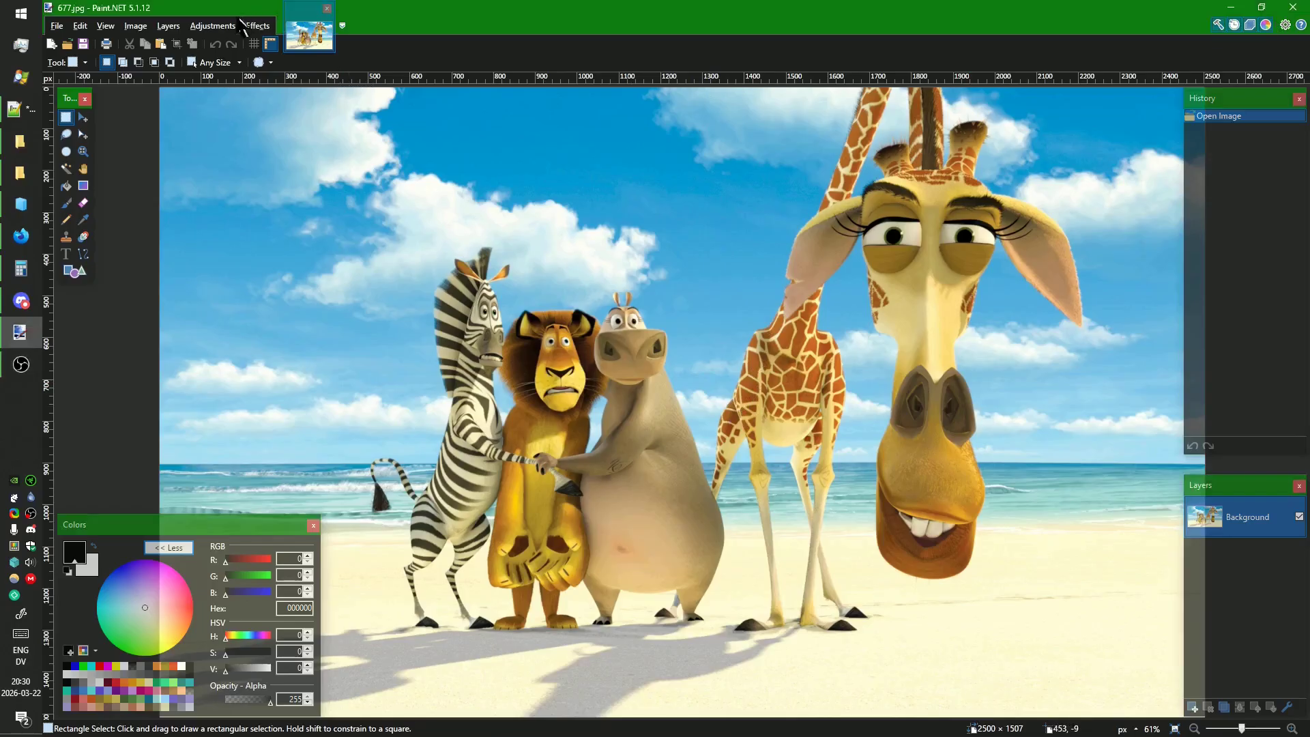
Apply a Median Blur with radius 100, percentile 0 and quality 9 to the image, and activate the Color Picker.
click(257, 26)
mouse_move(286, 96)
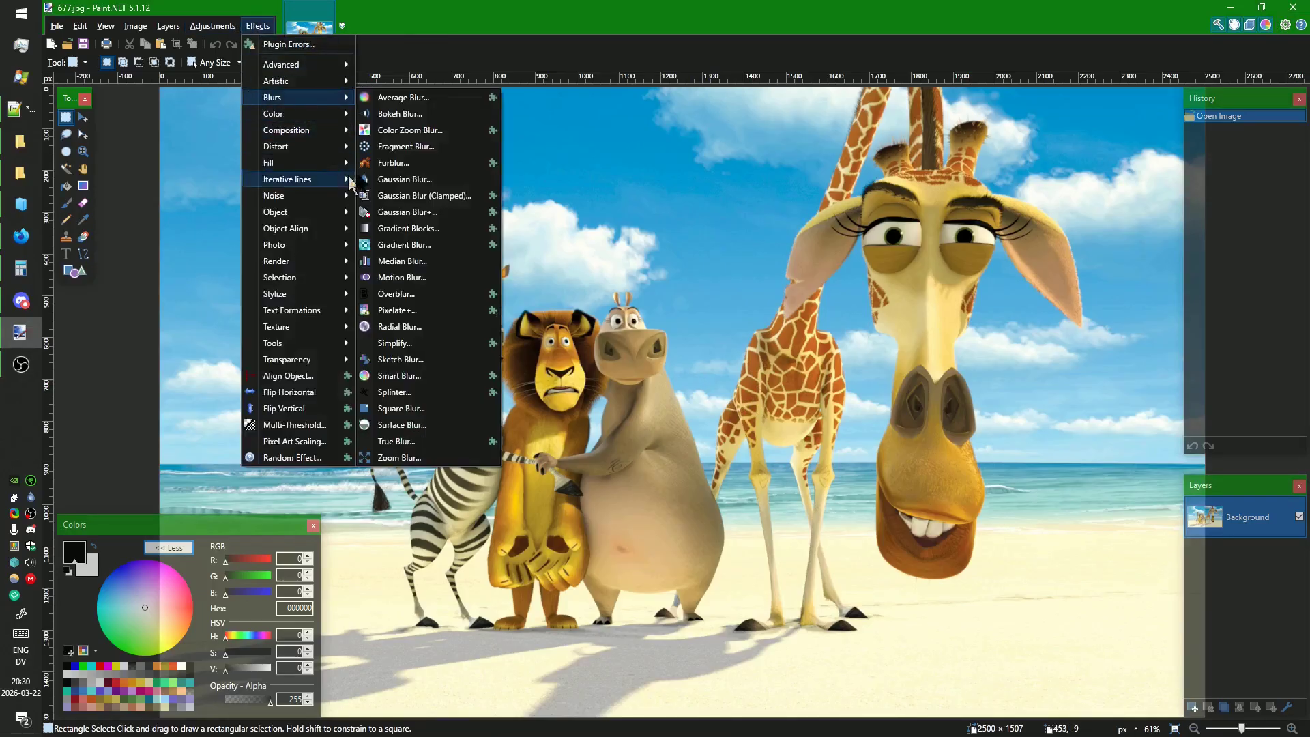
click(399, 263)
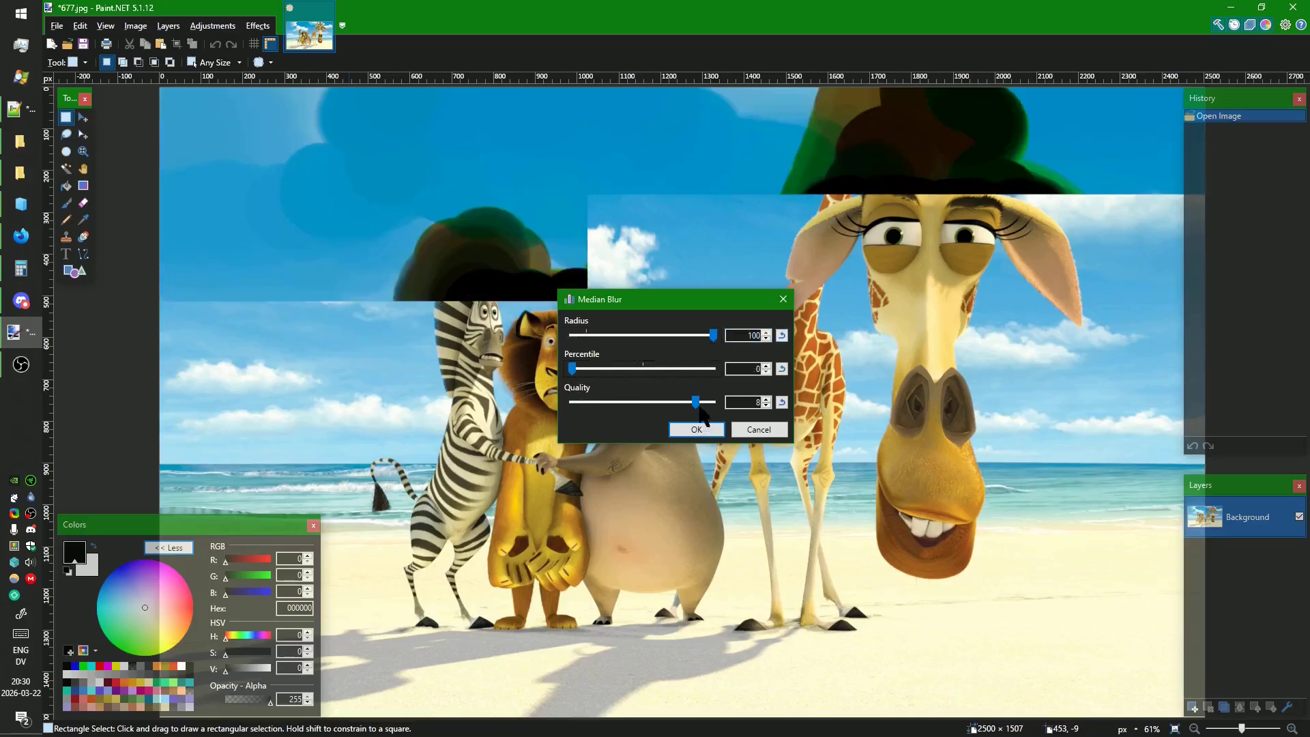
drag(696, 402, 778, 408)
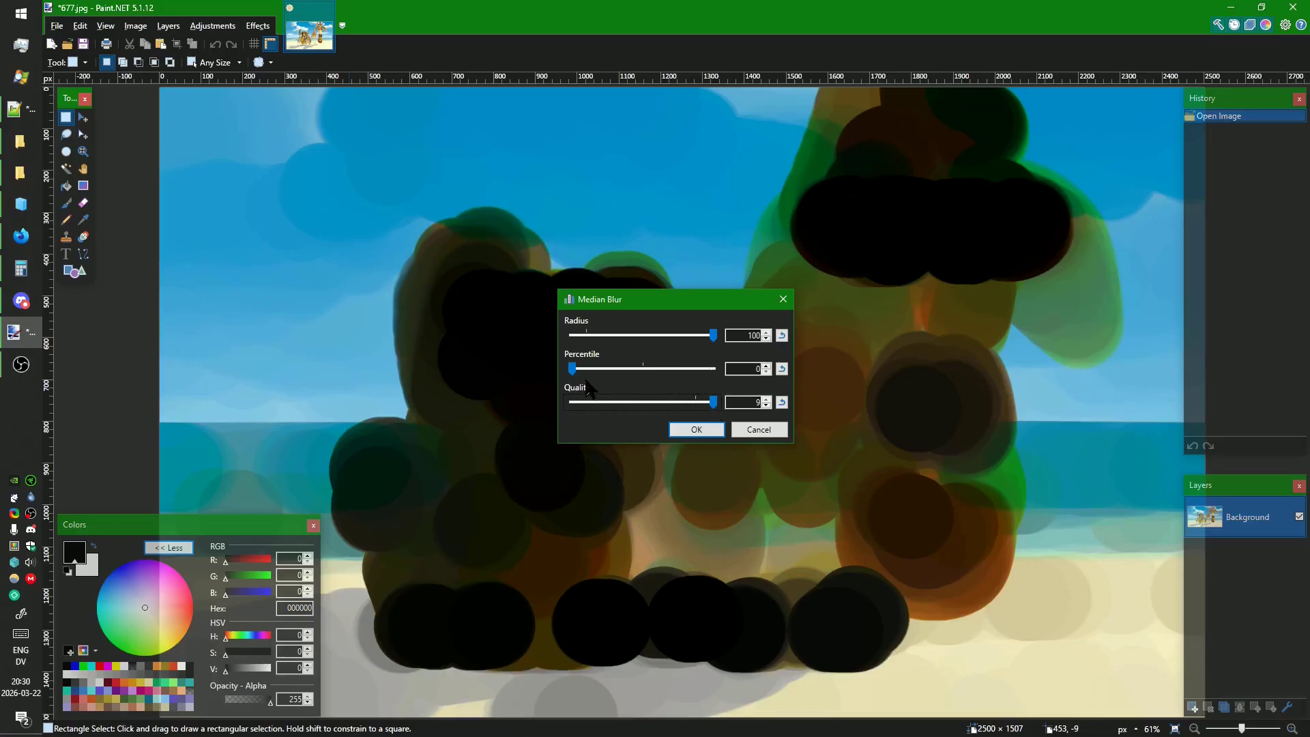
click(692, 430)
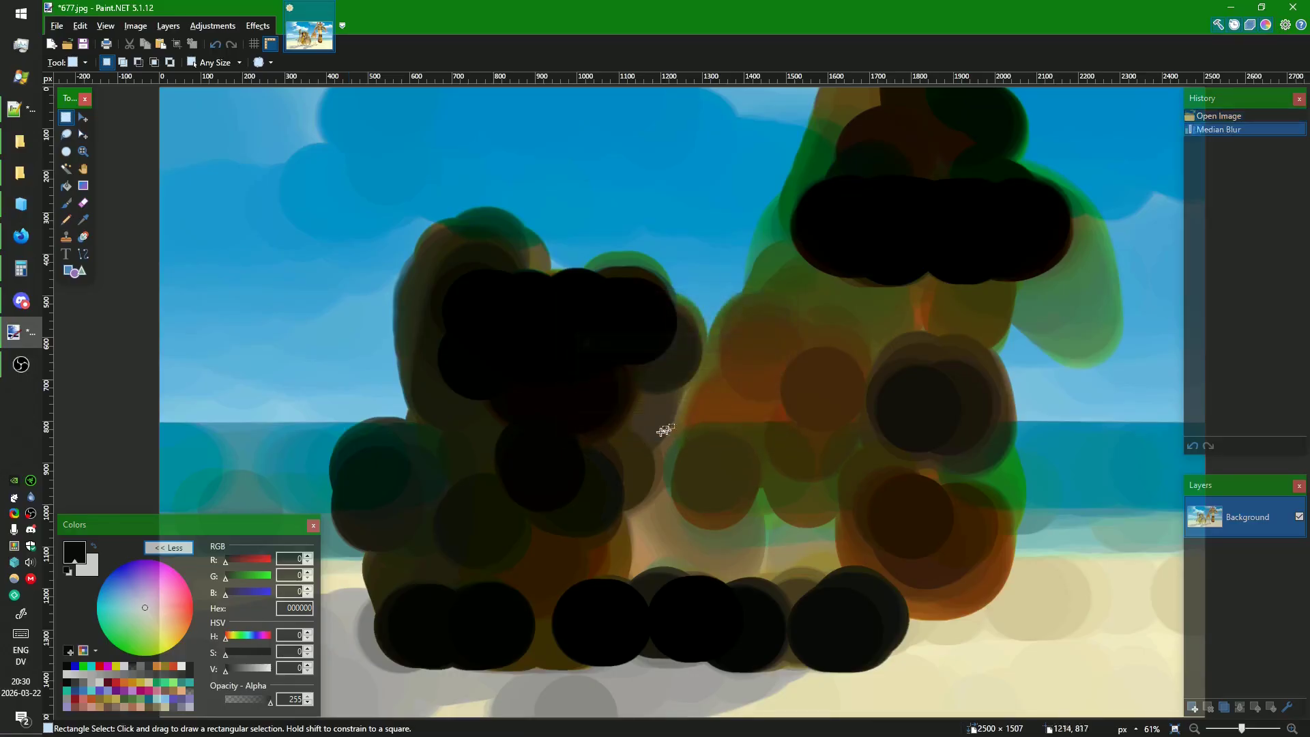
key(k)
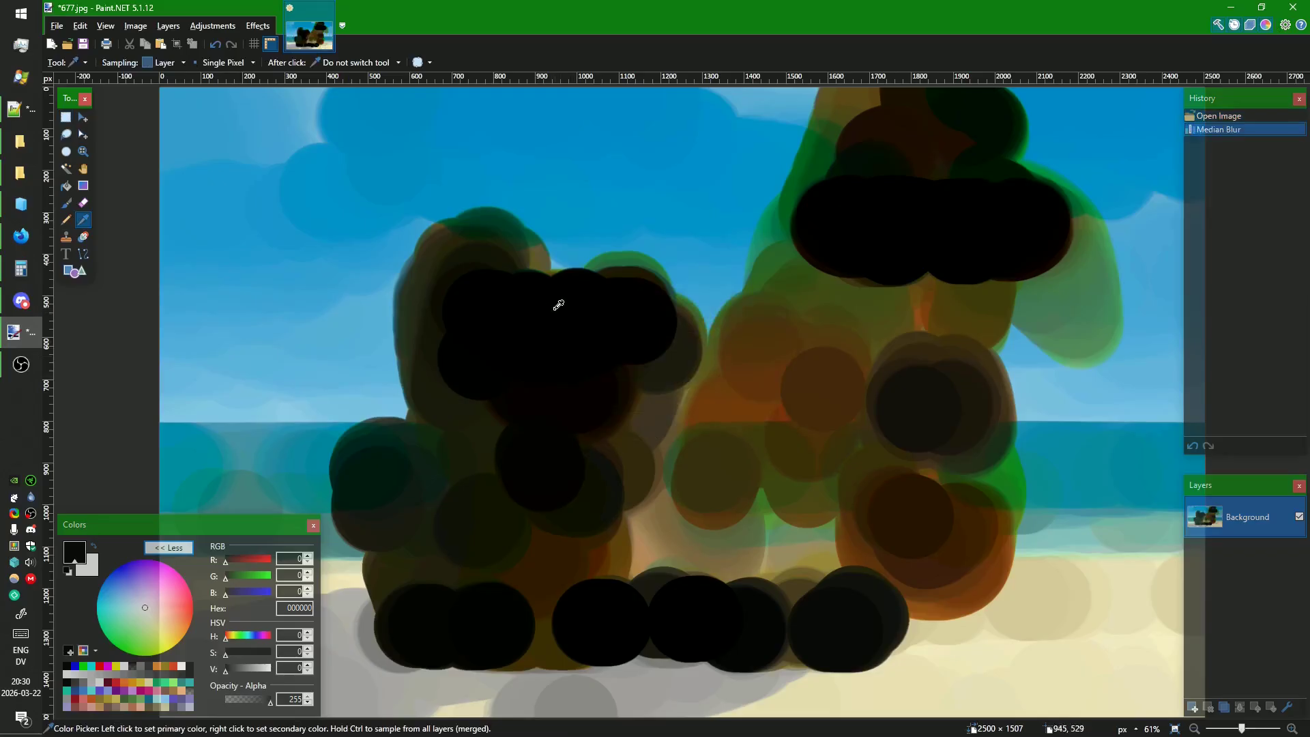
Undo the blur and apply Median Blur with radius 100, percentile 100 and quality 9 instead.
click(216, 45)
click(258, 25)
mouse_move(289, 104)
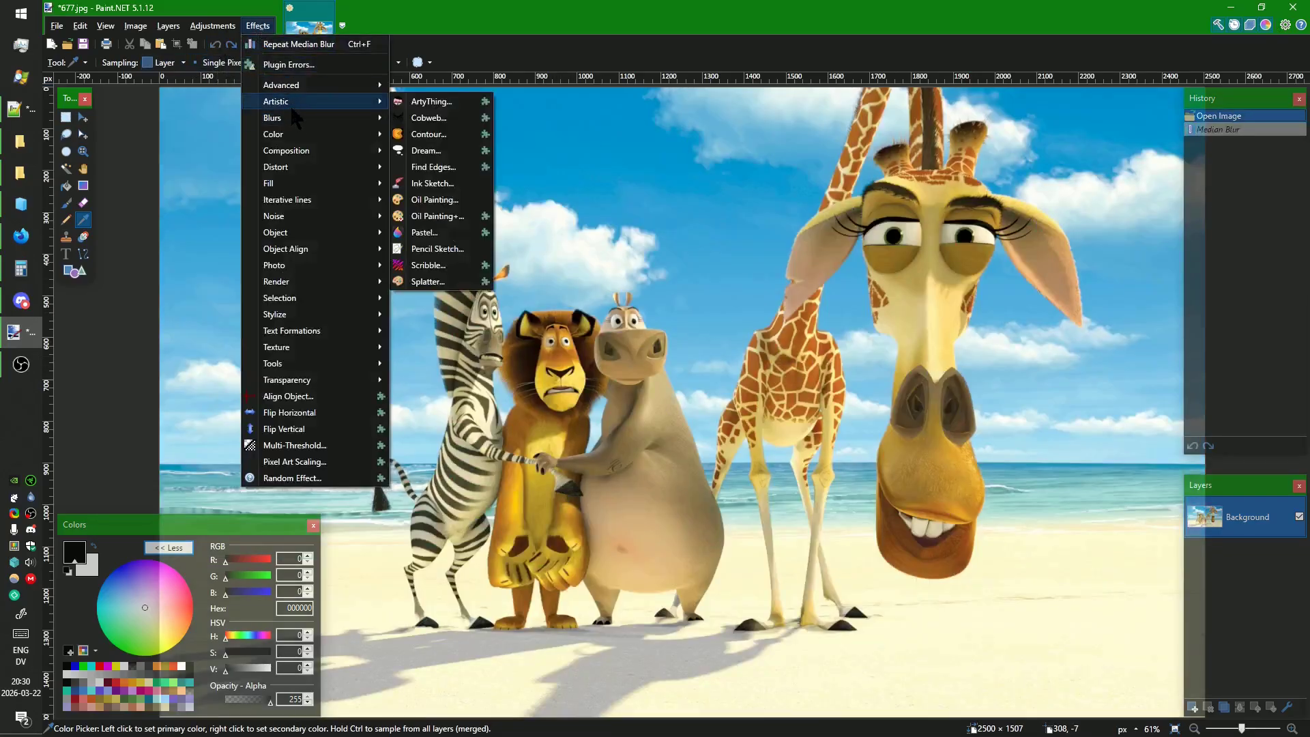
click(454, 284)
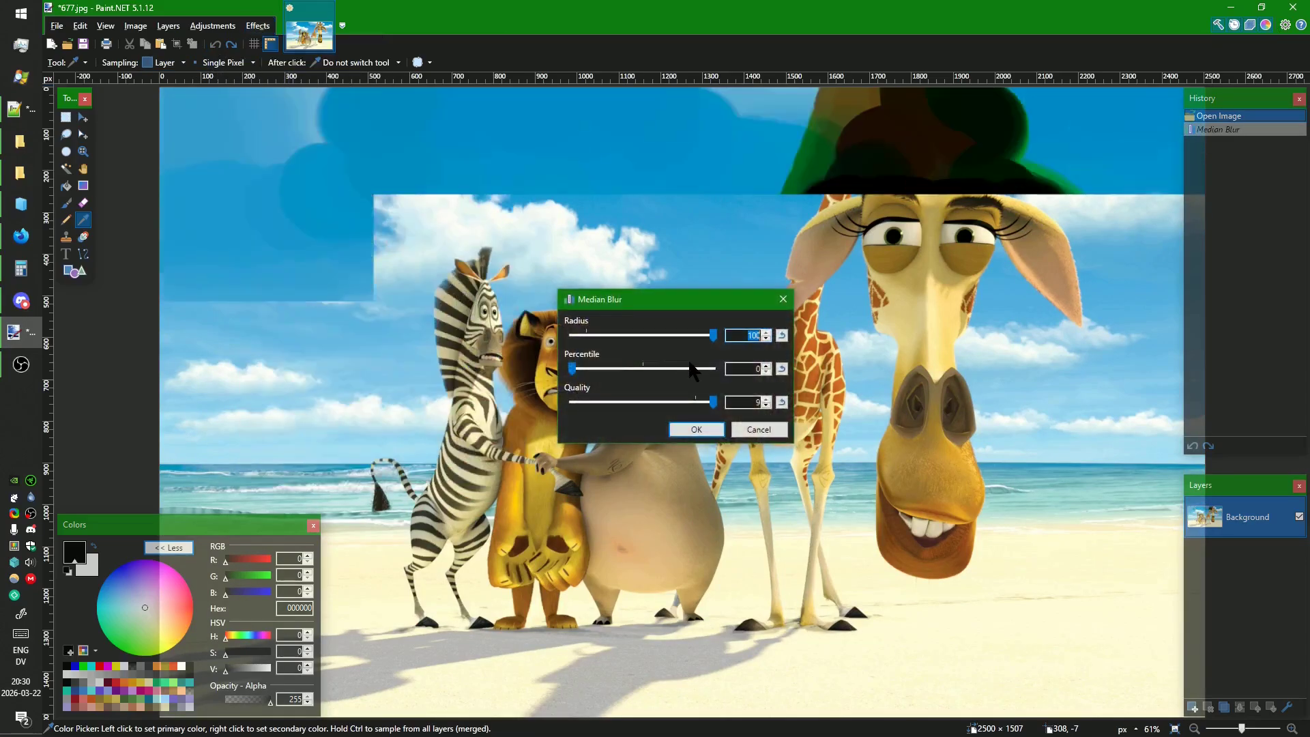
drag(693, 371, 714, 369)
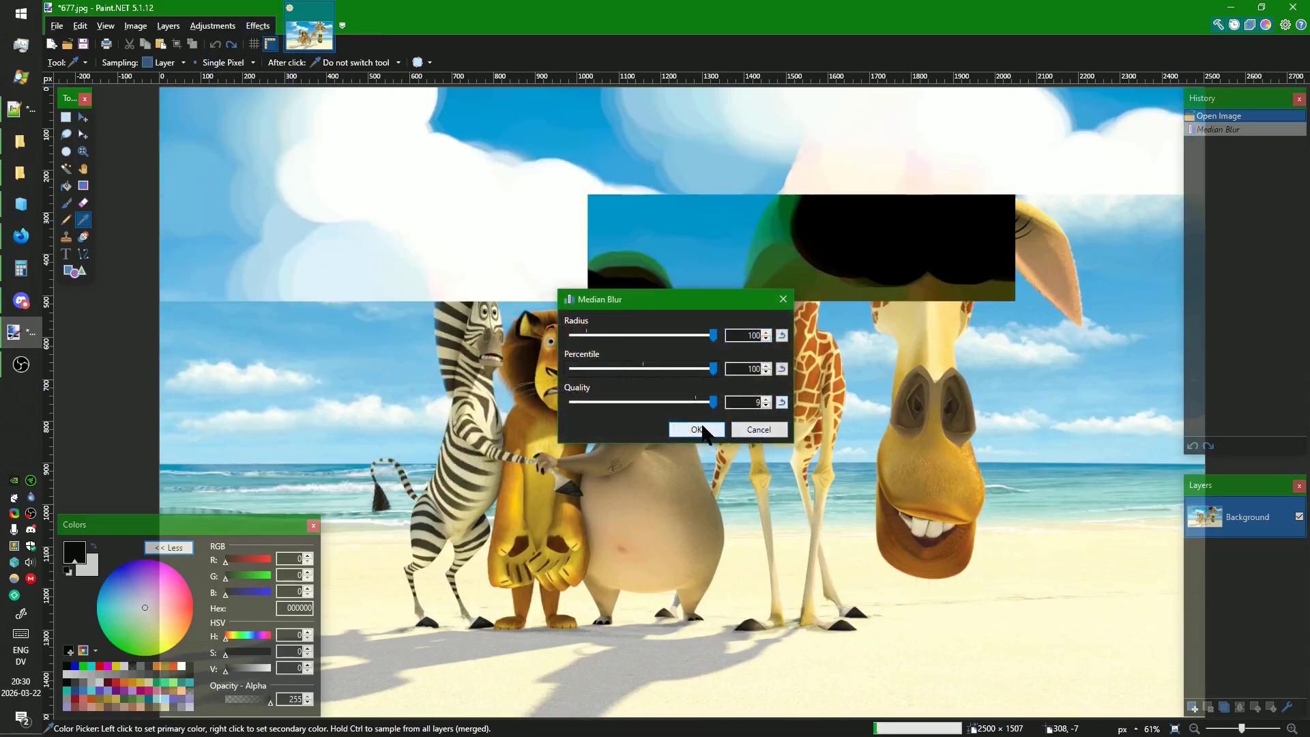
click(713, 431)
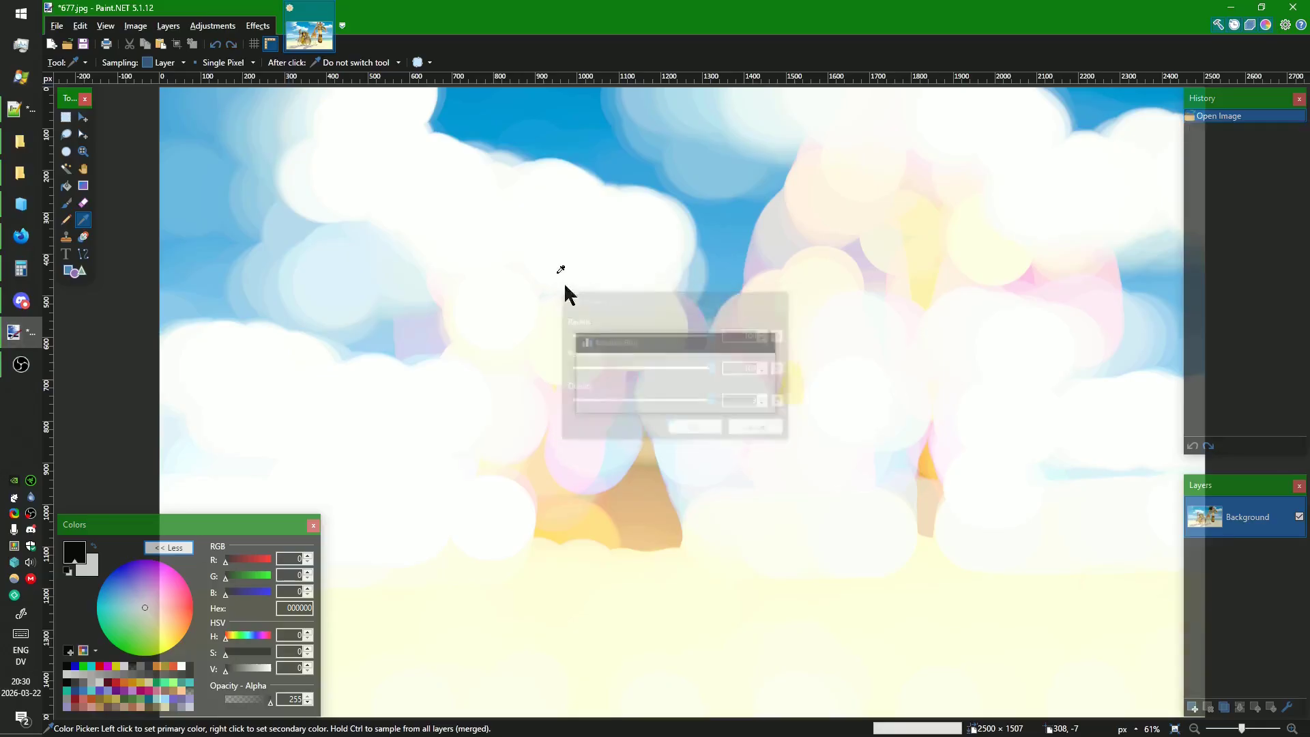
Sample the blurred clouds' colour as the primary colour and return the image to its originally opened state.
click(561, 237)
drag(560, 216, 387, 422)
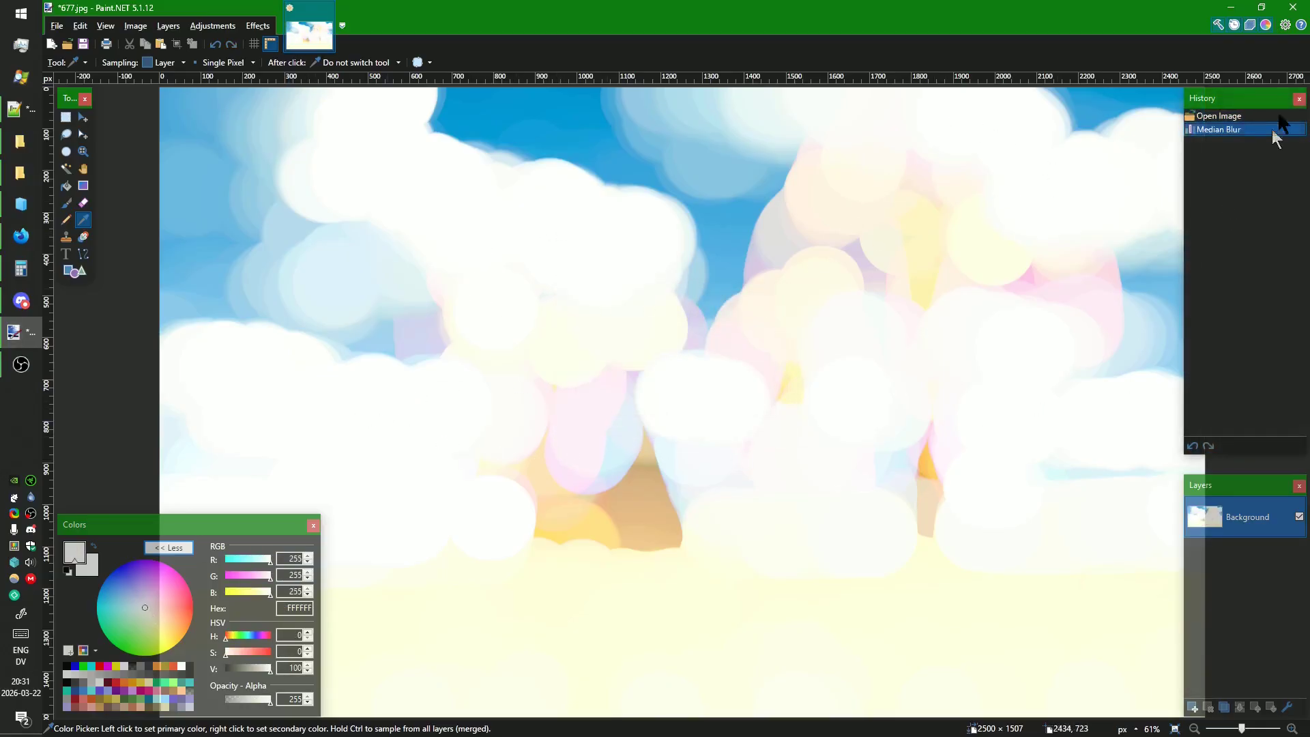
click(1219, 116)
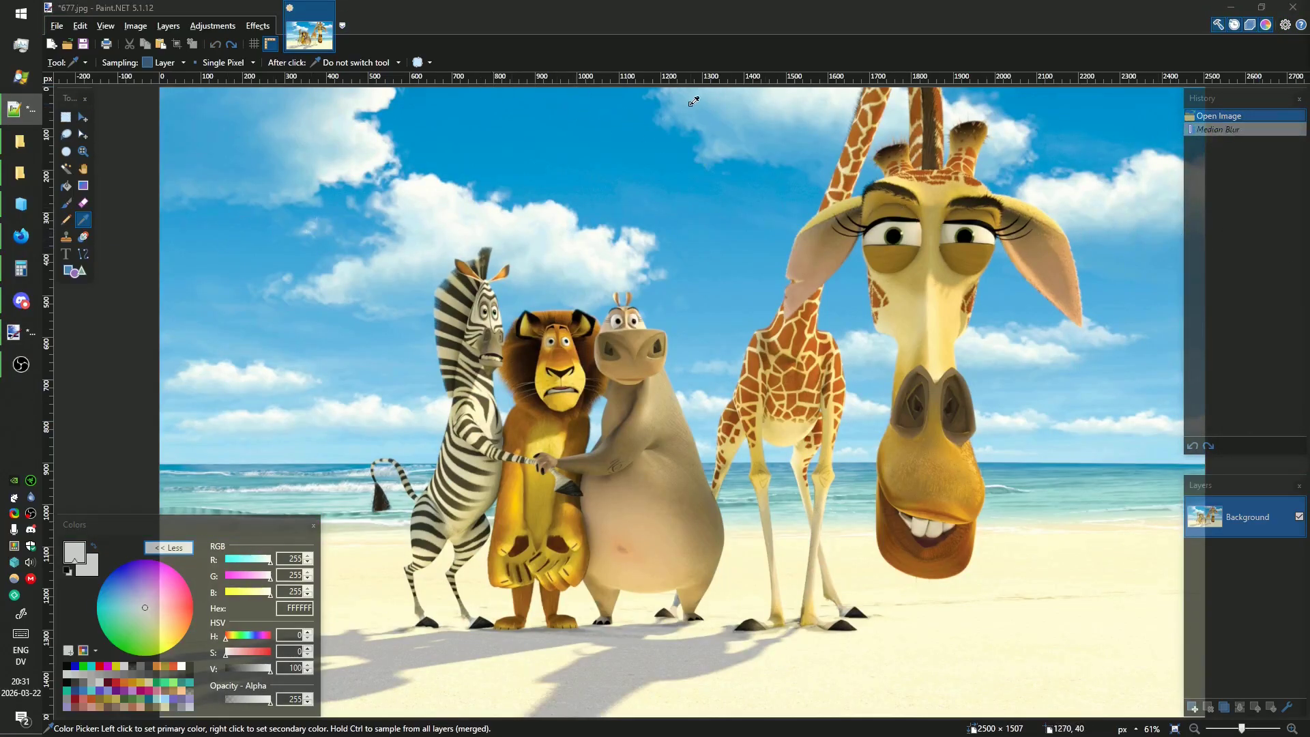
Open the Levels adjustment at full screen height and read the output midtone swatch's RGB colour with the screen-capture magnifier.
click(811, 8)
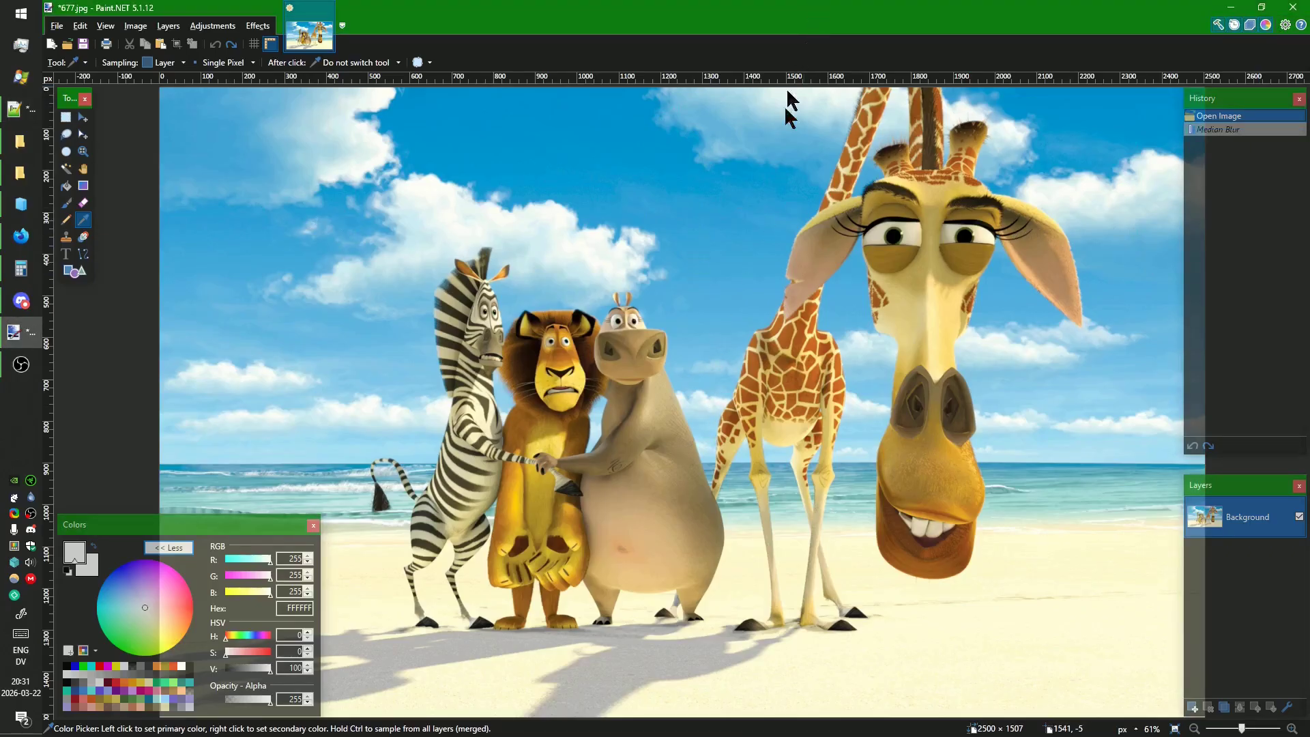
key(ctrl+l)
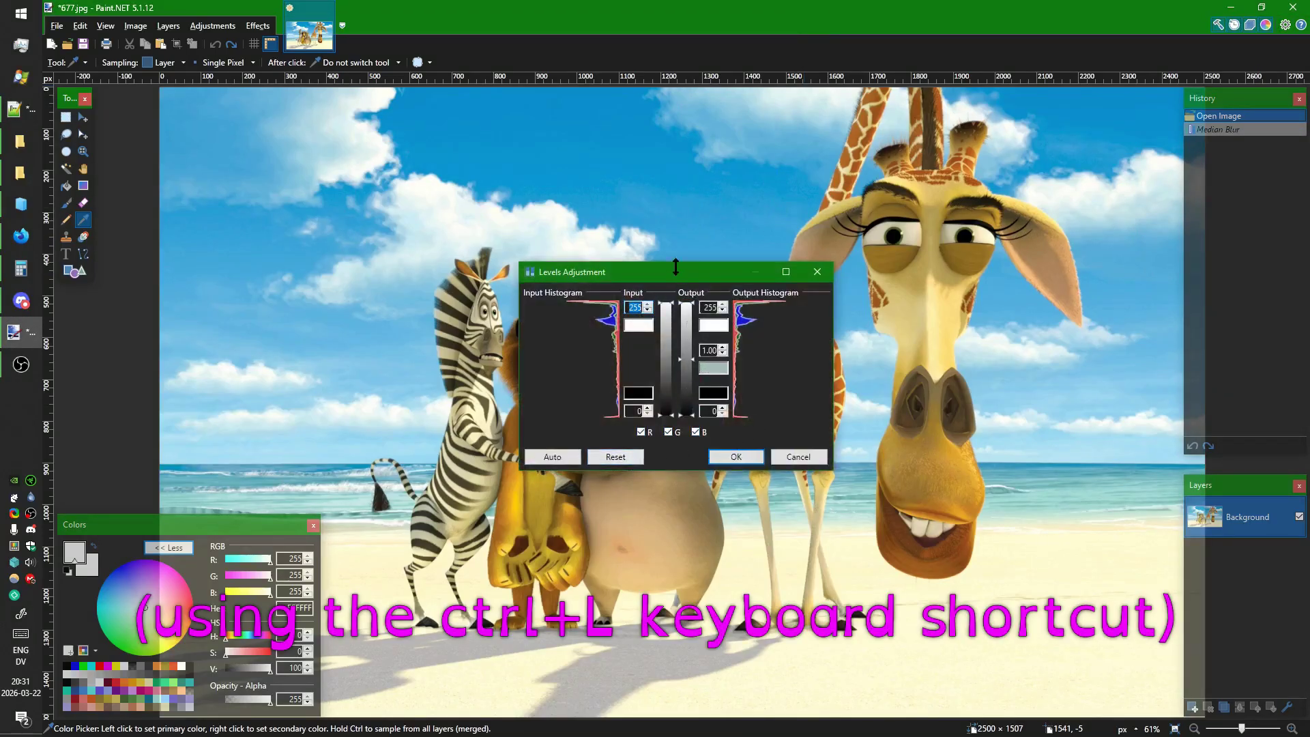
double_click(675, 267)
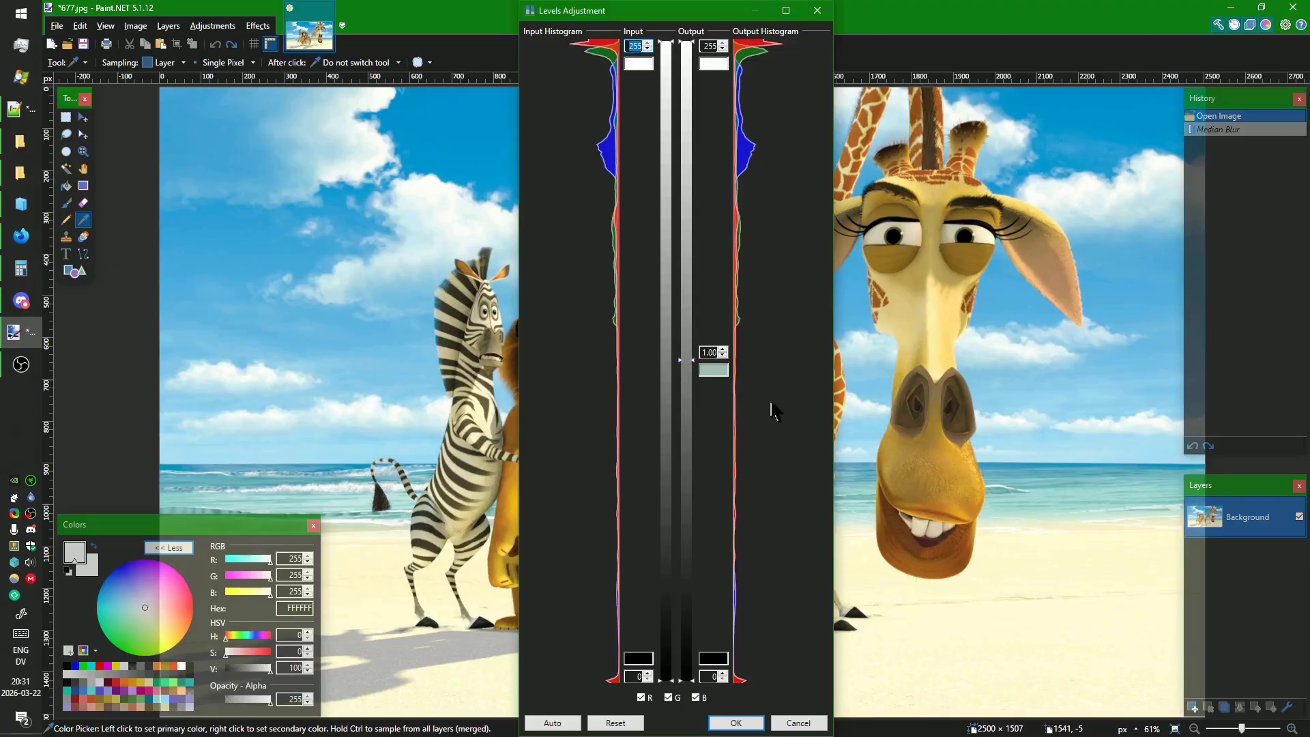
key(ctrl+Print)
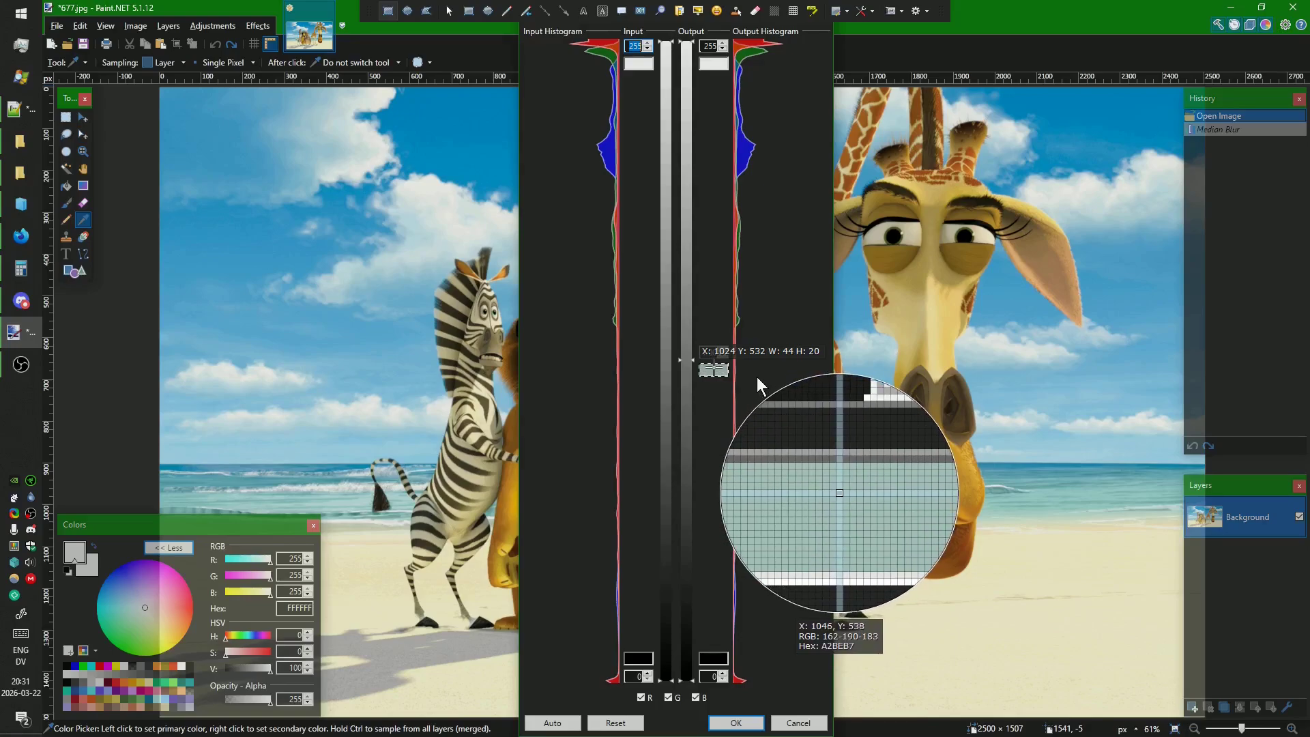
click(714, 367)
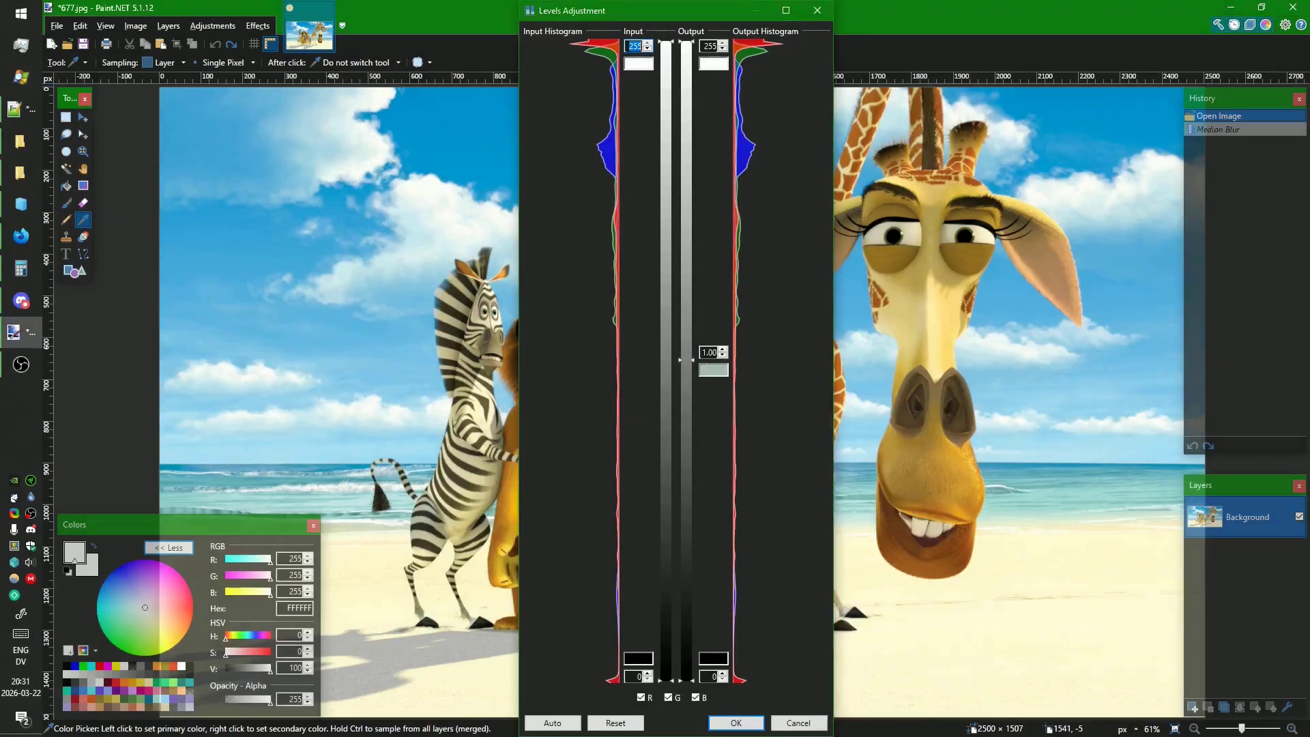
Record 162 190 183 in a new Notepad++ note placed in the upper-right screen quarter, and dismiss the Levels adjustment in Paint.NET.
key(alt+Tab)
drag(1109, 78, 1309, 0)
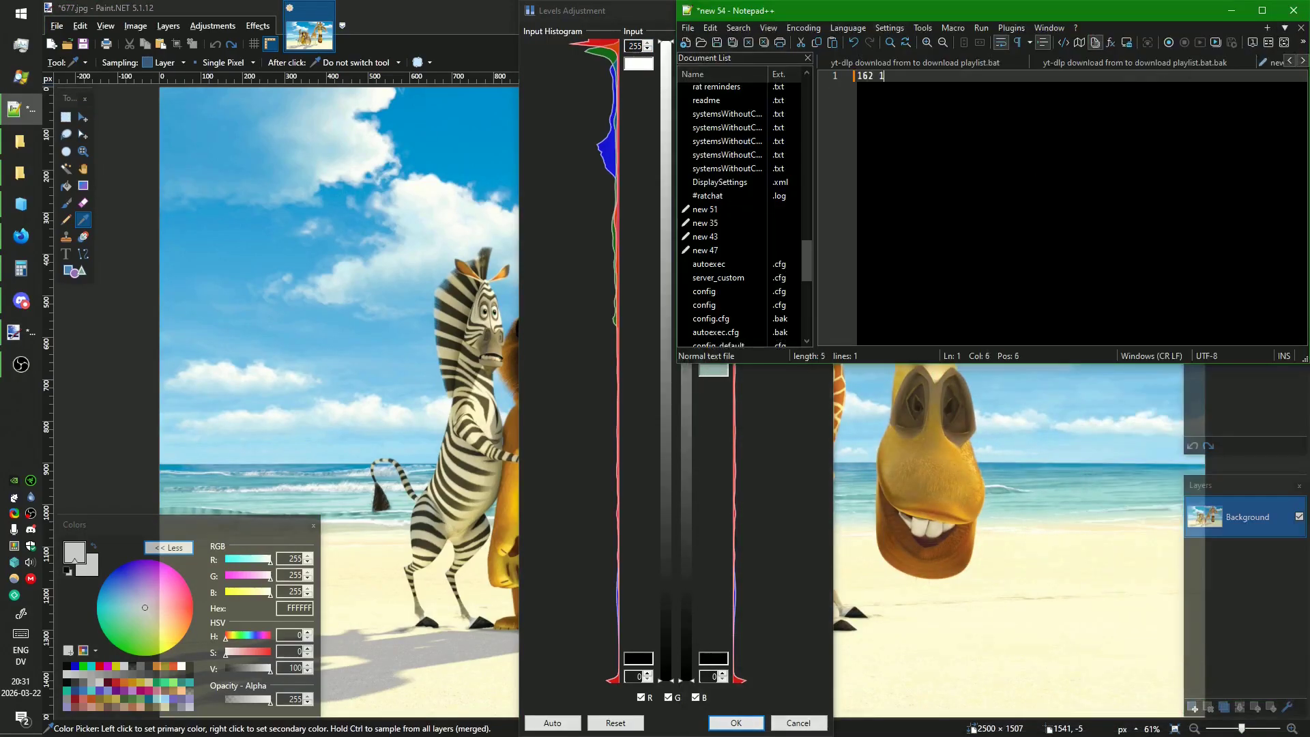
click(305, 10)
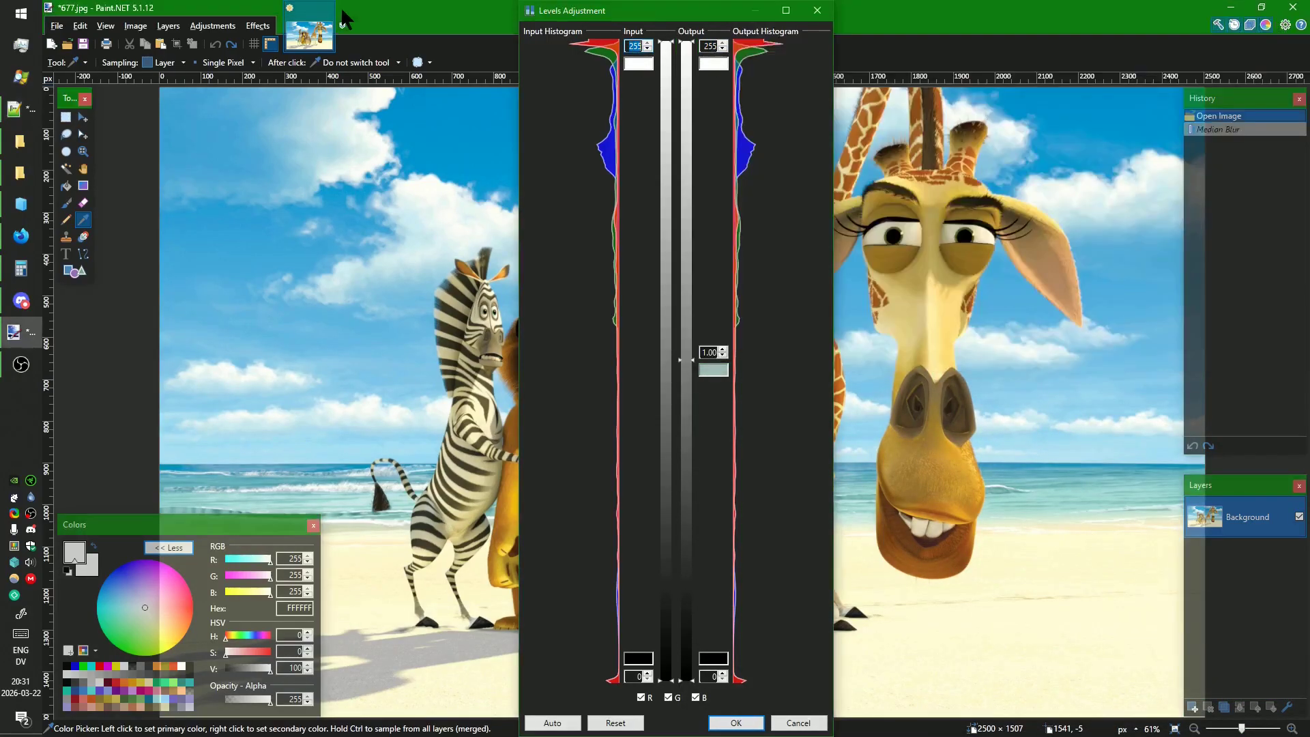
click(817, 10)
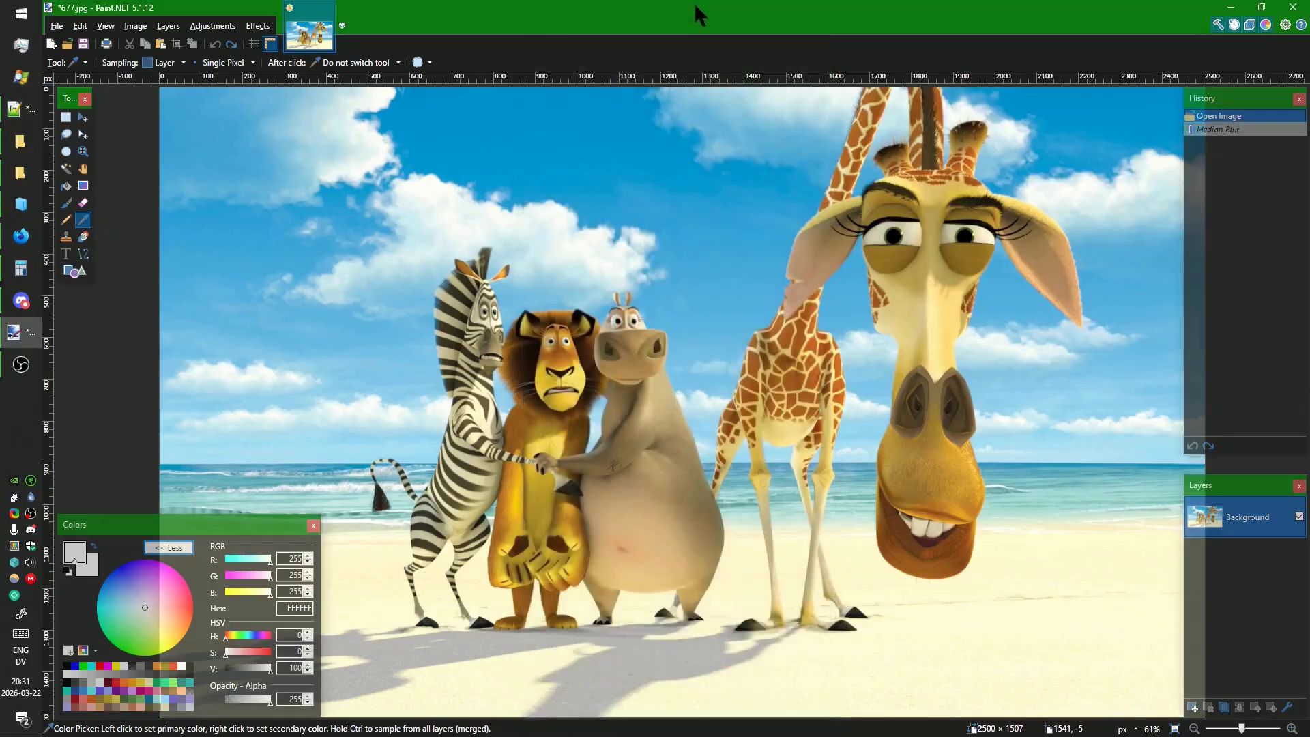
Arrange Paint.NET on one screen half and Calculator in the quarter below Notepad++, narrowing Calculator to a slim column.
key(super+Left)
click(945, 454)
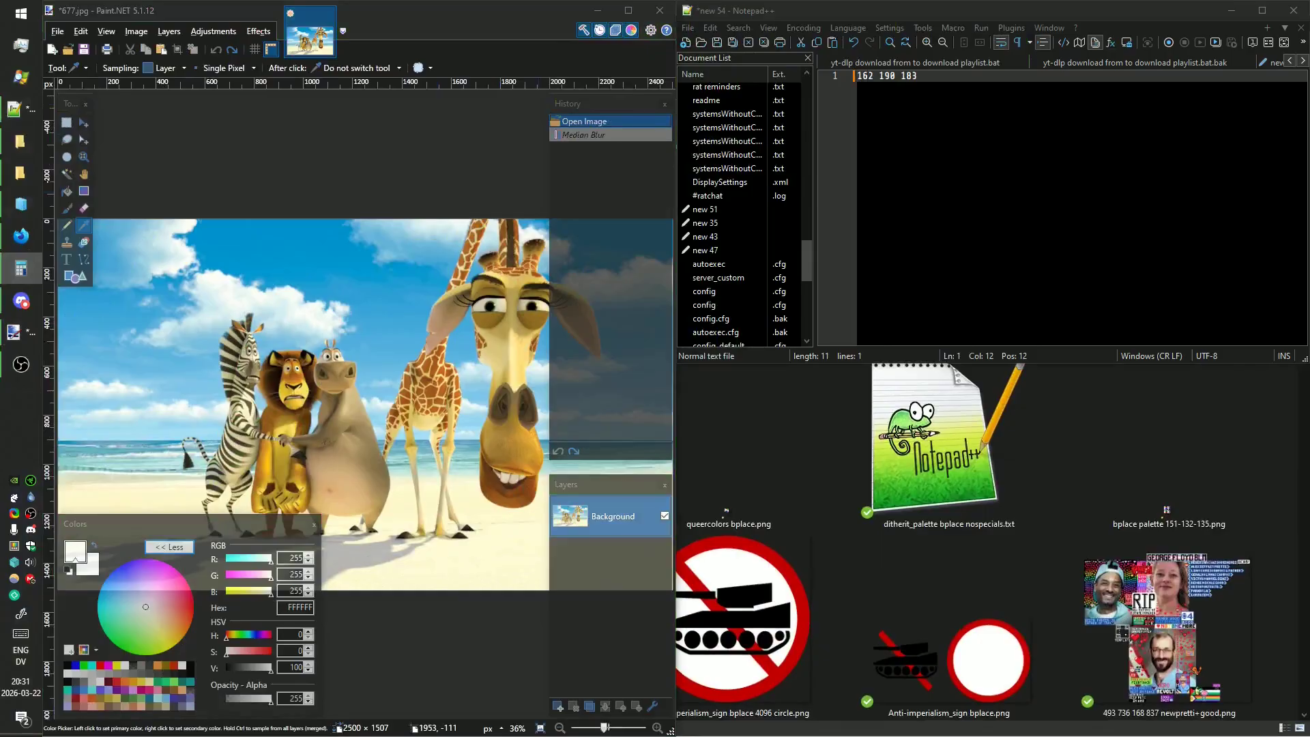
key(alt+Tab)
click(981, 573)
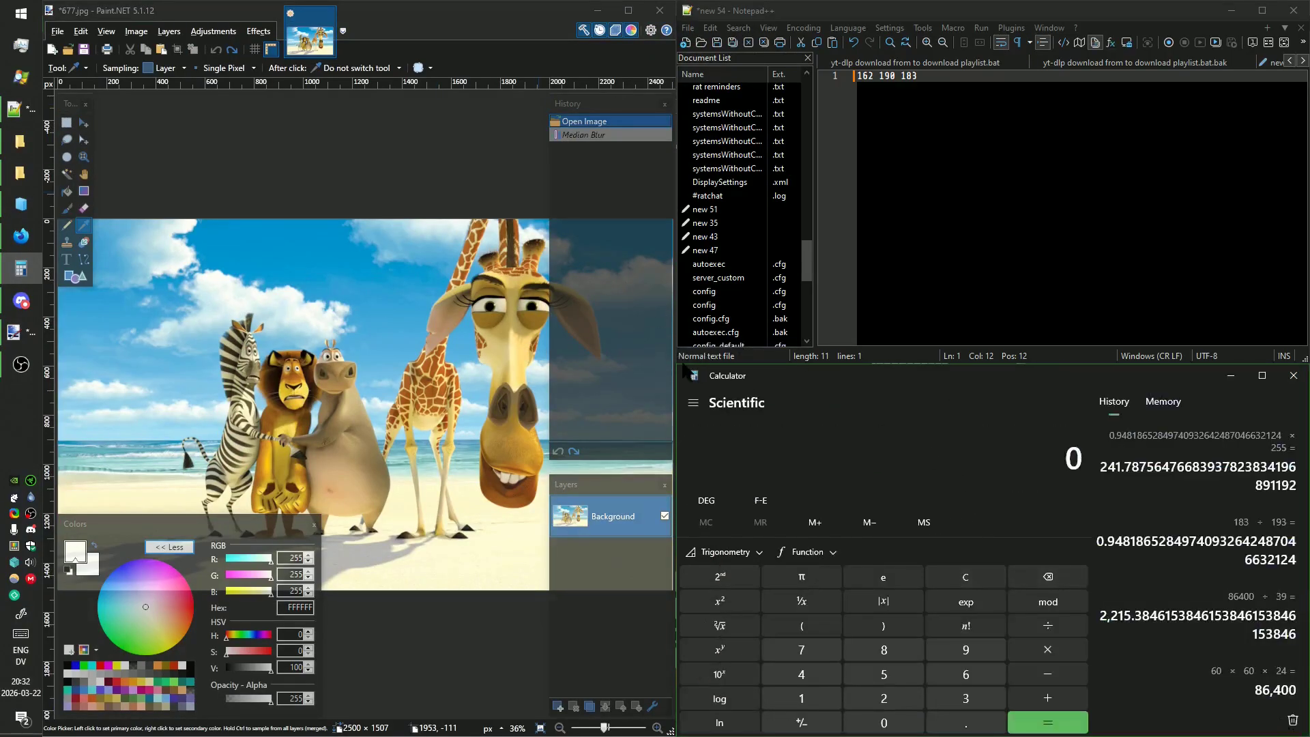
drag(672, 401, 1095, 406)
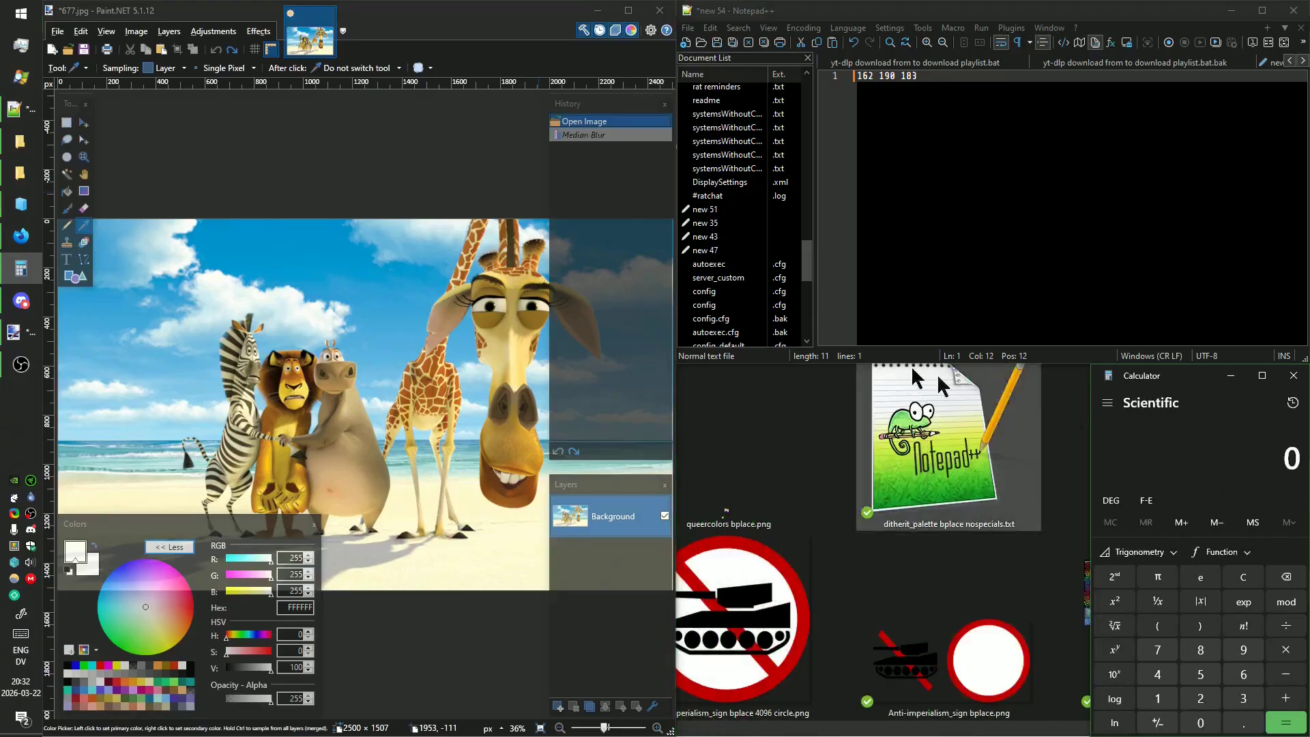
Narrow Notepad++ to a slim column above Calculator and hide its Document List.
mouse_move(675, 278)
mouse_down()
mouse_move(734, 279)
mouse_move(618, 279)
mouse_up()
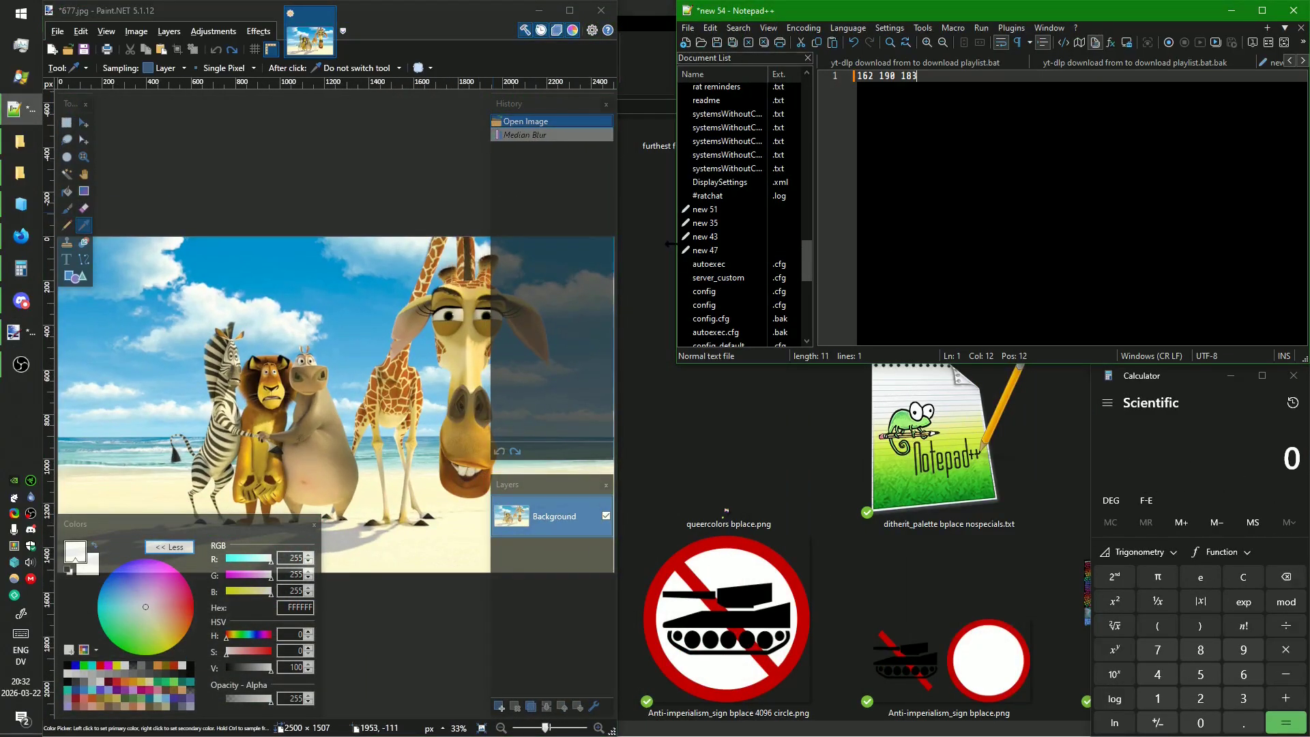
drag(669, 244, 1049, 257)
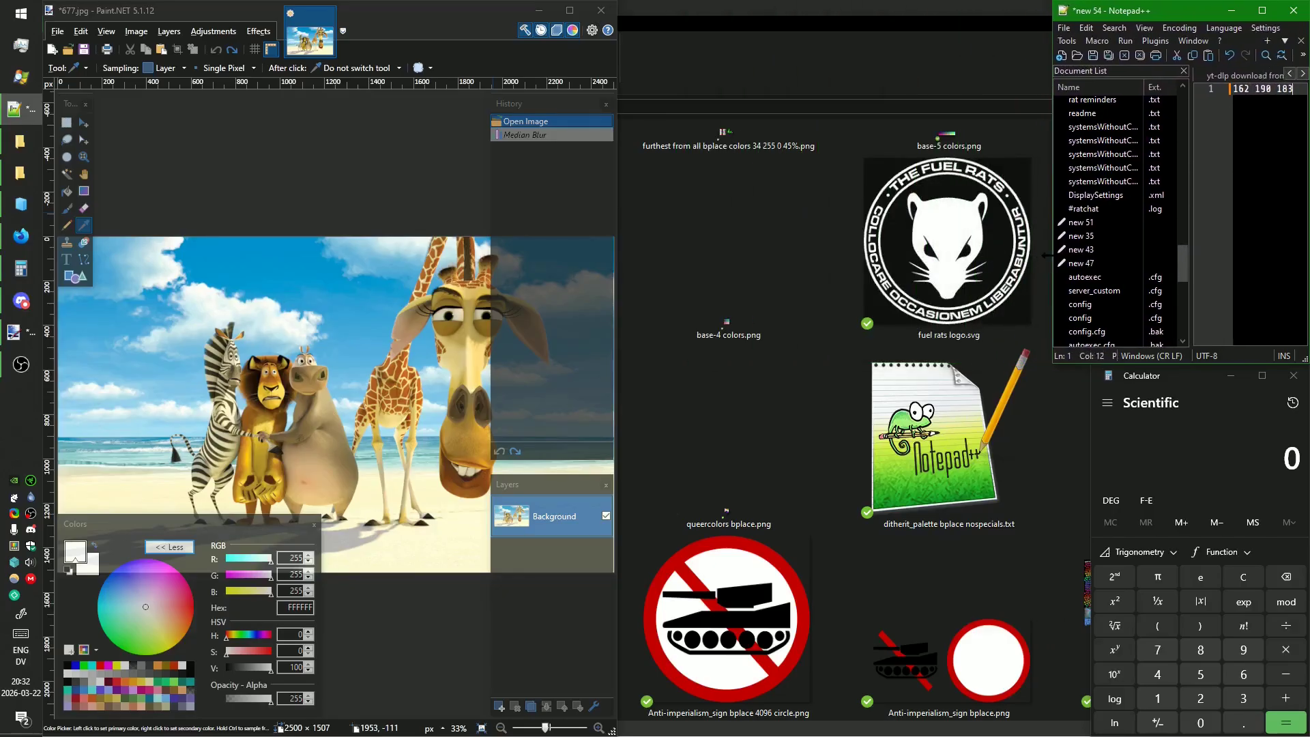
click(1187, 71)
drag(1057, 147, 1091, 155)
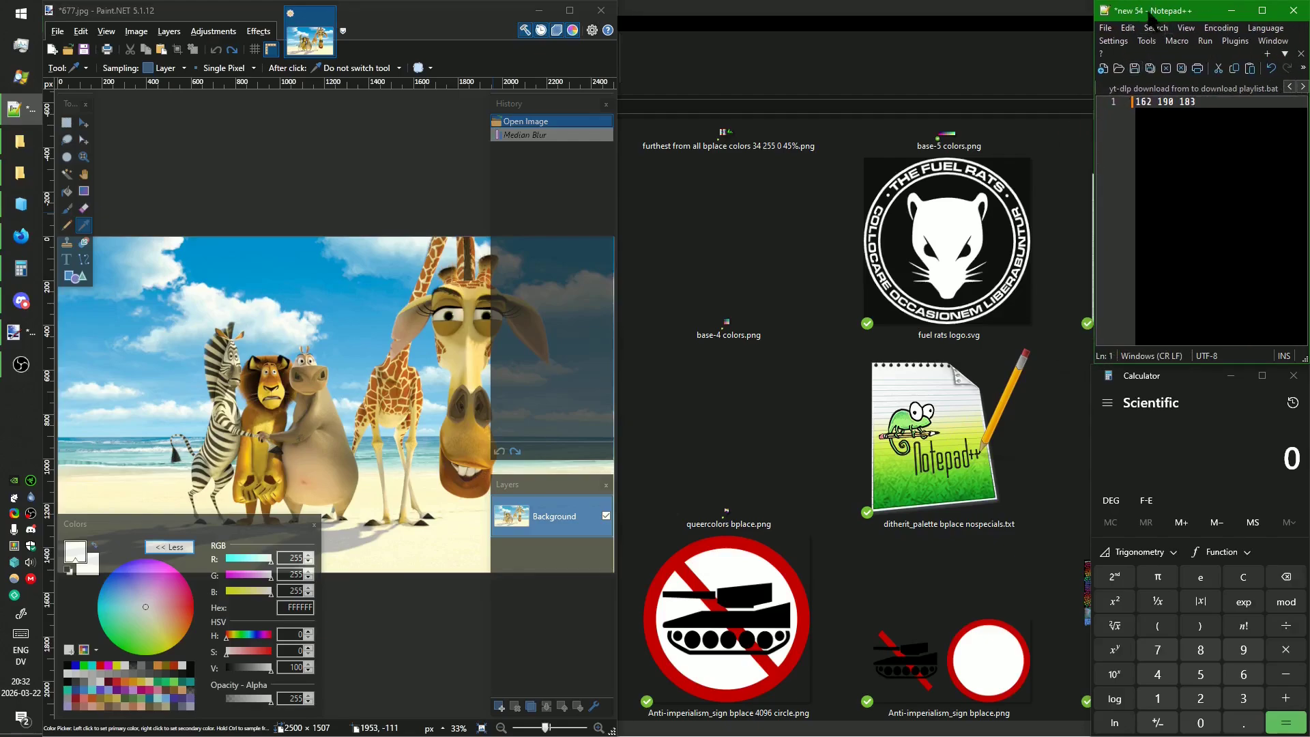
Align Notepad++ and Calculator in one column at the screen edge and widen Paint.NET to fill the remaining space.
drag(1145, 11, 1309, 10)
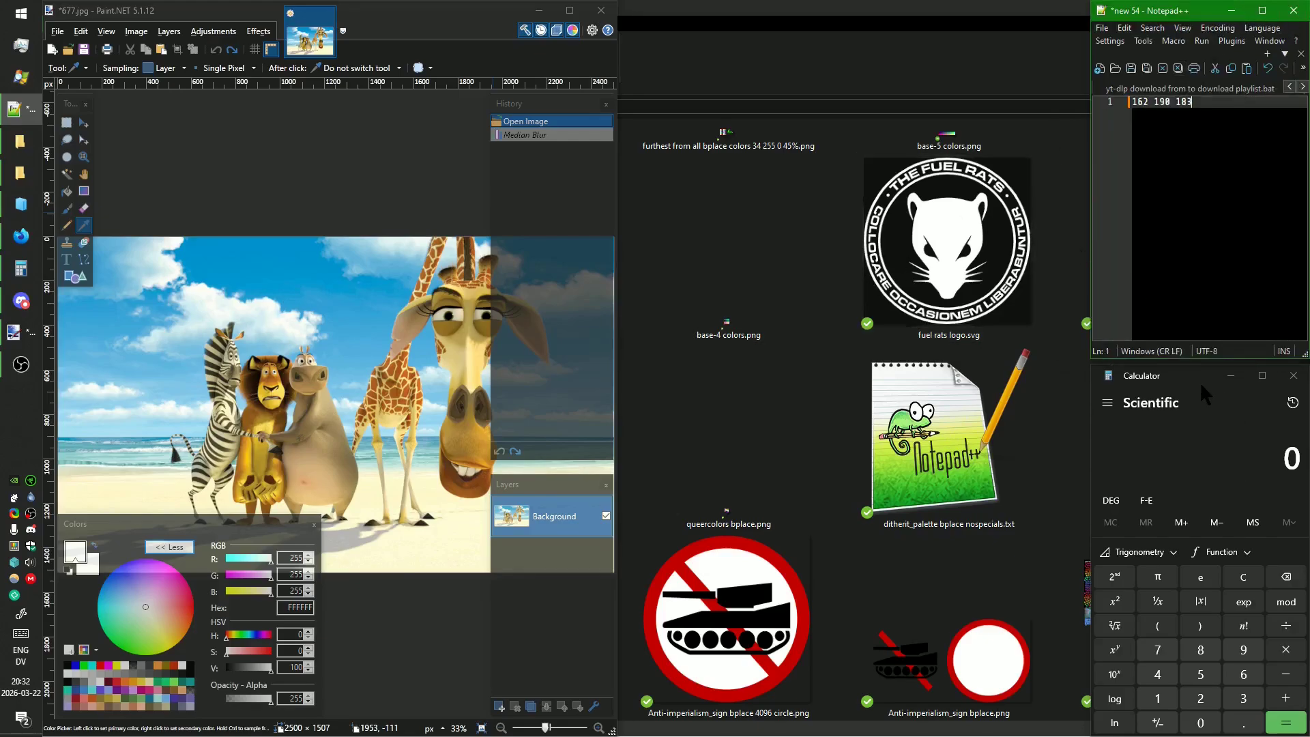
drag(1188, 374, 1309, 736)
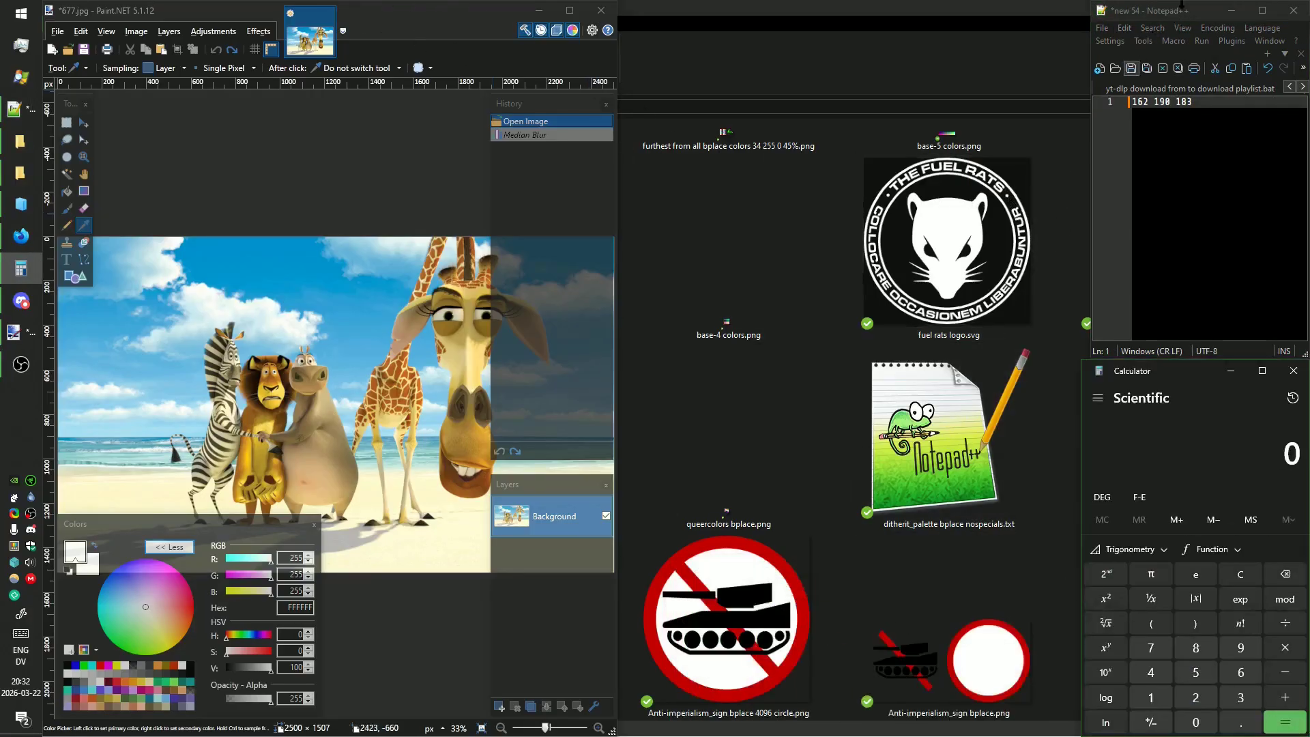
mouse_move(1178, 10)
mouse_down()
mouse_move(1309, 10)
mouse_move(1168, 11)
mouse_up()
double_click(396, 21)
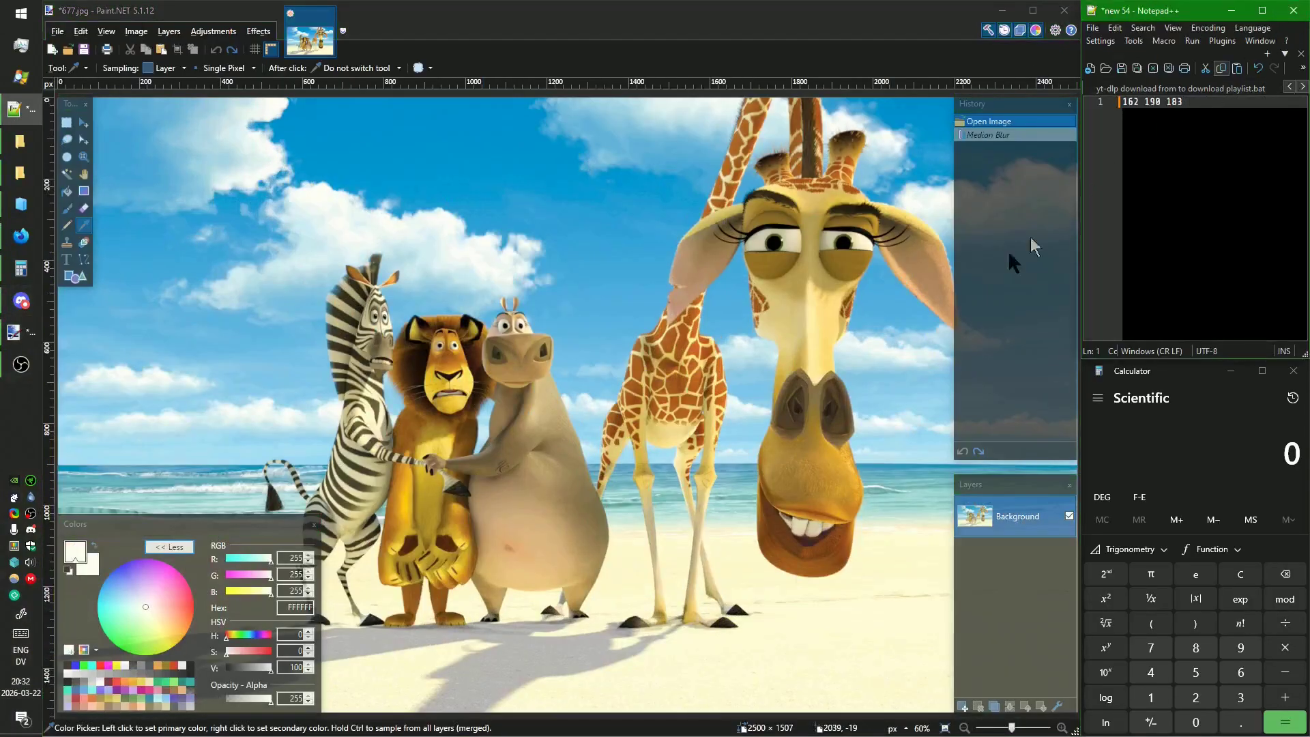
Open the Levels adjustment at full screen height and restrict it to the red channel by disabling green and blue.
click(767, 26)
key(ctrl+l)
click(509, 463)
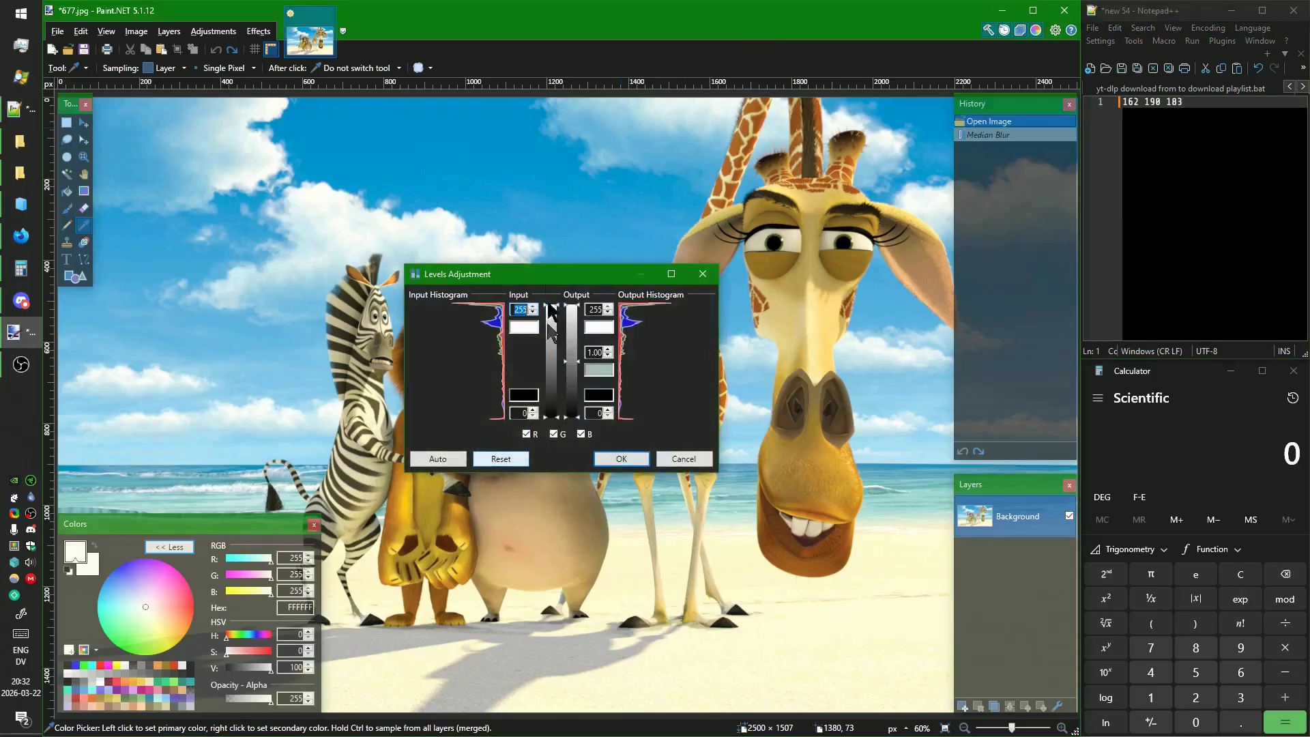
click(532, 262)
drag(533, 267, 534, 0)
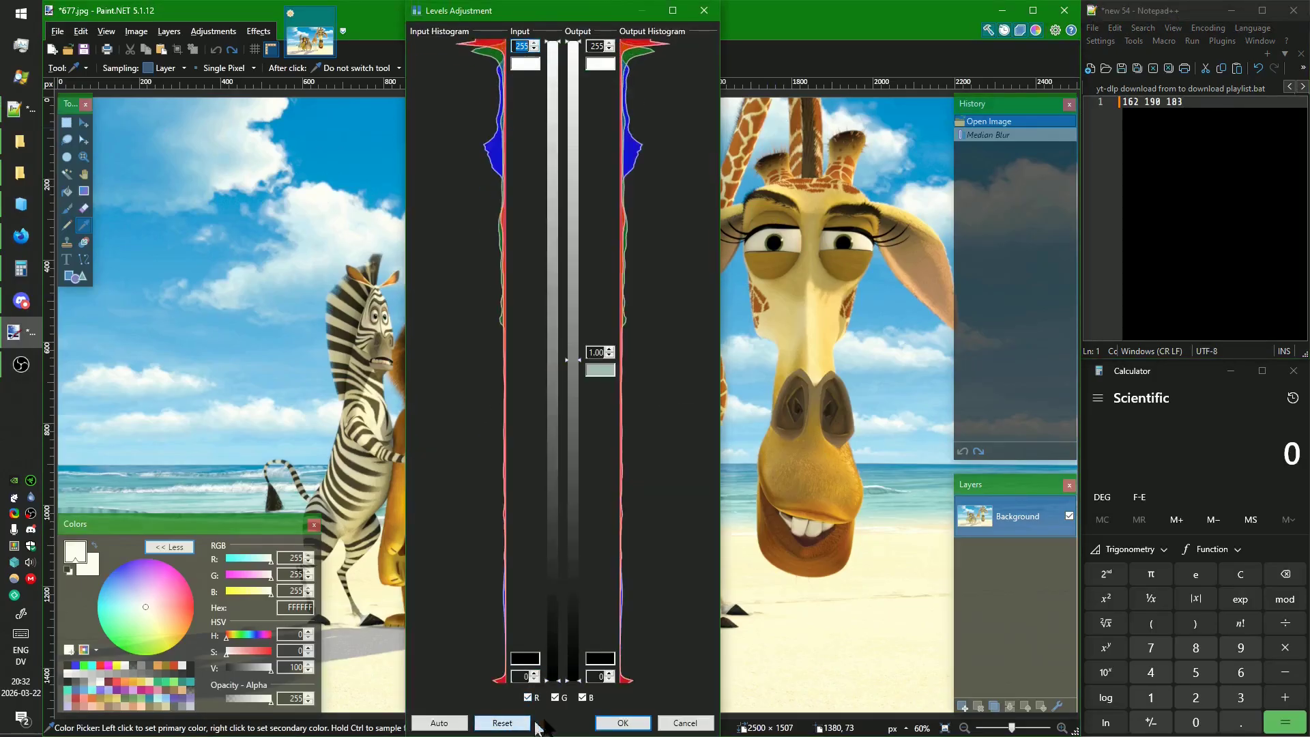
click(555, 698)
click(582, 697)
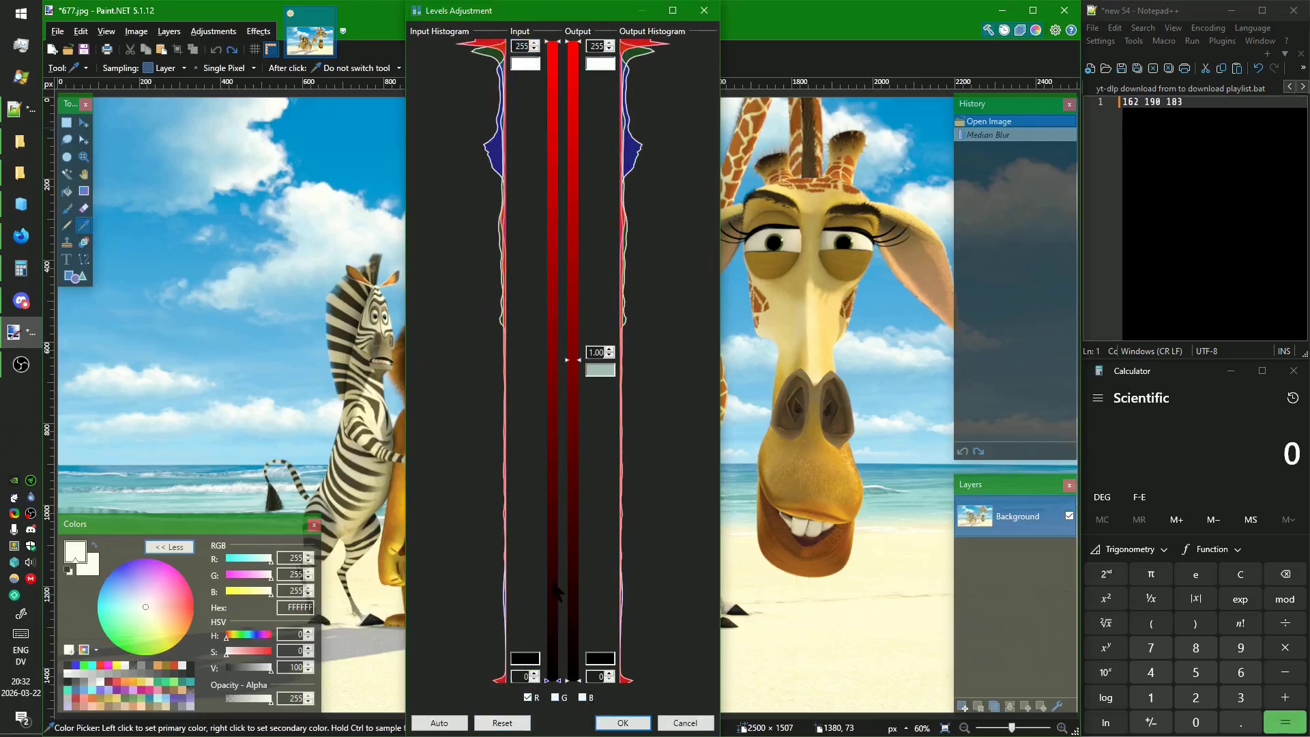
Check the output midtone swatch's colour with the magnifier and record 150 132 135 as the second line of the Notepad++ note.
key(ctrl+Print)
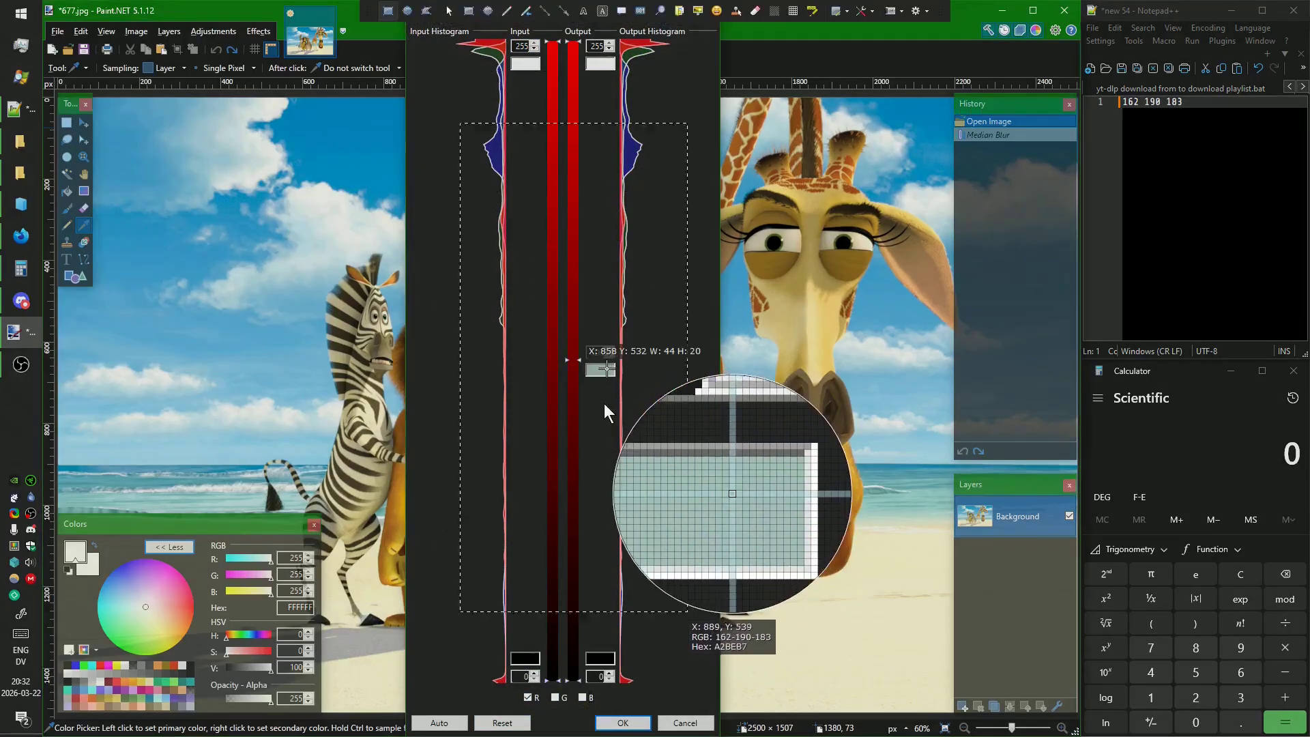
key(Escape)
click(1182, 102)
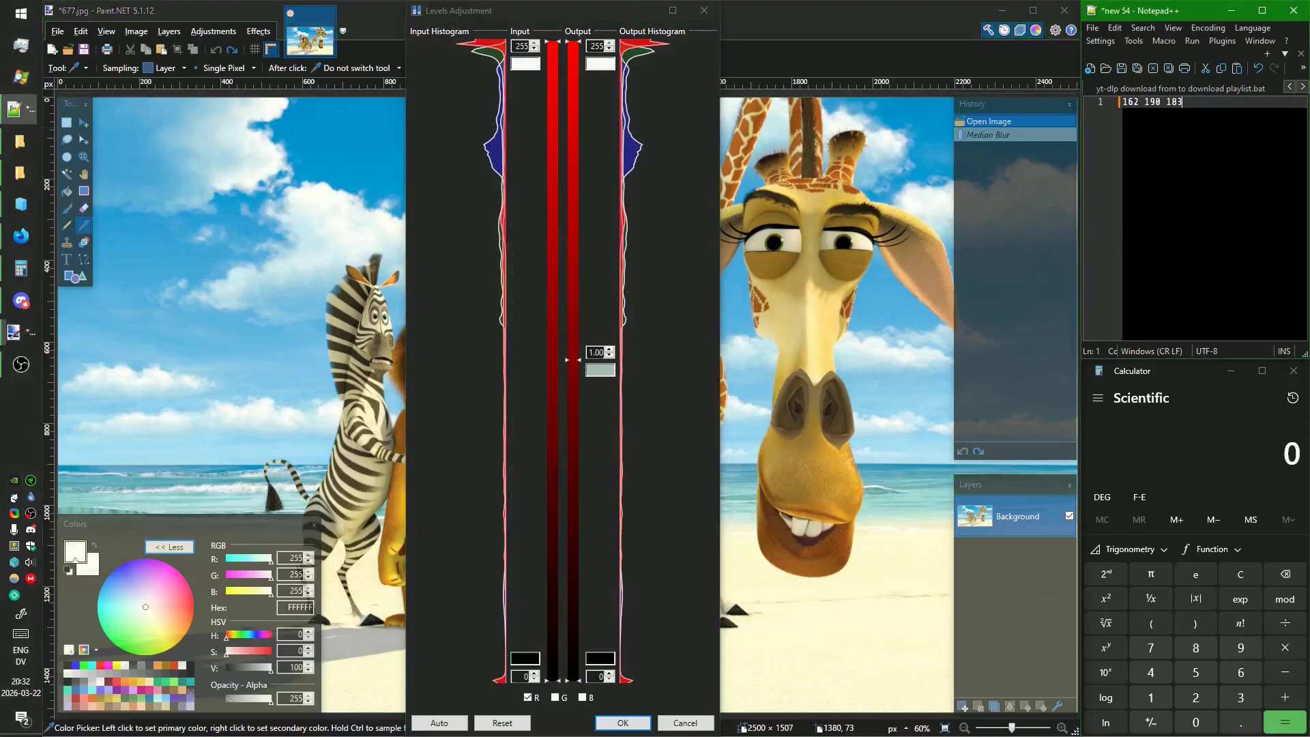
key(Return)
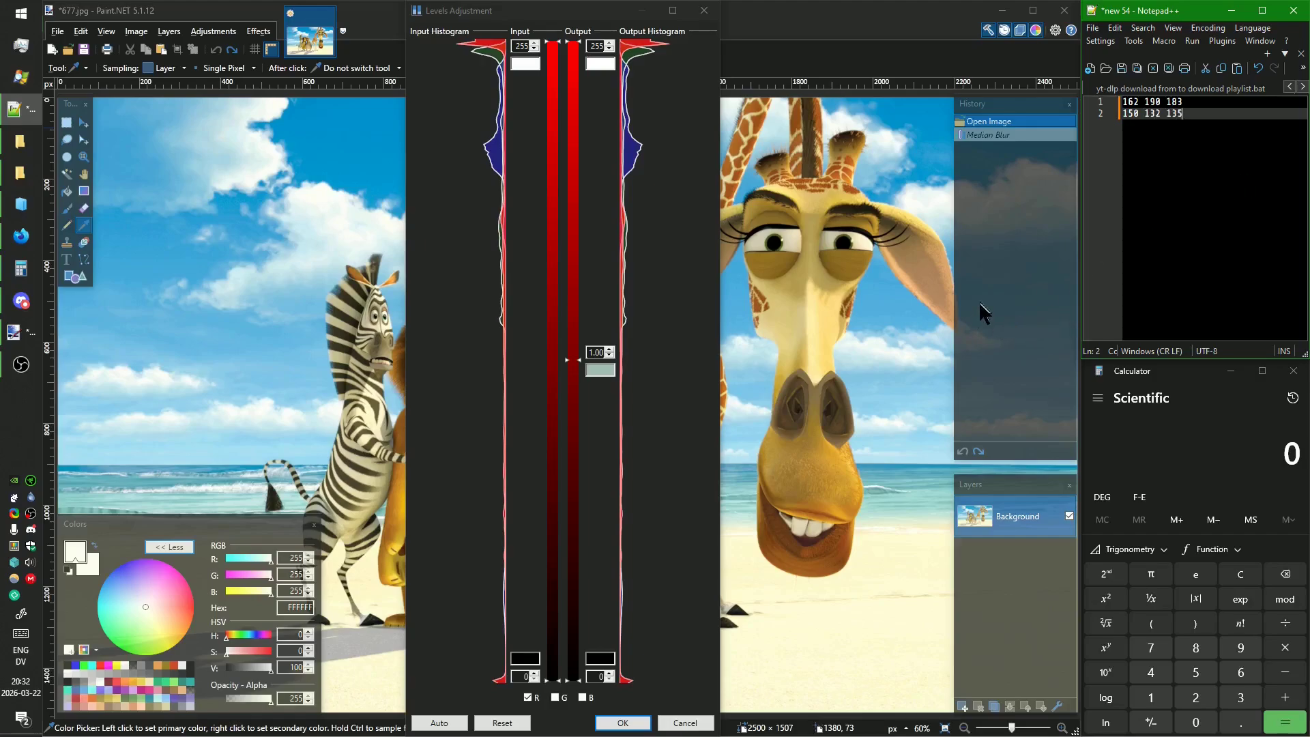
click(1164, 368)
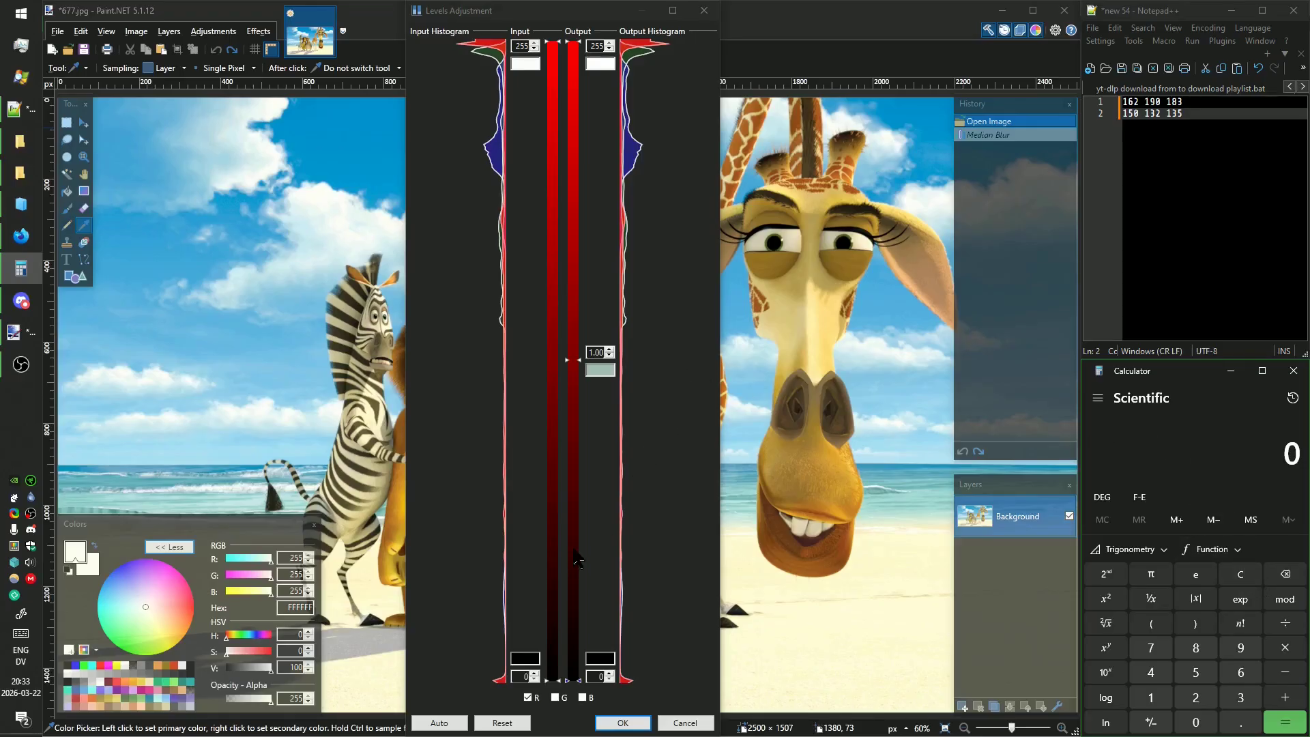
key(Print)
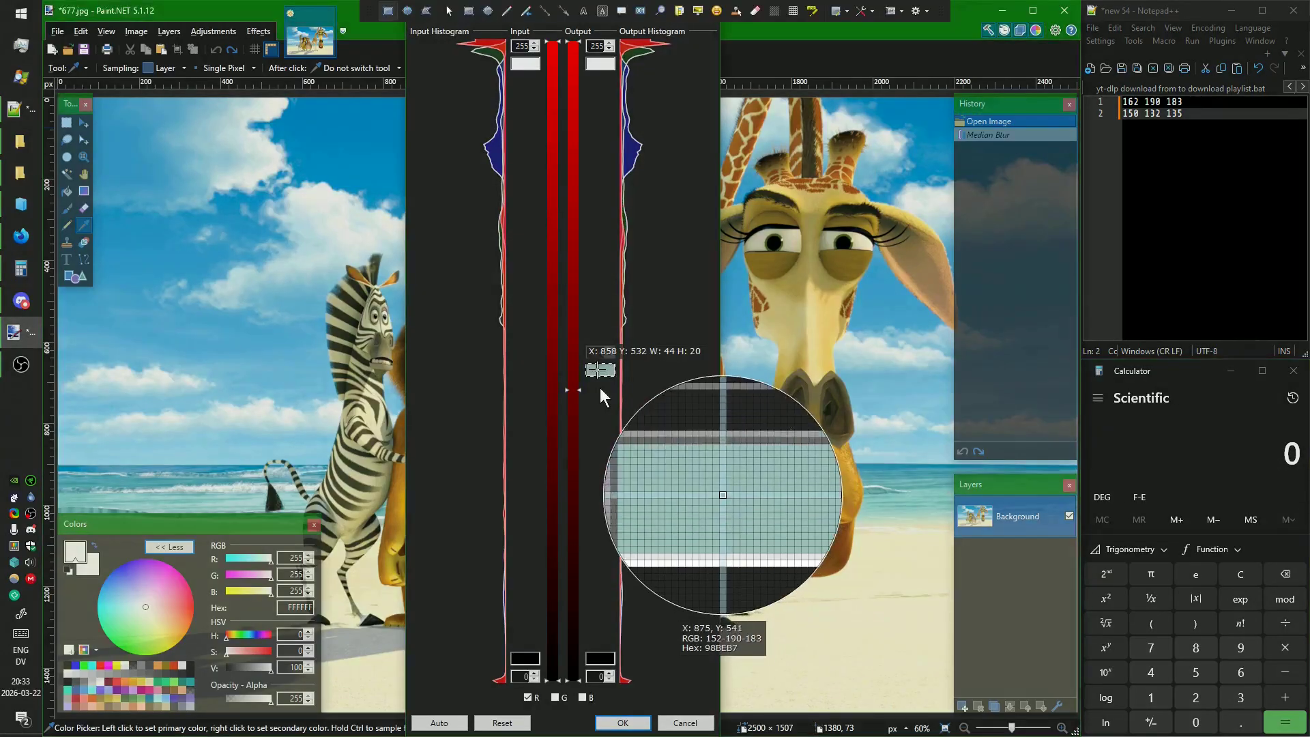
key(Escape)
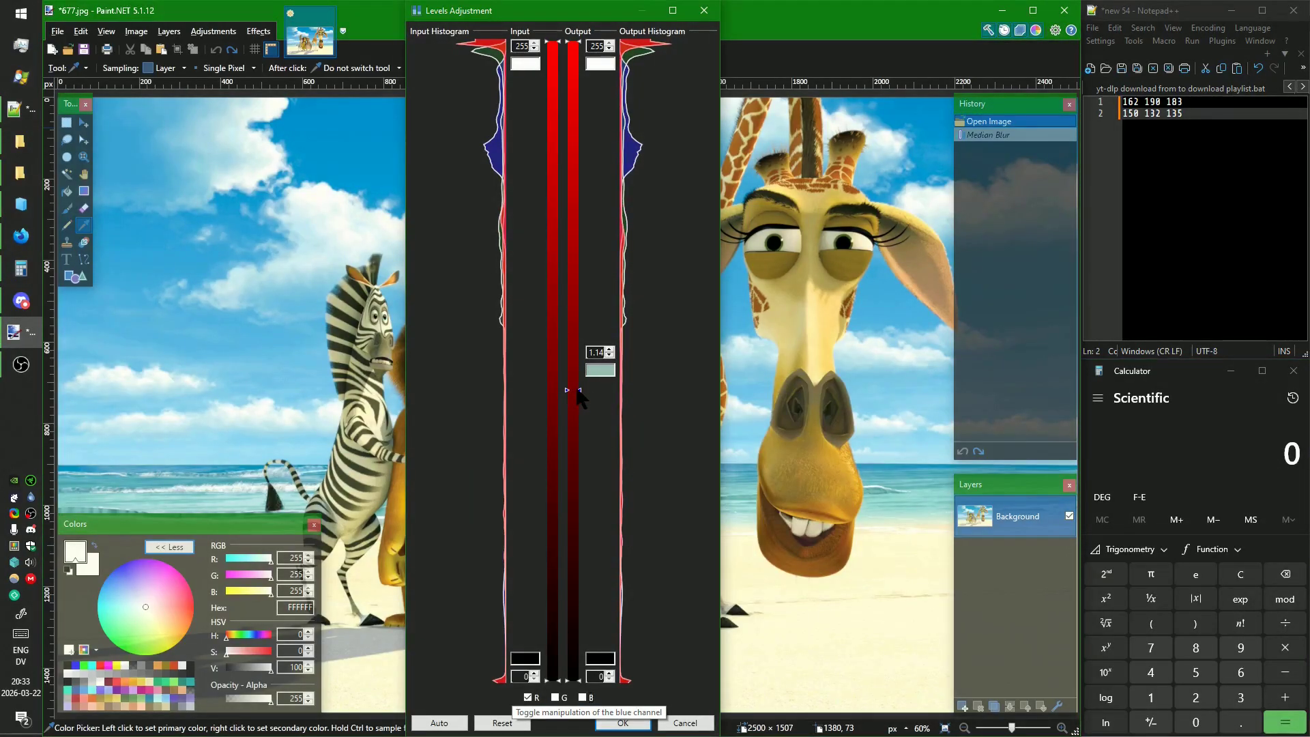
key(Print)
key(Escape)
key(Escape)
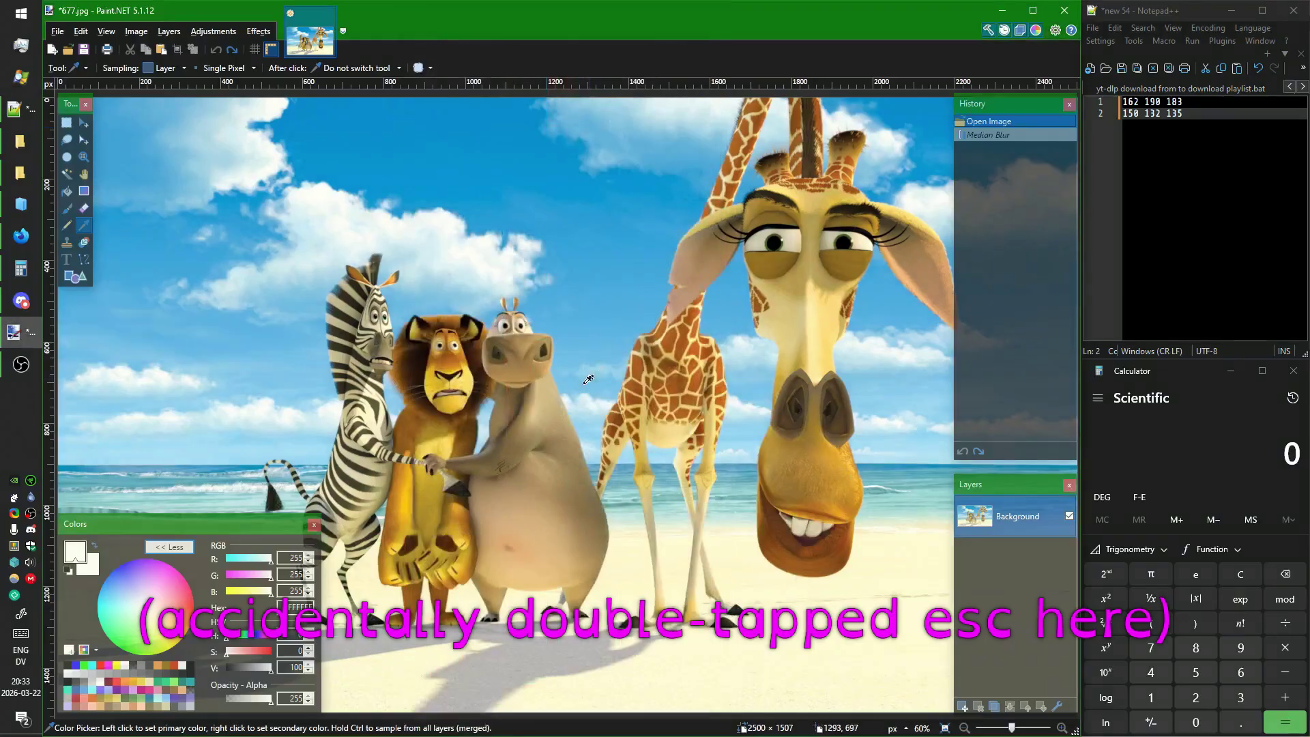
Reopen the Levels adjustment at full screen height and restrict it to the red channel by disabling green and blue.
key(ctrl+l)
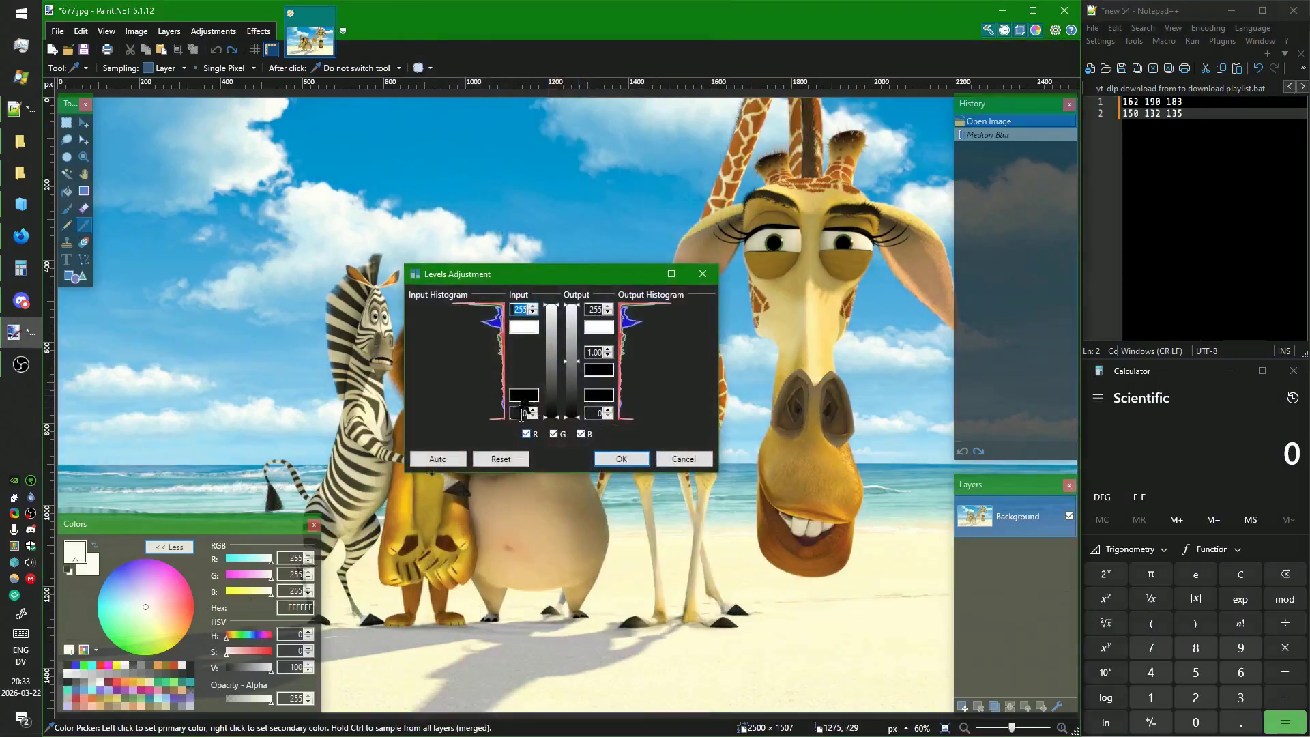
double_click(532, 258)
click(553, 698)
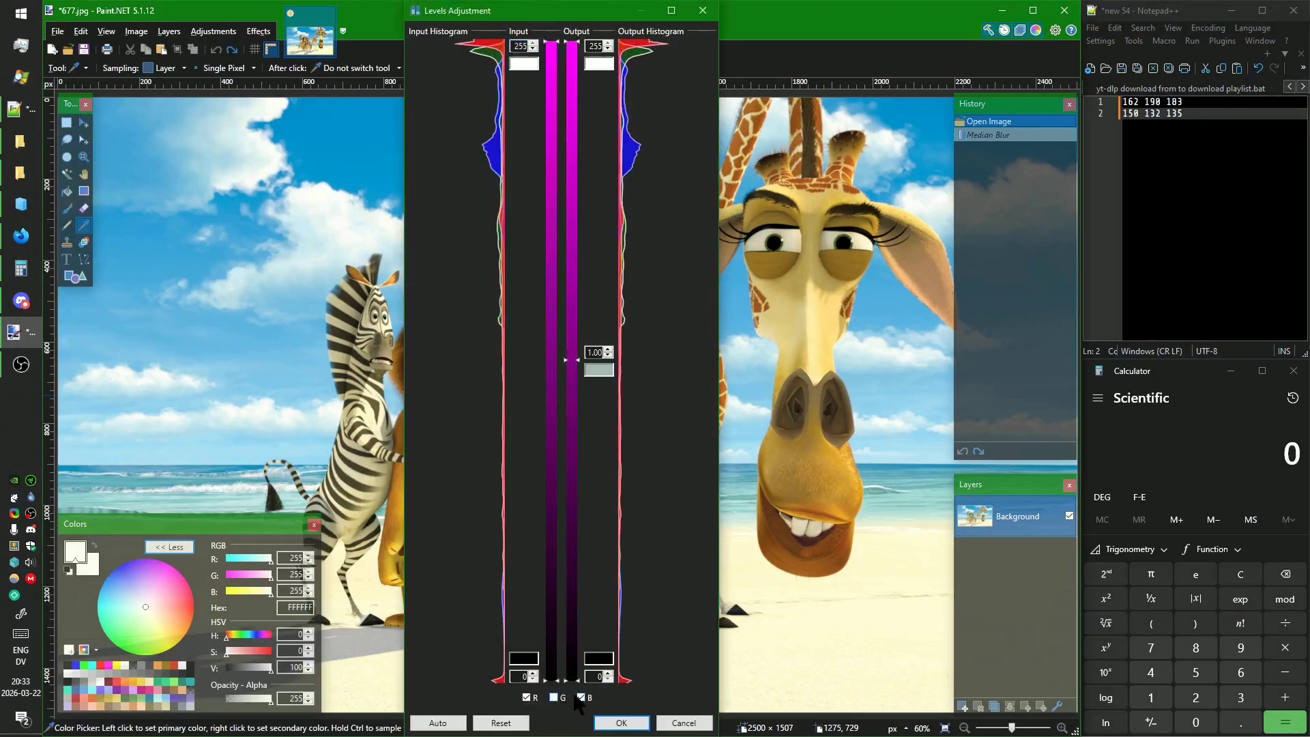
click(581, 698)
Raise the red output midtone to 1.17, checking the swatch with the magnifier against the 150 red target.
drag(586, 359, 578, 406)
key(ctrl+Print)
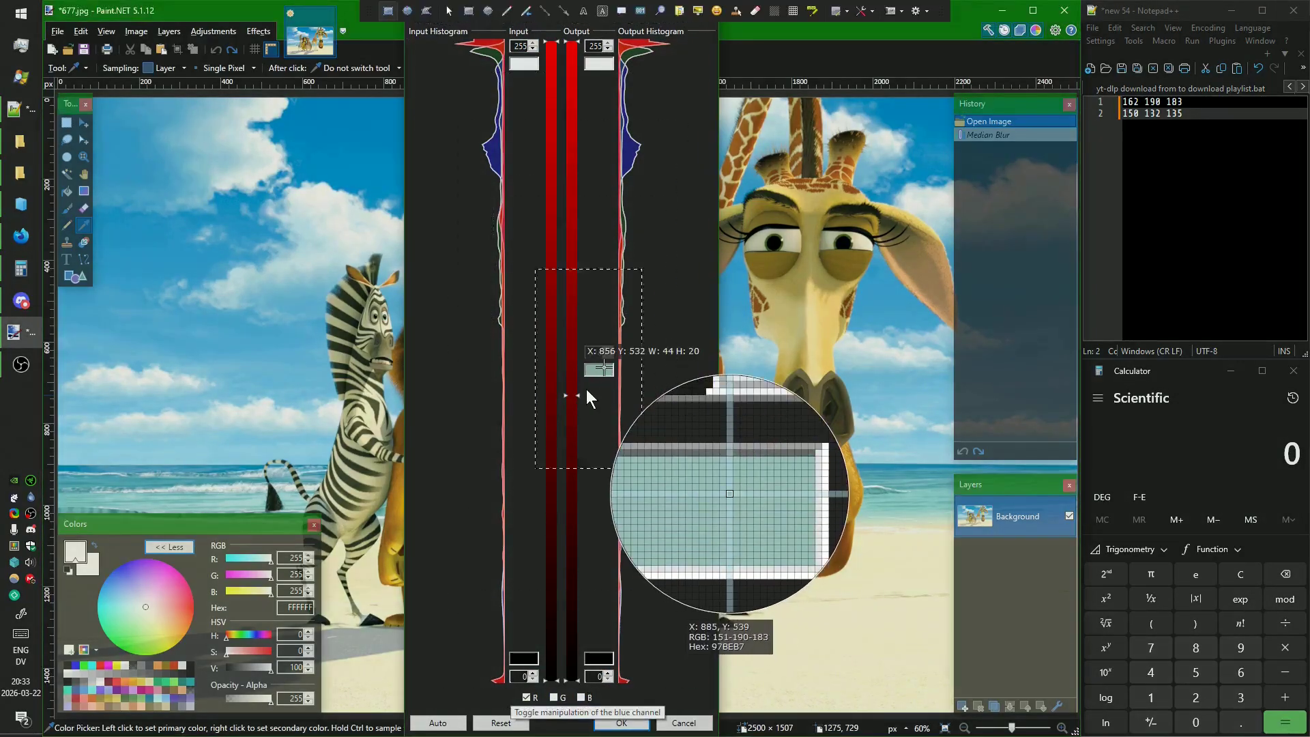
key(Escape)
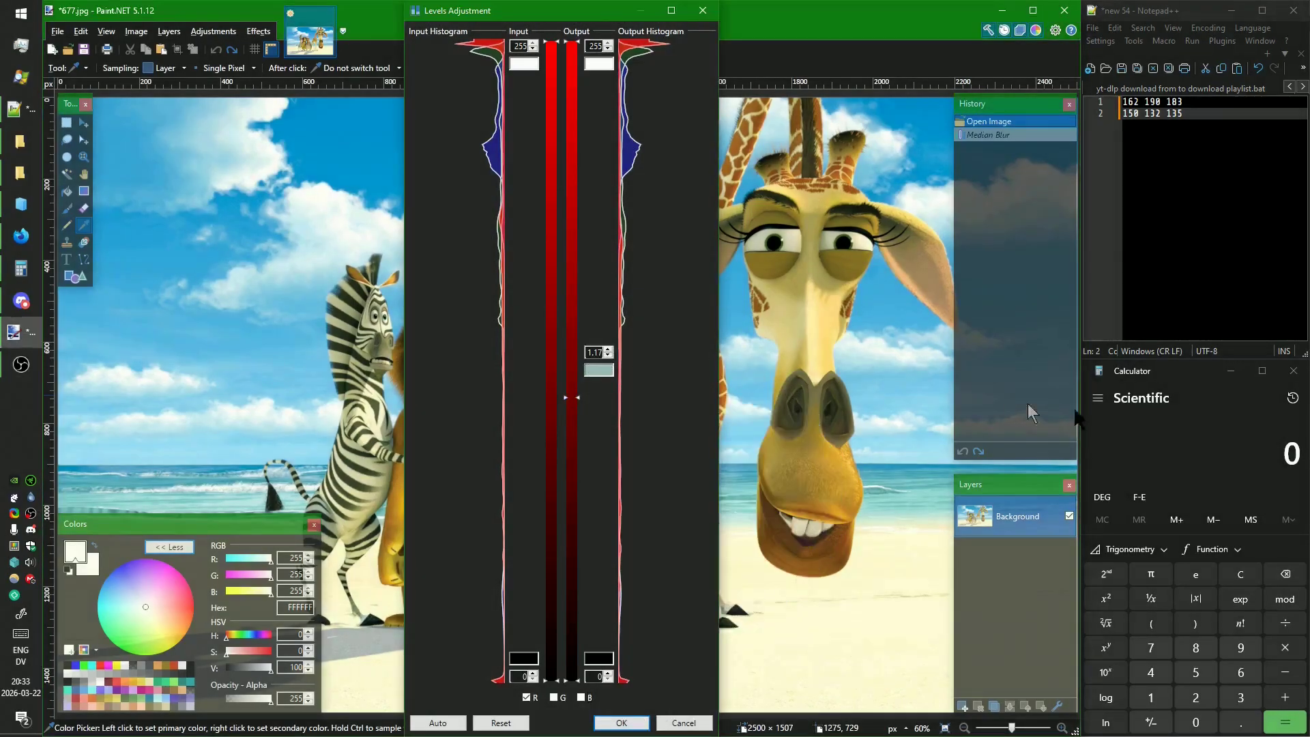
Calculate the cube root of 1.17 in Calculator.
double_click(1143, 375)
drag(820, 3, 1199, 516)
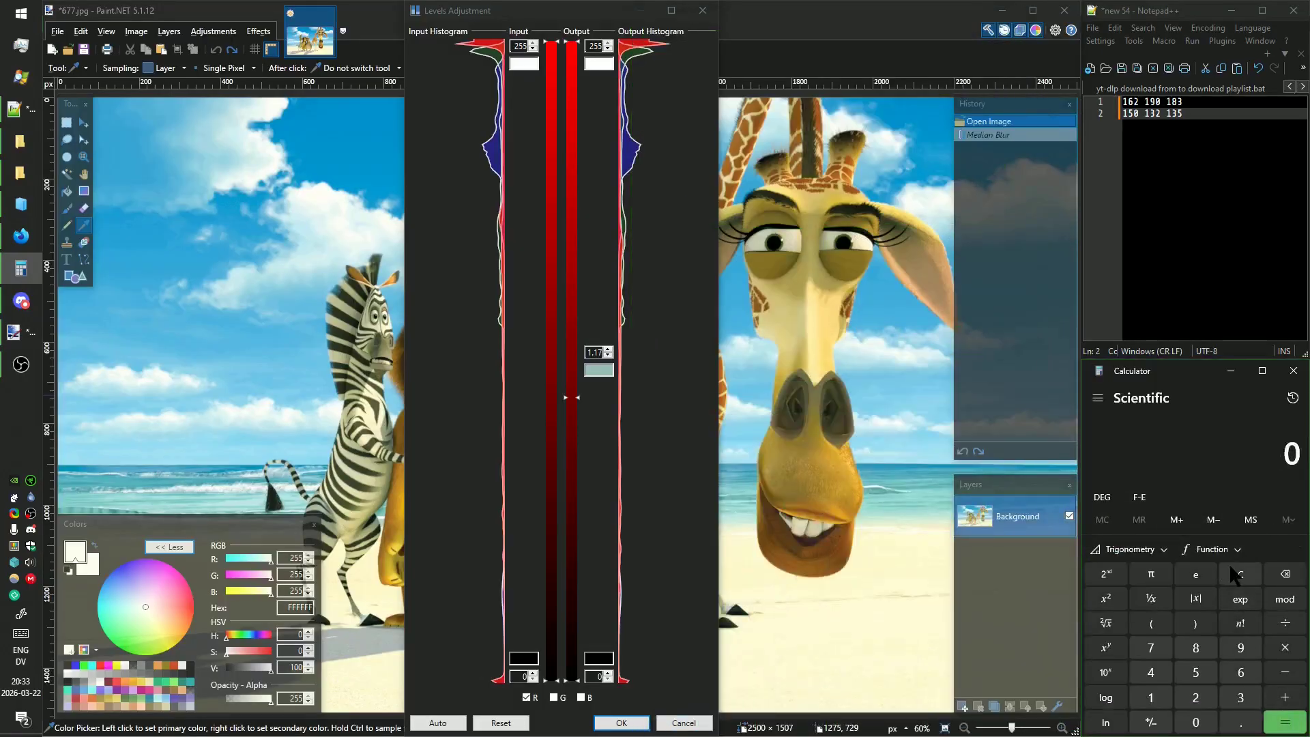
text(1.17)
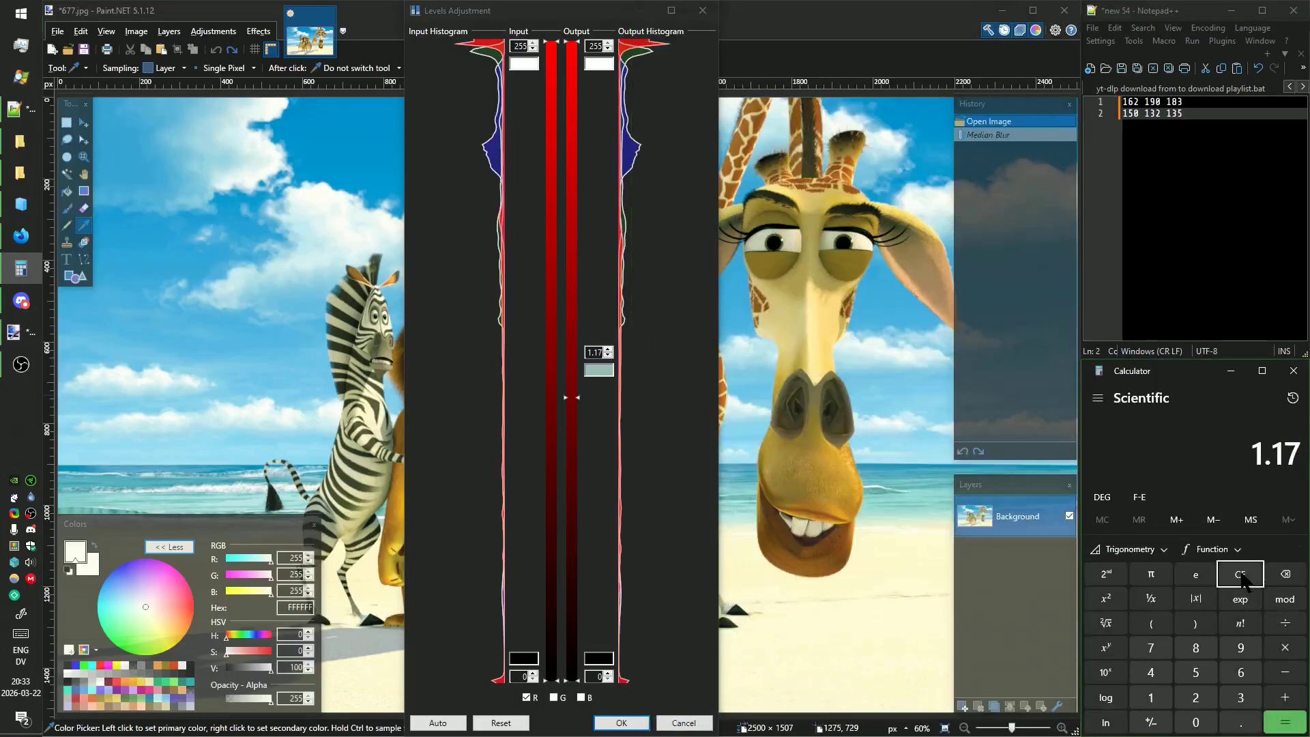
click(1105, 575)
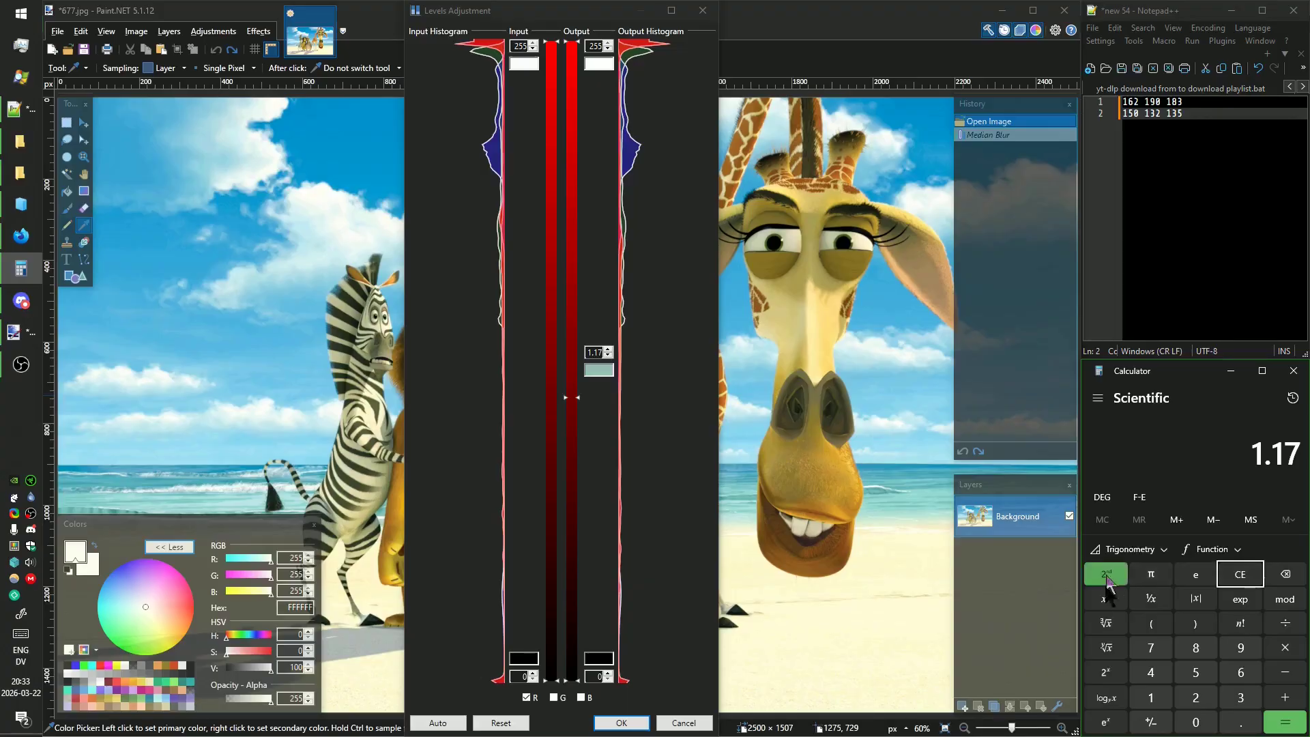
click(1104, 626)
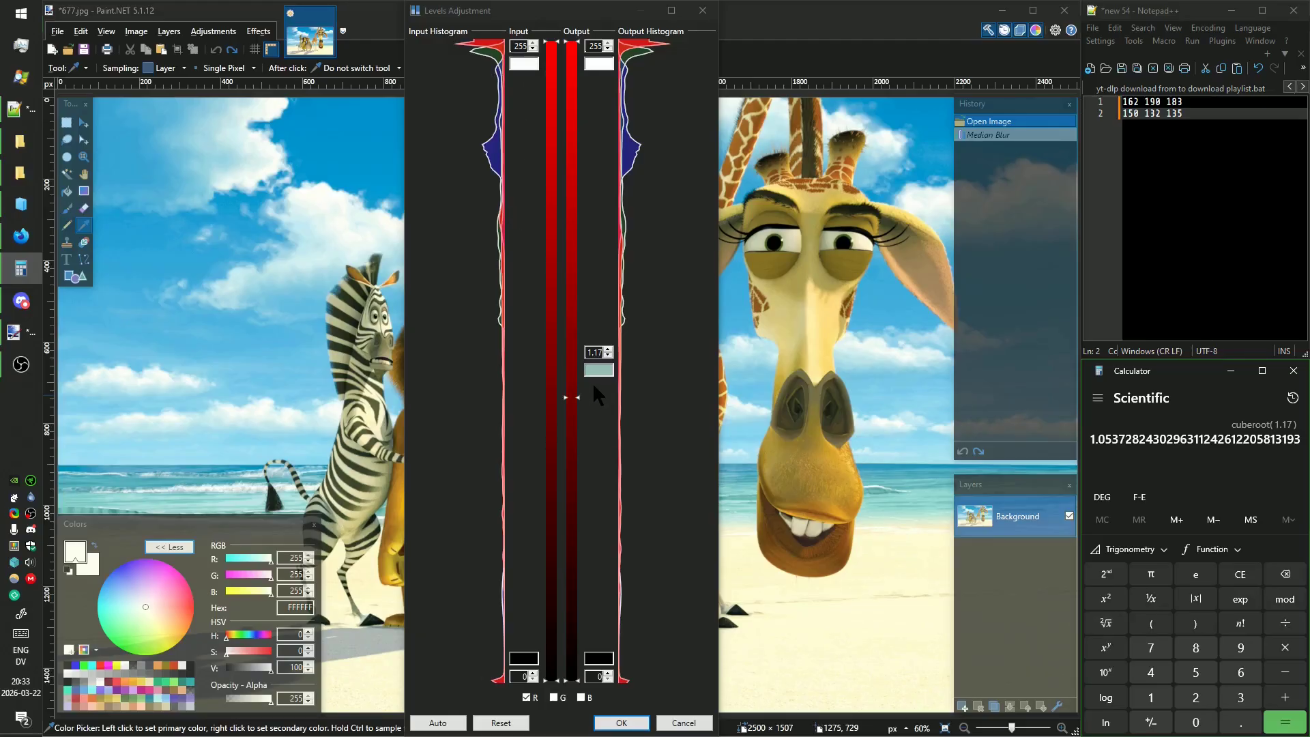
Try a red input range of 57 to 232 in Levels and restore it to 0 to 255.
drag(555, 44, 549, 99)
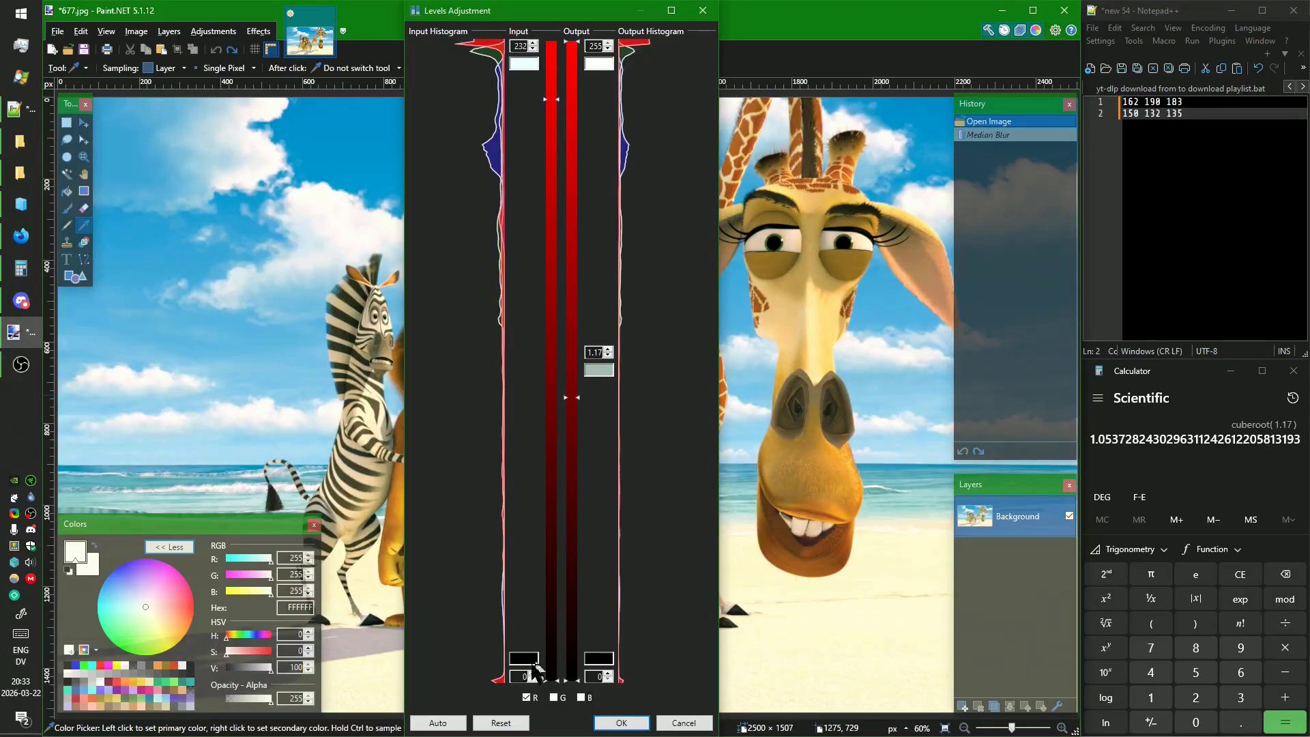
drag(546, 680, 552, 538)
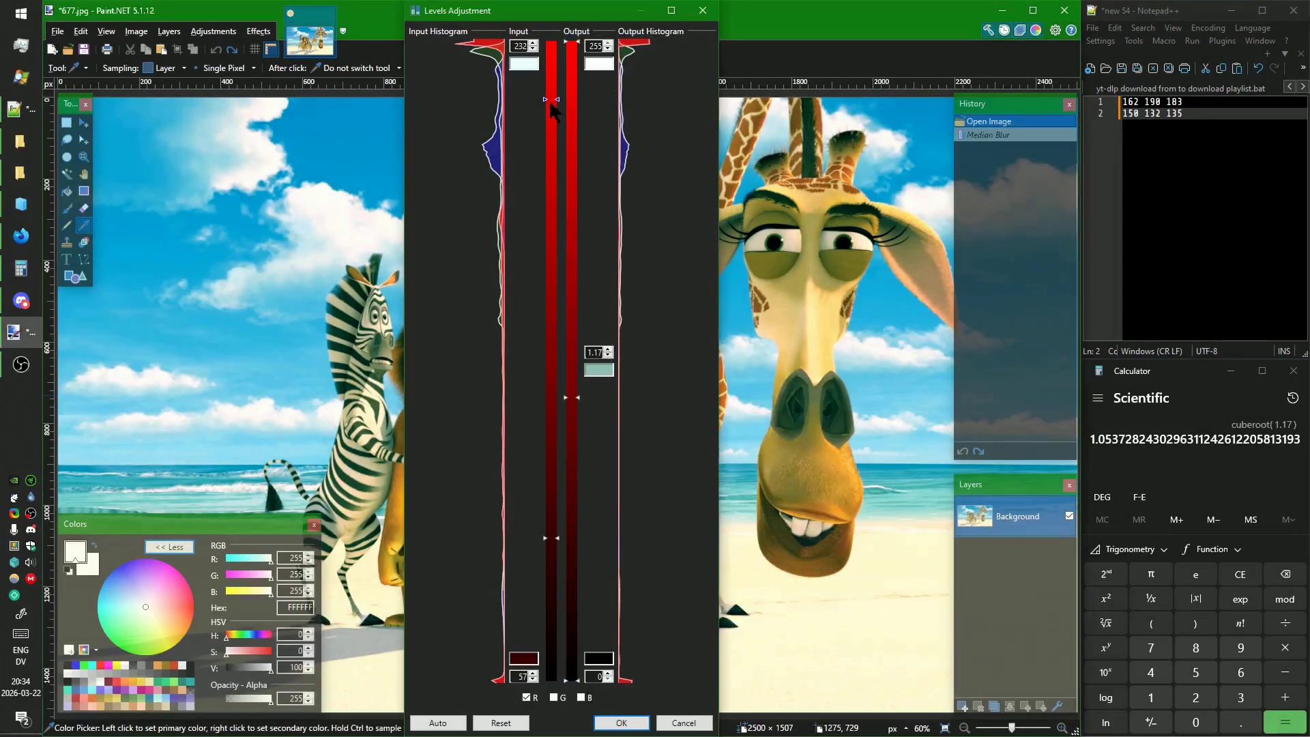
drag(550, 100, 550, 42)
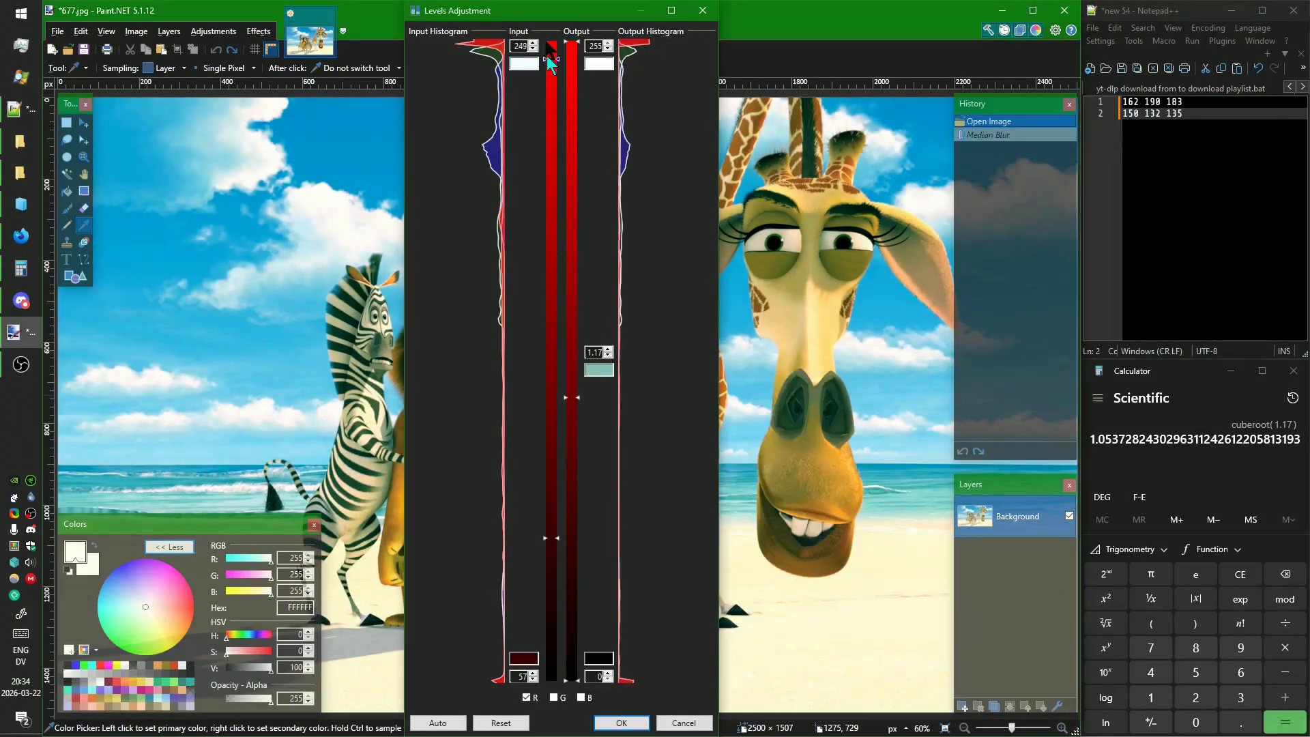
drag(551, 539, 551, 678)
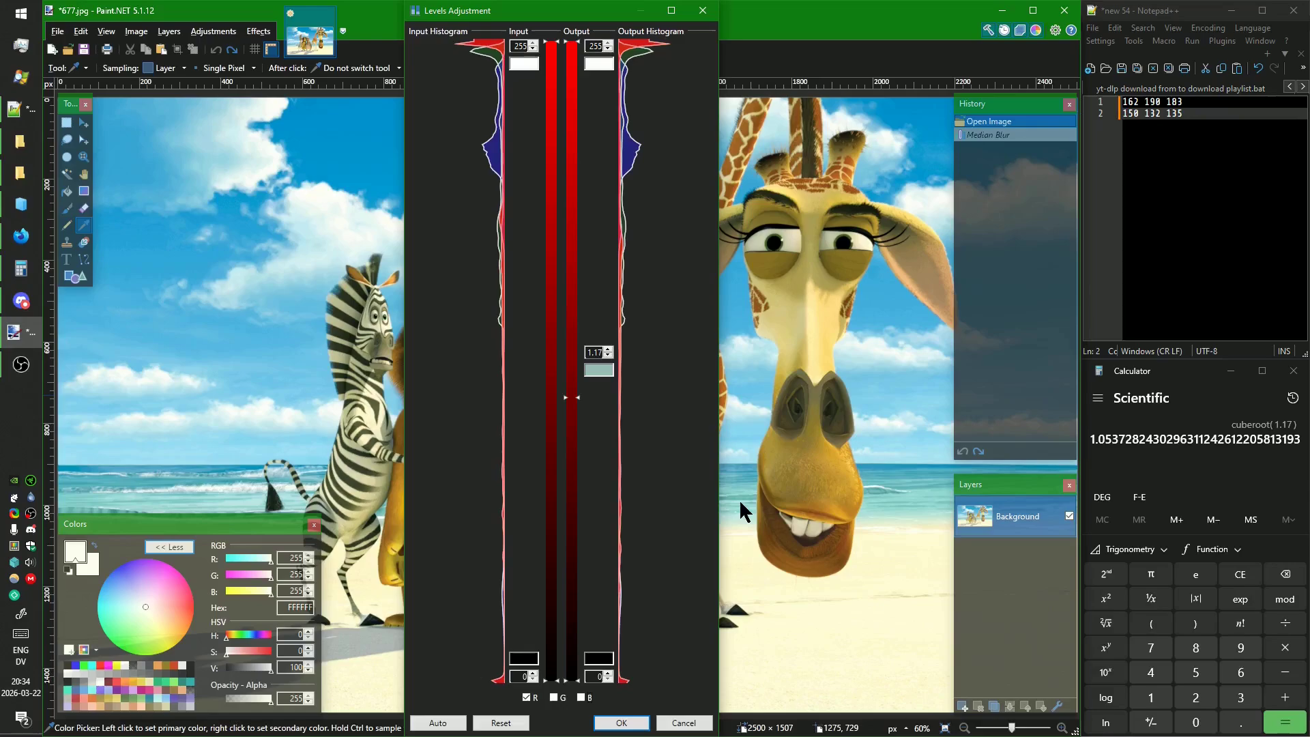
click(1195, 132)
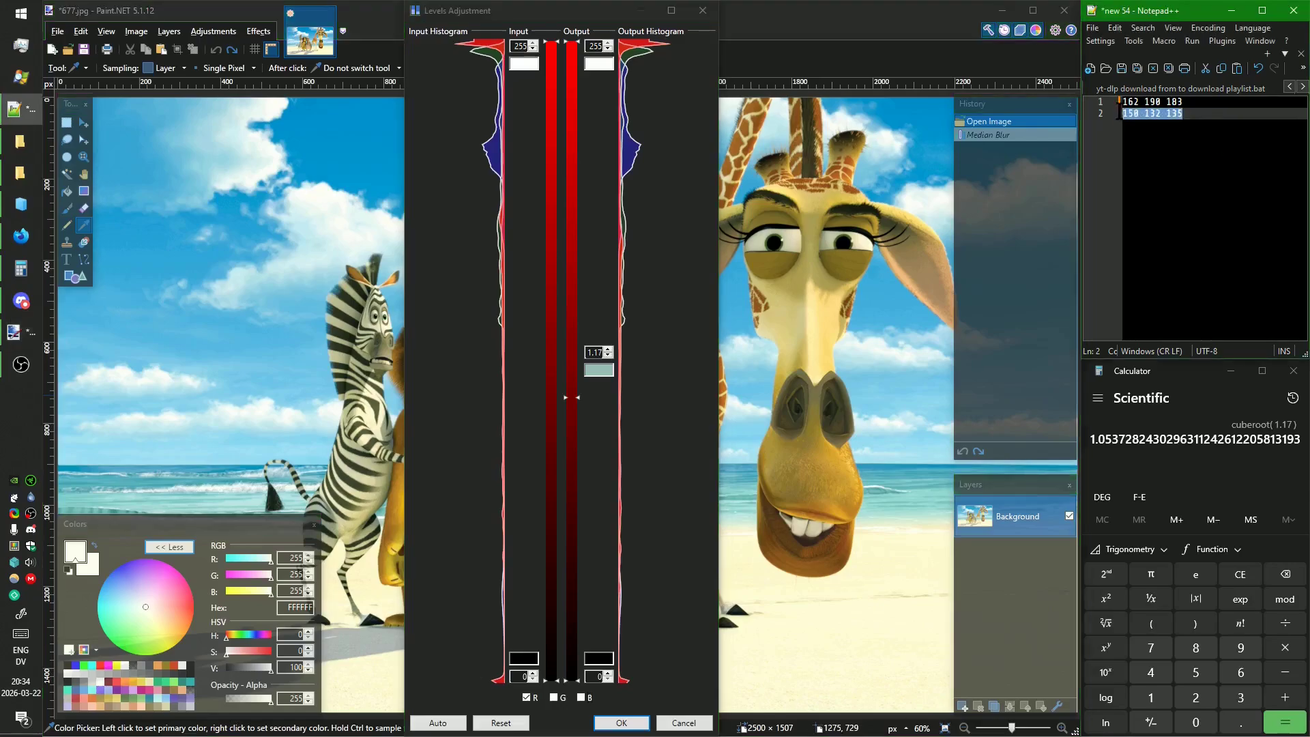
drag(1184, 100, 1127, 101)
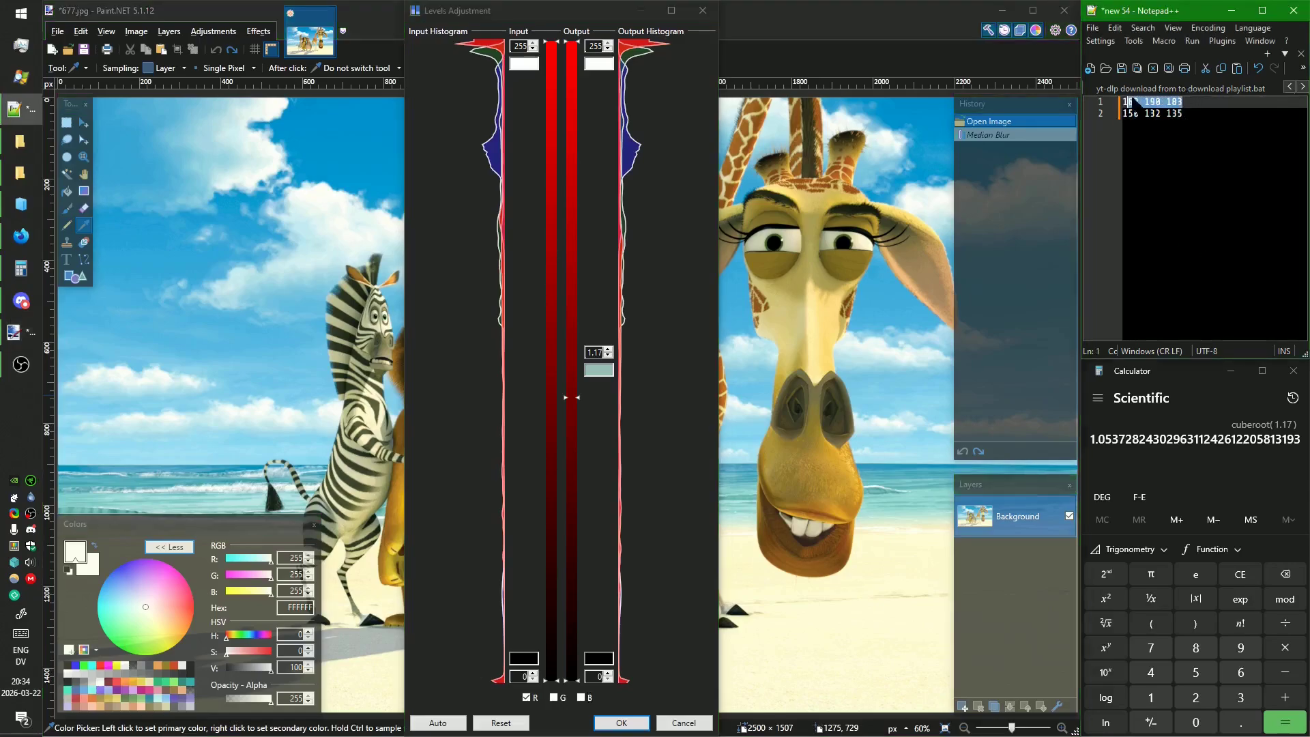
click(1246, 154)
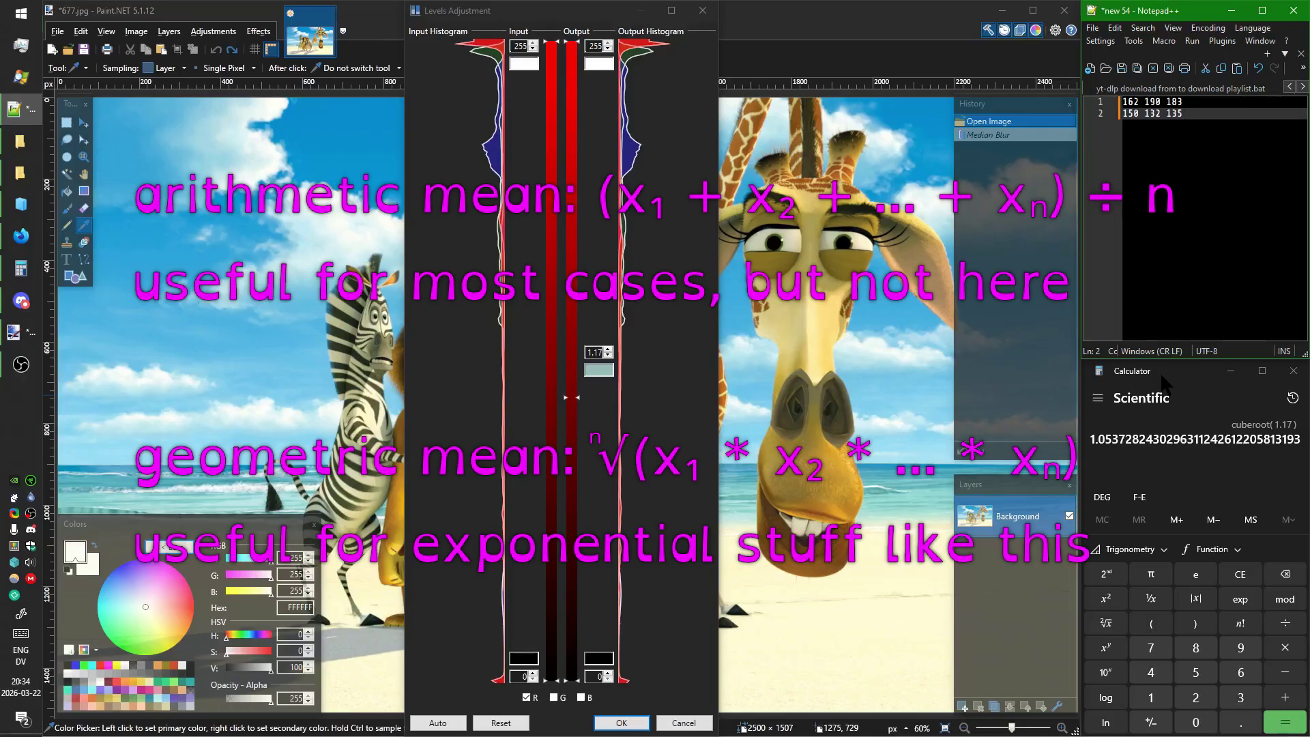
click(1190, 383)
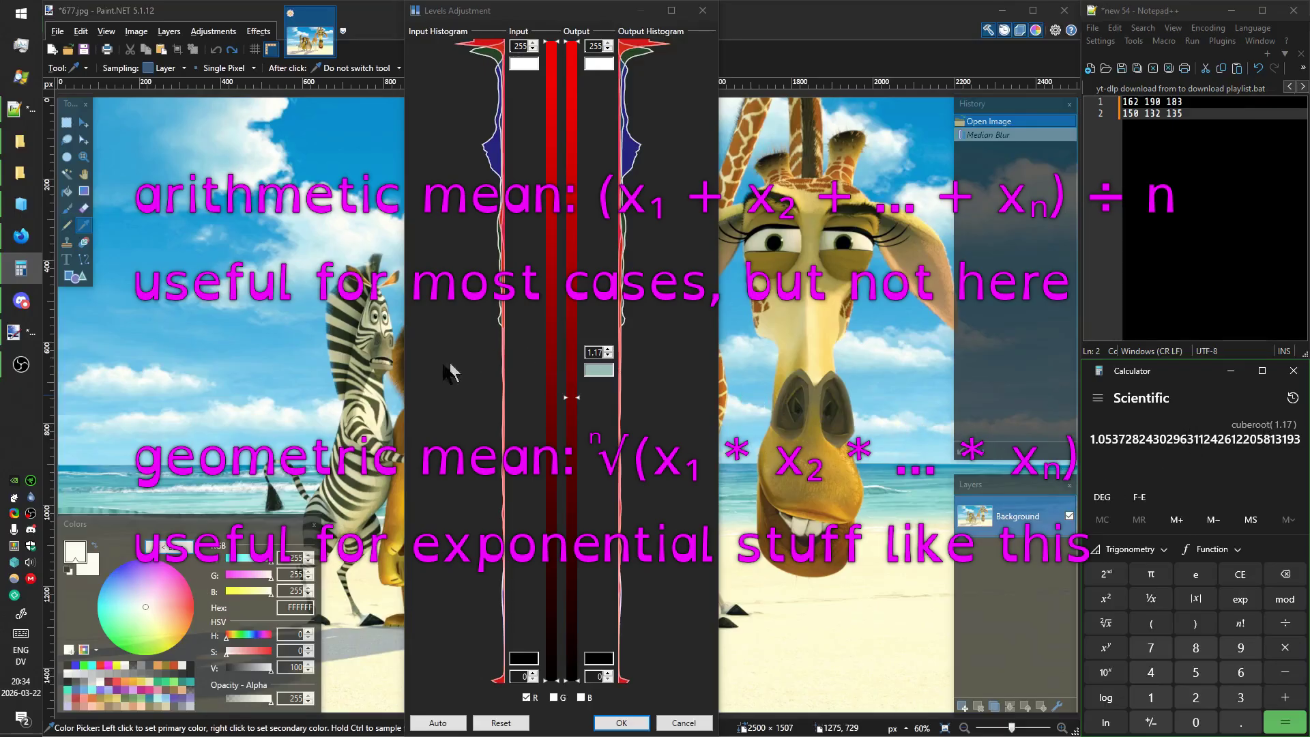
Lower the red output midtone to 1.05 and switch Levels from the red channel to only green.
drag(572, 397, 584, 377)
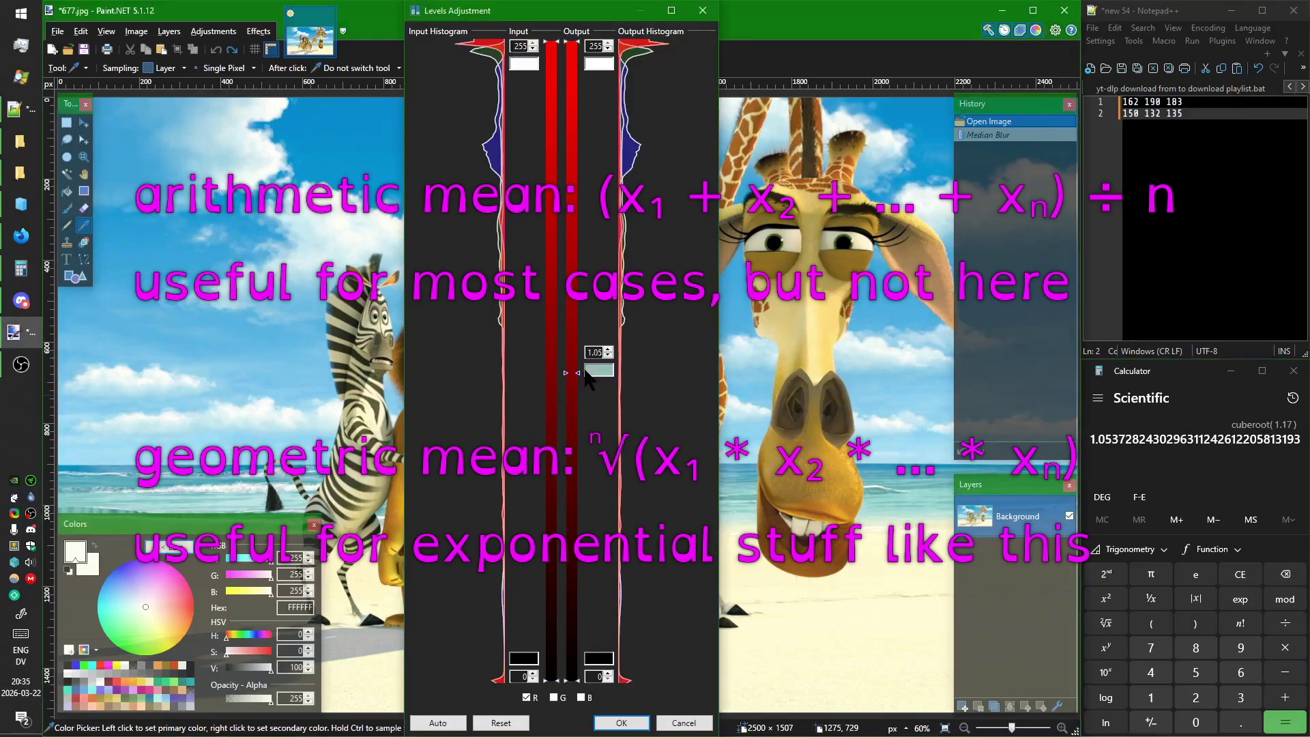
click(526, 697)
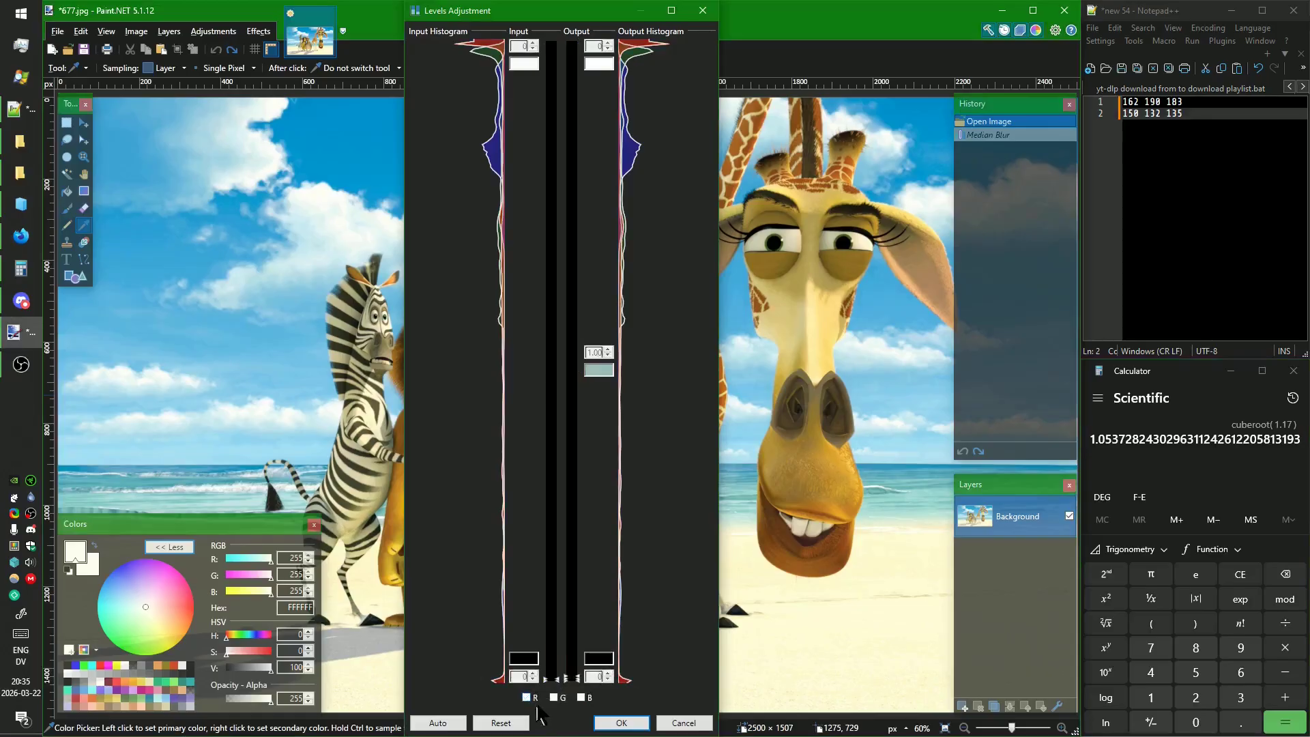
click(553, 697)
Raise the green output midtone to 2.27, checking the swatch with the magnifier until it matches the 132 green target.
key(ctrl+Print)
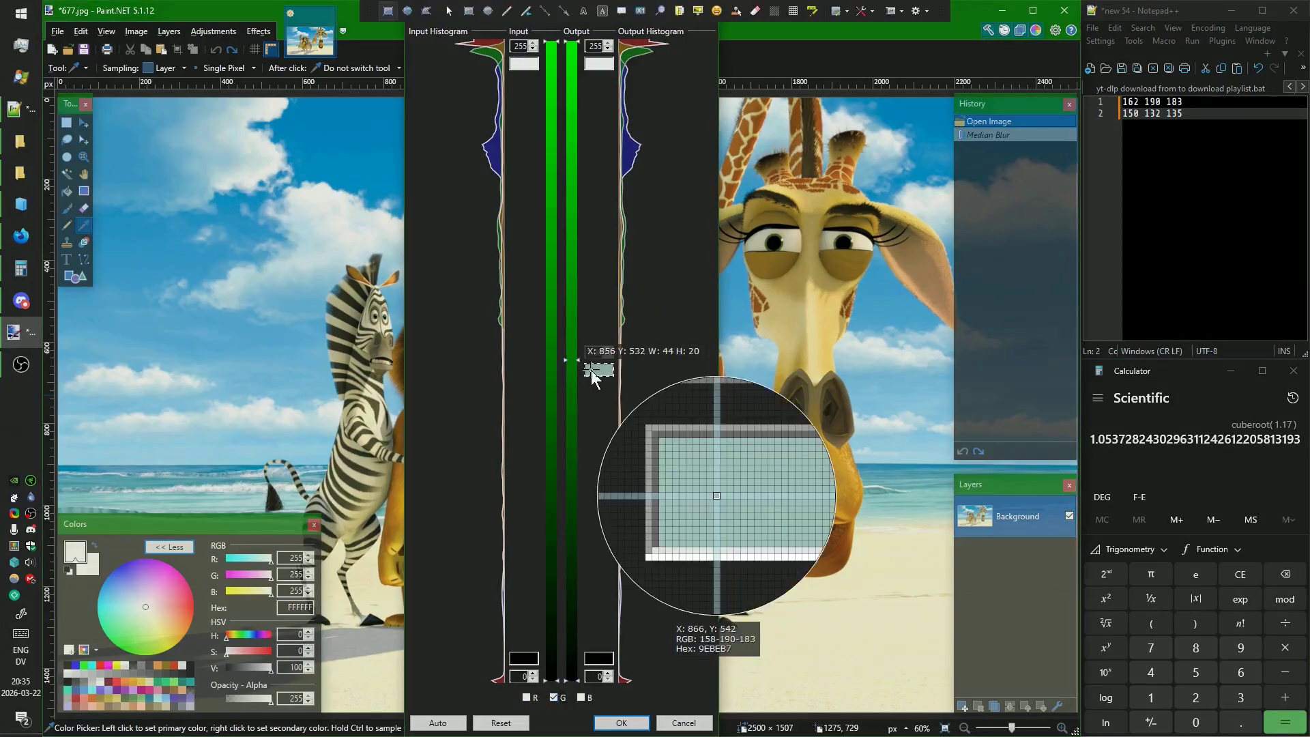
click(591, 370)
drag(577, 360, 583, 436)
key(ctrl+Print)
click(598, 372)
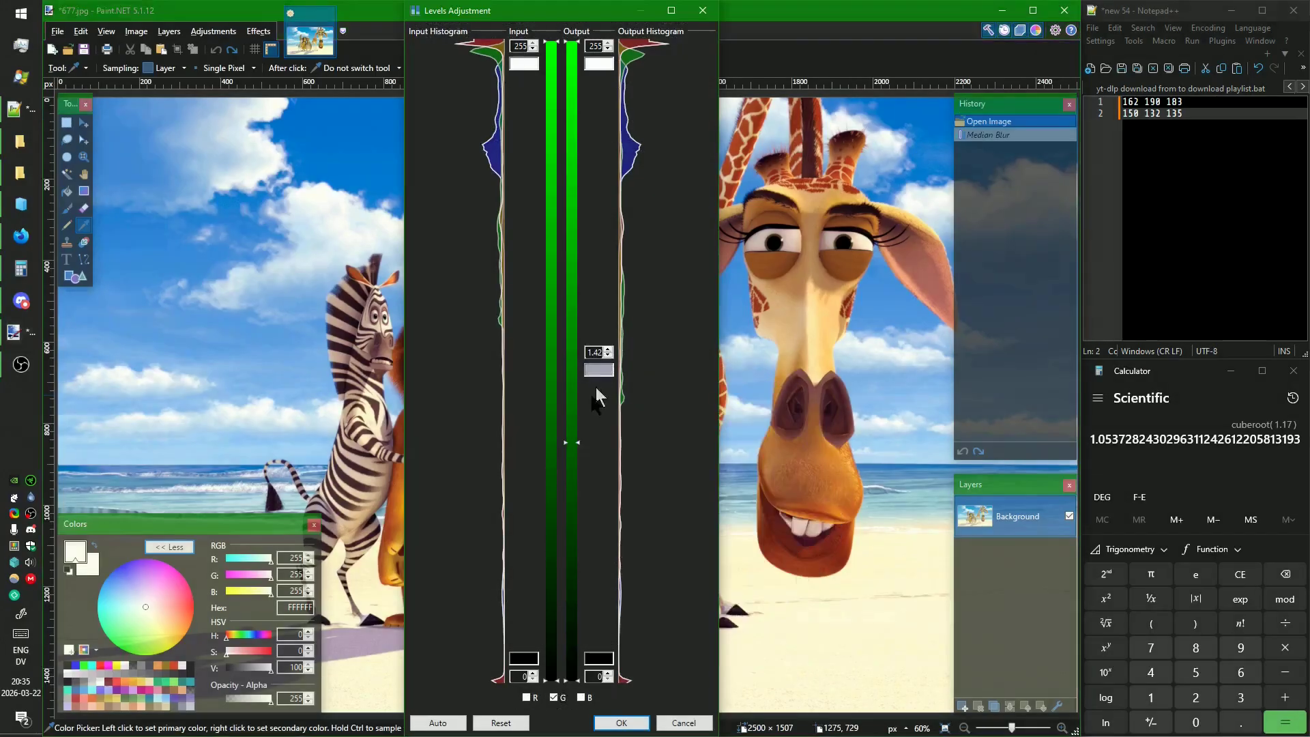
drag(569, 447, 583, 540)
key(ctrl+Print)
click(588, 473)
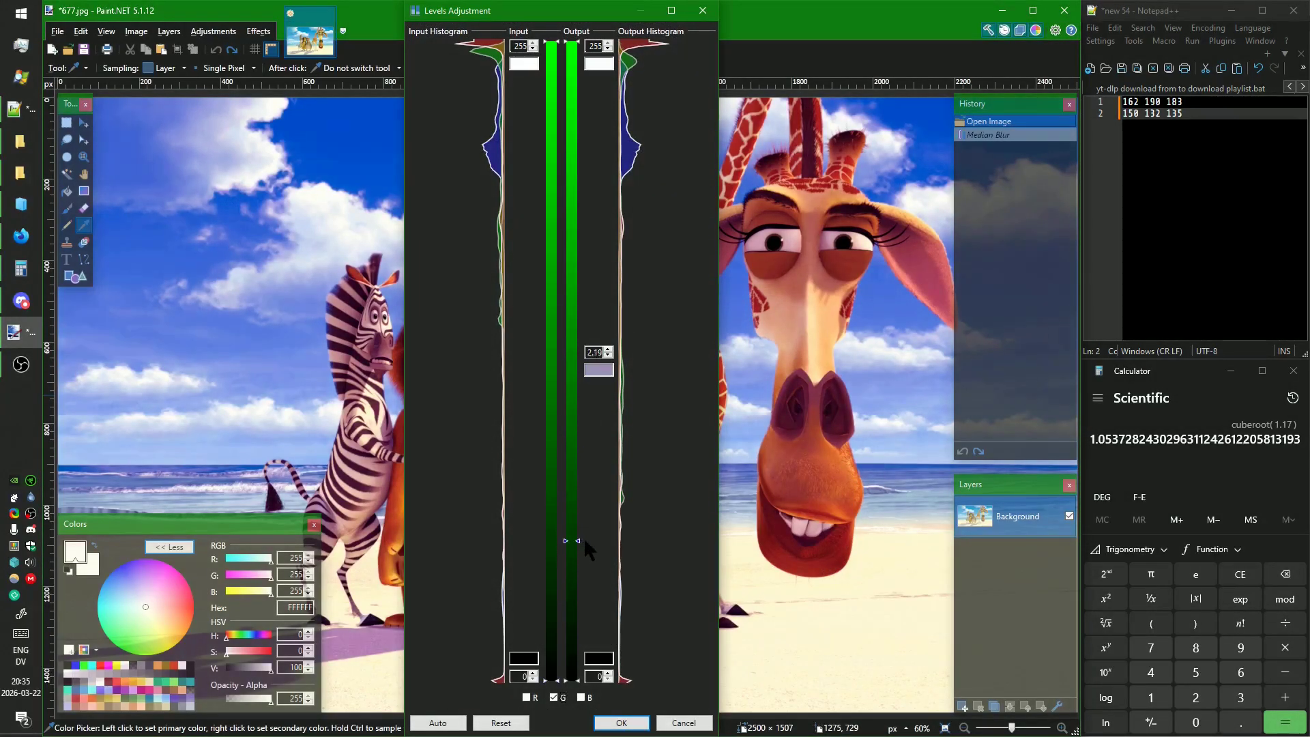
key(ctrl+Print)
click(591, 502)
key(ctrl+Print)
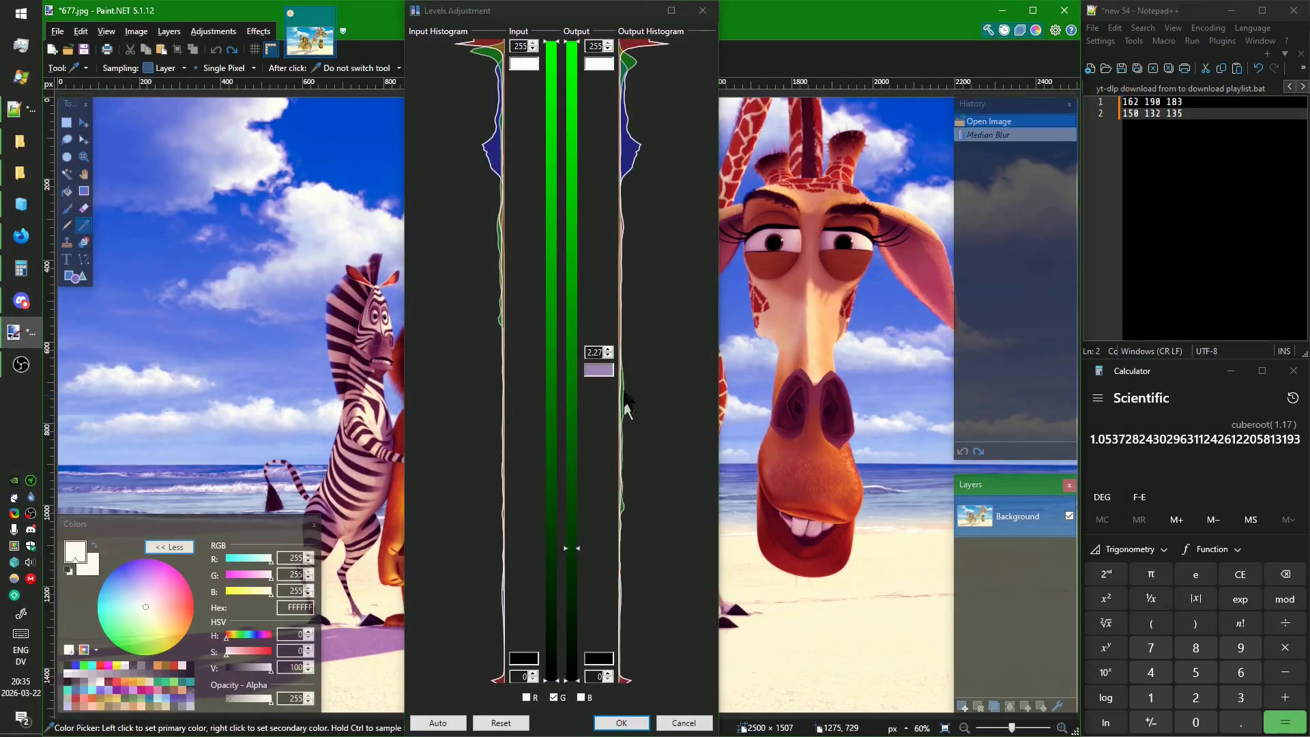
click(598, 370)
Calculate the cube root of 2.27 in Calculator.
click(1192, 388)
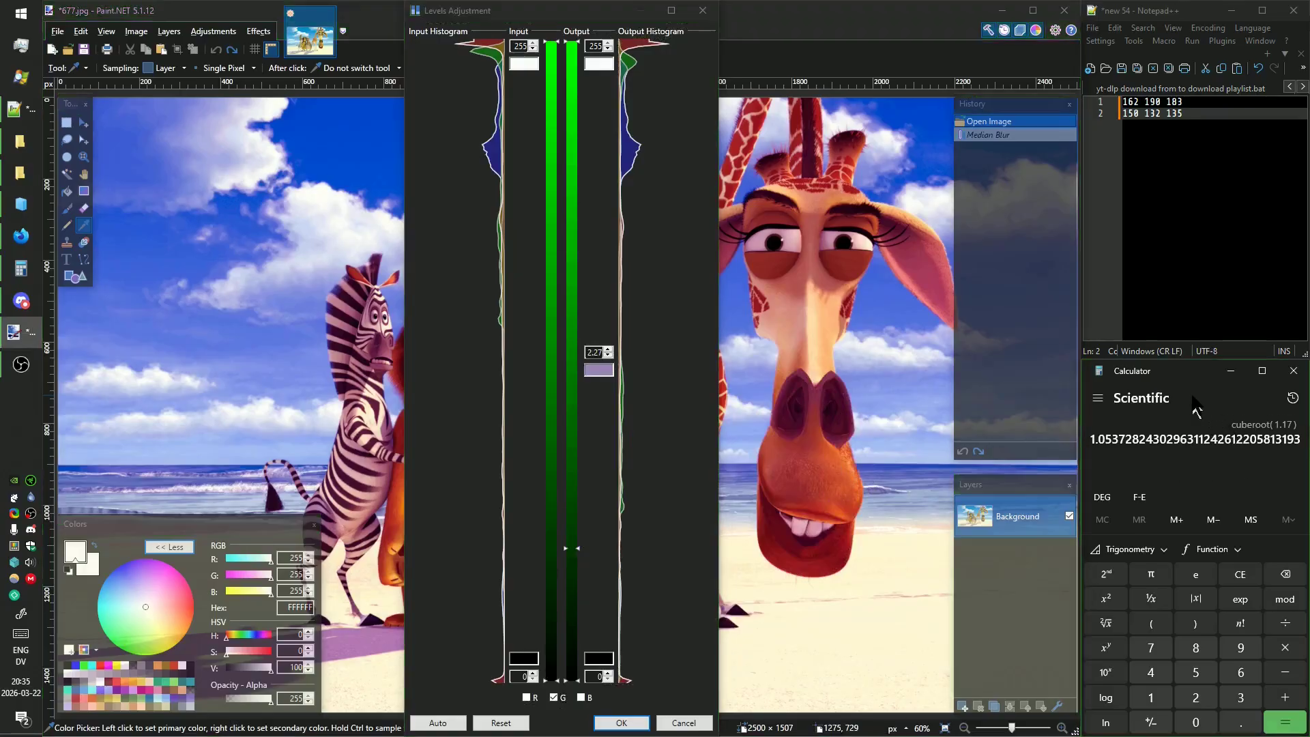
text(2.27)
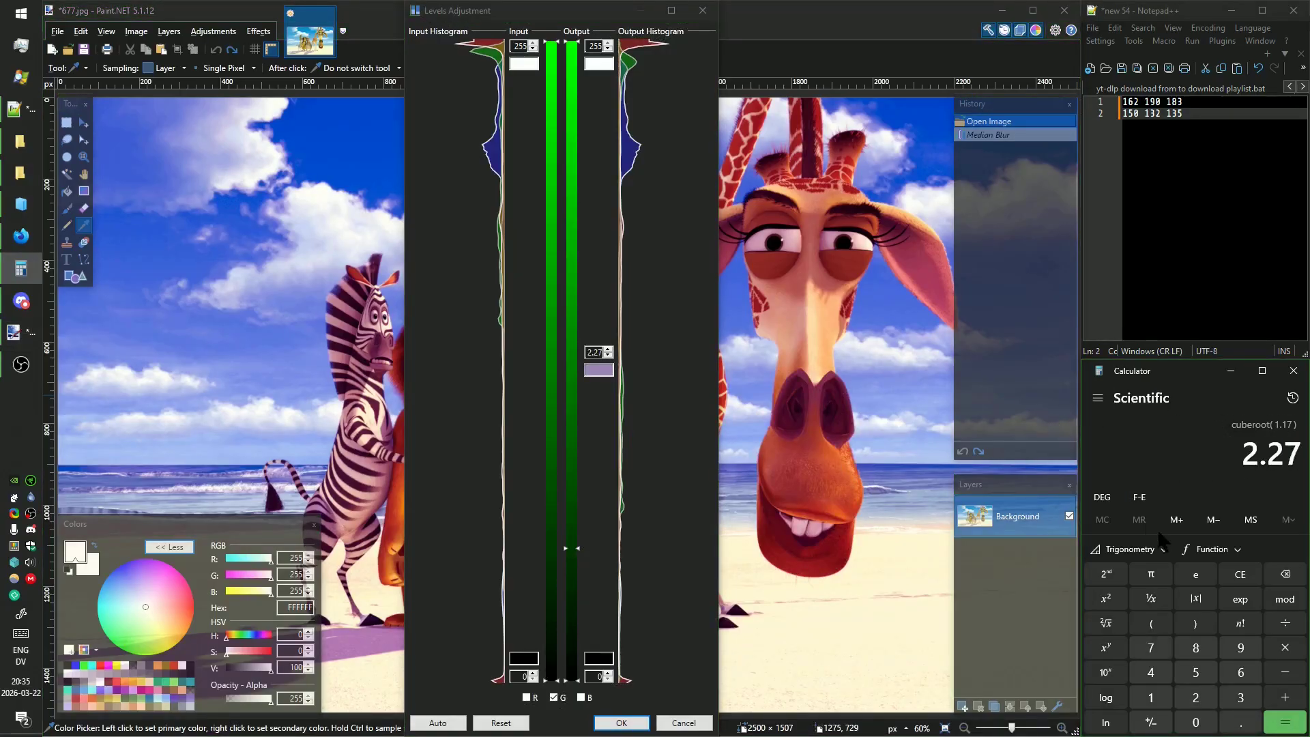
click(1105, 622)
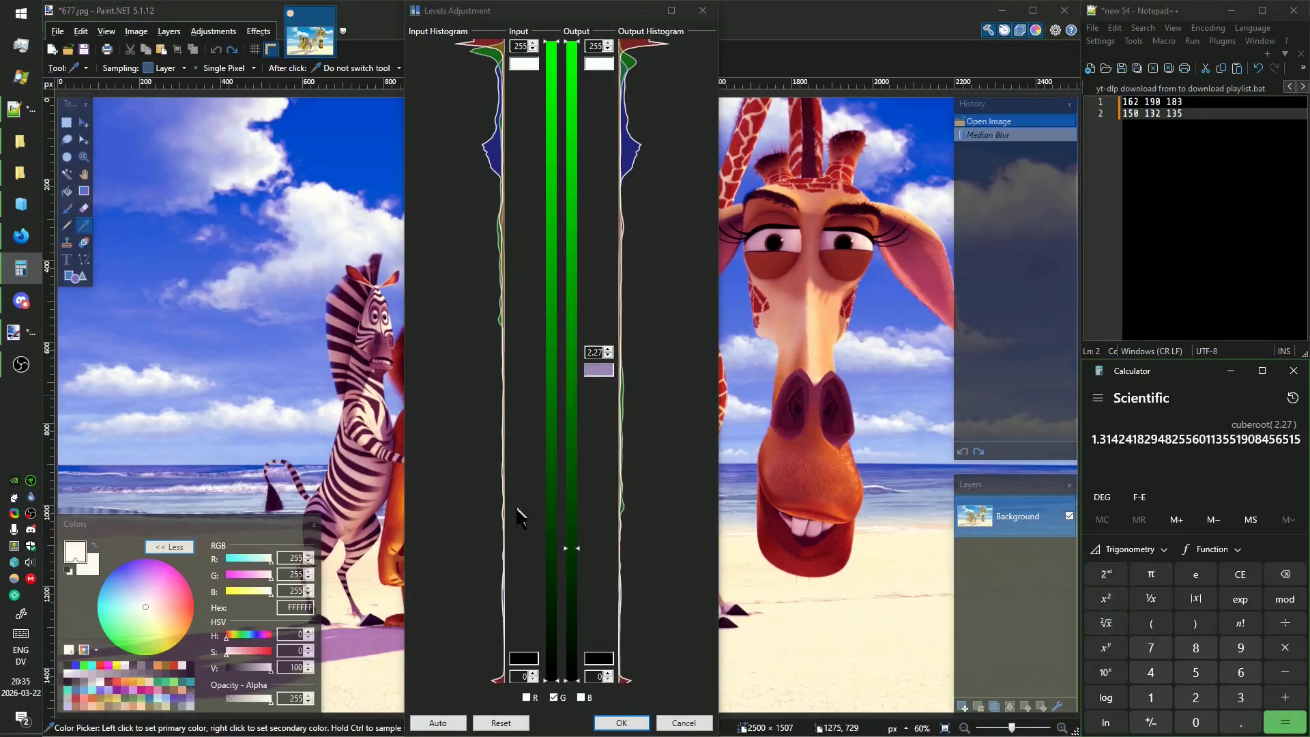
Lower the green output midtone to 1.31 and switch Levels from the green channel to only blue.
drag(574, 548, 582, 423)
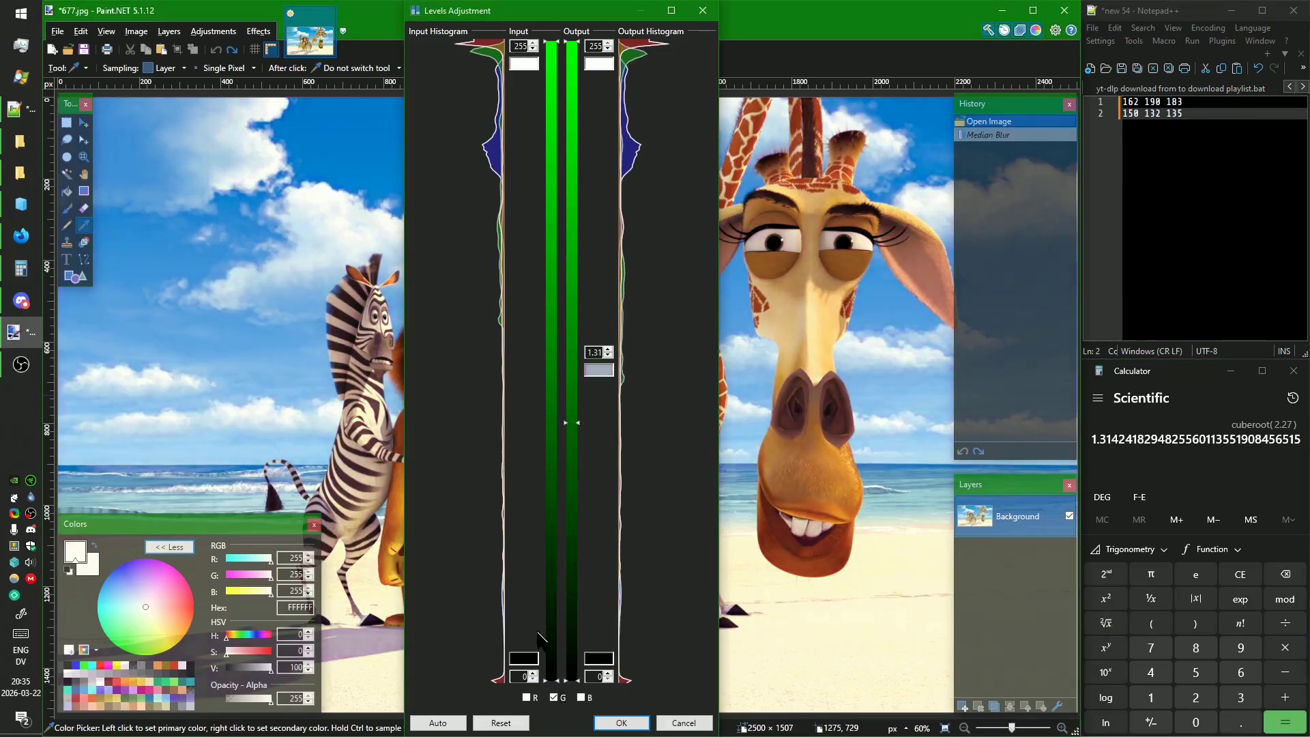
click(554, 697)
click(580, 697)
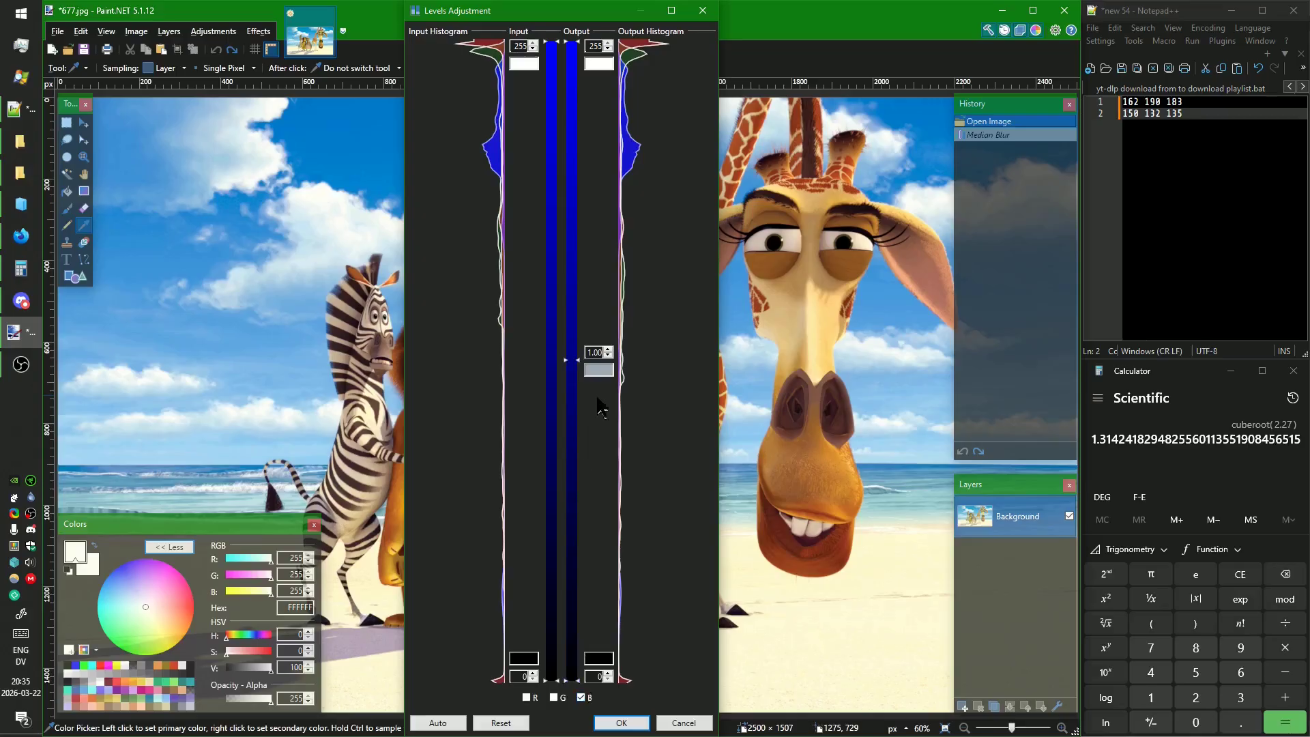
Raise the blue output midtone step by step, checking the swatch with the magnifier until its blue value reaches the 135 target.
key(ctrl+Print)
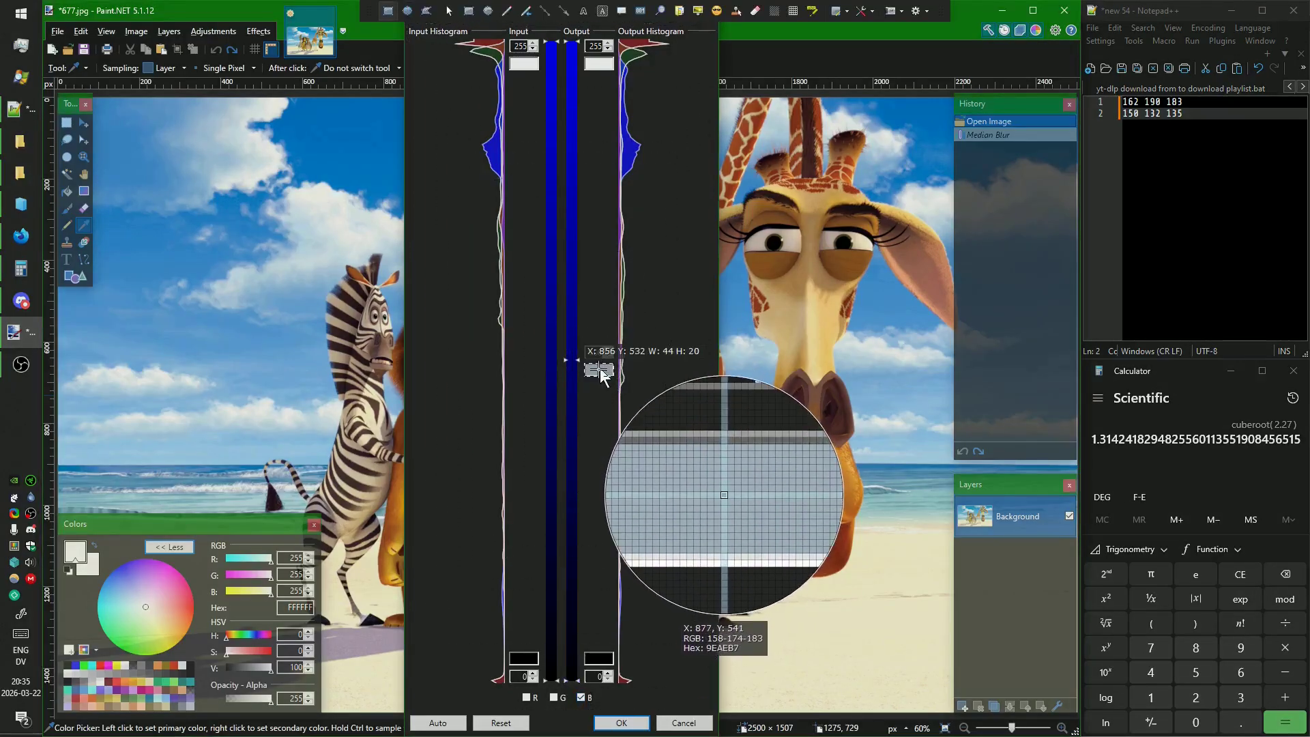
key(Escape)
key(ctrl+Print)
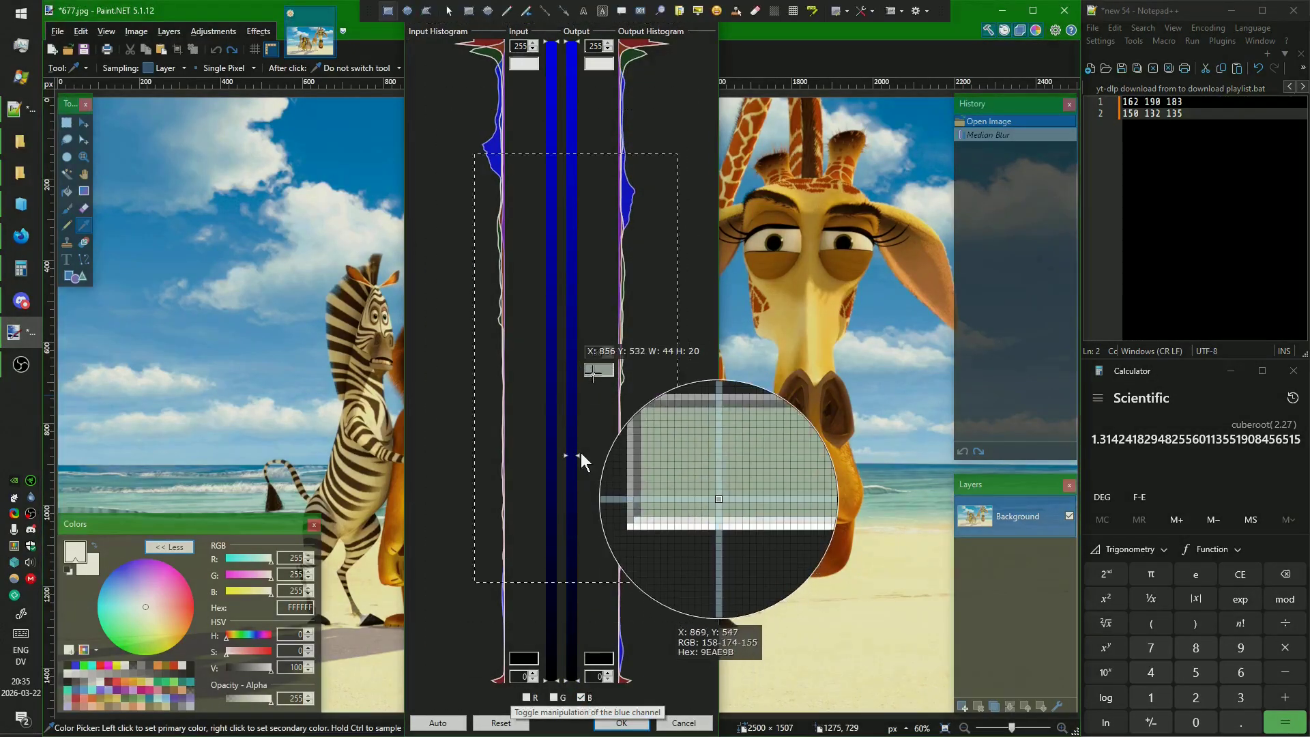
key(Escape)
drag(578, 456, 578, 503)
key(ctrl+Print)
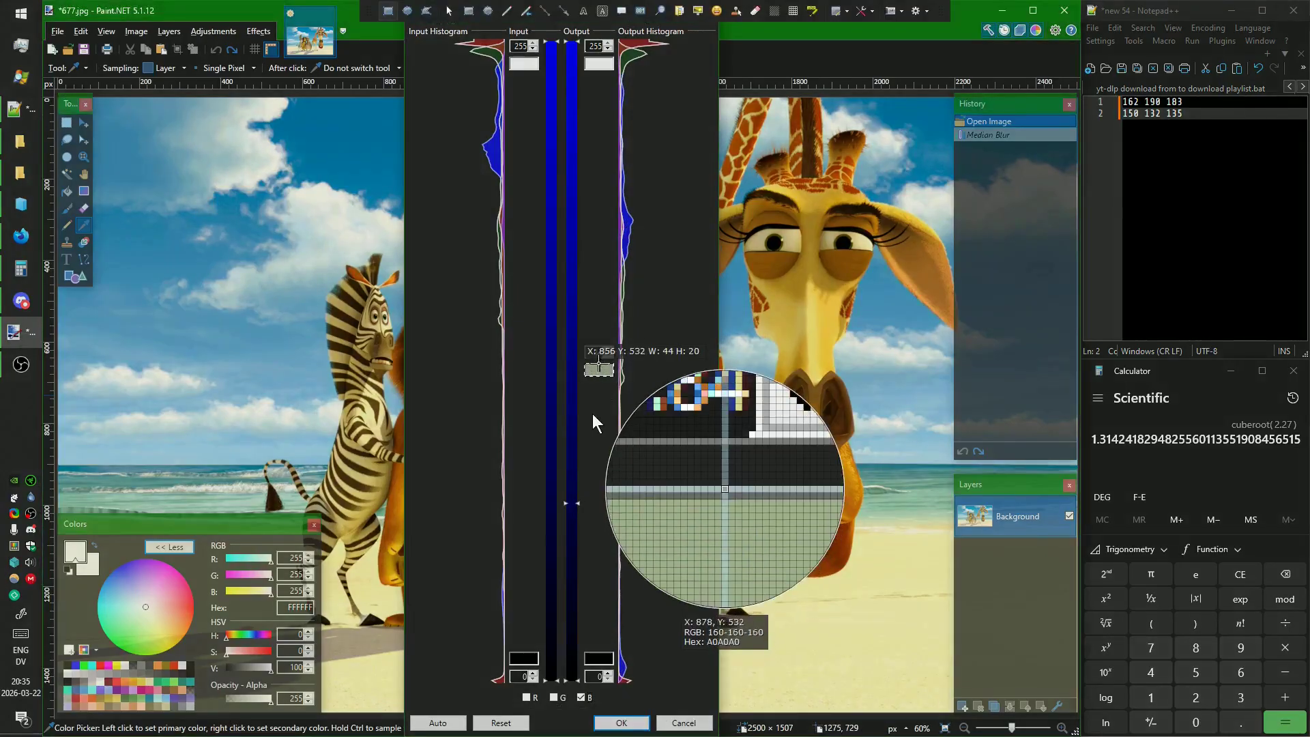
click(597, 374)
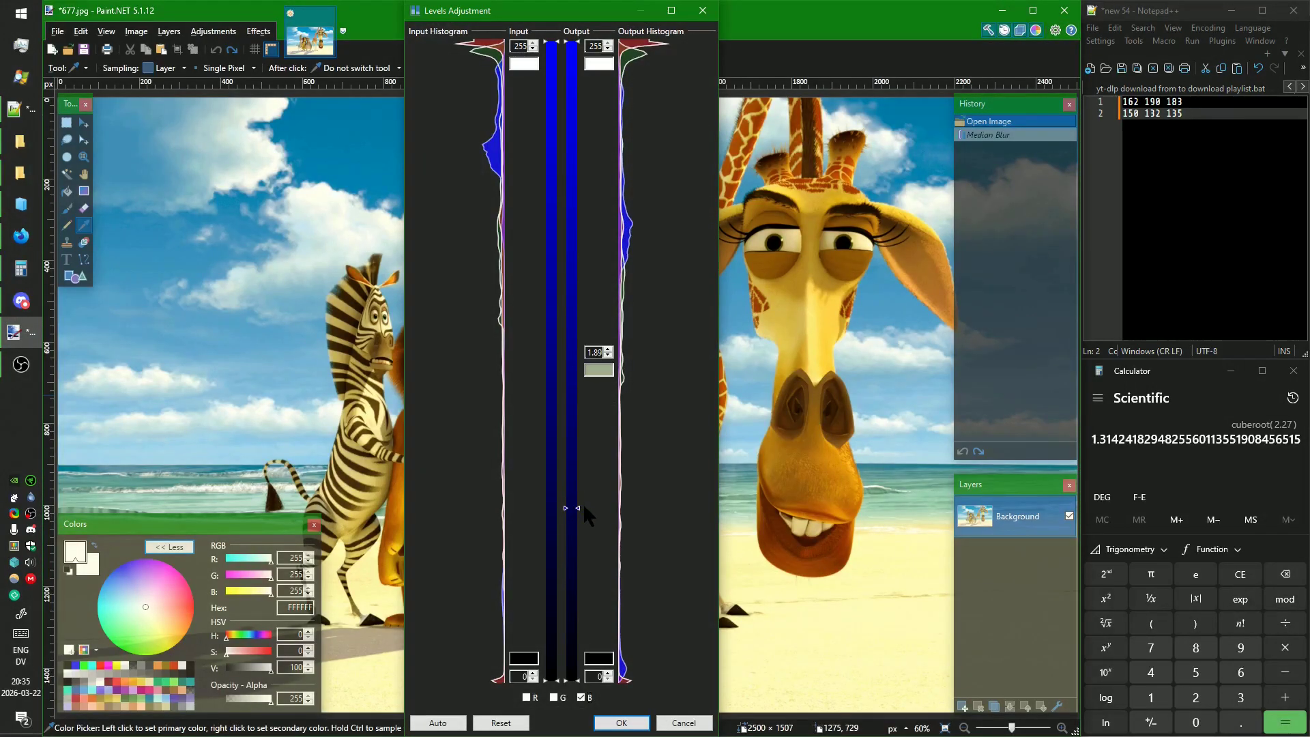
key(ctrl+Print)
click(597, 374)
drag(577, 508, 575, 511)
key(ctrl+Print)
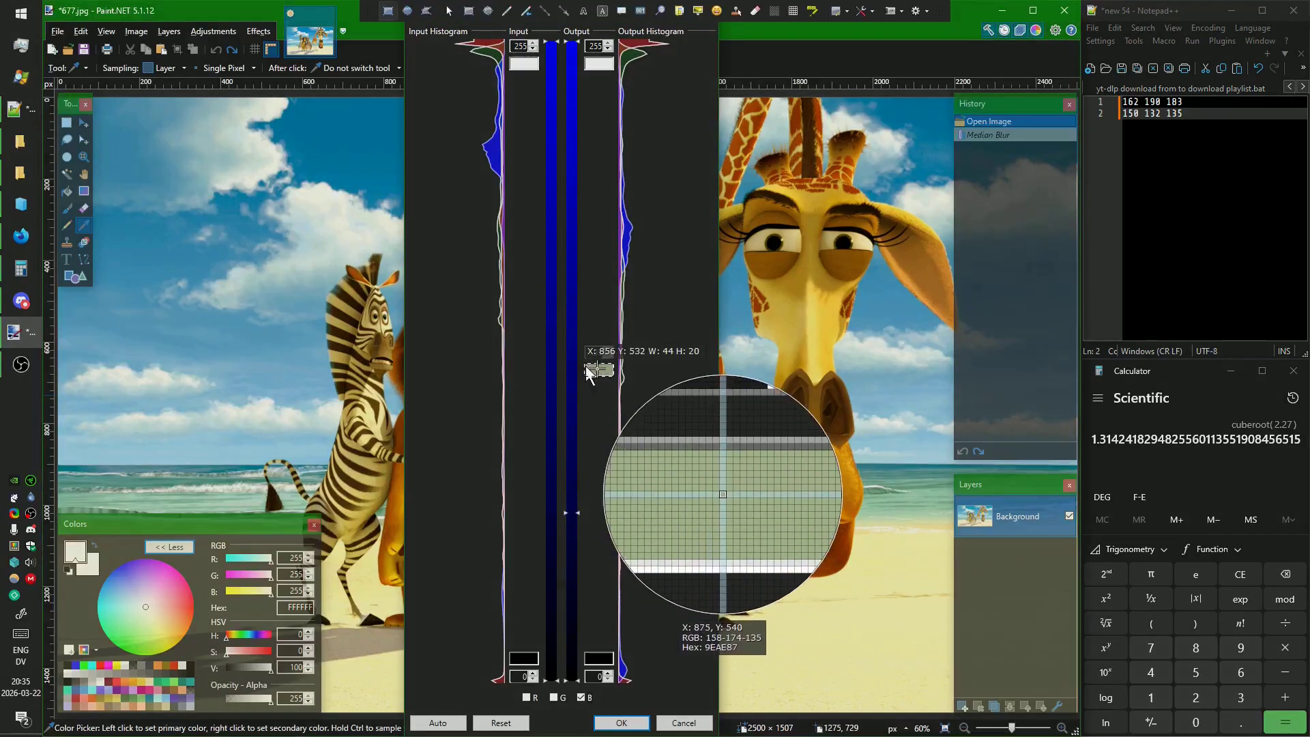
Calculate the cube root of 1.93 in Calculator.
drag(586, 367, 584, 364)
click(1196, 409)
text(1.93)
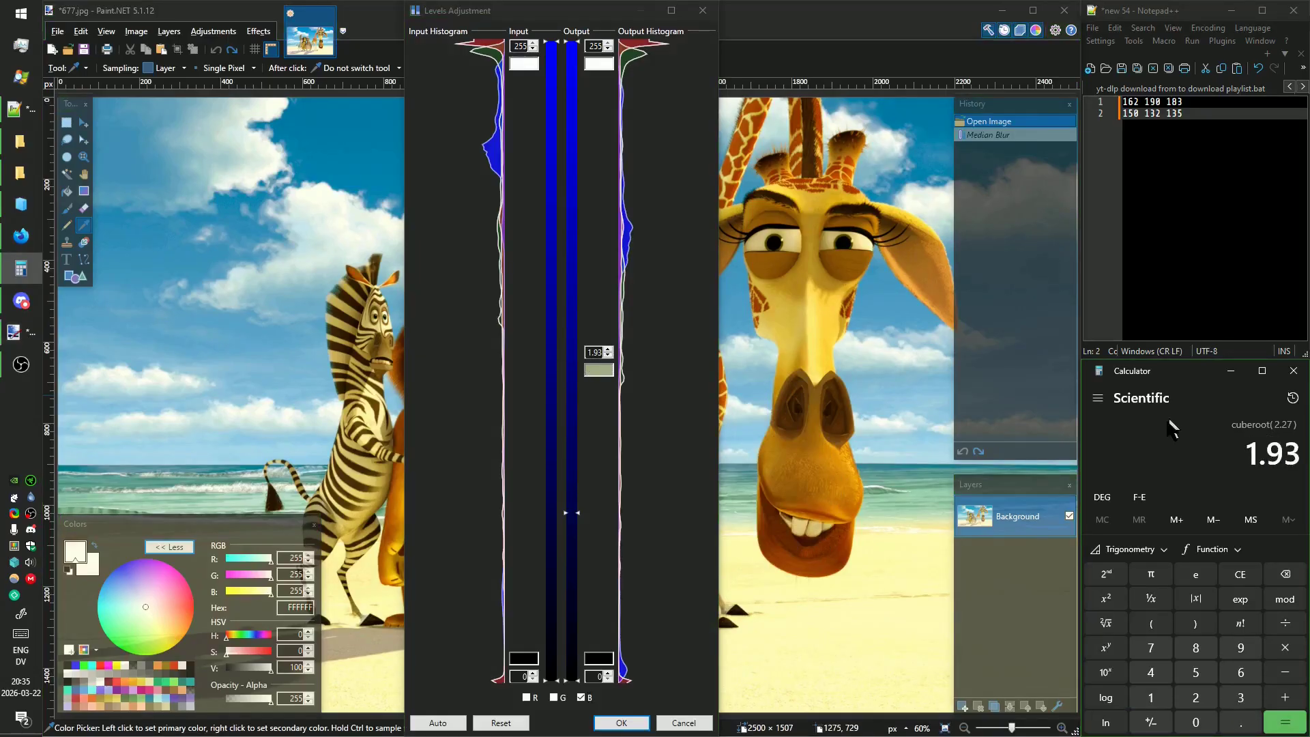
click(1106, 574)
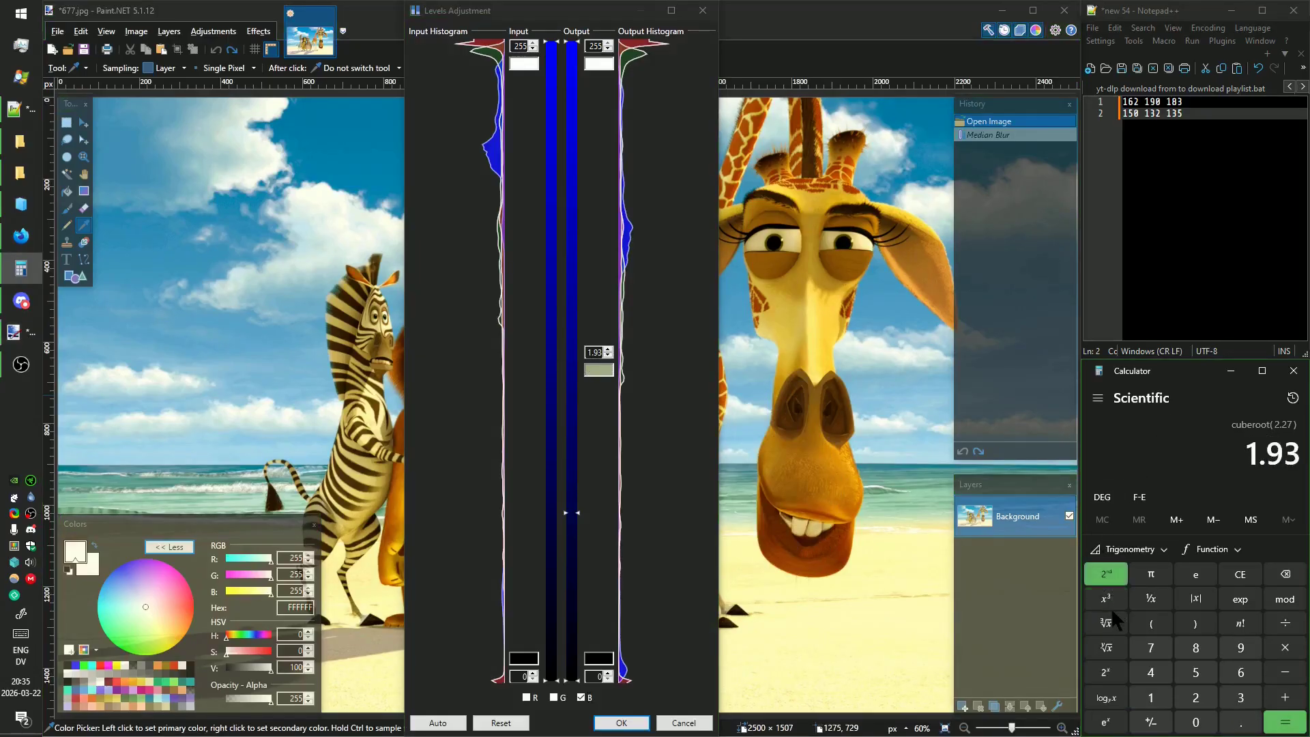
click(1106, 623)
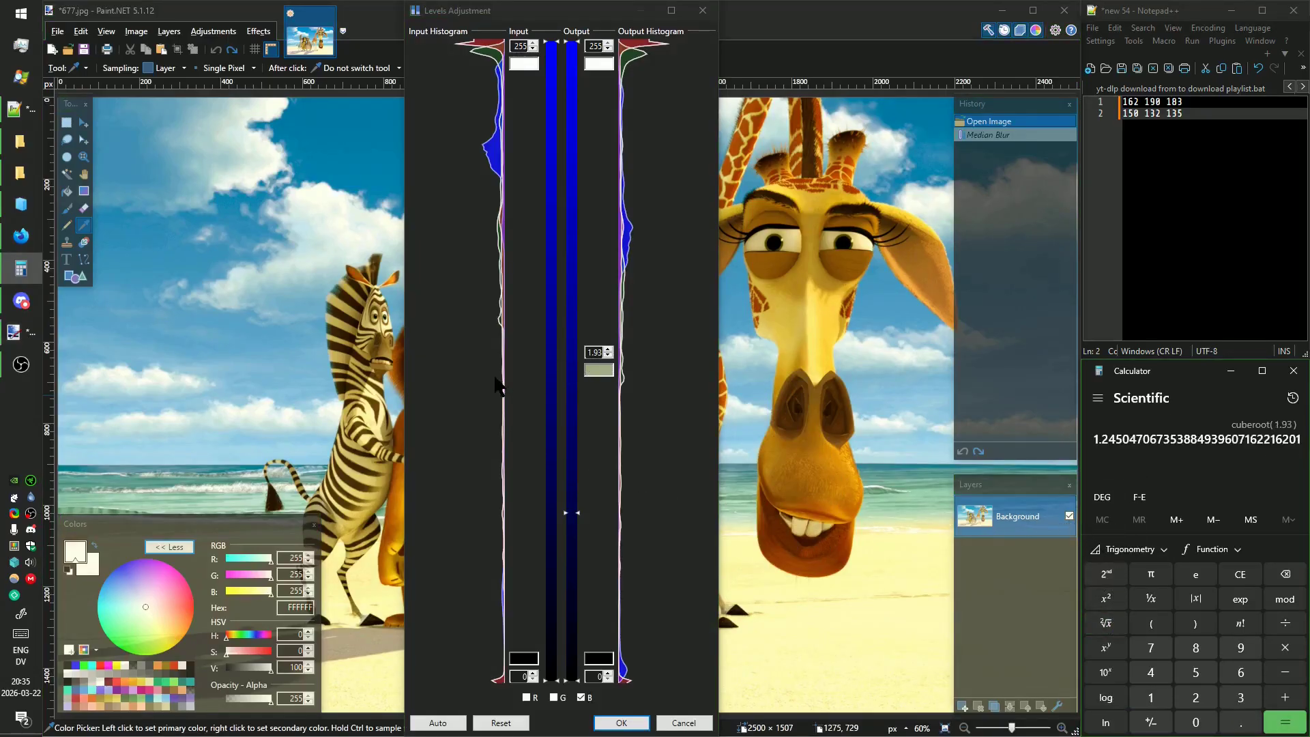
Lower the blue output midtone to 1.25, apply the Levels adjustment and compare the image before and after it.
drag(577, 517, 589, 411)
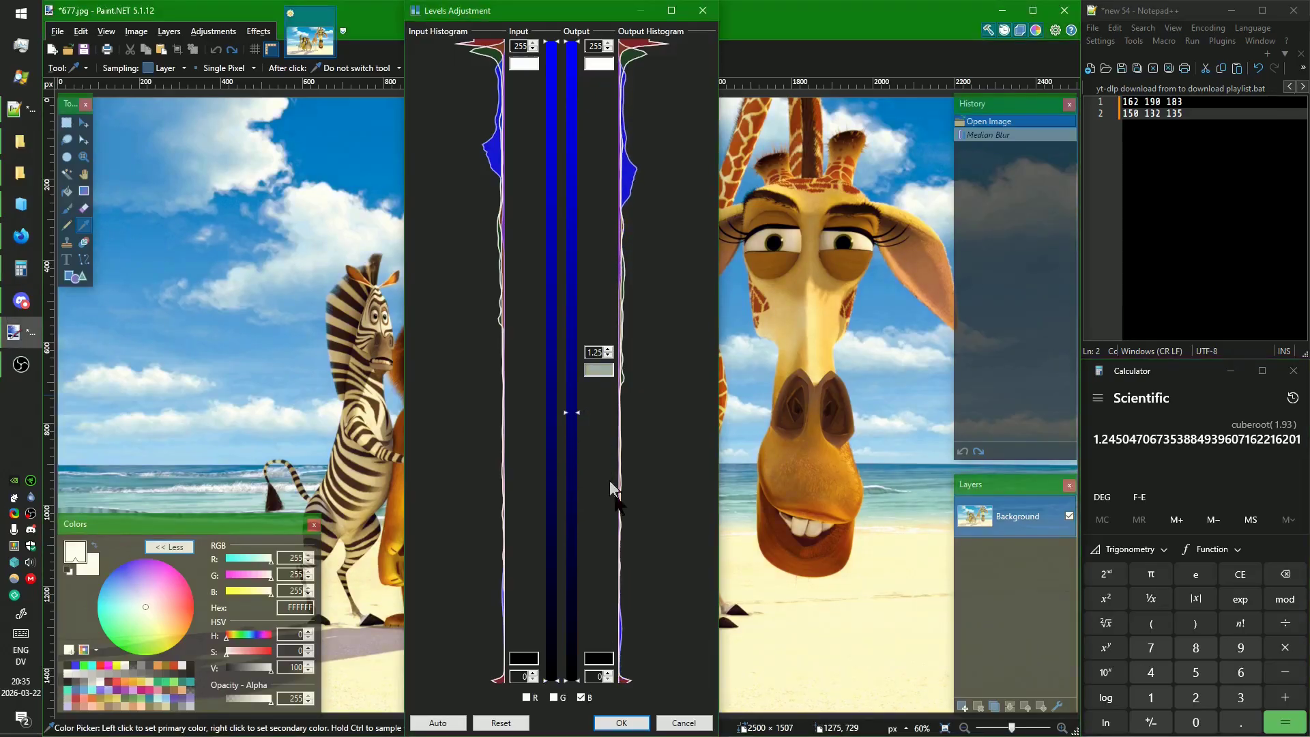
click(621, 722)
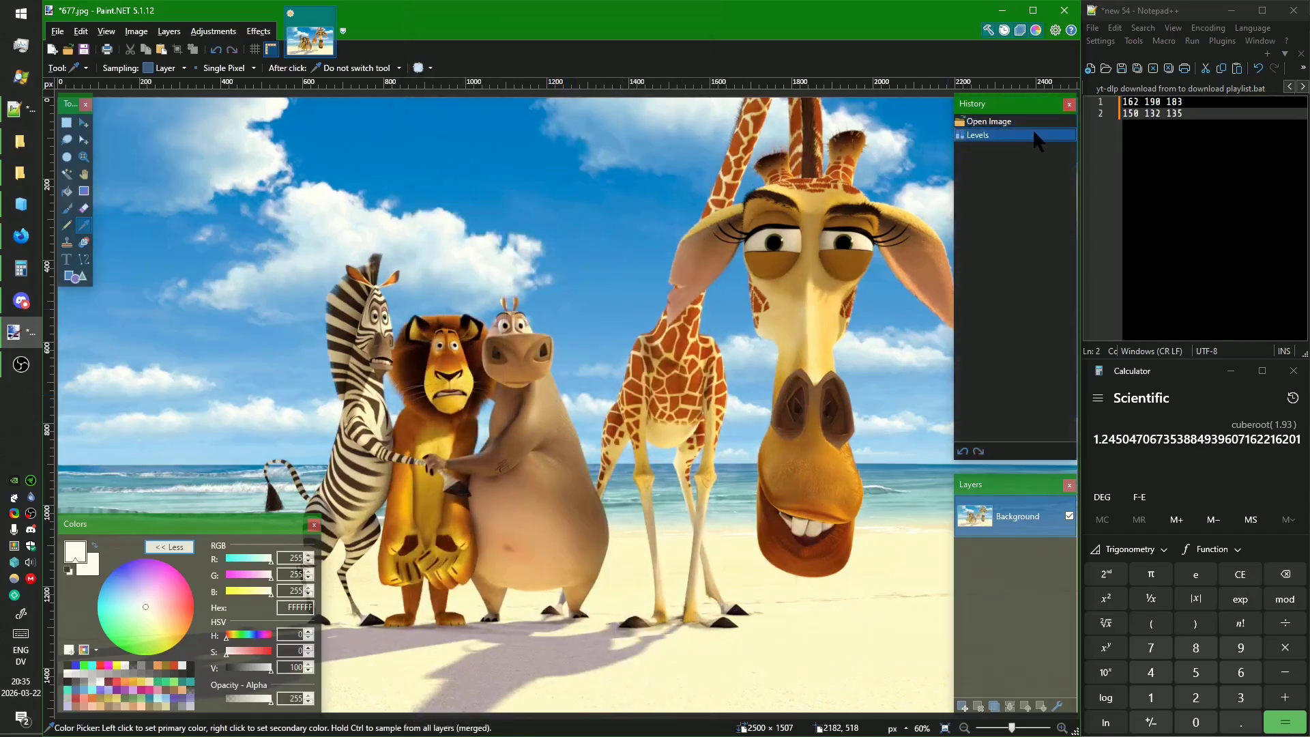
click(1034, 122)
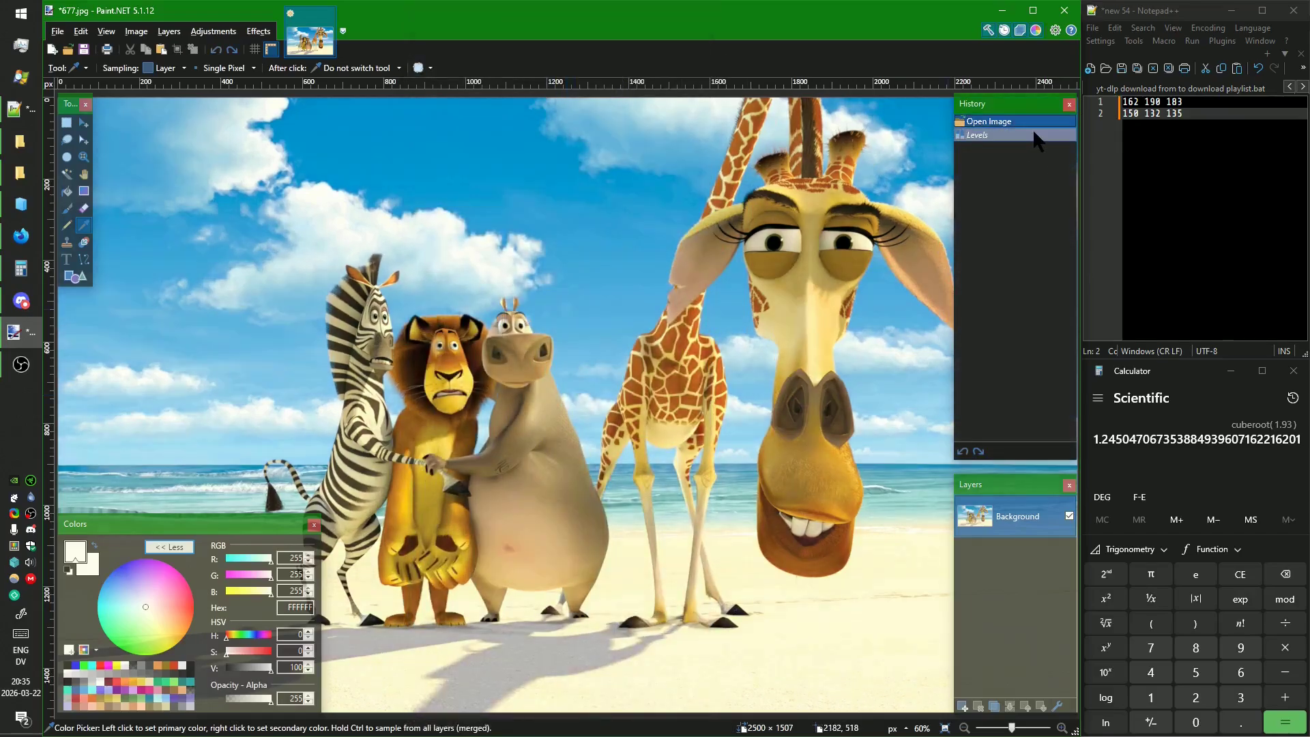
click(1034, 136)
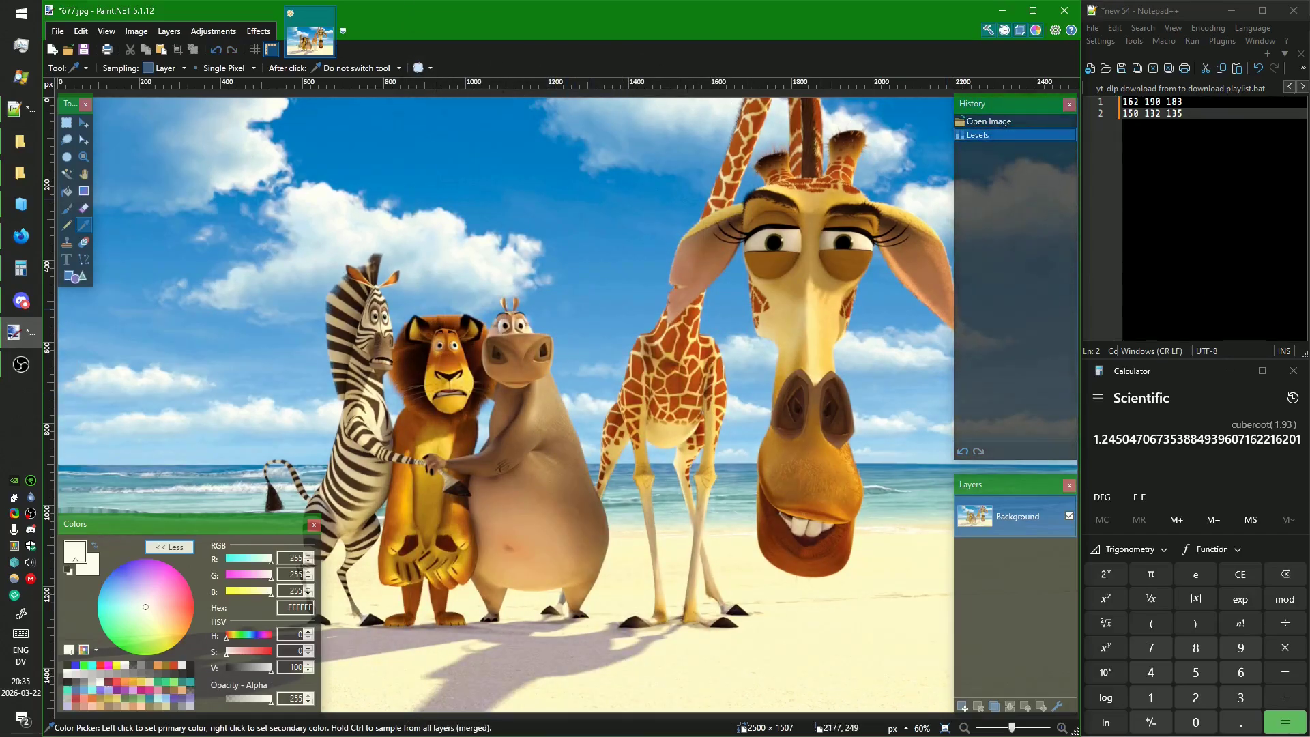
key(alt+Tab)
key(super+shift+Right)
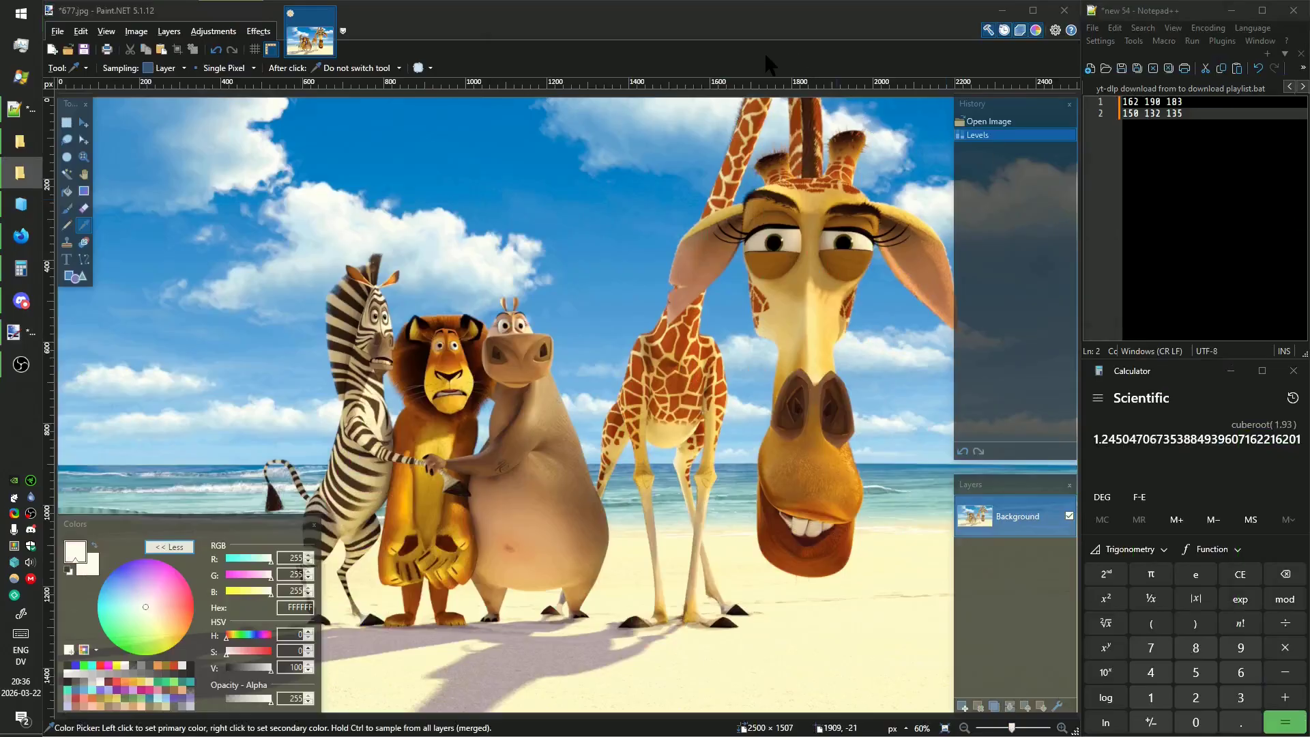
Try resizing the image to 87 pixels wide with Fant resampling, inspect the pixelated result and undo the resize.
click(769, 55)
key(ctrl+r)
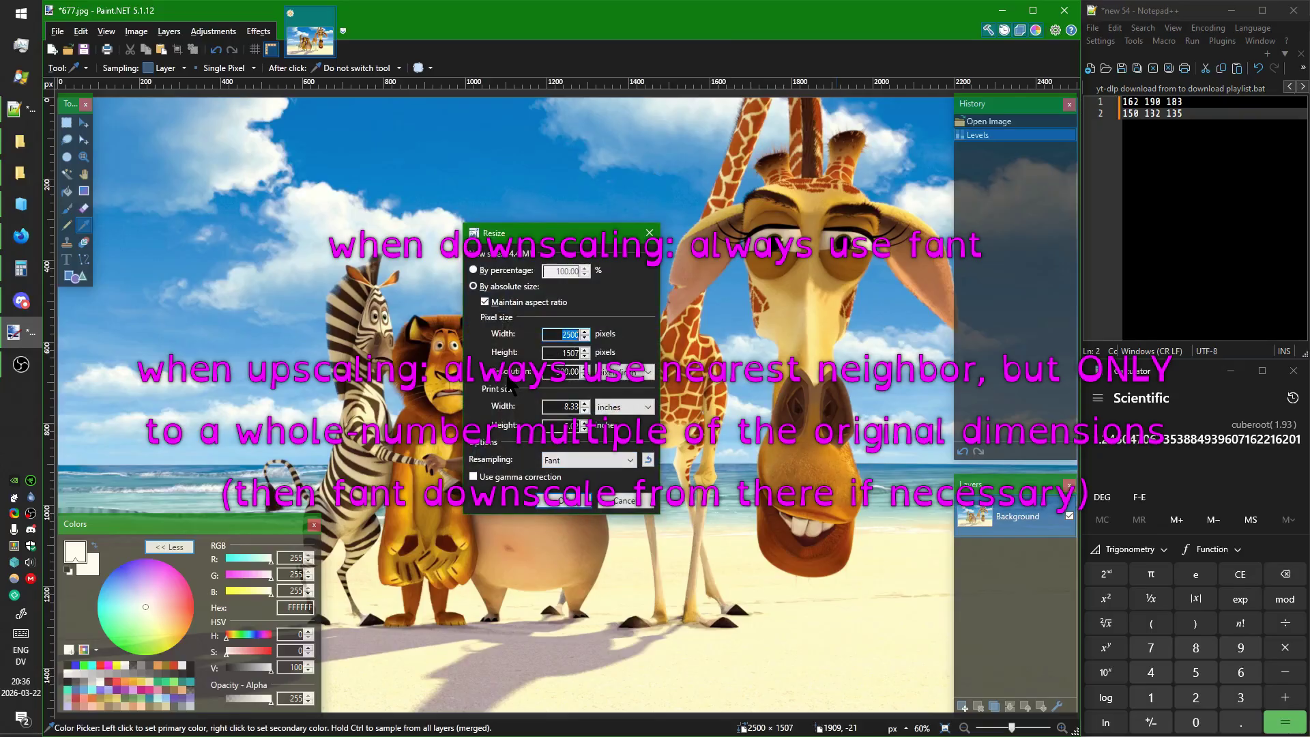
text(87)
key(Return)
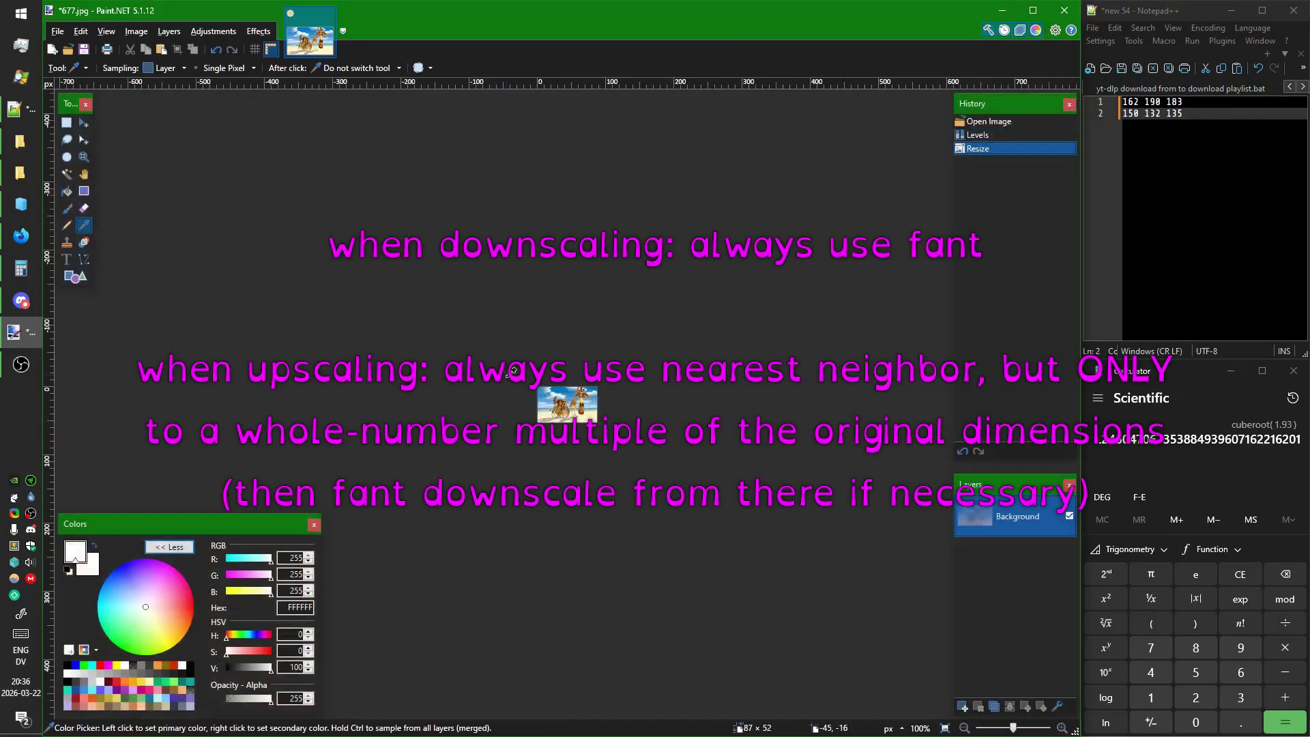
scroll(600, 430, up, 10)
drag(621, 434, 459, 481)
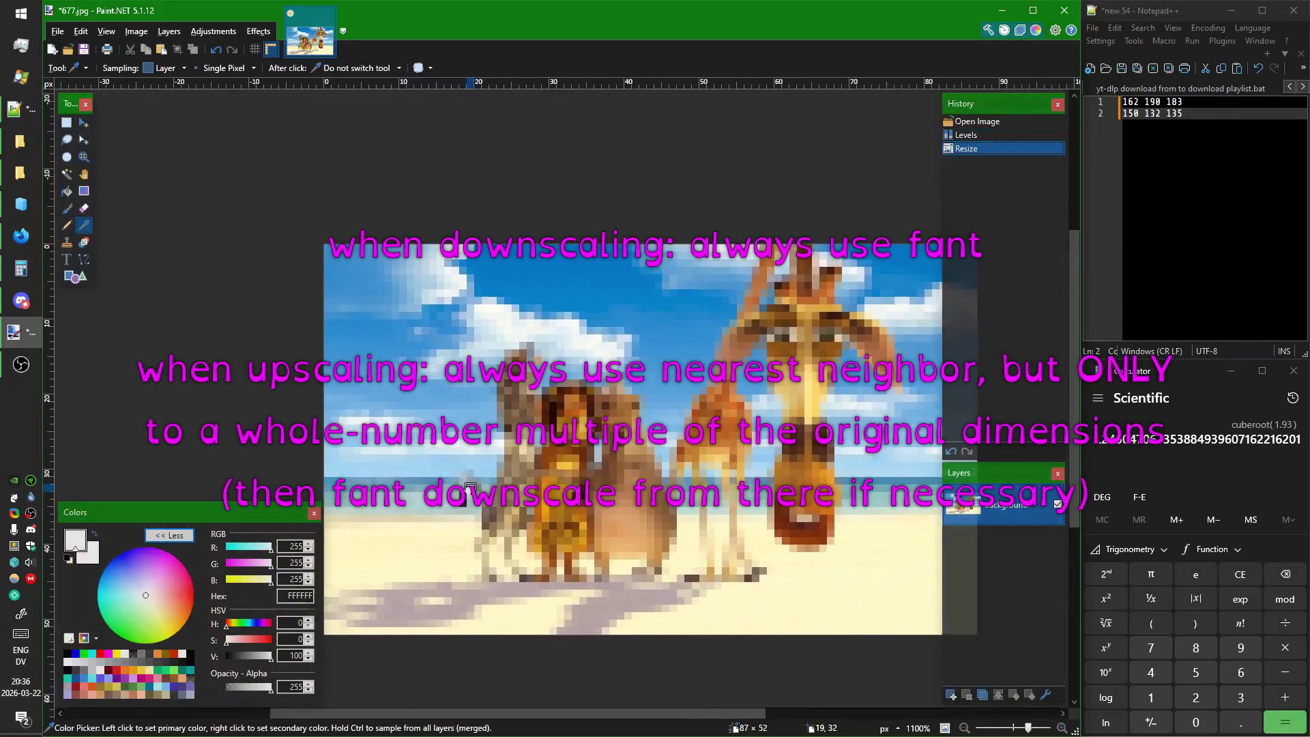
scroll(471, 472, down, 1)
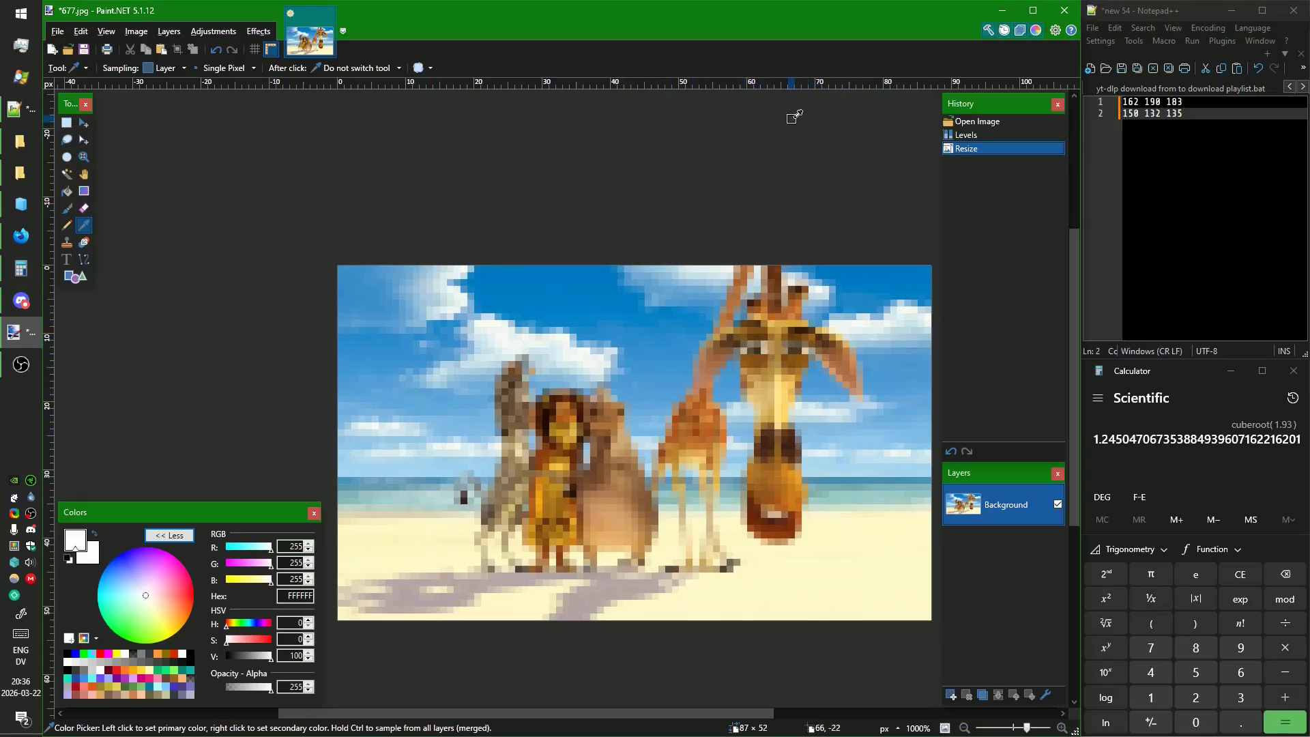
key(ctrl+z)
Resize the image to 88 by 53 pixels with Fant resampling and the aspect ratio maintained.
key(ctrl+r)
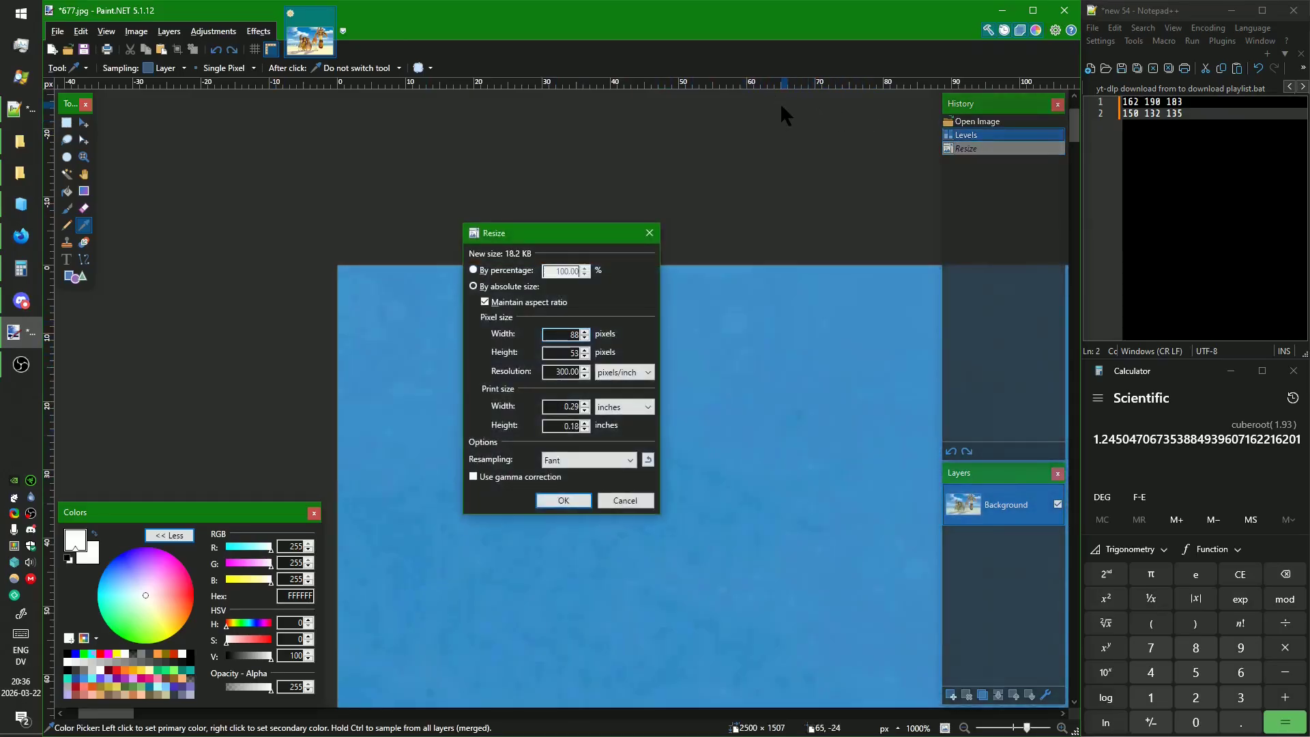
key(Return)
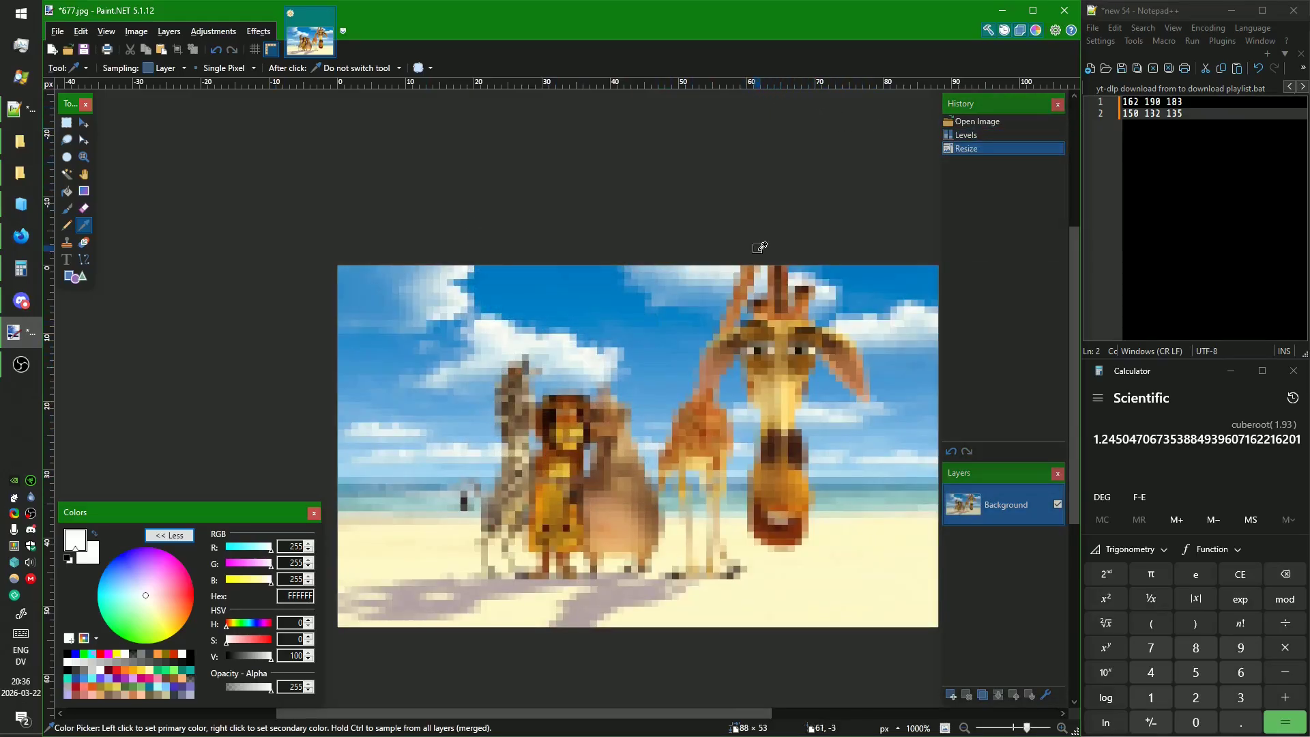
mouse_move(755, 249)
mouse_down()
mouse_move(740, 232)
mouse_move(752, 239)
mouse_up()
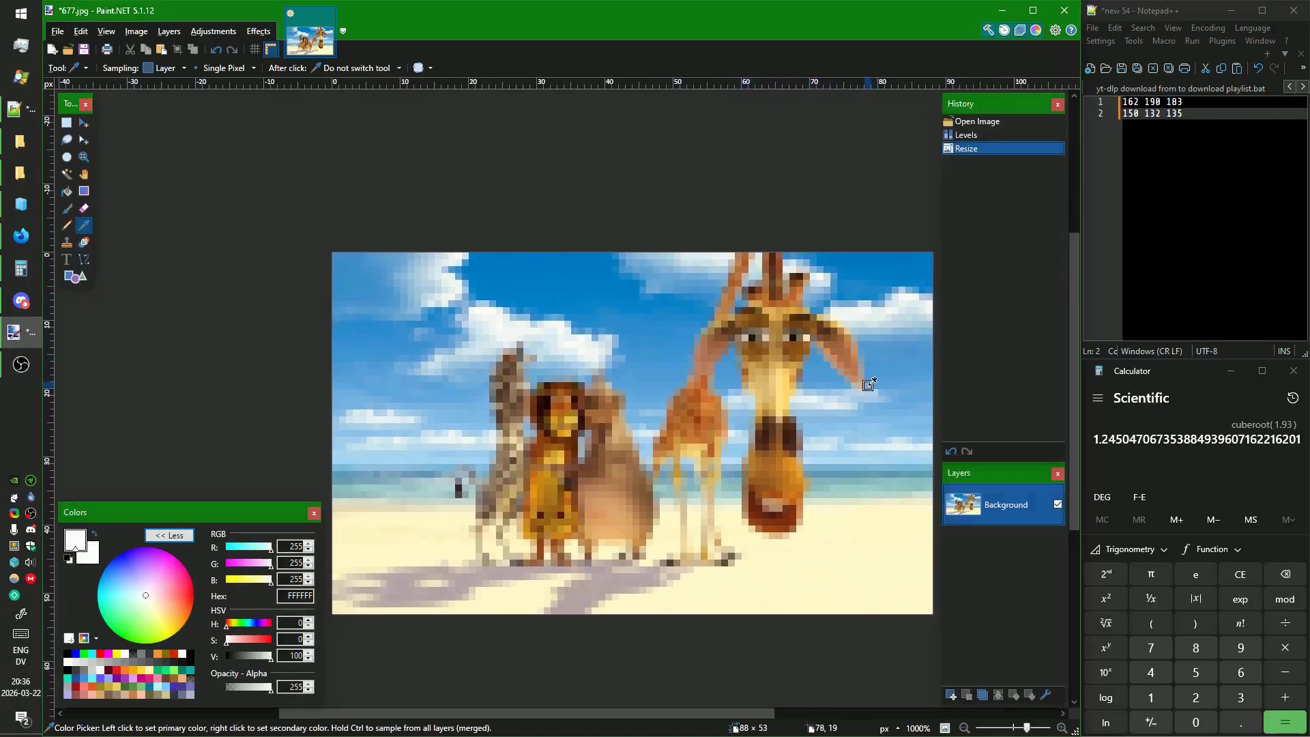
drag(775, 387, 742, 348)
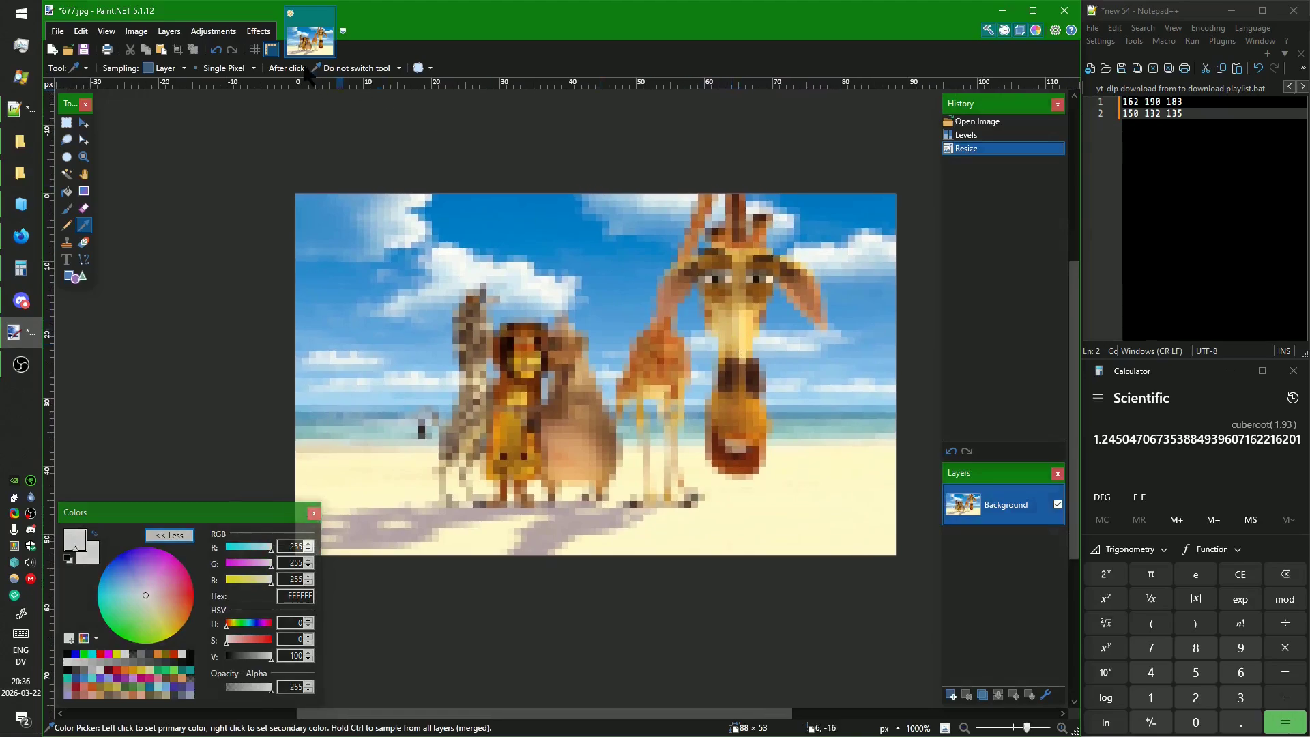
Apply a Median Blur at percentile 100 to the resized image and sample the resulting flat colour.
click(258, 31)
mouse_move(274, 127)
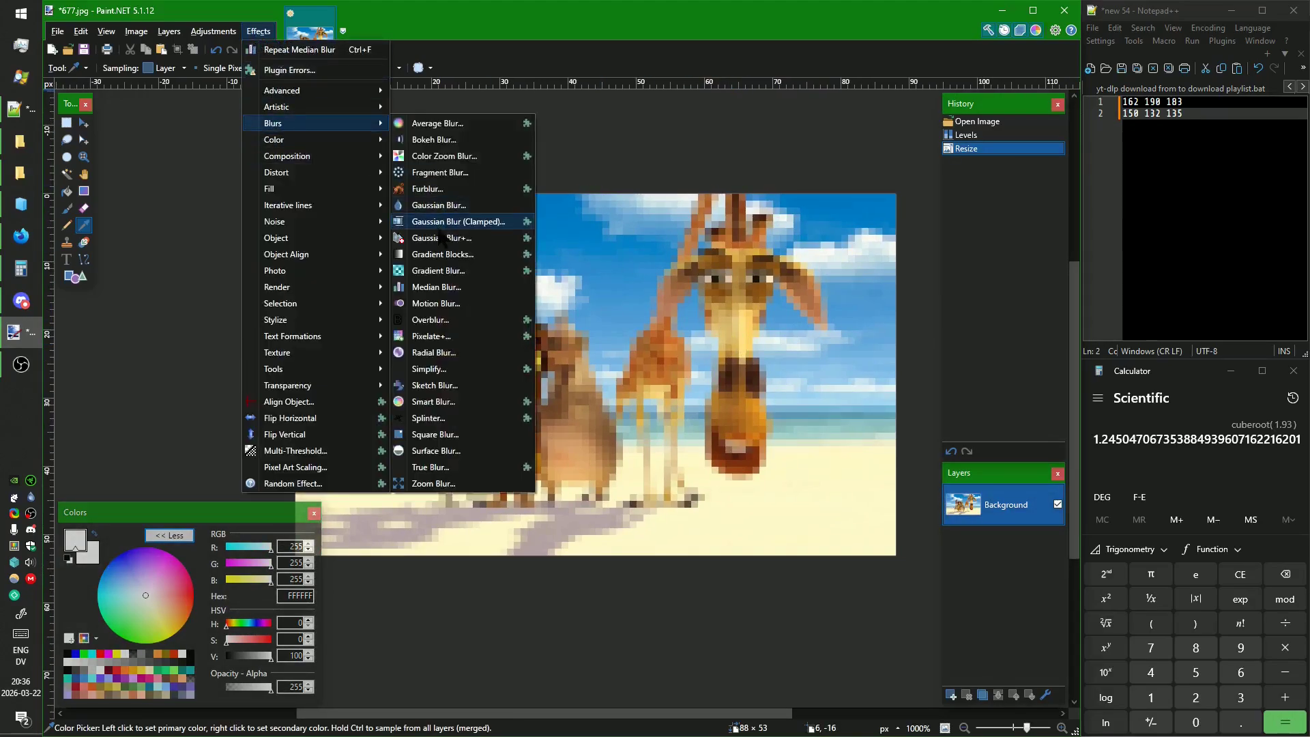
click(436, 287)
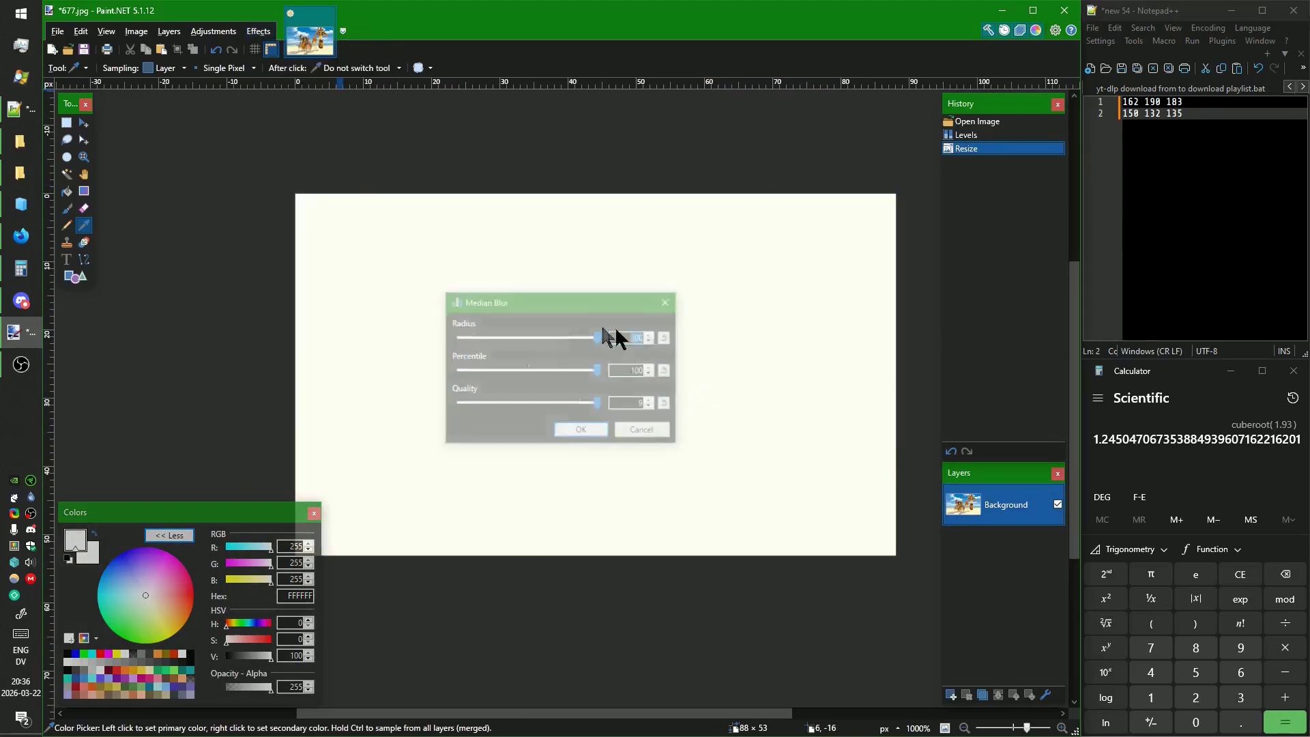
click(574, 430)
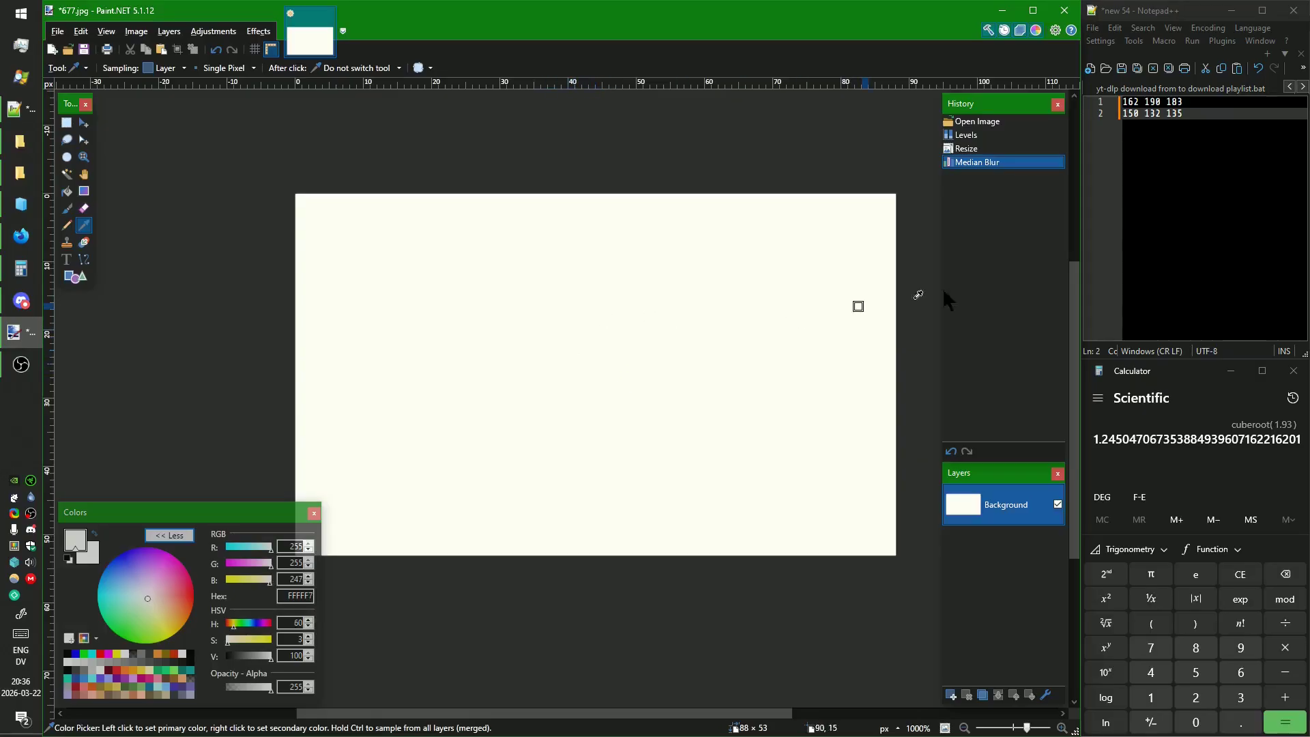
Switch to Notepad++ and record 255 255 247 below the existing values, separated by a blank line.
click(1158, 217)
key(Return)
key(Return)
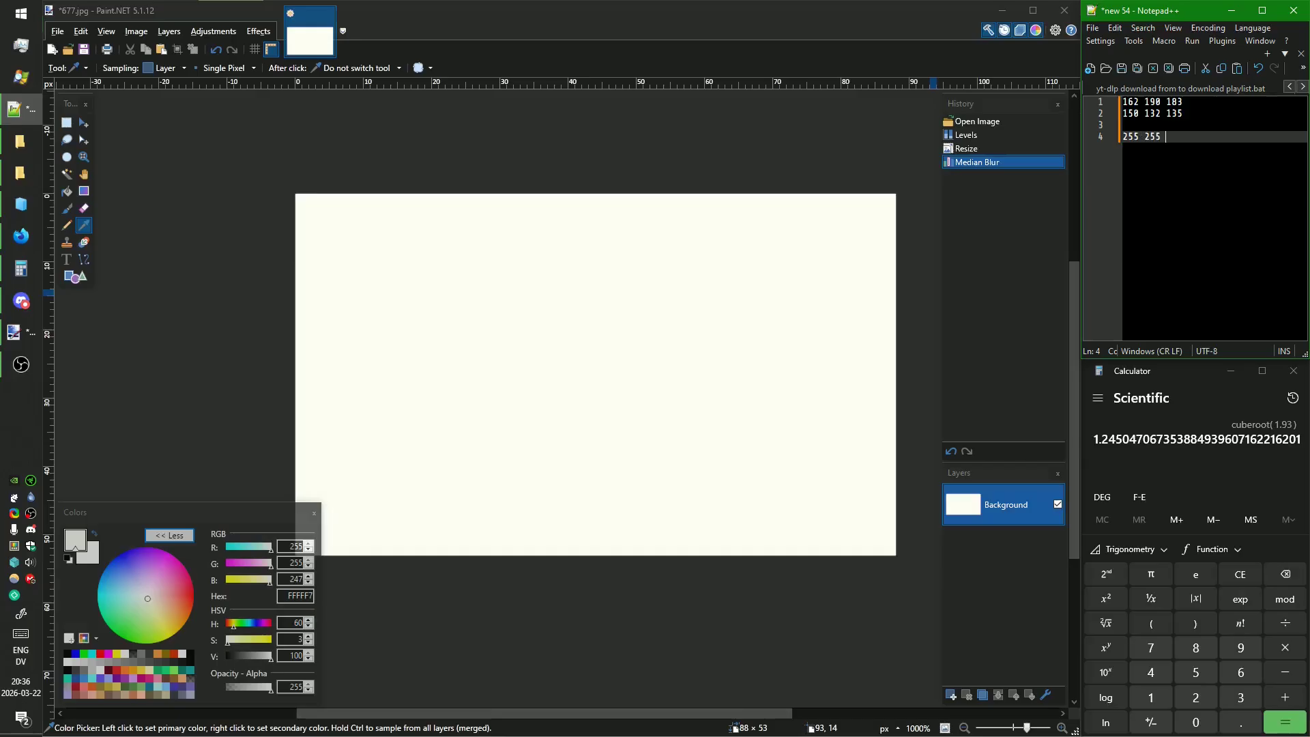
Revert to the resized image, apply a Median Blur with radius 100, percentile 0 and quality 9, and sample the flat colour.
click(982, 149)
click(259, 32)
mouse_move(317, 120)
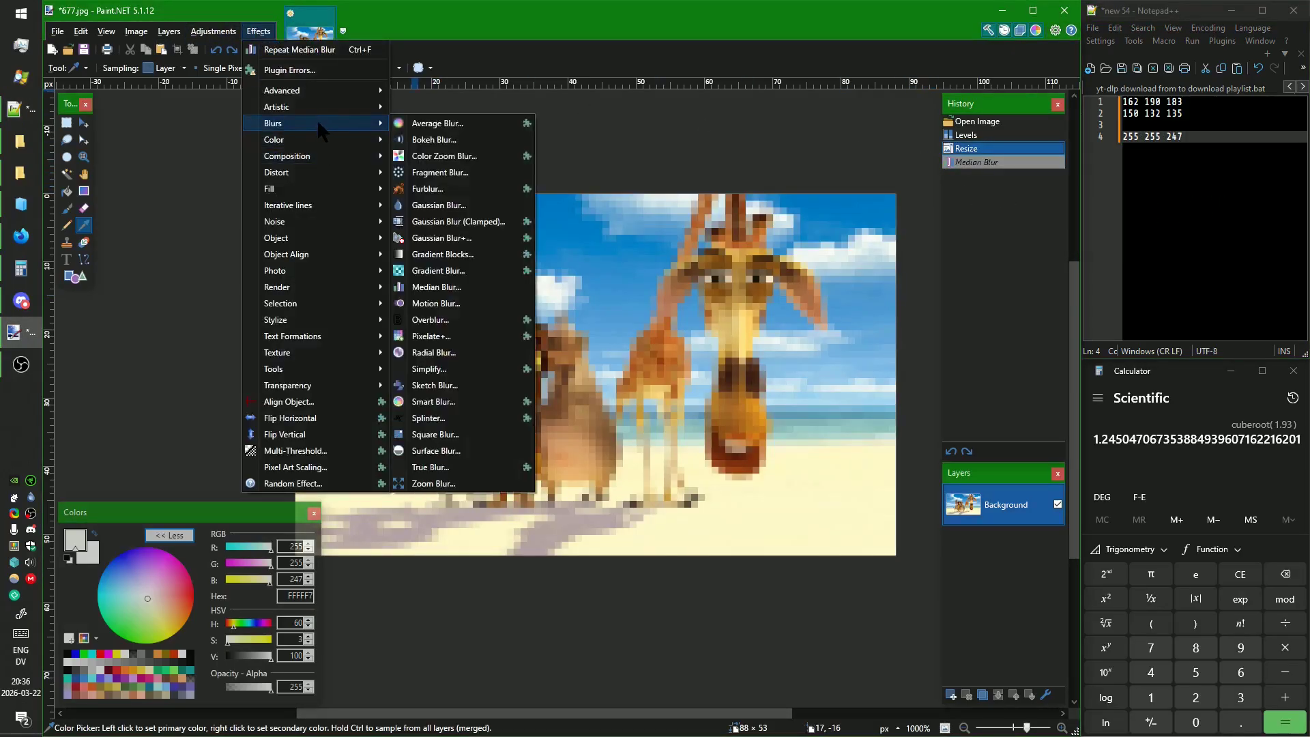
click(431, 287)
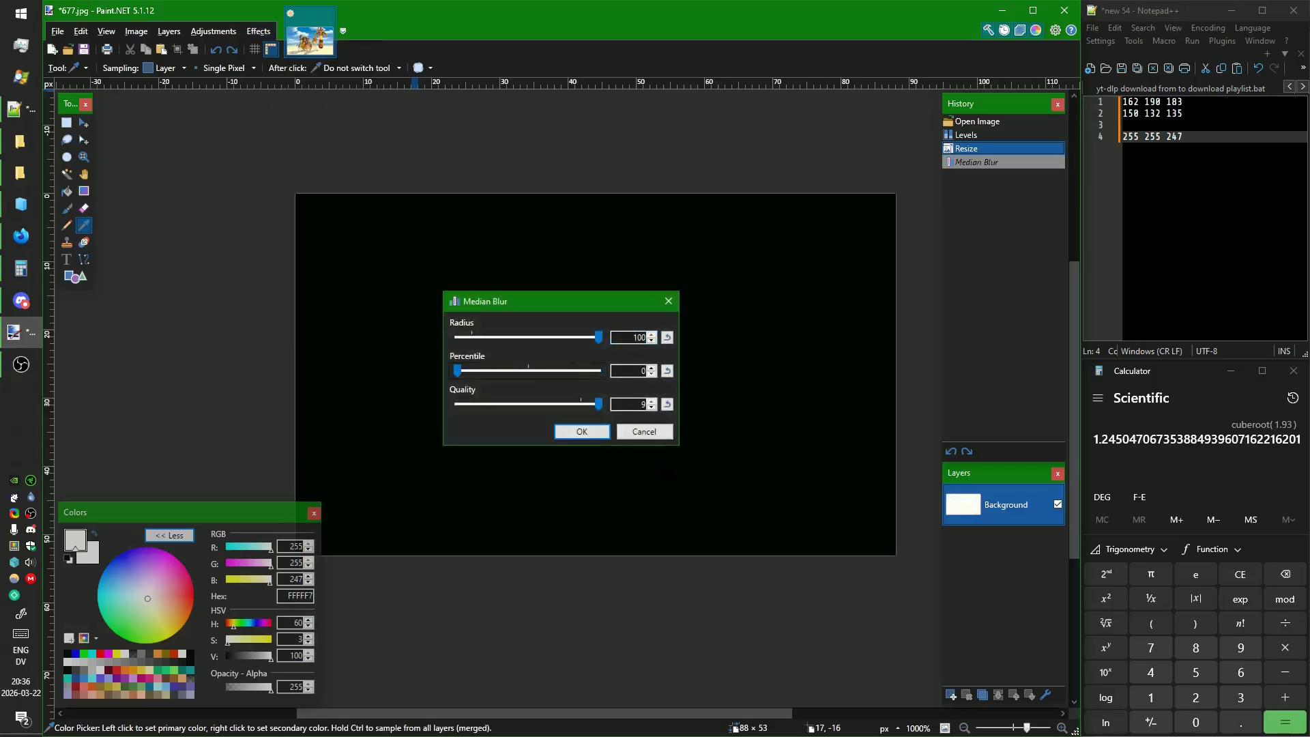
click(585, 439)
click(584, 389)
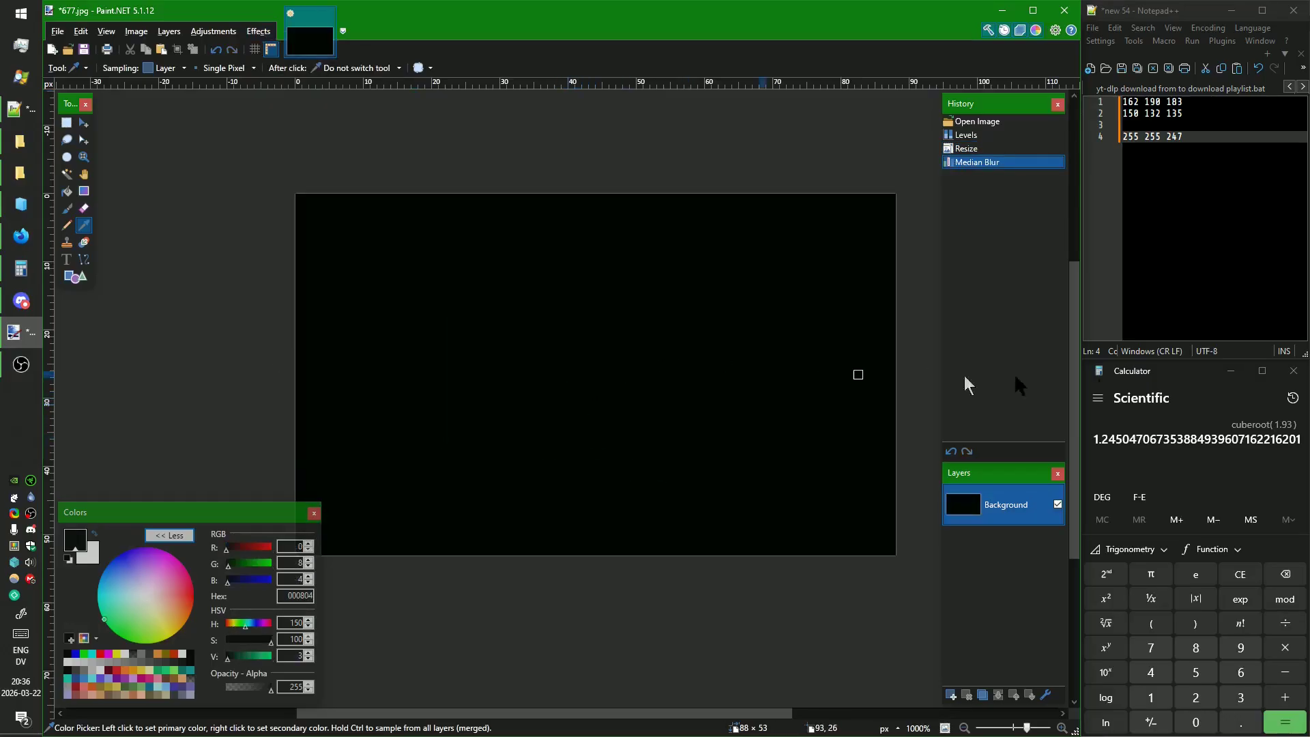
Record 0 8 4 in Notepad++ on a new line below 255 255 247.
key(alt+Tab)
key(Return)
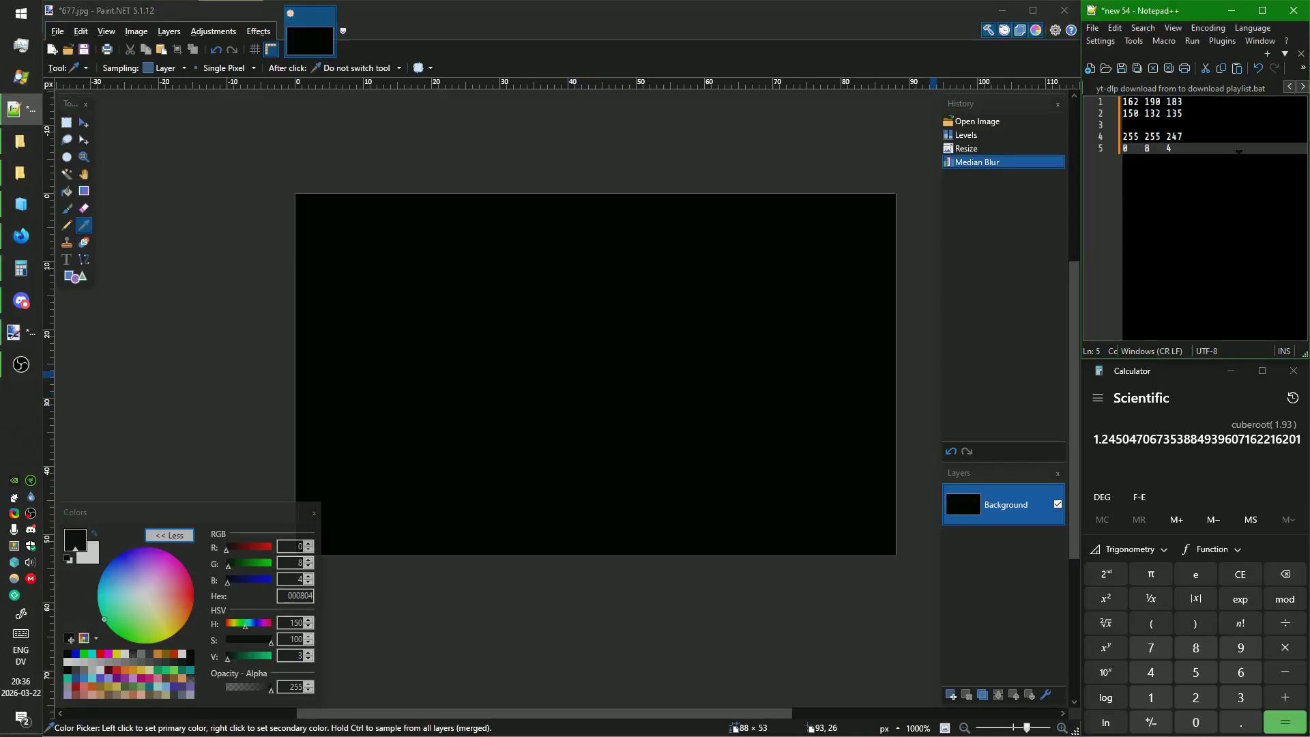
Copy the lines 162 190 183 and 150 132 135 and paste them between 255 255 247 and 0 8 4.
click(1225, 136)
key(Return)
drag(1184, 114, 1050, 106)
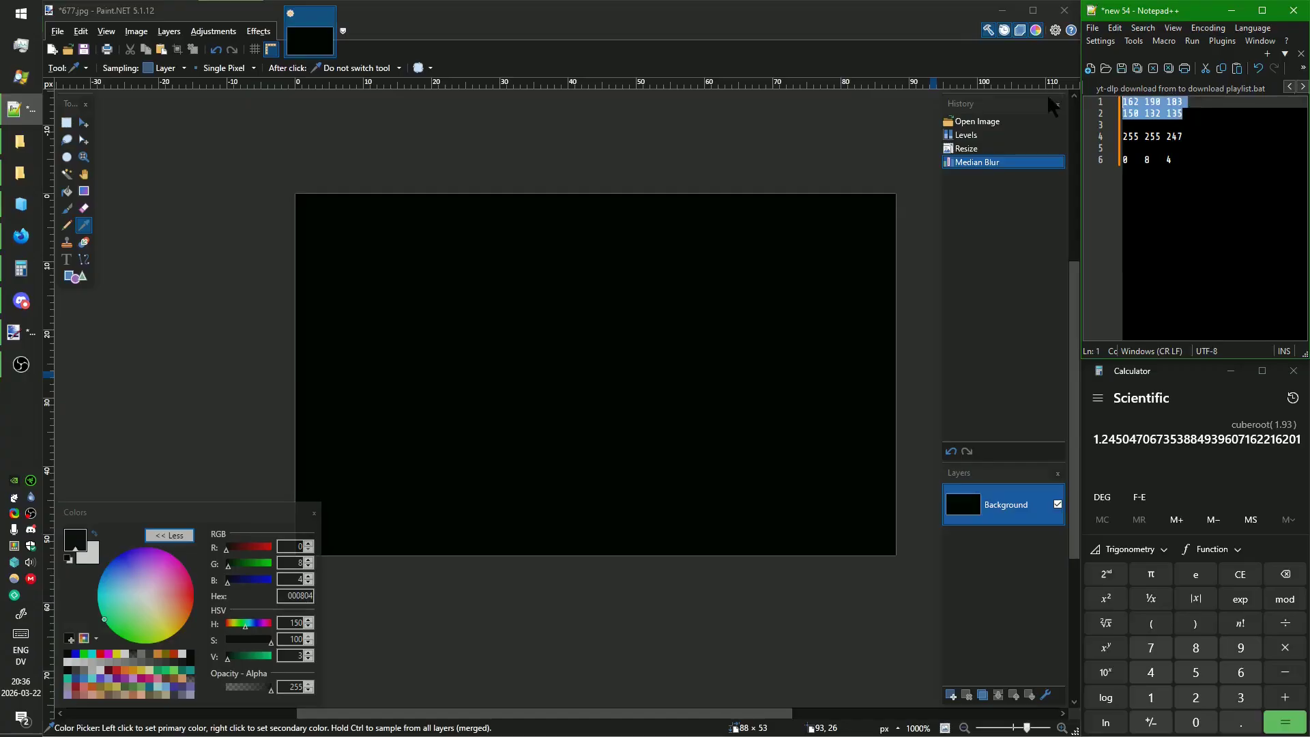
key(ctrl+c)
click(1222, 146)
key(ctrl+v)
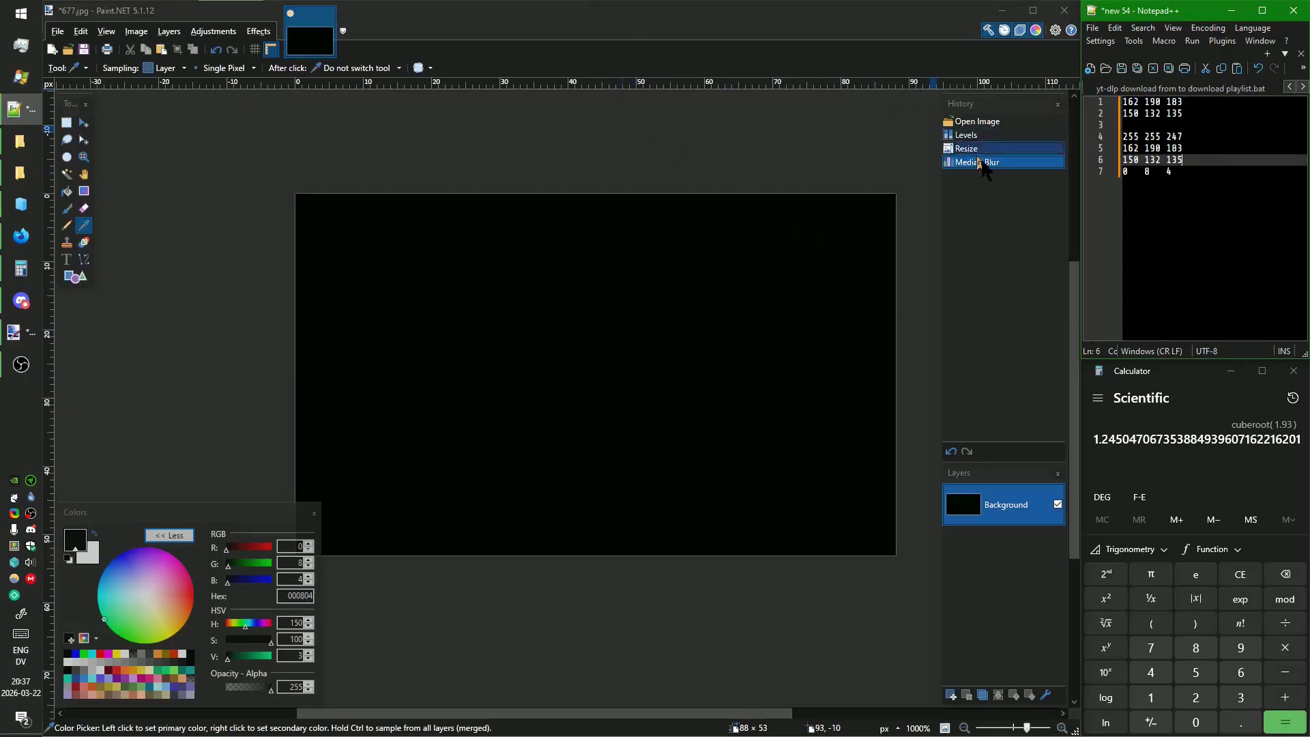
Revert to the resized image, open the Levels adjustment and read the output midtone swatch's colour with the magnifier.
click(986, 149)
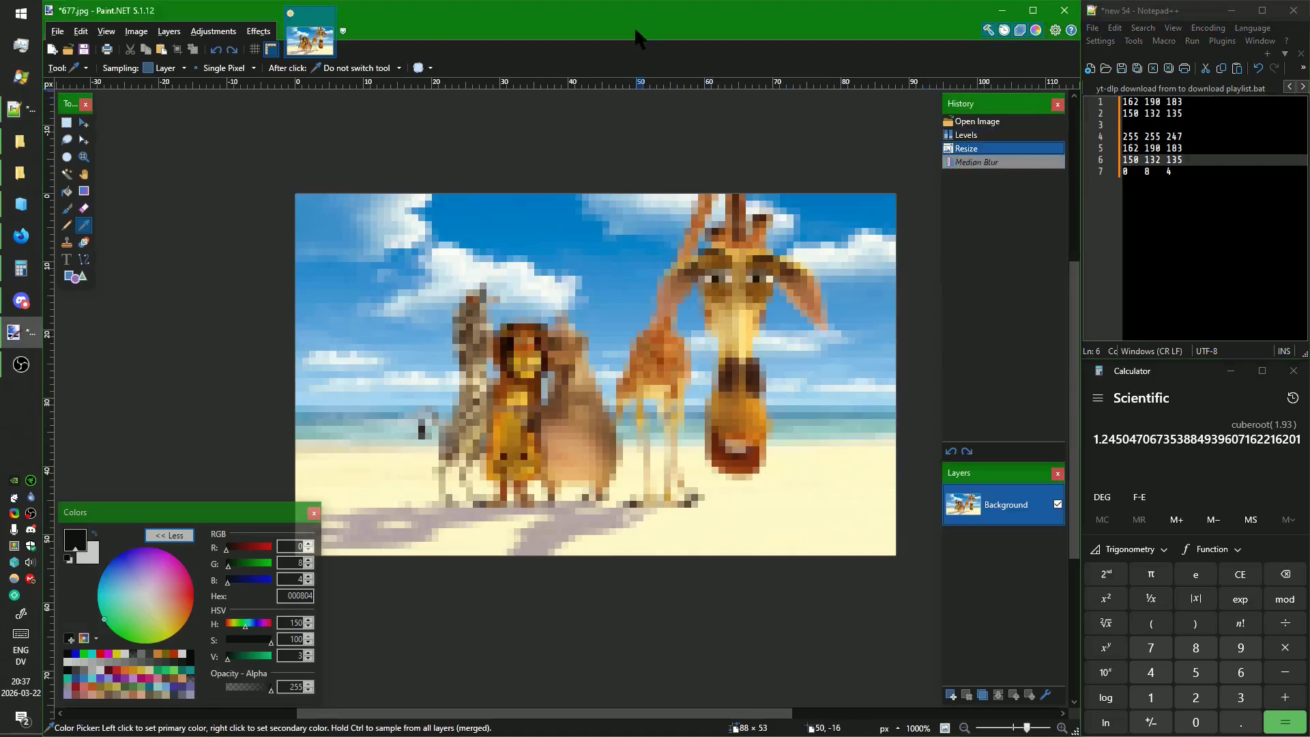
key(ctrl+r)
click(624, 501)
key(ctrl+l)
key(ctrl+Print)
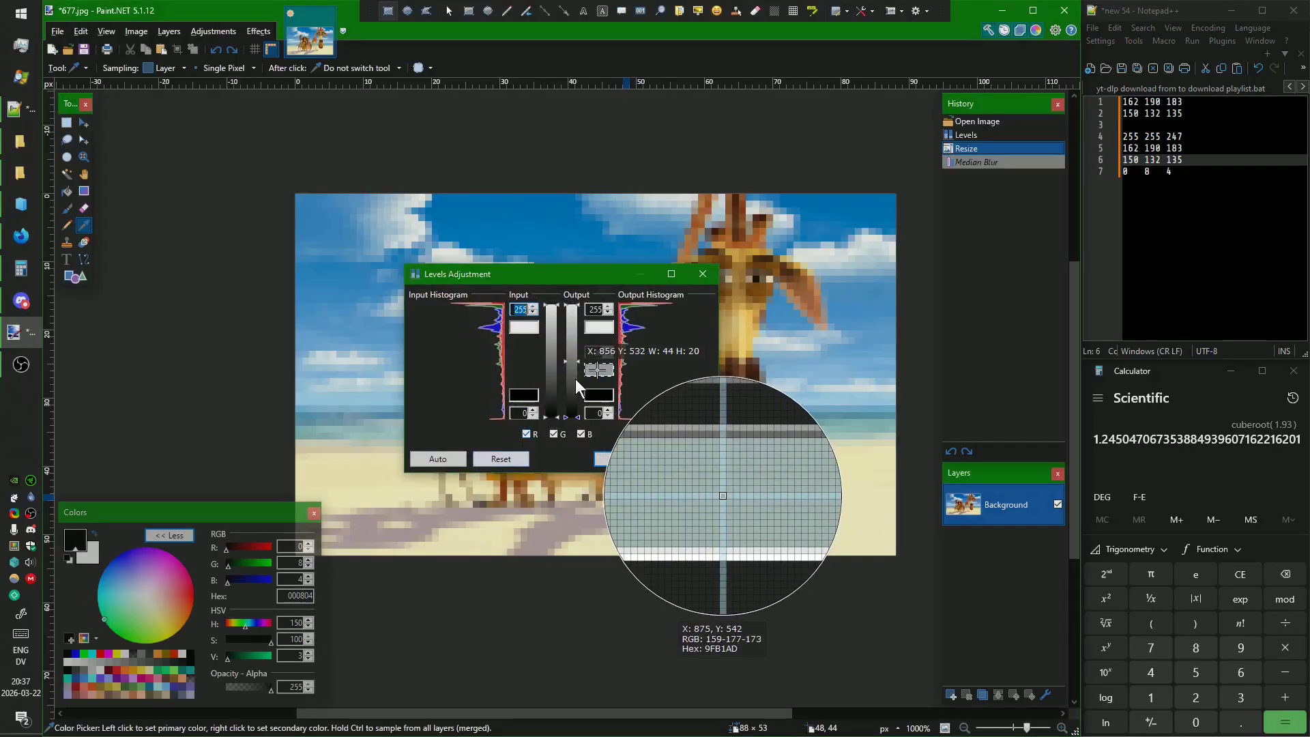
key(Escape)
Record 159 177 173 in Notepad++ on a new line between 162 190 183 and 150 132 135, rechecking the swatch.
click(1220, 148)
key(Return)
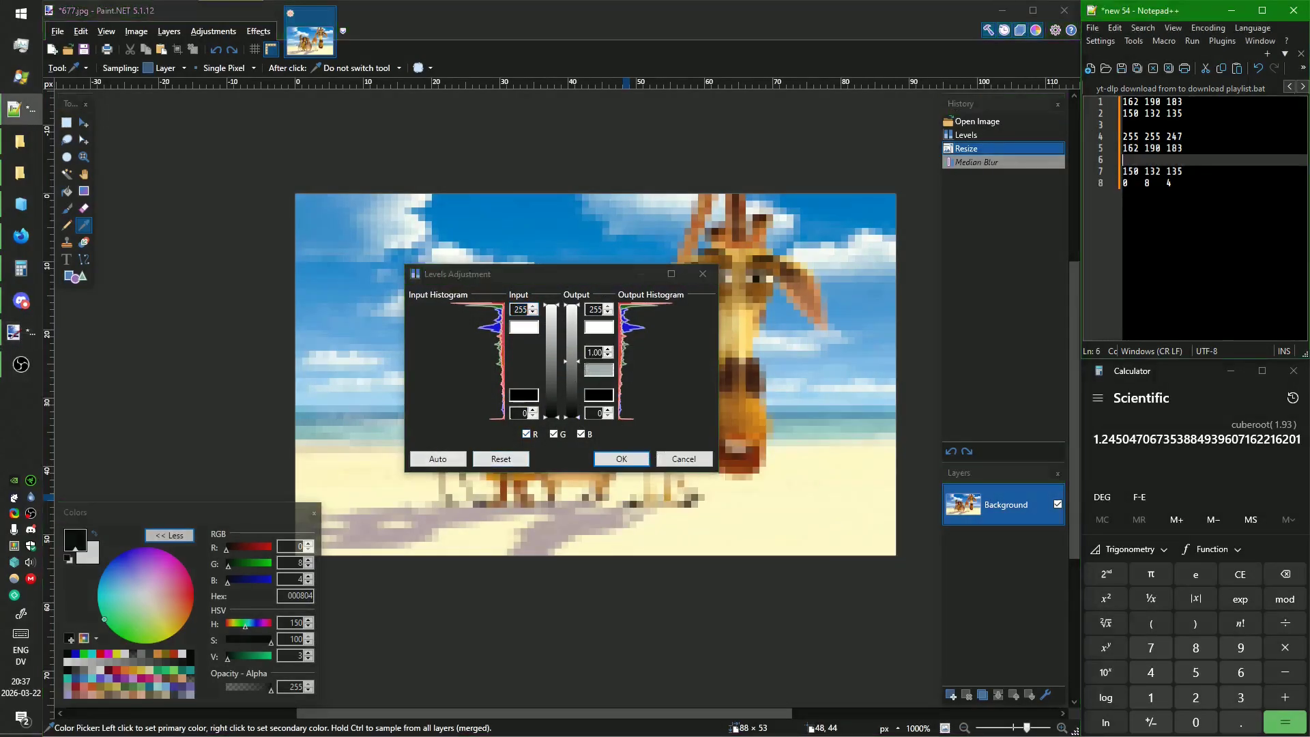
key(ctrl+Print)
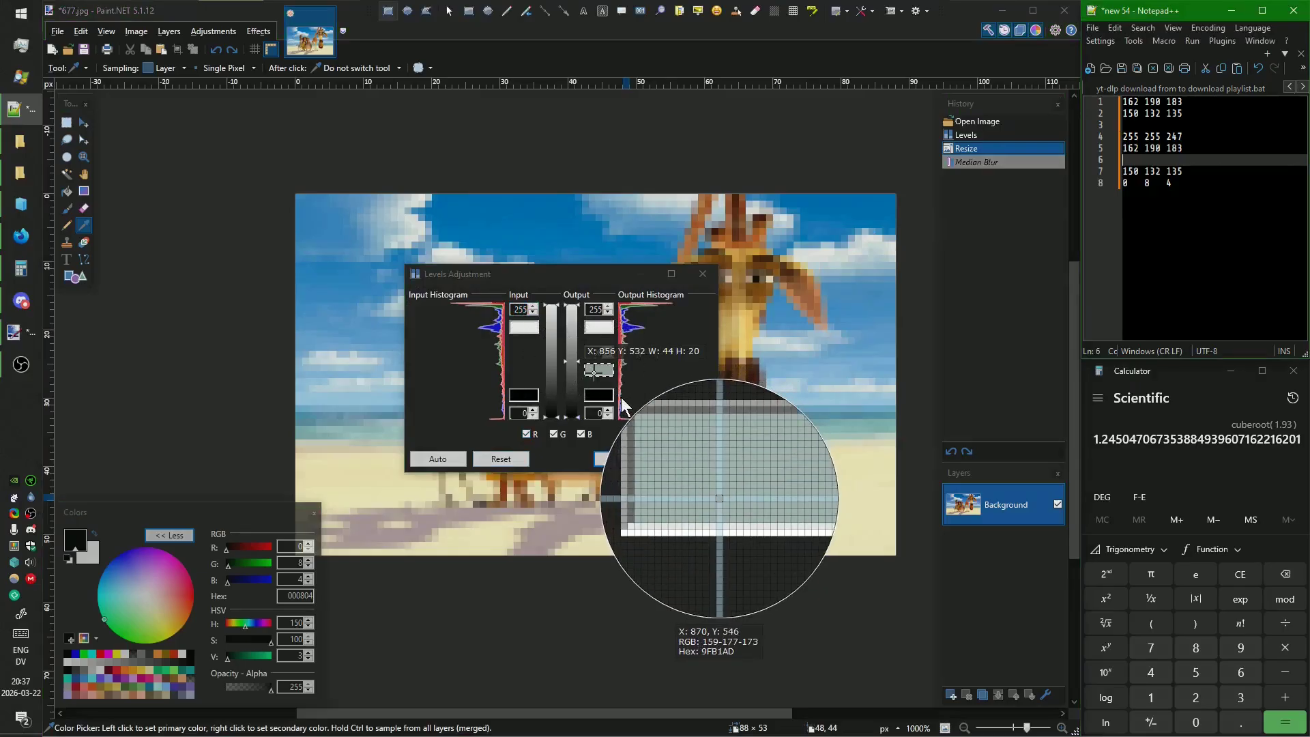
click(597, 373)
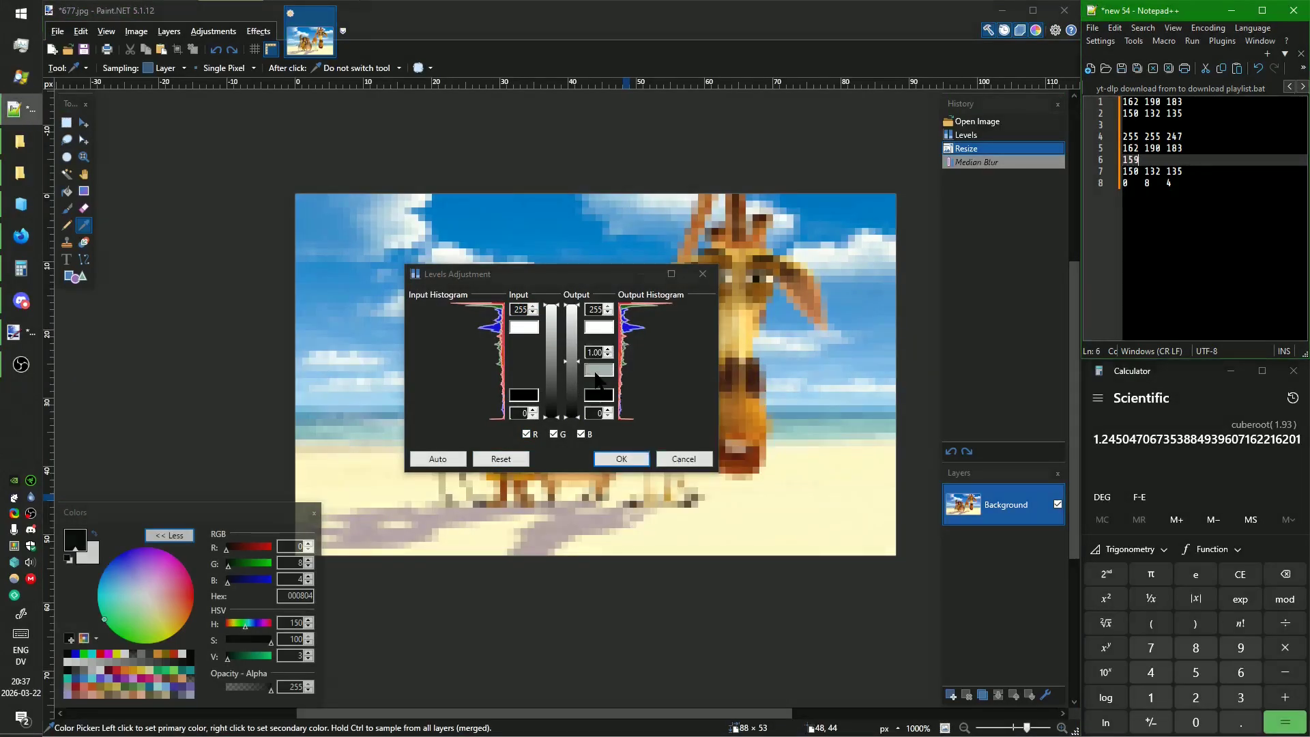
text(159 177 173)
Enlarge the Levels dialog, limit it to the blue channel and set the input white point to 247.
mouse_move(514, 279)
mouse_down()
mouse_move(367, 299)
mouse_move(354, 337)
mouse_move(570, 341)
mouse_move(565, 199)
mouse_move(665, 21)
mouse_up()
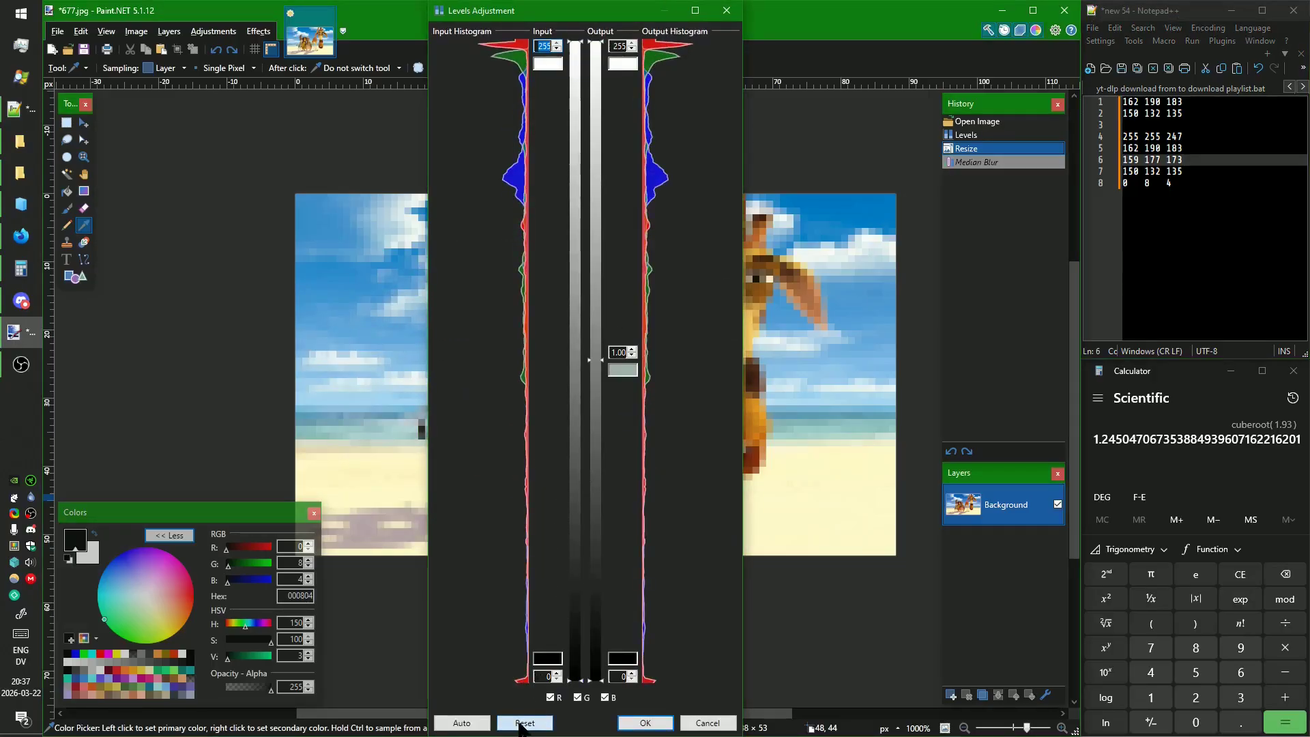
click(578, 698)
click(550, 697)
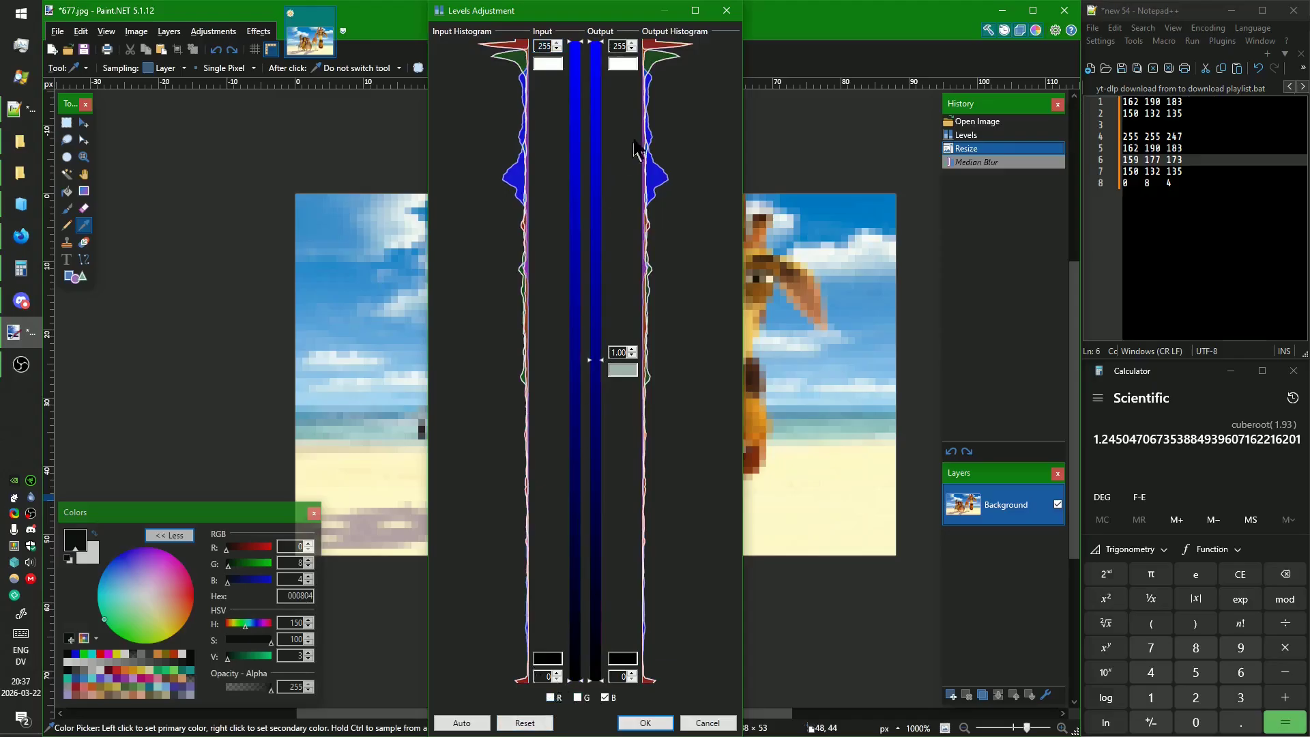
click(543, 46)
text(247)
key(Tab)
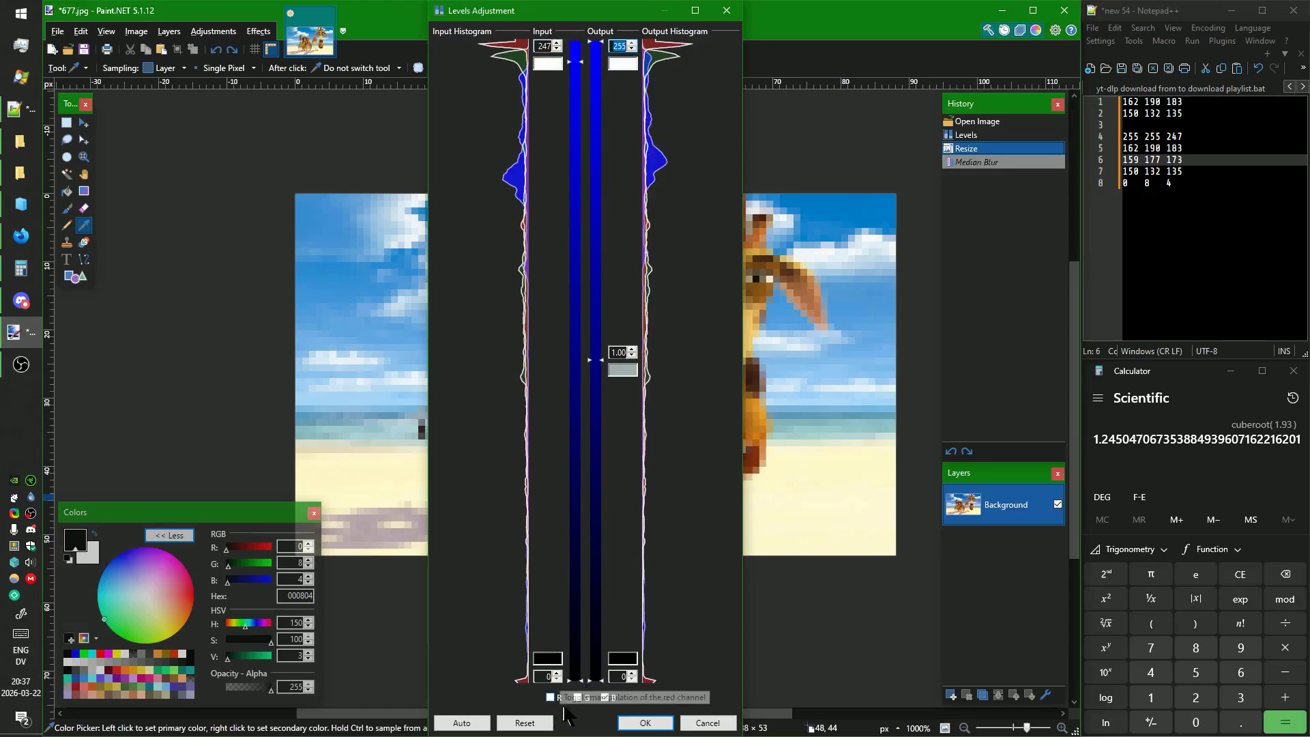
Set the green channel's input black point to 8 and raise the blue channel's to match the recorded darkest colour.
click(585, 697)
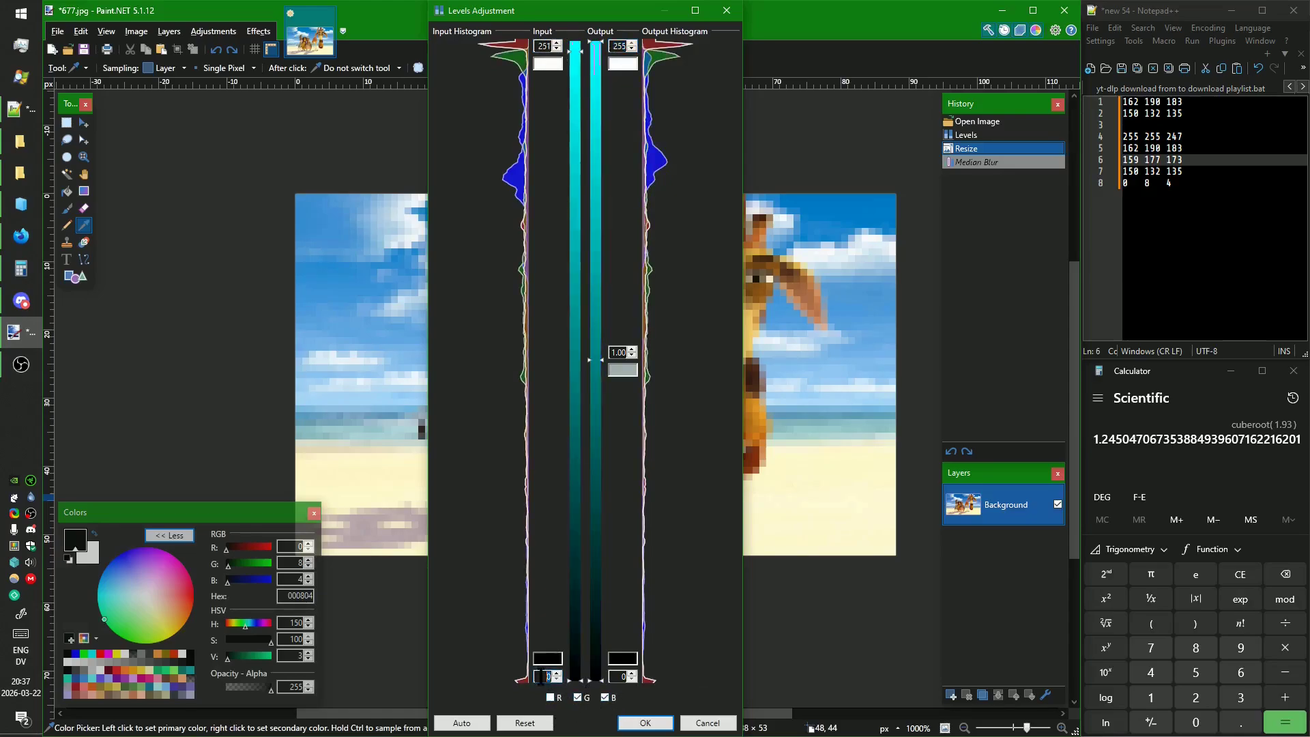
click(605, 697)
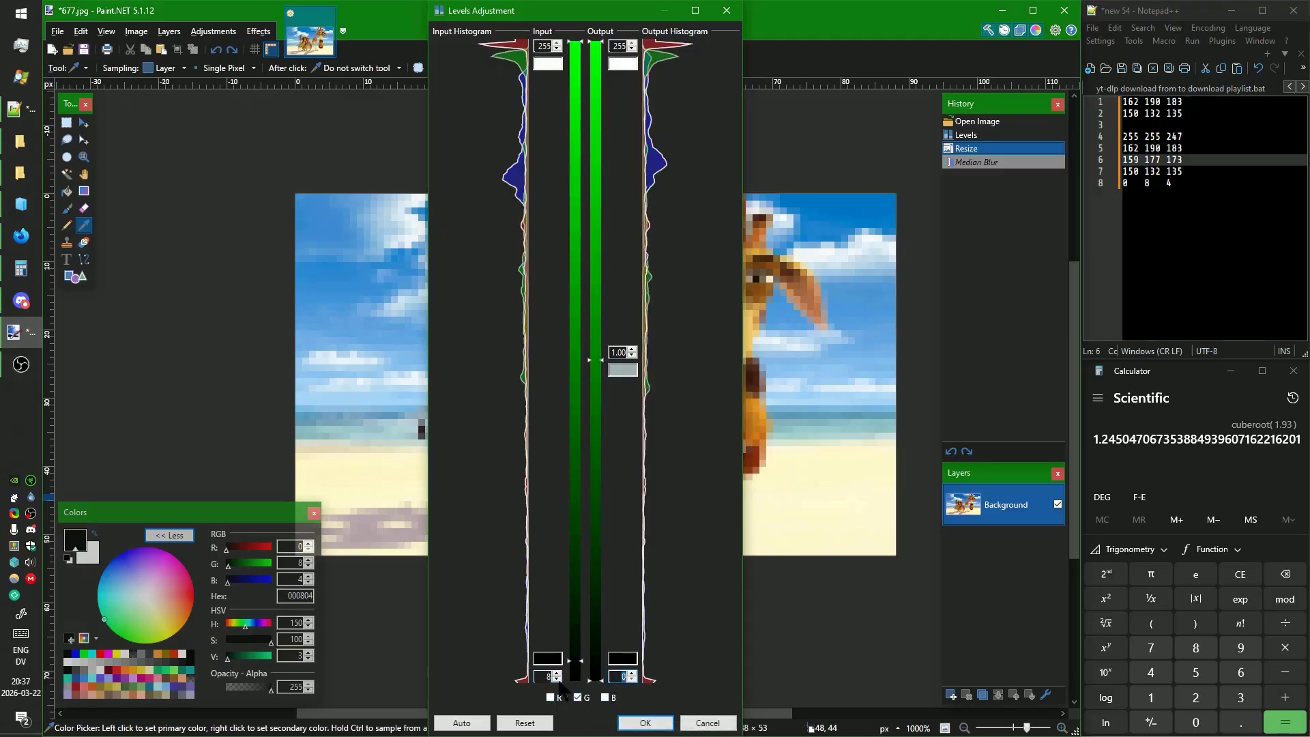
click(586, 698)
click(605, 697)
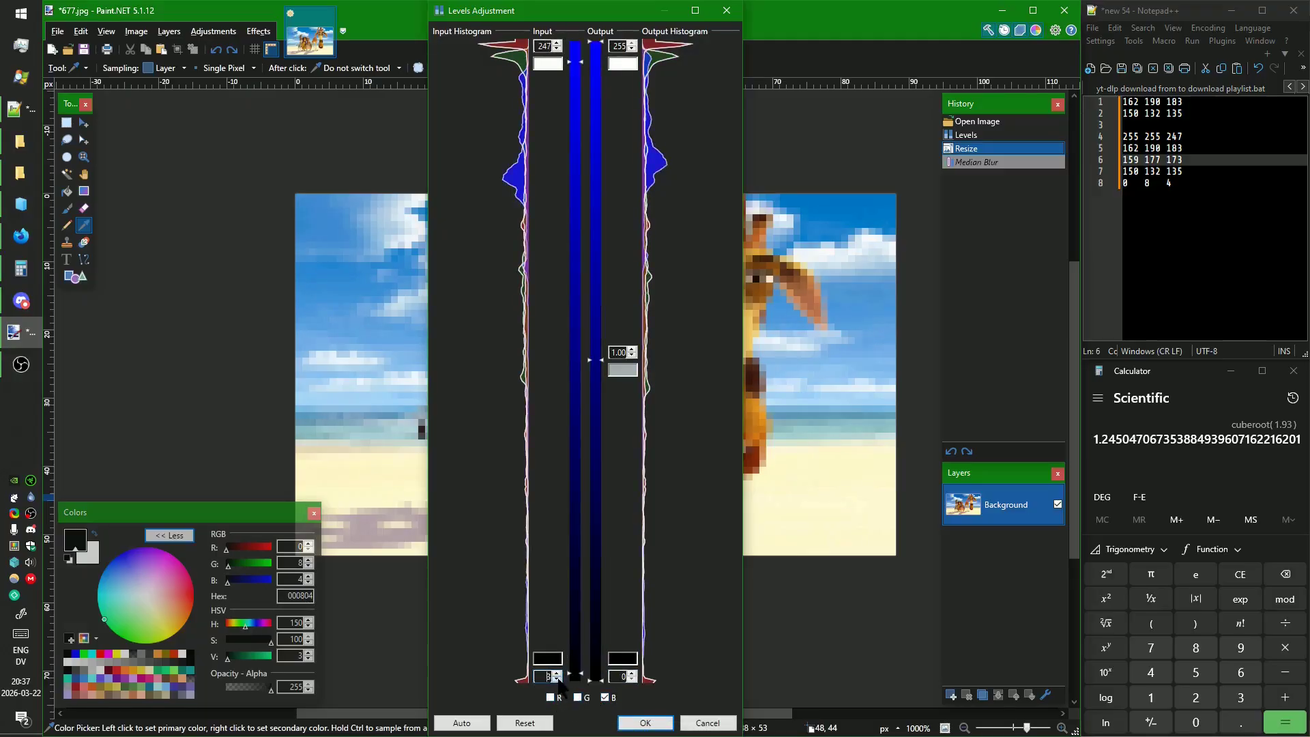
click(605, 697)
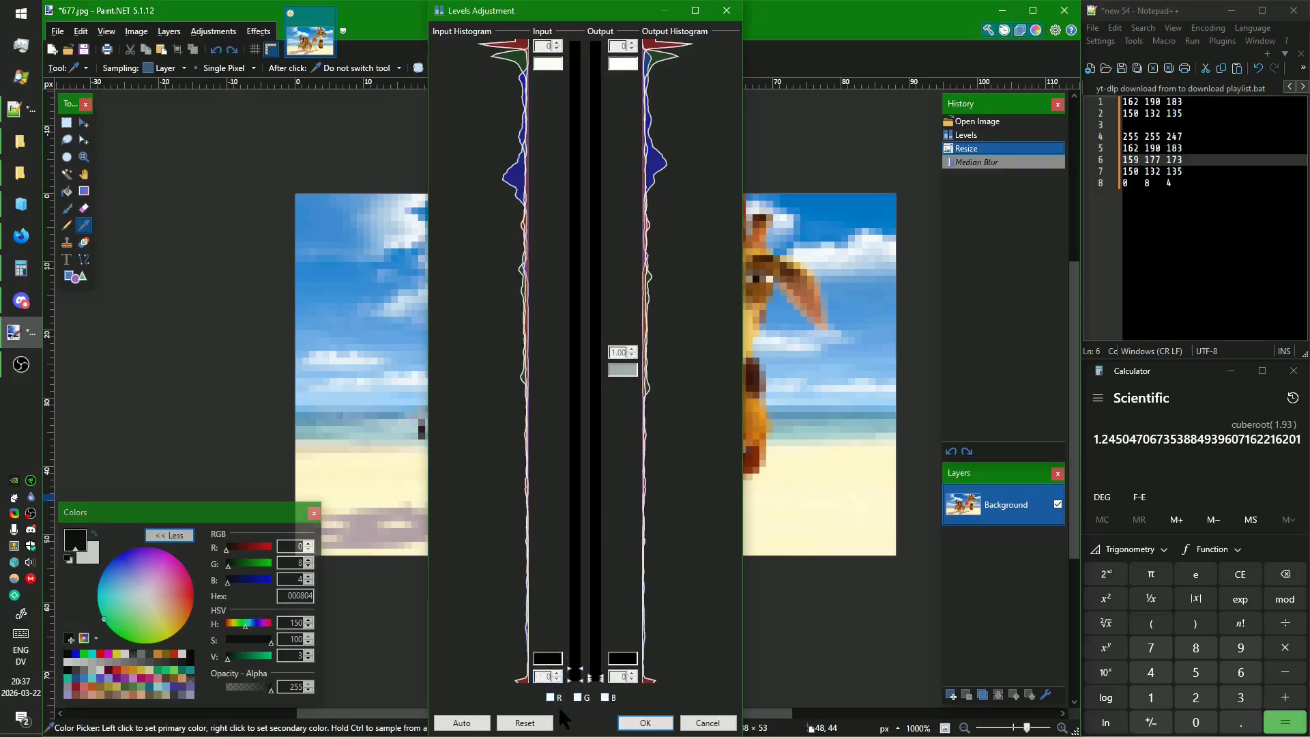
Limit Levels to the red channel and tune the output midtone to 0.97, checking the swatch's colour against the recorded 162.
click(554, 697)
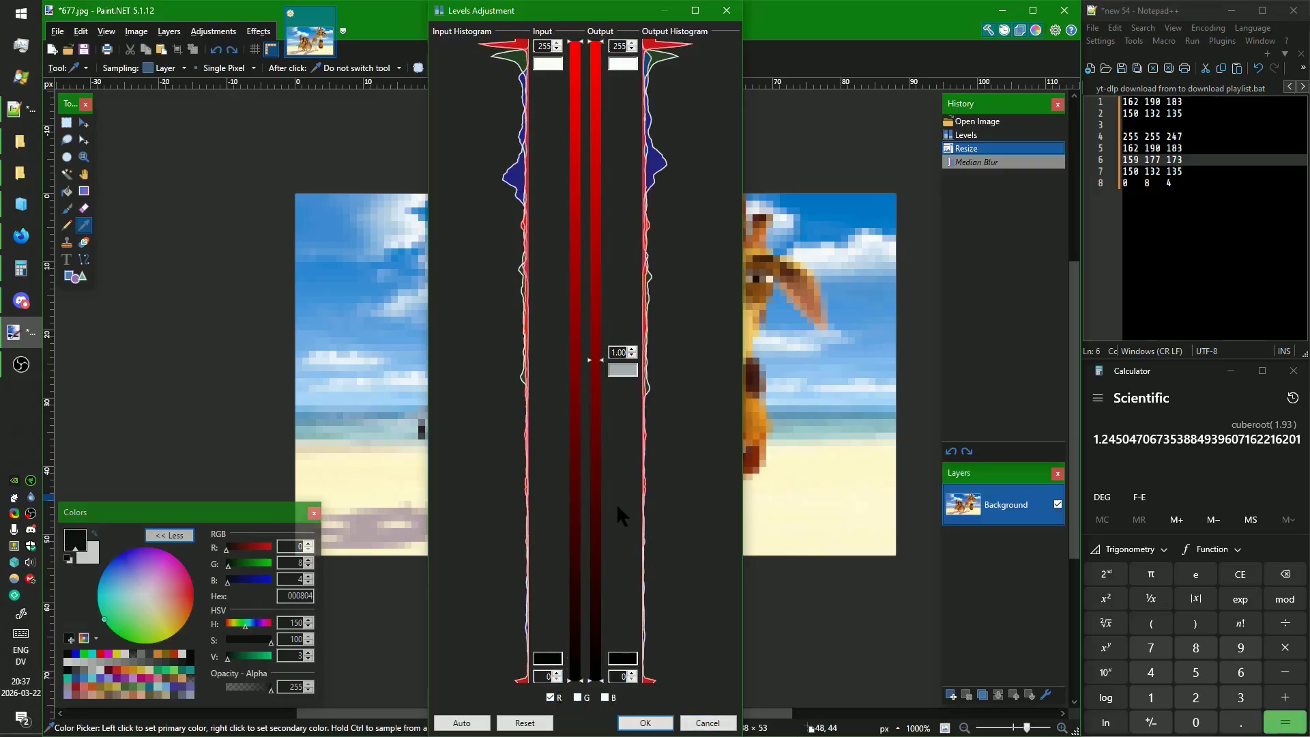
key(Print)
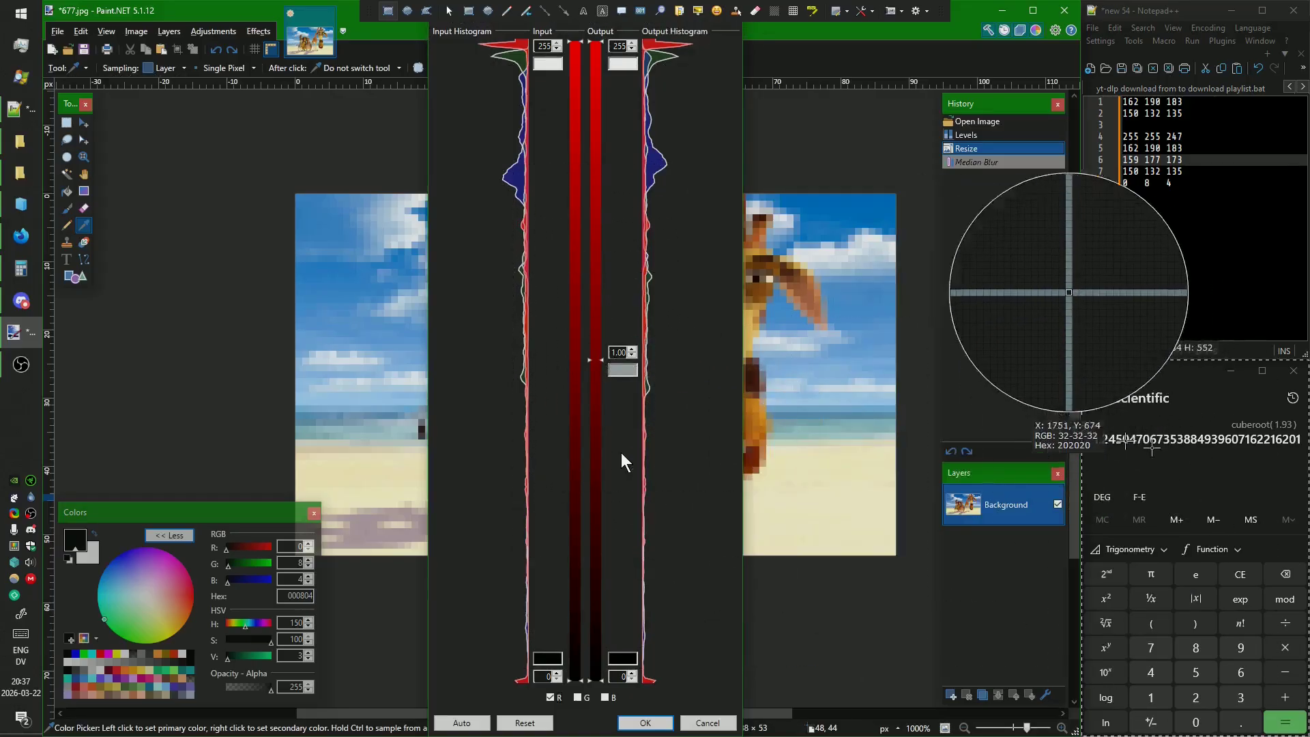
key(Escape)
click(592, 355)
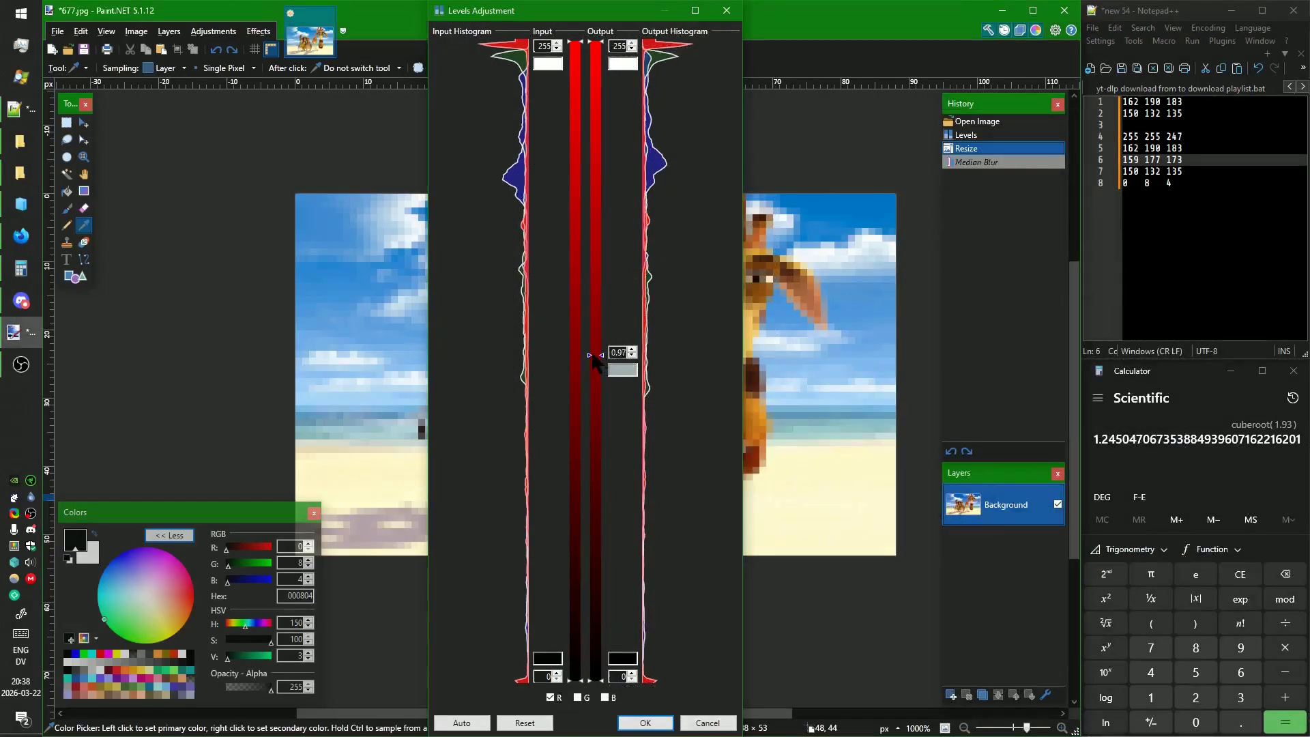
key(ctrl+Print)
key(Escape)
key(ctrl+Print)
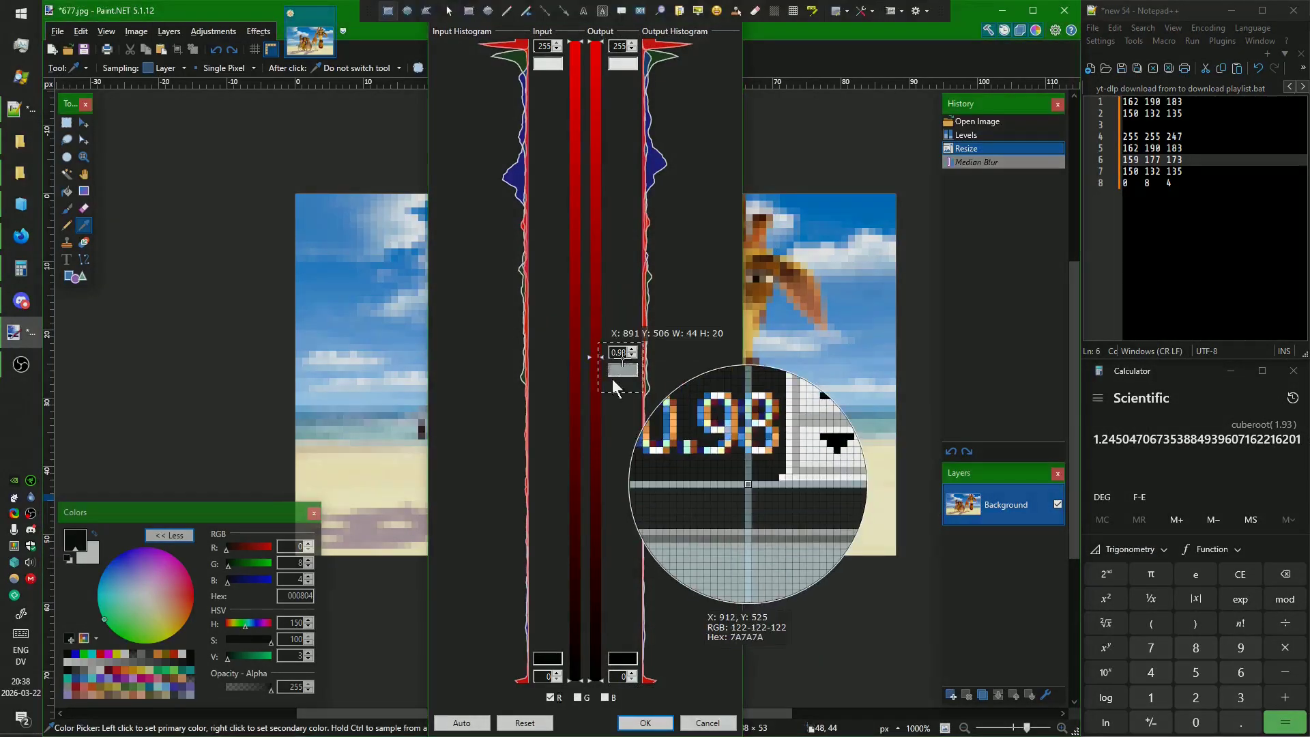
key(Escape)
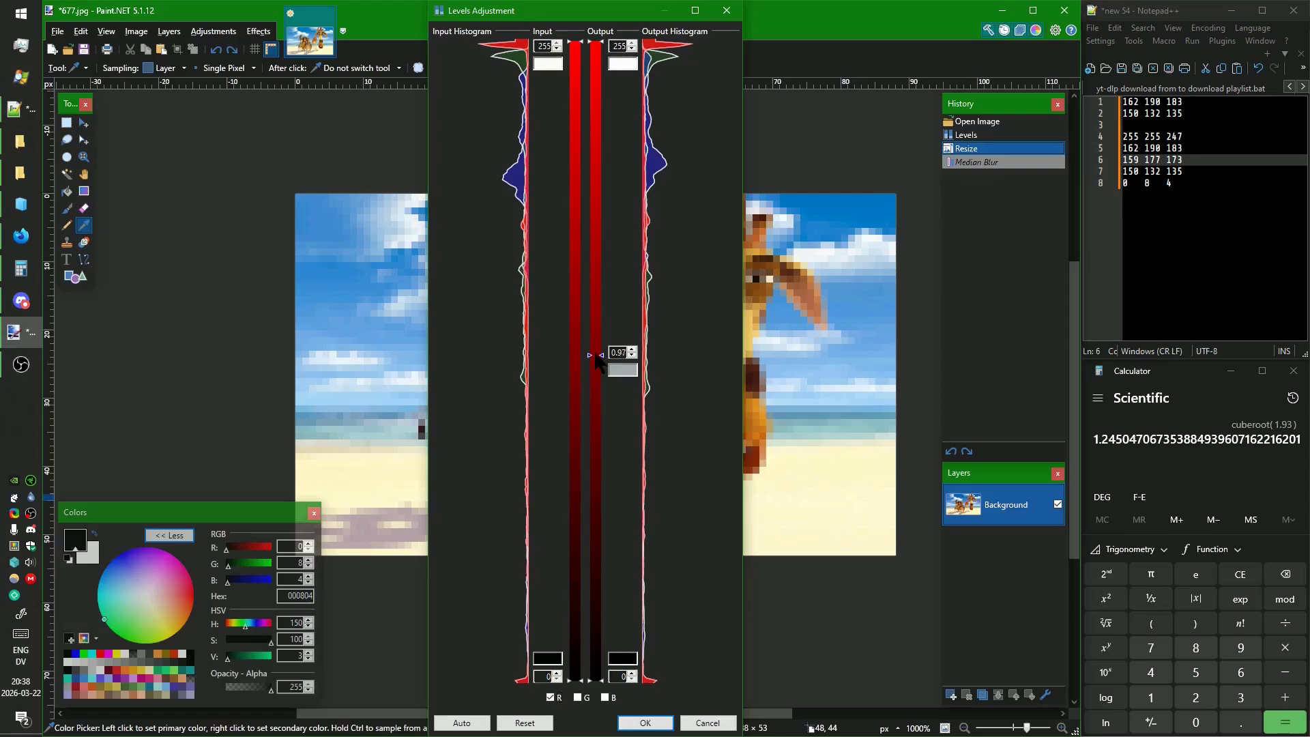
Clear the calculator and enter 0.97 as the first factor of a multiplication.
click(1180, 407)
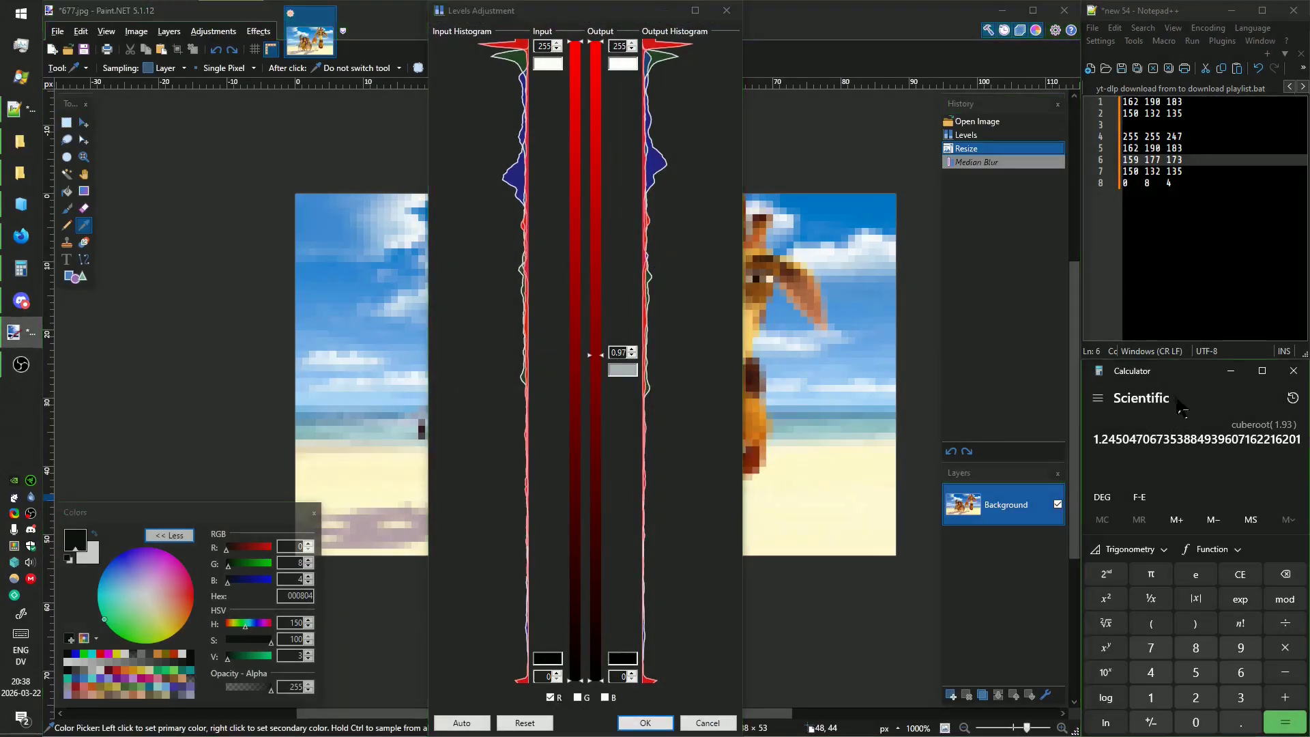
click(1240, 576)
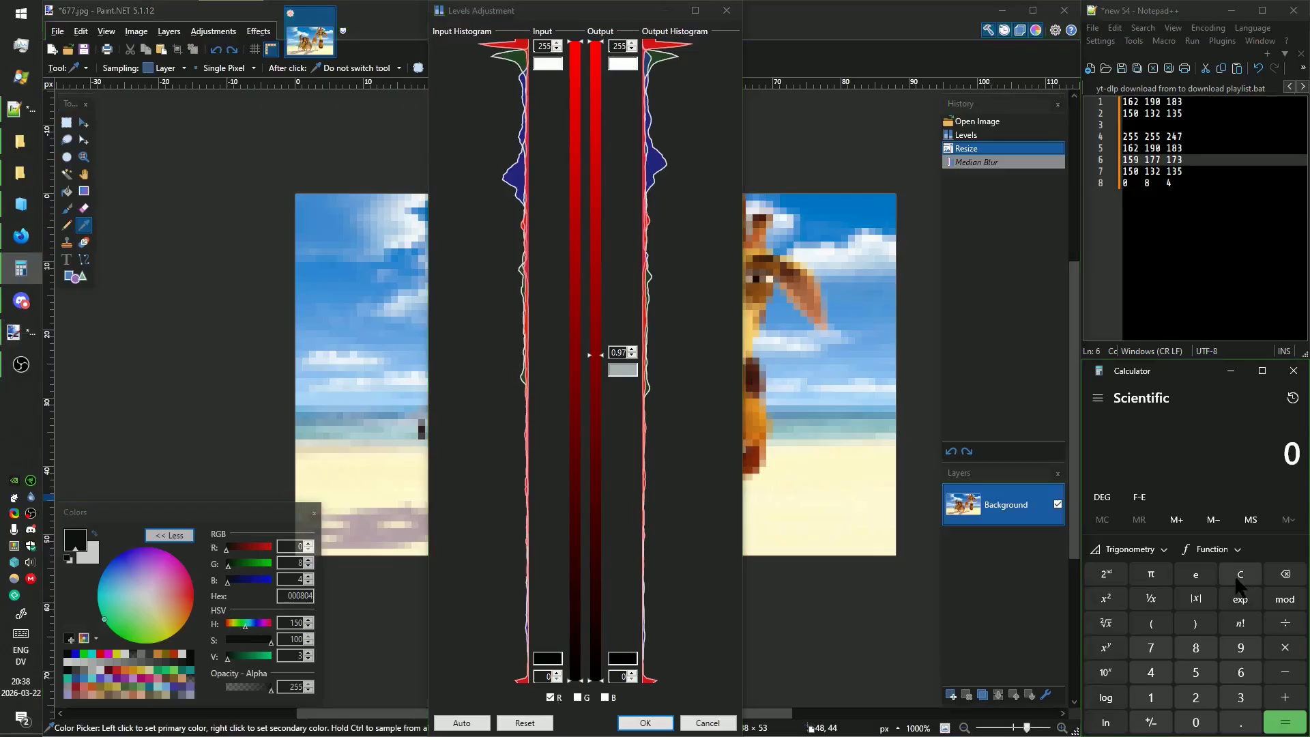
text(0.97)
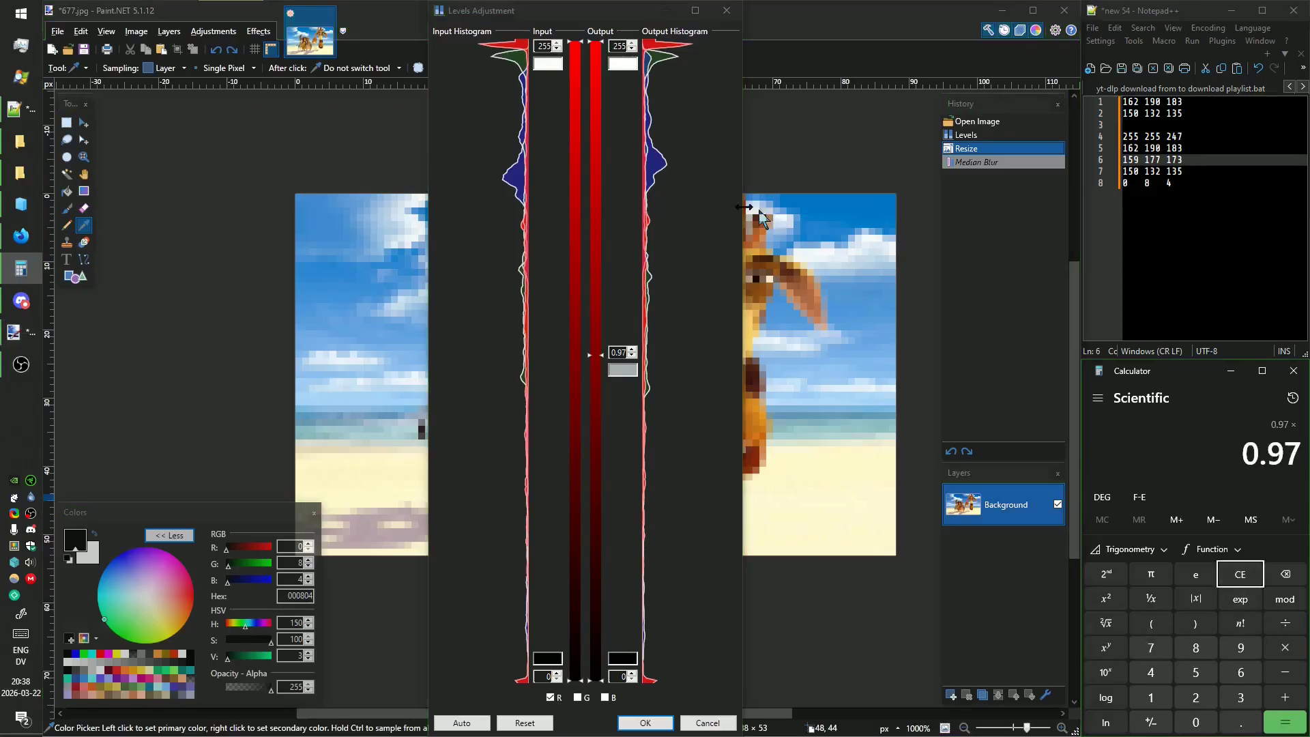
Raise the red output midtone to 1.12, try 1.11, and compare each swatch reading with the recorded 150.
drag(597, 360, 609, 375)
key(ctrl+Print)
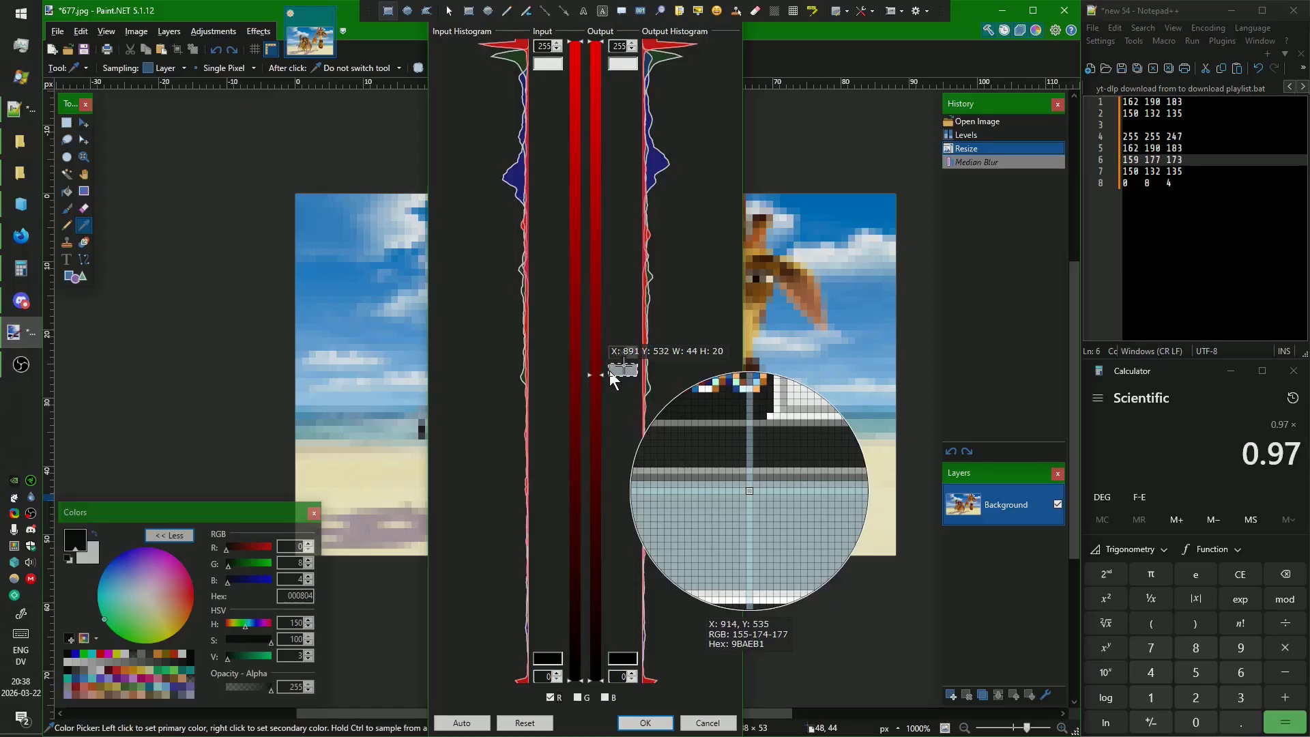
key(Escape)
drag(595, 376, 597, 386)
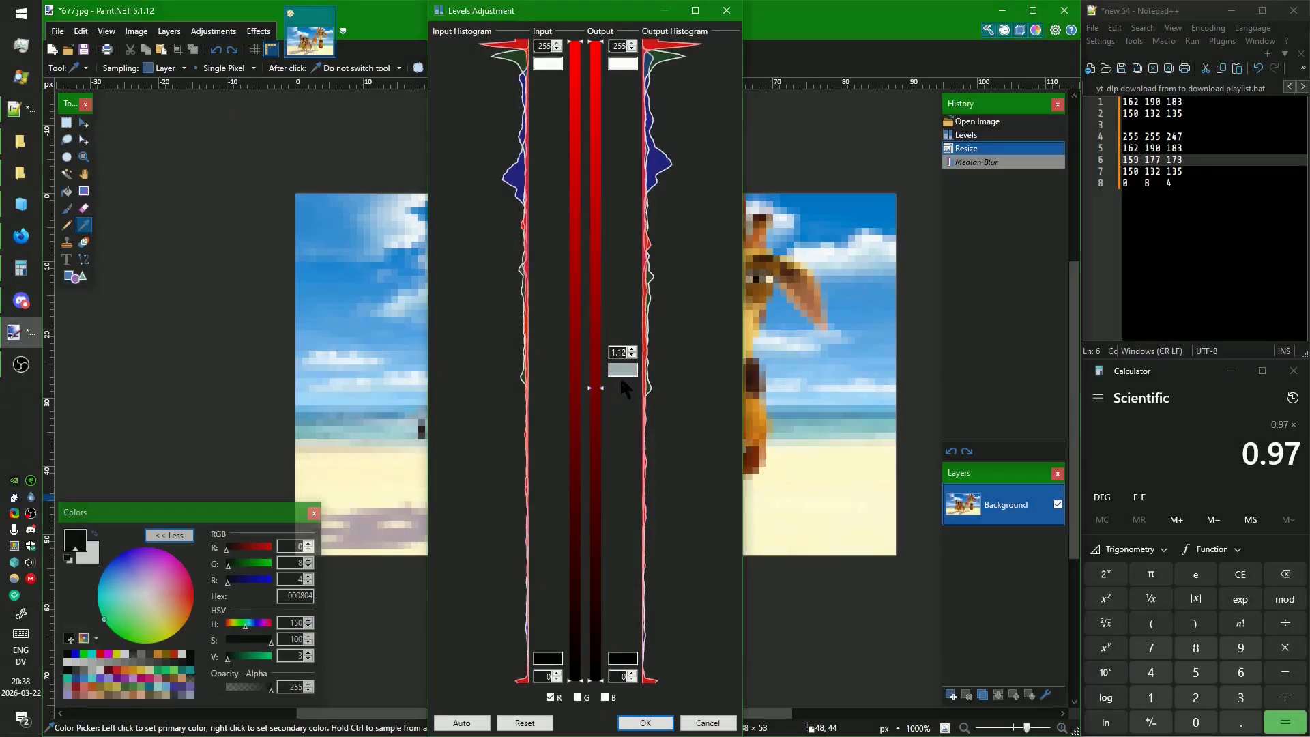
key(ctrl+Print)
key(Escape)
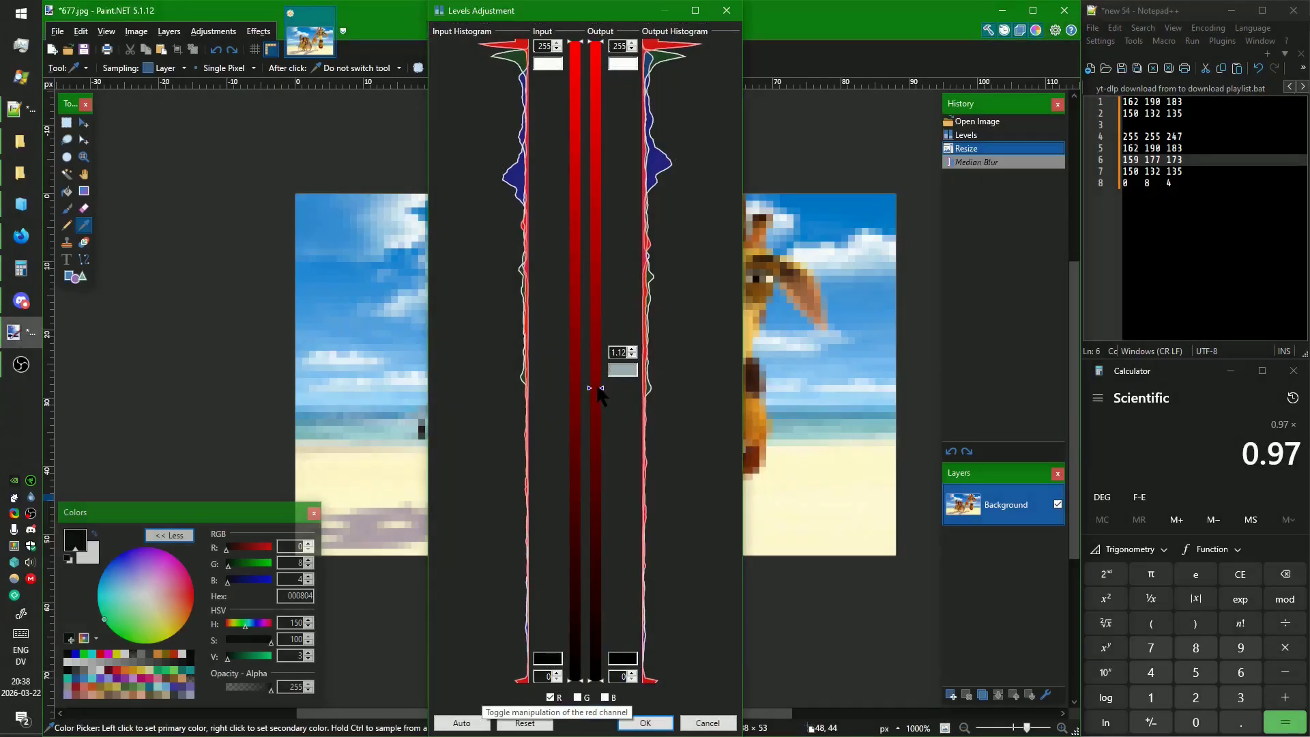
drag(595, 387, 597, 384)
key(ctrl+Print)
key(Escape)
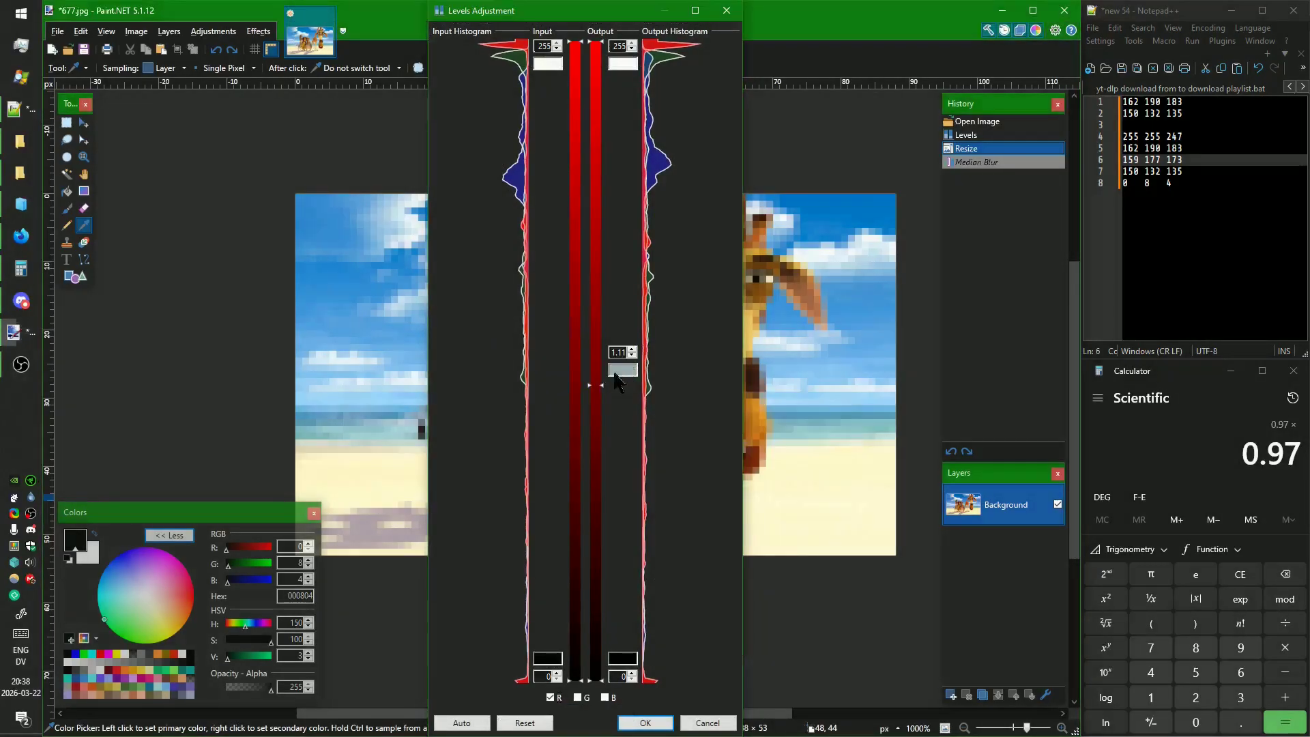
Calculate 0.97 × 1.12, take the square root twice, and set the red output midtone to about 1.01.
click(1168, 483)
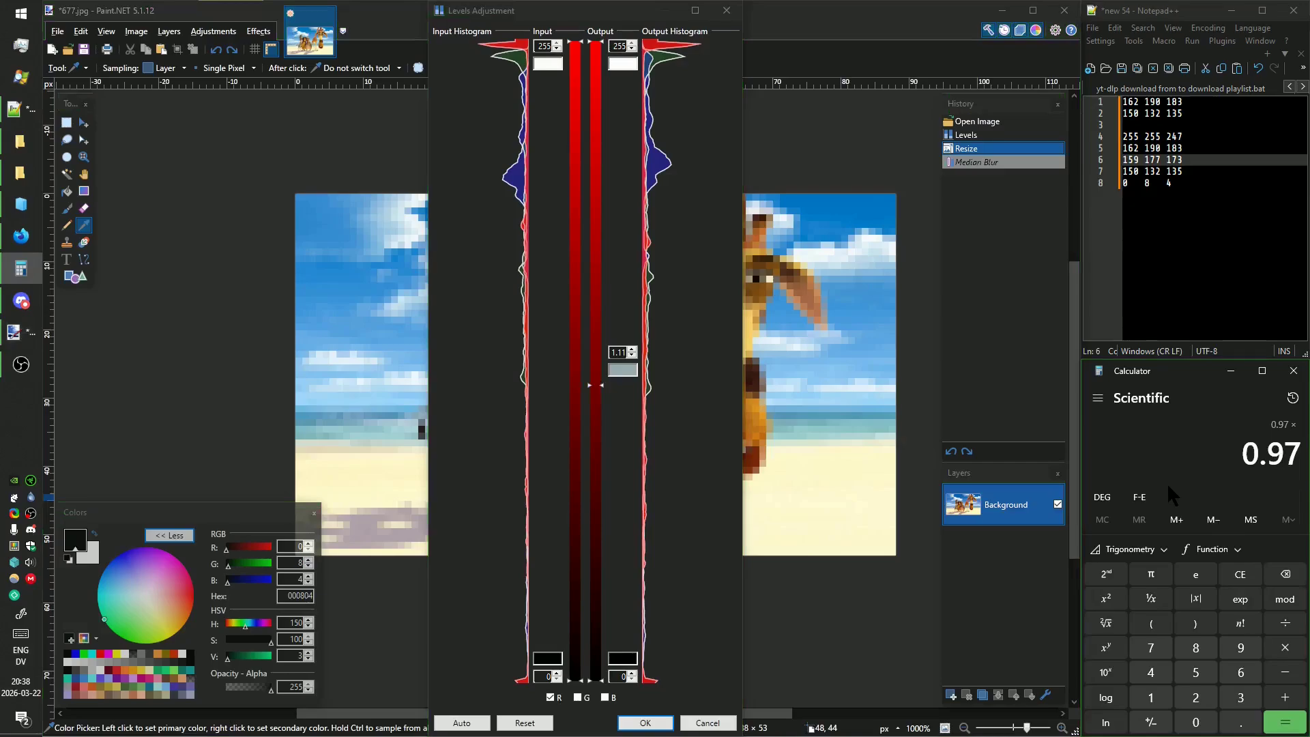
text(1.12)
key(Return)
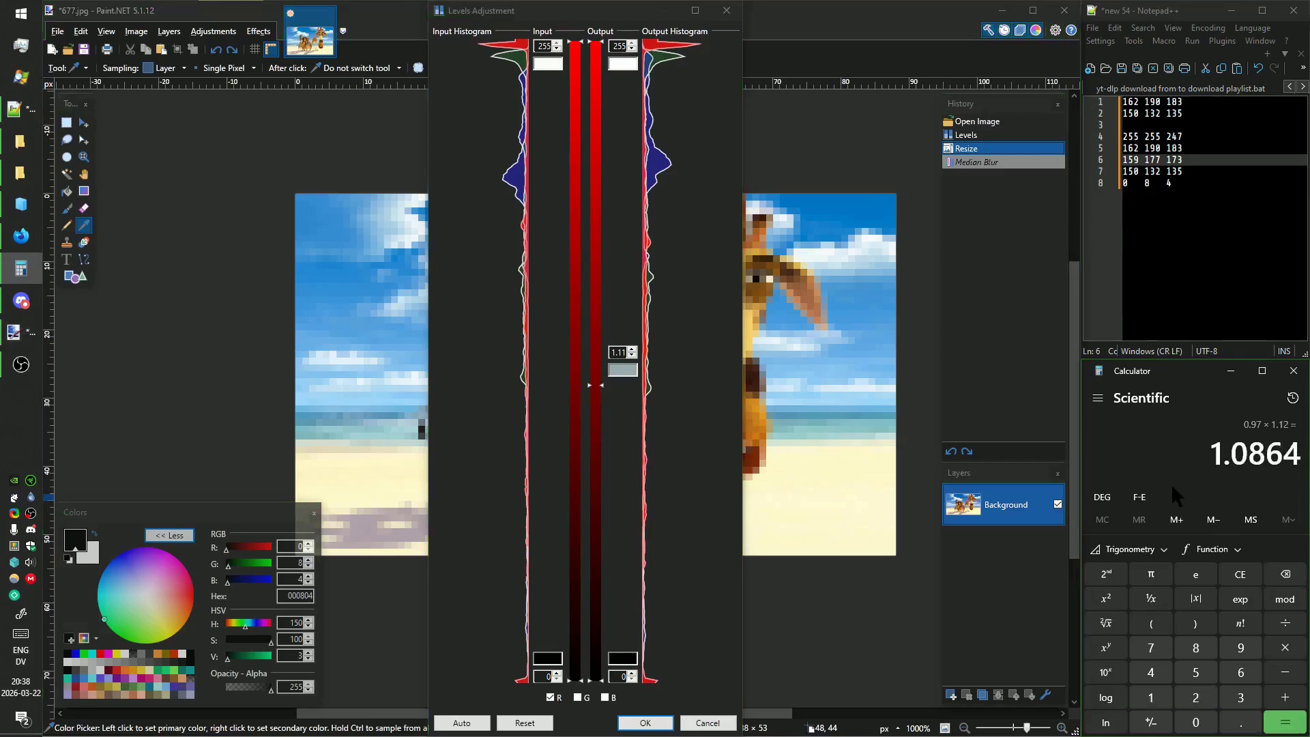
click(1108, 626)
click(1108, 626)
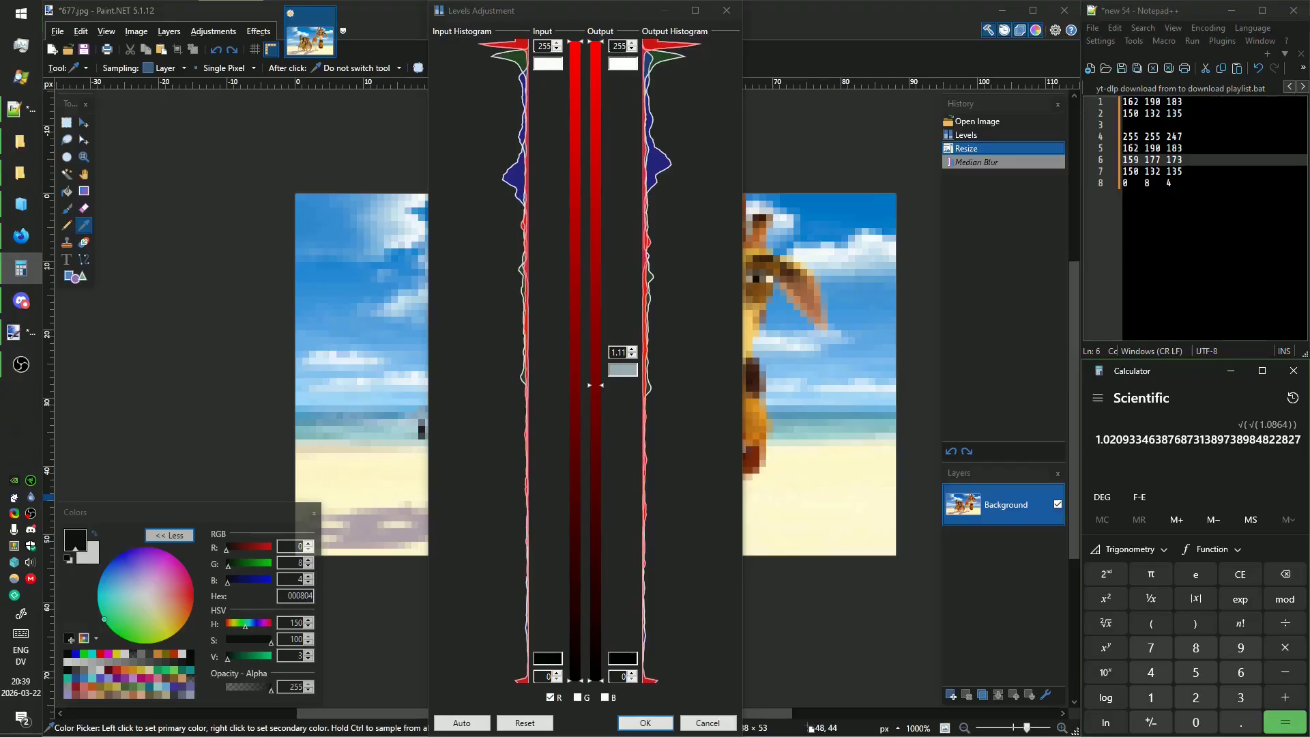
drag(593, 384, 601, 362)
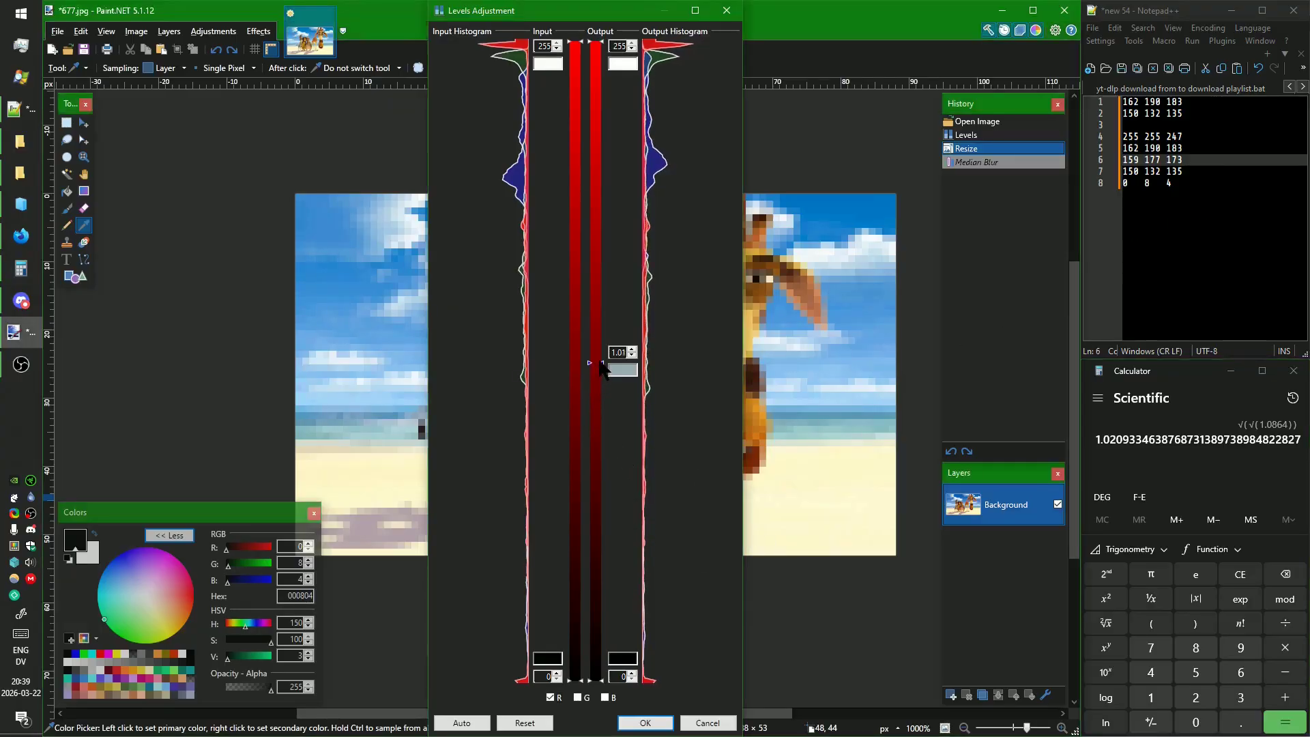
Limit Levels to the green channel and lower its output midtone to 0.98, reading the swatch's colour with the magnifier.
click(550, 697)
click(577, 697)
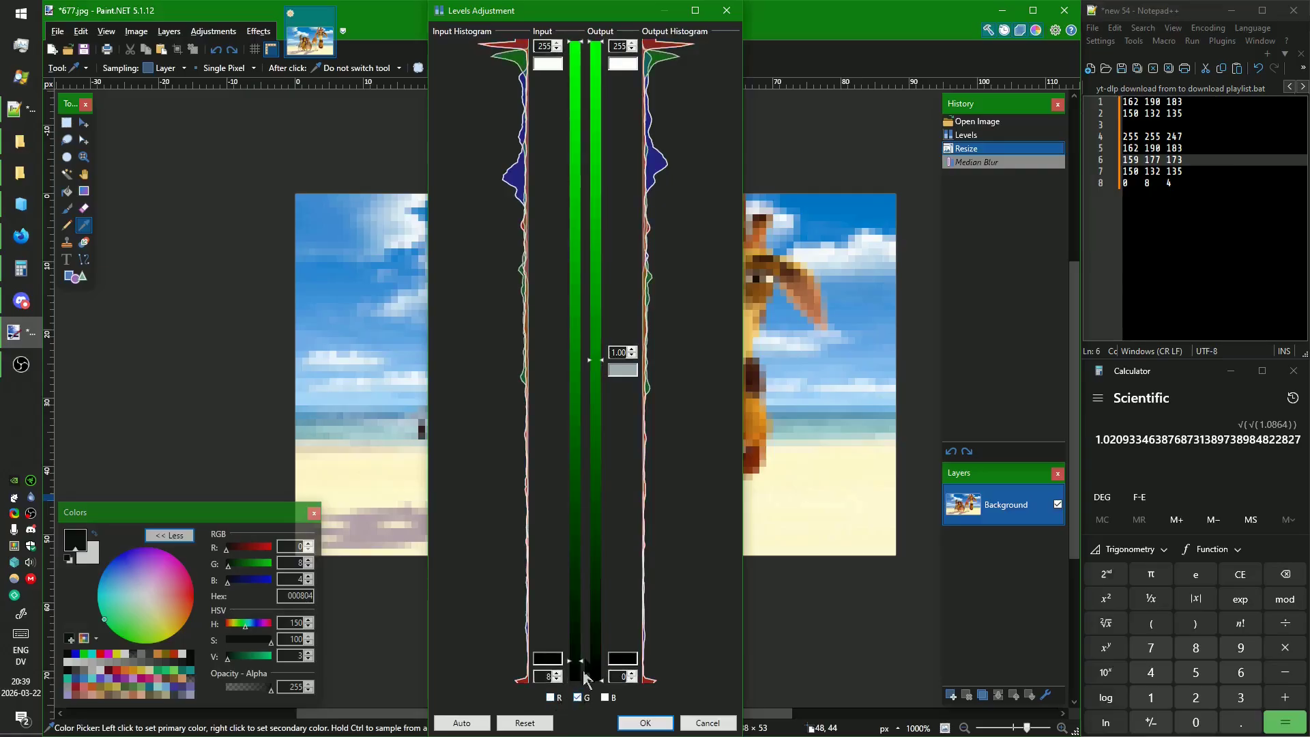
key(ctrl+Print)
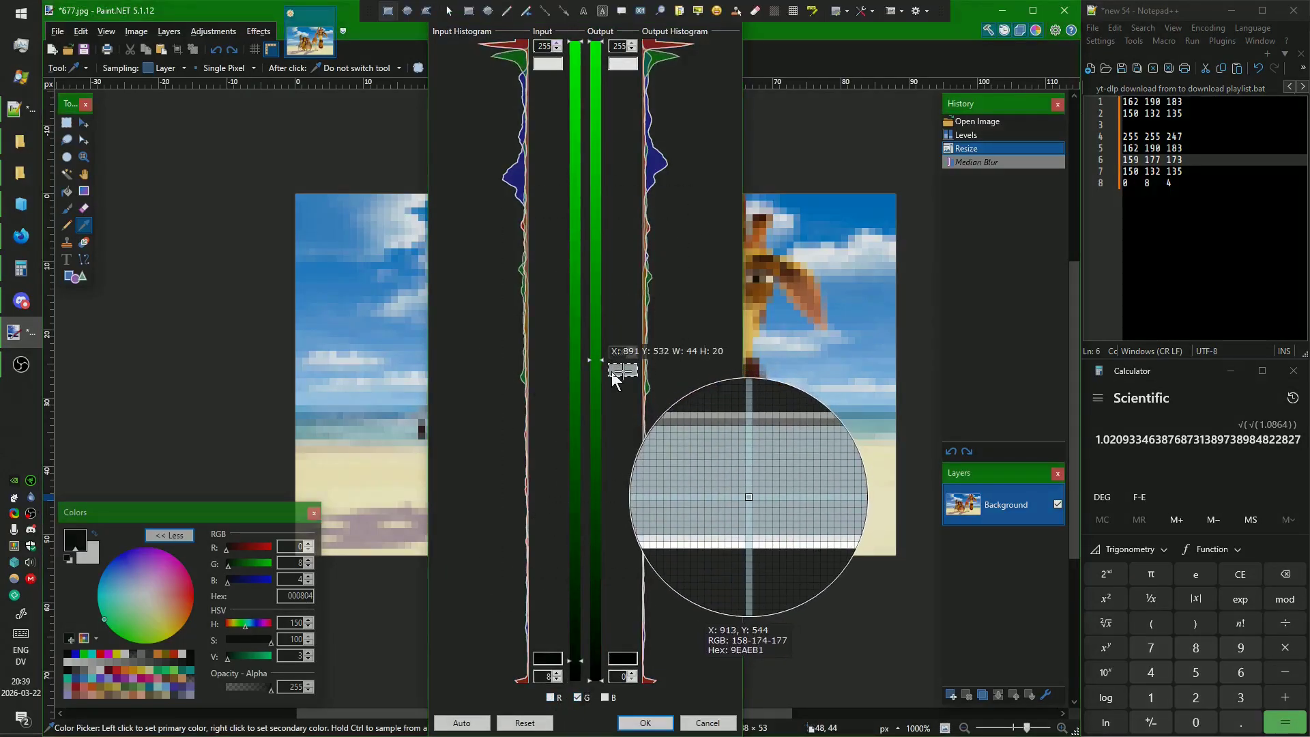
key(Escape)
drag(593, 367, 603, 358)
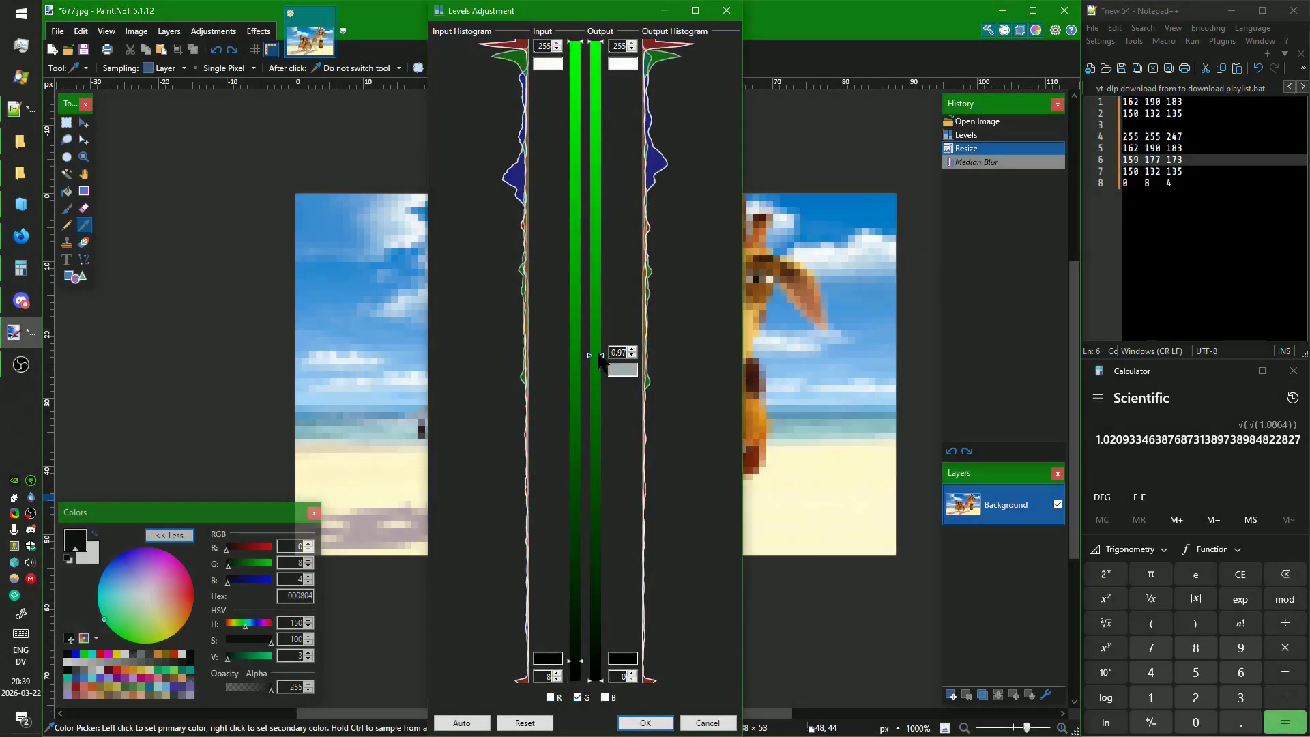
key(ctrl+Print)
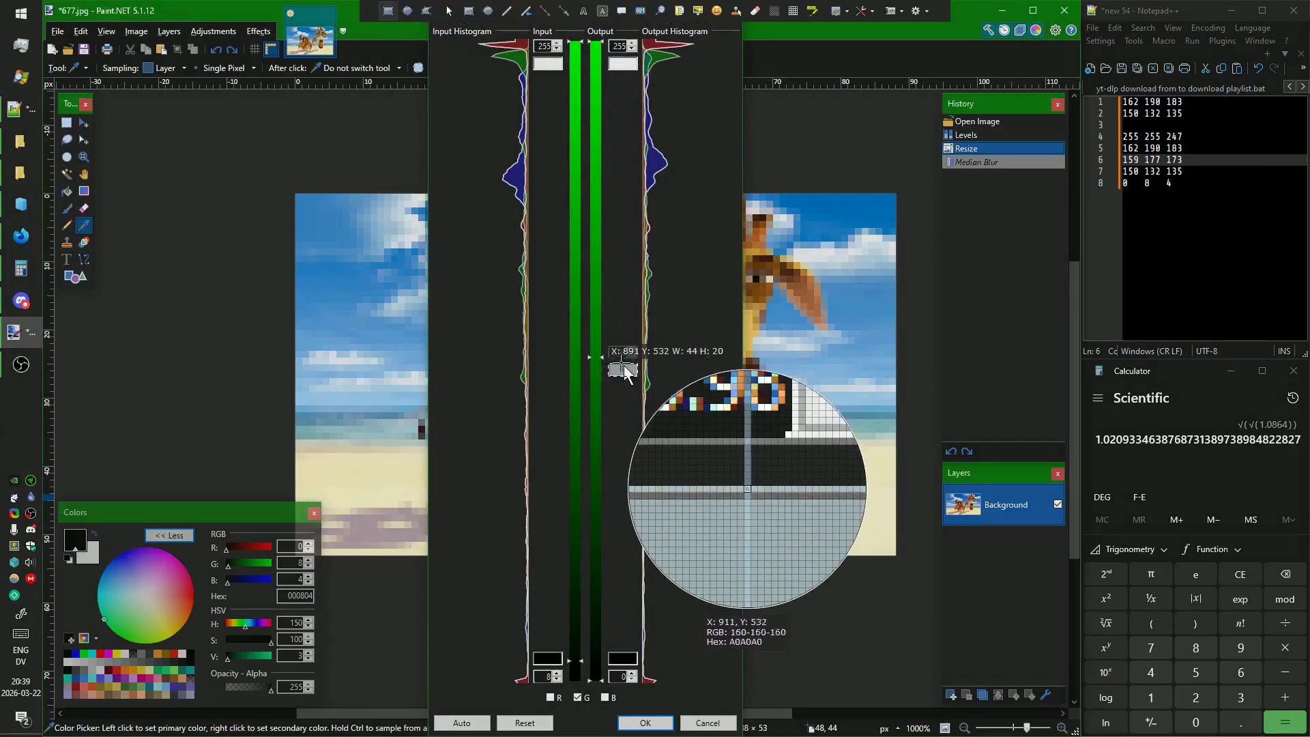
key(Escape)
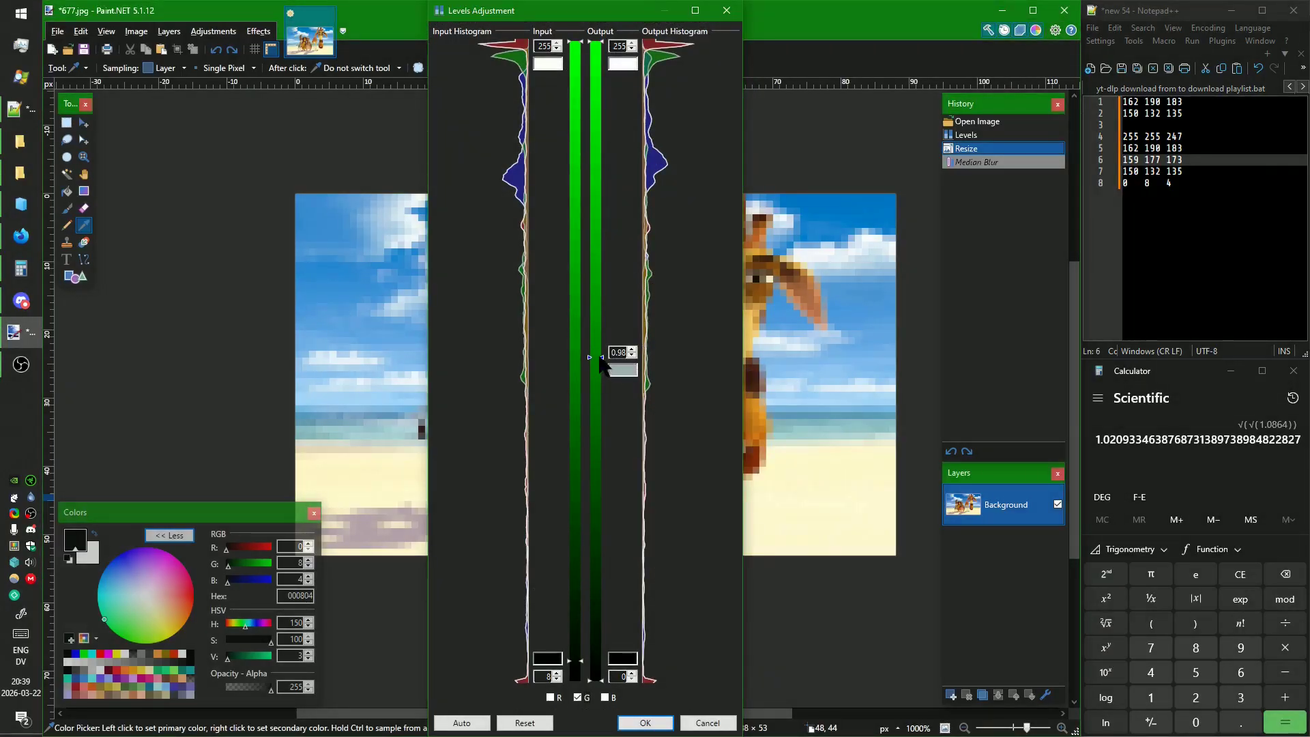
Tune the green output midtone to 0.96 using the swatch's colour and enter 0.96 as the calculator's first factor.
click(597, 355)
key(ctrl+Print)
key(Escape)
drag(600, 355, 598, 353)
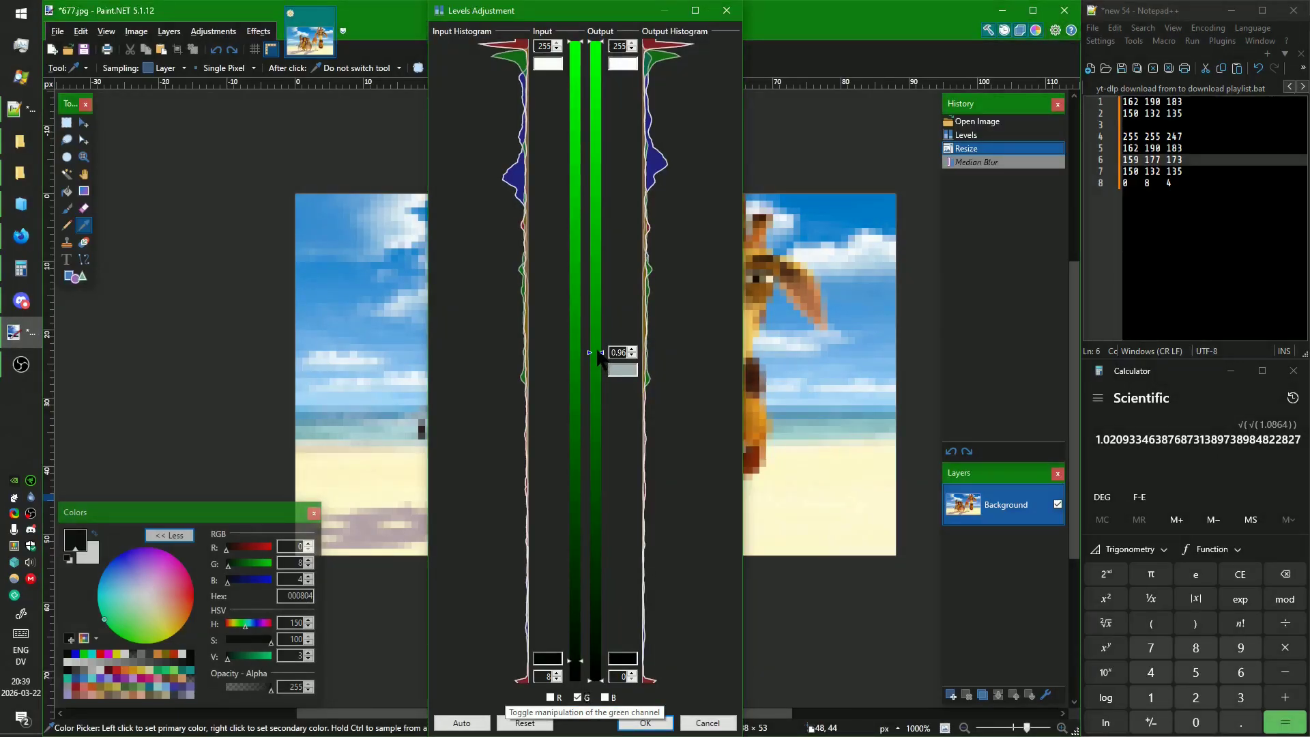
key(ctrl+Print)
key(Escape)
click(1181, 390)
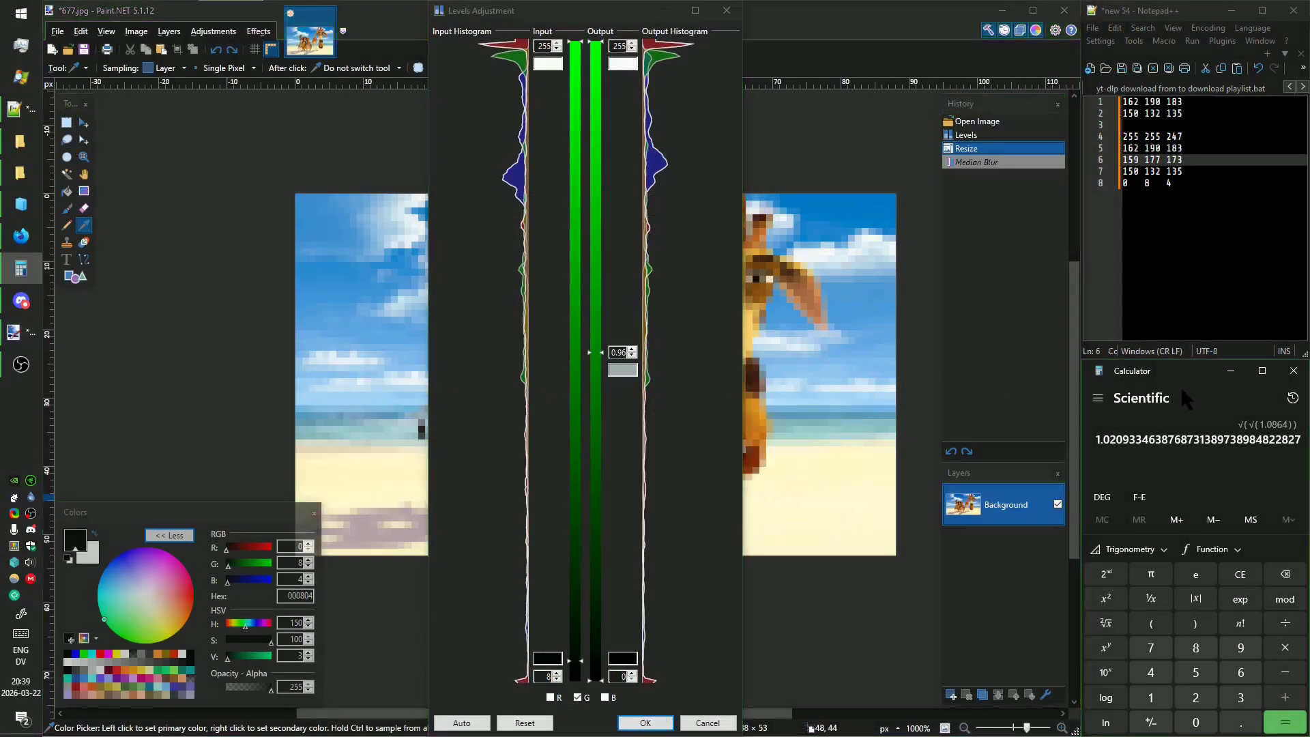
text(0.96*)
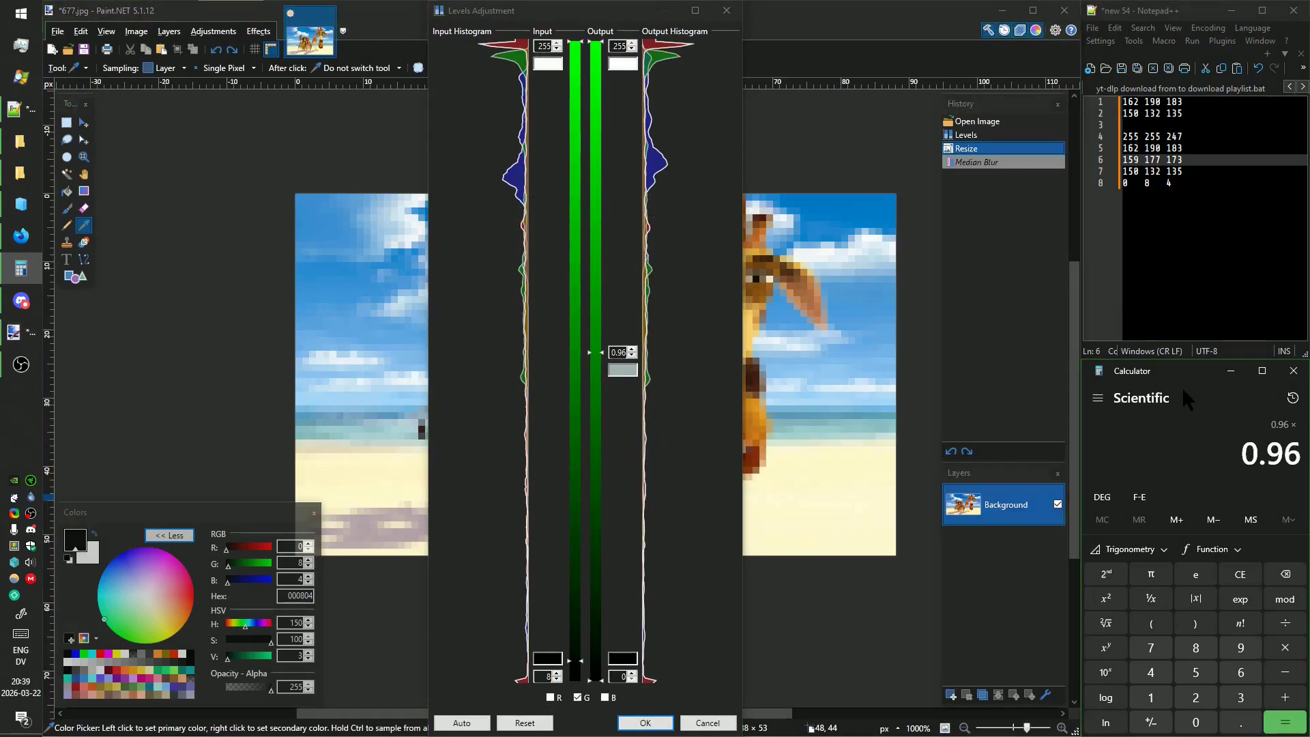
Lower the green output midtone to 0.90 and 0.83, sampling the swatch's colour at each setting.
drag(599, 353, 595, 336)
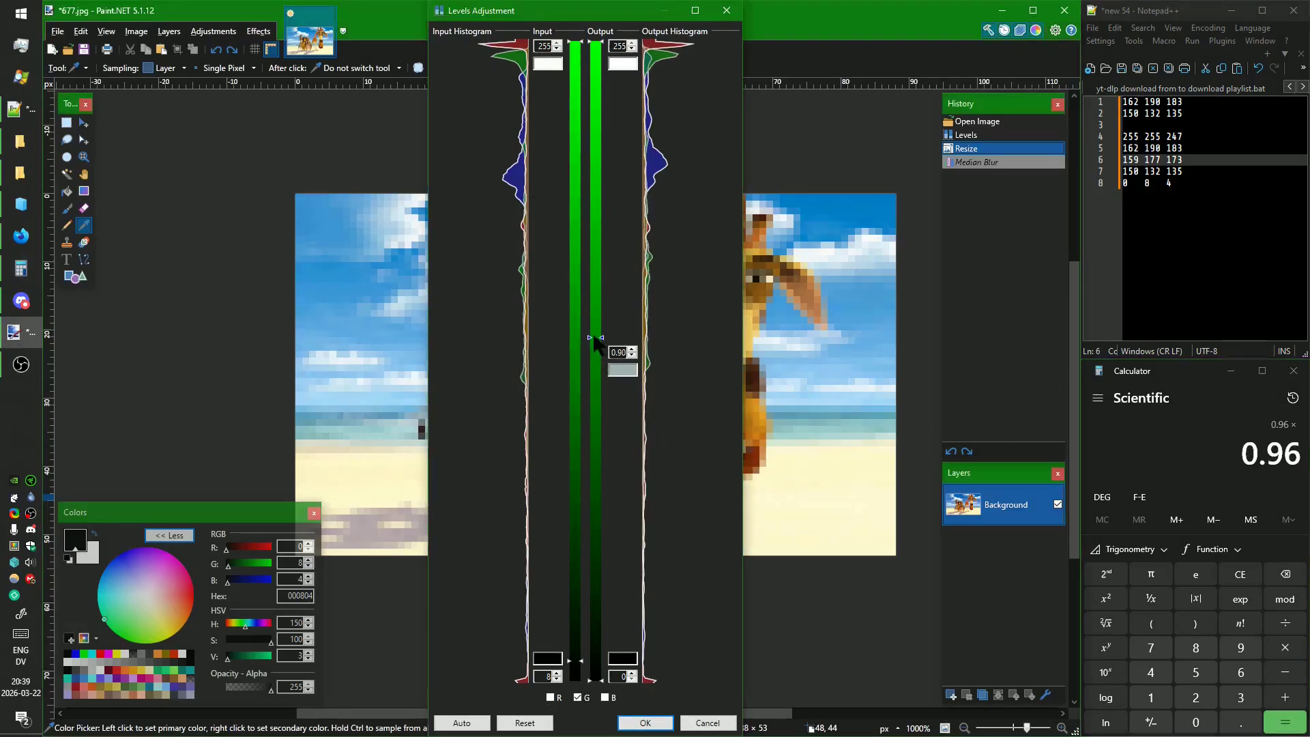
key(ctrl+Print)
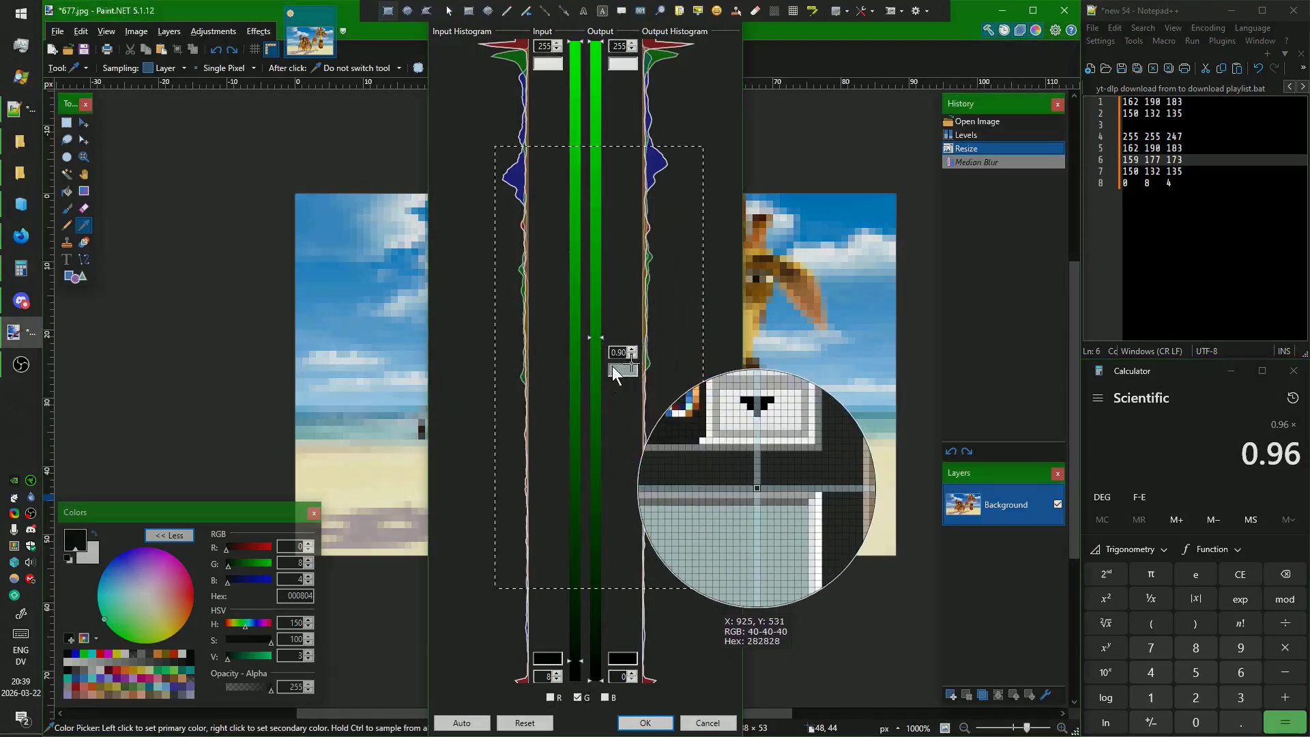
key(Escape)
drag(598, 337, 593, 321)
key(ctrl+Print)
key(Escape)
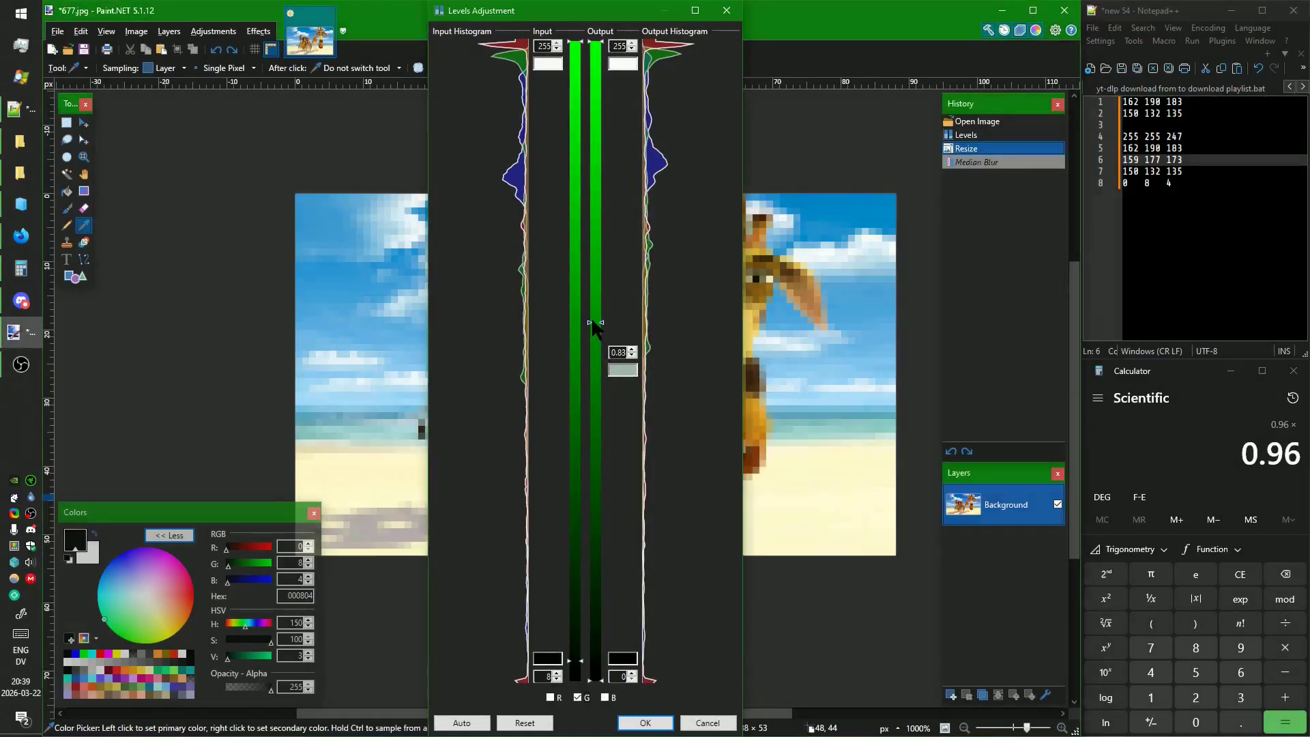
key(ctrl+Print)
key(Escape)
Lower the green output midtone to 0.78, sampling the swatch's colour with the magnifier, and multiply the calculator's 0.96 by 0.78.
drag(591, 318, 598, 311)
key(ctrl+Print)
key(Escape)
key(ctrl+Print)
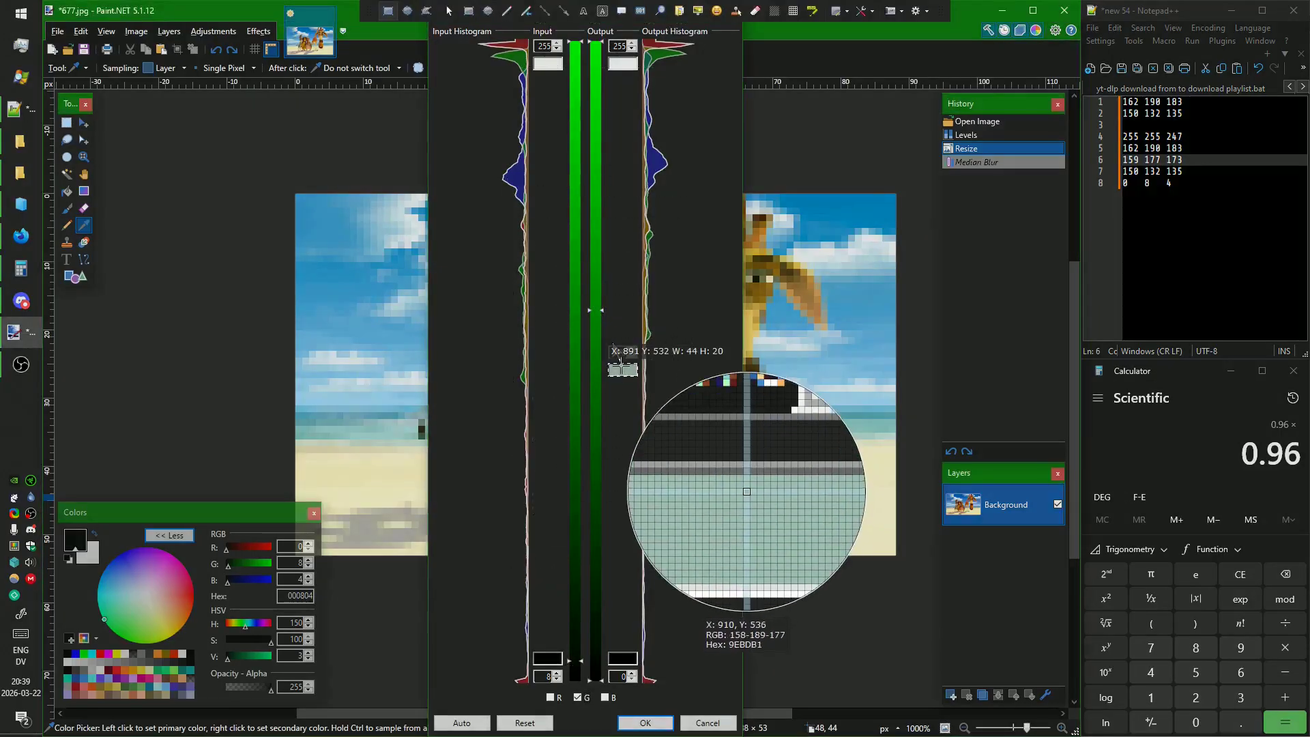
key(Escape)
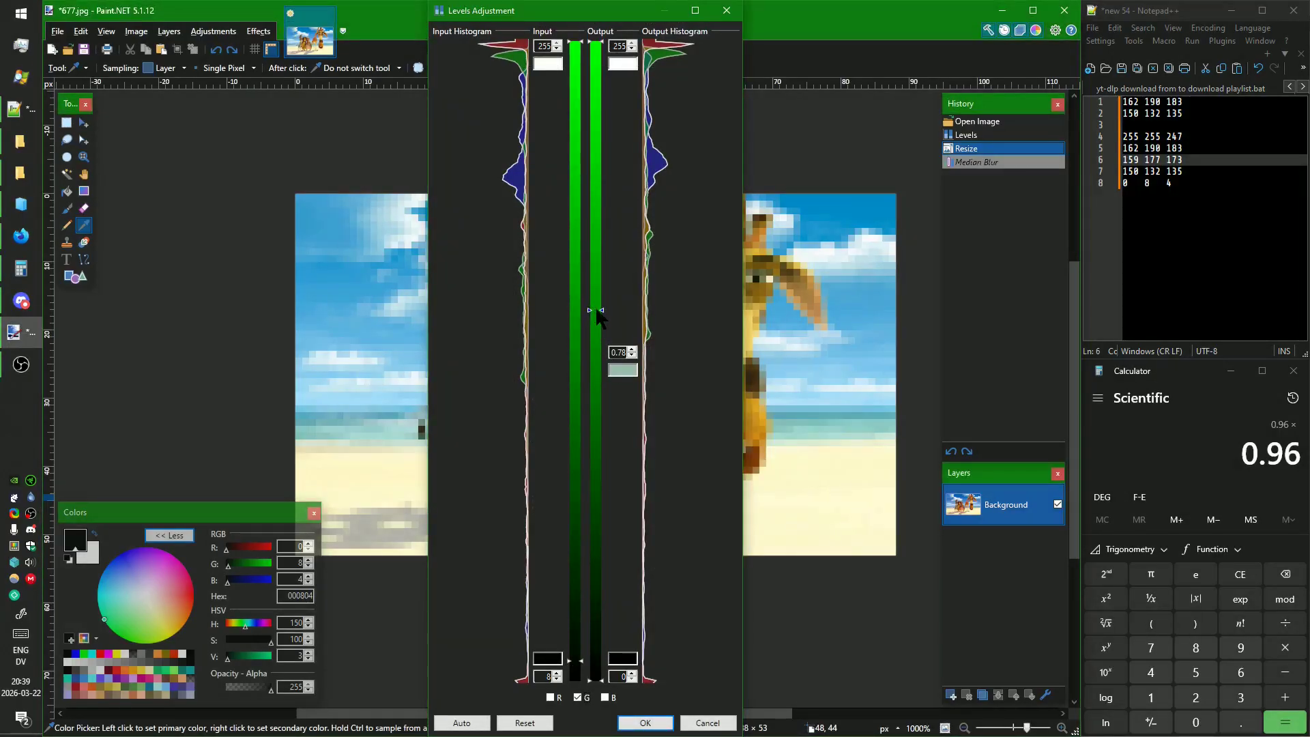
key(ctrl+Print)
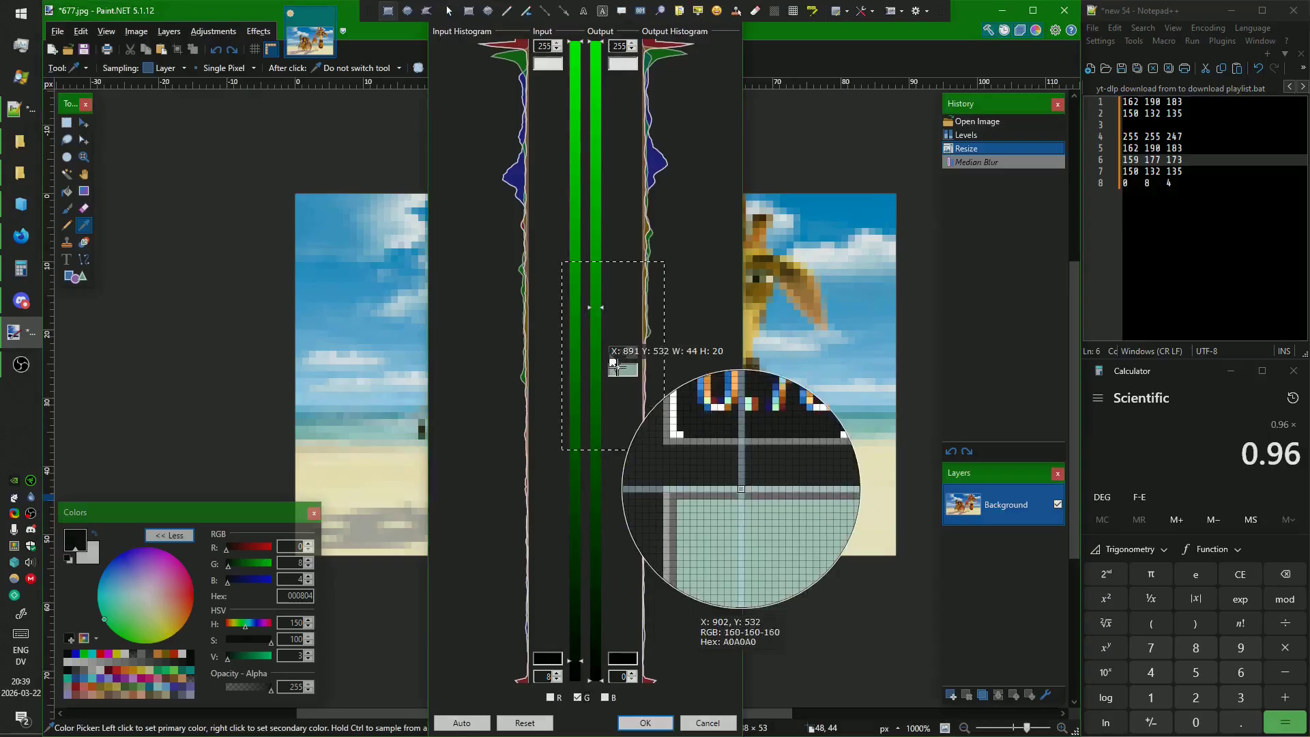
key(Escape)
click(1198, 416)
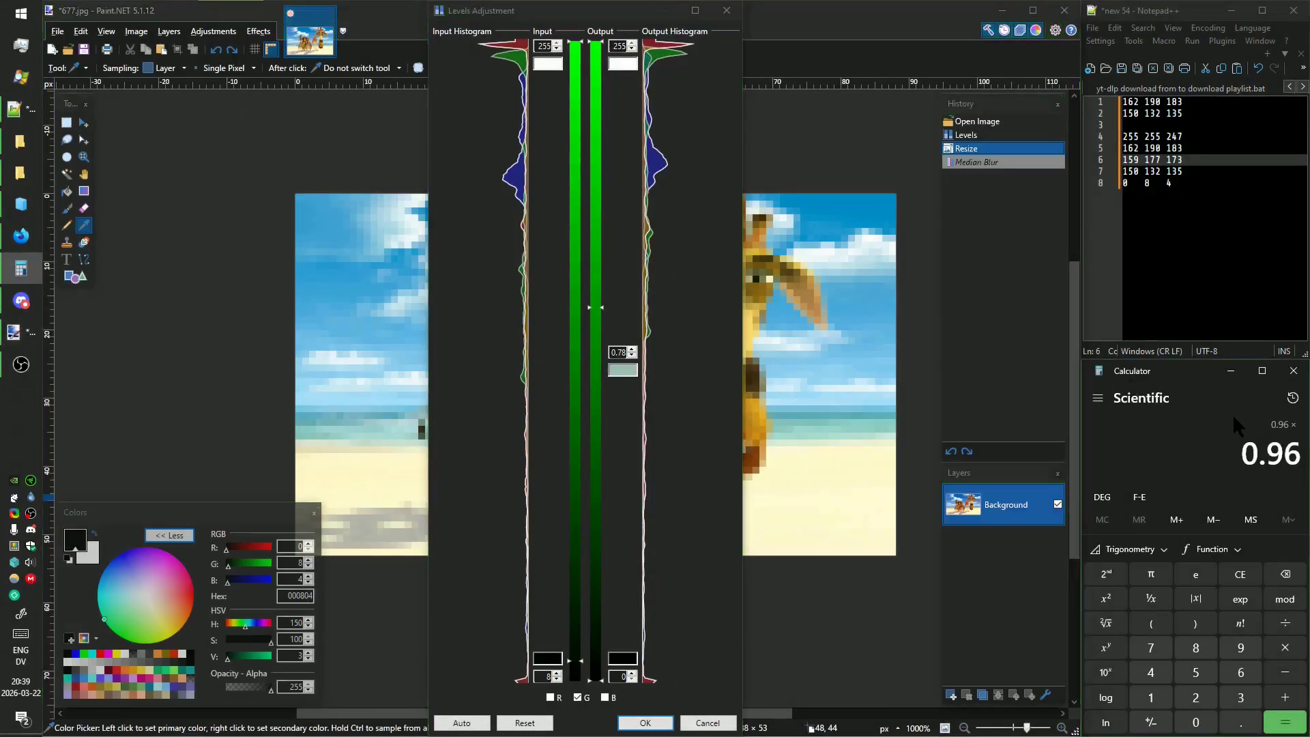
text(0.78*)
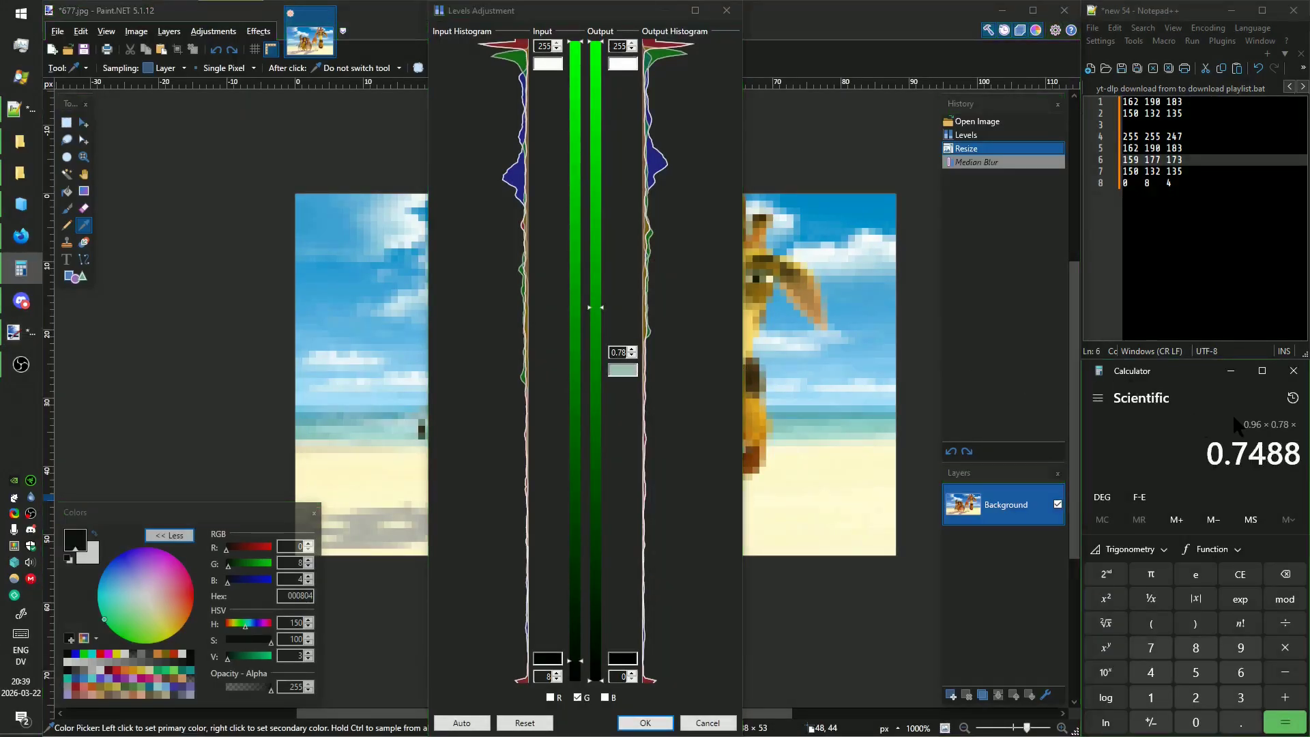
Raise the green output midtone to 1.60 and sample the swatch's colour with the magnifier.
drag(598, 306, 597, 470)
key(ctrl+Print)
key(Escape)
key(ctrl+Print)
key(Escape)
key(ctrl+Print)
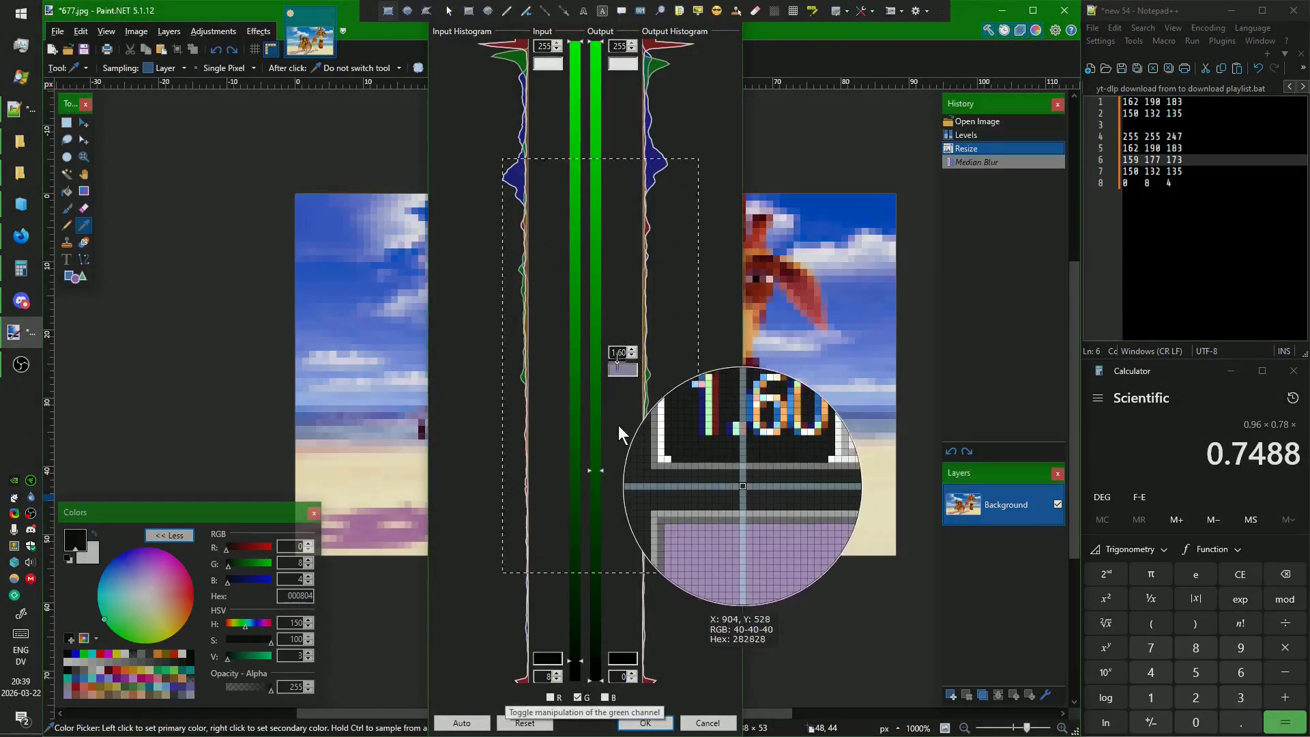
key(Escape)
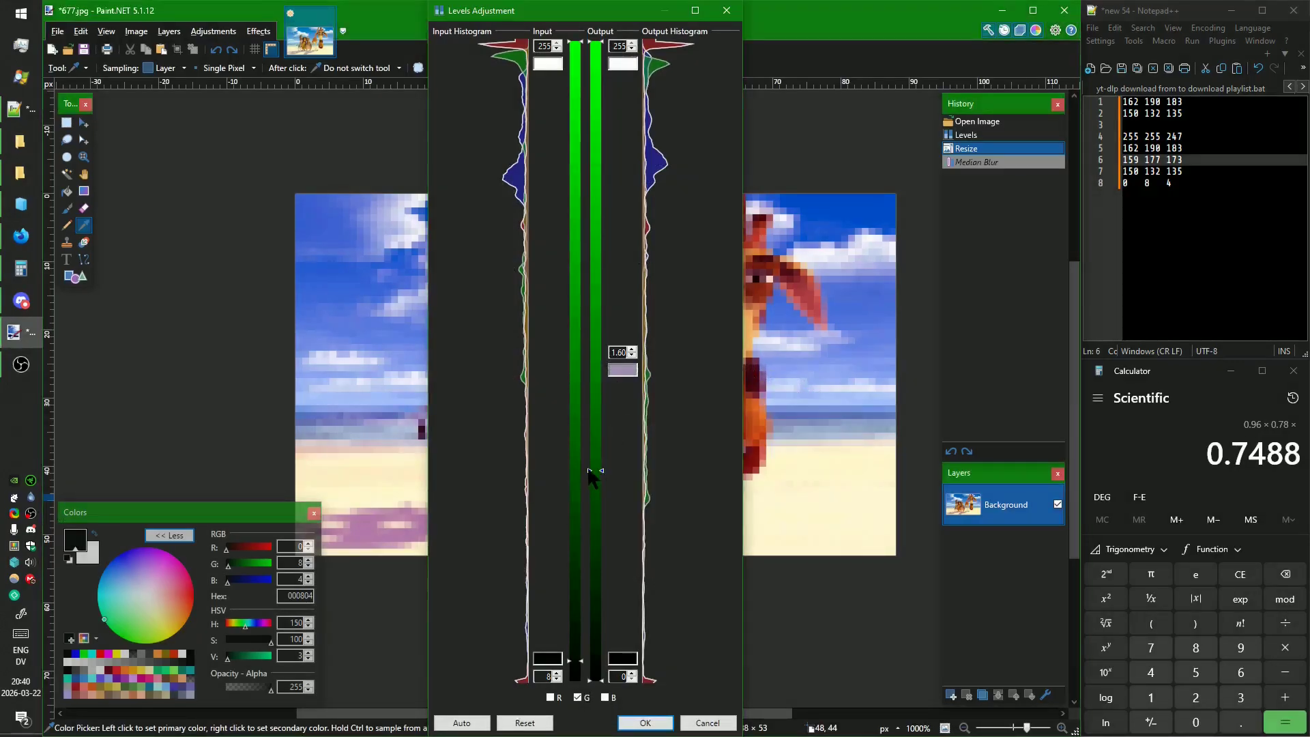
Fine-tune the green output midtone to 1.73 using the swatch's colour, and multiply the calculator's running product by 1.73.
drag(588, 470, 606, 486)
key(ctrl+Print)
key(Escape)
key(ctrl+Print)
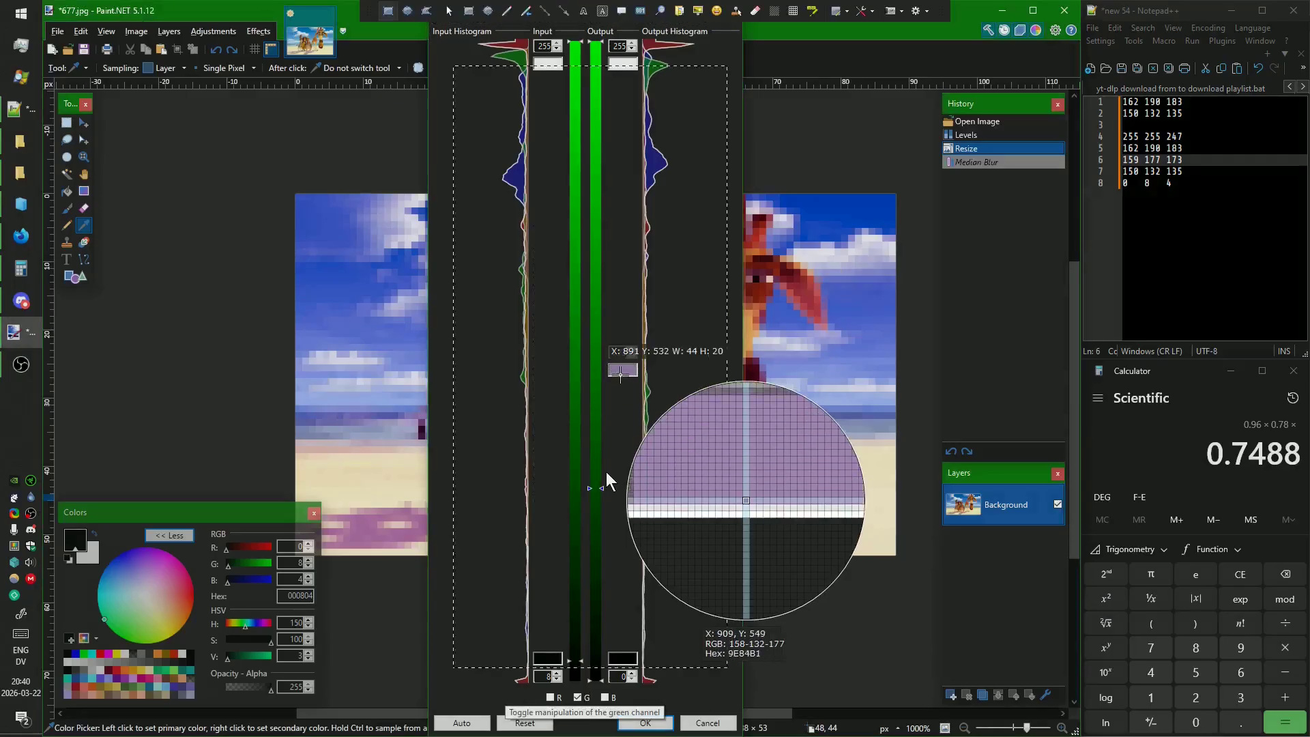
key(Escape)
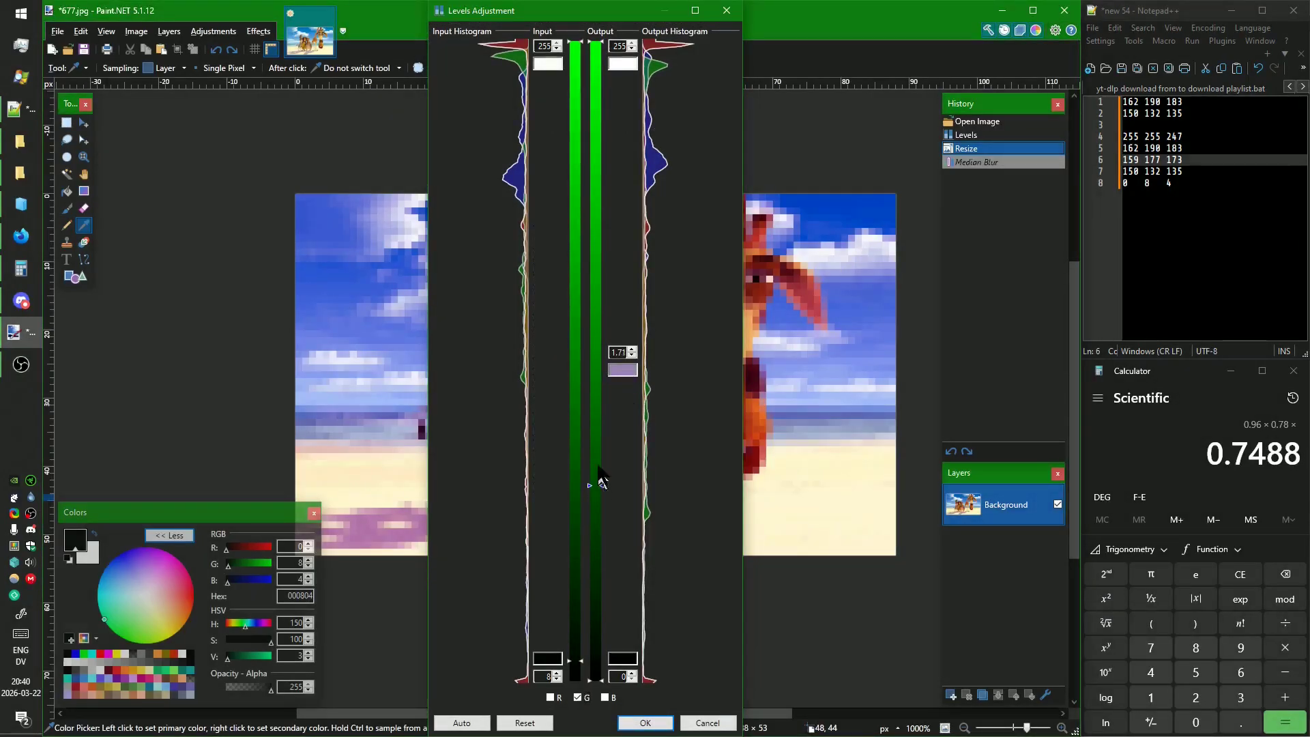
key(ctrl+Print)
key(Escape)
key(ctrl+Print)
key(Escape)
click(1175, 401)
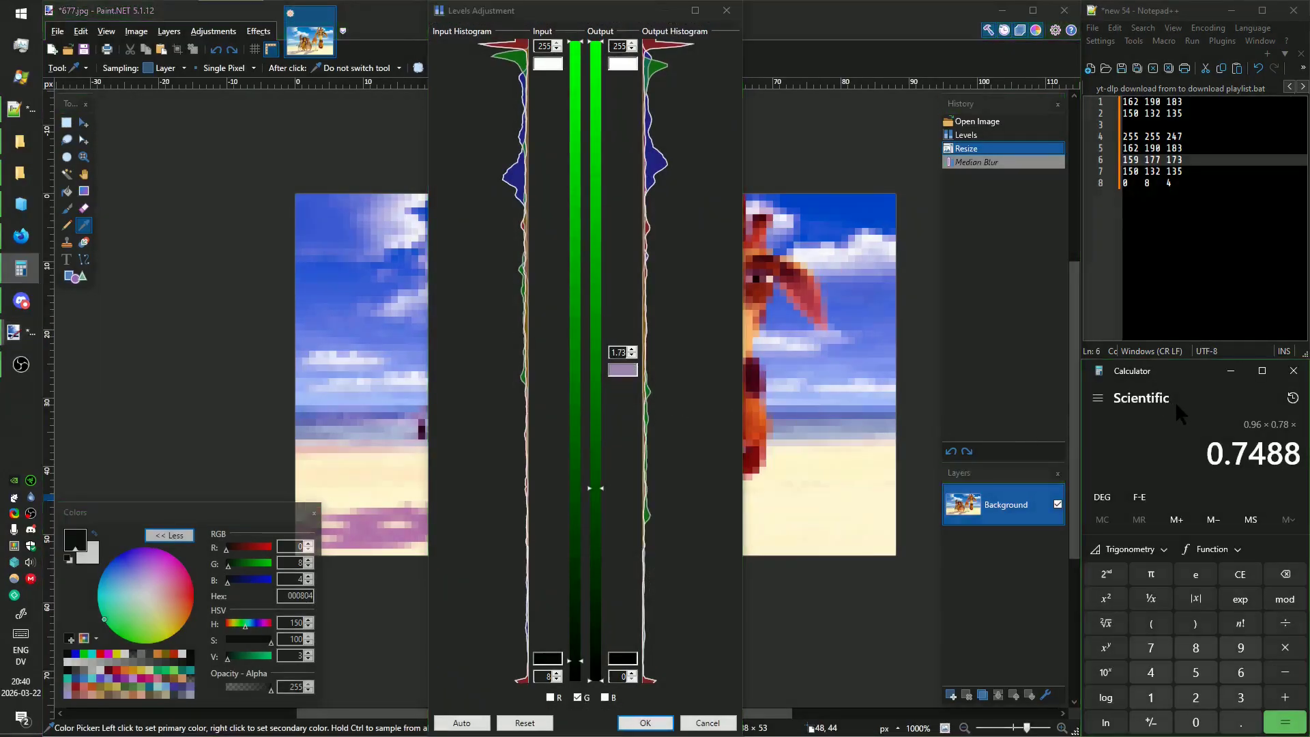
text(1.73)
key(Return)
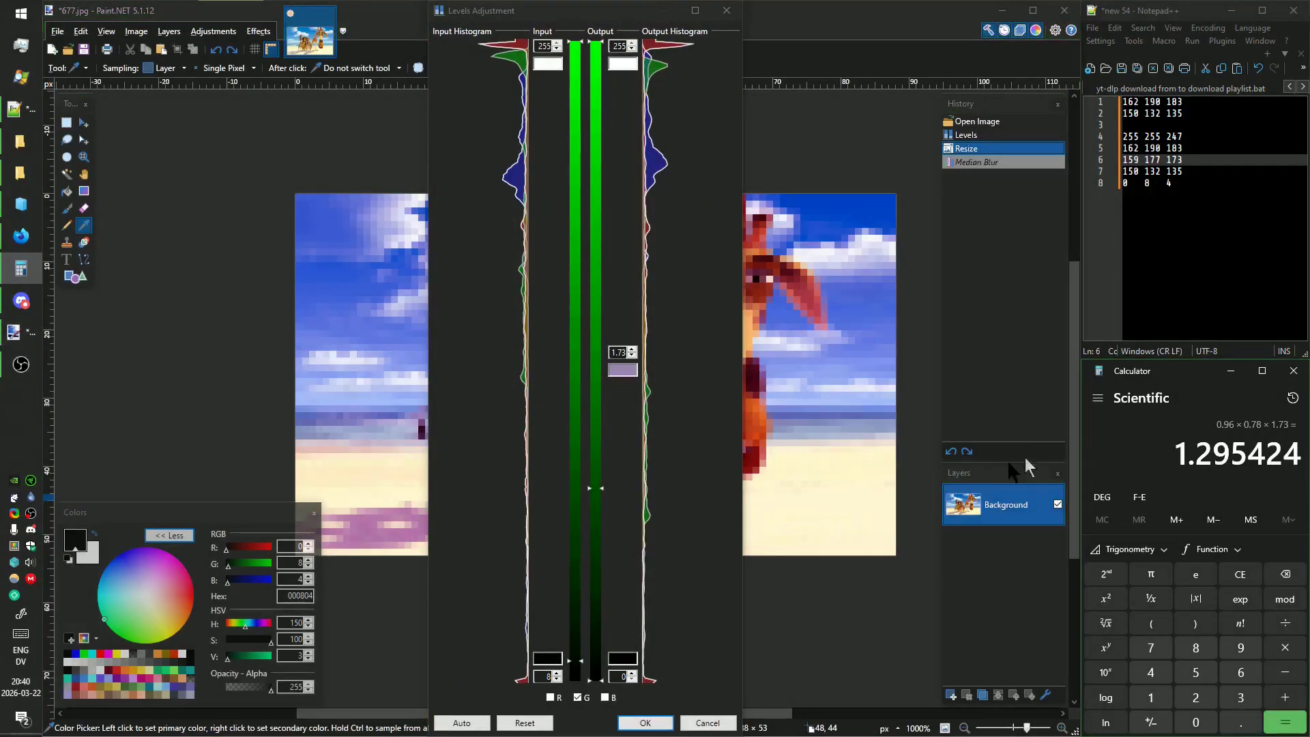
Take the square root of the product twice and set the green output midtone to about 1.06.
double_click(1107, 623)
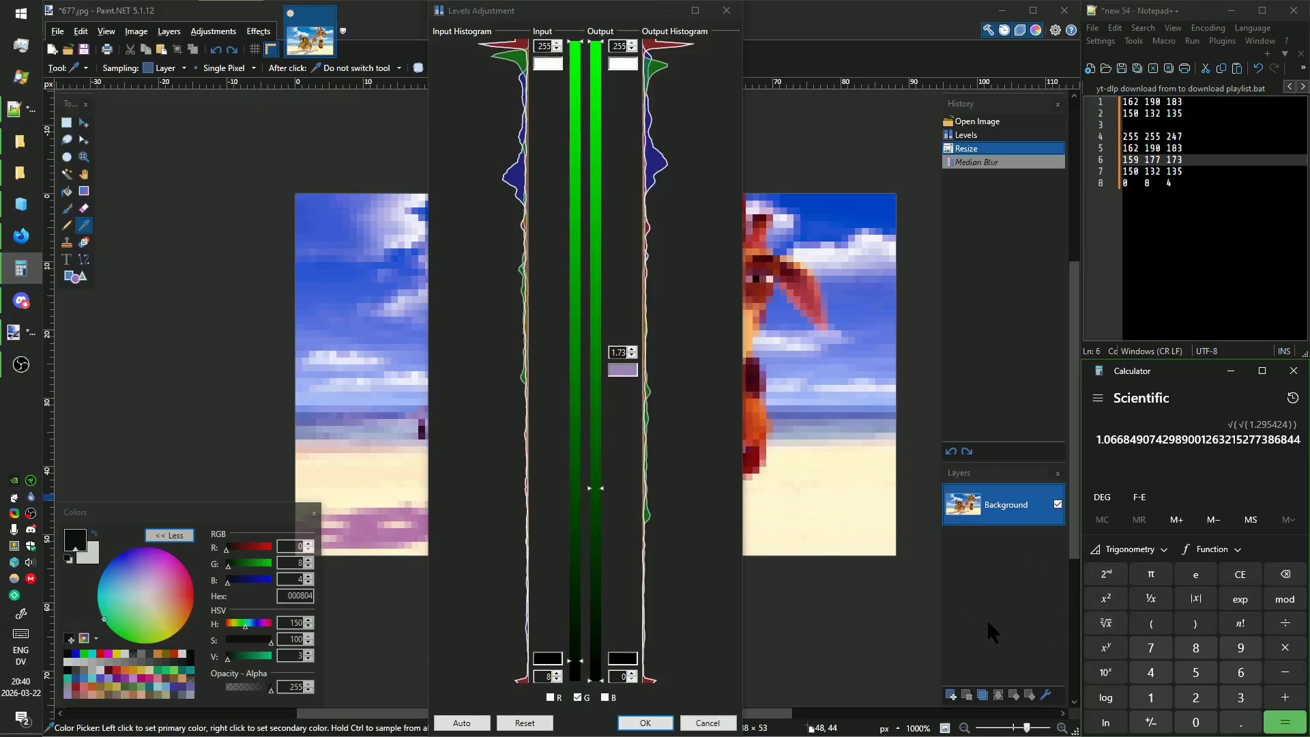
click(1106, 574)
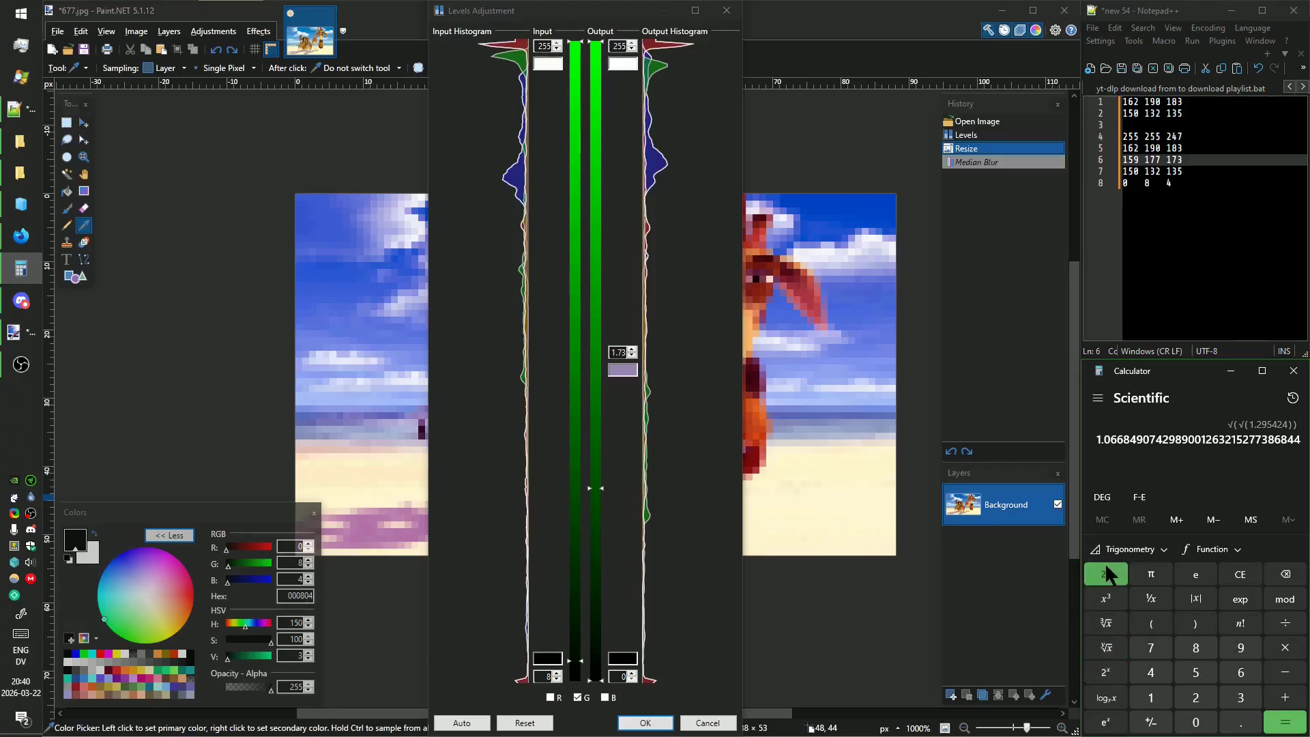
click(1106, 574)
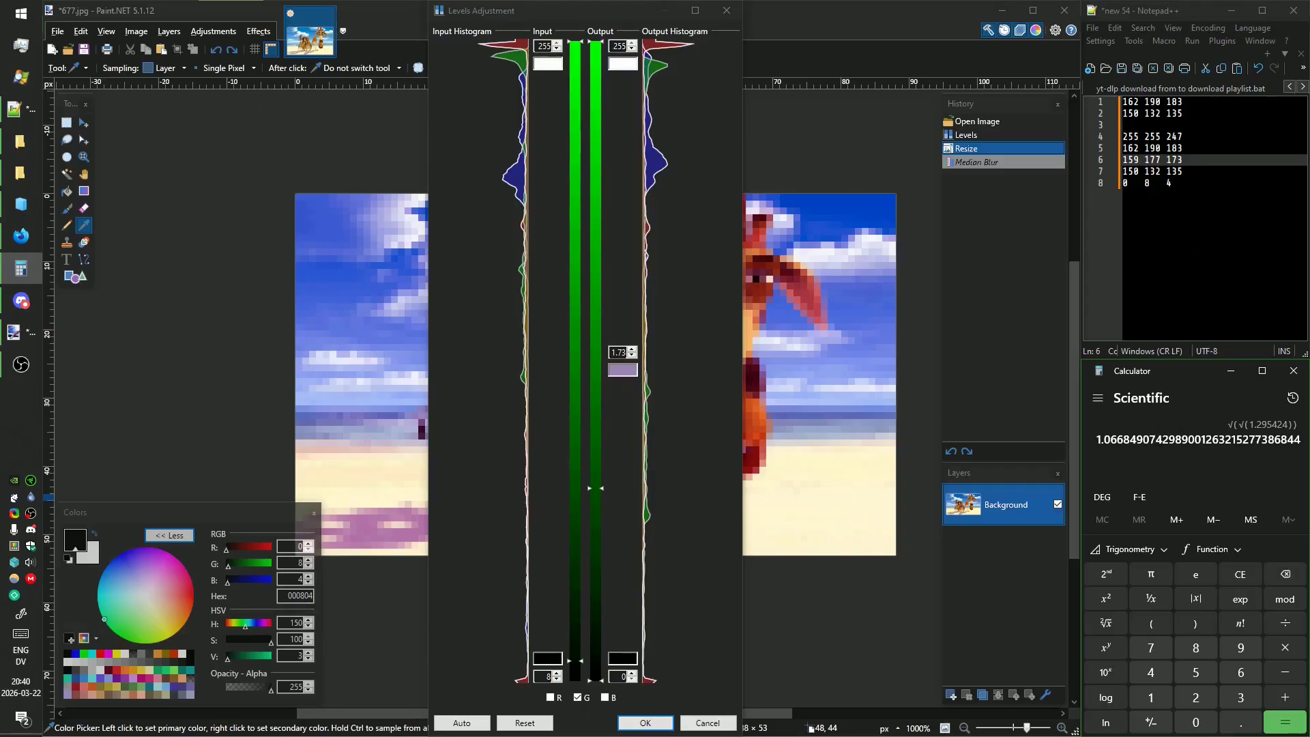
drag(601, 487, 609, 377)
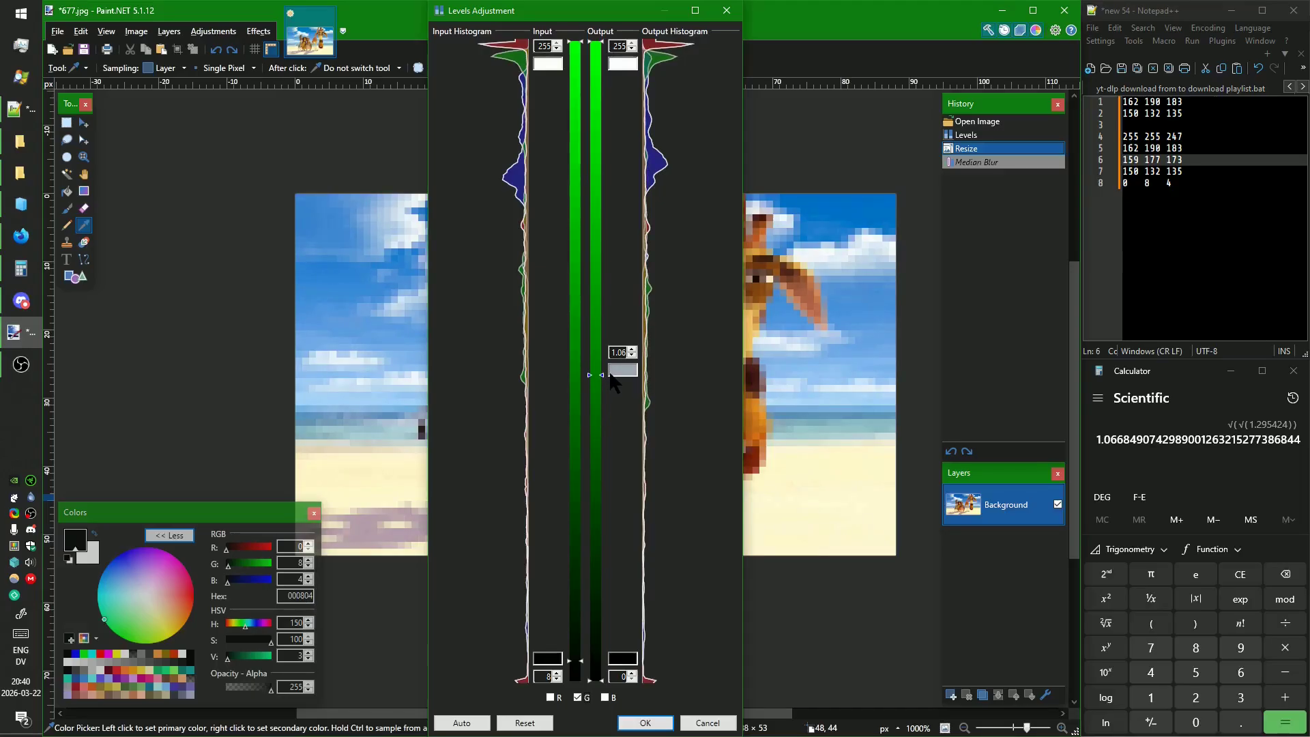
drag(609, 374, 601, 374)
Limit Levels to the blue channel and raise its output midtone to 1.03, sampling the swatch's colour before and after.
click(577, 697)
click(605, 697)
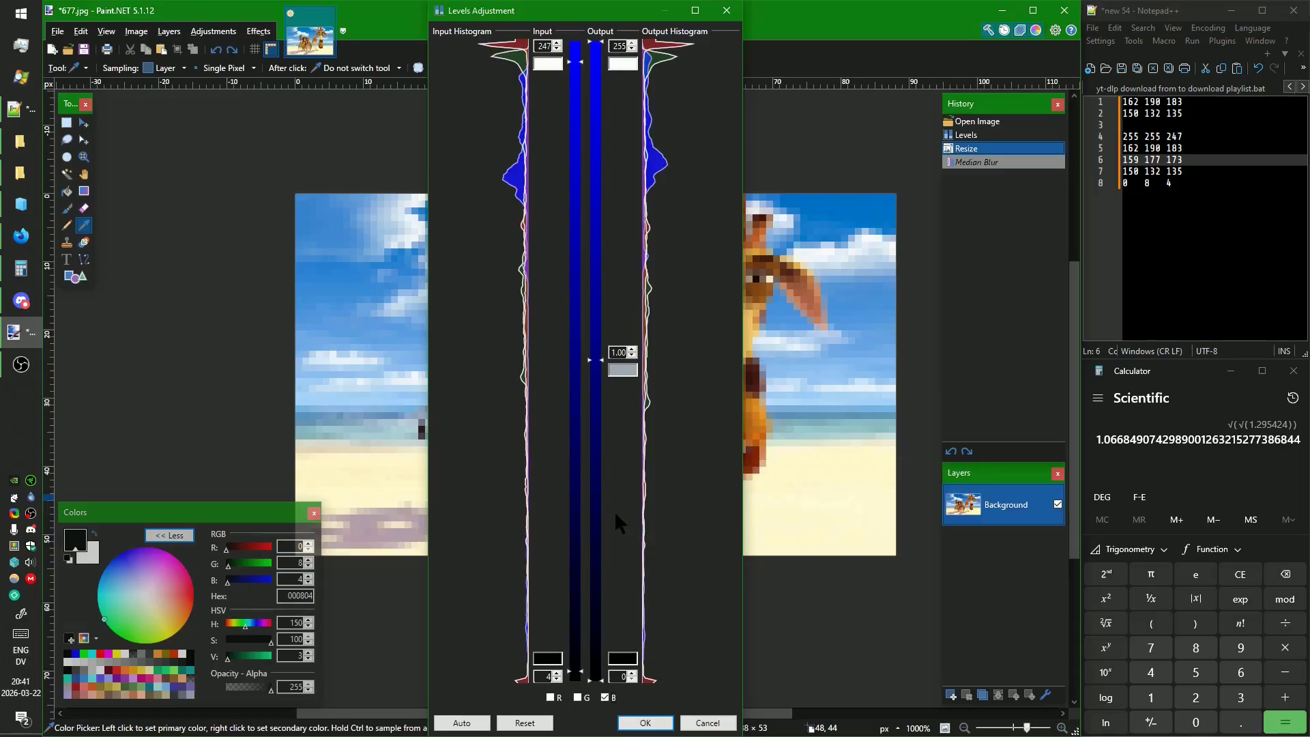
key(ctrl+Print)
click(617, 374)
key(ctrl+Print)
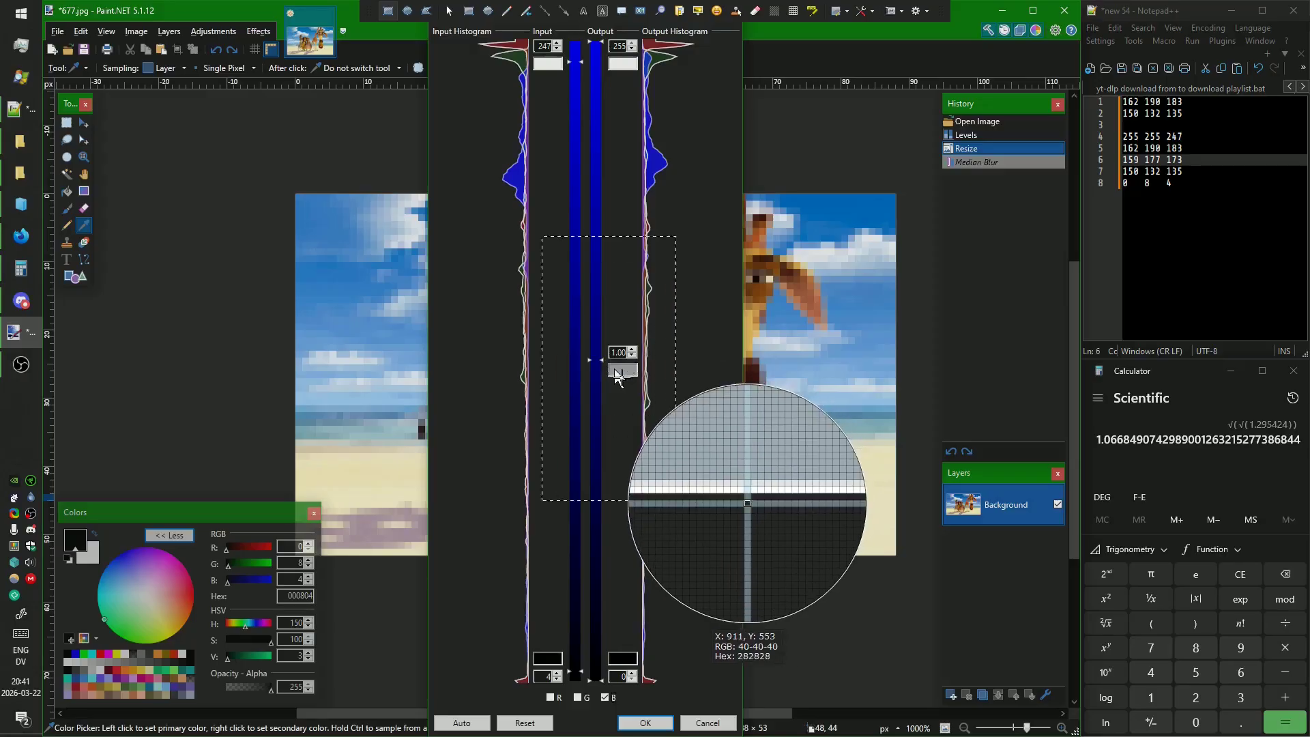
key(Escape)
drag(601, 360, 602, 367)
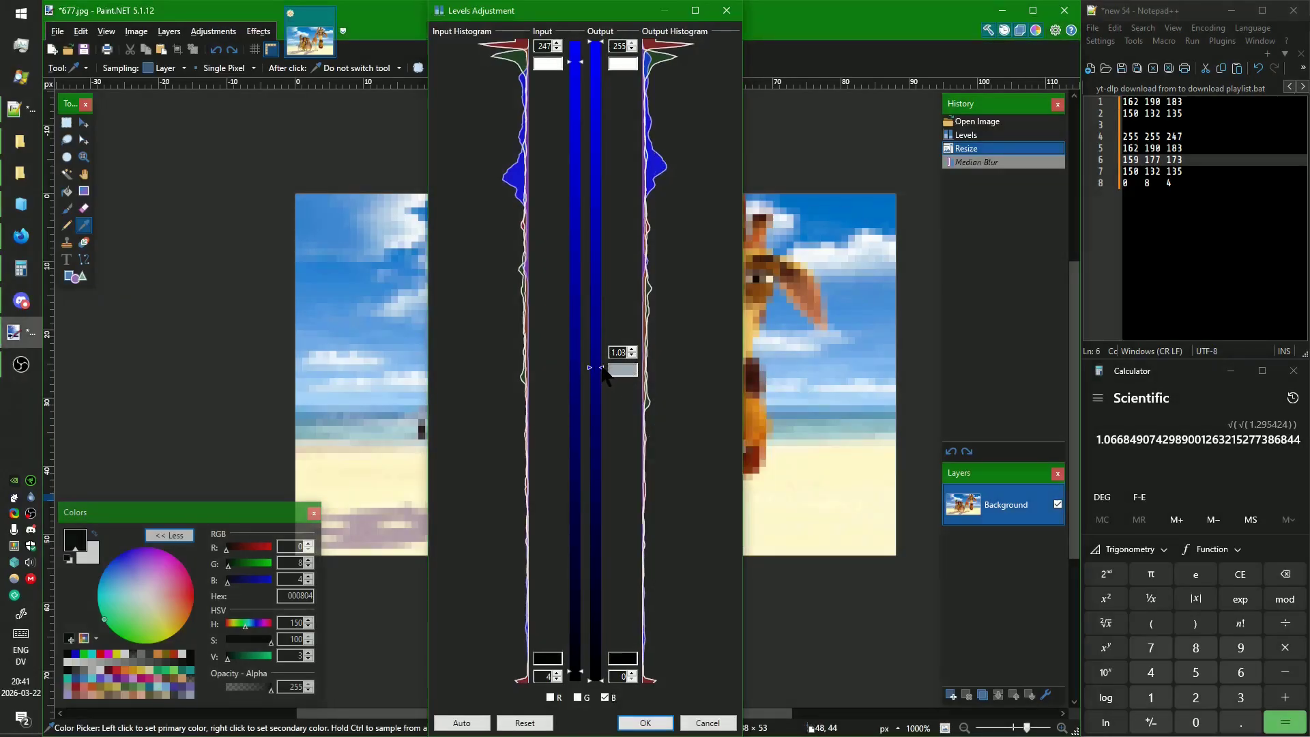
key(ctrl+Print)
key(Escape)
key(Print)
key(Escape)
Tune the blue output midtone to 1.06 using the swatch's colour, clear the calculator and enter 1.06 as the first factor.
drag(600, 371, 598, 374)
key(Print)
key(Escape)
key(Print)
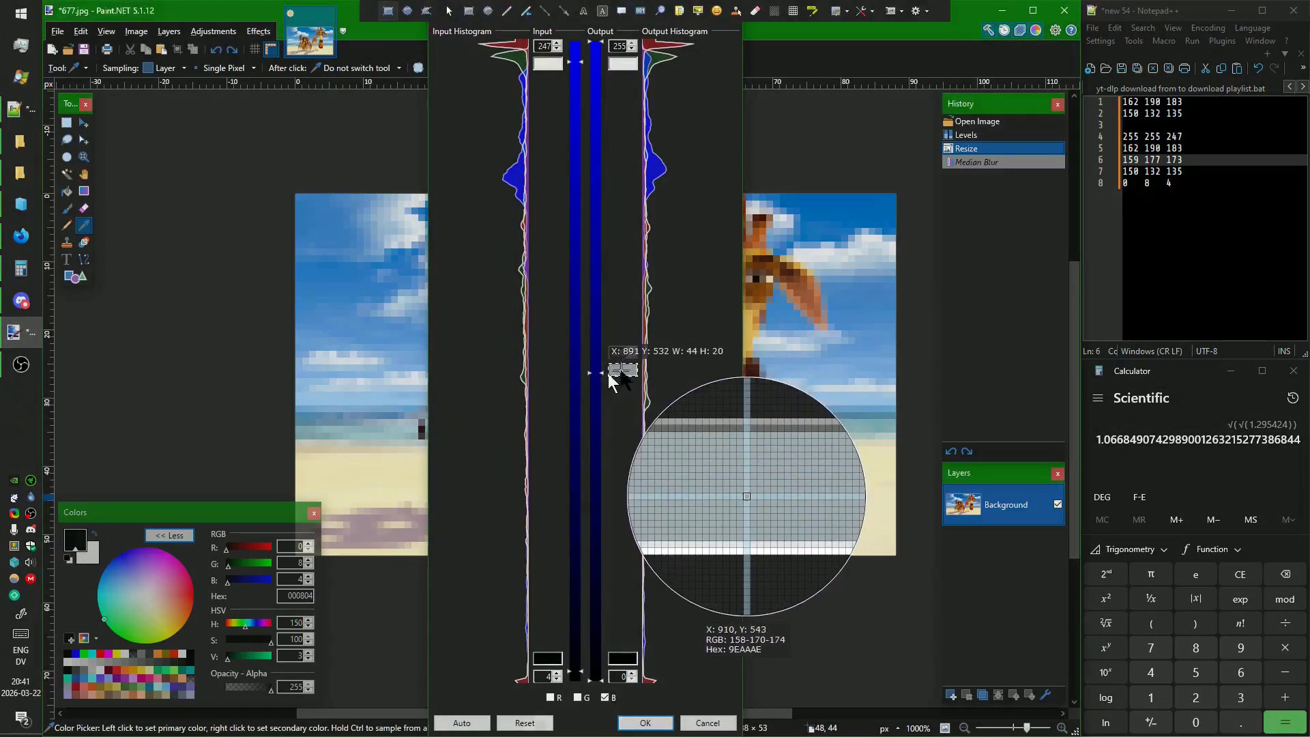
key(Escape)
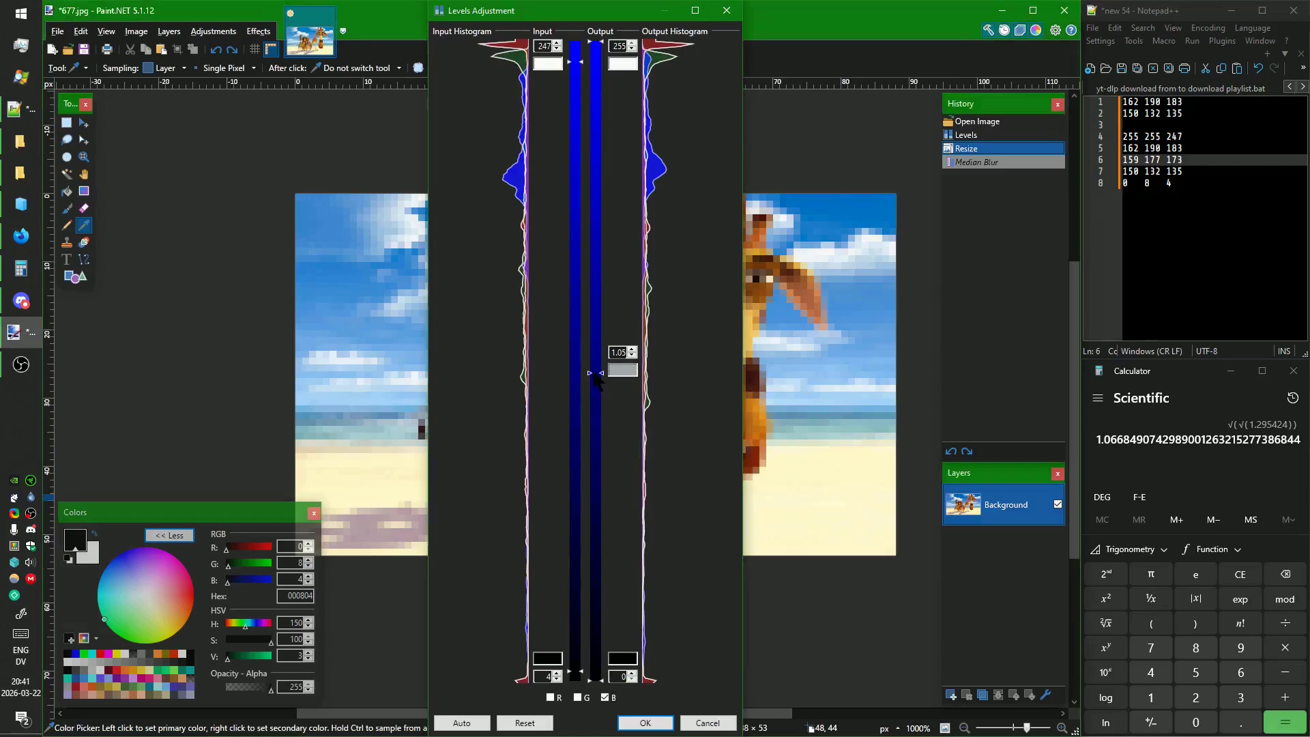
drag(592, 373, 593, 375)
click(1241, 574)
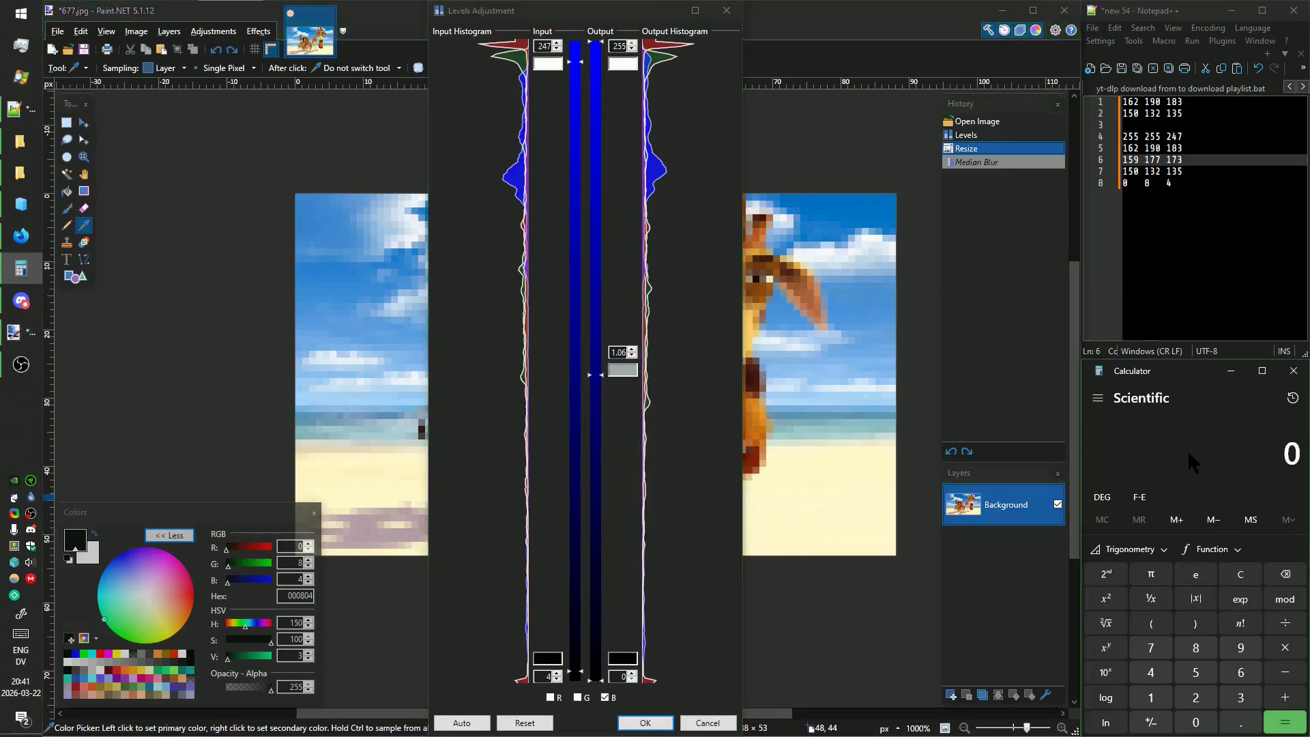
text(1.06*)
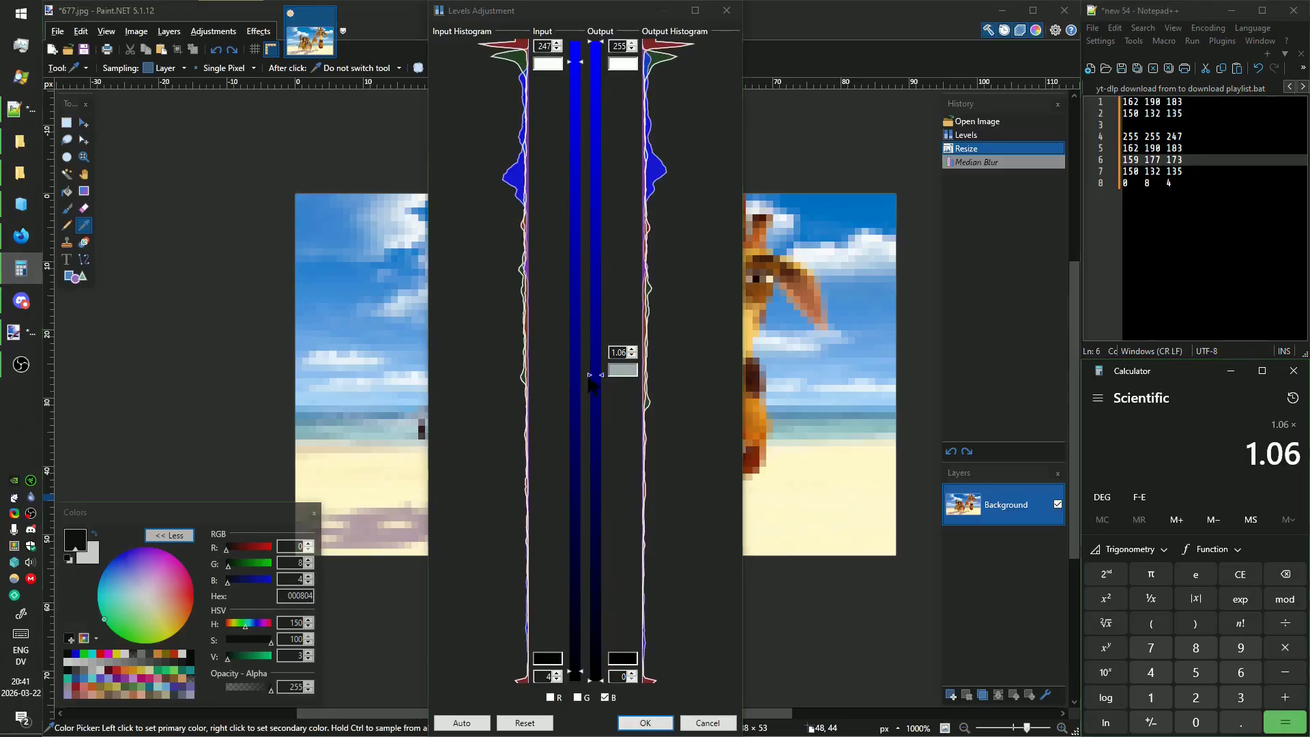
Raise the blue output midtone to 1.55 and then further towards the darker target, sampling the swatch's colour at each setting.
drag(590, 376, 620, 462)
key(ctrl+Print)
key(Escape)
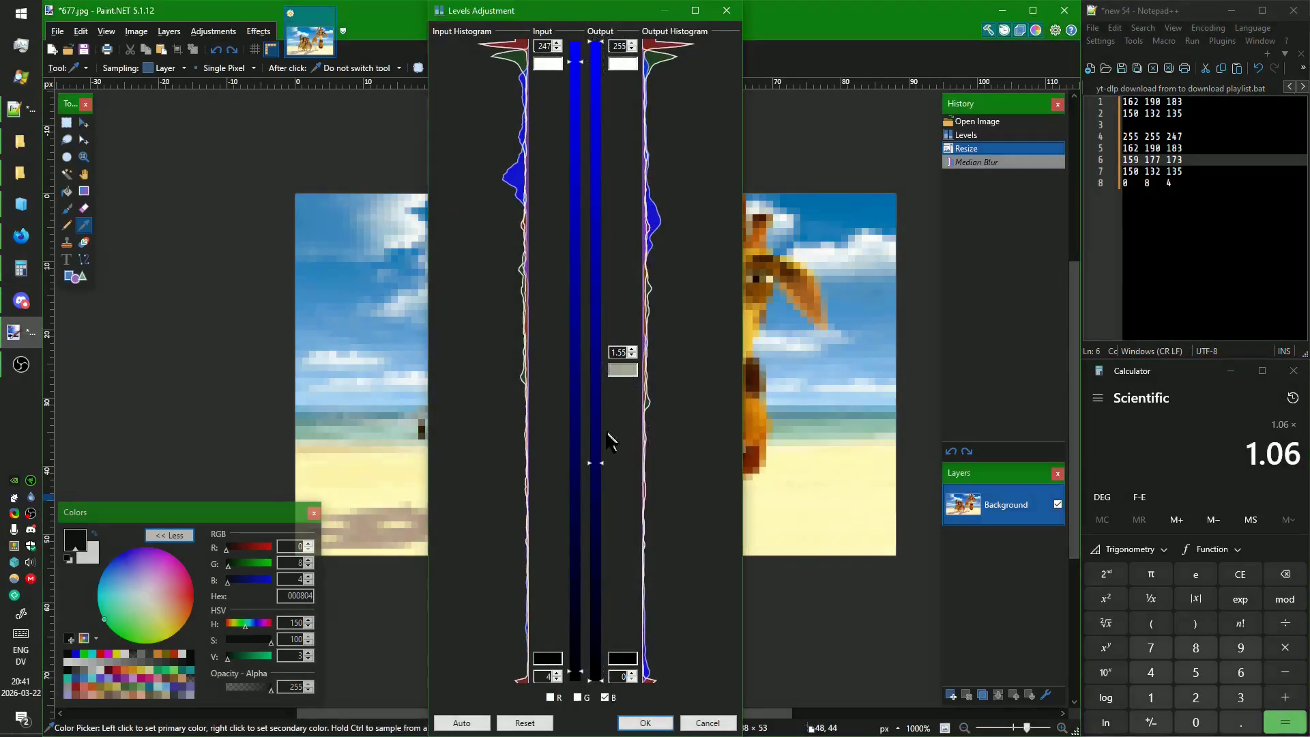
drag(601, 473, 601, 490)
key(ctrl+Print)
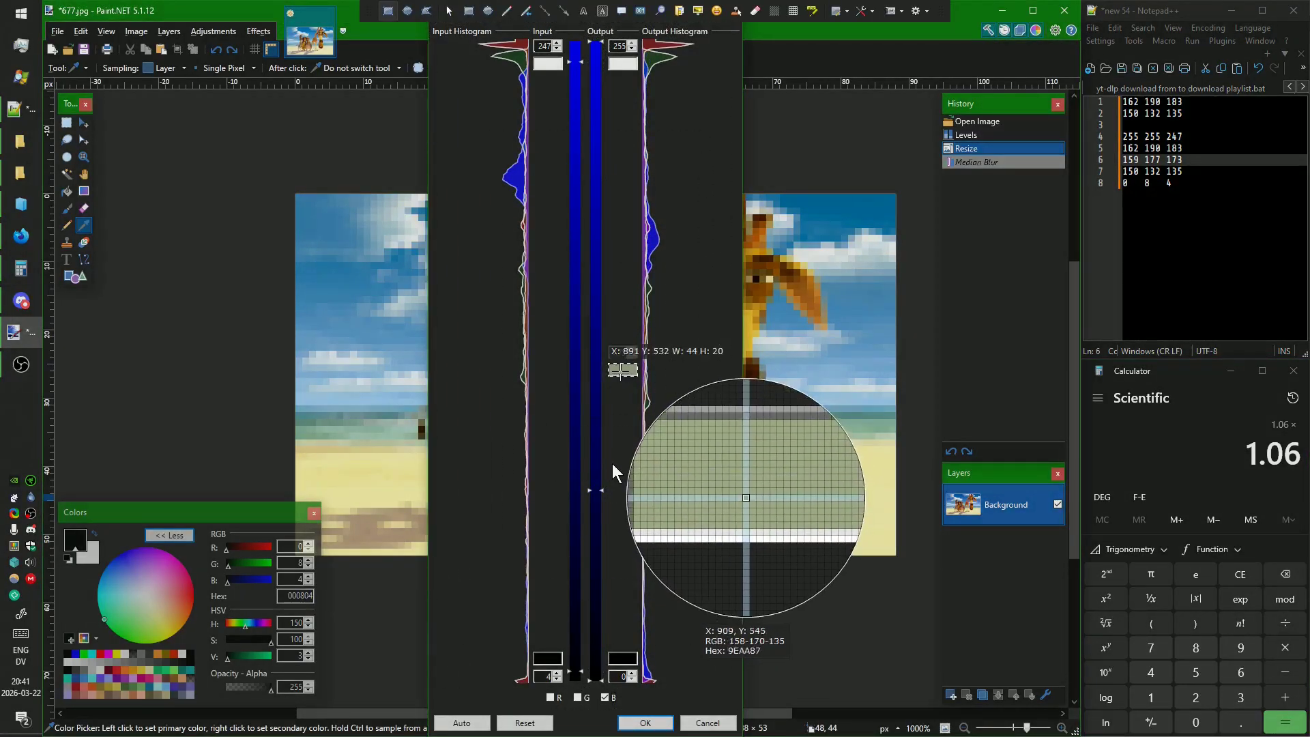
key(Escape)
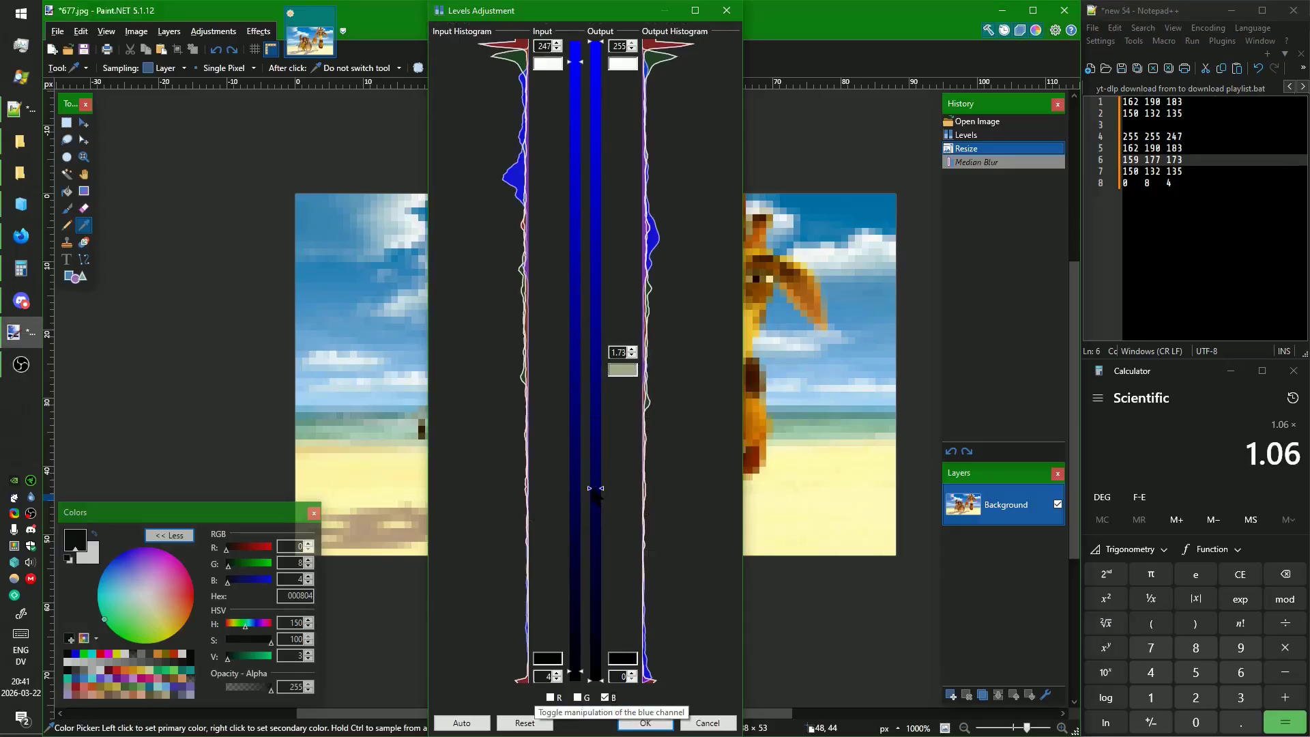
Settle the blue output midtone at 1.75 using the swatch's colour and multiply the calculator's 1.06 by 1.75.
key(ctrl+Print)
key(Escape)
key(Print)
click(618, 414)
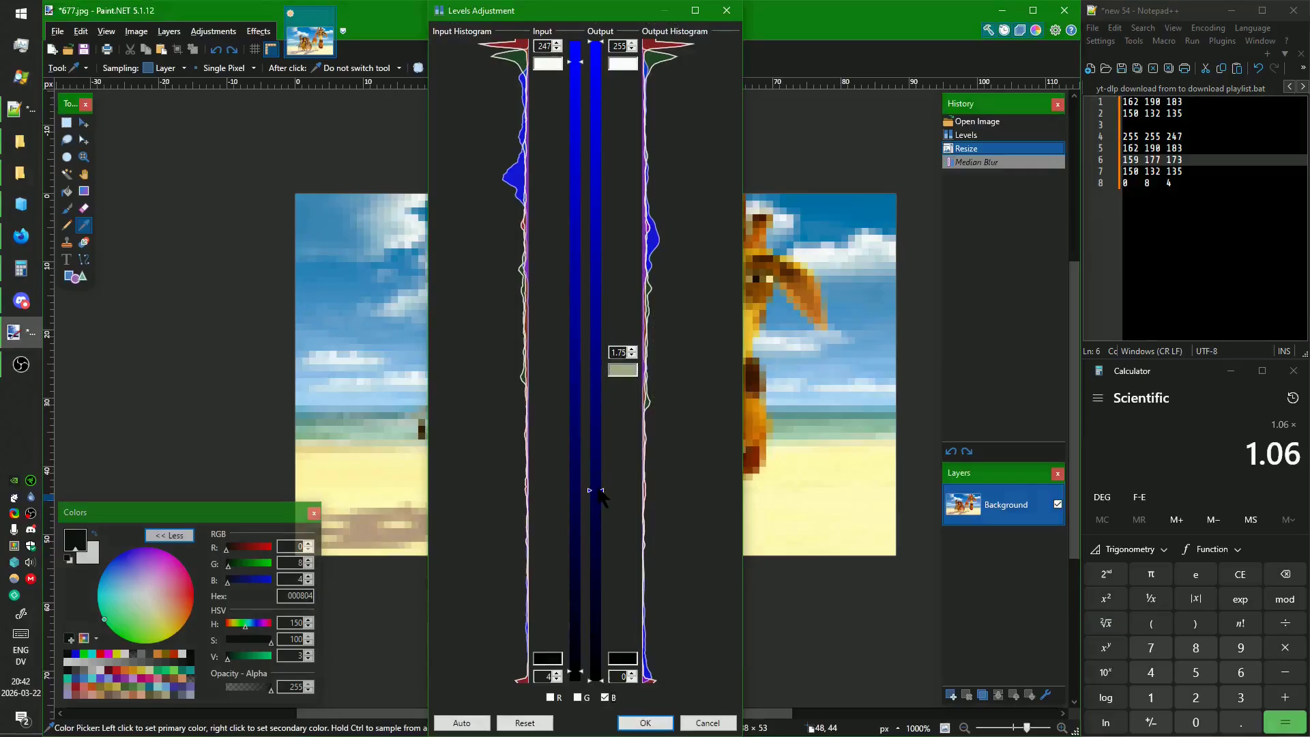
key(Print)
click(632, 371)
click(1231, 398)
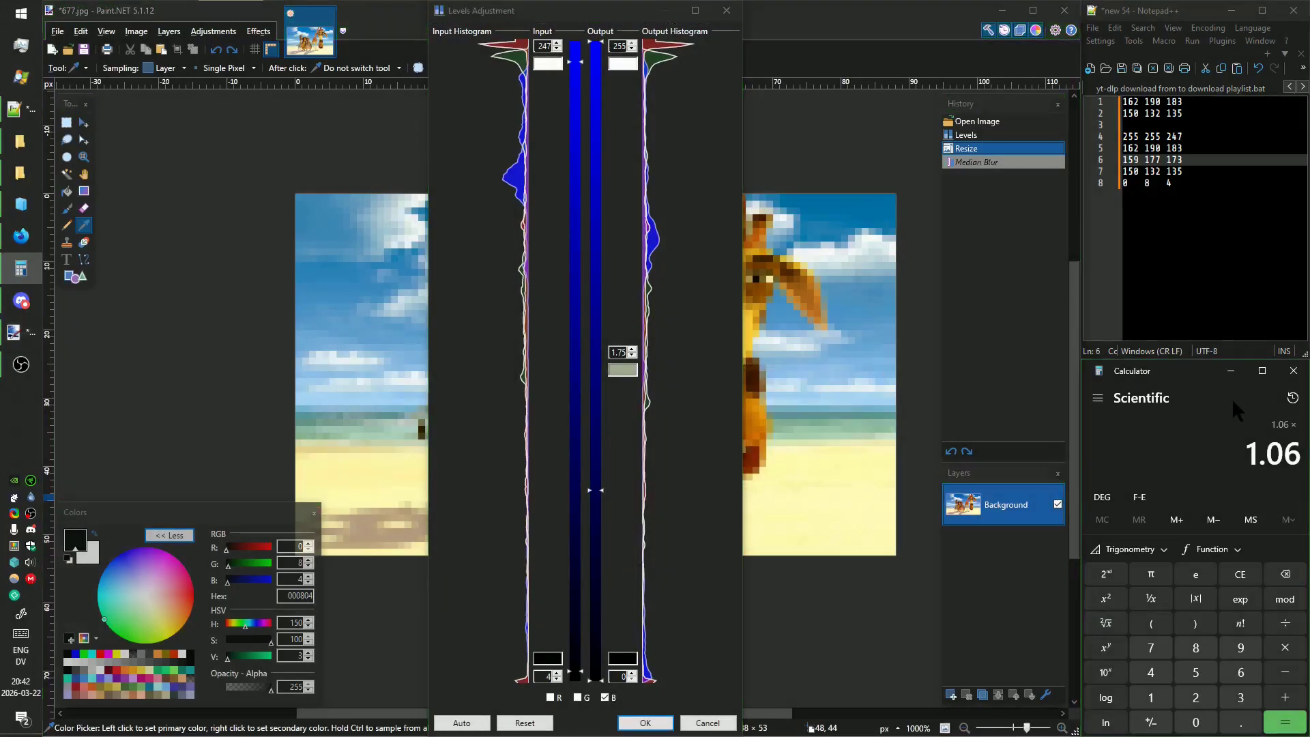
text(1.75*)
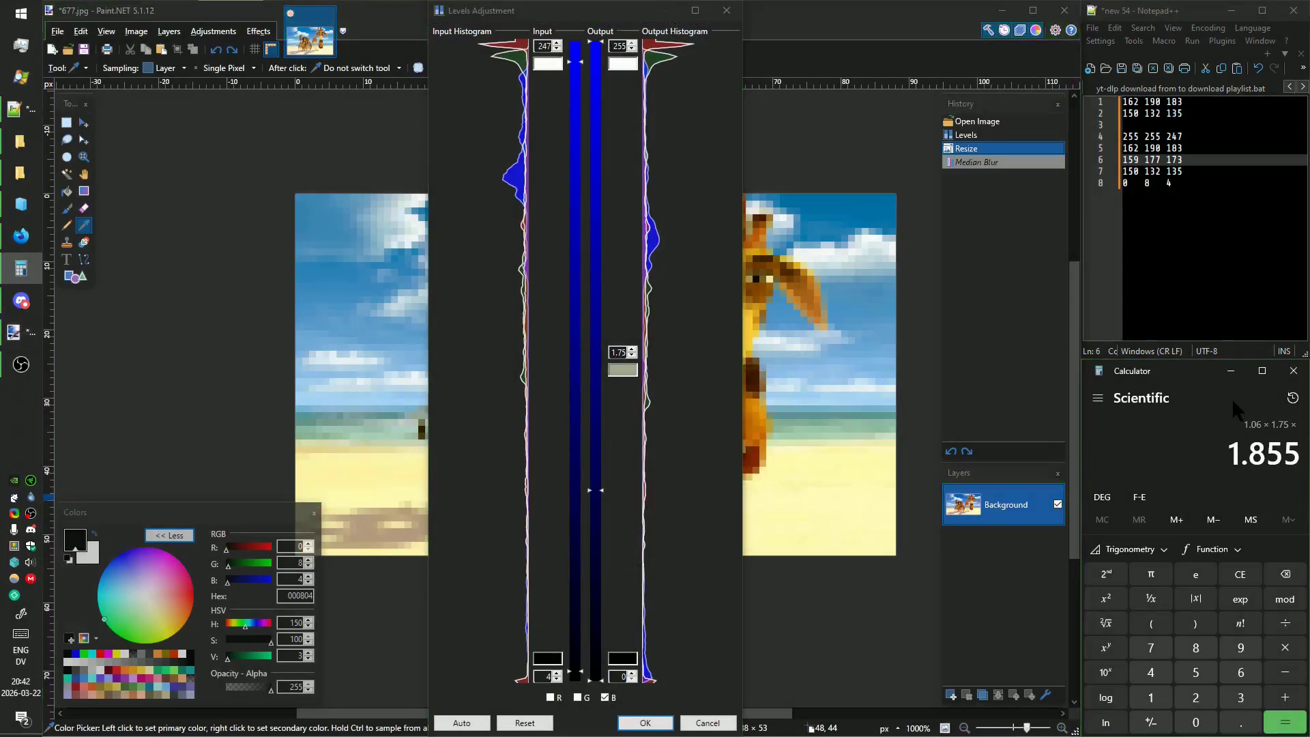
Lower the blue output midtone to 0.93 and 0.92 while sampling the swatch's colour, and multiply the running product by 0.92.
drag(596, 489, 598, 345)
key(Print)
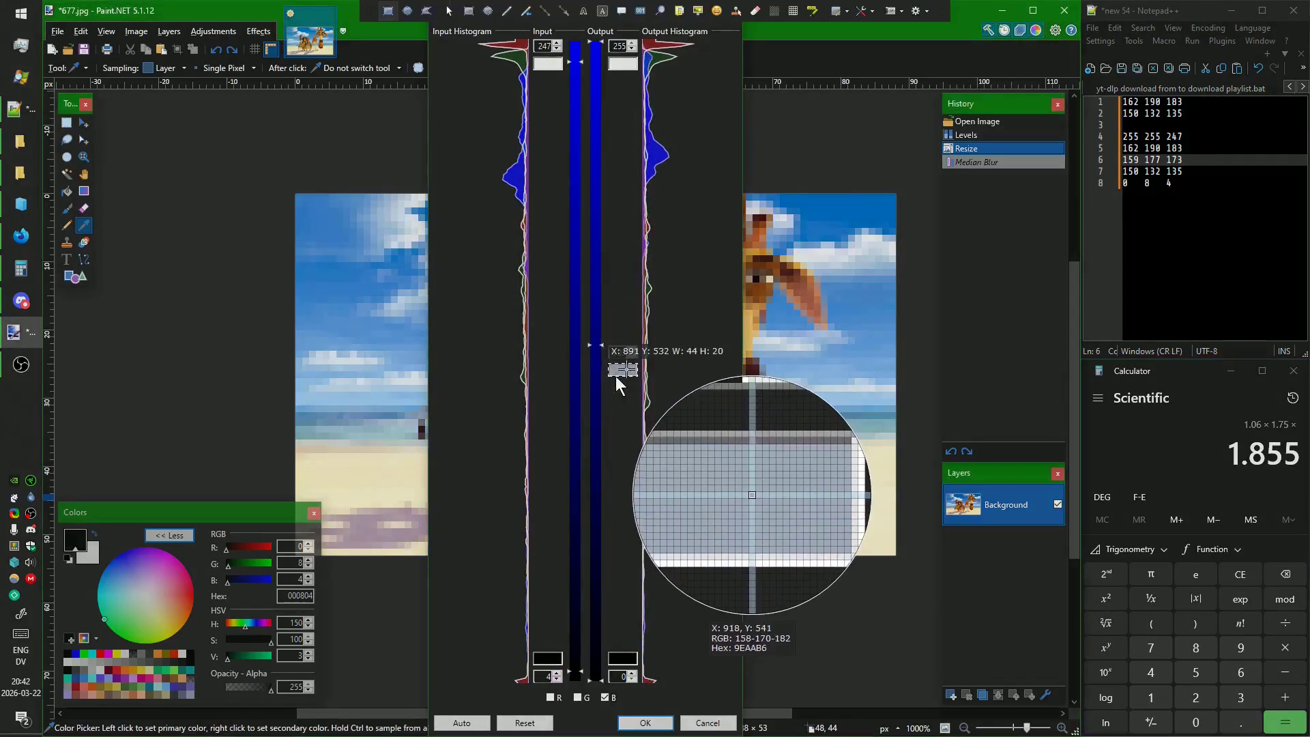
click(616, 375)
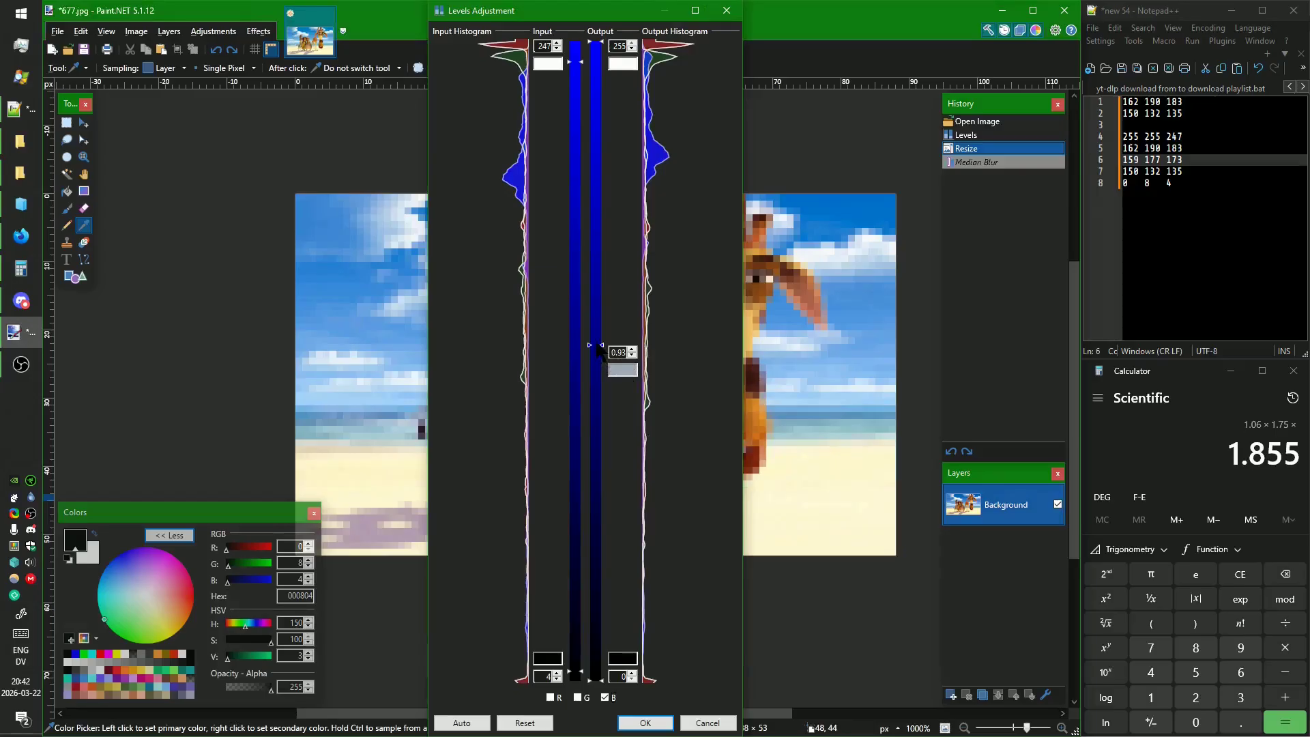
key(Print)
click(612, 367)
key(Print)
click(614, 355)
click(1160, 443)
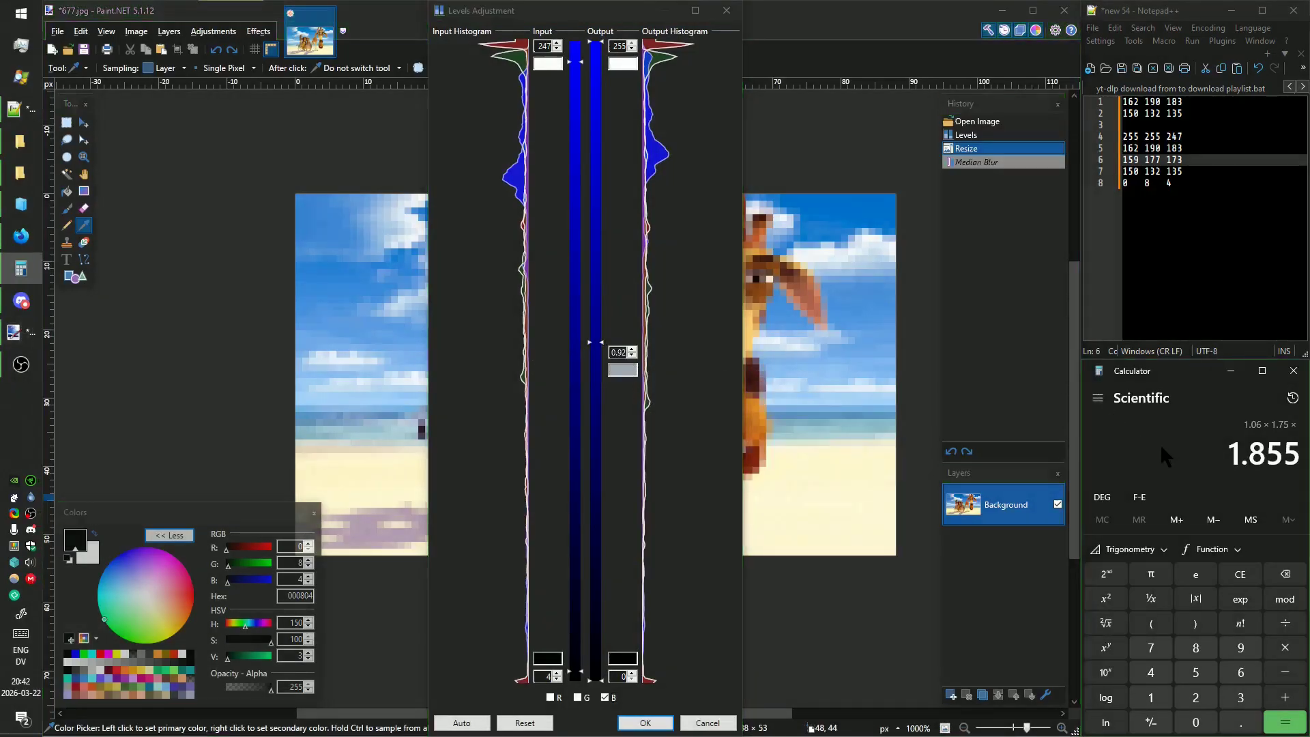
text(0.92)
key(Return)
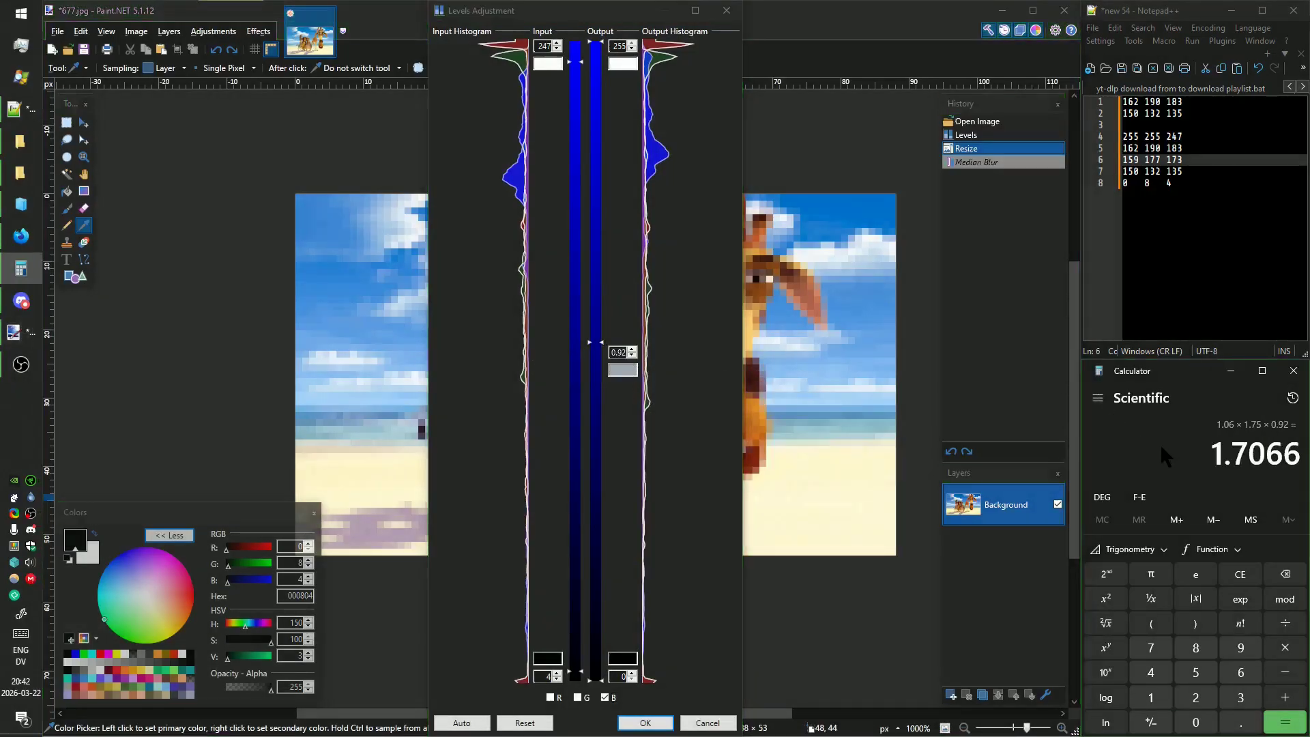
Take the square root of the product twice, set the blue output midtone to 1.14 and apply the Levels adjustment.
double_click(1109, 623)
drag(588, 343, 612, 385)
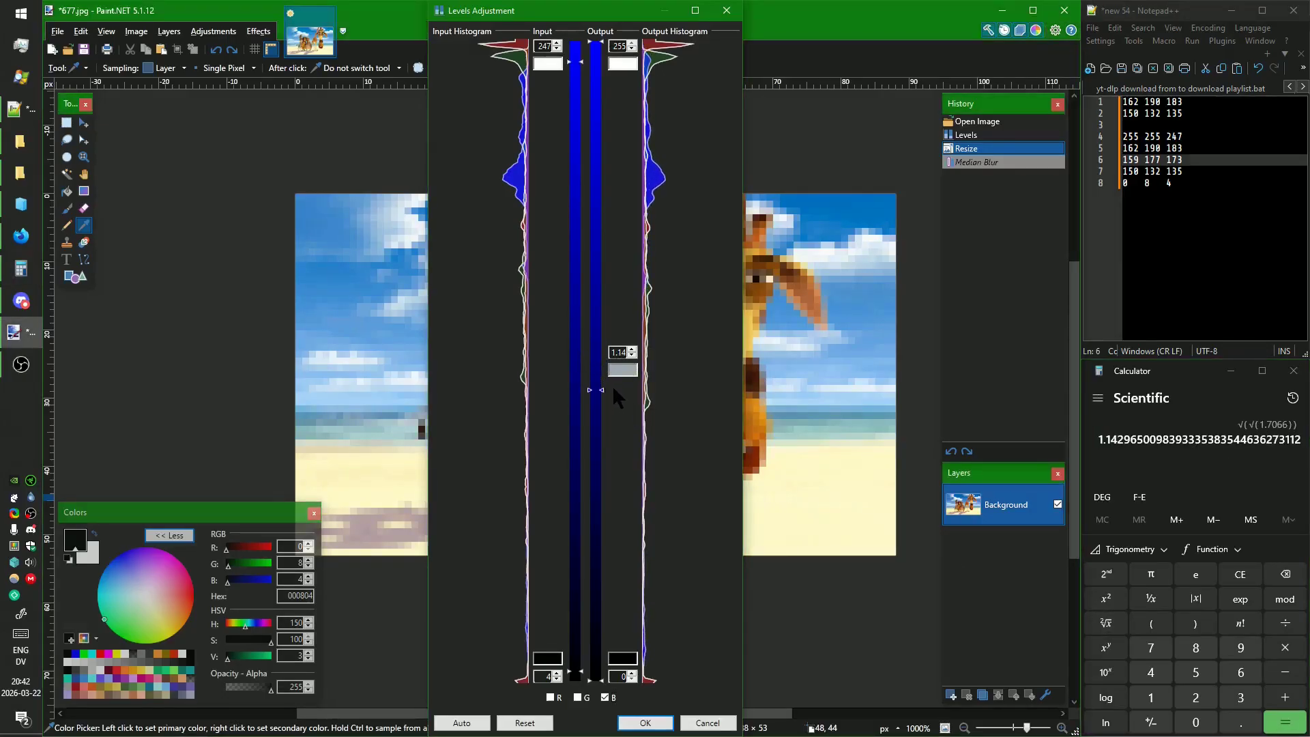
click(645, 723)
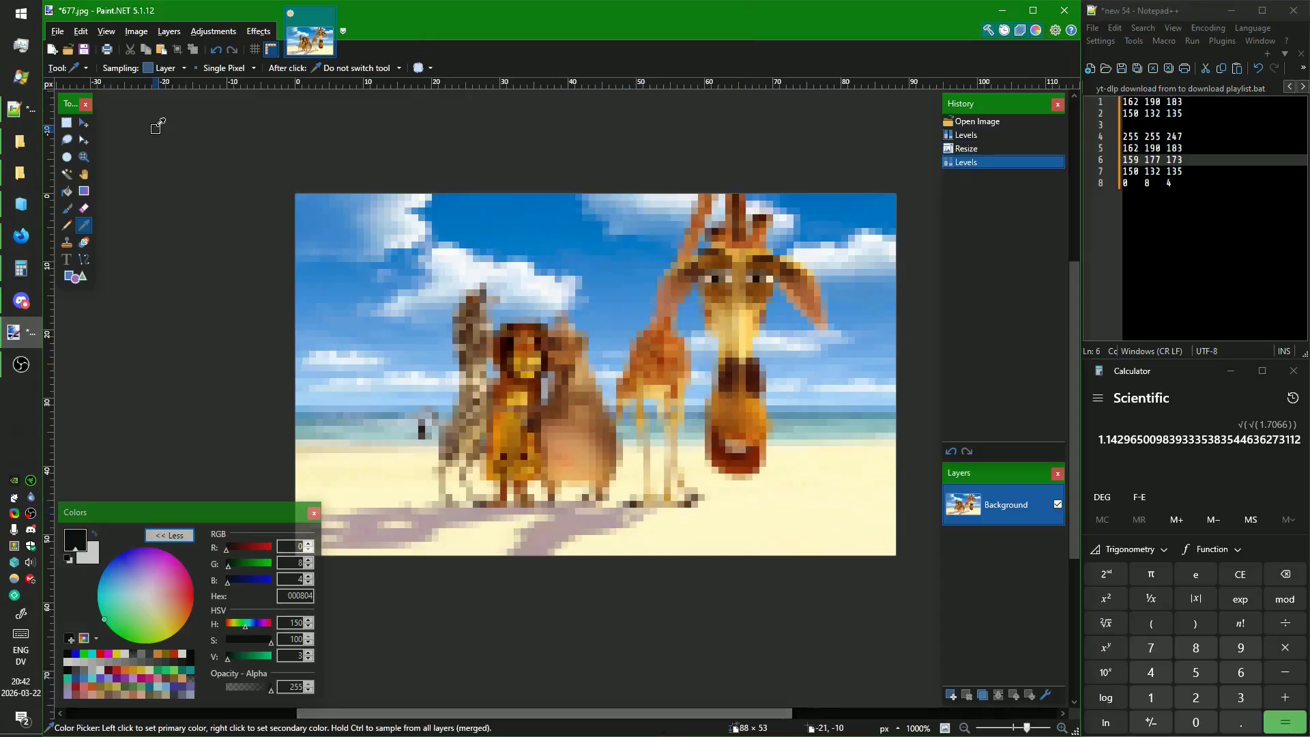
Save the adjusted image as the PNG file "677 88x53 150-132-135.png" in the wplace stuff folder with the default PNG settings.
click(58, 32)
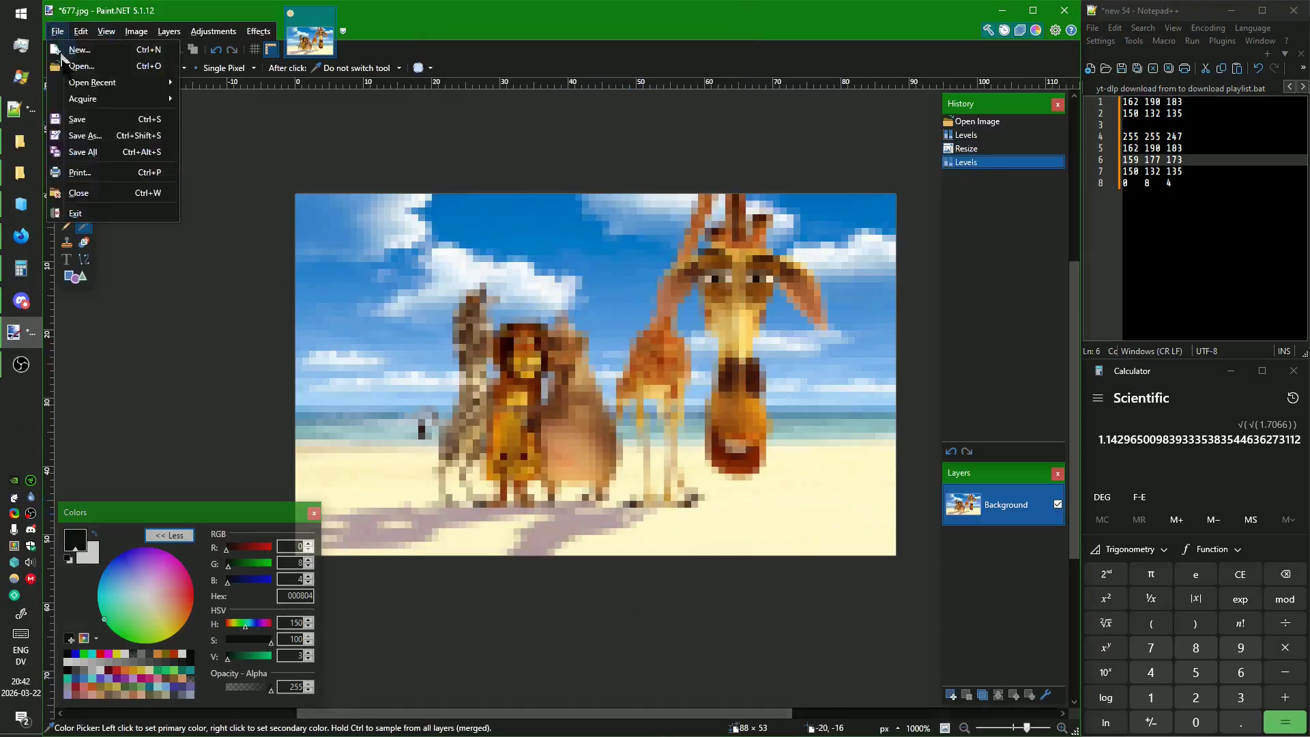
click(87, 141)
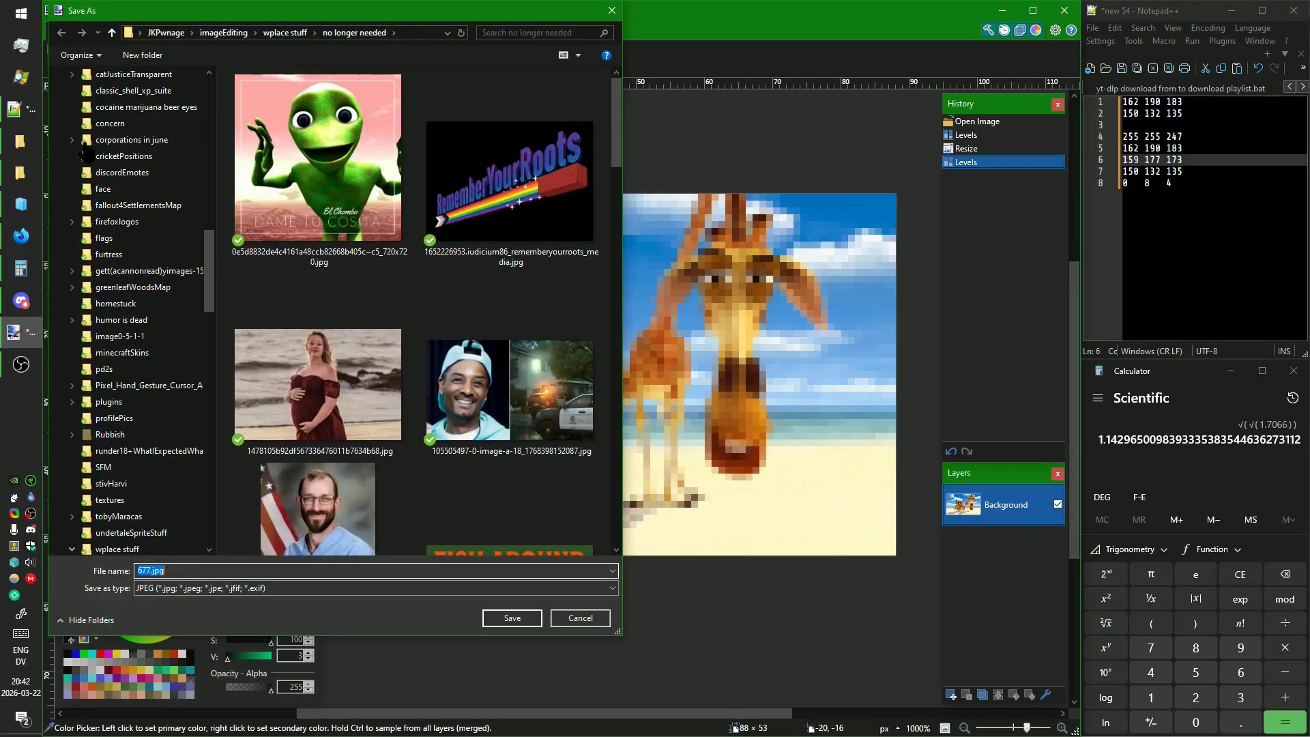
click(285, 32)
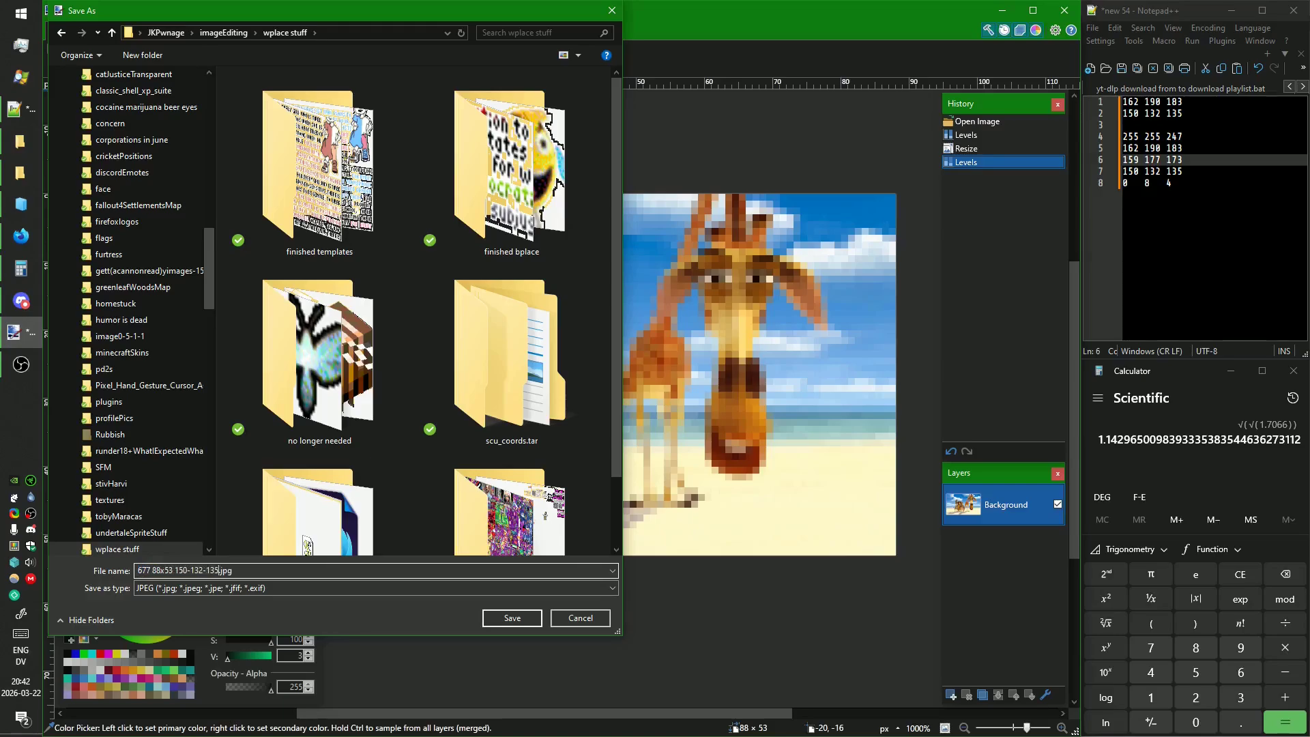
click(363, 587)
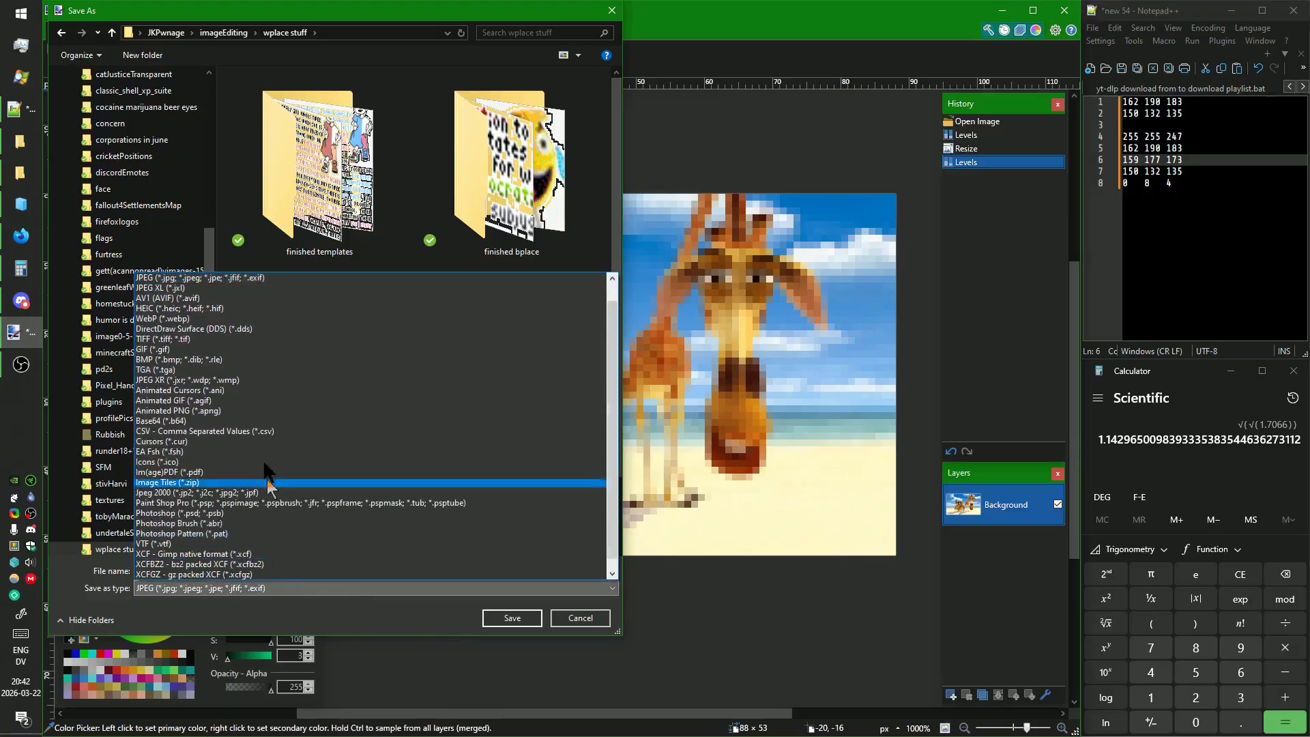
click(212, 308)
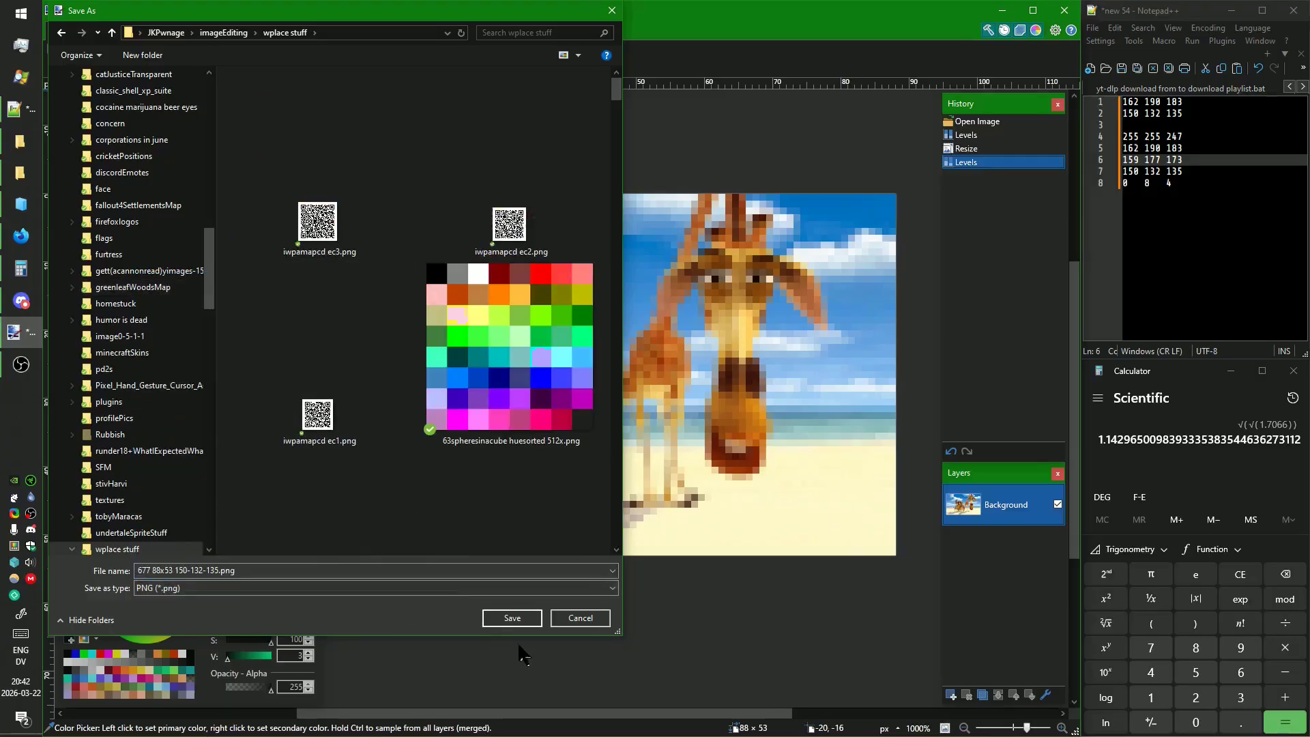
click(512, 617)
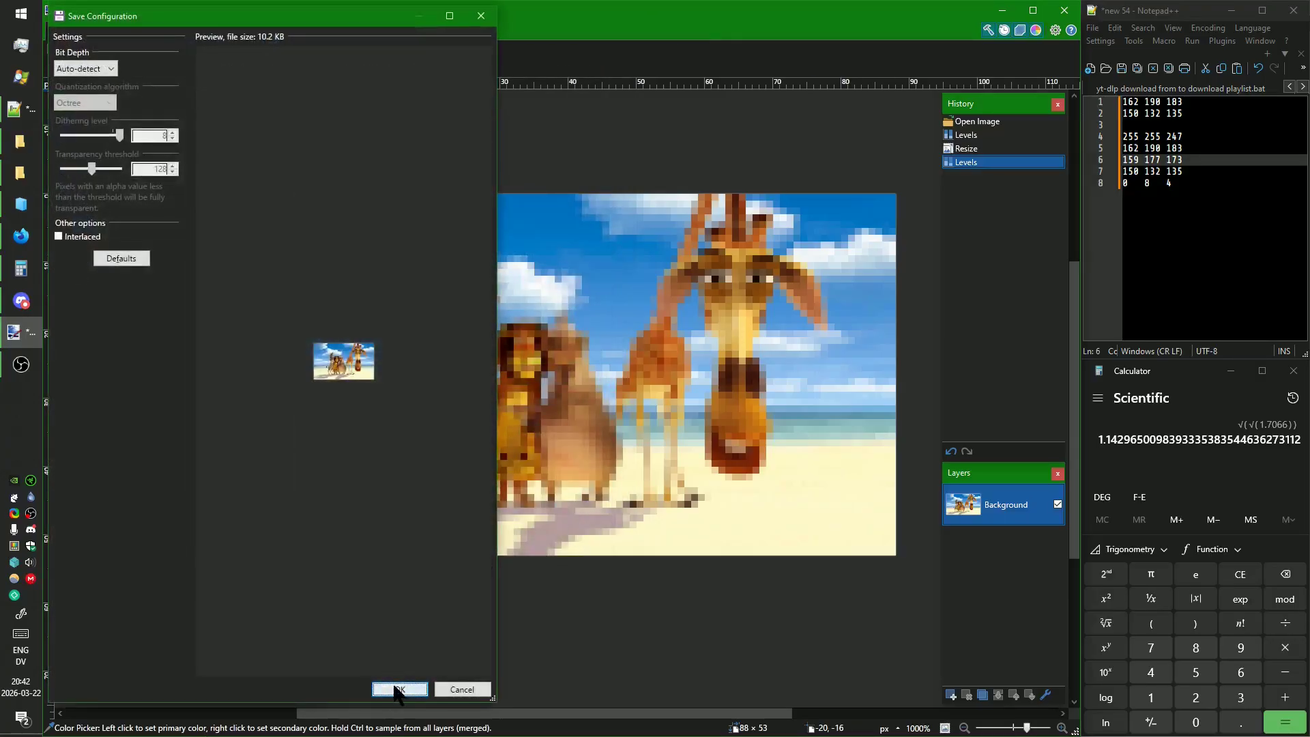
click(399, 690)
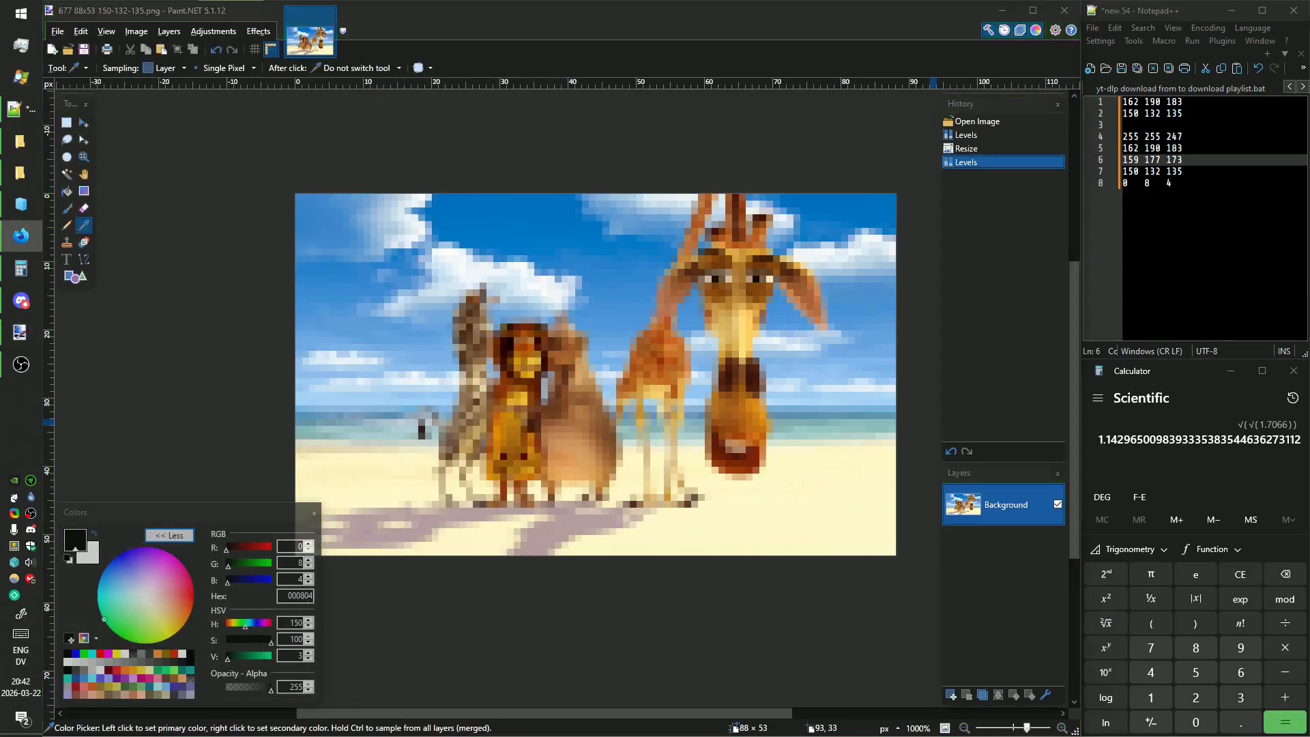
Switch to Firefox, open ditherit.com in a new window and load "677 88x53 150-132-135.png" for dithering.
key(ctrl+n)
text(ditherit.com/)
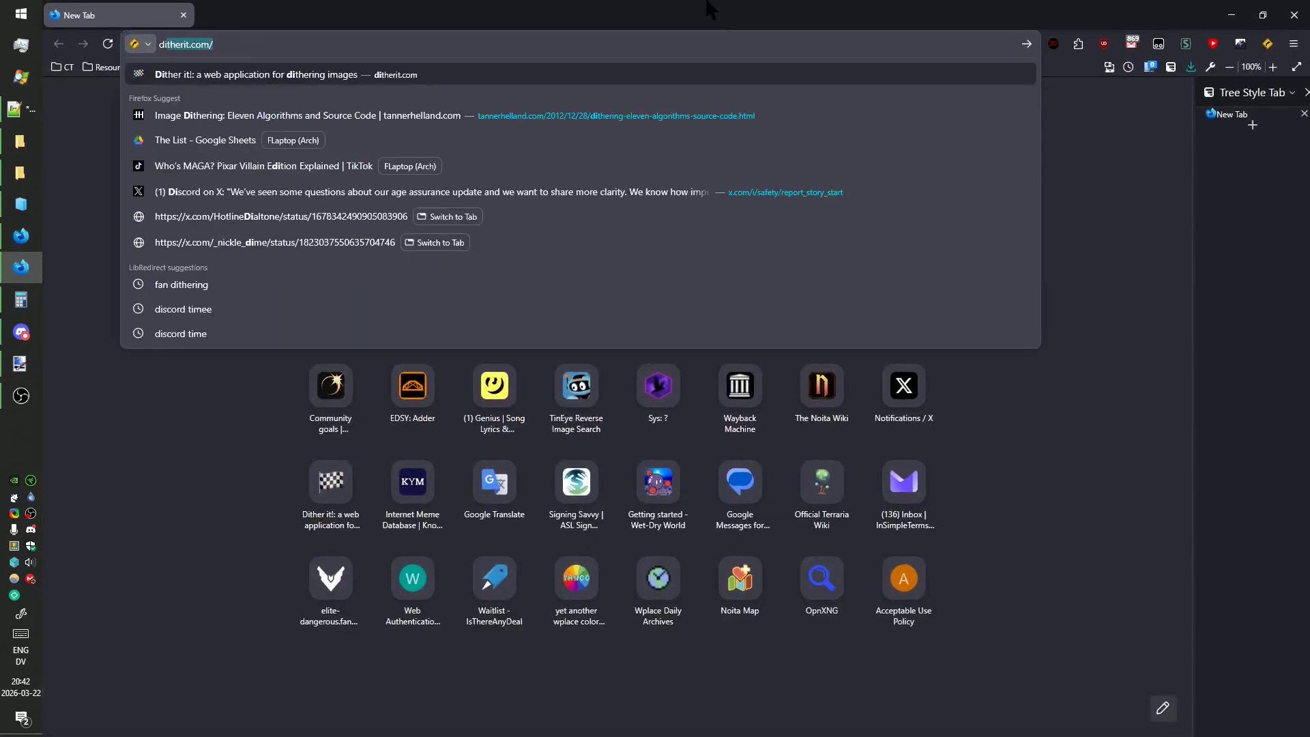
key(Return)
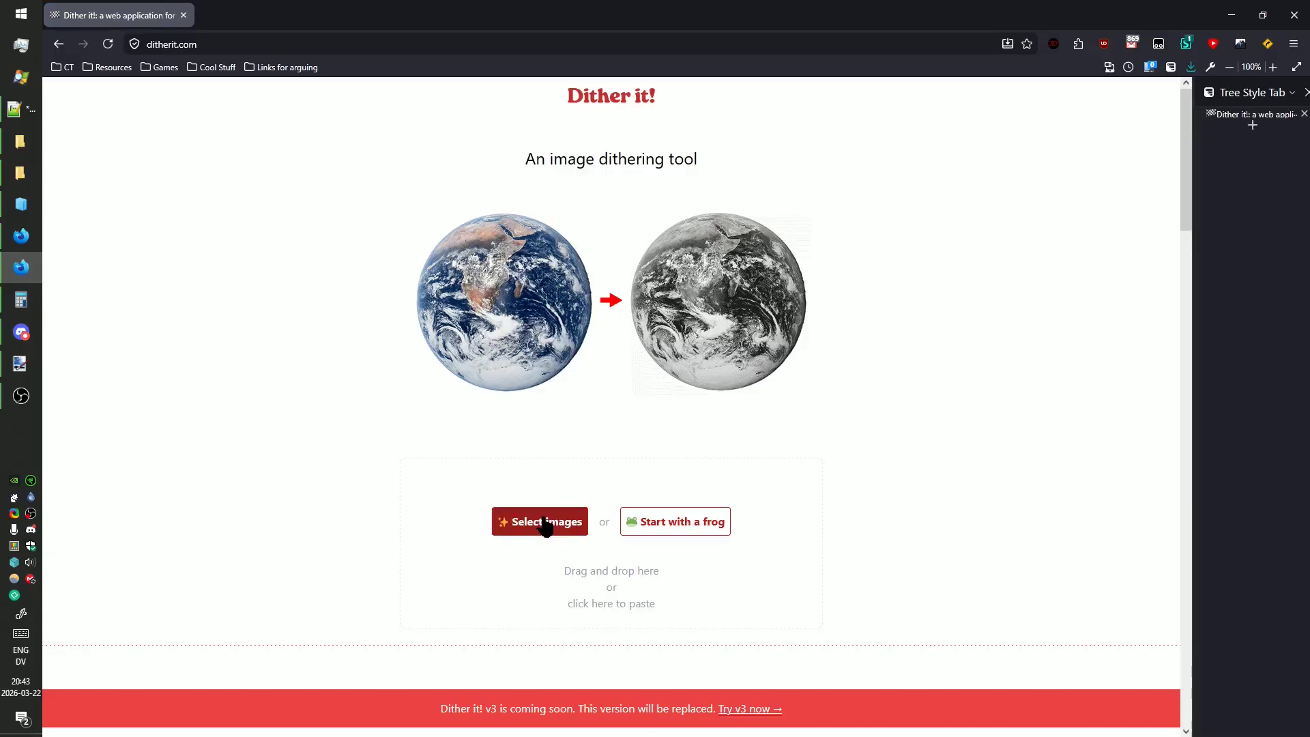
click(542, 520)
double_click(303, 212)
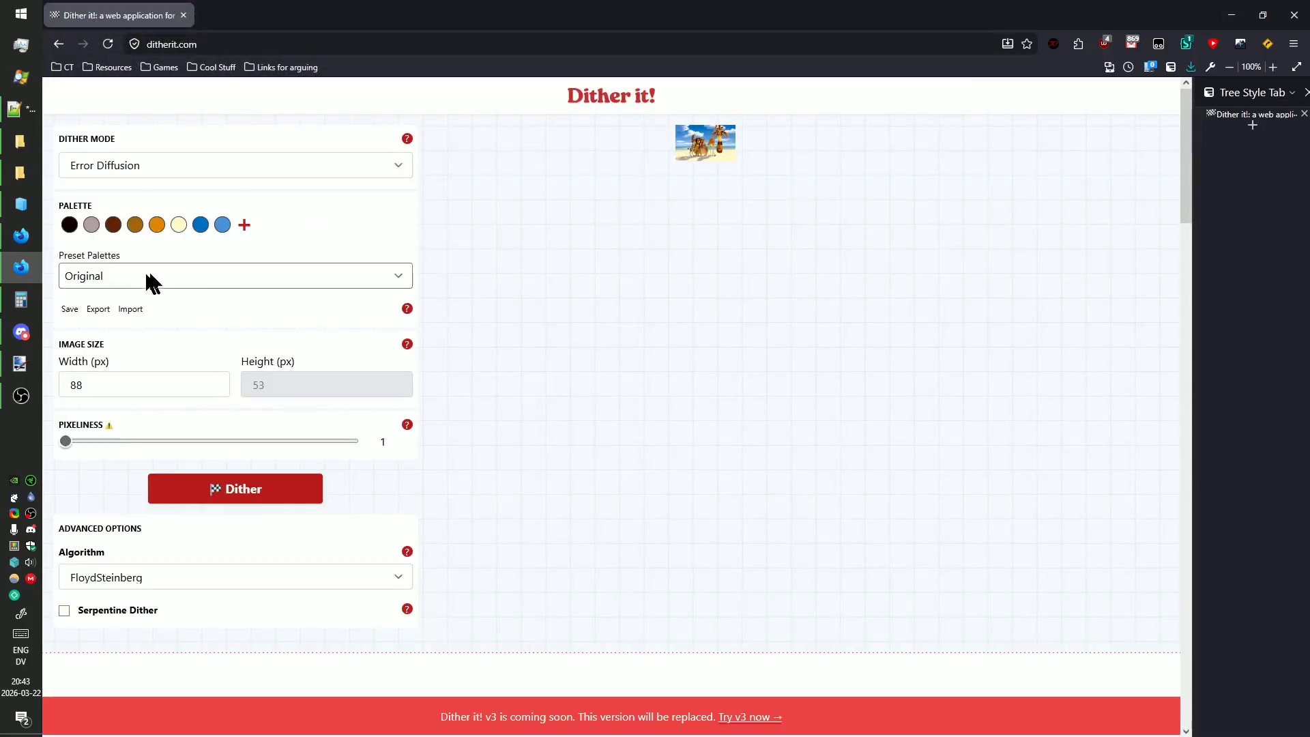
Copy the contents of "ditherit_palette bplace nospecials.txt" from Notepad++ and import them as the custom palette in Dither it!
click(130, 308)
click(8, 111)
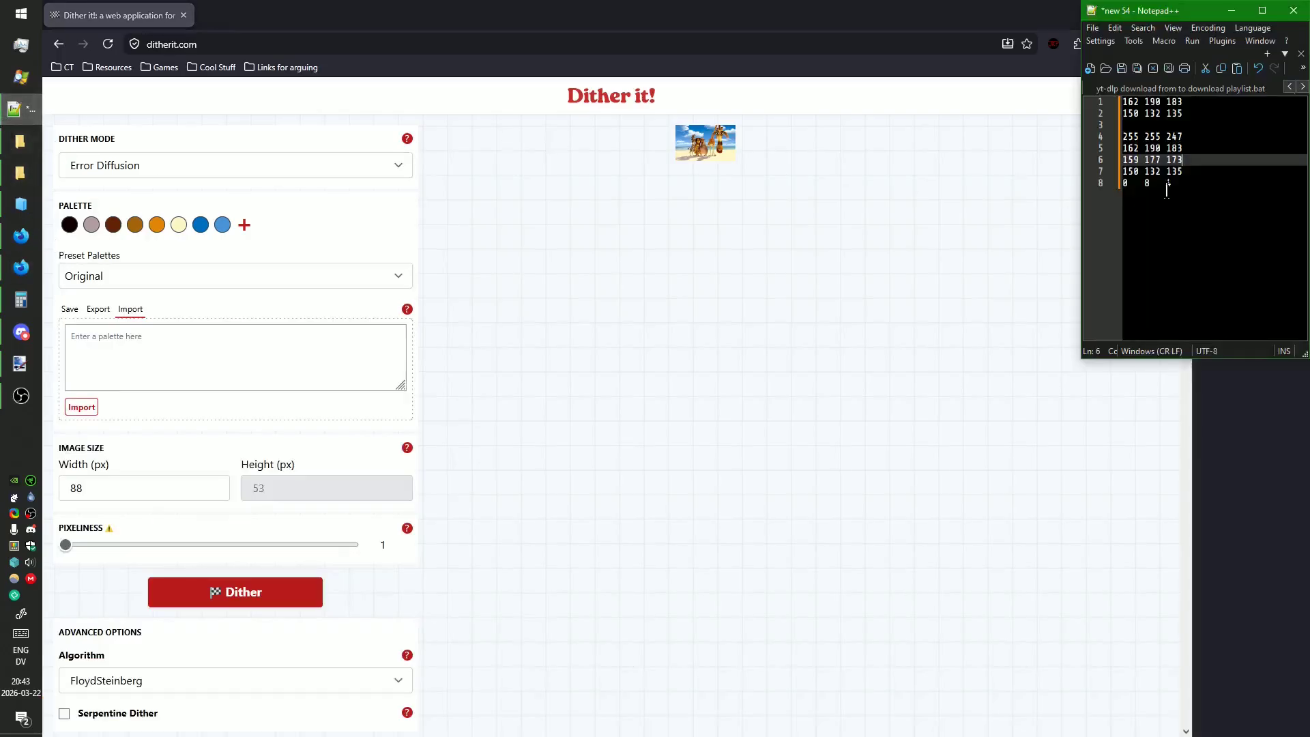
scroll(1163, 88, down, 5)
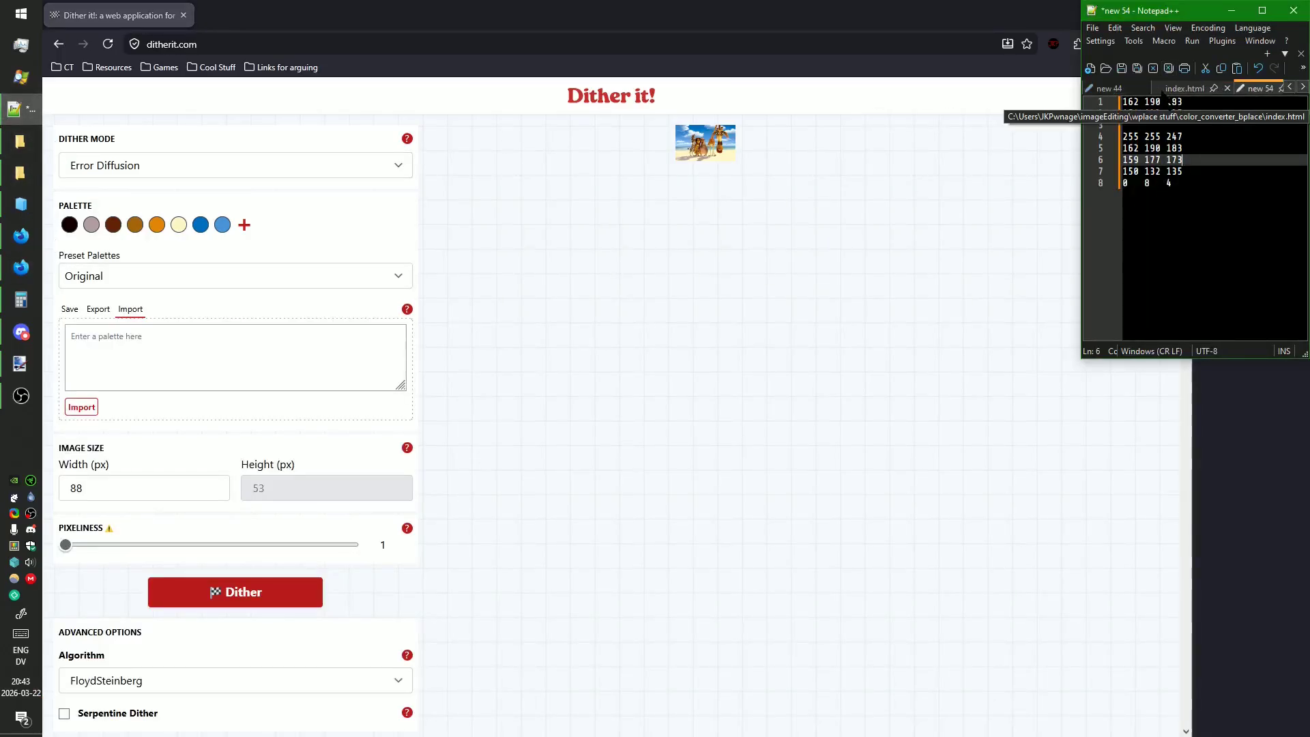
scroll(1163, 88, down, 4)
click(1160, 89)
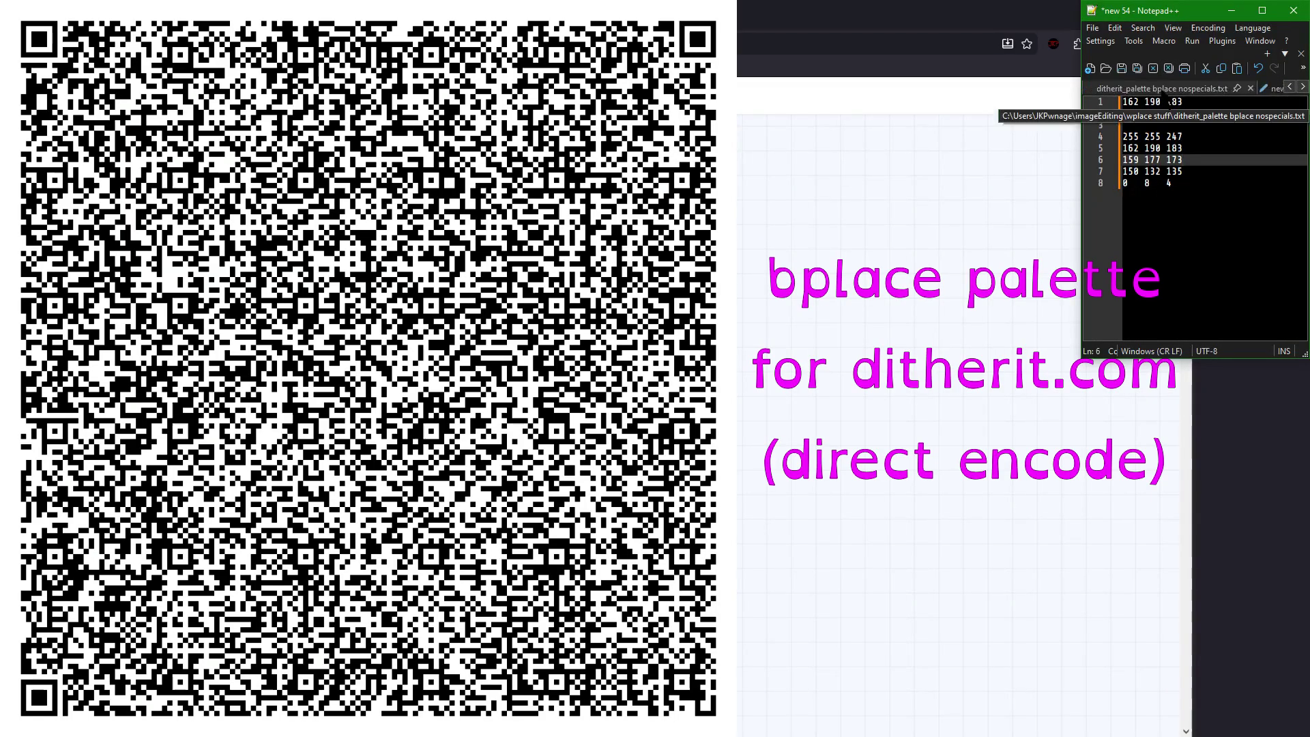
key(ctrl+a)
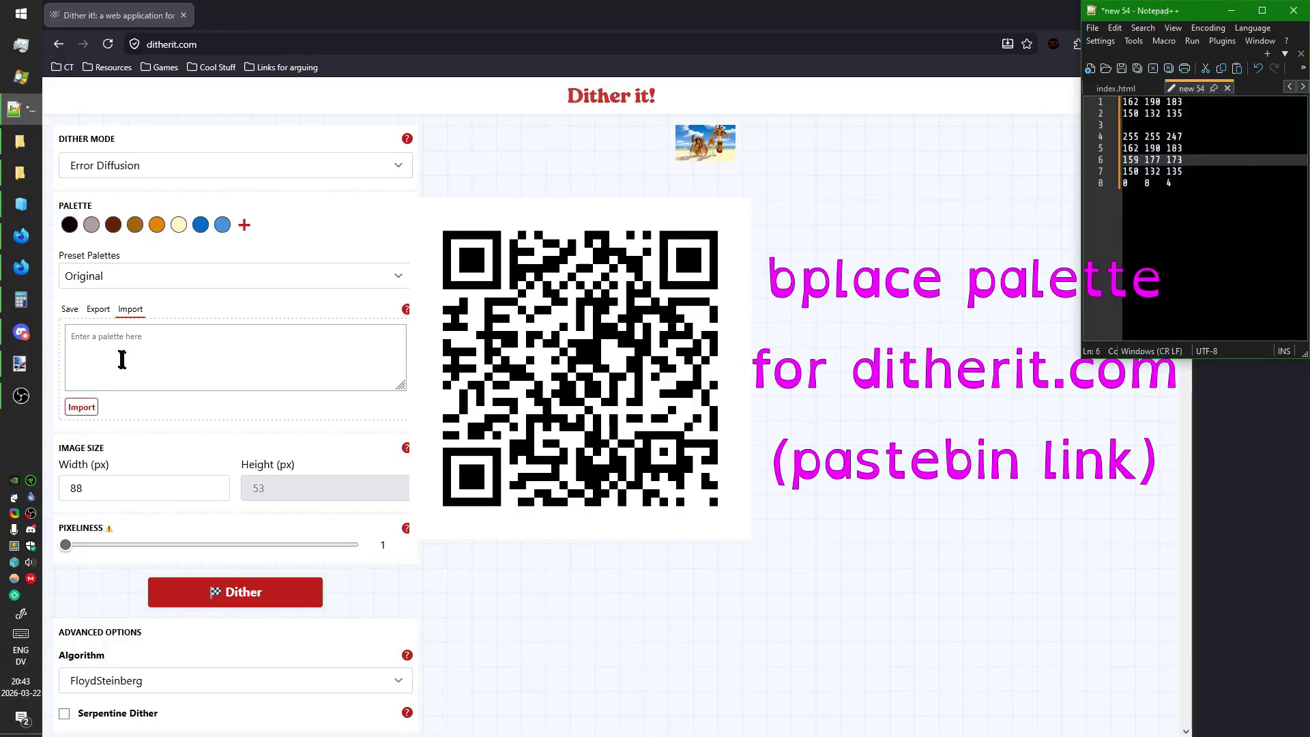
click(122, 359)
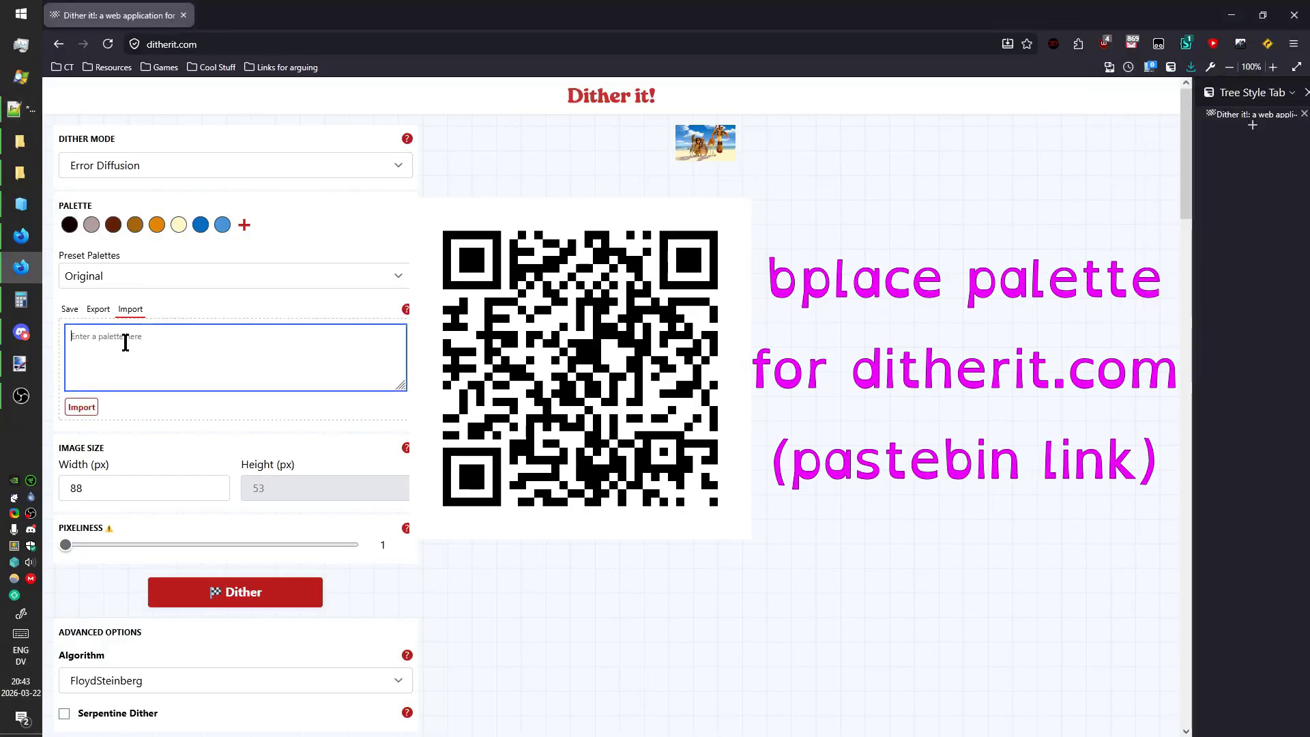
key(ctrl+v)
click(80, 406)
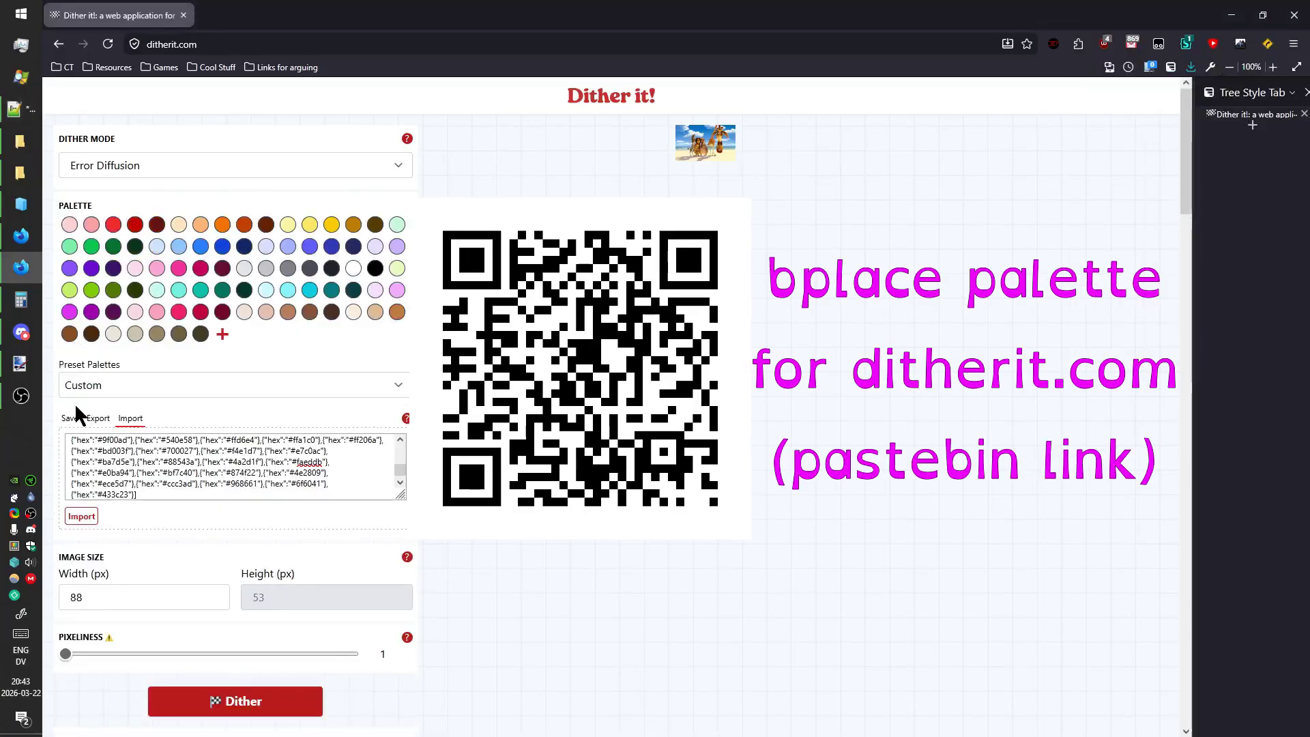
Keep the dither mode on Error Diffusion, set the algorithm to Burkes and dither the image.
click(193, 167)
click(214, 141)
scroll(219, 509, down, 4)
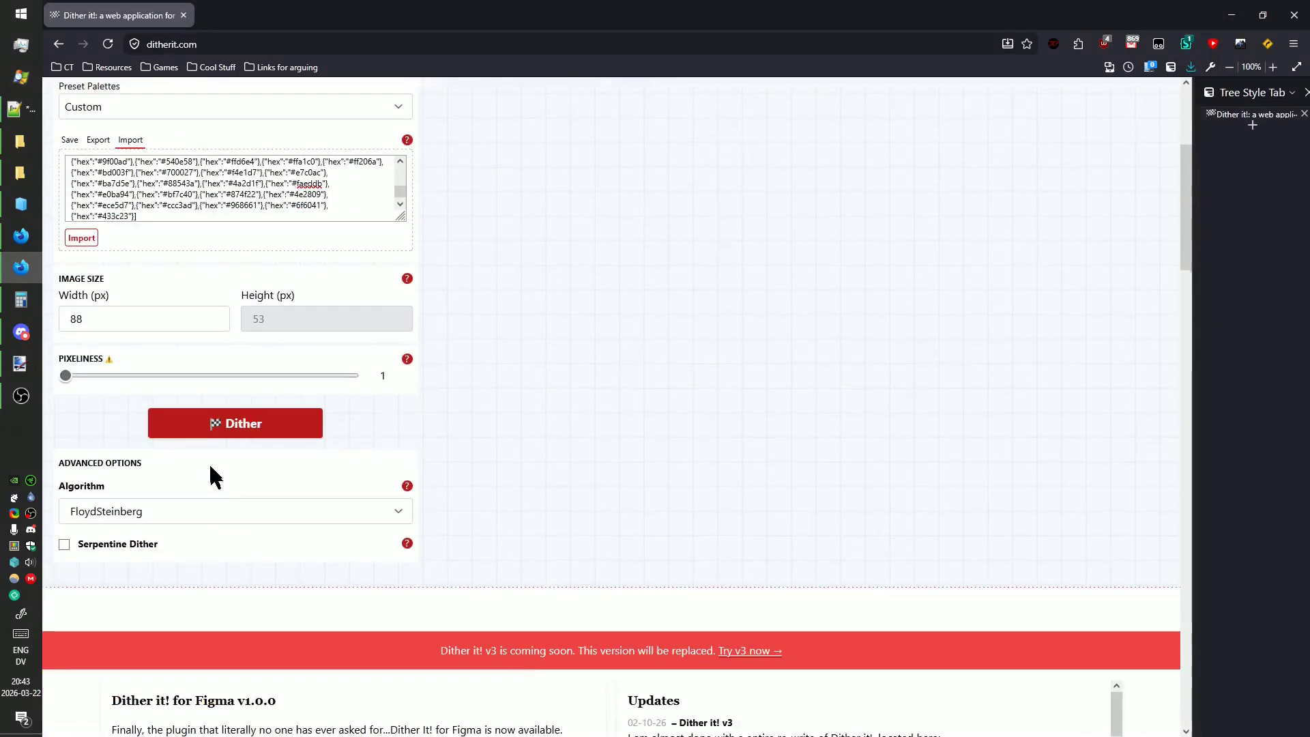
click(181, 511)
click(129, 444)
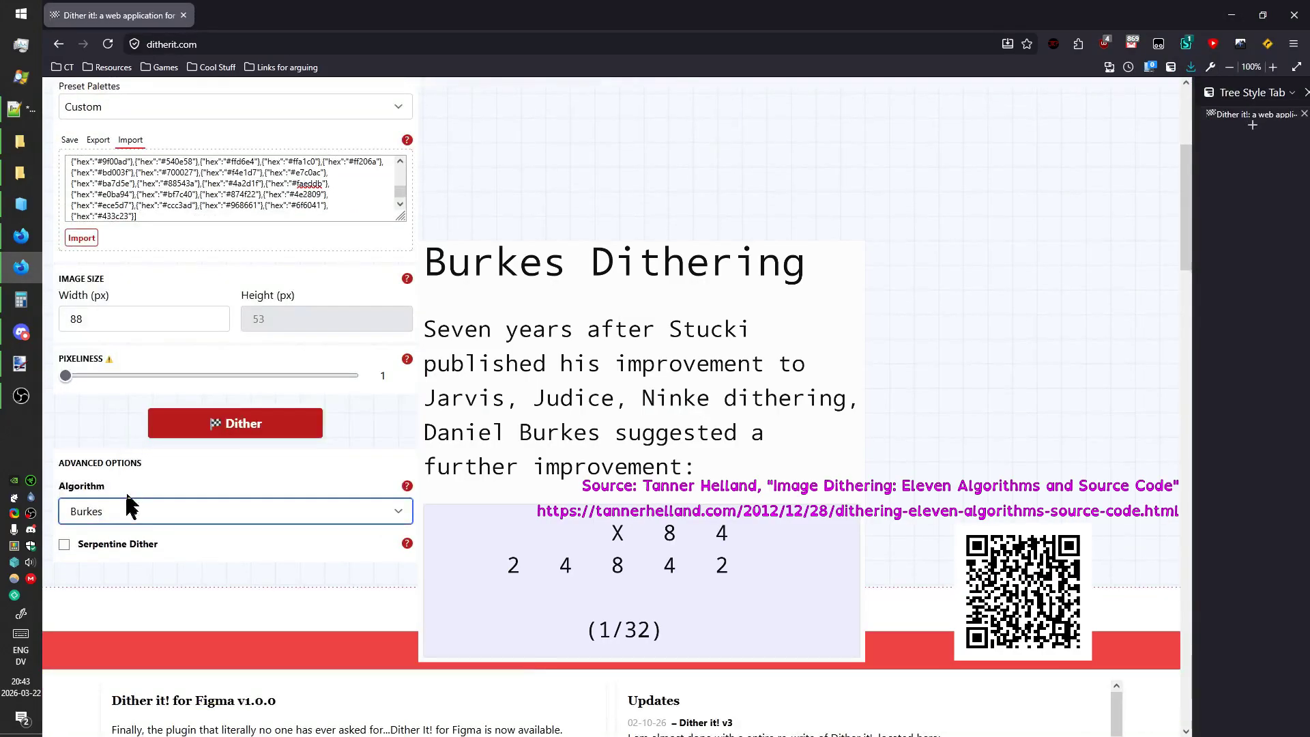
scroll(238, 470, up, 4)
scroll(254, 599, down, 3)
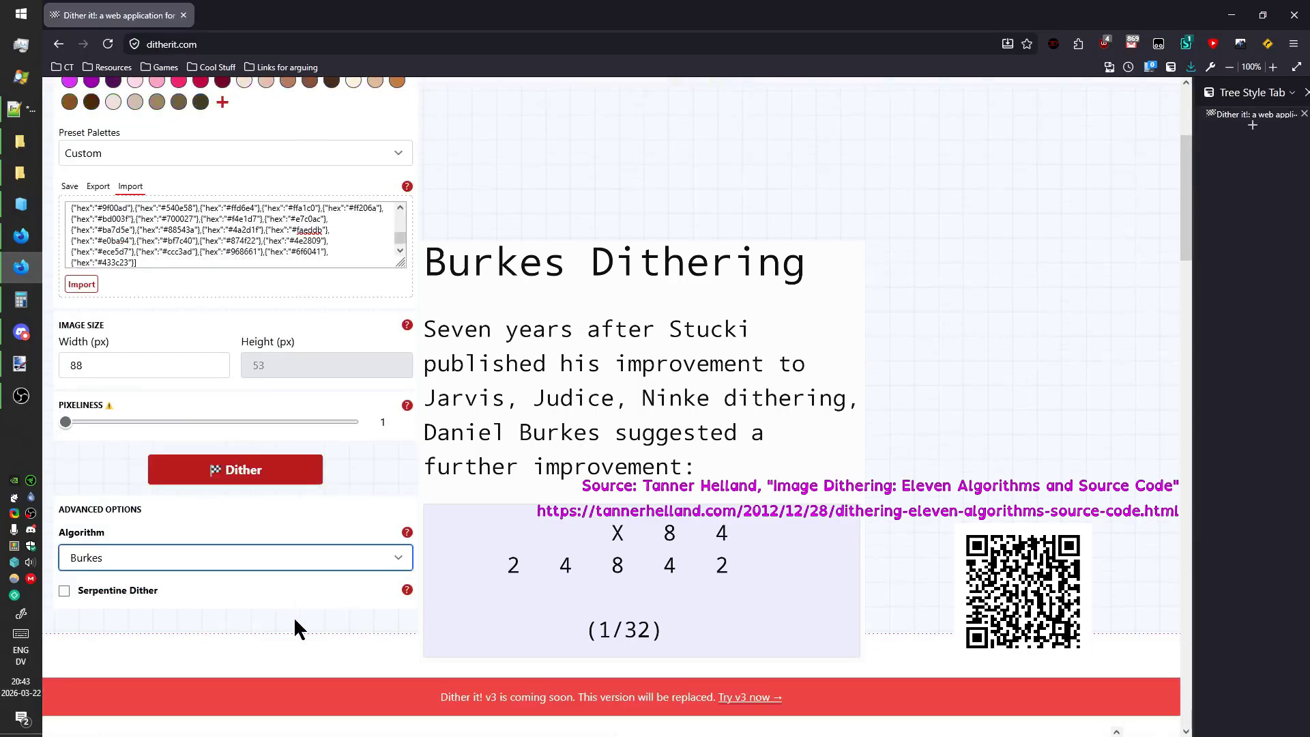
scroll(293, 580, up, 3)
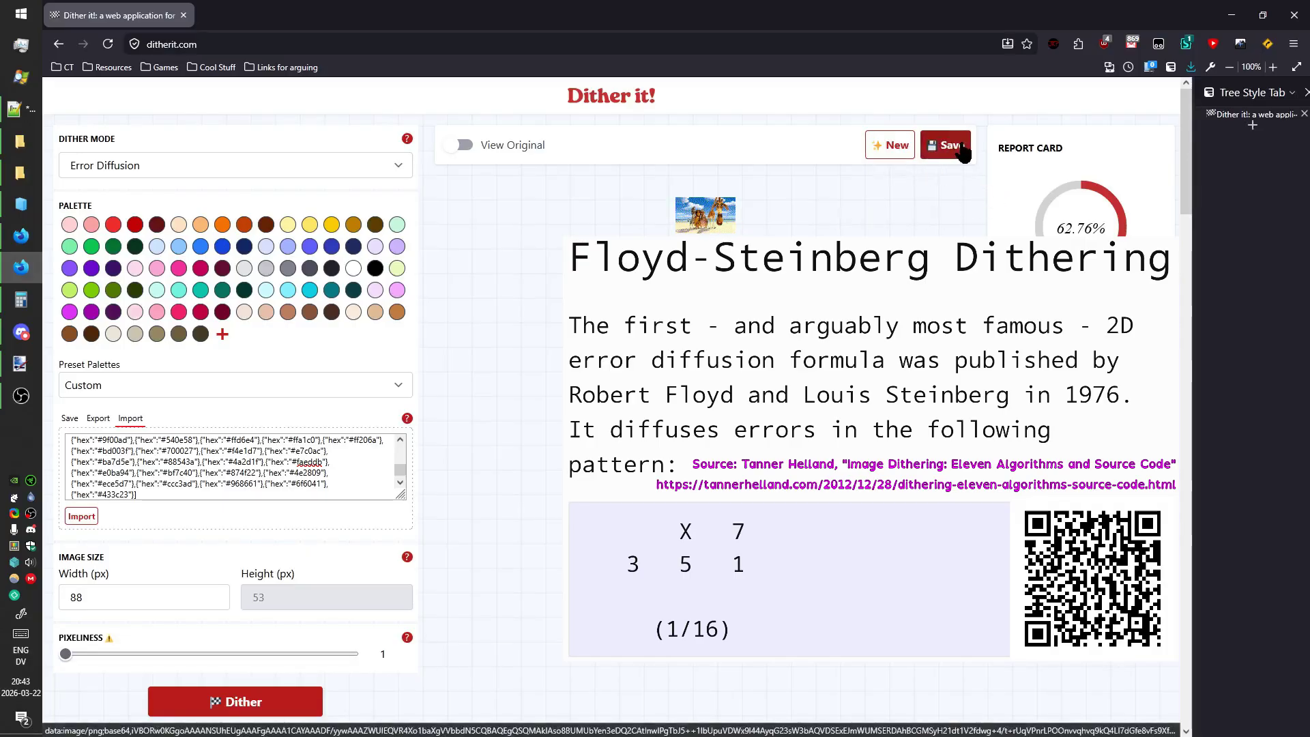
Try the Sierra24A algorithm and dither the image with it for comparison.
scroll(424, 453, down, 3)
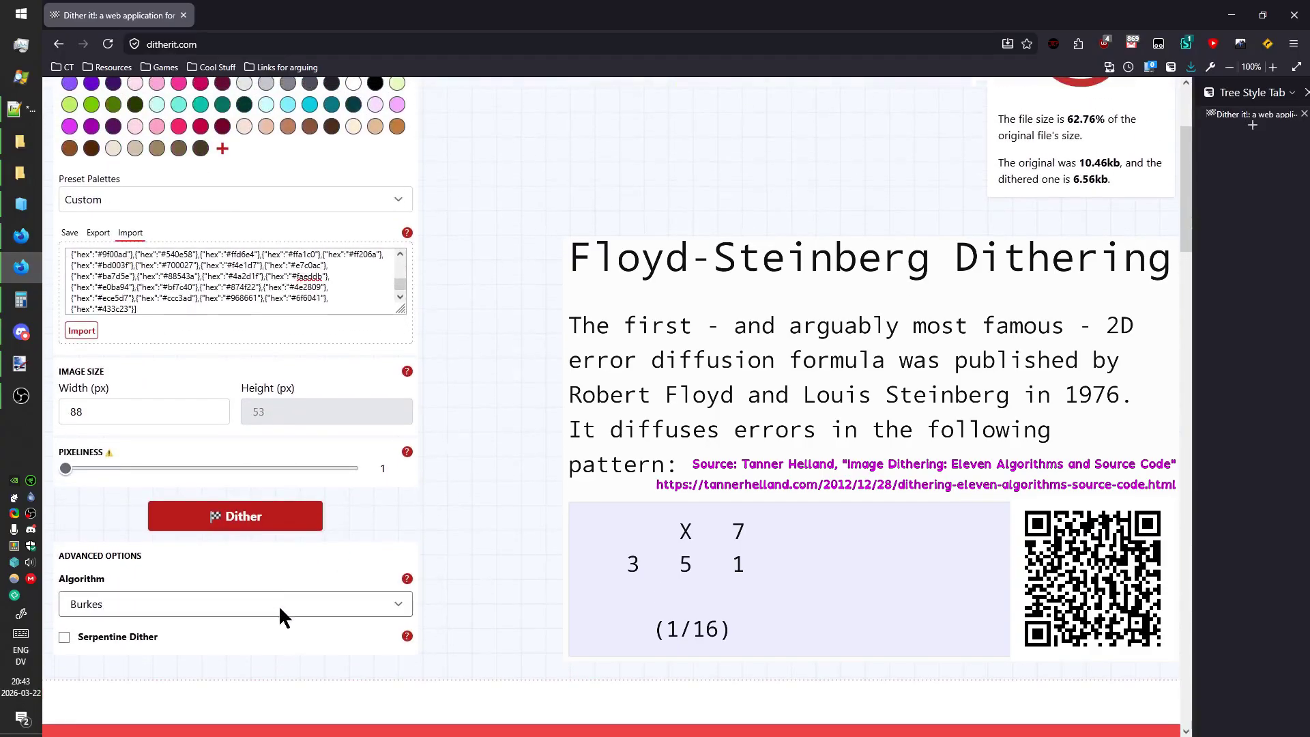
click(293, 602)
click(246, 417)
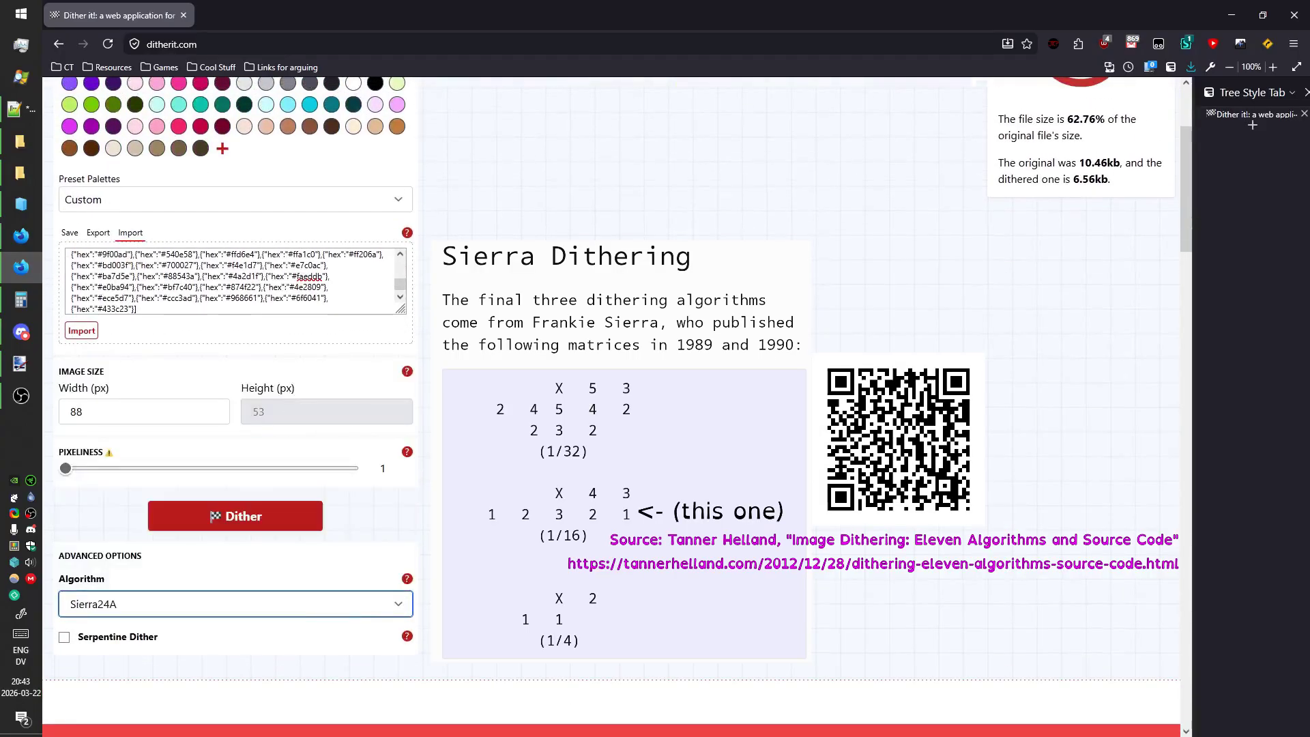
scroll(331, 609, up, 2)
click(293, 610)
scroll(272, 611, up, 2)
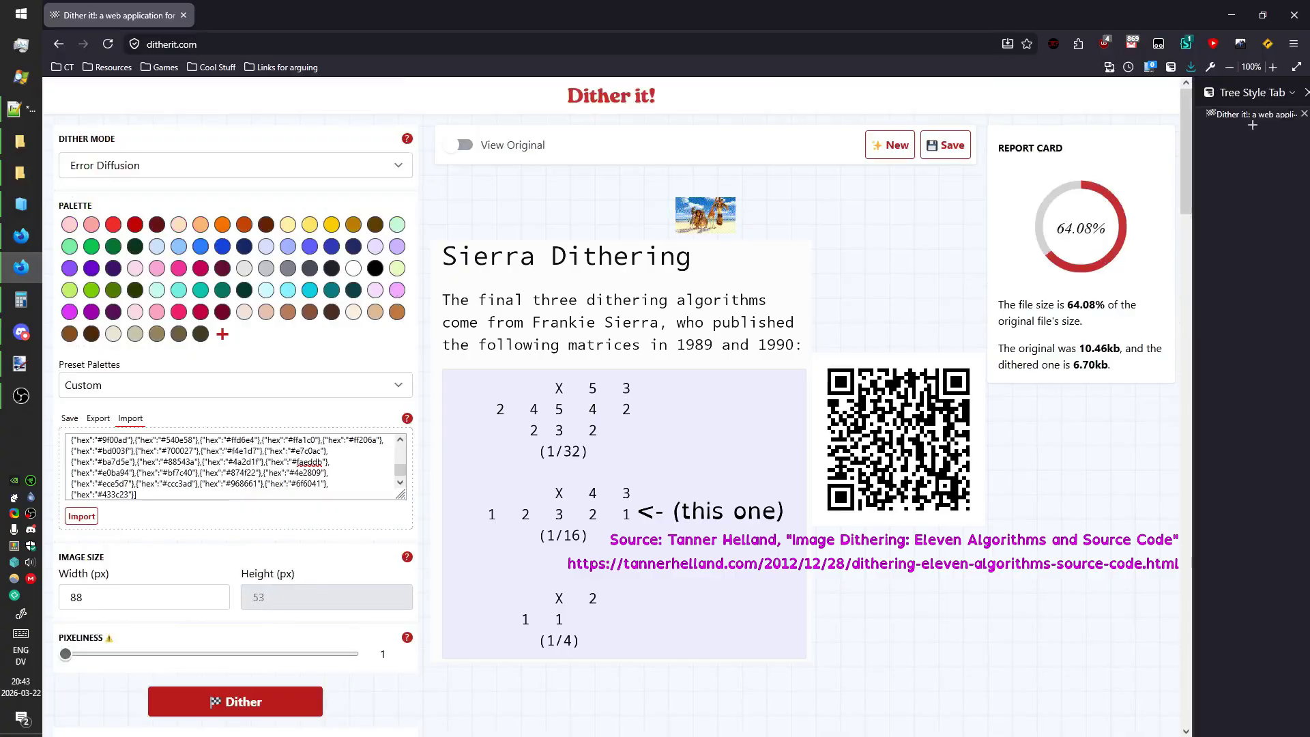
Set the algorithm back to Burkes and dither the image again.
scroll(330, 573, down, 2)
click(211, 697)
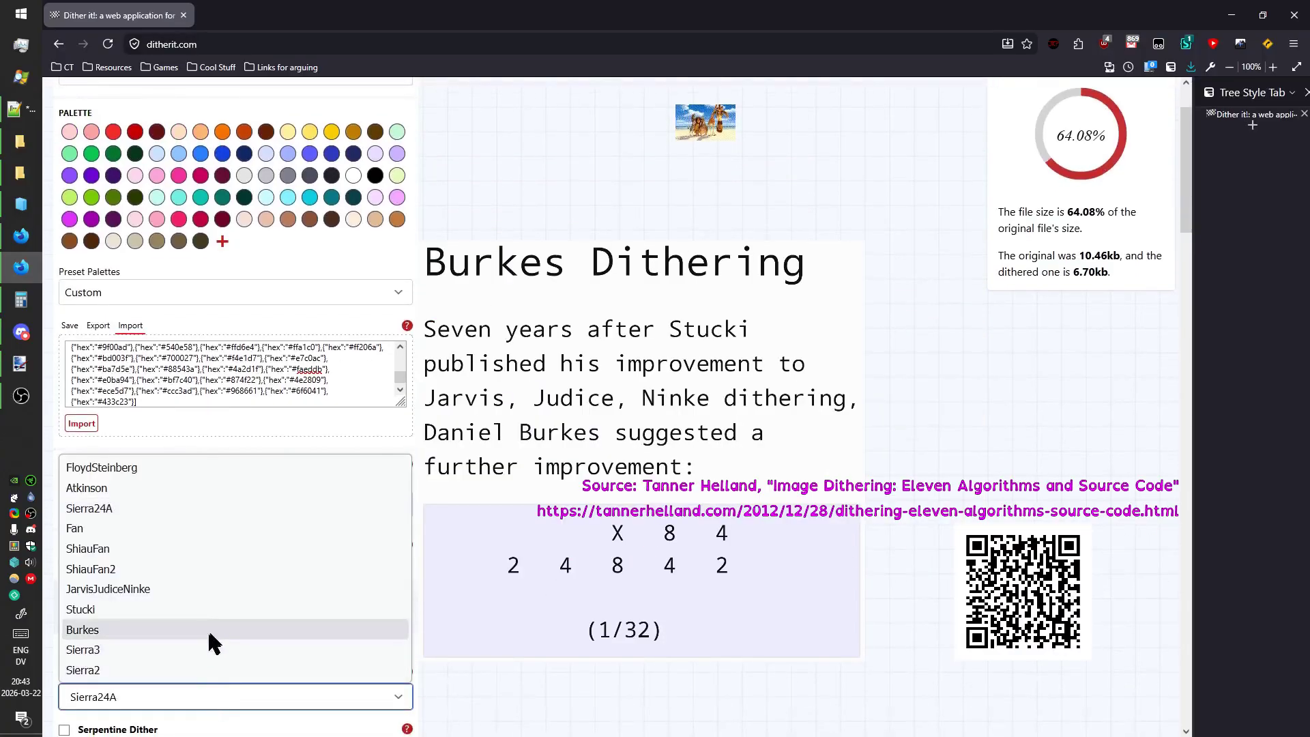
click(213, 633)
scroll(214, 627, up, 1)
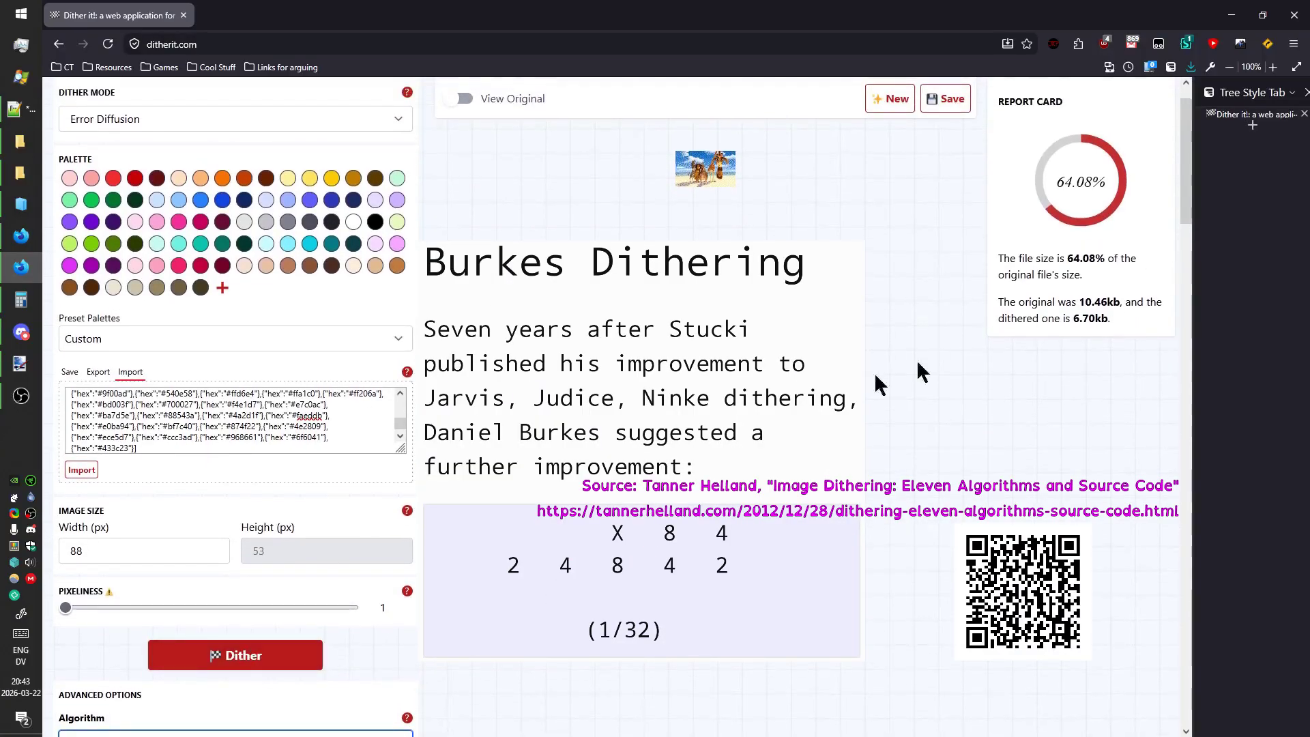
click(234, 655)
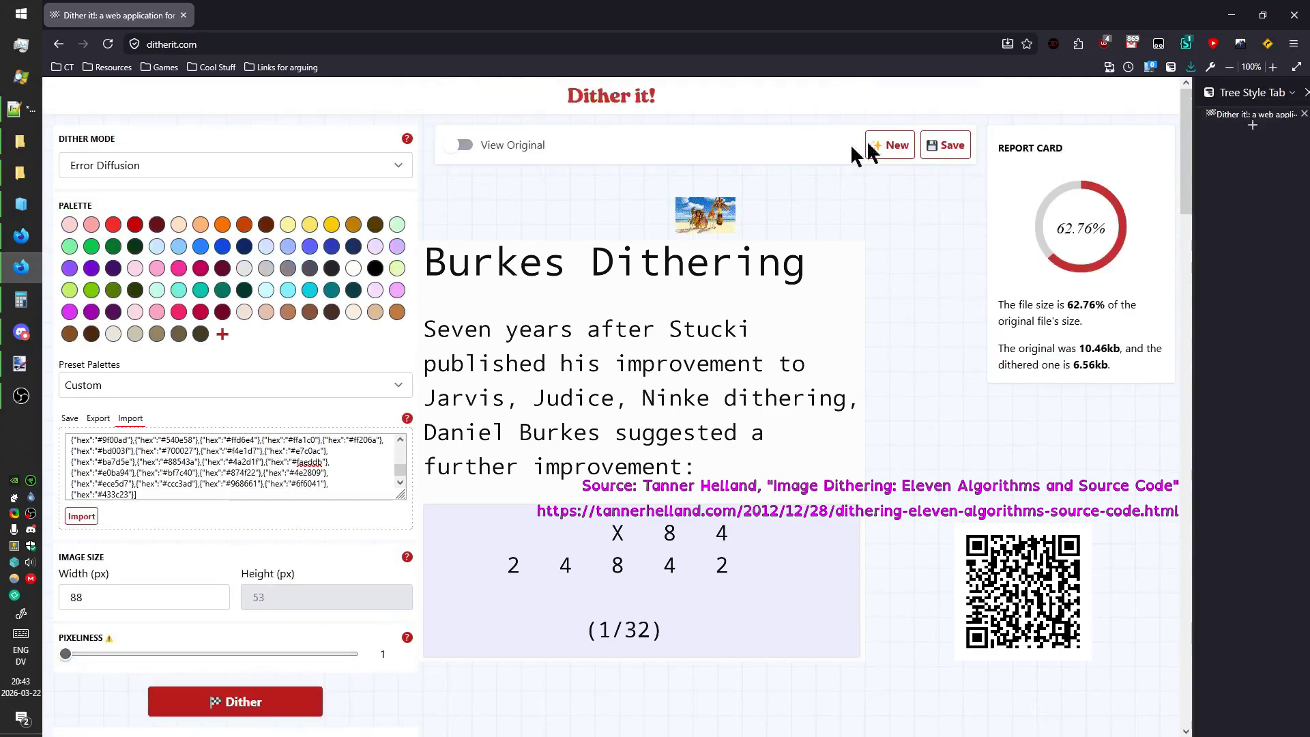
Save the dithered image as "dither_it_677 88x53 150-132-135.png" in the wplace stuff folder and show the downloaded file in its folder.
click(945, 145)
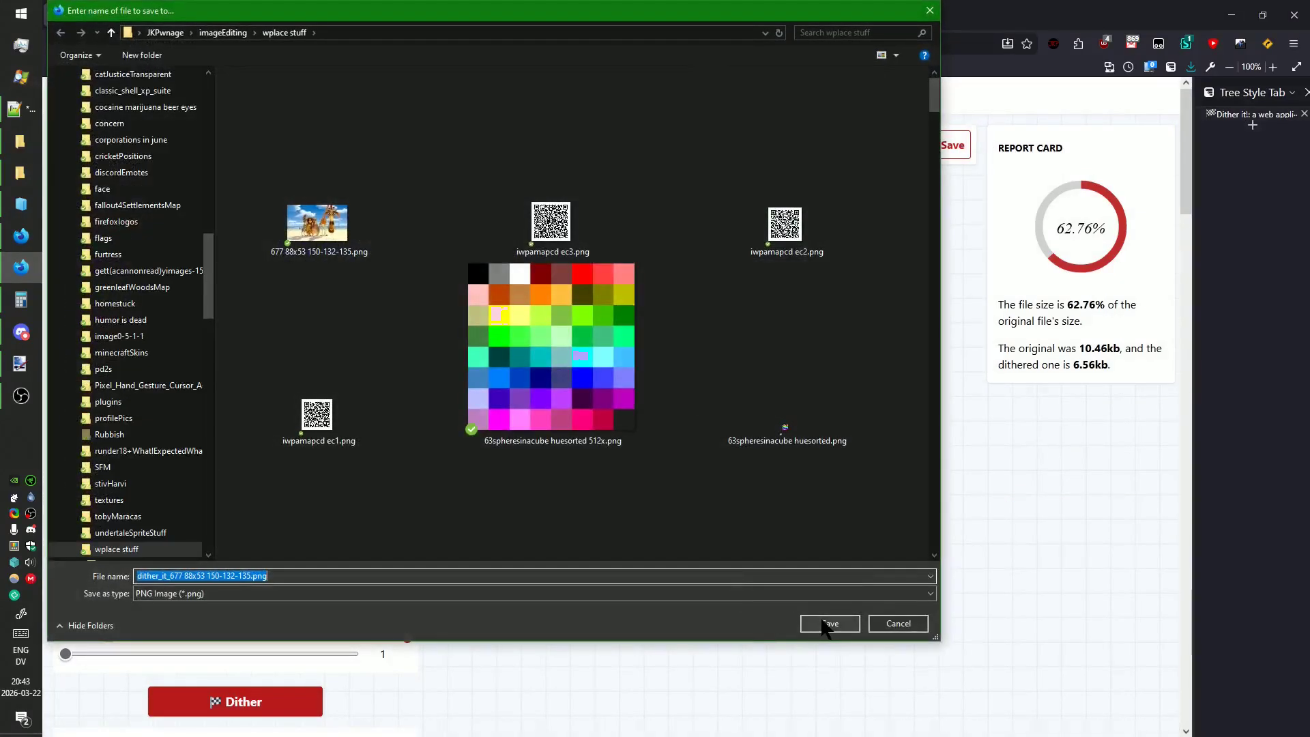
click(831, 624)
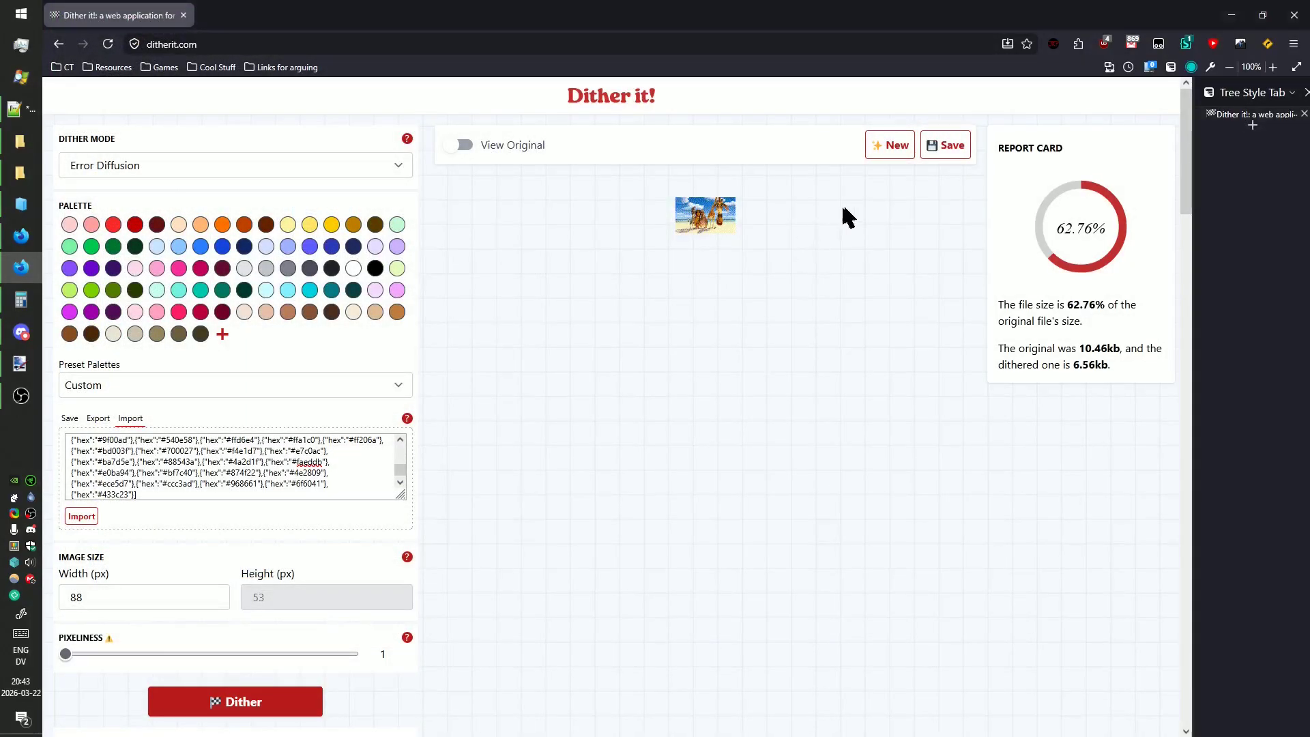
click(1192, 68)
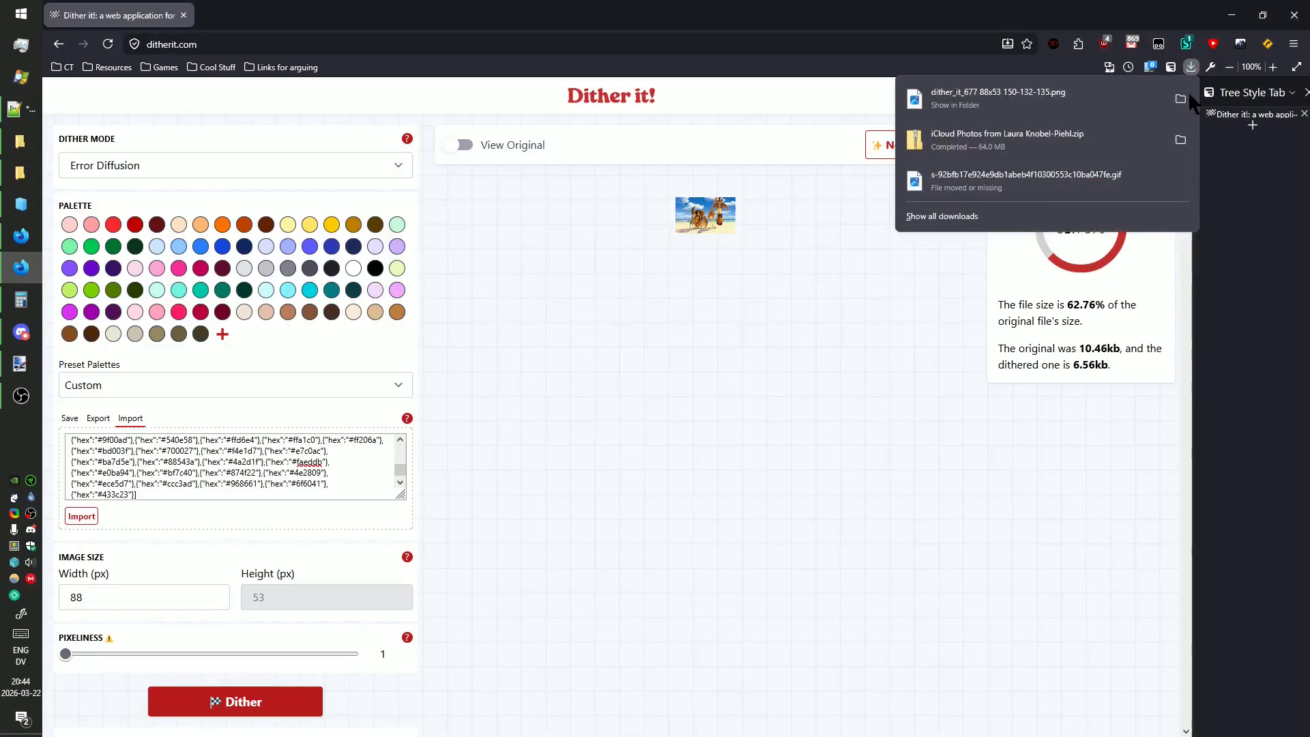
click(1187, 96)
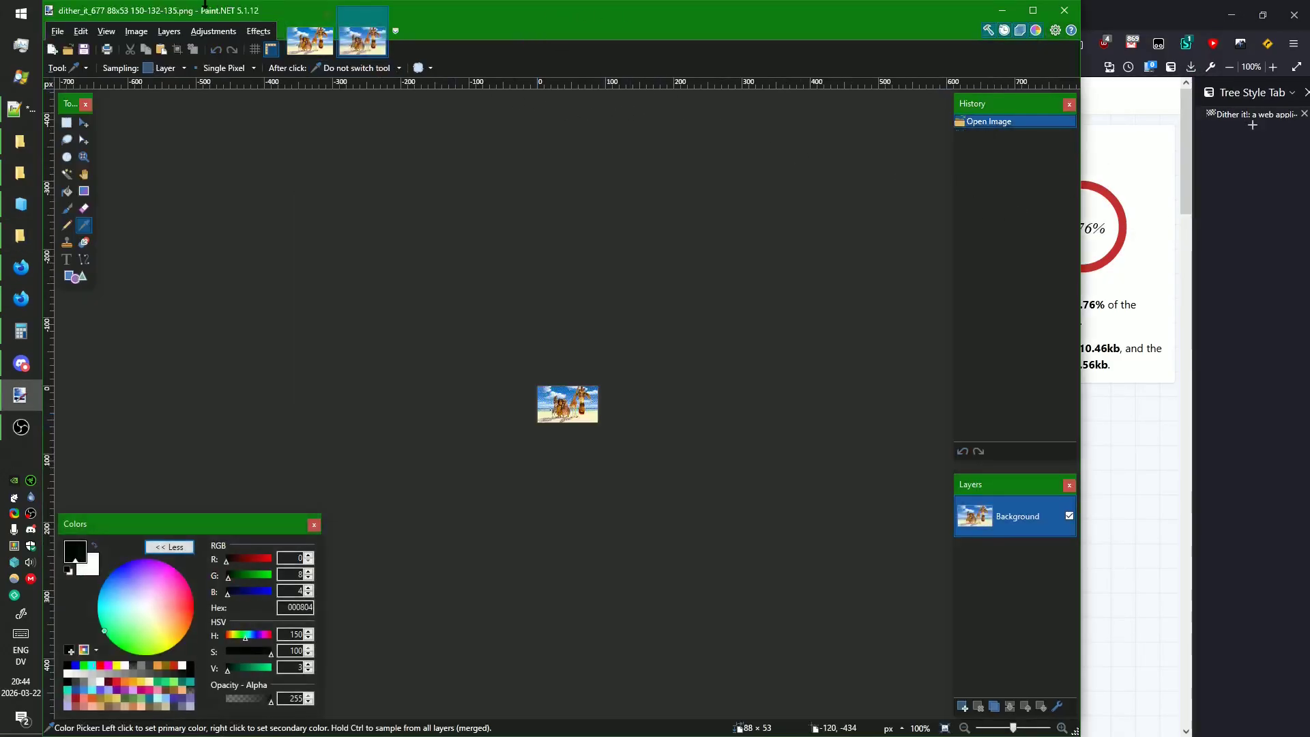
In Paint.NET, extend the dithered image's canvas height to 63 pixels with the anchor at Top.
click(136, 31)
click(167, 73)
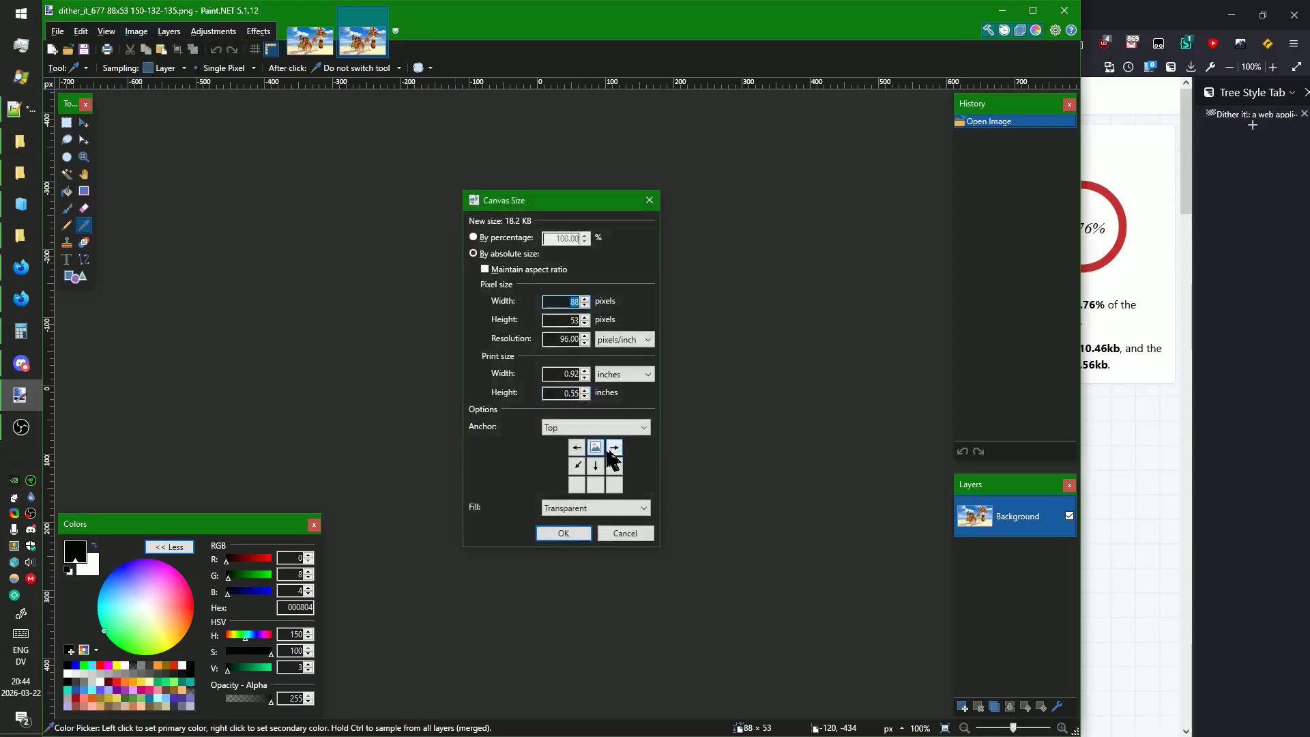
key(Tab)
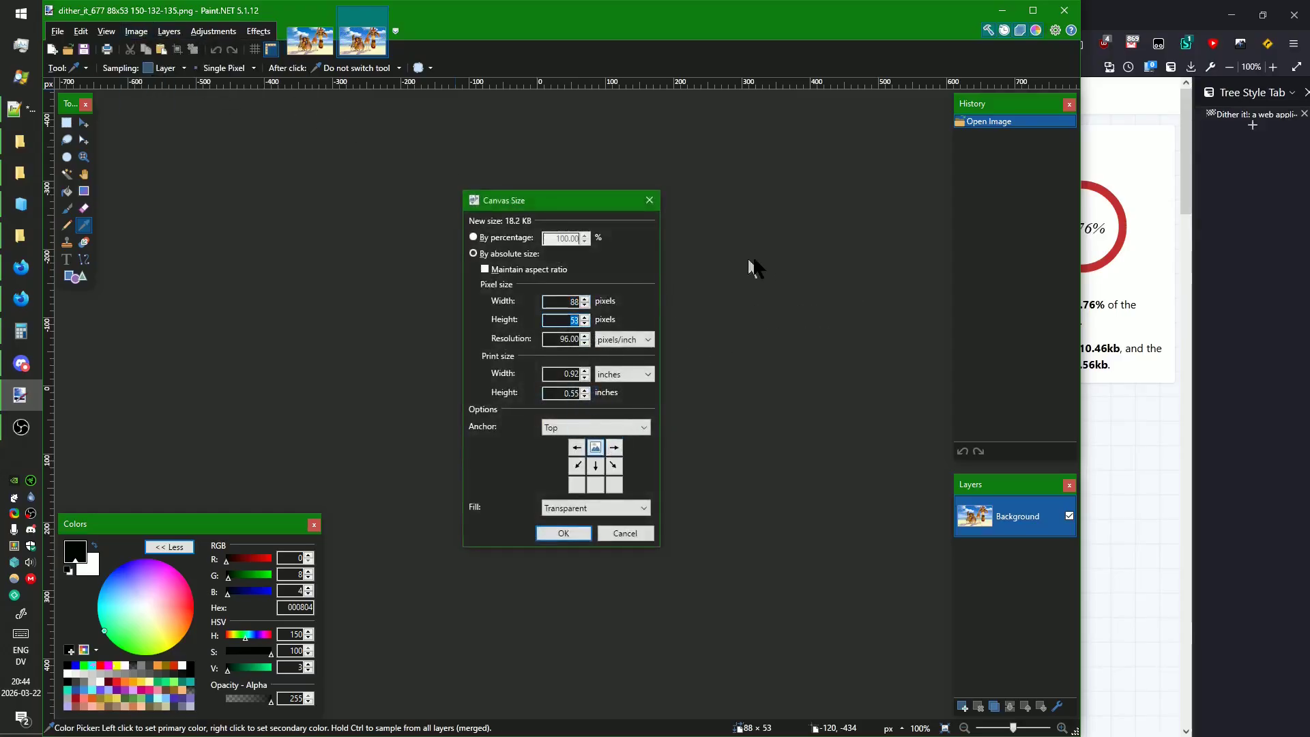
text(63)
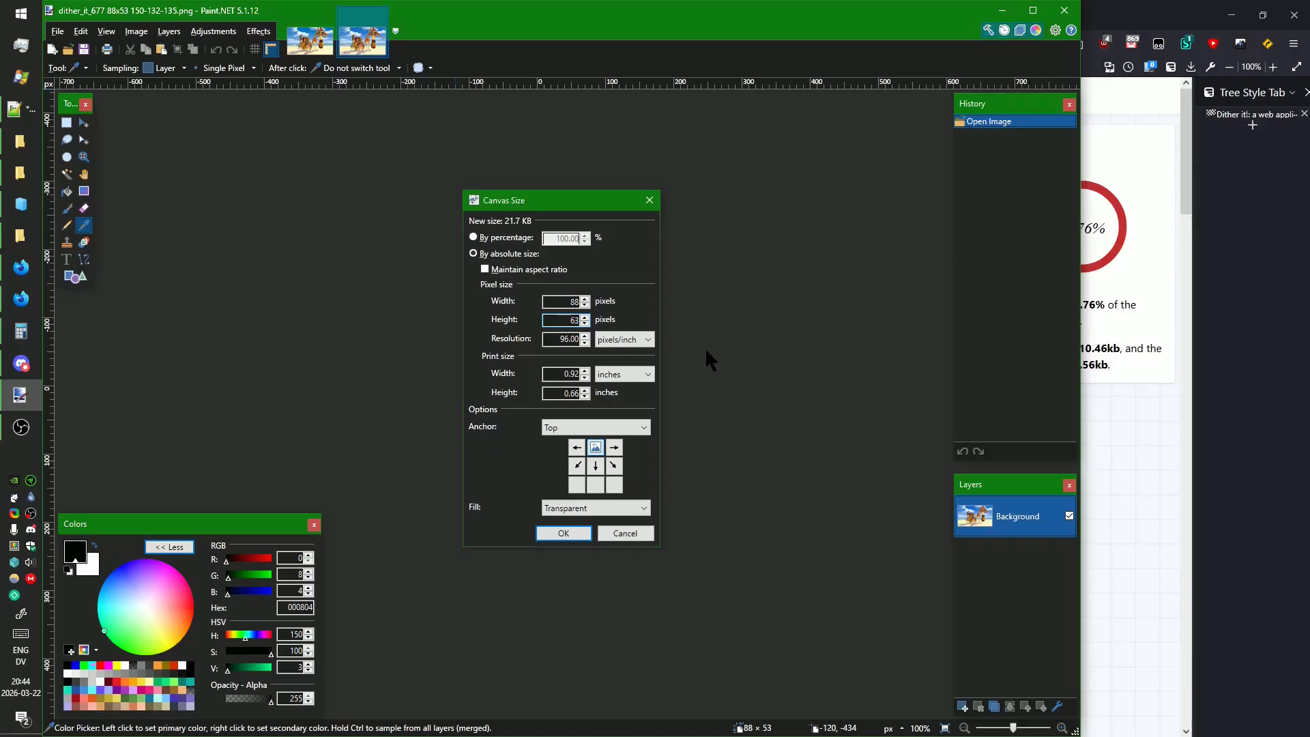
key(Return)
scroll(563, 429, up, 7)
scroll(546, 440, down, 1)
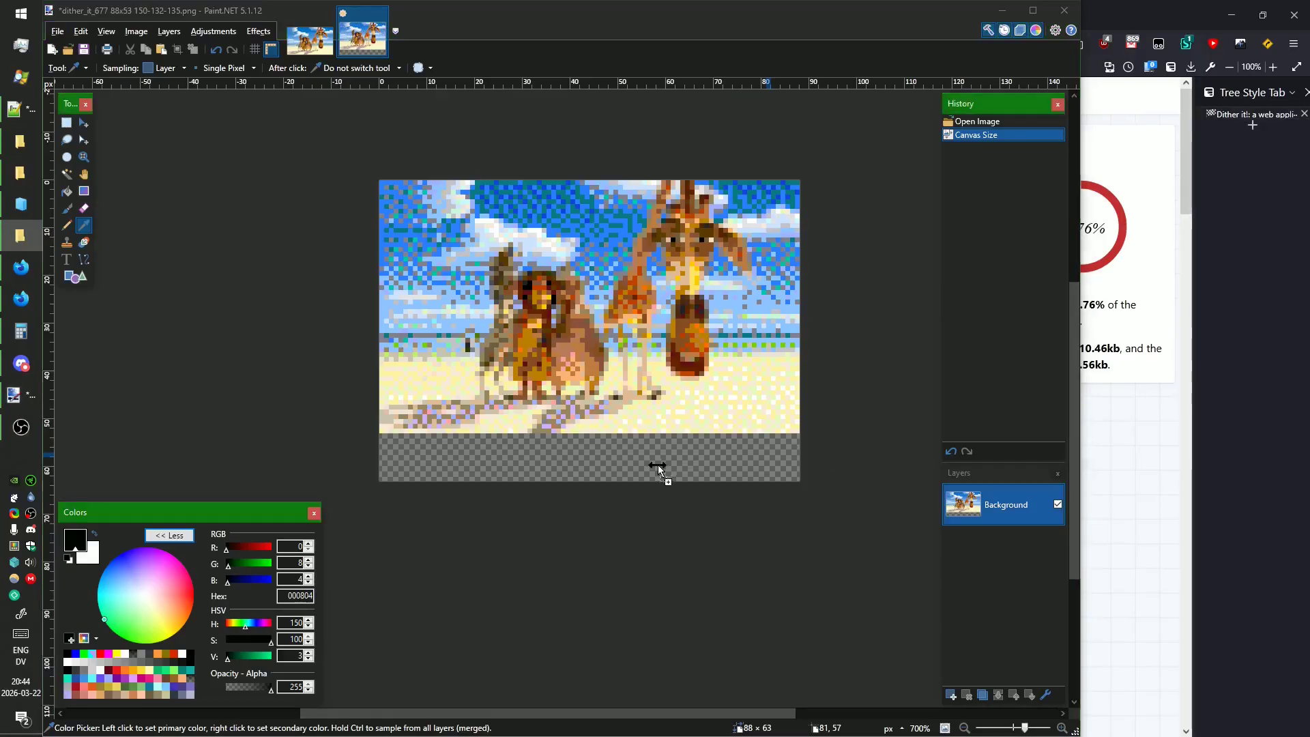
Import the "bplace palette nospecials 150-132-135" image from the file folder into the dithered image as a new layer.
drag(658, 466, 657, 460)
click(545, 436)
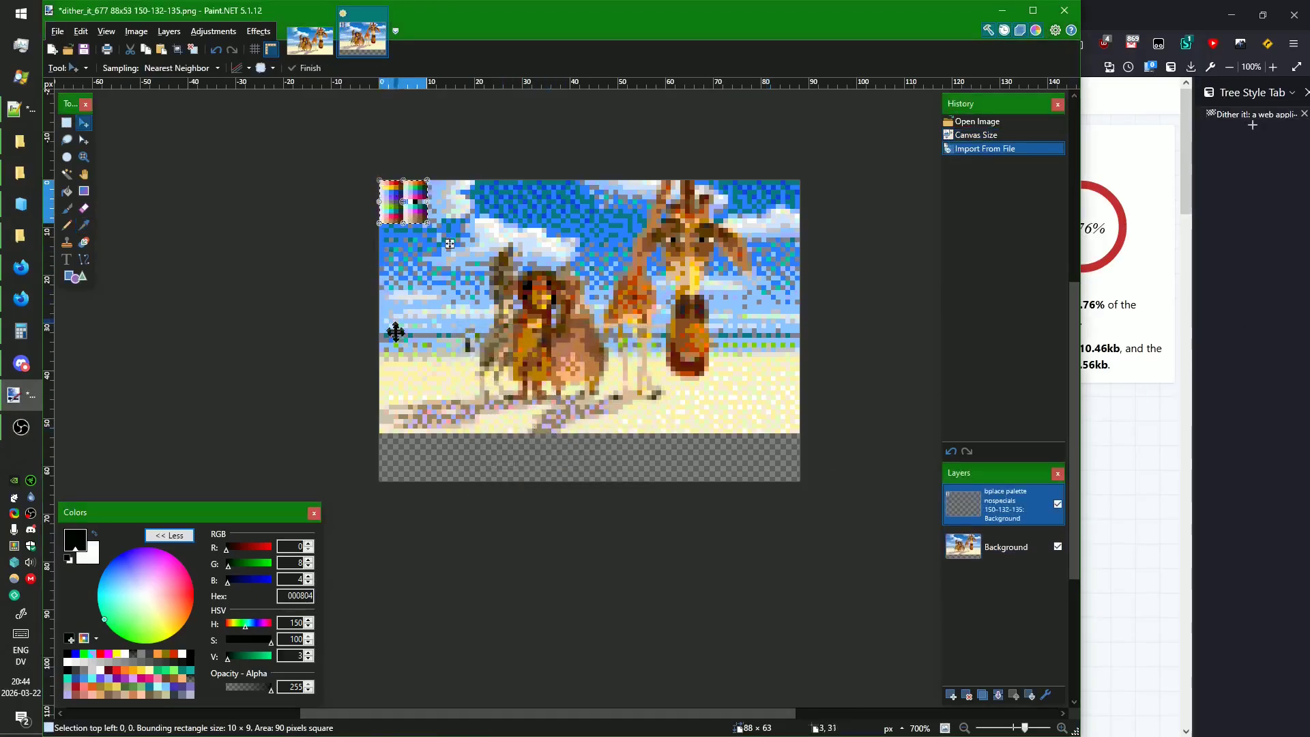
Move the imported palette swatches into the empty strip below the picture, merge them into the Background layer and clear the selection.
drag(398, 327, 576, 582)
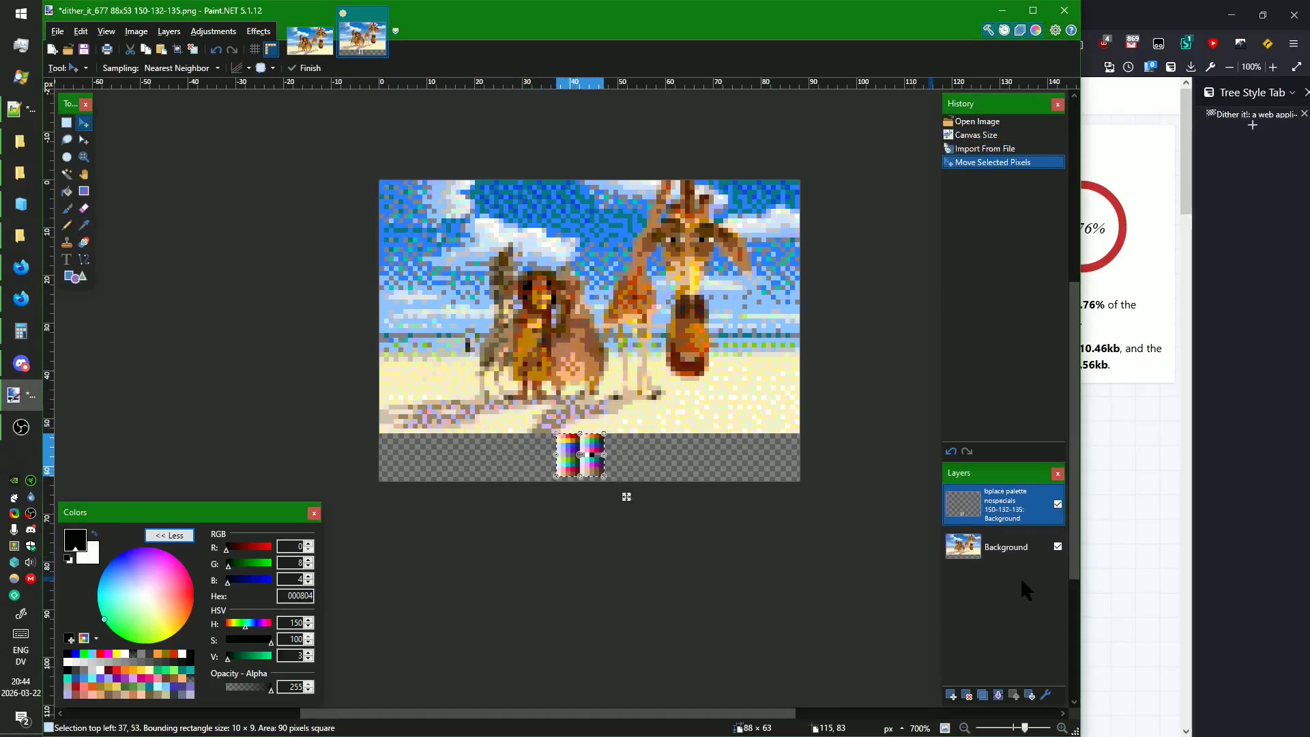
click(998, 695)
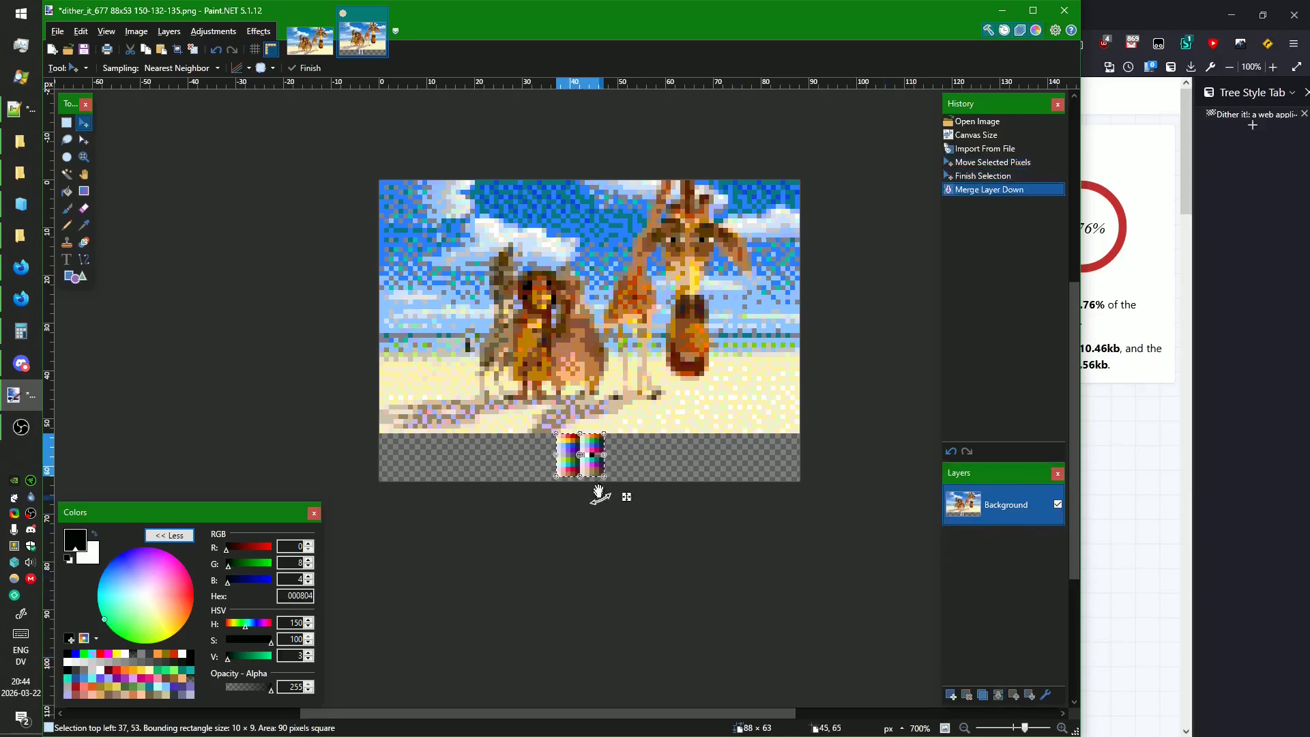
click(67, 174)
key(ctrl+d)
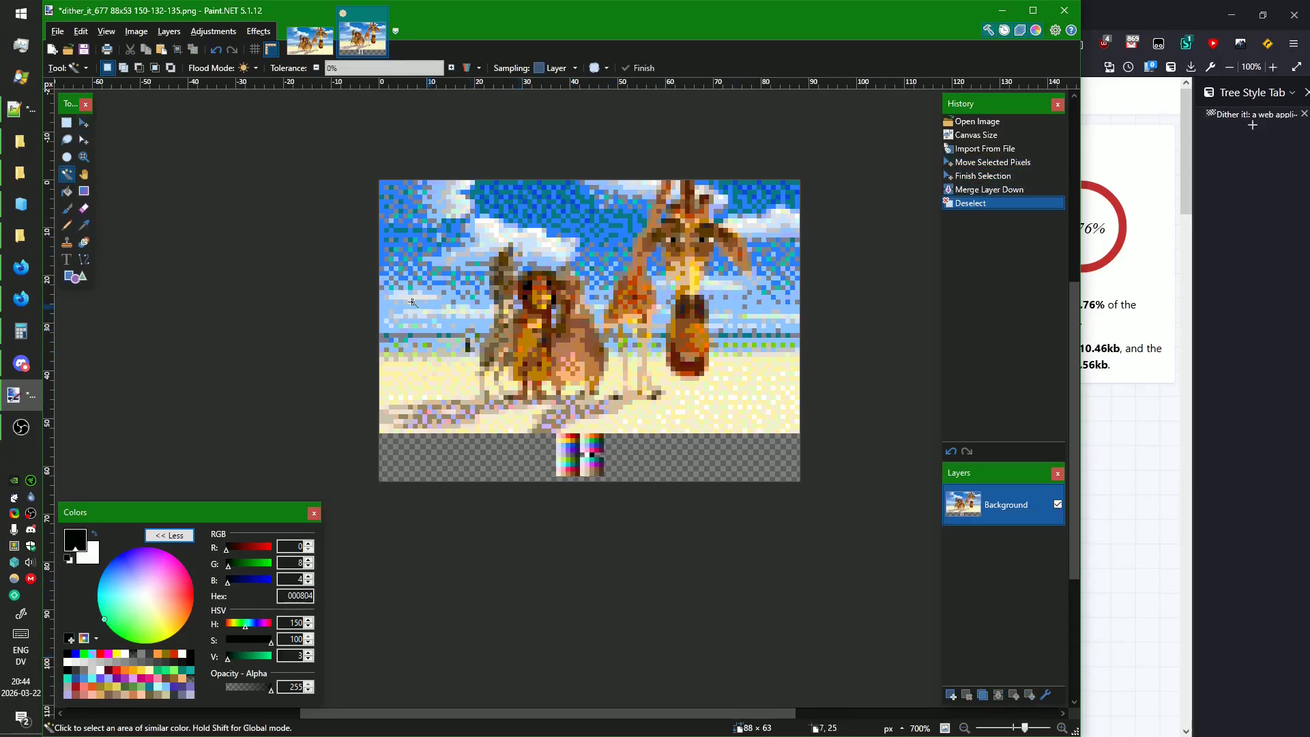
Use the Magic Wand at 0% tolerance to select the sky's blue, grey and teal colours across the whole image, adding each colour to the selection.
scroll(388, 208, up, 5)
click(420, 171)
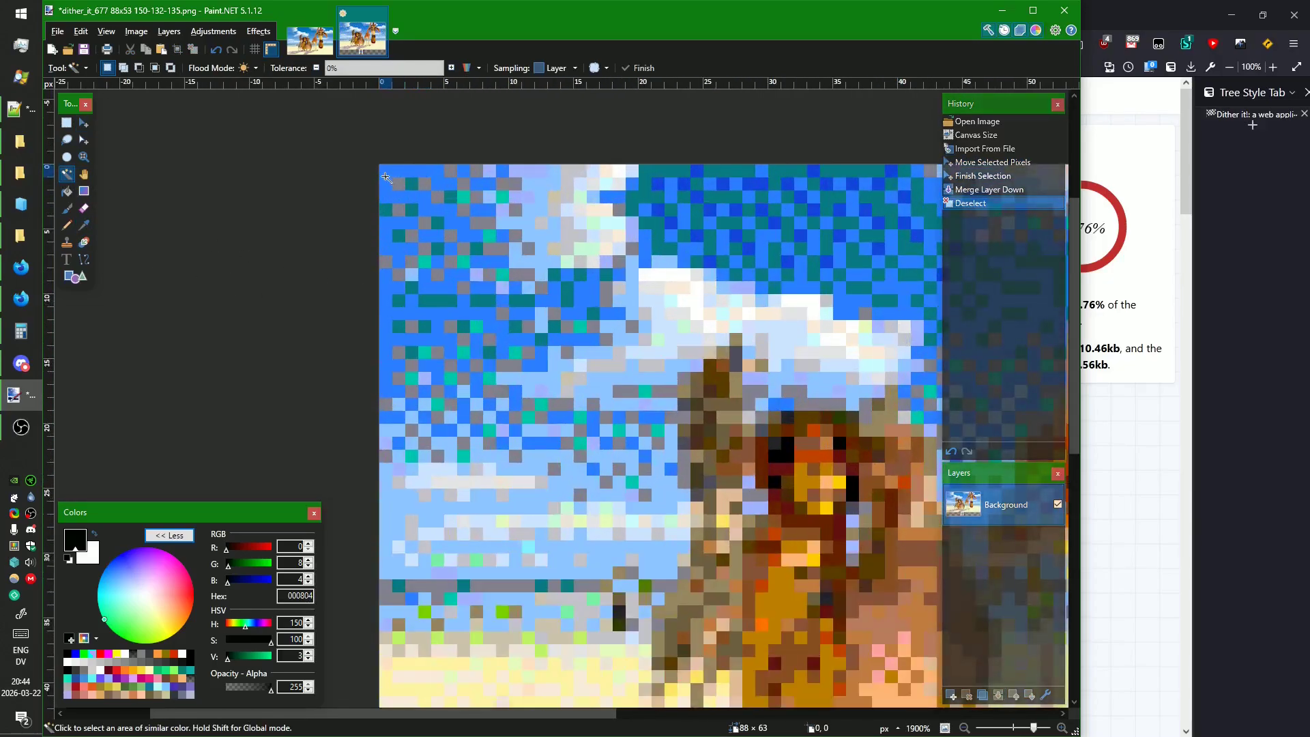
ctrl+click(453, 171)
ctrl+click(503, 171)
ctrl+click(541, 170)
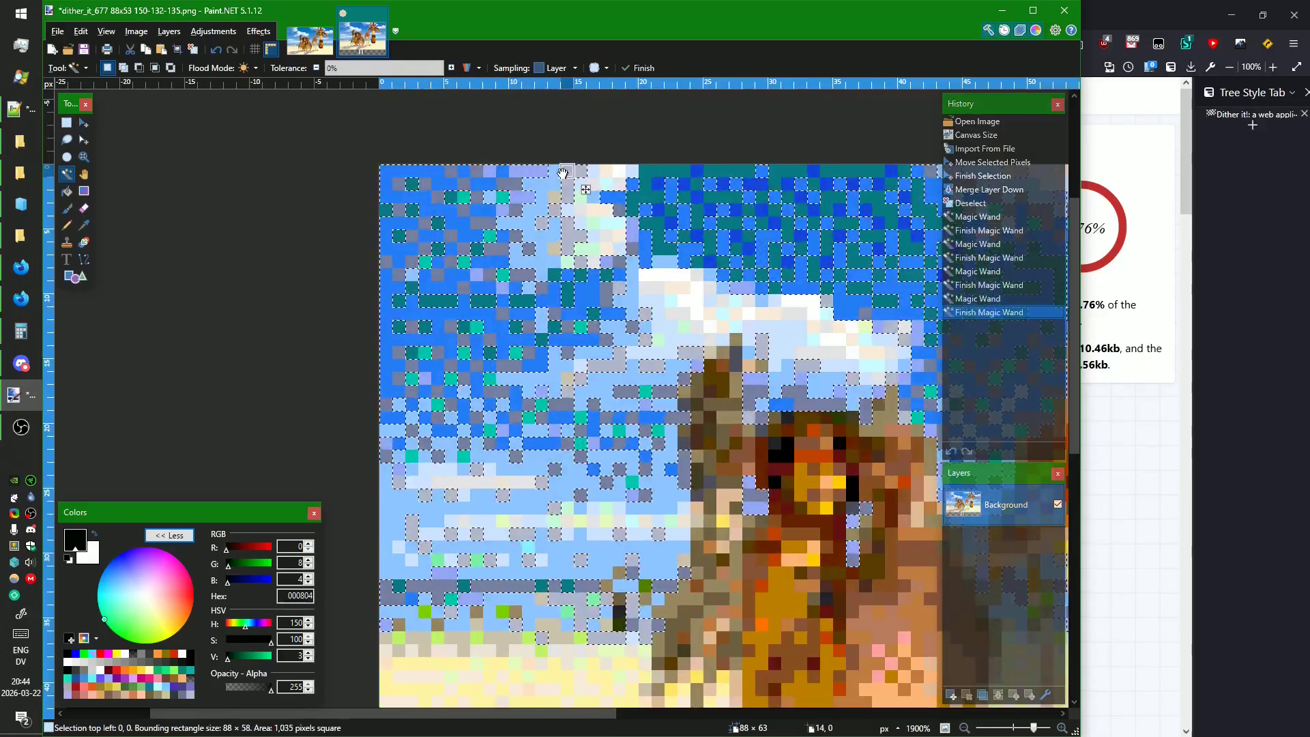
ctrl+click(554, 171)
drag(554, 171, 567, 171)
ctrl+click(567, 171)
ctrl+click(554, 185)
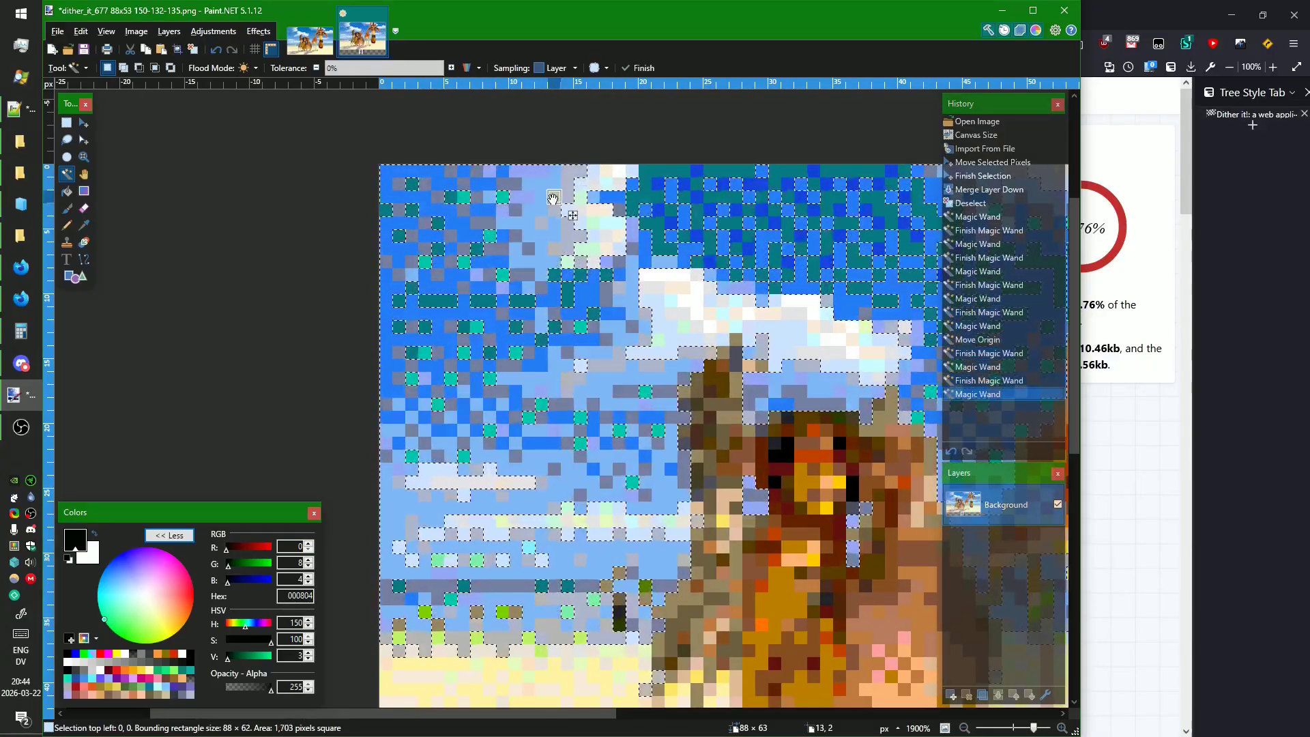
ctrl+click(554, 198)
ctrl+click(411, 184)
ctrl+click(463, 196)
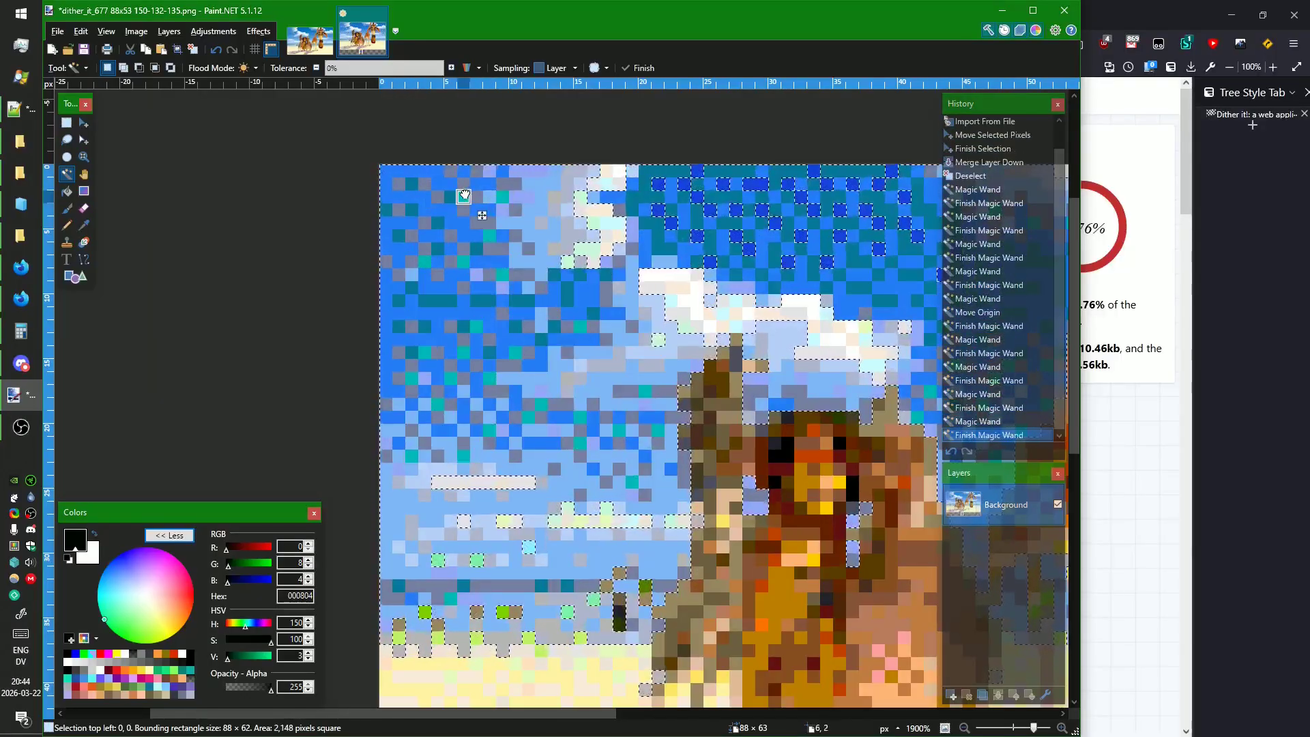
Add the clouds' white and off-white colours and the dark blue of the upper sky to the image-wide selection.
drag(633, 185, 607, 184)
ctrl+click(619, 185)
ctrl+click(616, 172)
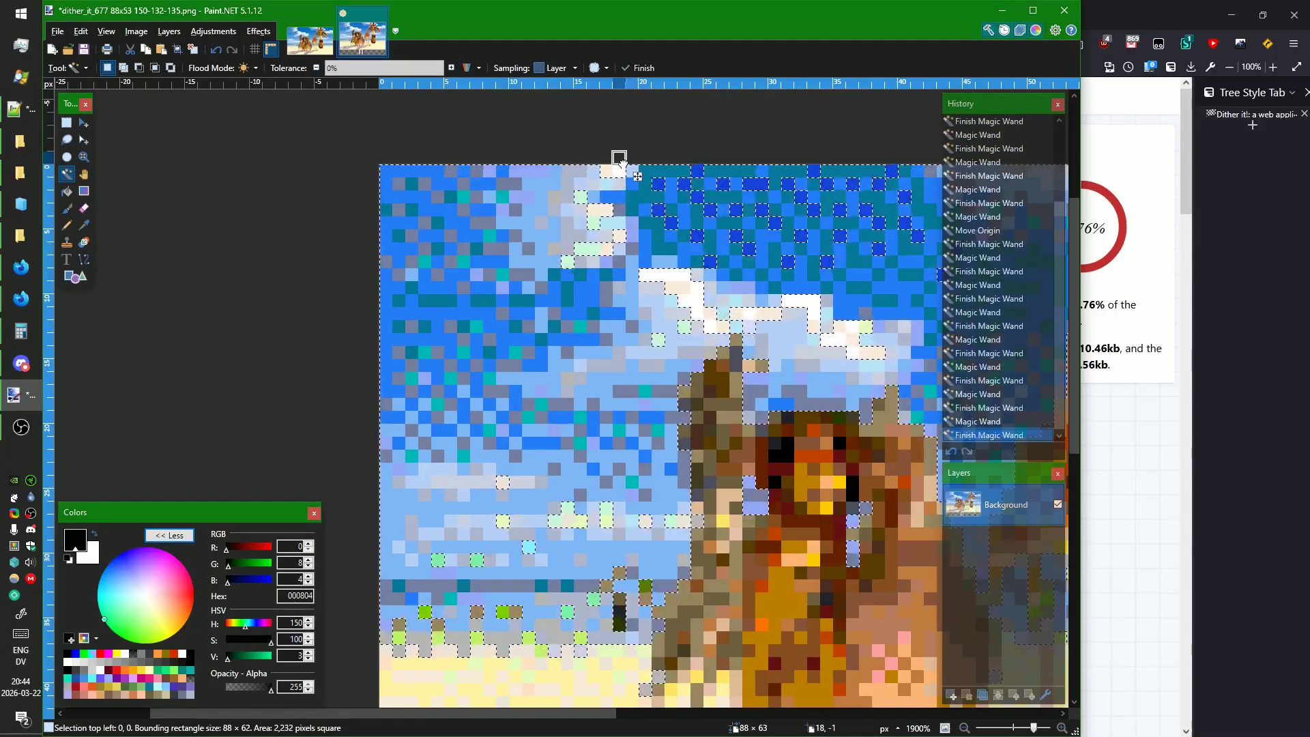
ctrl+click(600, 180)
ctrl+click(607, 171)
ctrl+click(659, 184)
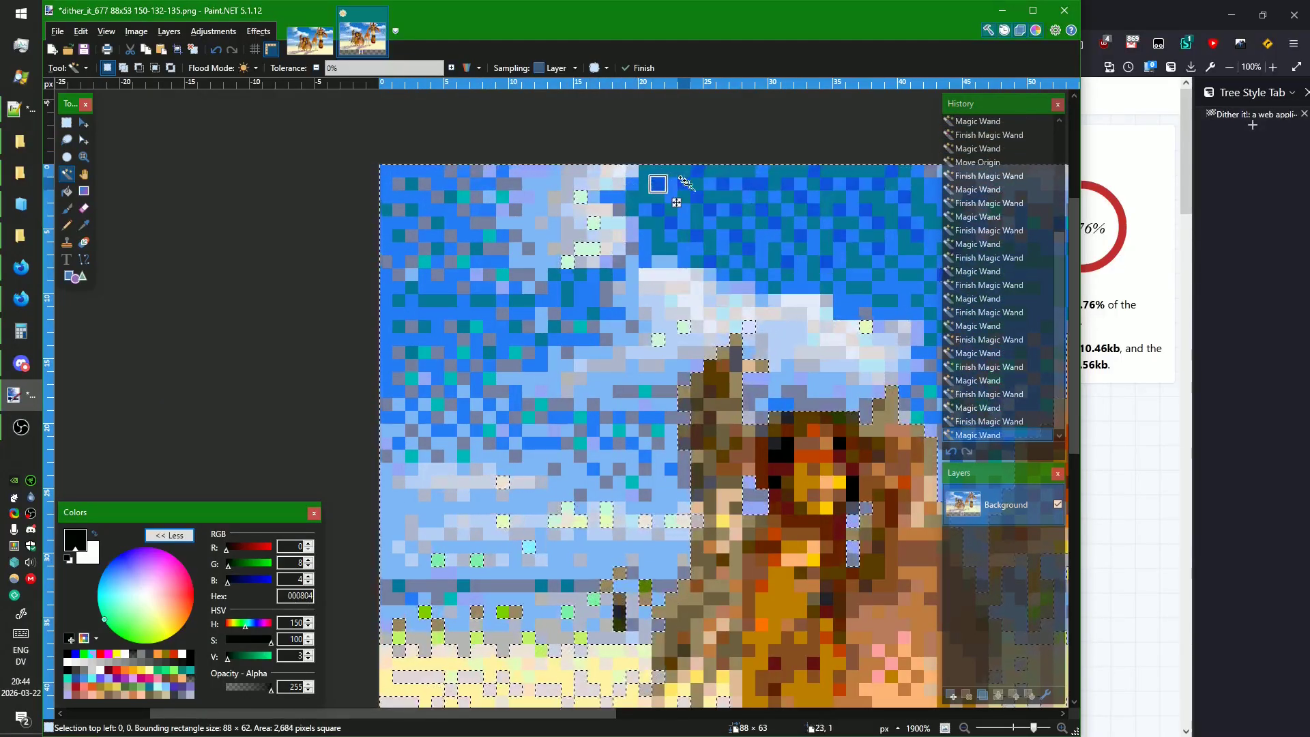
Add the remaining pale cloud tints and the browns of the leftmost animal's head to the image-wide selection.
drag(672, 301, 683, 327)
ctrl+click(672, 379)
drag(673, 380, 709, 377)
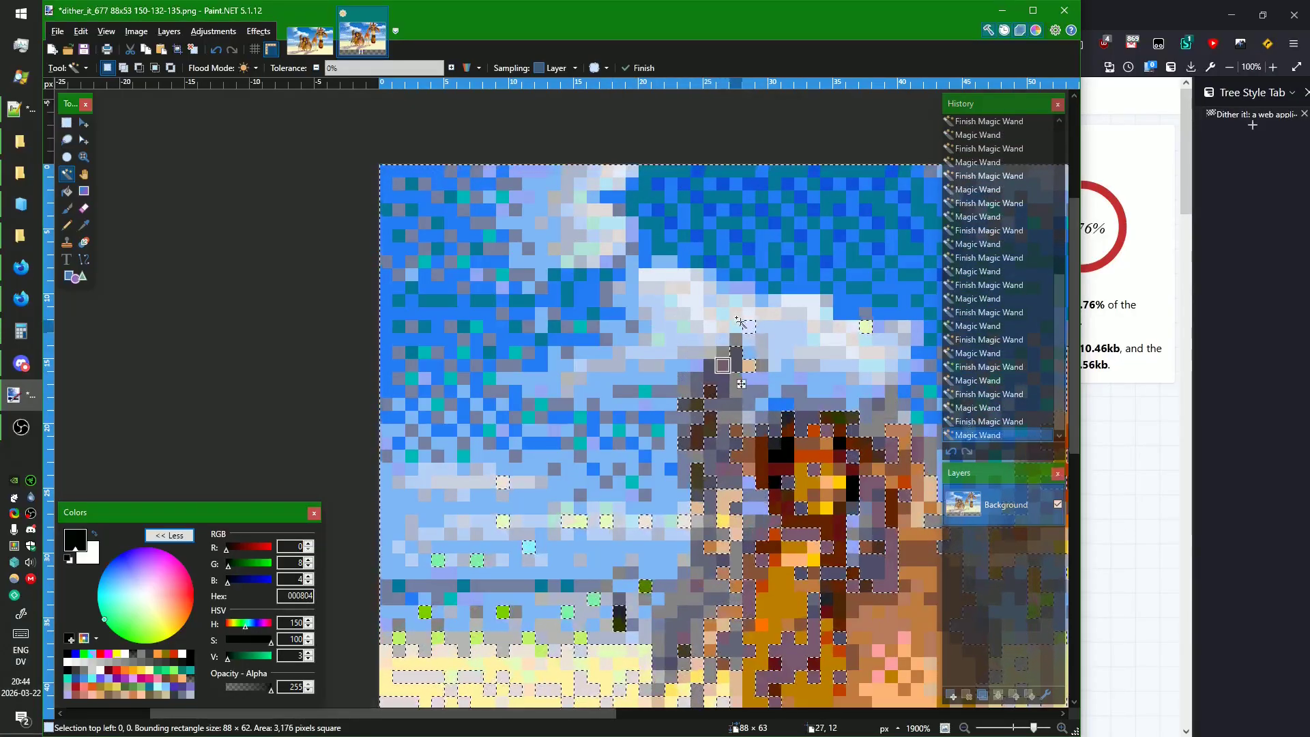
ctrl+click(734, 348)
ctrl+click(753, 323)
ctrl+click(726, 376)
Add the dark, red and golden colours of the middle animal's head to the image-wide selection.
drag(730, 374, 775, 455)
drag(815, 416, 825, 442)
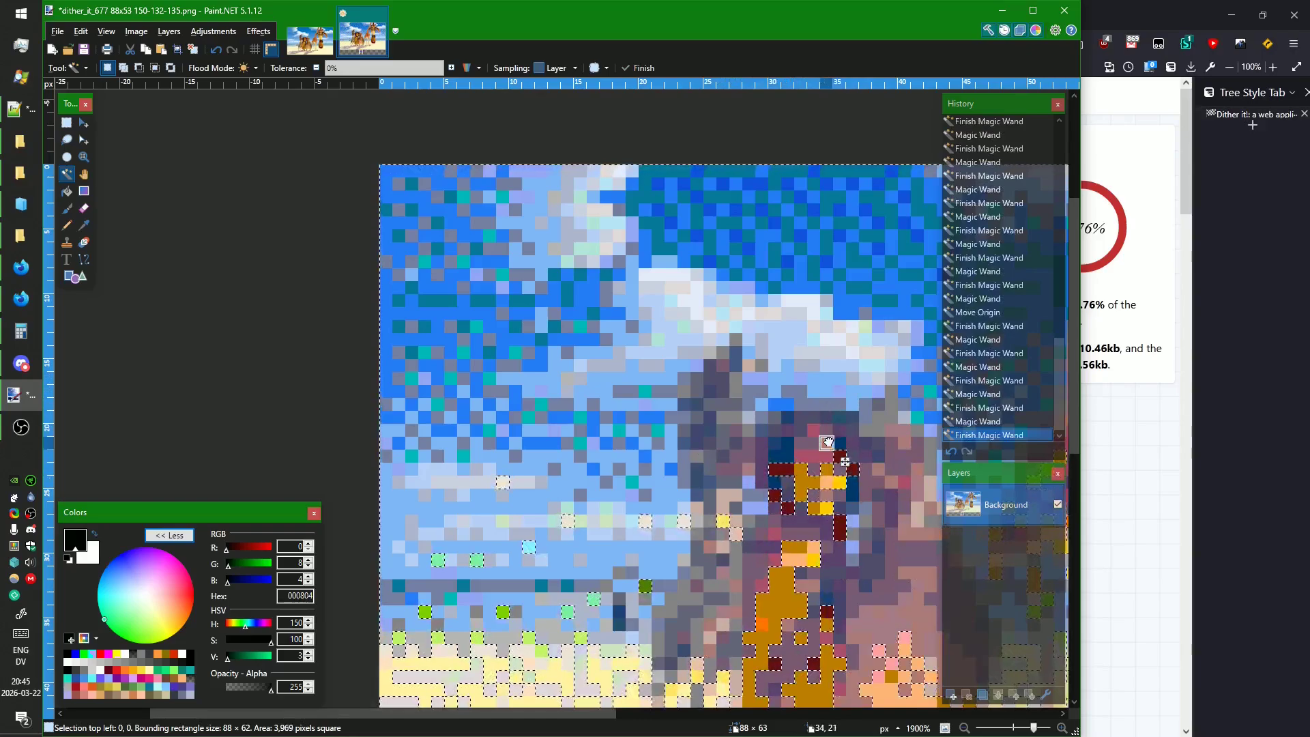
click(797, 457)
click(773, 430)
click(774, 469)
ctrl+click(724, 522)
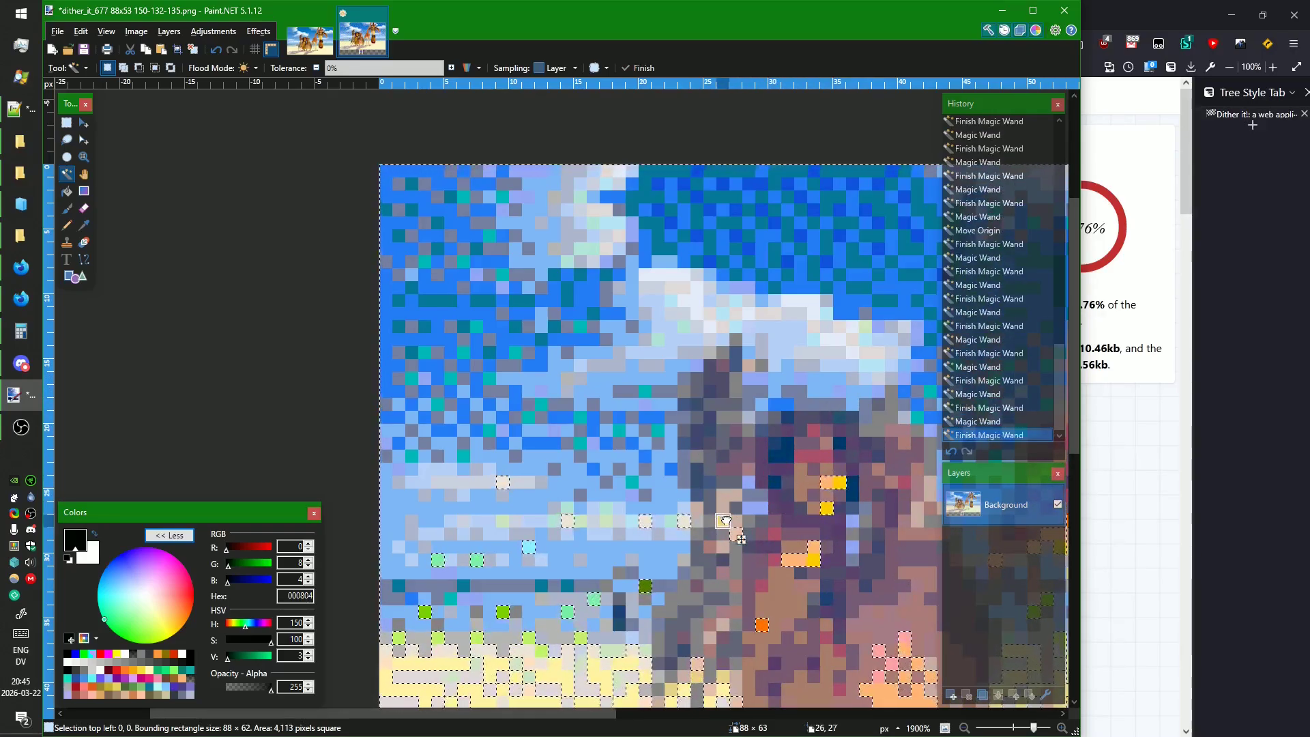
Add the green and pale tints scattered around the horizon line to the image-wide selection.
mouse_move(736, 535)
mouse_down()
mouse_move(747, 547)
mouse_move(733, 531)
mouse_up()
ctrl+click(656, 585)
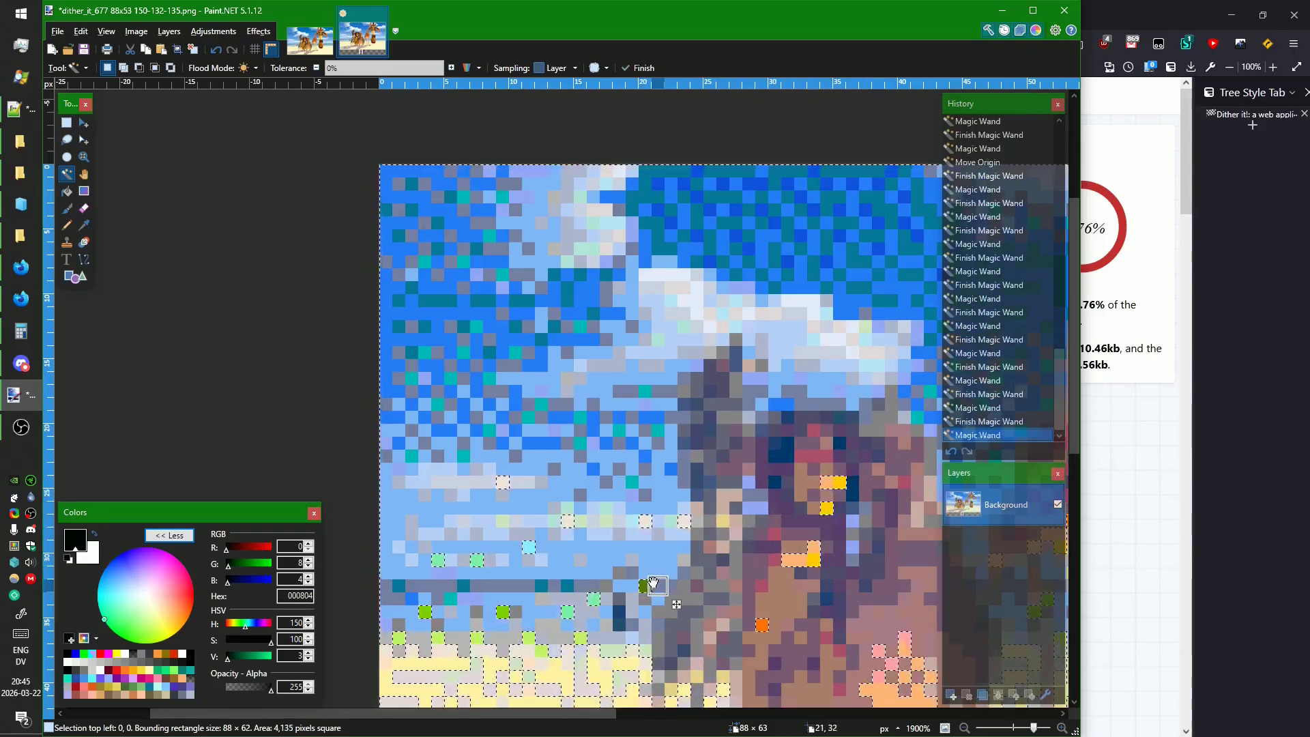
drag(653, 584, 644, 586)
drag(573, 644, 529, 652)
ctrl+click(515, 625)
drag(506, 607, 535, 548)
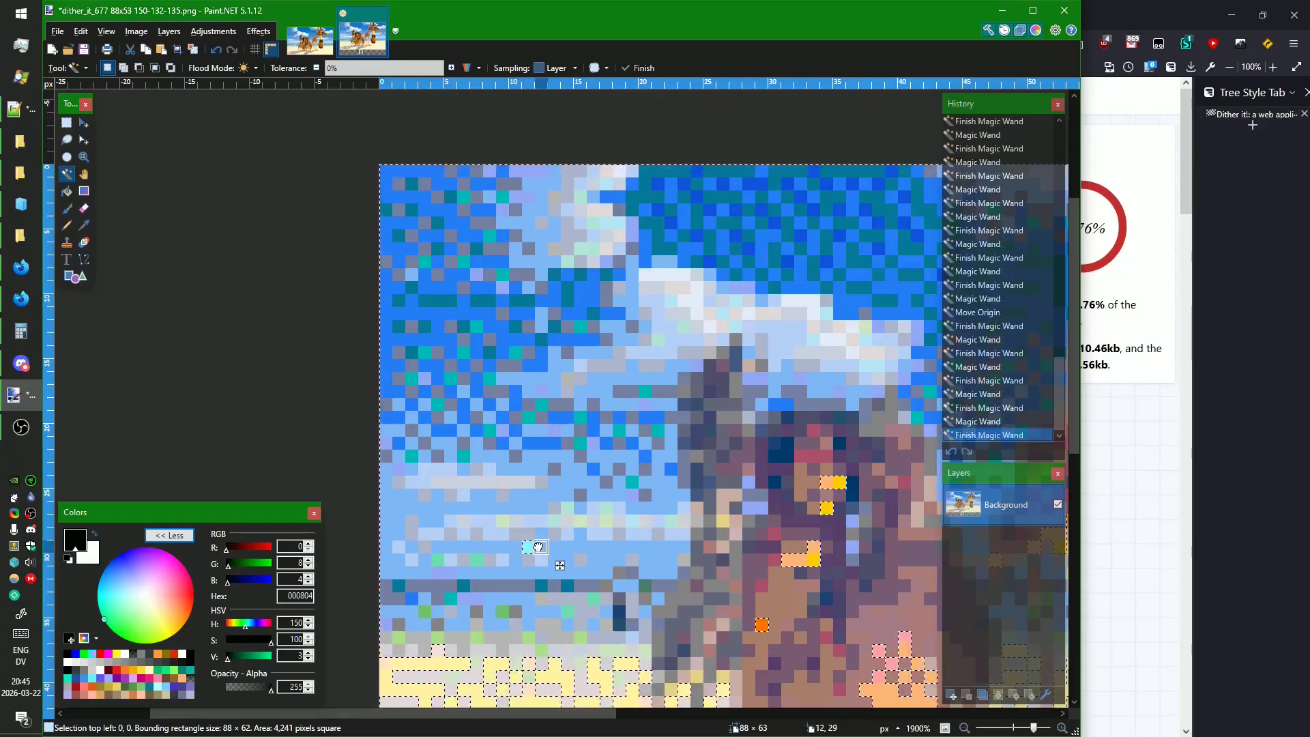
Add the orange, yellow and pink colours on the middle animals' bodies to the image-wide selection.
scroll(586, 498, down, 2)
scroll(587, 498, up, 2)
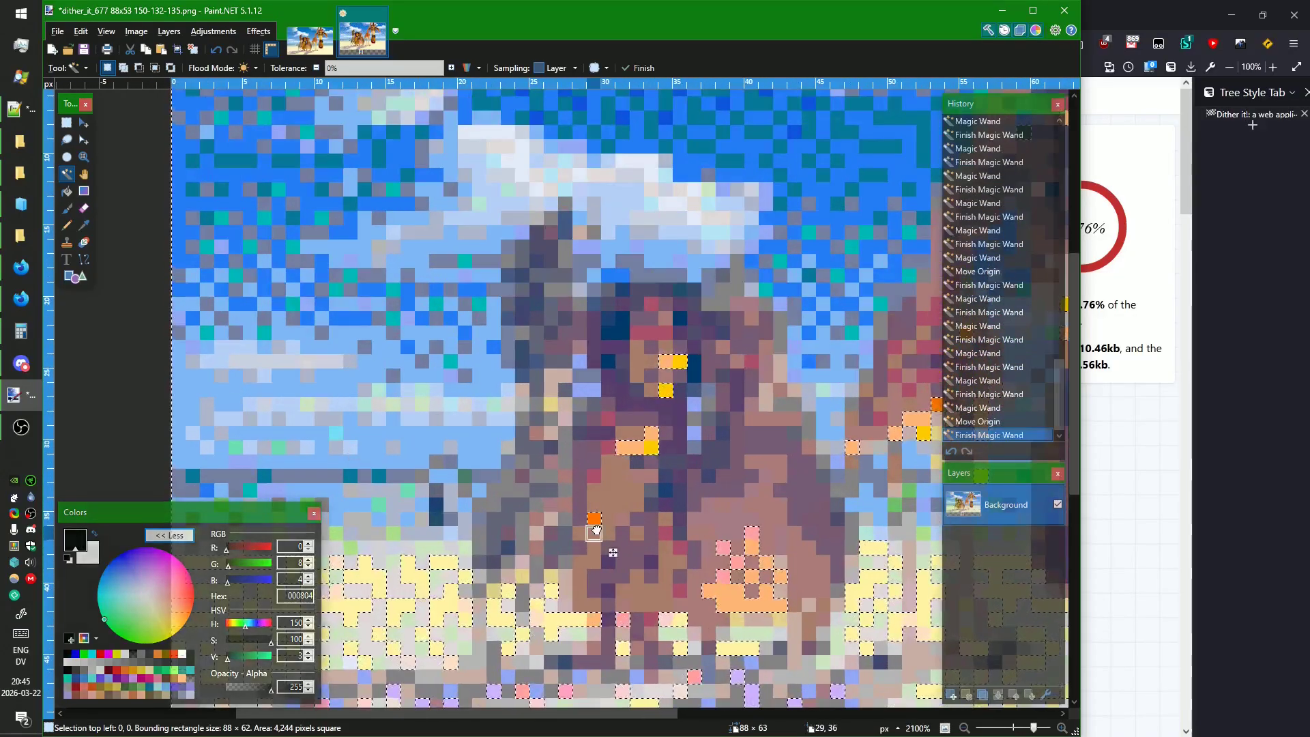
click(623, 446)
drag(609, 462, 623, 447)
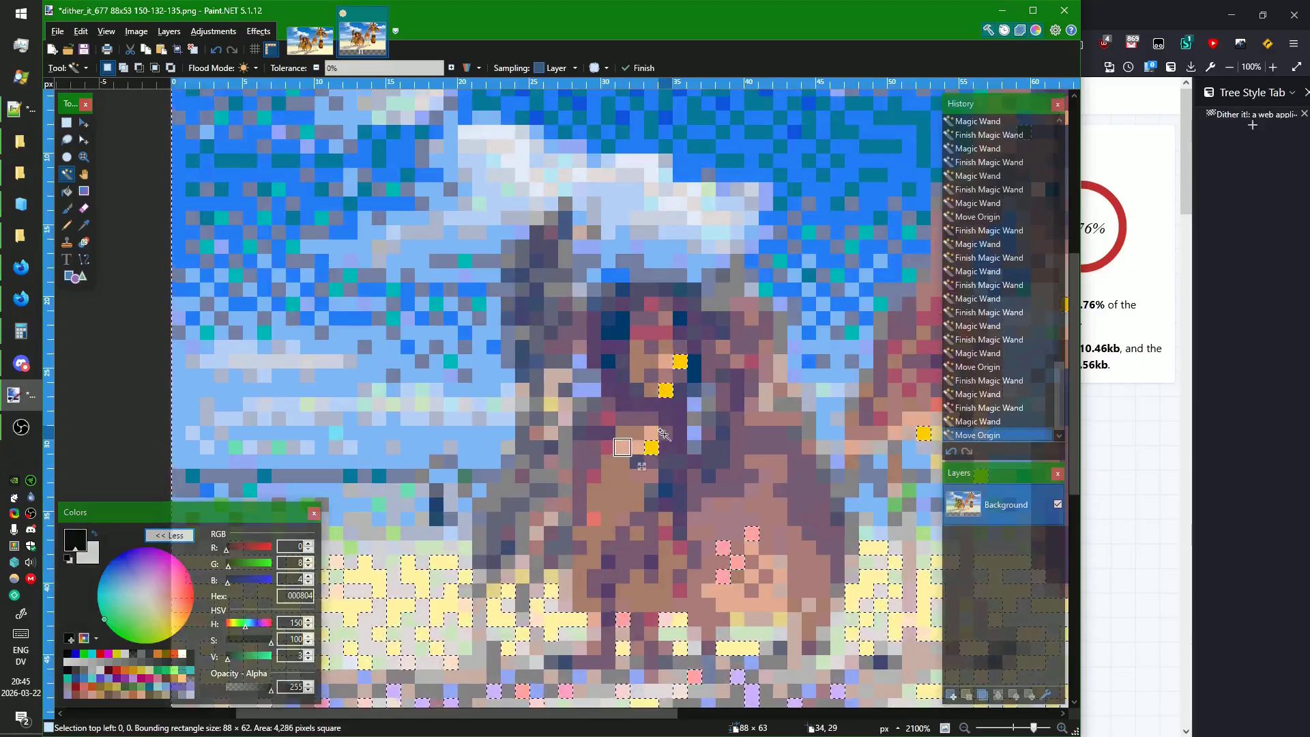
ctrl+shift+click(652, 447)
drag(722, 533, 722, 548)
Add the remaining pale yellow, lavender and pink colours of the sand and its shadows to the image-wide selection.
drag(580, 576, 537, 619)
scroll(459, 512, down, 2)
drag(477, 513, 493, 529)
drag(459, 572, 464, 571)
ctrl+shift+click(391, 546)
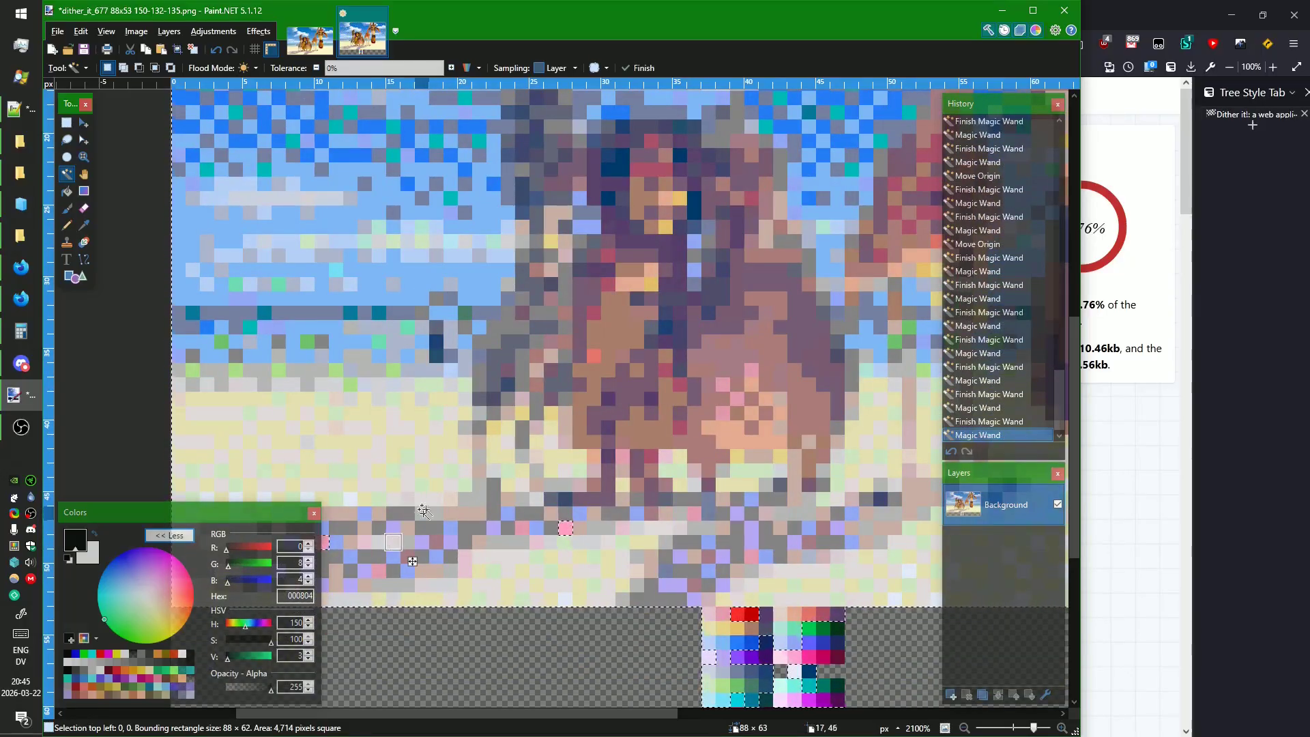
ctrl+shift+click(567, 530)
scroll(567, 532, left, 2)
scroll(567, 533, left, 2)
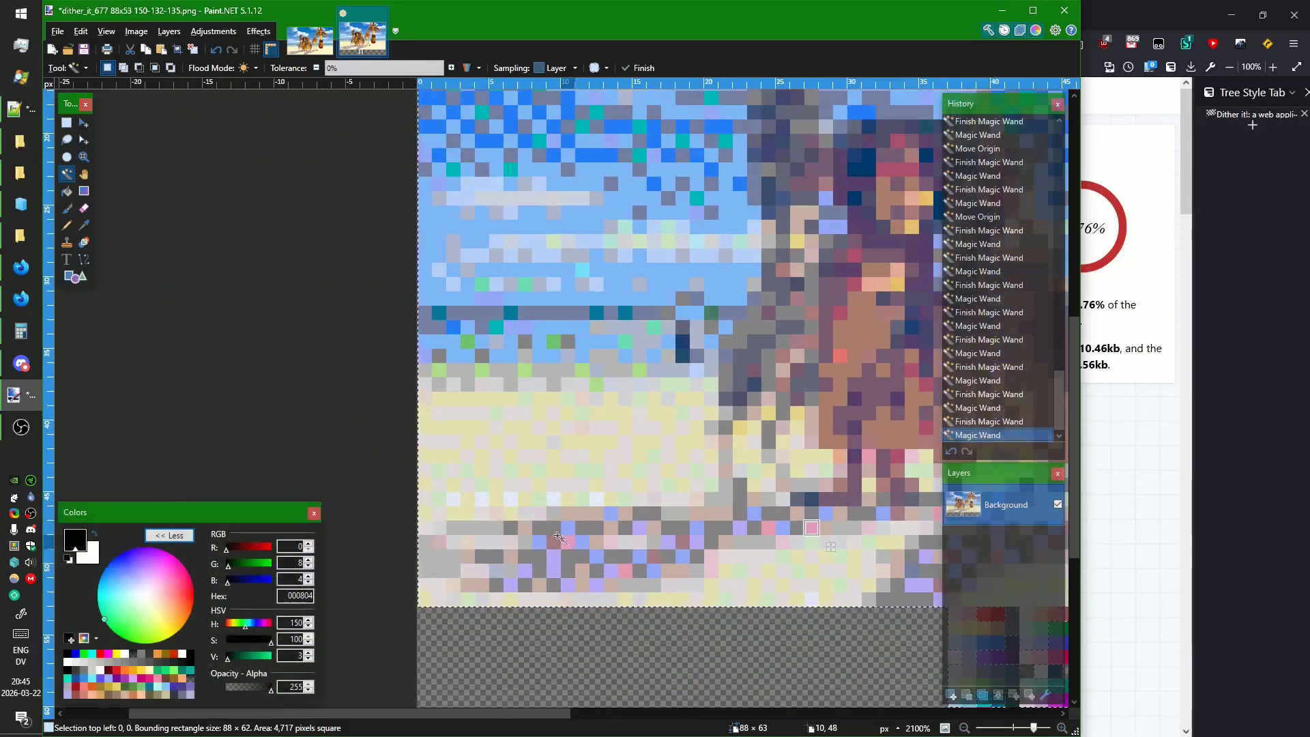
Add the unselected dark pixel beside the giraffe's ear to the Magic Wand selection.
scroll(567, 532, right, 10)
scroll(575, 436, up, 2)
scroll(575, 436, down, 1)
scroll(575, 437, down, 3)
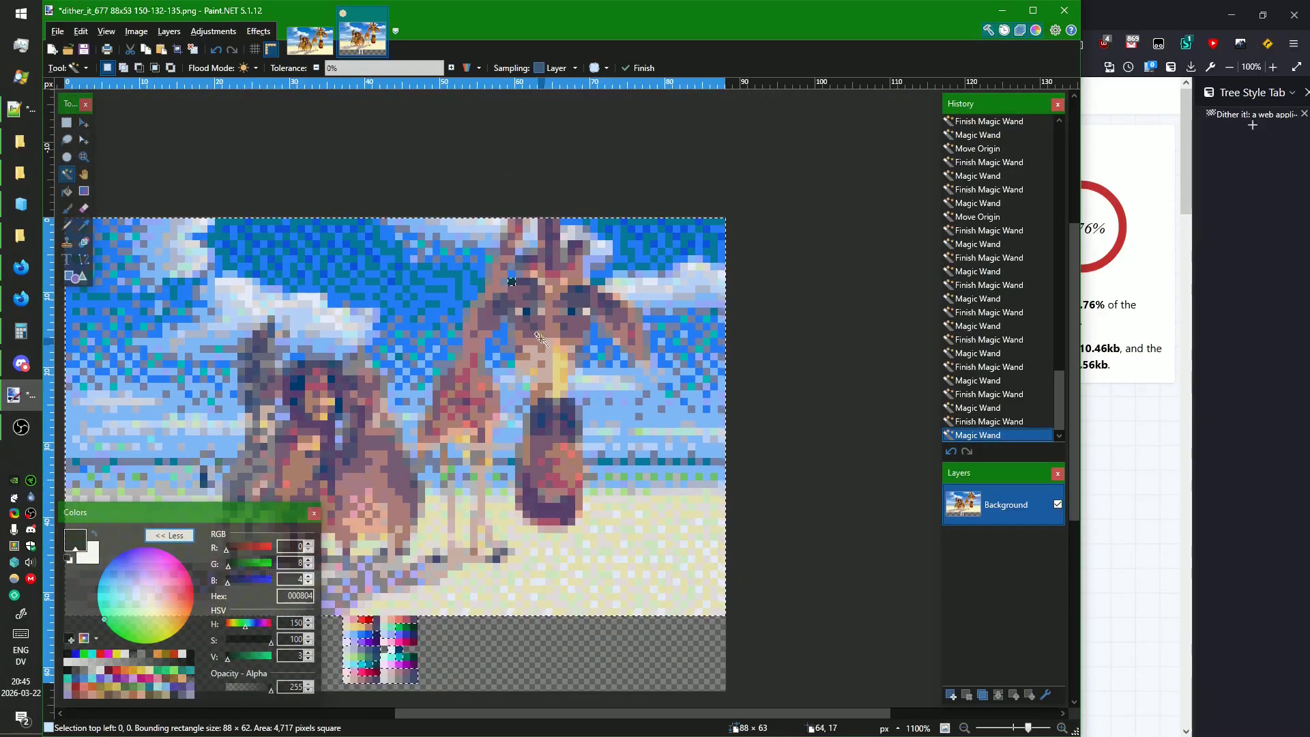
ctrl+shift+click(512, 281)
scroll(475, 334, up, 2)
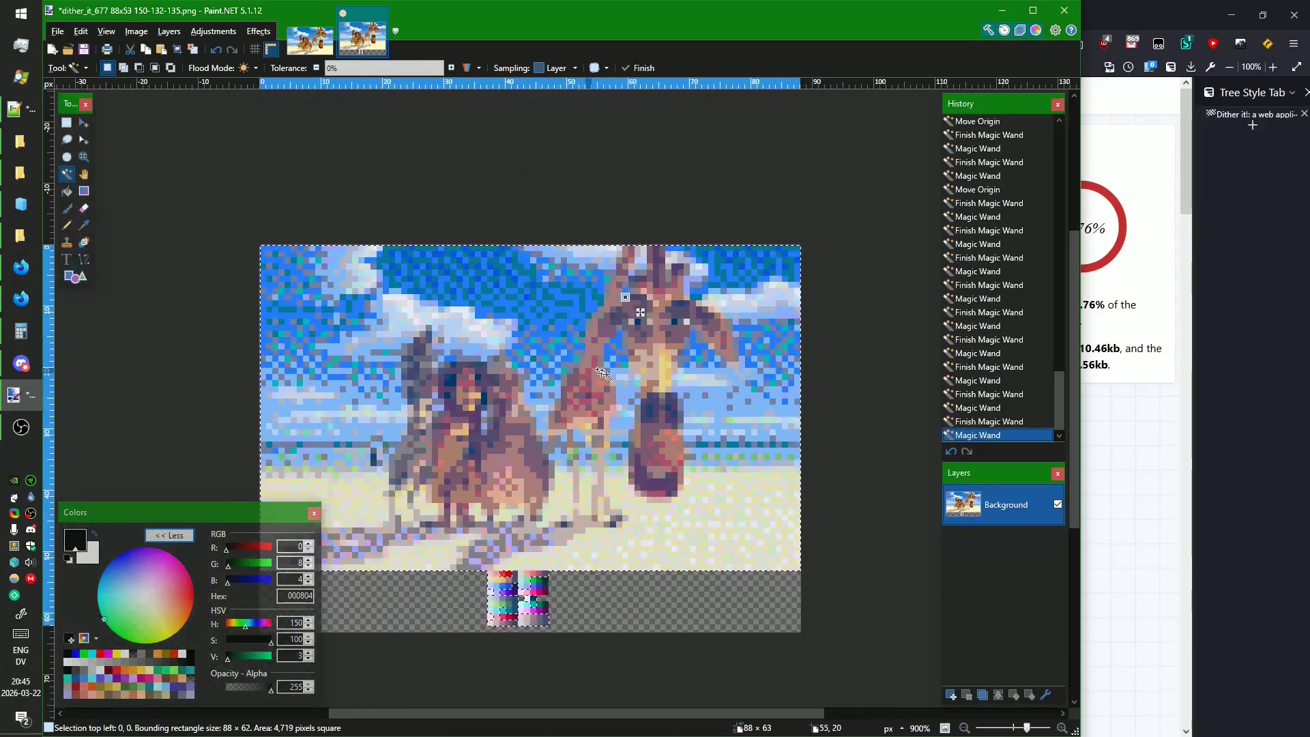
Restrict the selection to the colour palette swatches below the dithered image with an intersecting rectangular selection.
drag(607, 385, 650, 313)
scroll(561, 398, up, 4)
key(s)
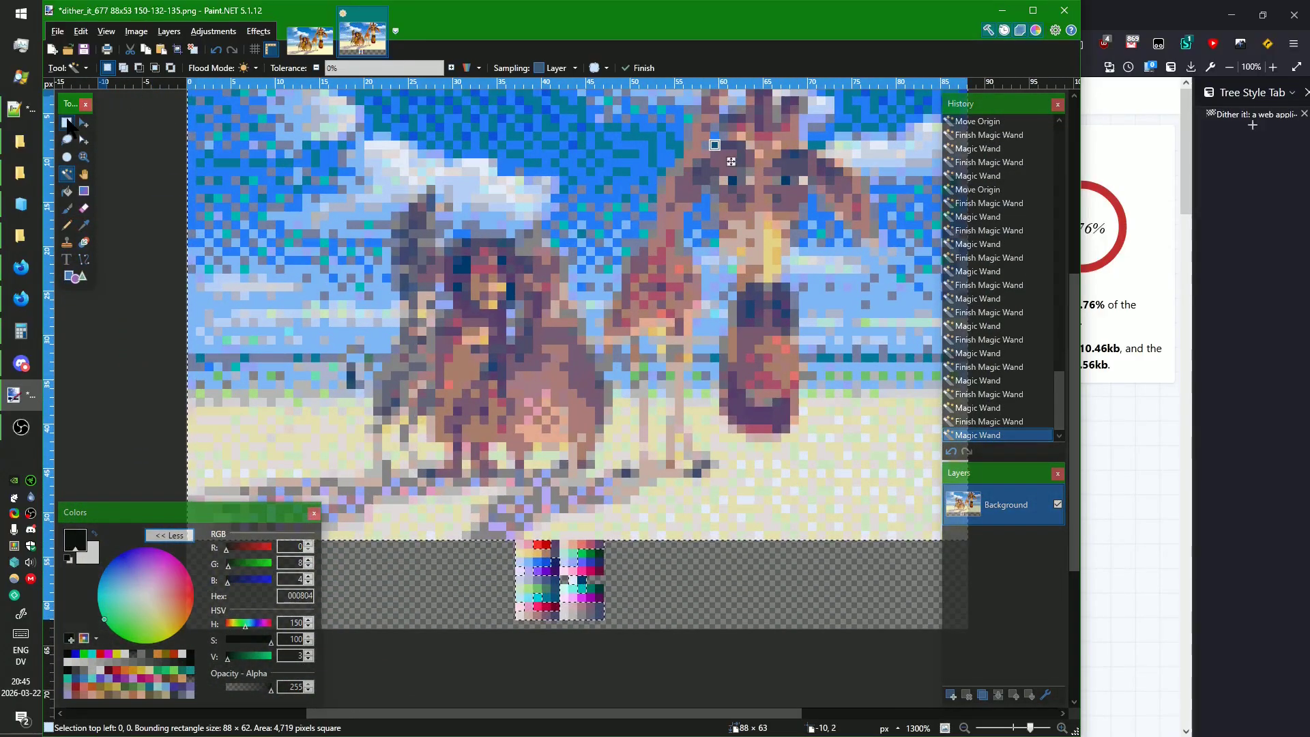
scroll(469, 561, up, 2)
scroll(469, 561, up, 1)
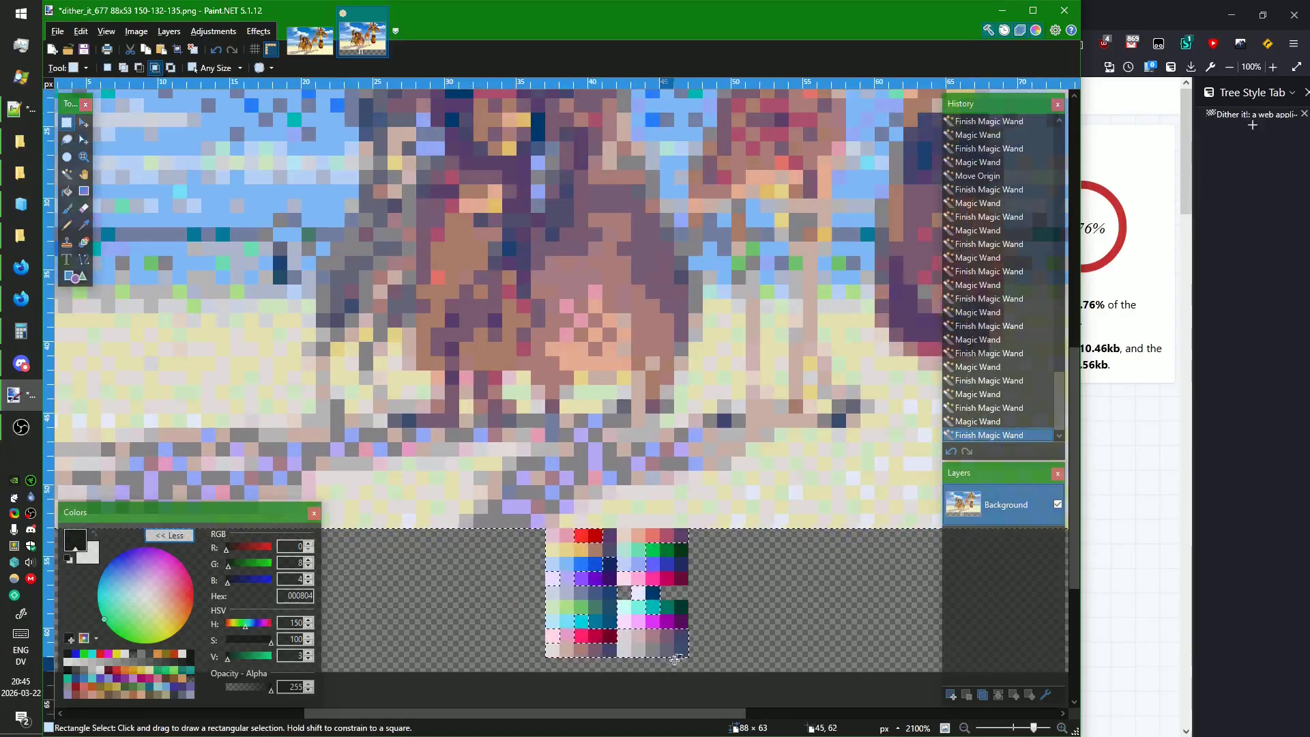
drag(709, 674, 531, 536)
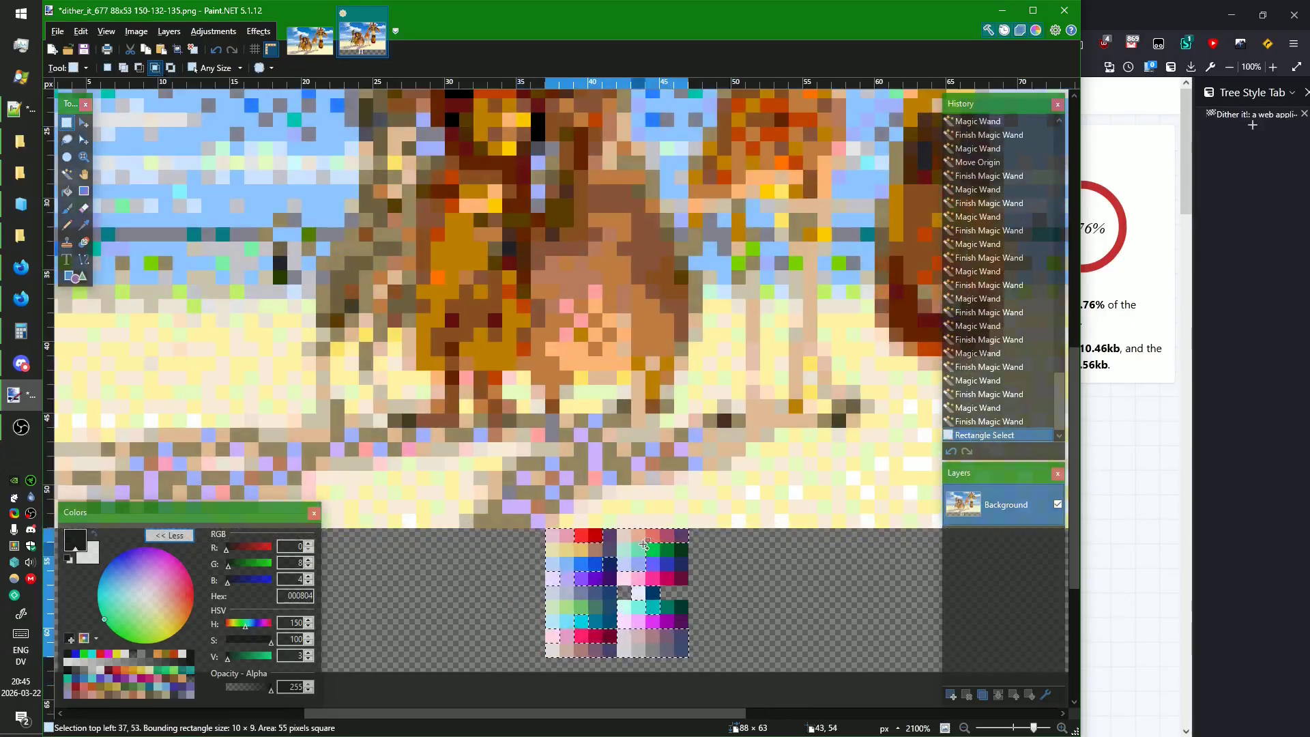
Open the Levels adjustment for the selected palette and sample the RGB colour of its output midtone swatch.
key(ctrl+l)
key(ctrl+Print)
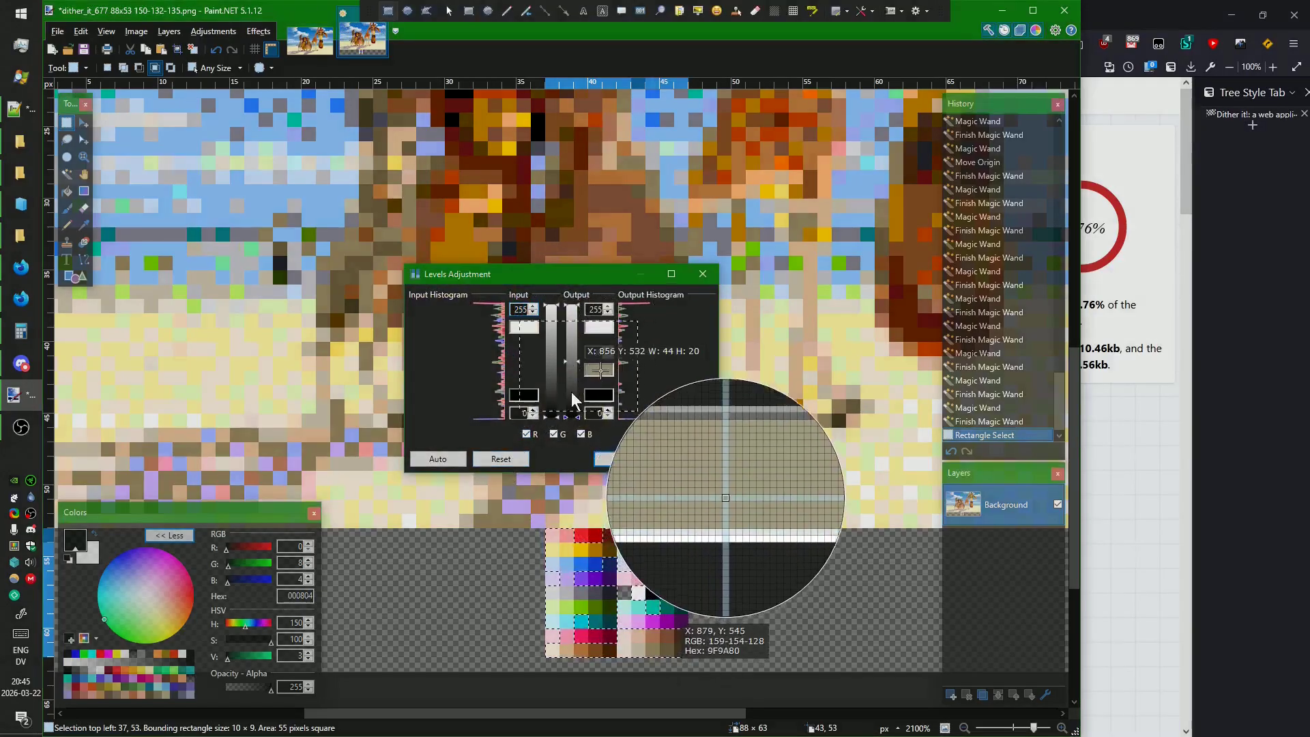
key(Escape)
click(604, 369)
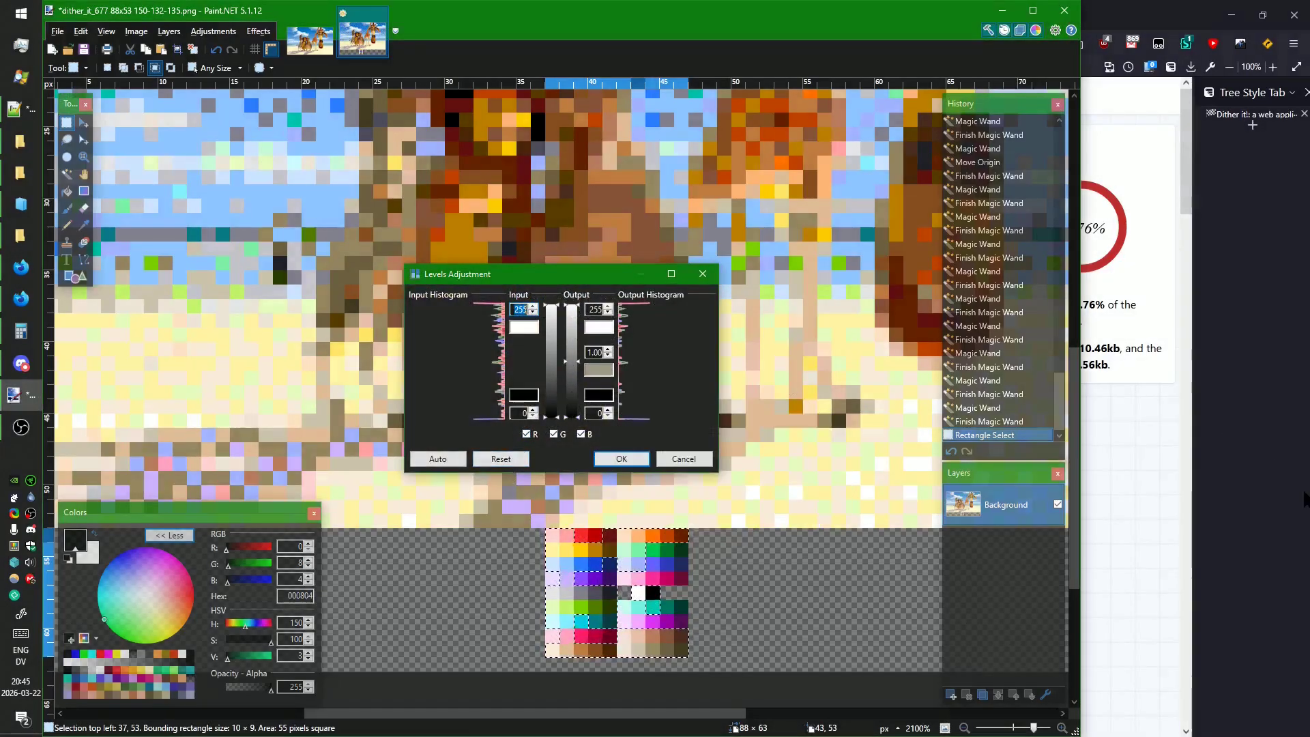
In the Notepad++ colour notes, change the second line to 159 154 128.
key(alt+Tab)
text(159 177 173)
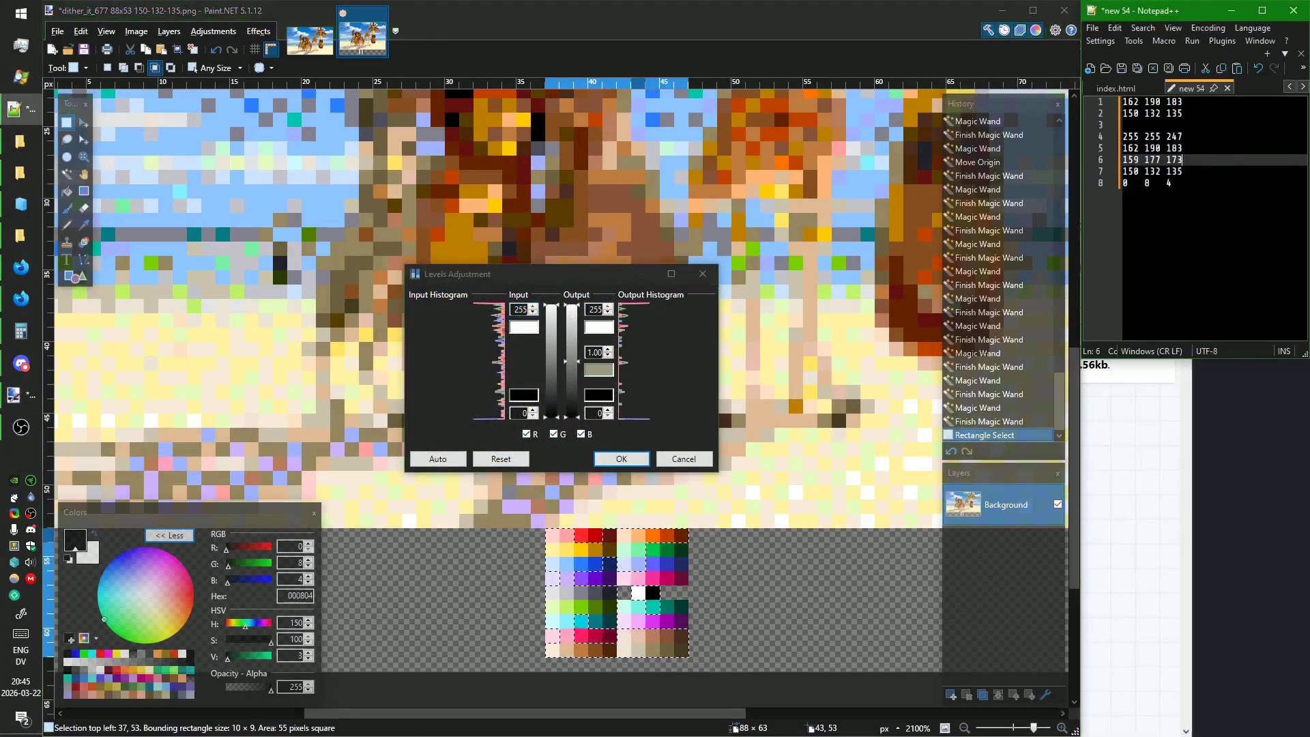
drag(1182, 114, 1134, 113)
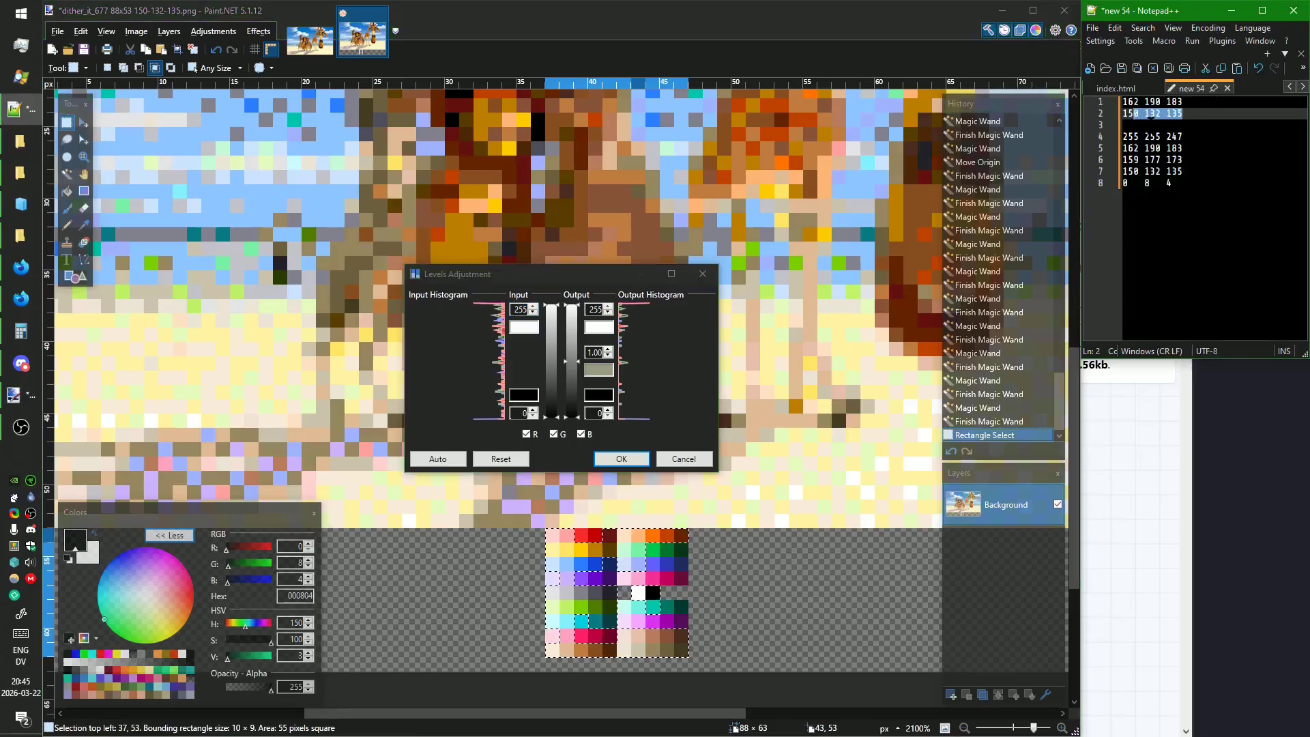
text(9 1)
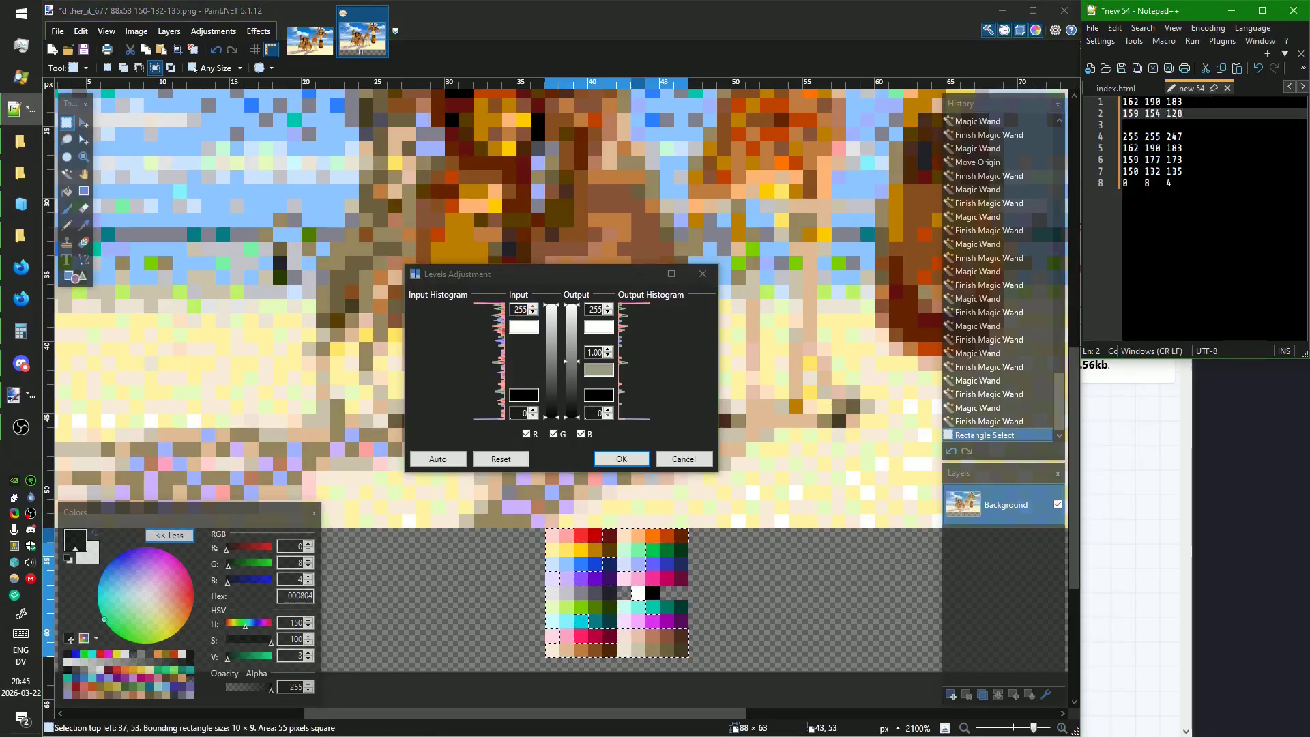
Sample the midtone swatch again and replace line 7 of the notes with a copy of 159 154 128.
key(super+shift+c)
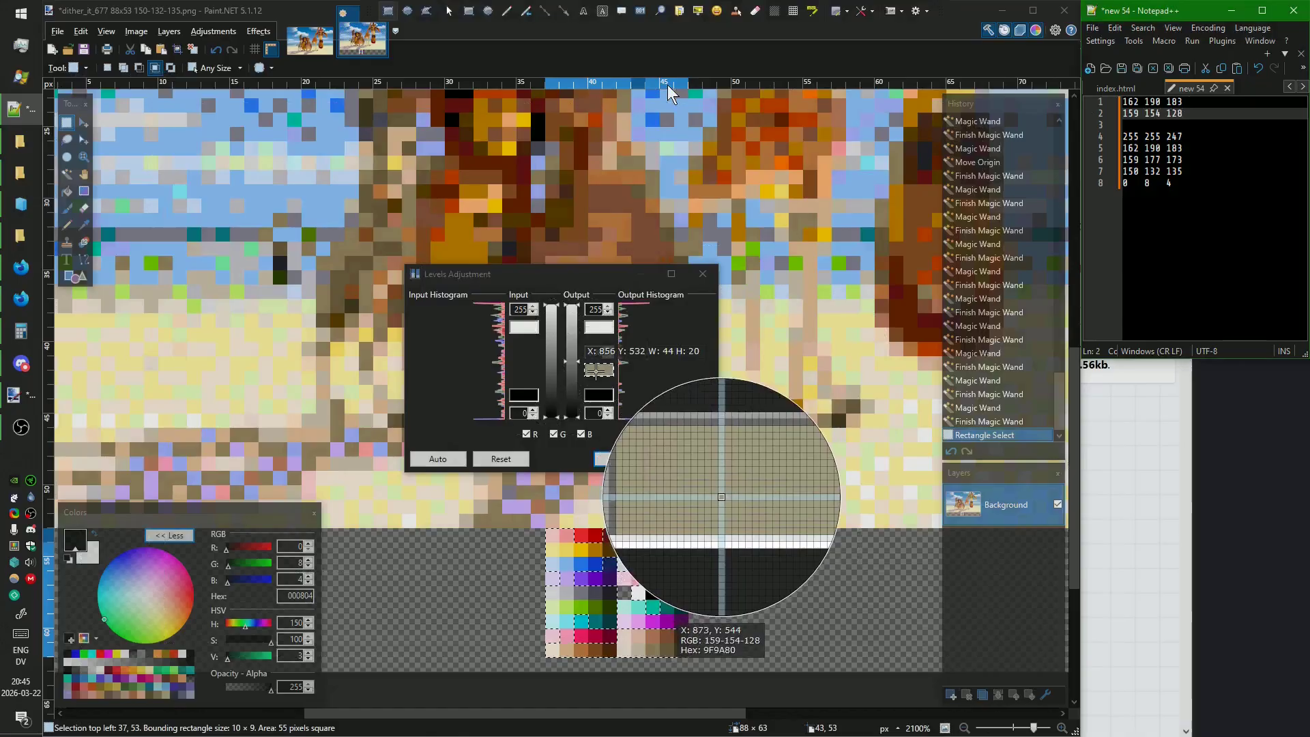
click(595, 371)
drag(1206, 112, 1038, 115)
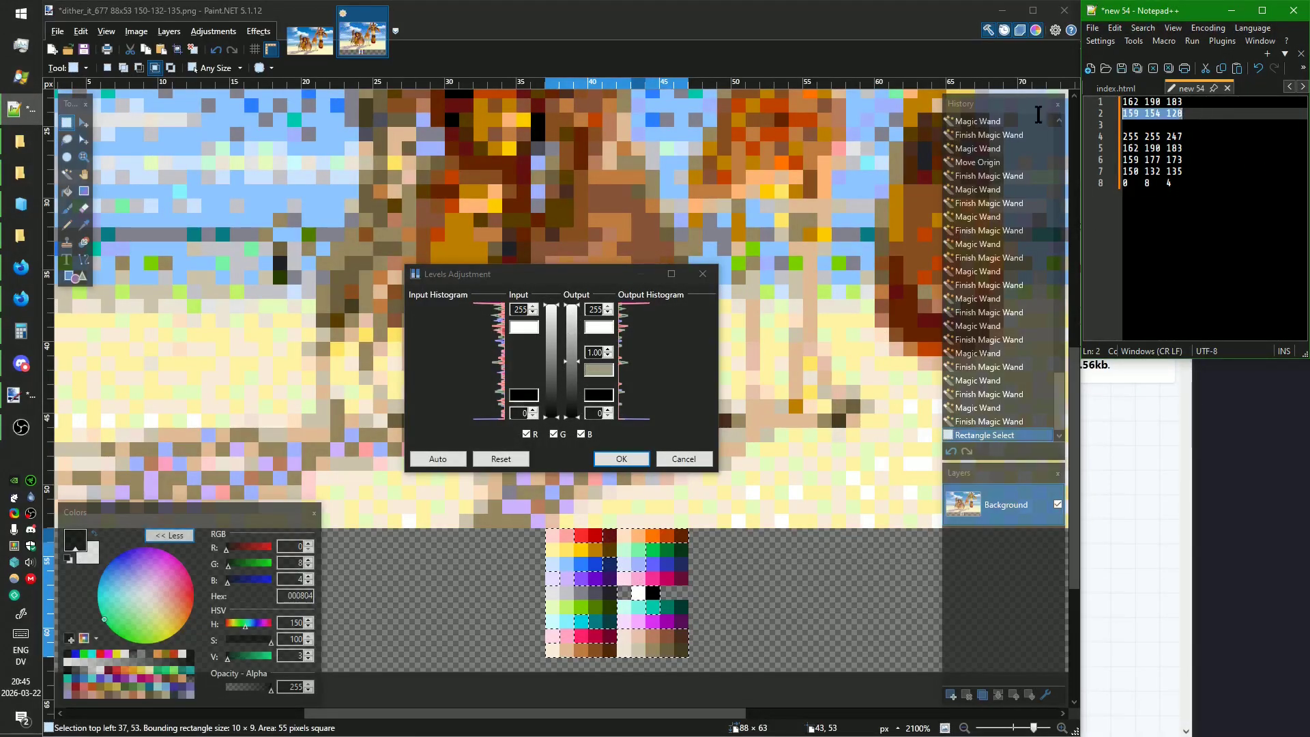
key(ctrl+c)
drag(1184, 171, 1123, 172)
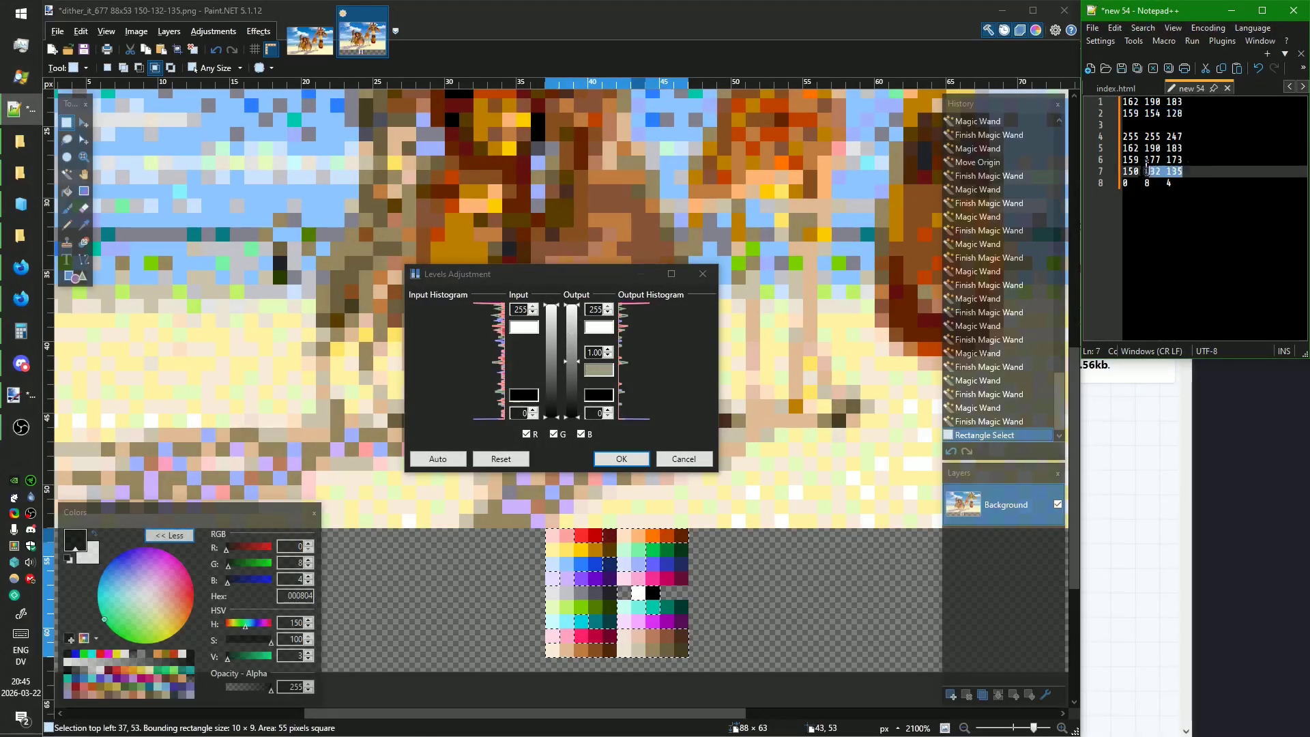
key(ctrl+v)
Confirm the palette's Levels adjustment in Paint.NET and revert the undithered 677 88x53 image to its Open Image state.
click(605, 458)
click(309, 40)
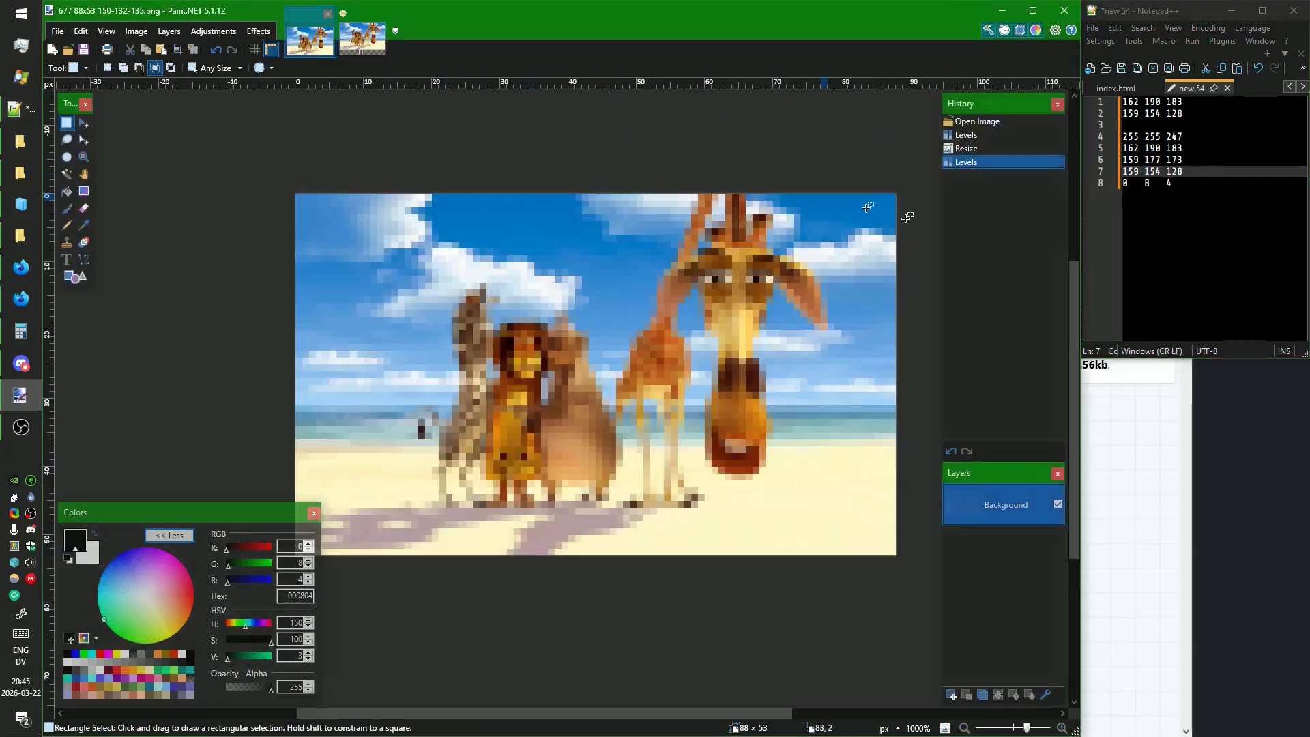
click(996, 122)
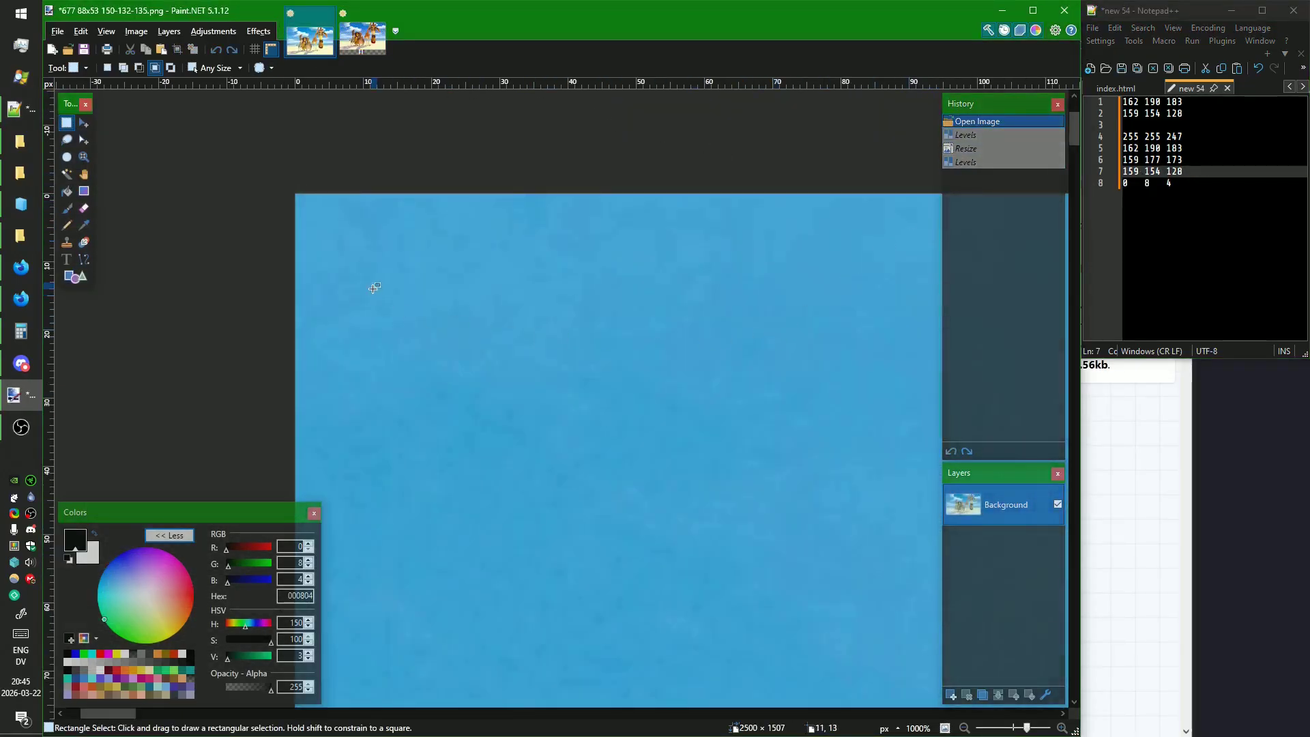
Open a reset Levels adjustment for the original image, enlarge the dialog and limit it to the red channel.
key(ctrl+l)
click(512, 458)
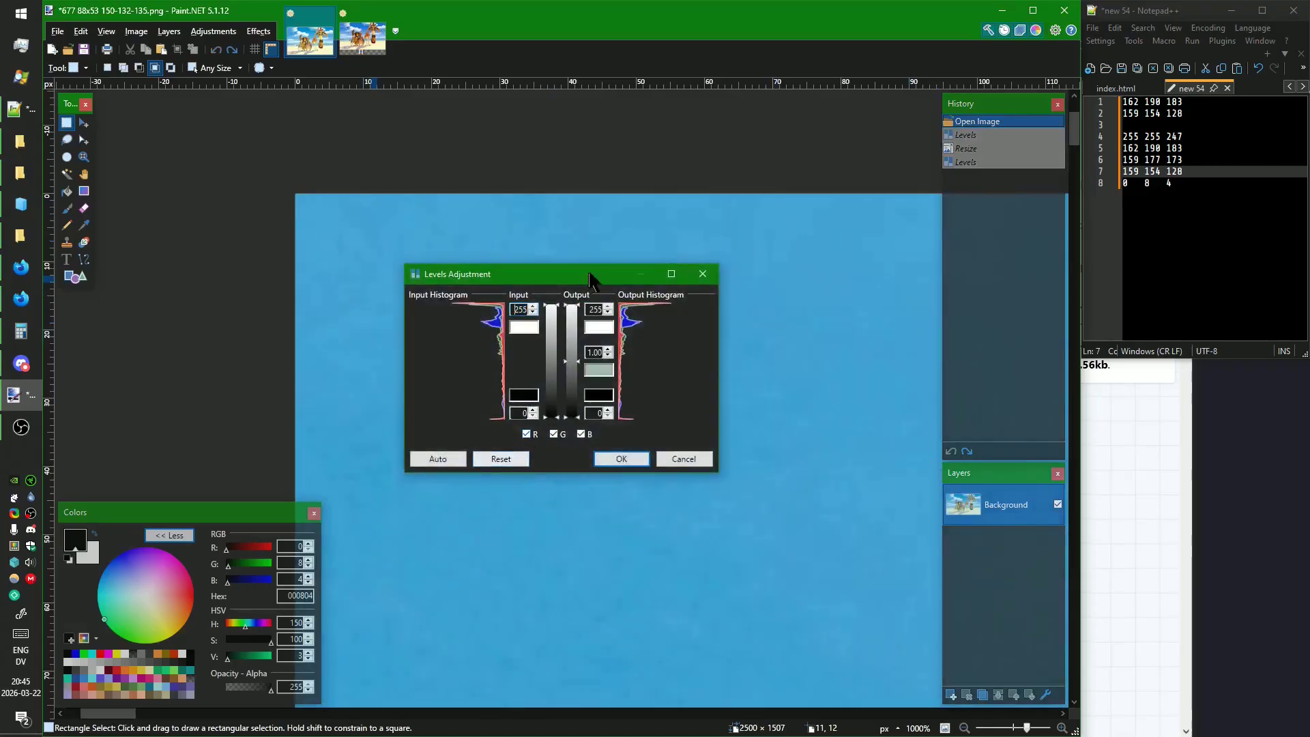
double_click(593, 267)
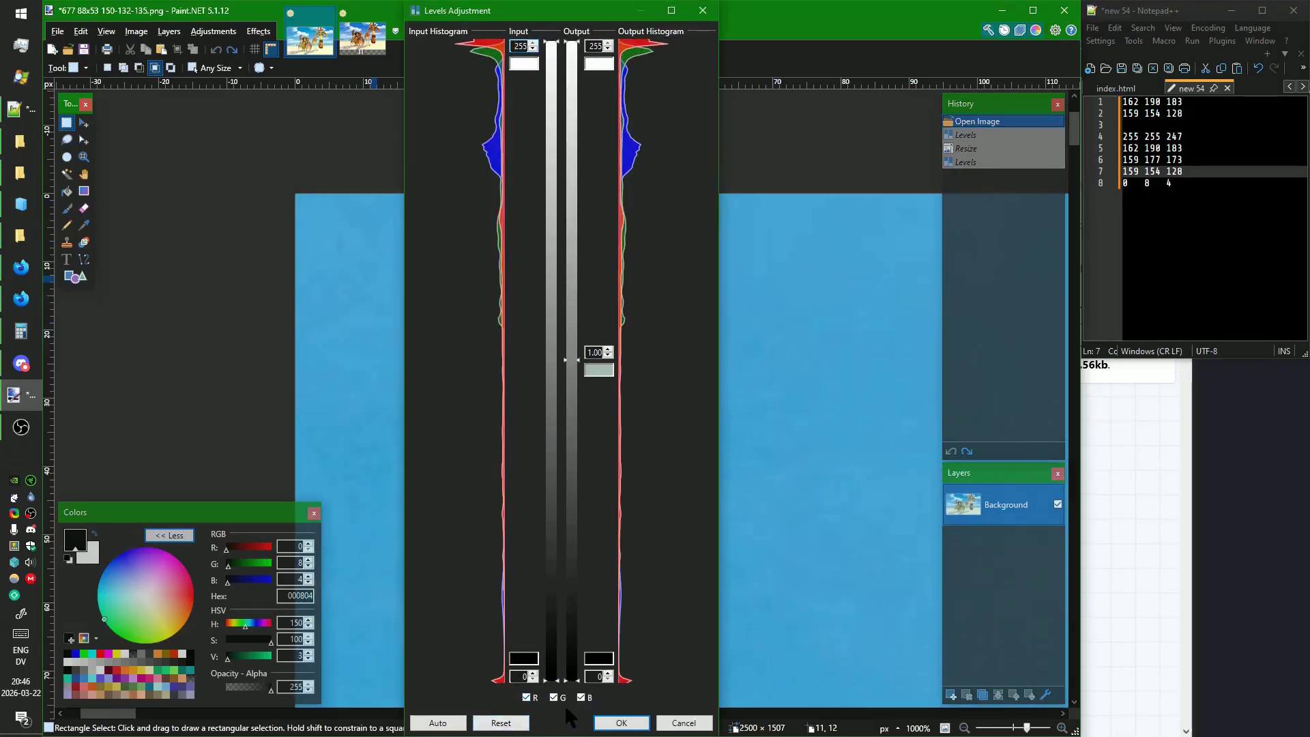
click(554, 697)
click(589, 697)
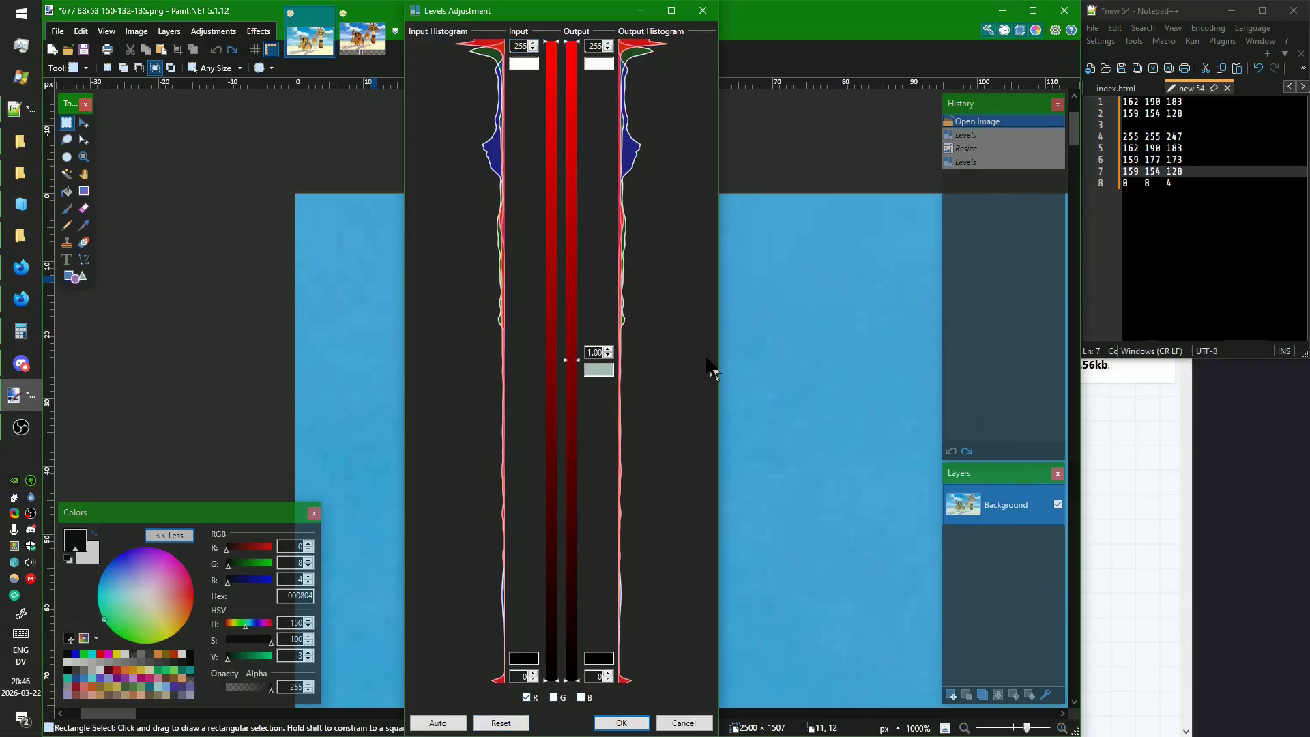
key(ctrl+Print)
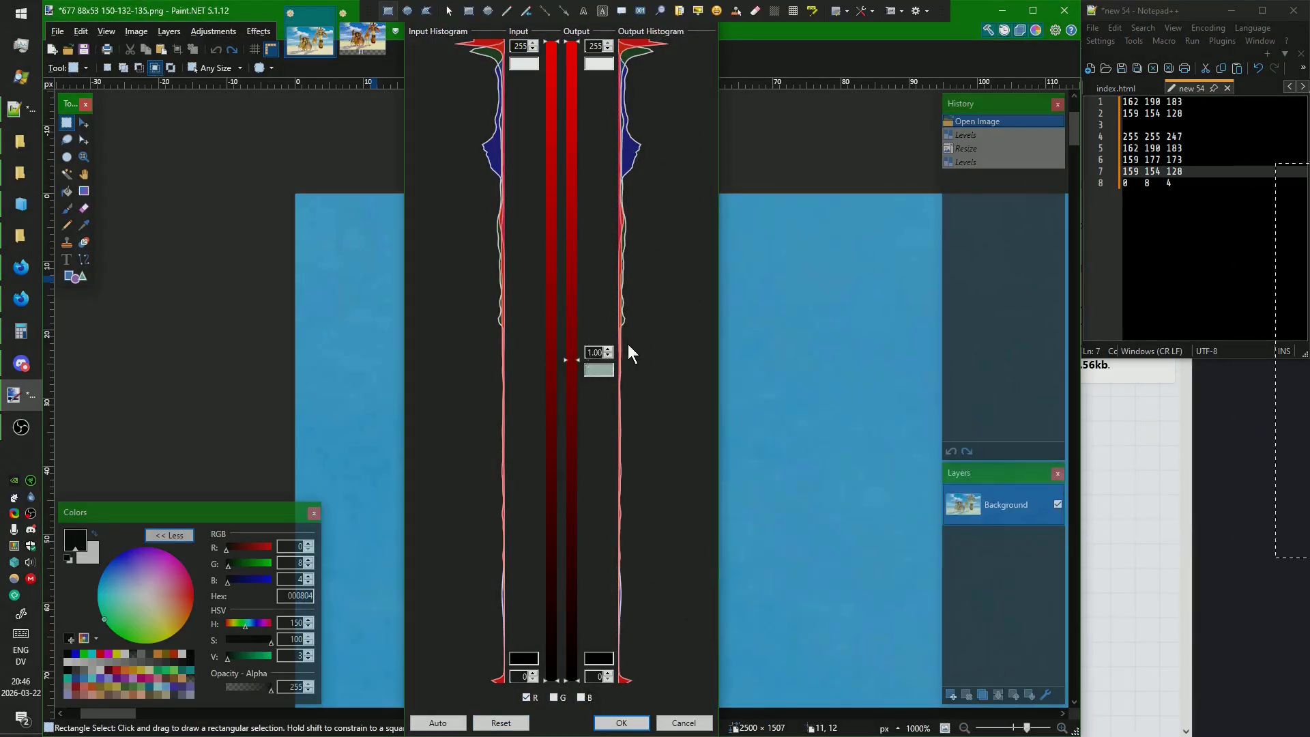
key(Escape)
Clear the calculator and raise the red channel's output gamma to 1.04, sampling the midtone swatch to check it.
key(alt+Tab)
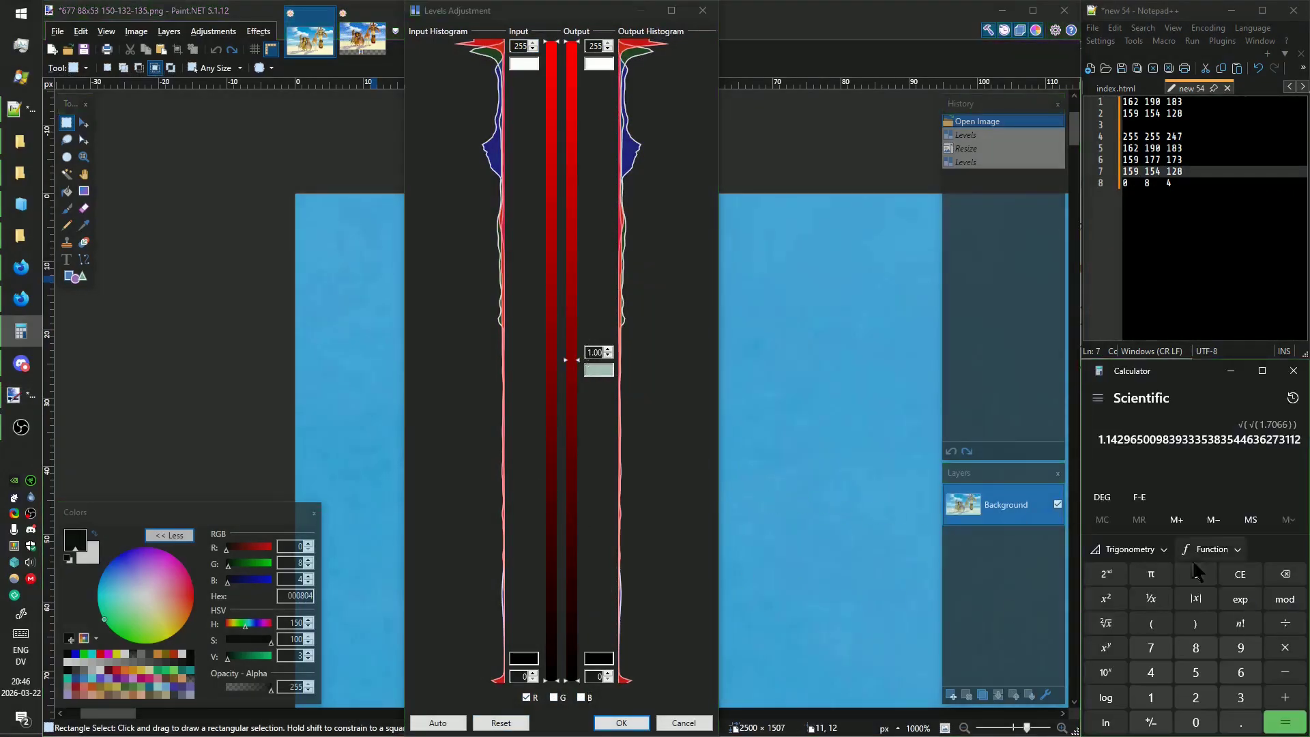
click(1238, 580)
key(ctrl+Print)
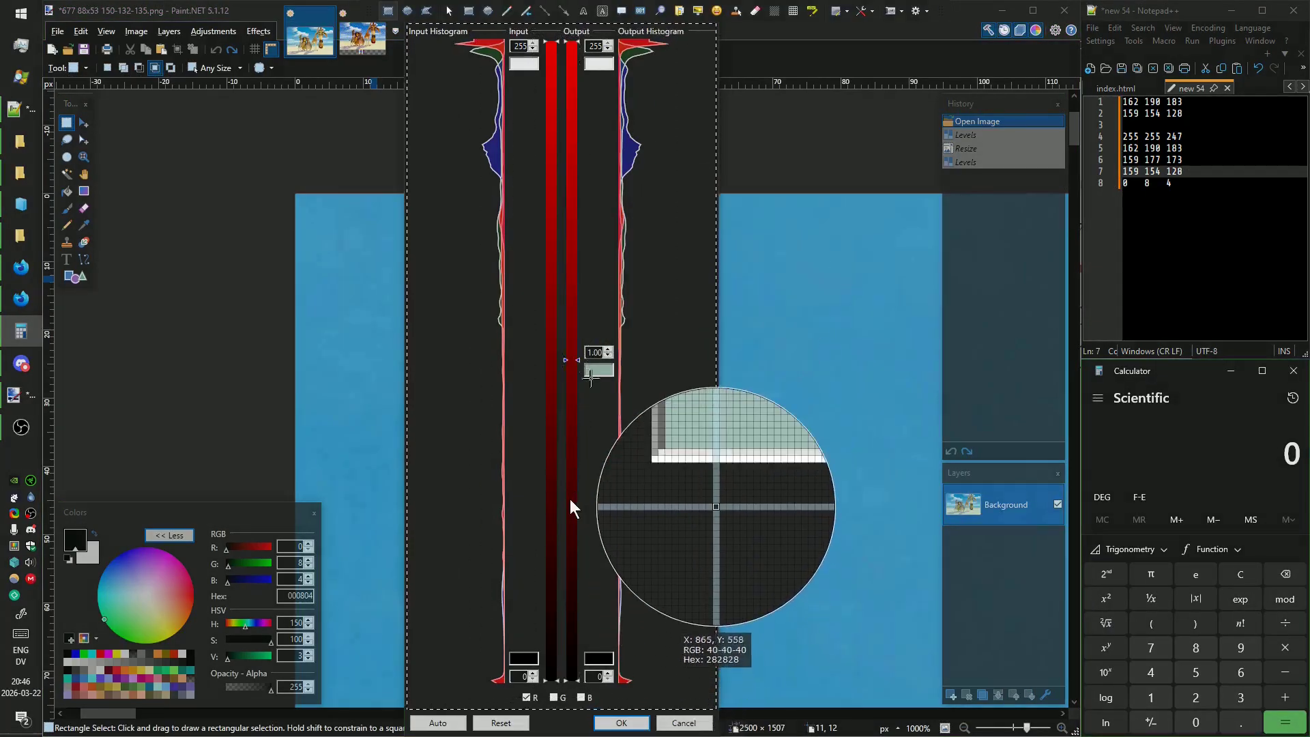
key(Escape)
click(575, 360)
drag(576, 361, 578, 368)
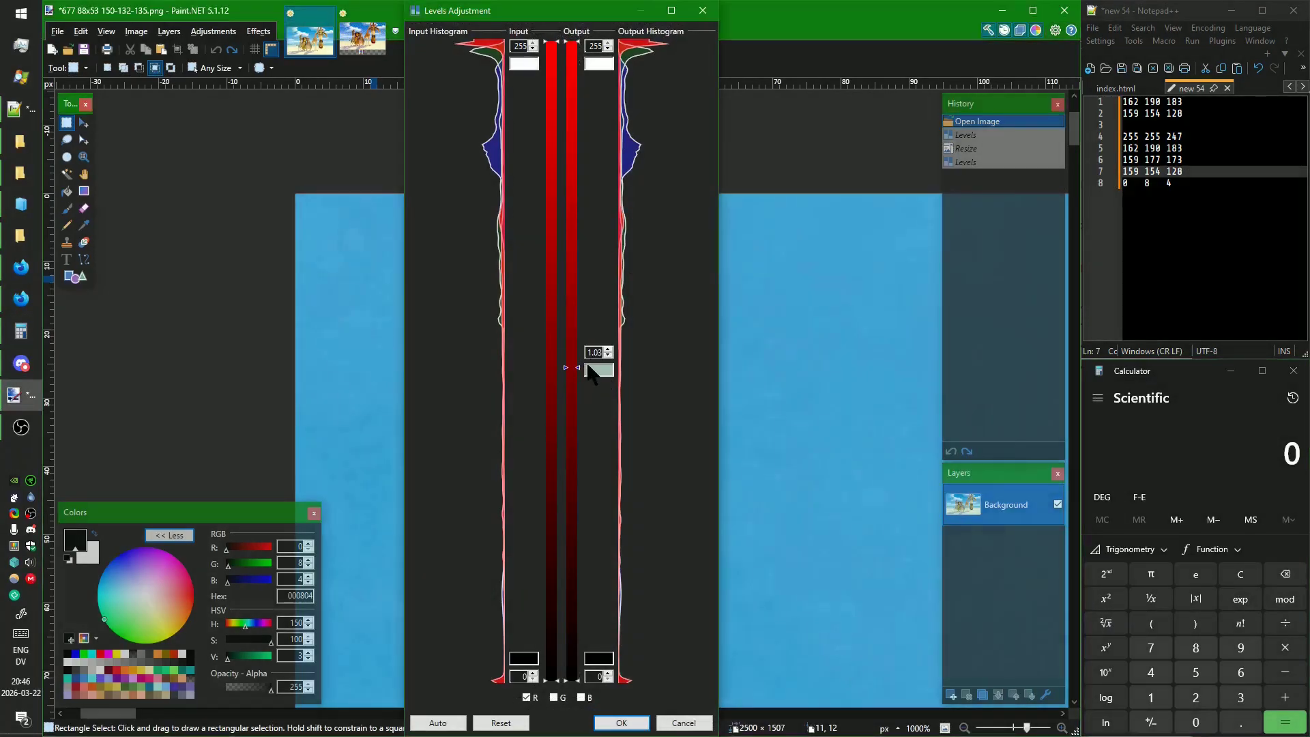
key(ctrl+Print)
click(599, 371)
key(ctrl+Print)
click(592, 372)
Calculate the cube root of 1.04 and set the red channel's gamma to 1.01.
click(1239, 580)
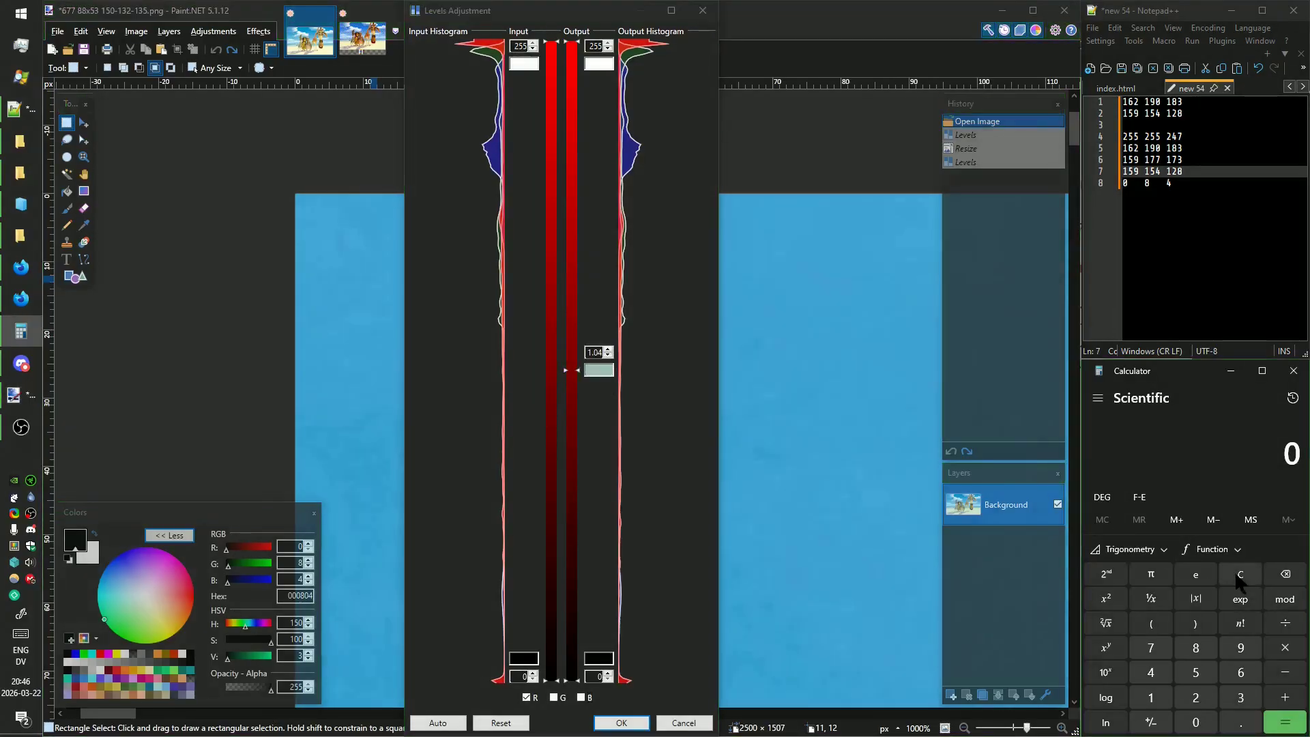
text(1.04)
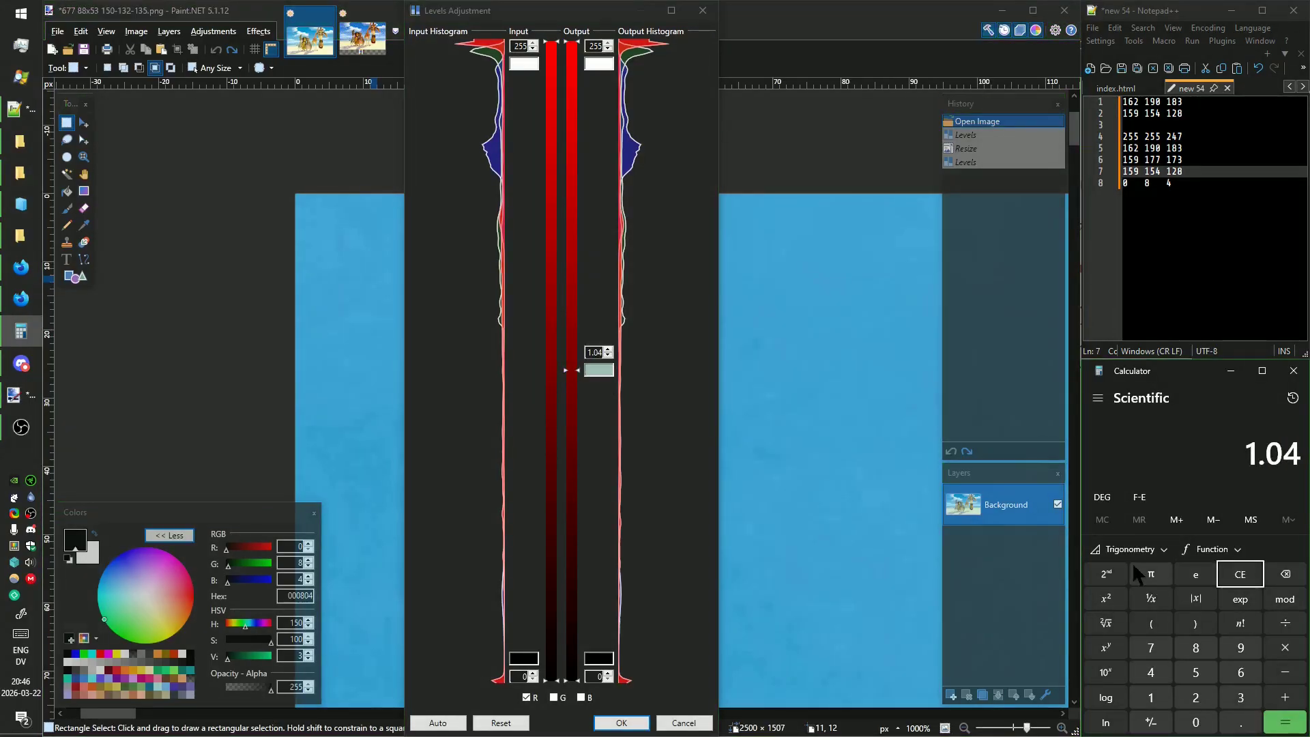
click(1117, 622)
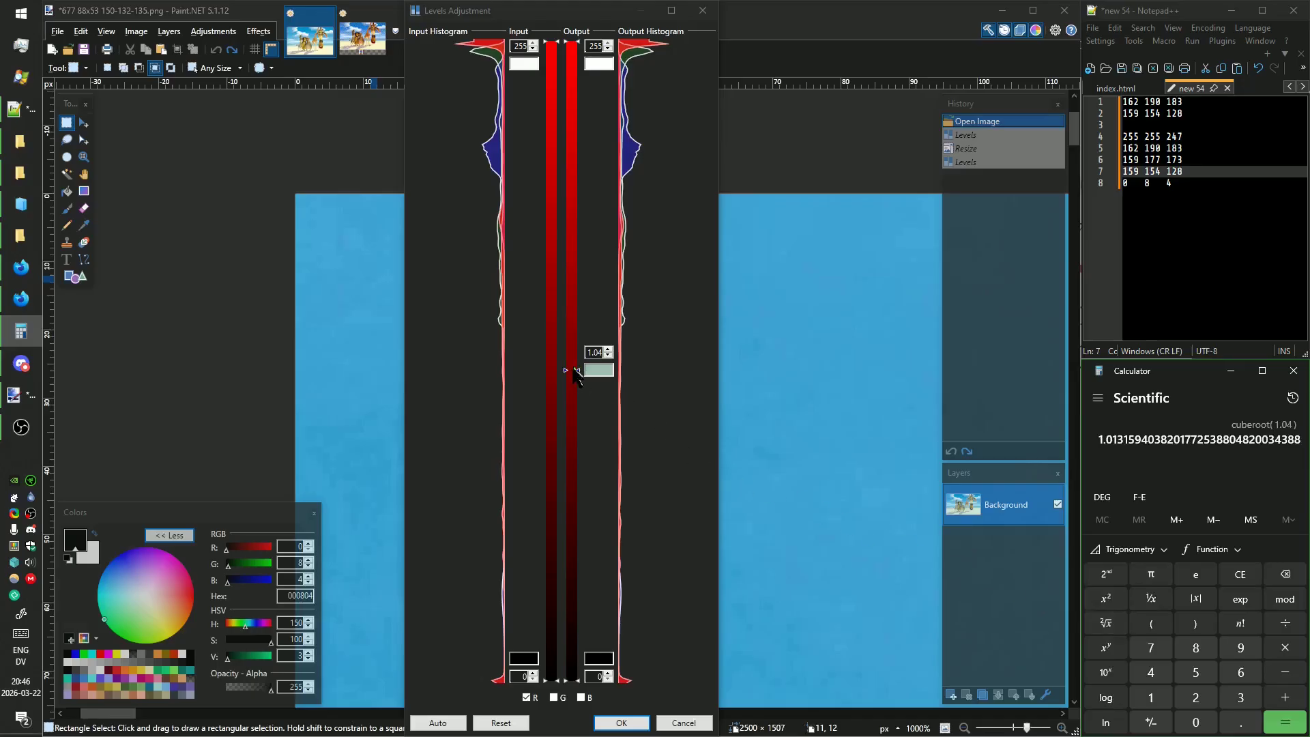
drag(574, 369, 572, 364)
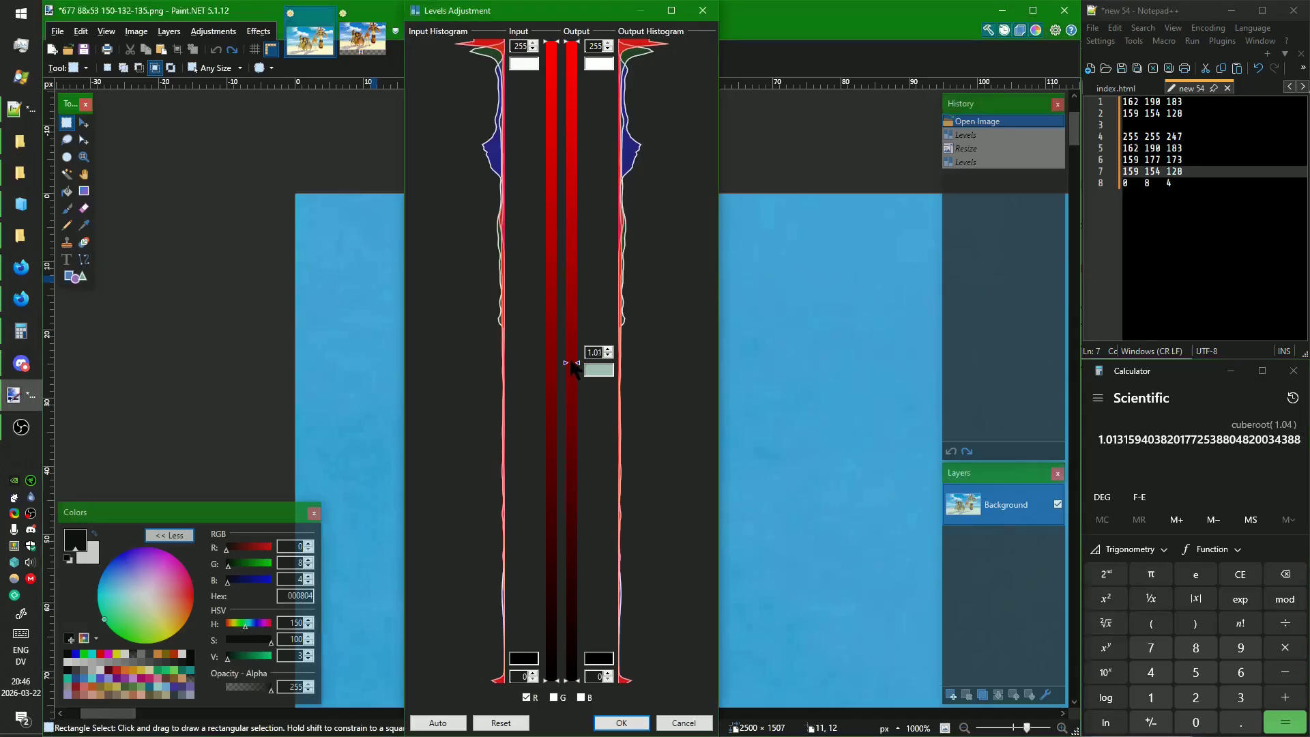
Switch the Levels adjustment from the red to the green channel only and check the midtone swatch colour.
click(526, 697)
click(553, 697)
key(ctrl+Print)
key(Escape)
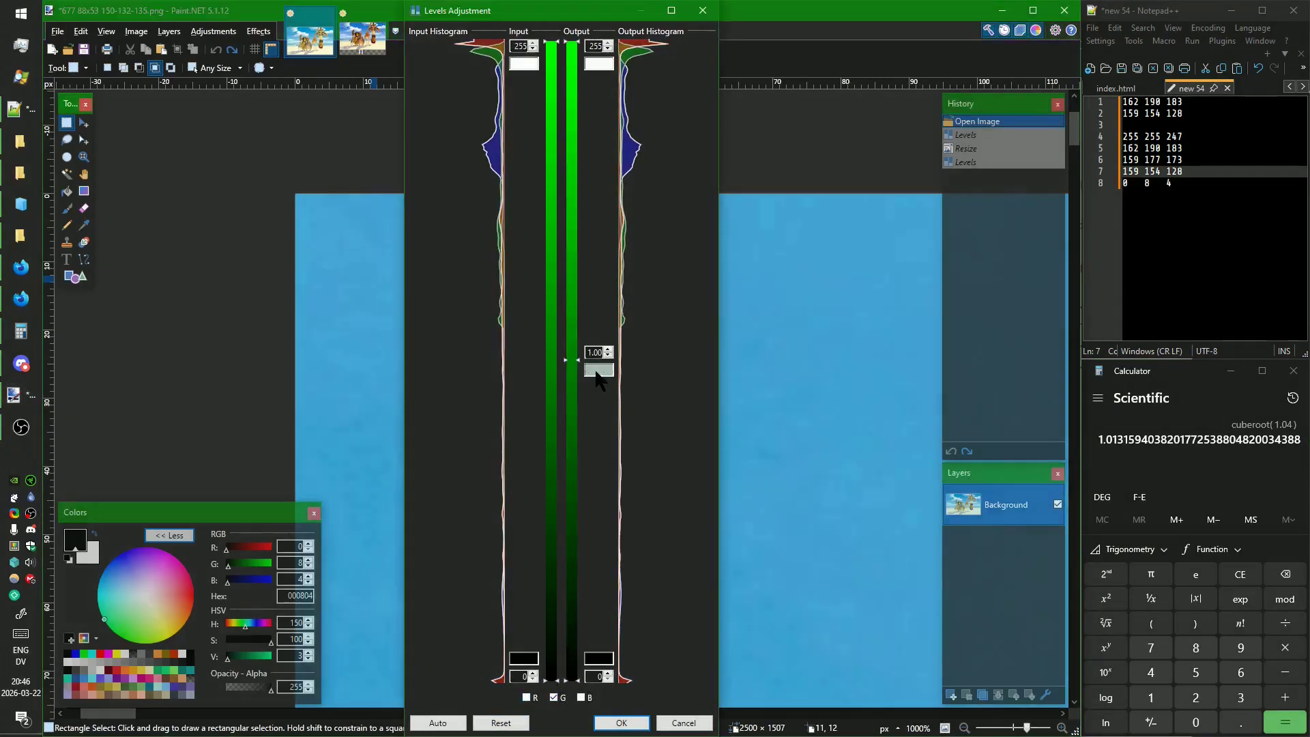
Adjust the green channel's output gamma to 1.73, sampling the midtone swatch until its green value is 154.
drag(569, 362, 573, 493)
key(ctrl+Print)
key(Escape)
key(super+shift+c)
click(588, 481)
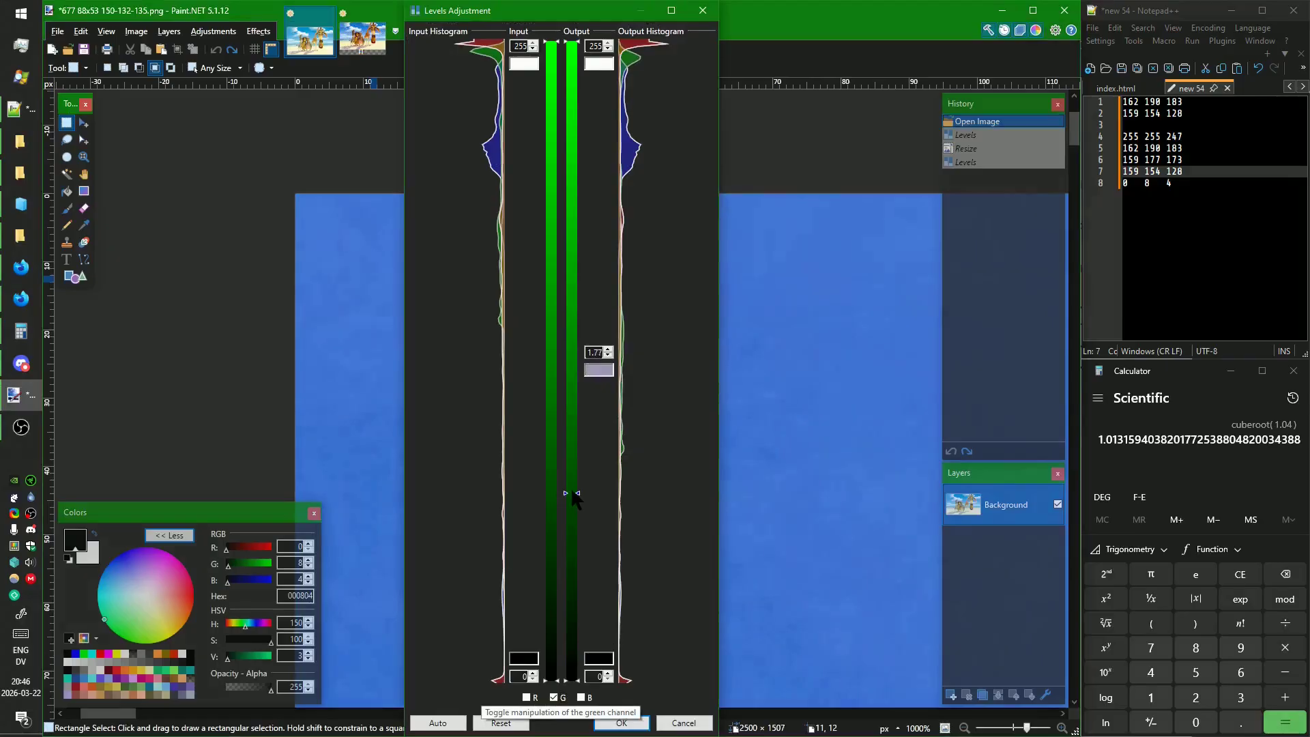
key(super+shift+c)
click(587, 423)
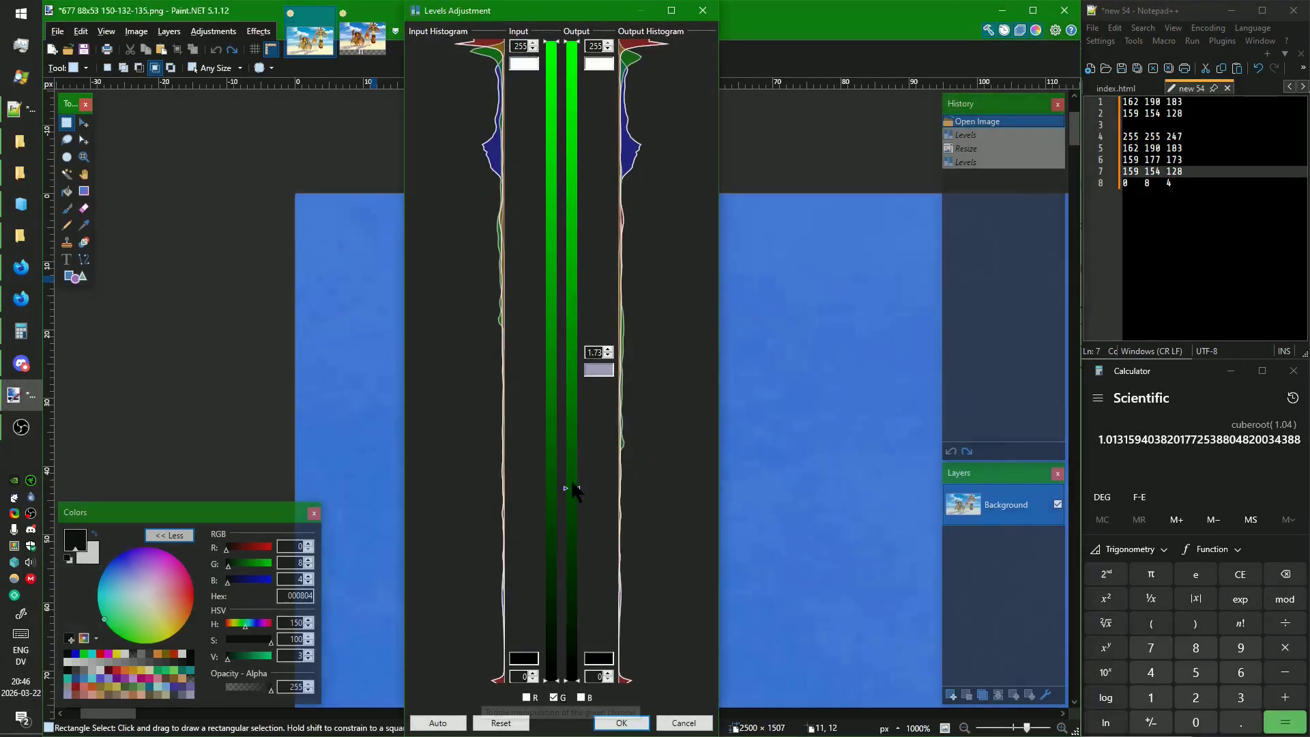
key(super+shift+c)
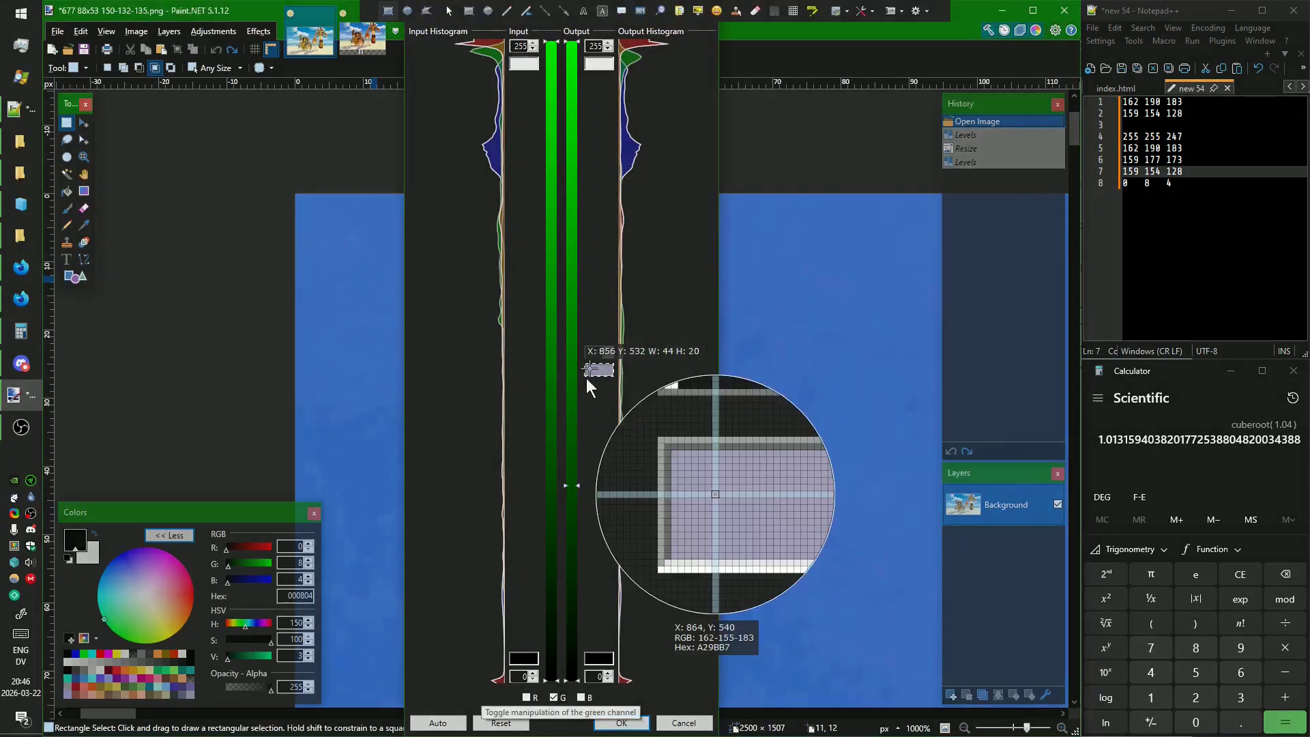
click(587, 378)
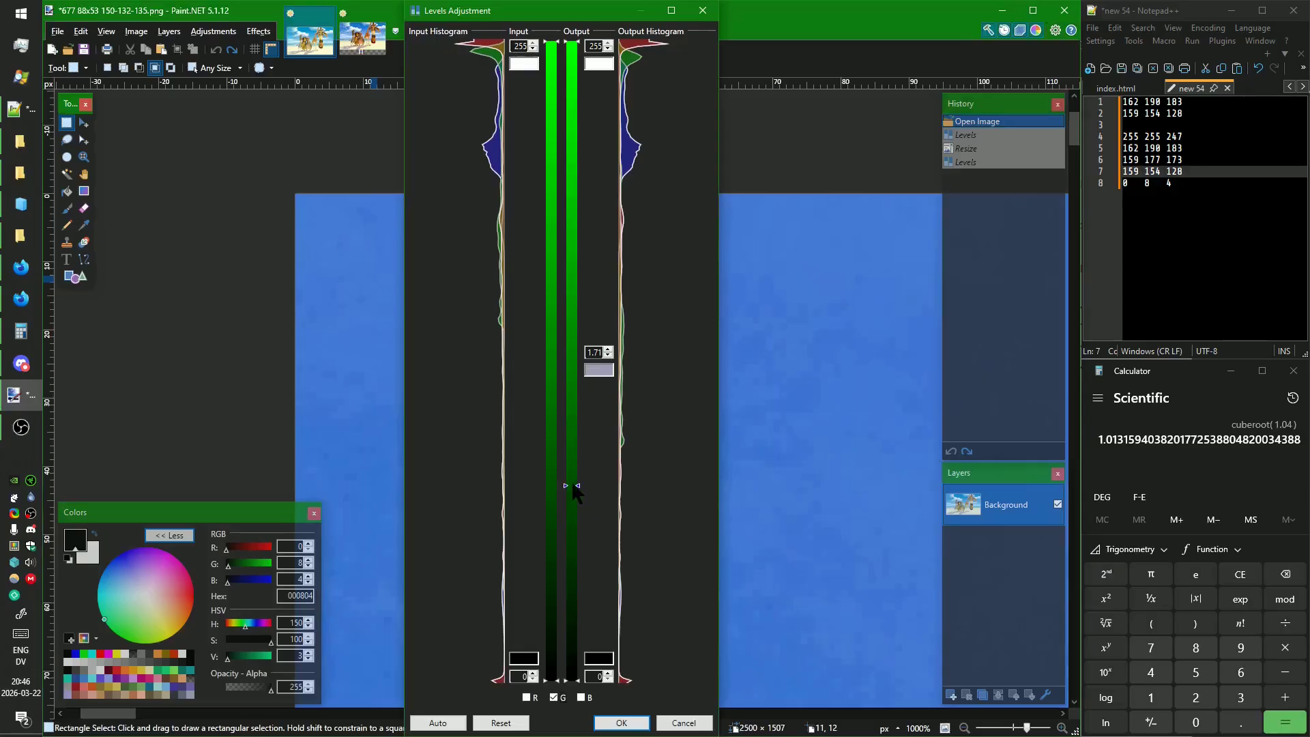
key(super+shift+c)
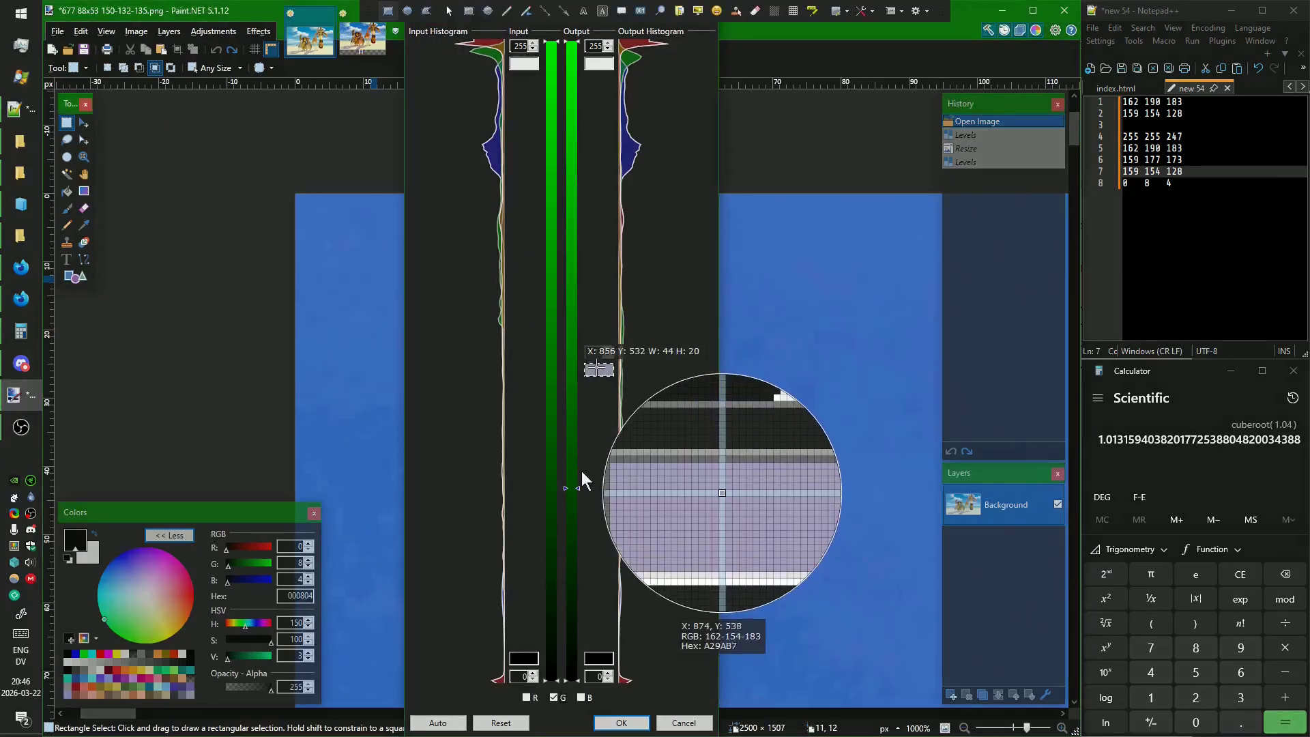
click(581, 471)
Calculate the cube root of 1.73 in the calculator for the green channel's gamma.
click(1207, 398)
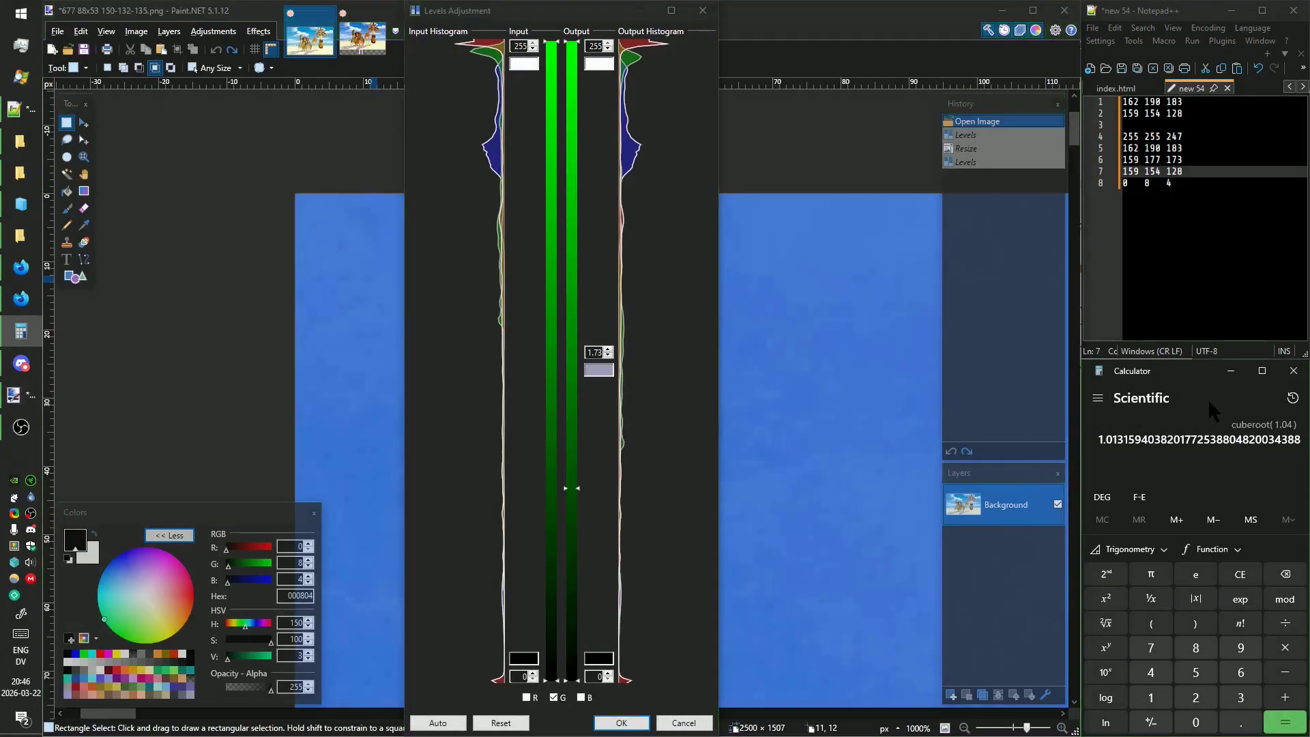
text(1.73)
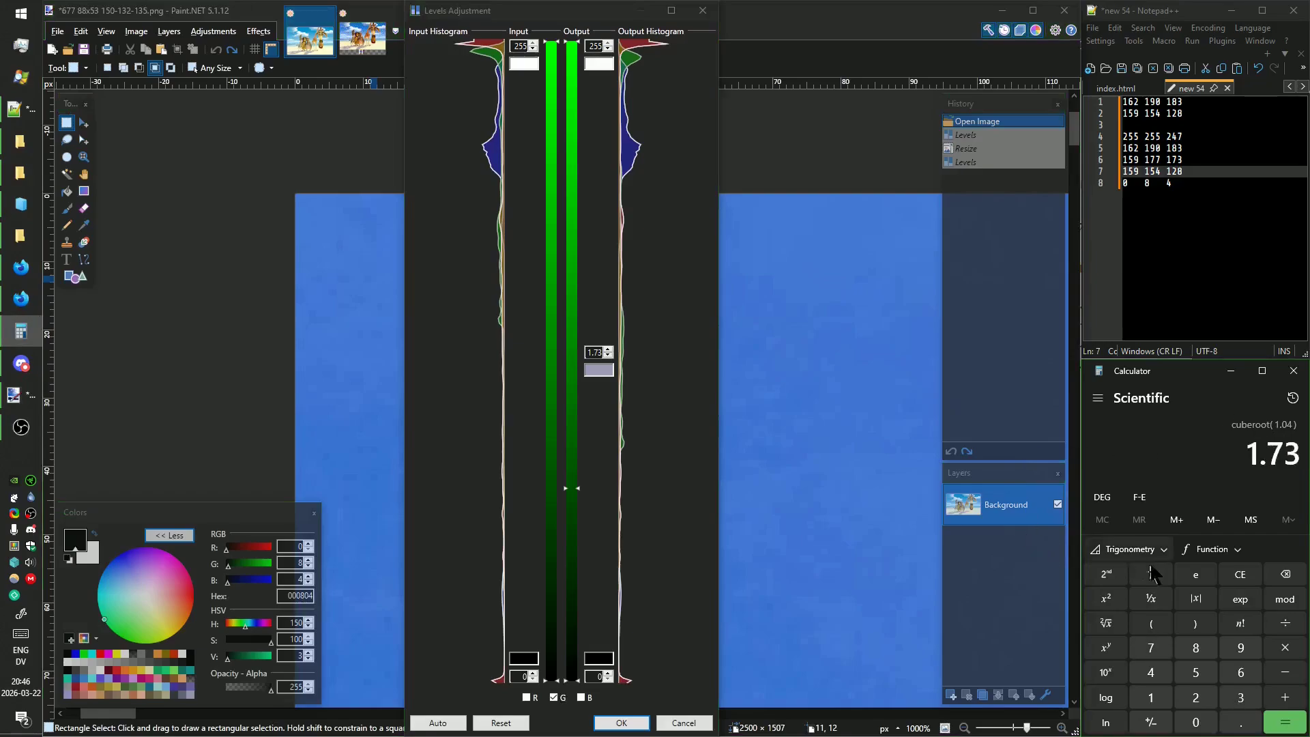
click(1112, 570)
click(1119, 623)
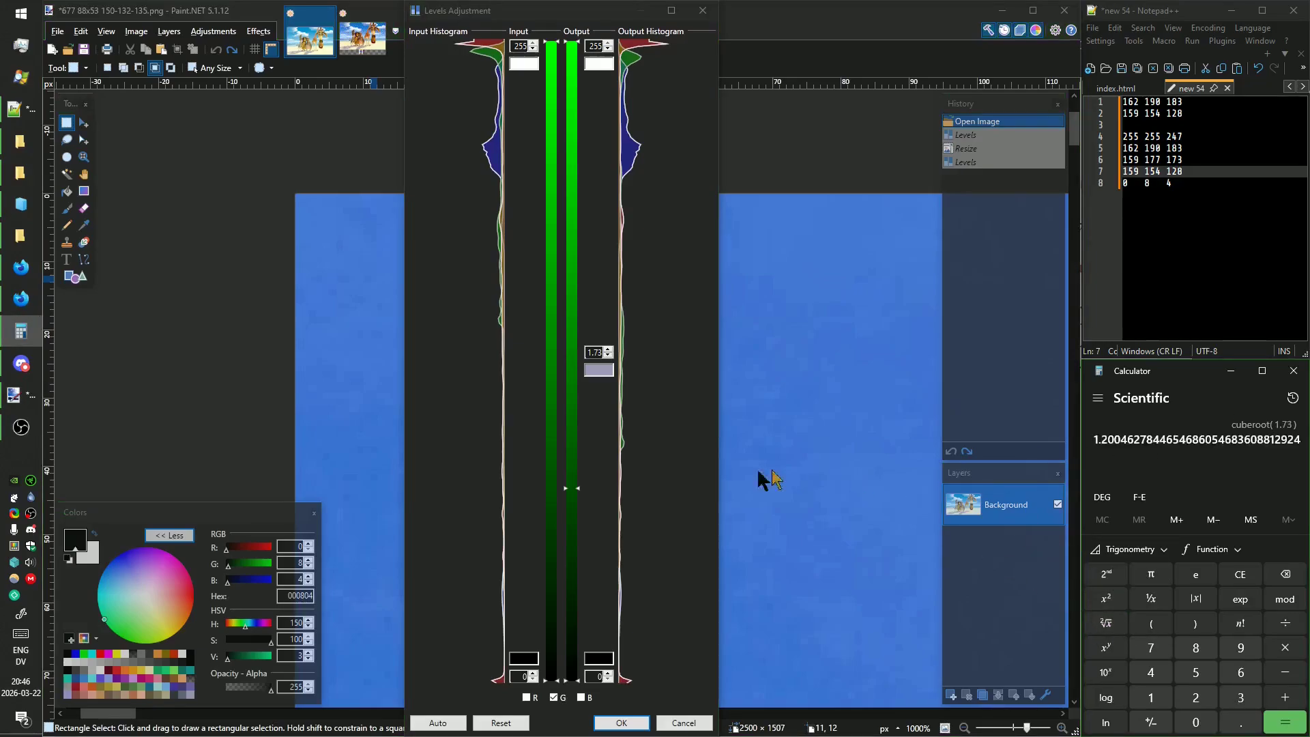
Set the green channel's output gamma to its computed cube root, about 1.20, and switch Levels to the blue channel only.
drag(577, 488, 585, 399)
click(556, 696)
click(587, 698)
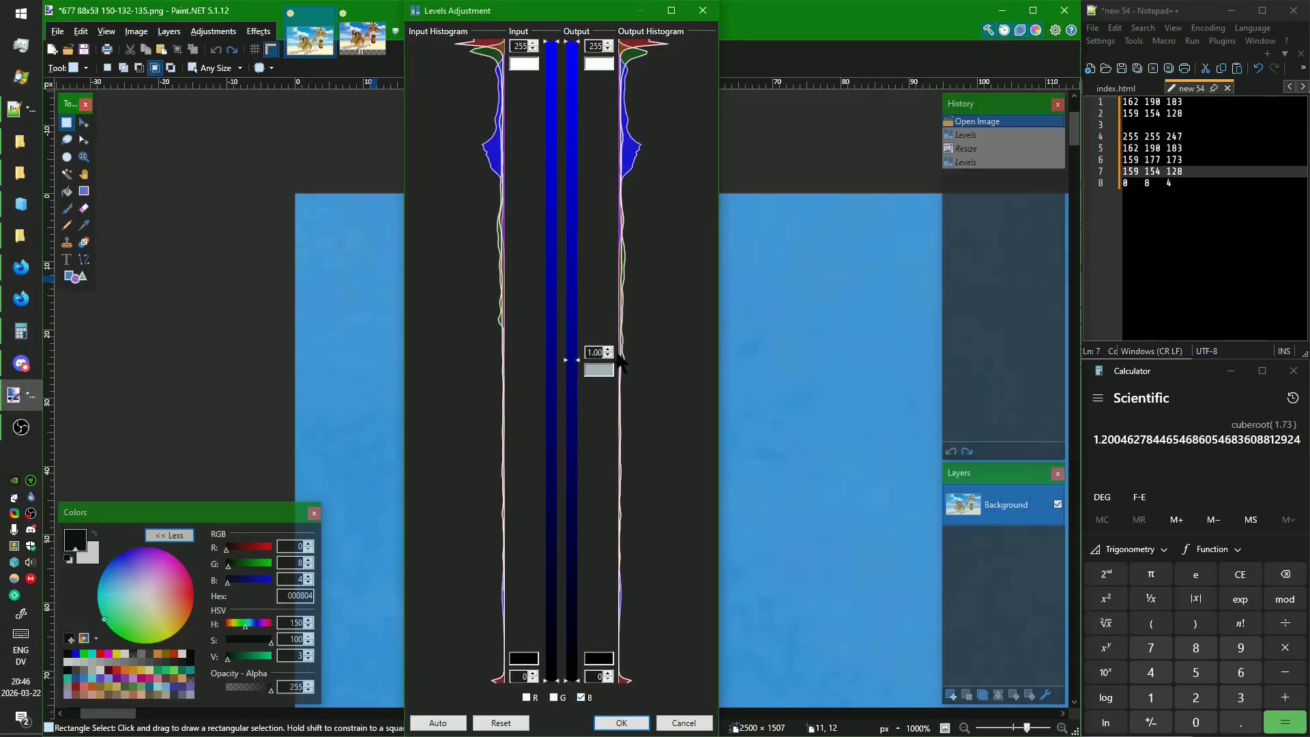
Sample the midtone swatch colour with the blue channel's output gamma still at 1.00.
key(ctrl+Print)
key(Escape)
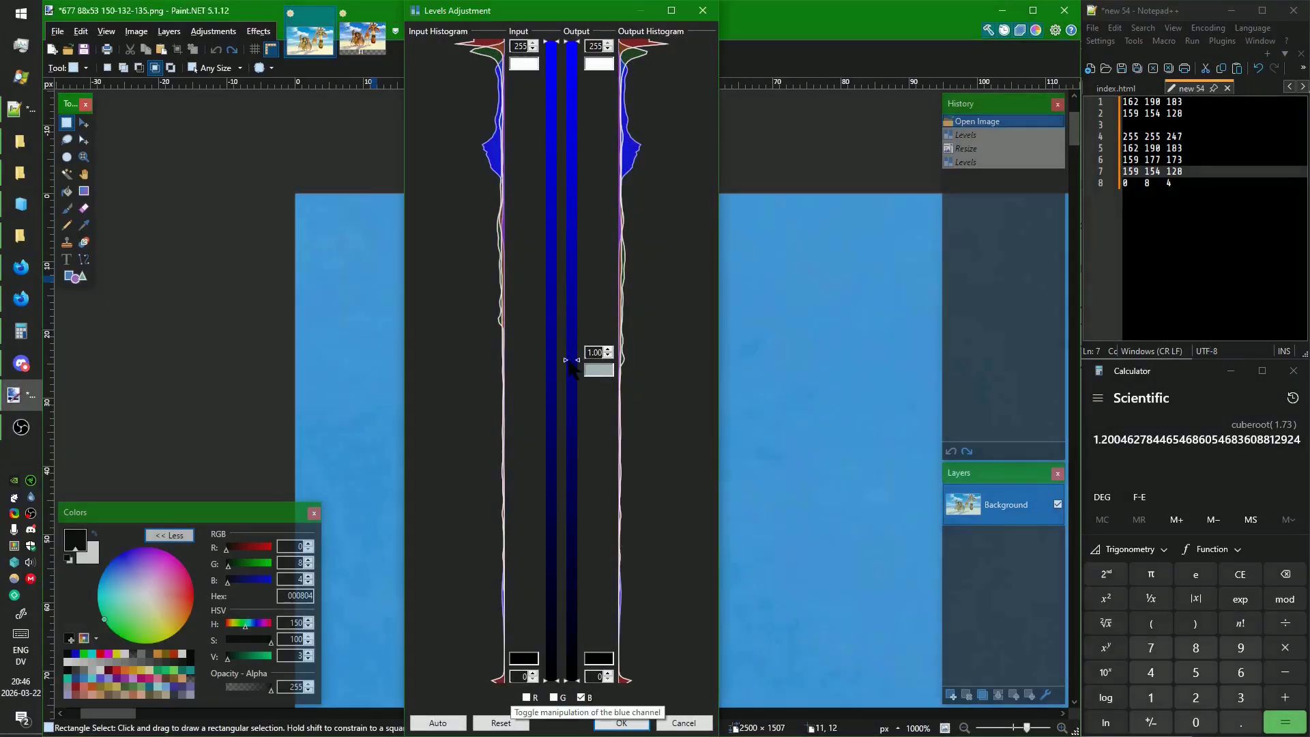
key(Print)
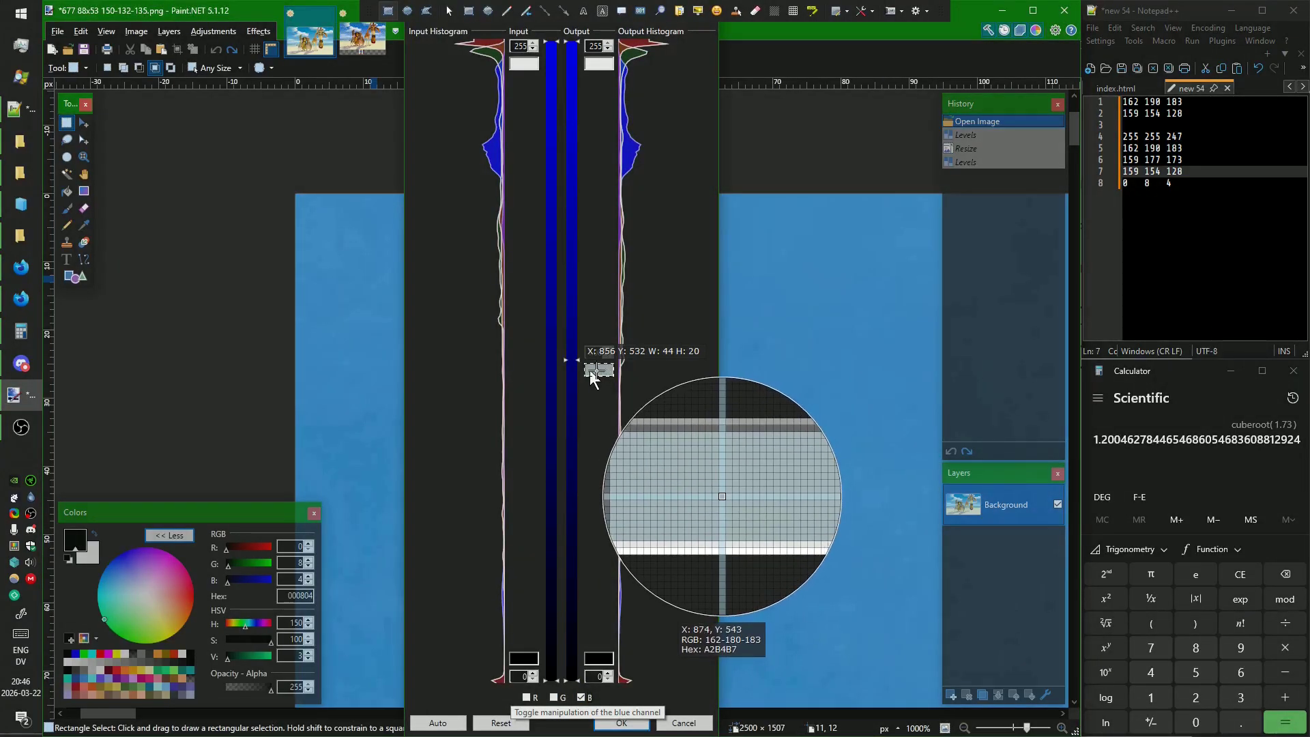
click(591, 373)
Adjust the blue channel's output gamma to 2.09, sampling the midtone swatch until its blue value is 128.
drag(578, 361, 576, 468)
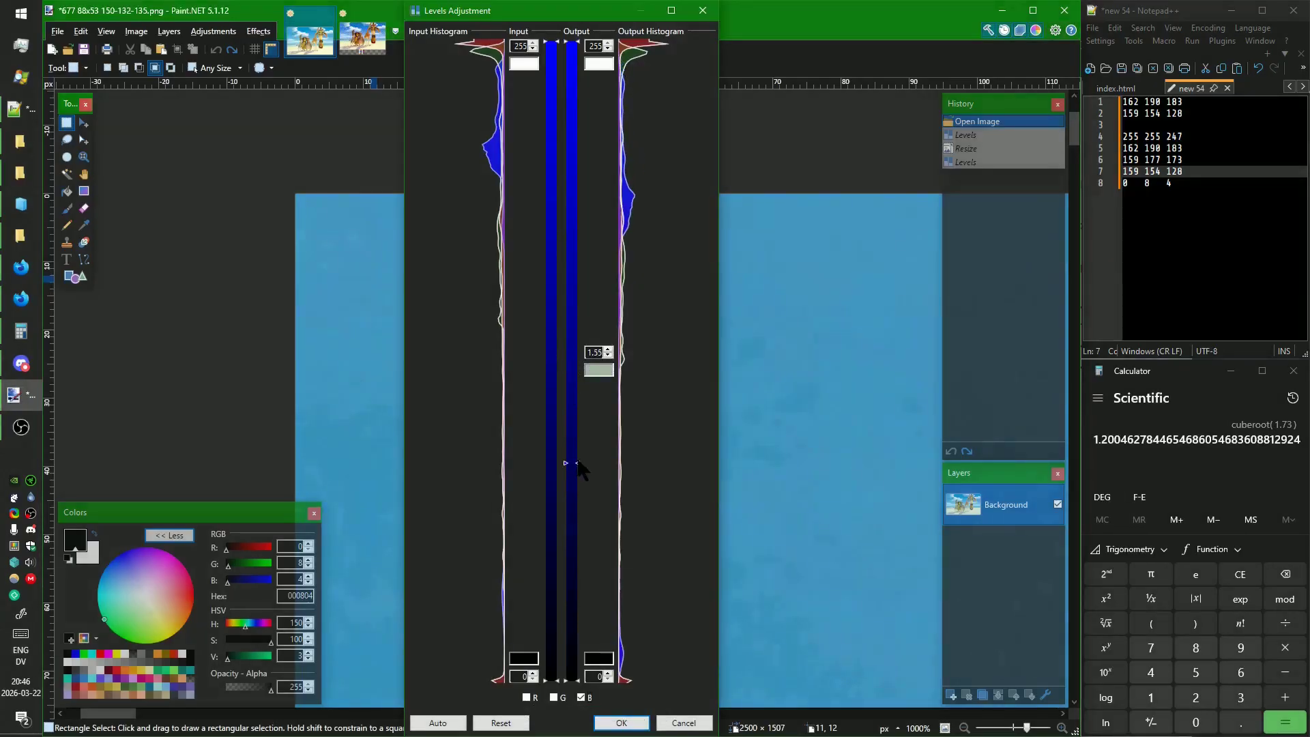
key(Print)
click(601, 368)
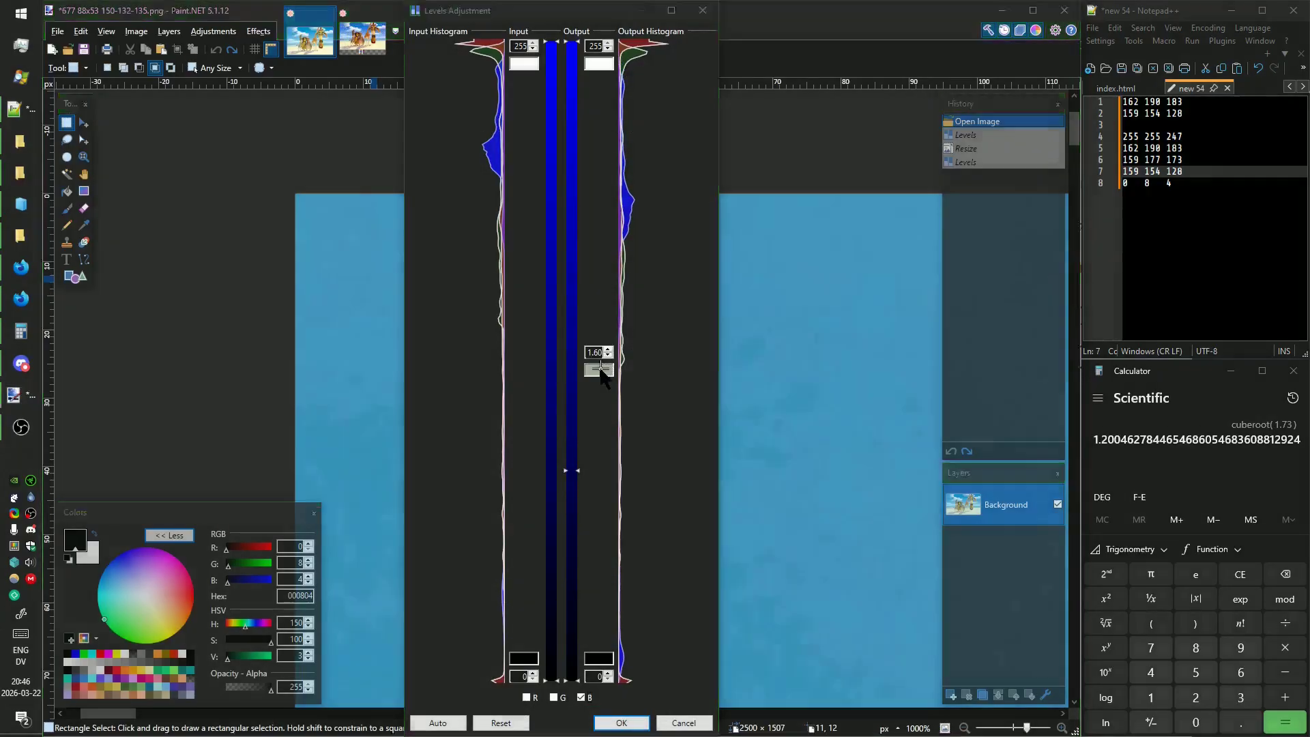
drag(578, 472, 577, 530)
key(Print)
click(599, 370)
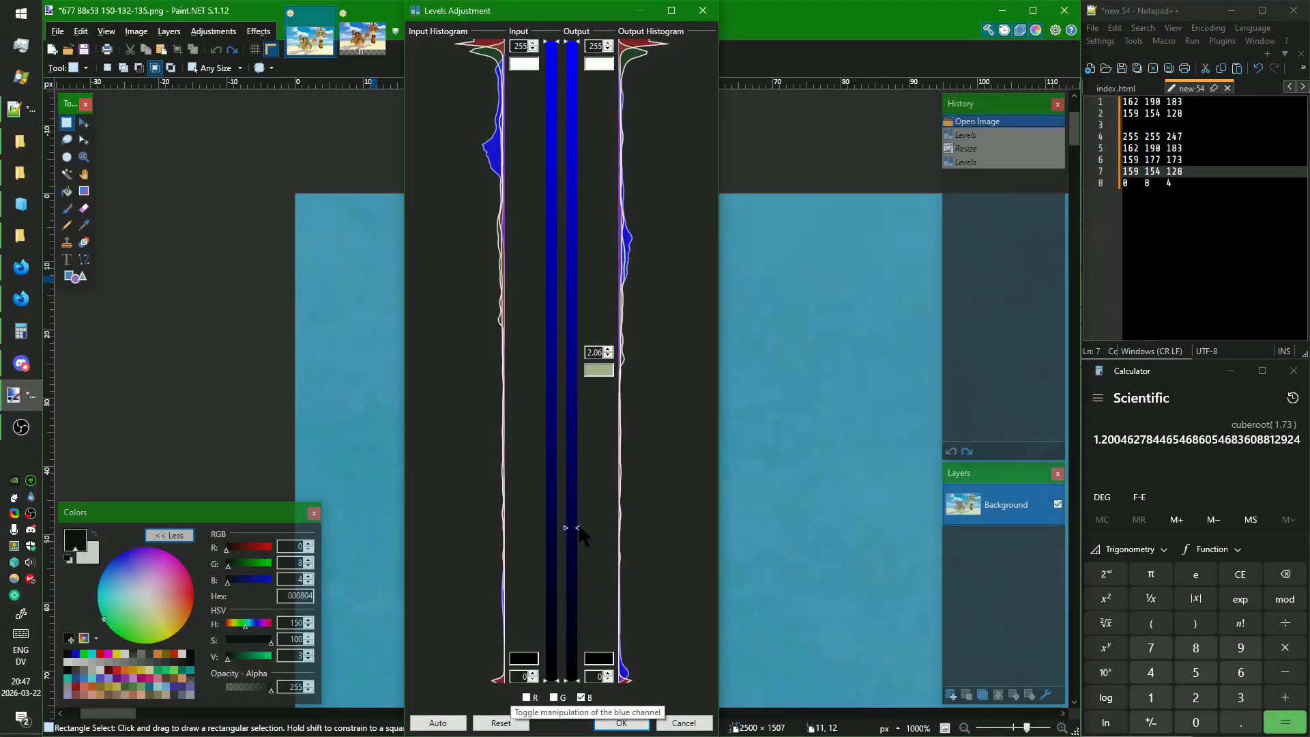
key(Print)
click(598, 369)
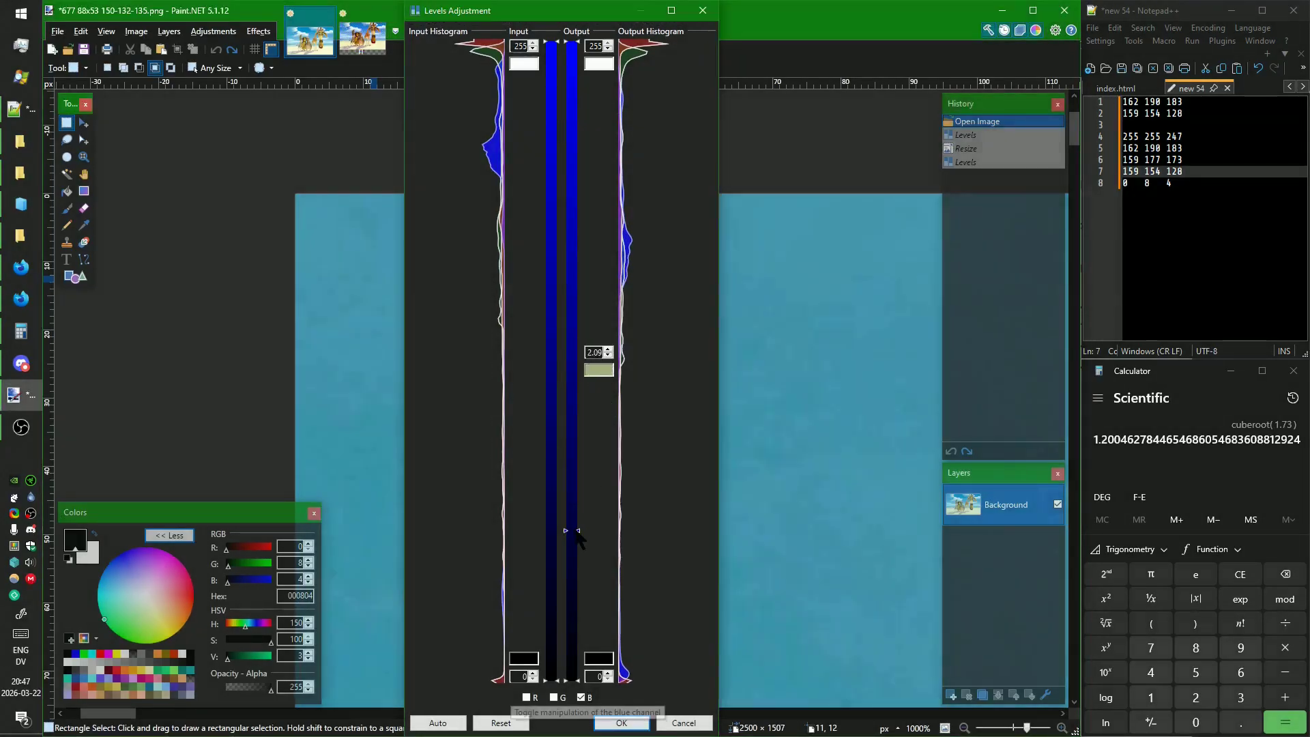
key(Print)
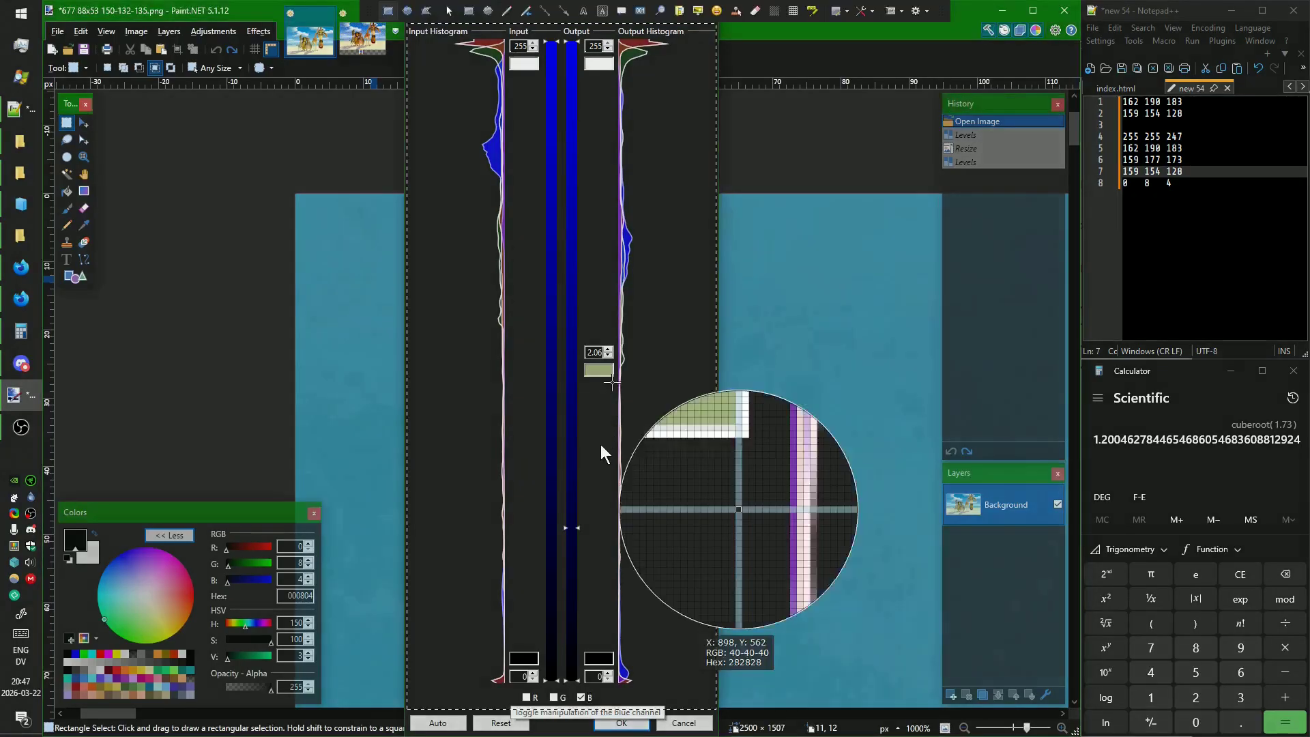
click(604, 371)
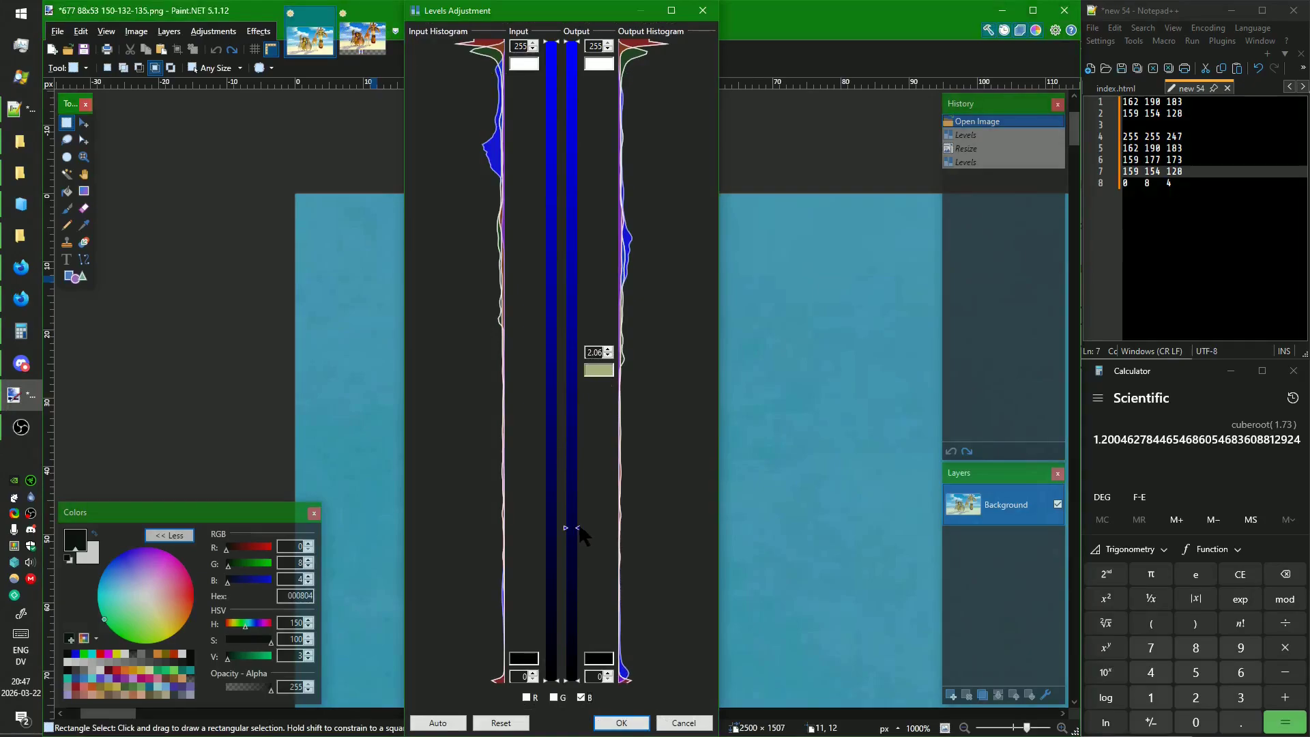
key(Print)
click(599, 369)
key(Print)
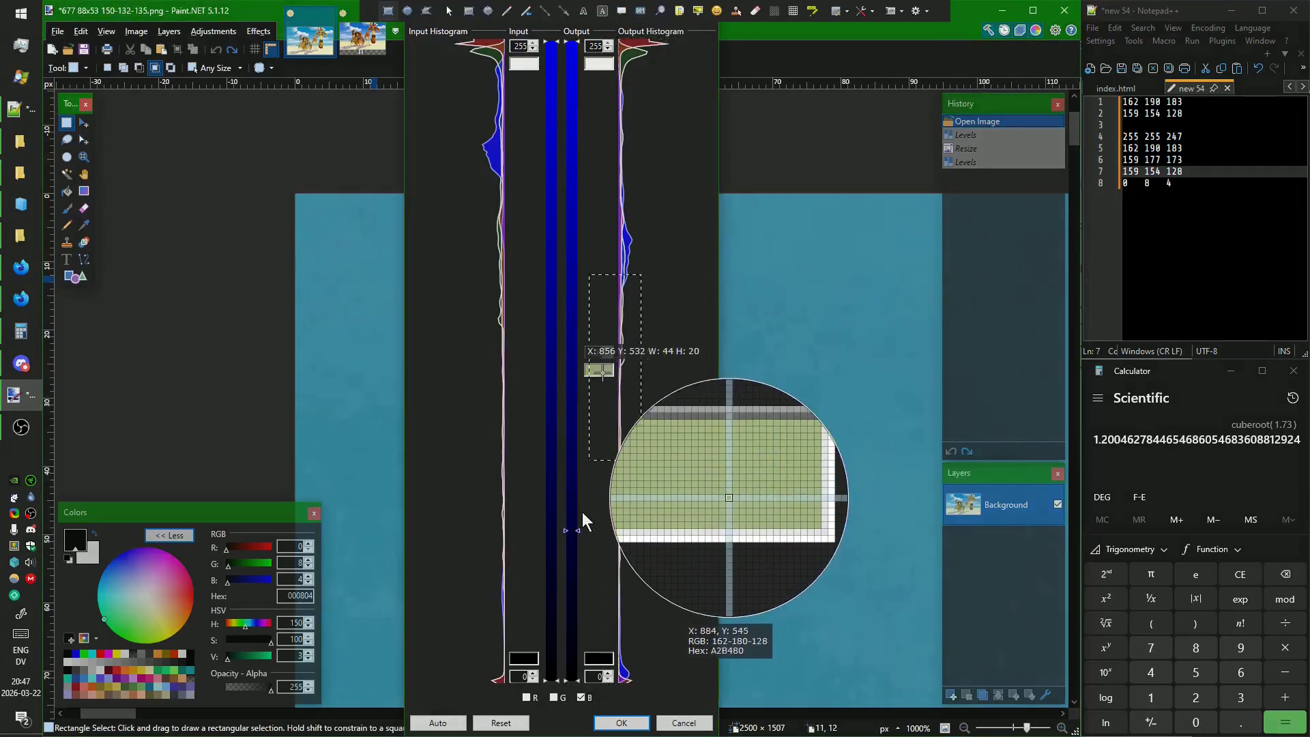
click(602, 368)
Calculate the cube root of 2.09 in the calculator for the blue channel's gamma.
click(1111, 475)
click(1238, 577)
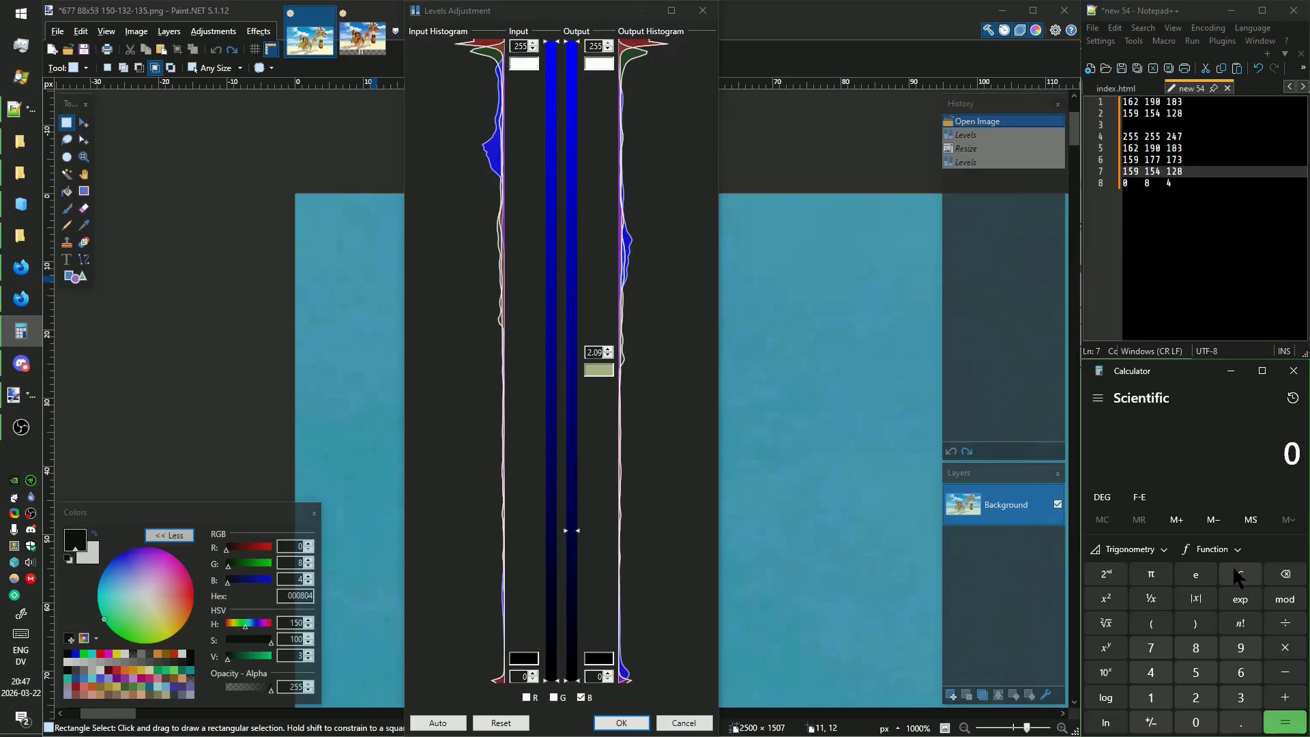
text(2.09)
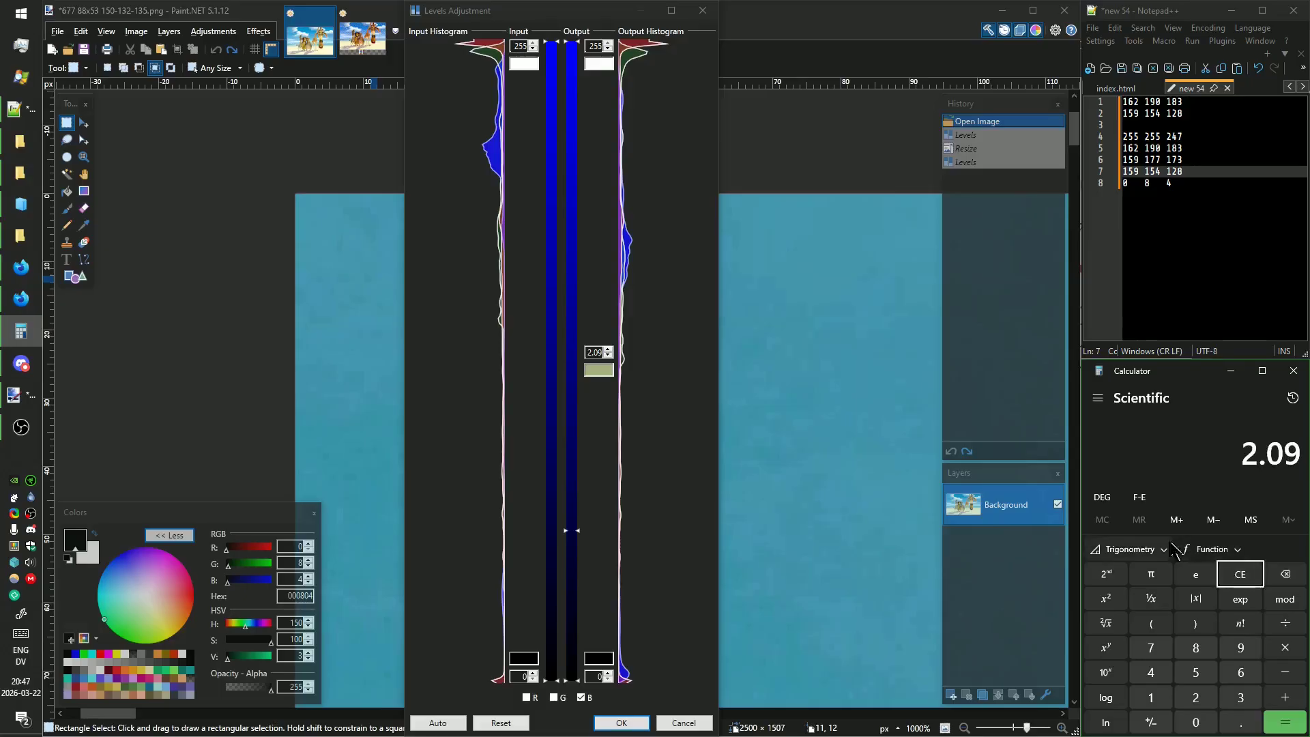
click(1111, 575)
click(1105, 622)
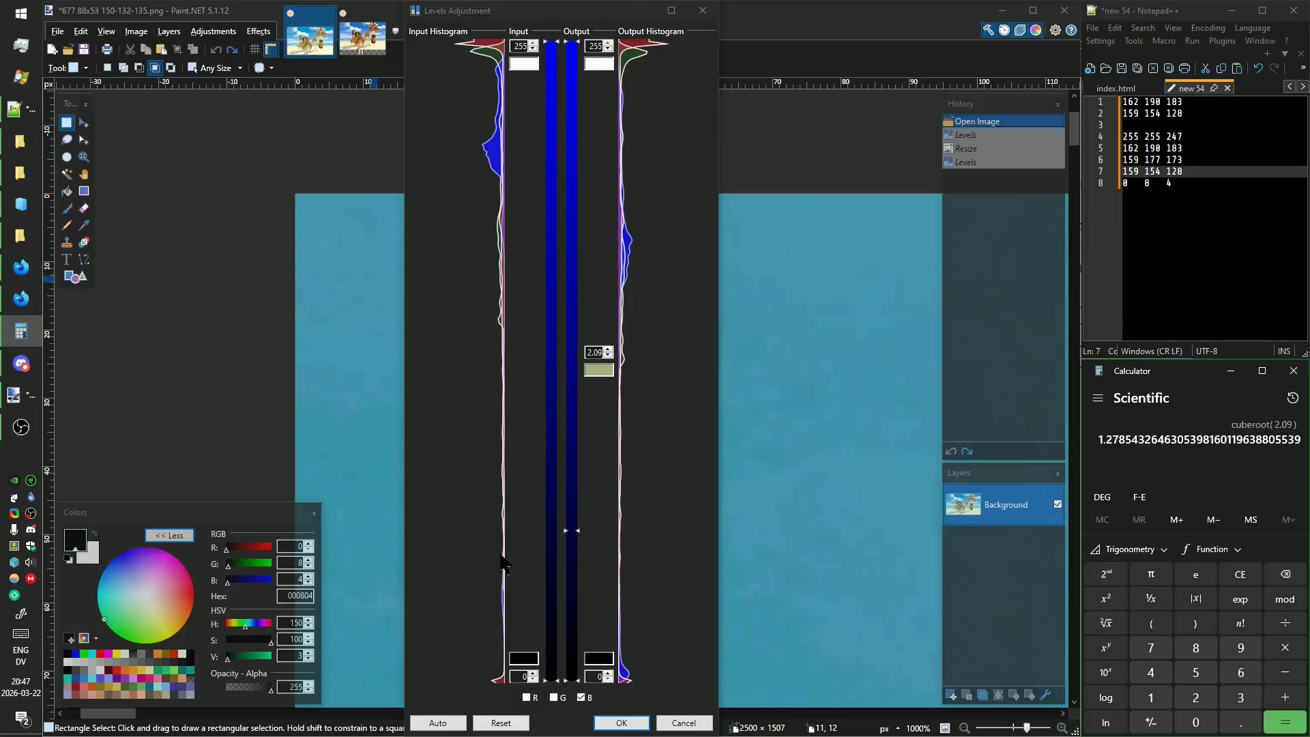
Set the blue channel's output gamma to 1.28 and apply the Levels adjustment.
drag(573, 532, 587, 417)
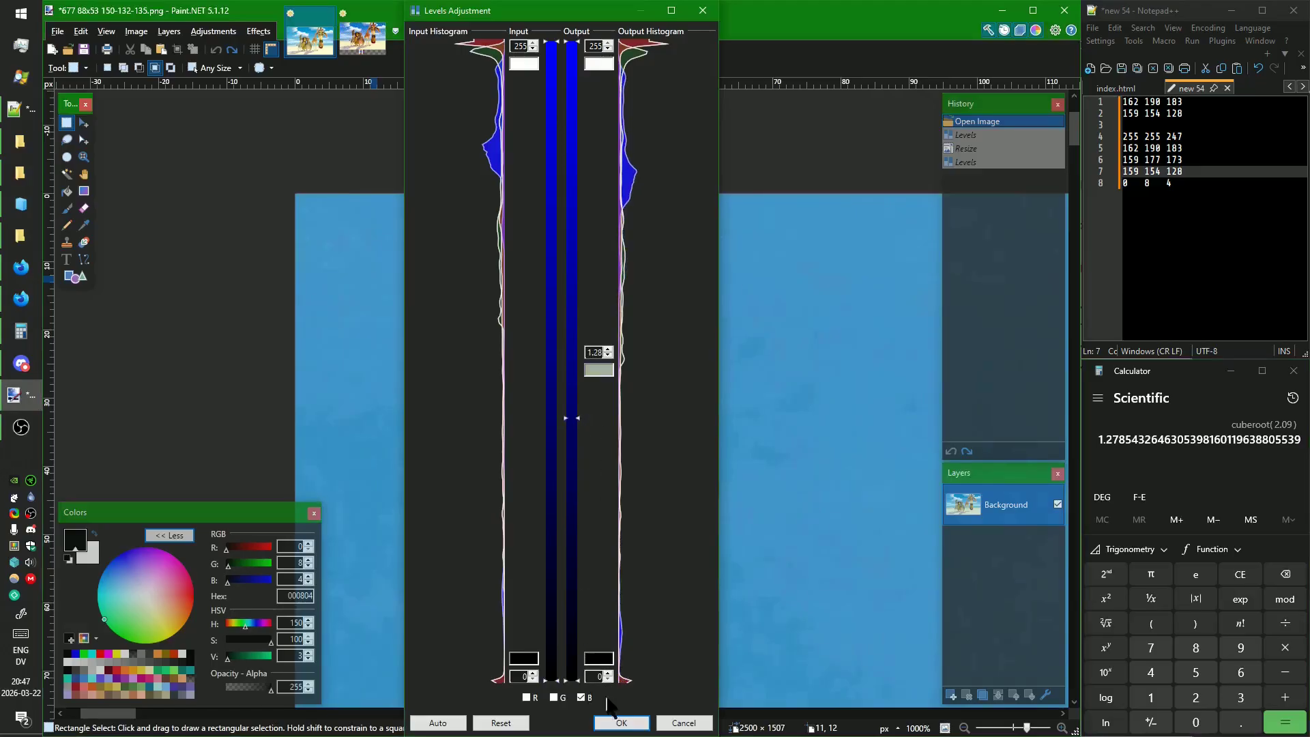
click(621, 723)
Compare the beach image before and after the Levels adjustment by stepping through its history.
scroll(252, 248, down, 10)
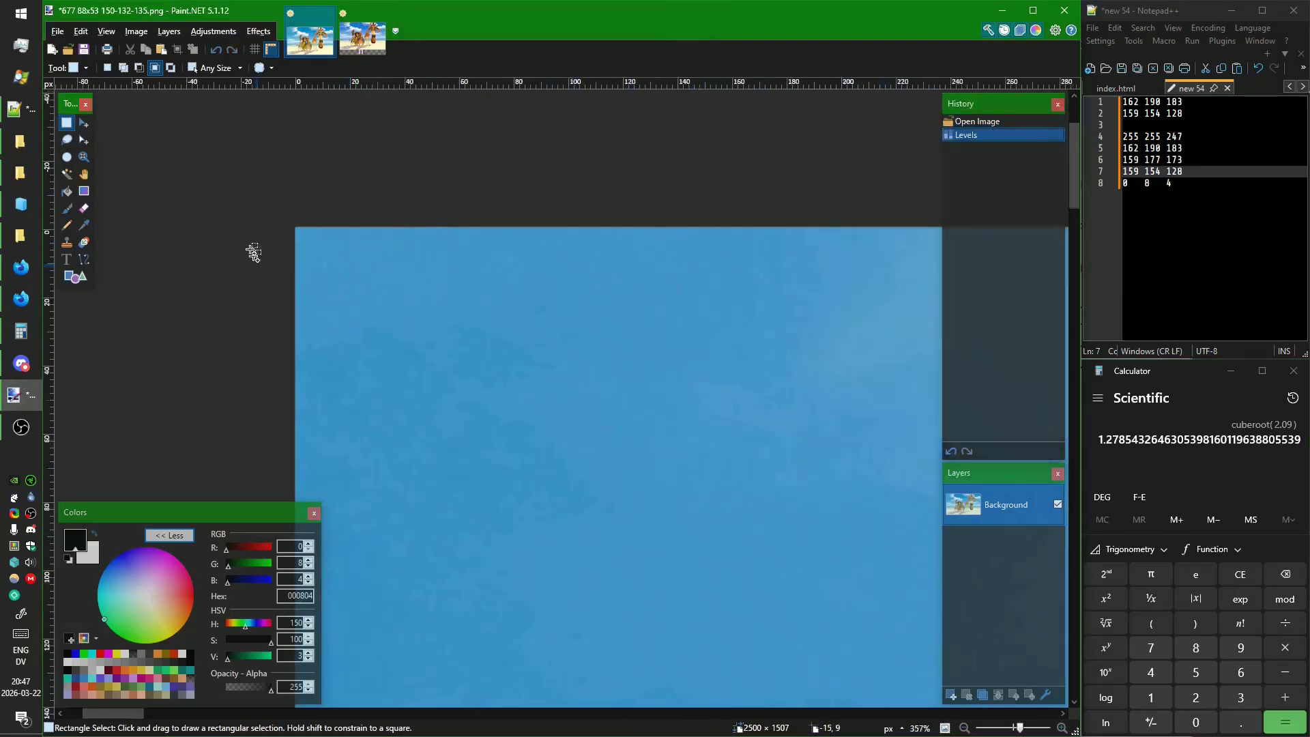
drag(400, 290, 261, 205)
click(993, 122)
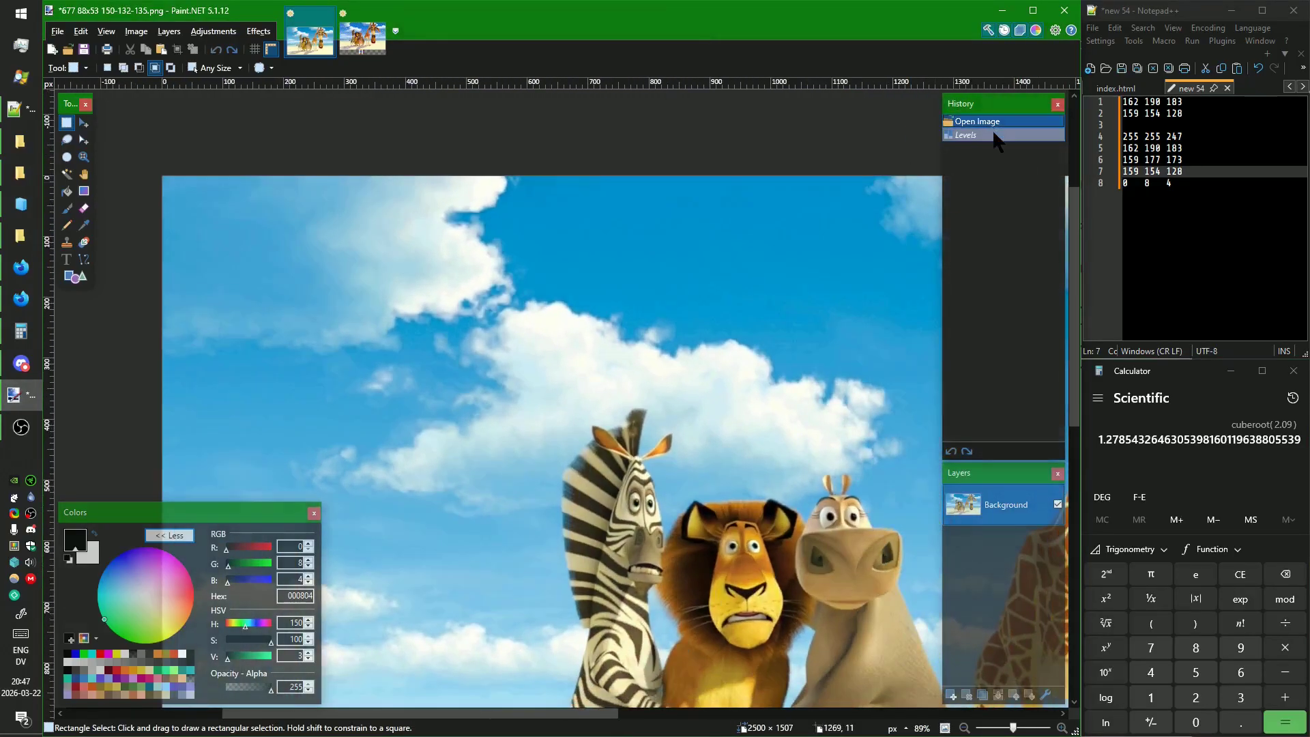
click(994, 134)
scroll(599, 339, down, 4)
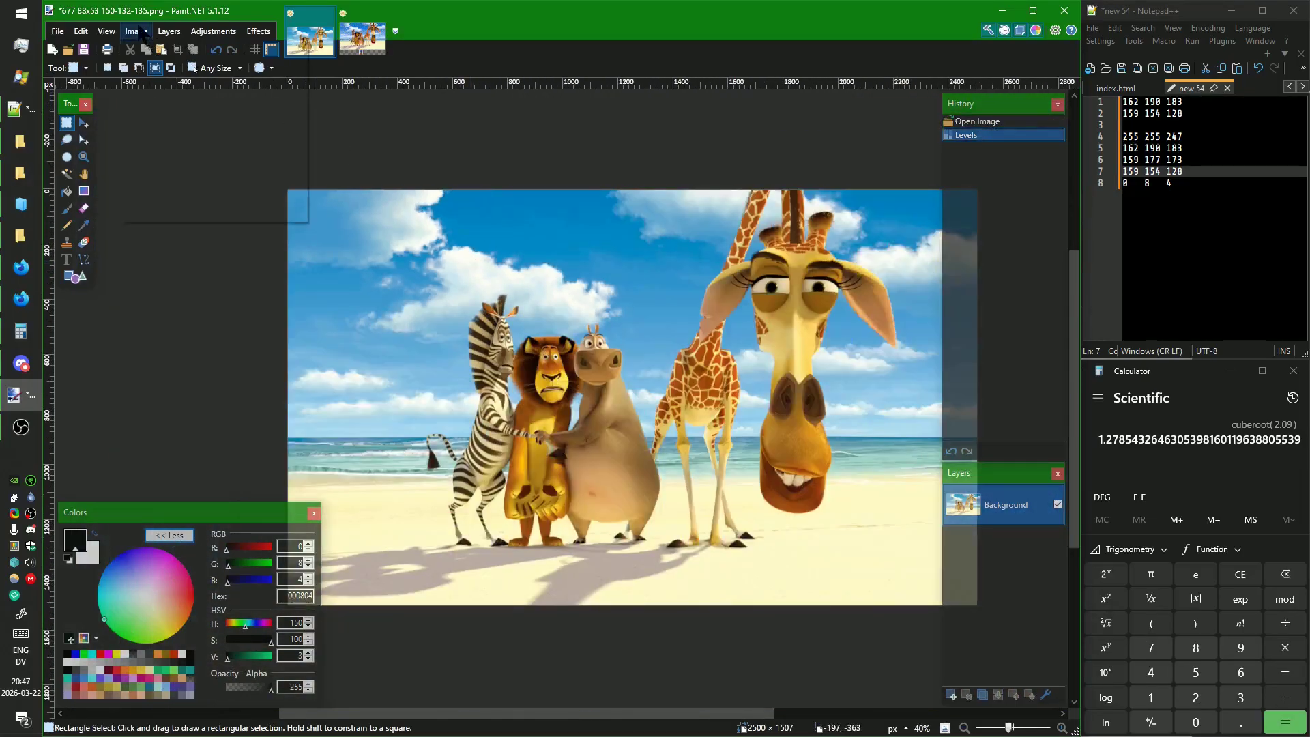
Resize the adjusted image to 88 × 53 pixels.
key(ctrl+r)
key(Return)
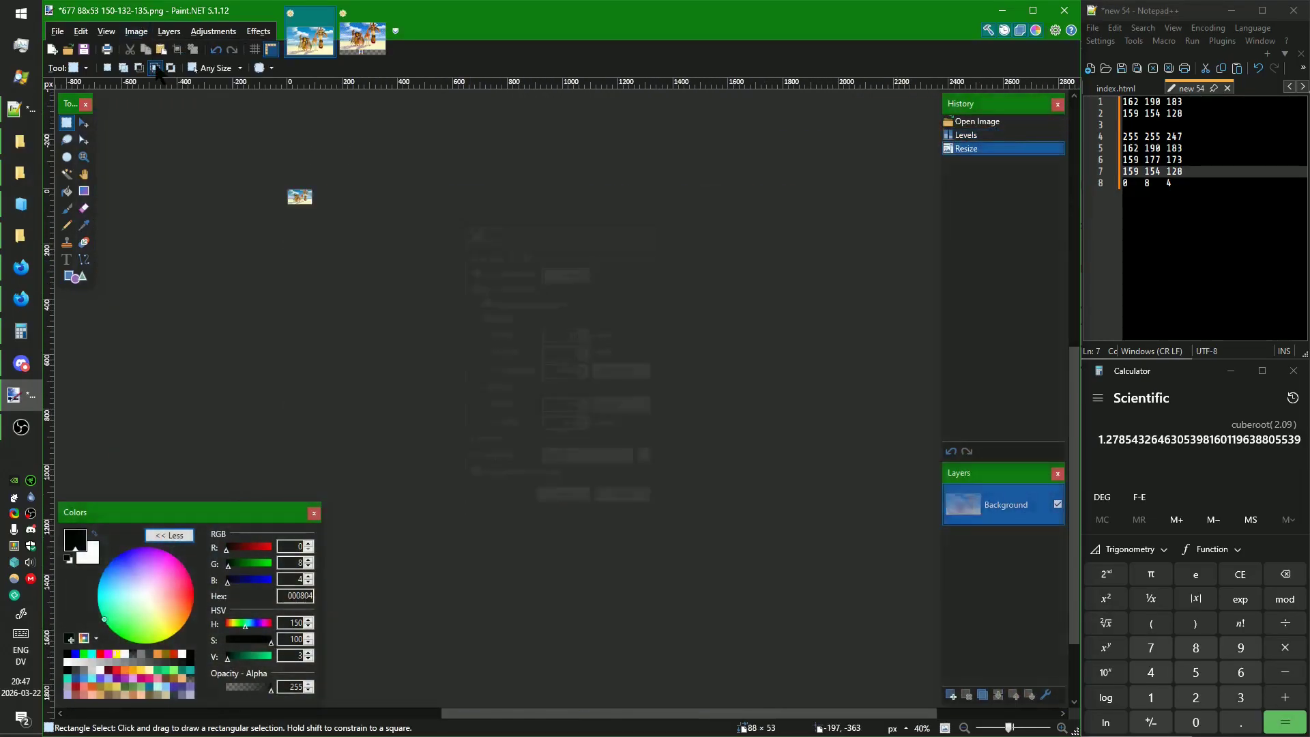
scroll(280, 198, up, 10)
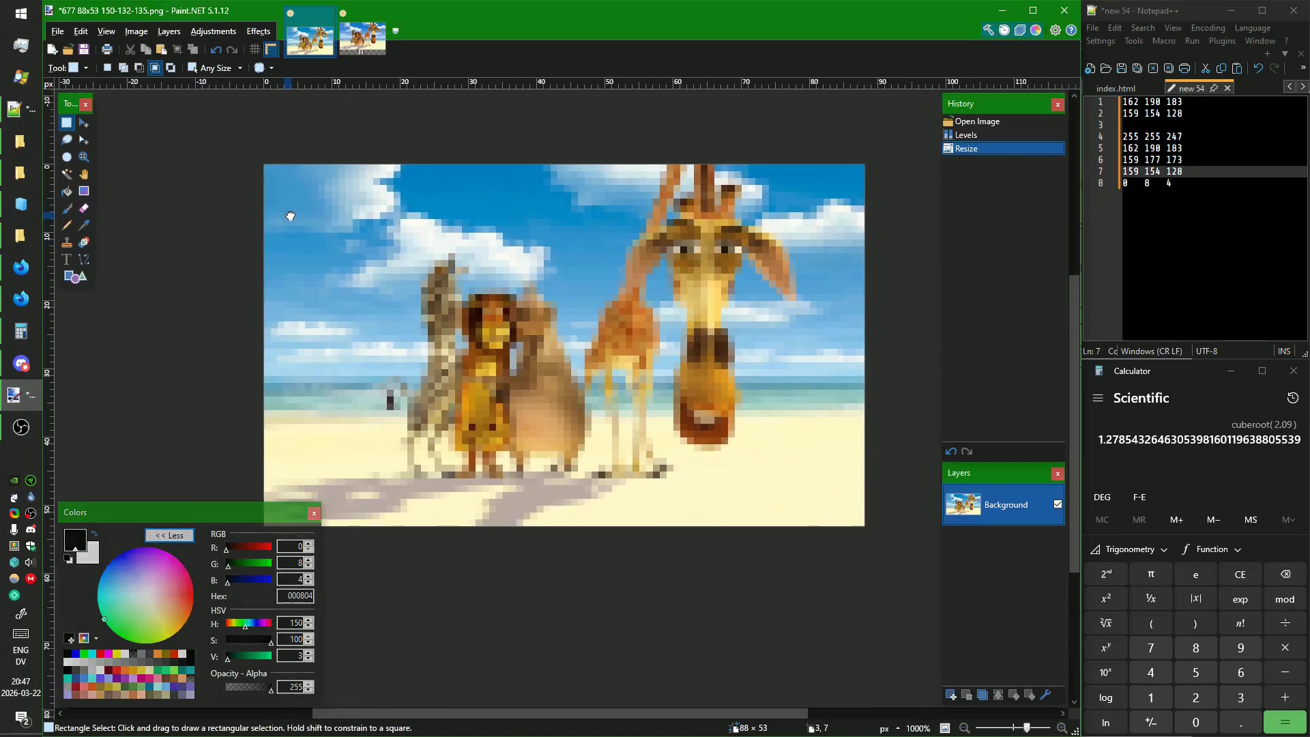
Apply a Median Blur with radius 100 and percentile 0 to the resized image.
click(258, 31)
mouse_move(294, 127)
click(464, 294)
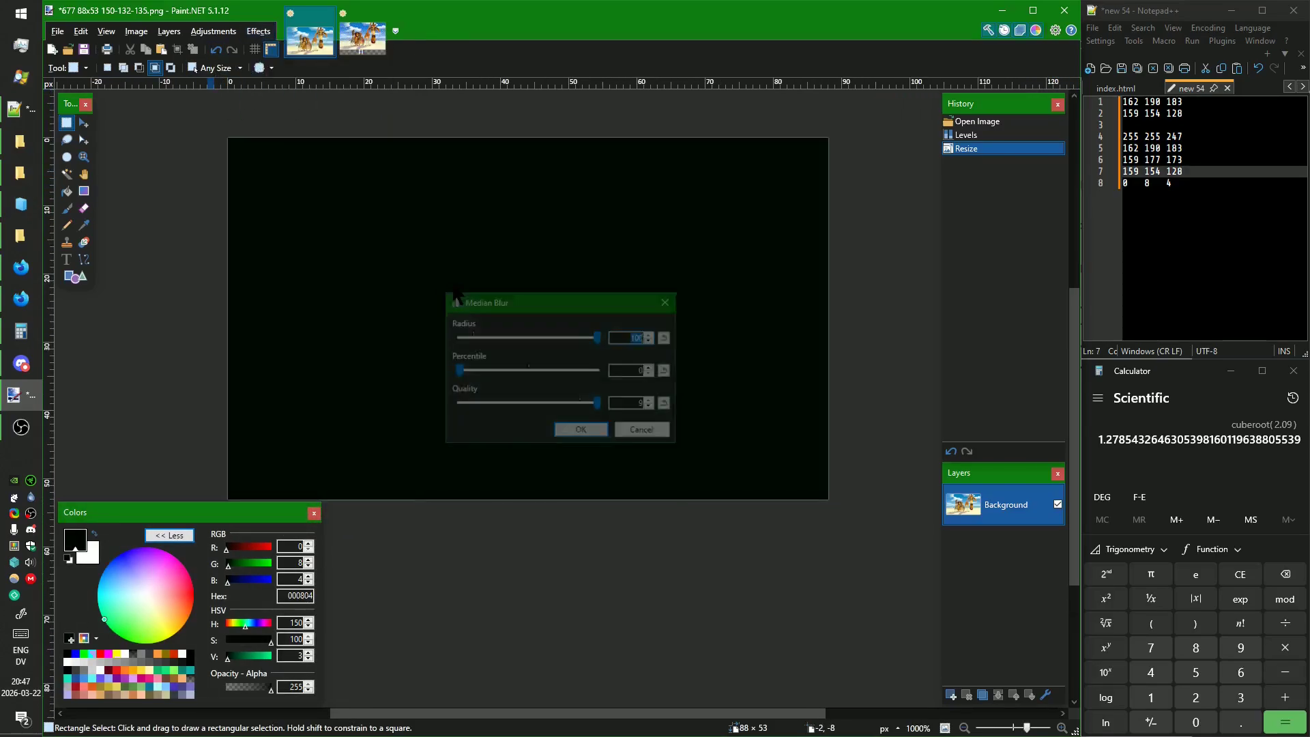
click(581, 430)
Record the blurred image's sampled colour as 0 10 4 on the last line of the colour notes and undo the blur.
key(k)
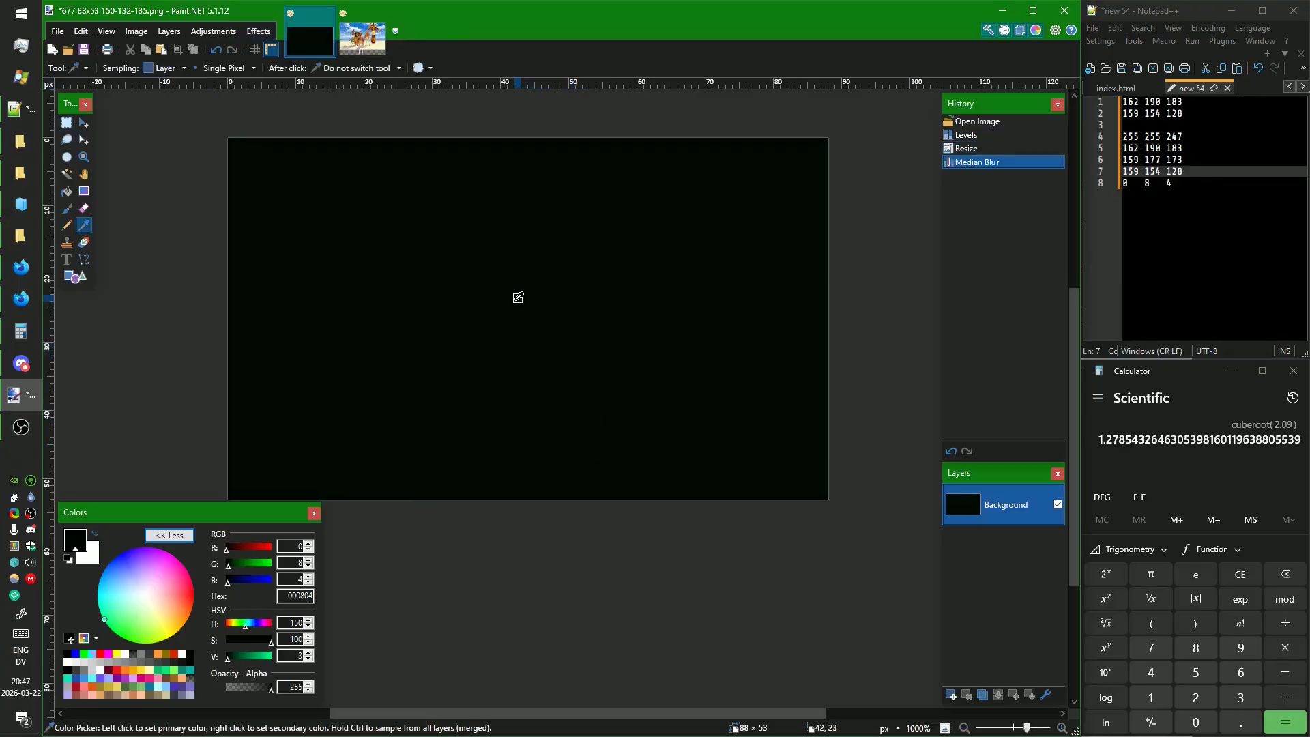
double_click(1140, 183)
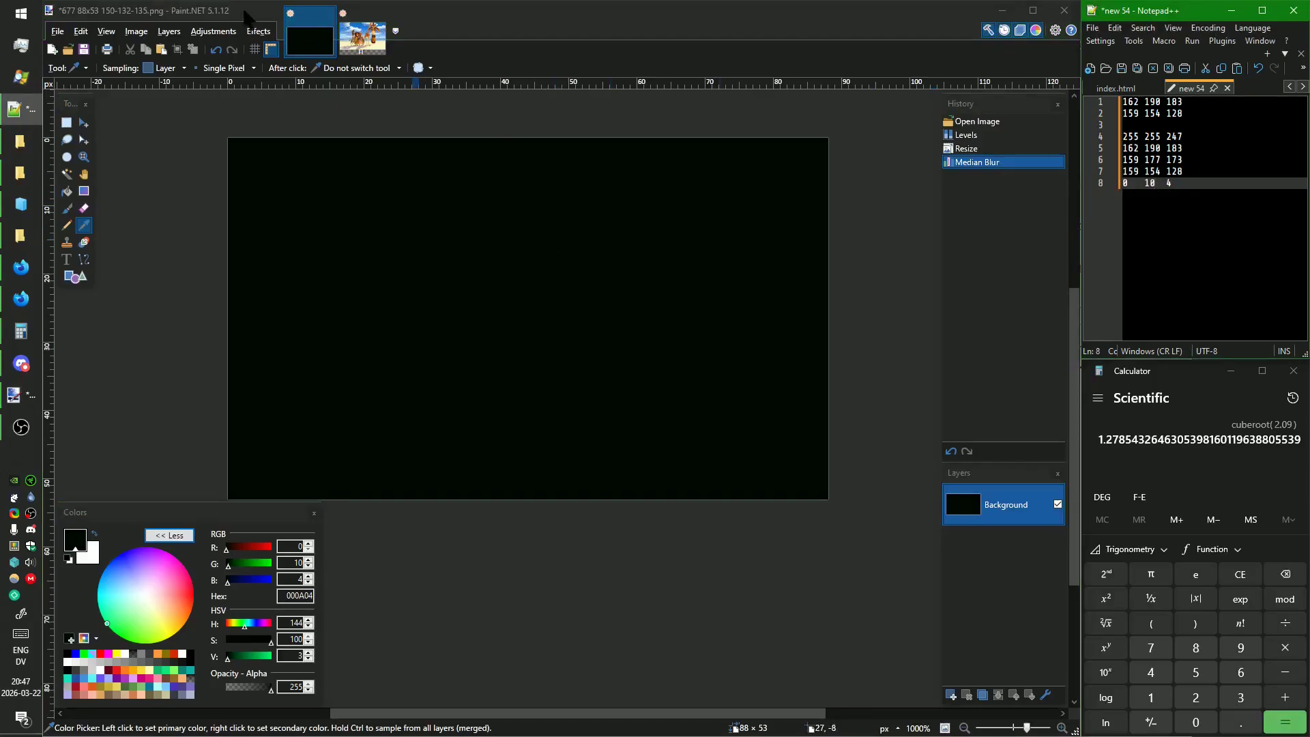
click(236, 27)
key(ctrl+z)
Apply the Median Blur with the percentile at its maximum and sample the resulting colour.
click(258, 31)
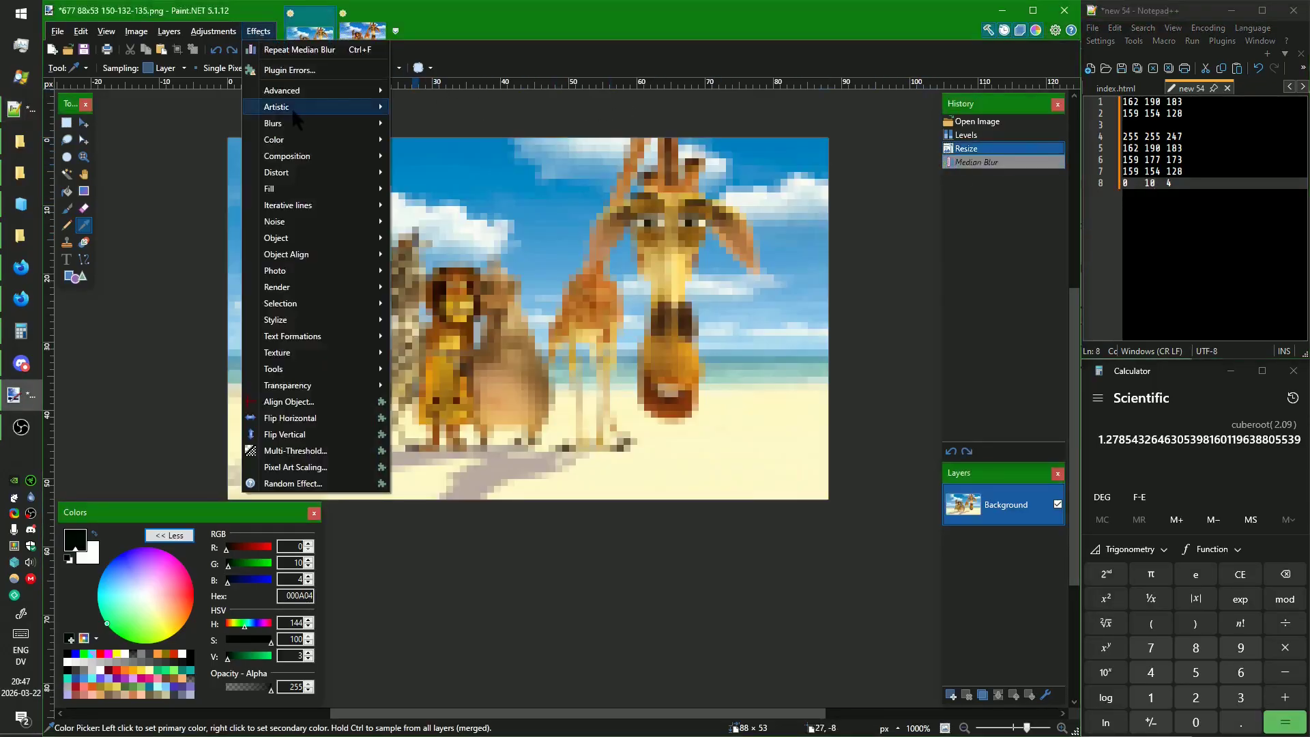
mouse_move(351, 125)
click(441, 284)
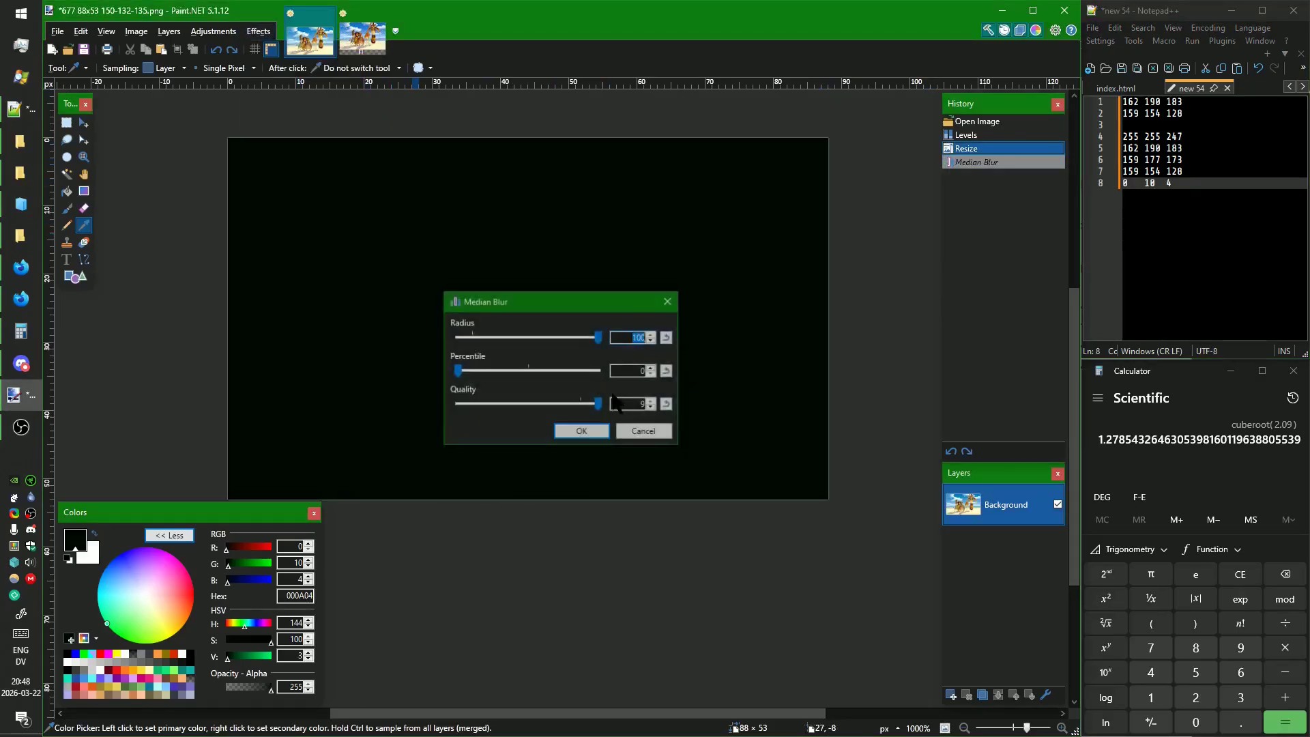
drag(560, 371, 798, 393)
click(606, 430)
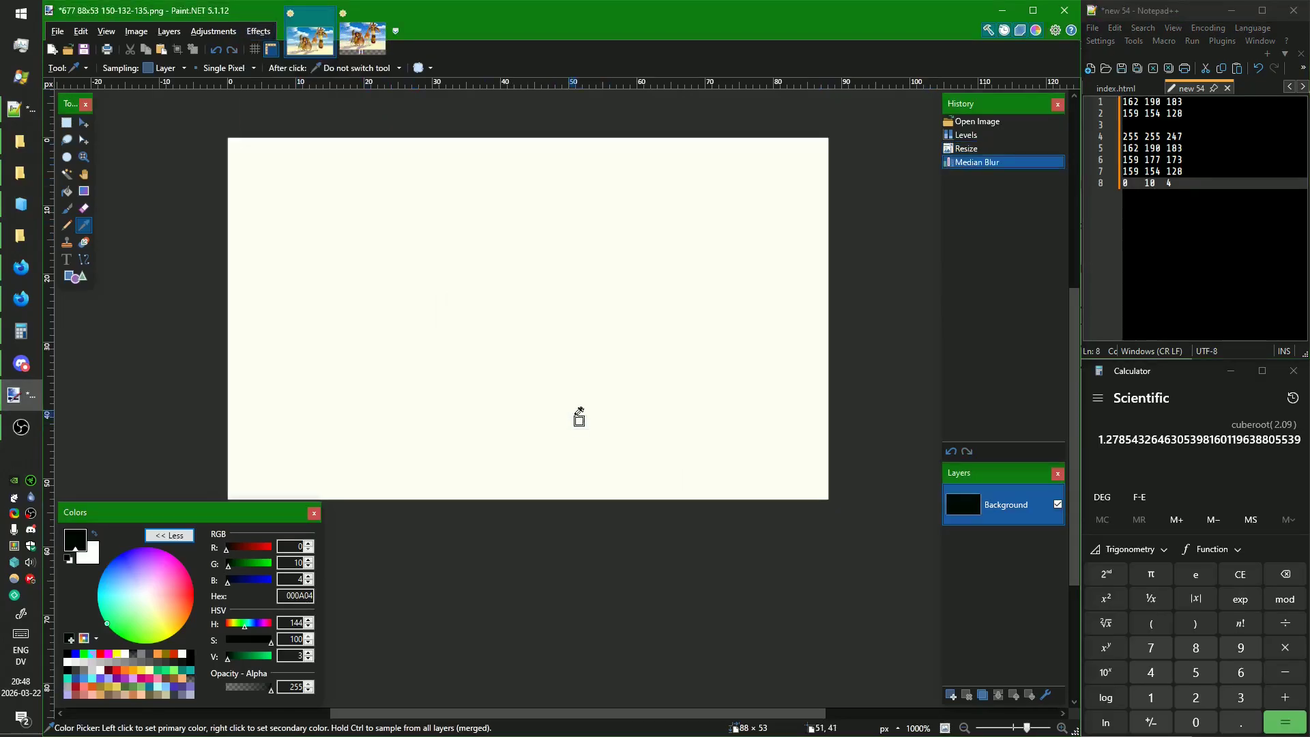
click(526, 342)
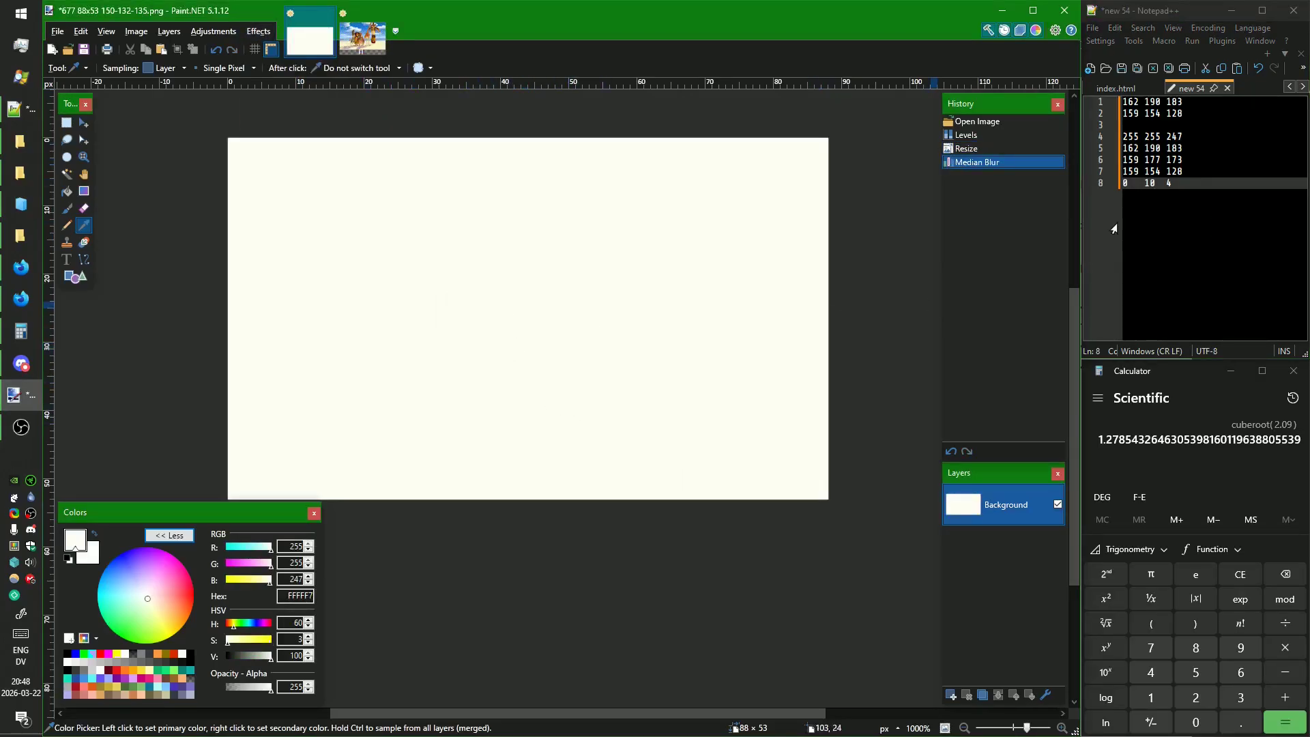
Return to the unblurred resized image and record its Levels midtone swatch colour as 162 181 172 on line 6 of the notes.
click(974, 150)
key(ctrl+l)
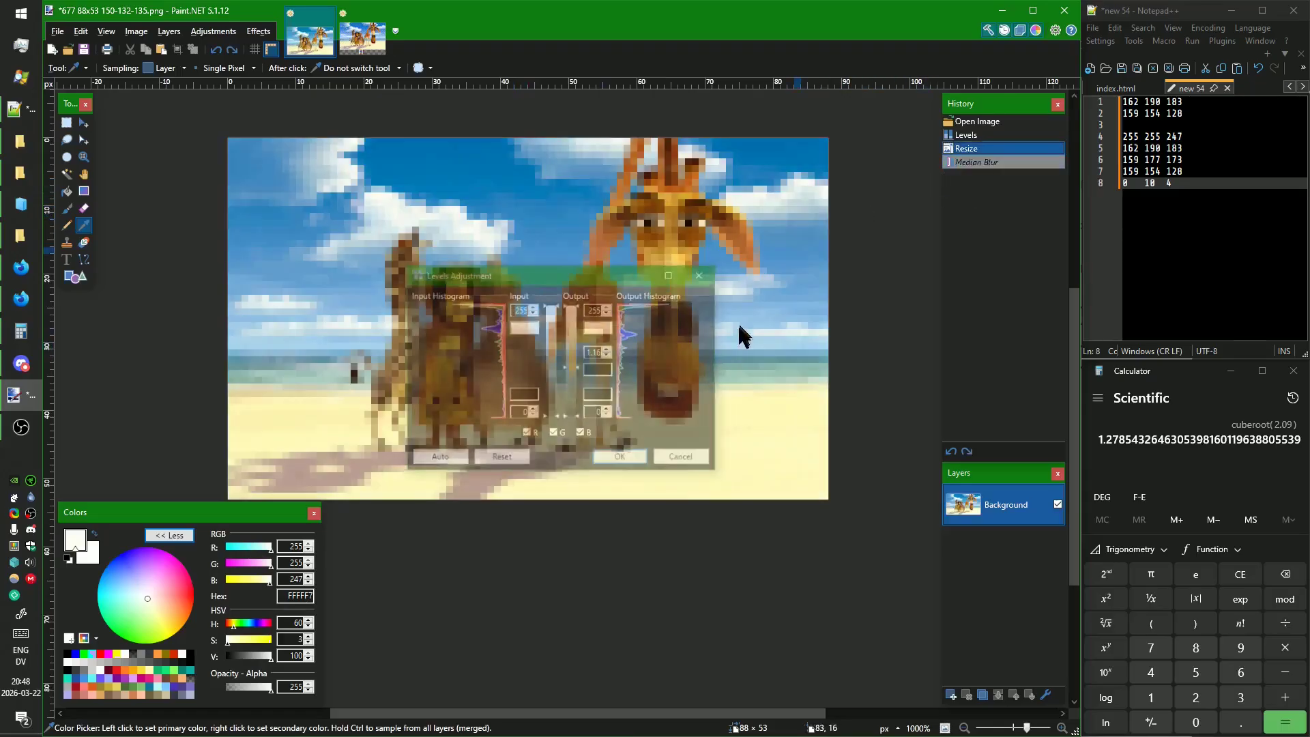
drag(573, 266, 573, 0)
key(ctrl+Print)
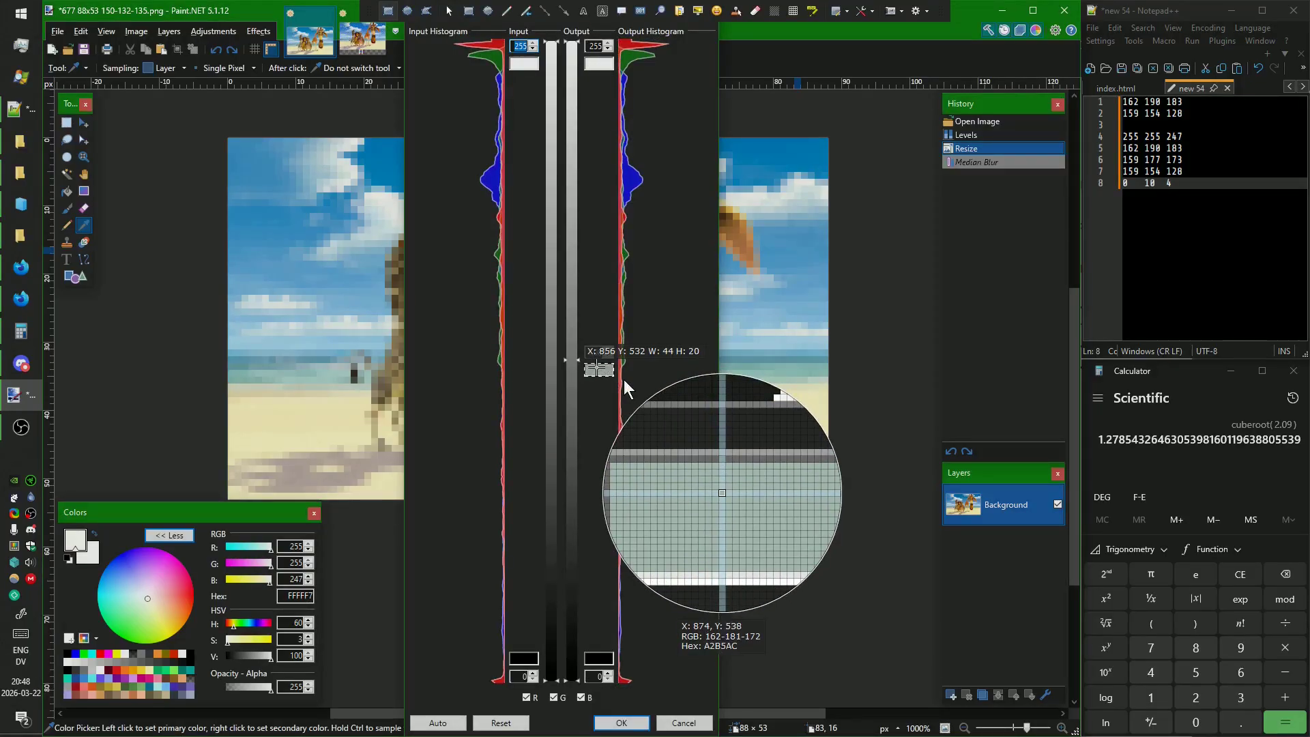
click(597, 367)
drag(1126, 160, 1137, 161)
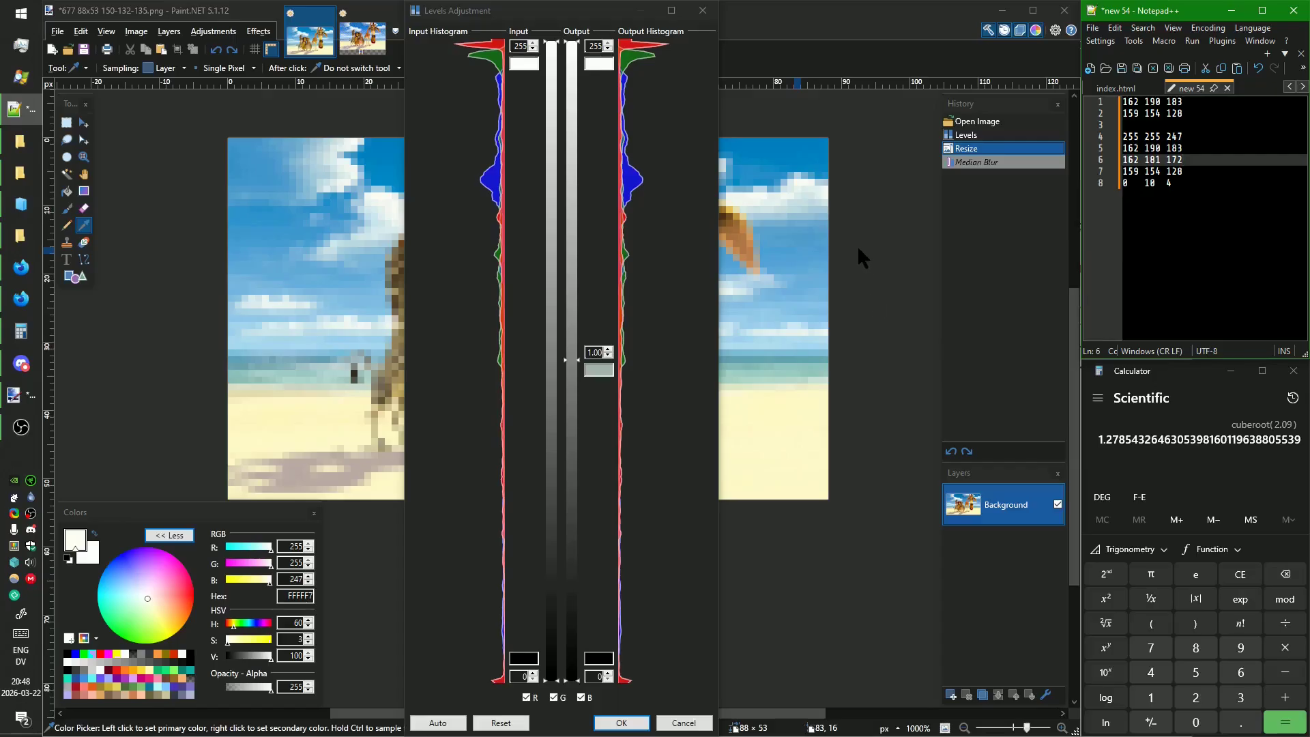
Limit the Levels adjustment to the green and blue channels and set their input black point to 4.
click(553, 697)
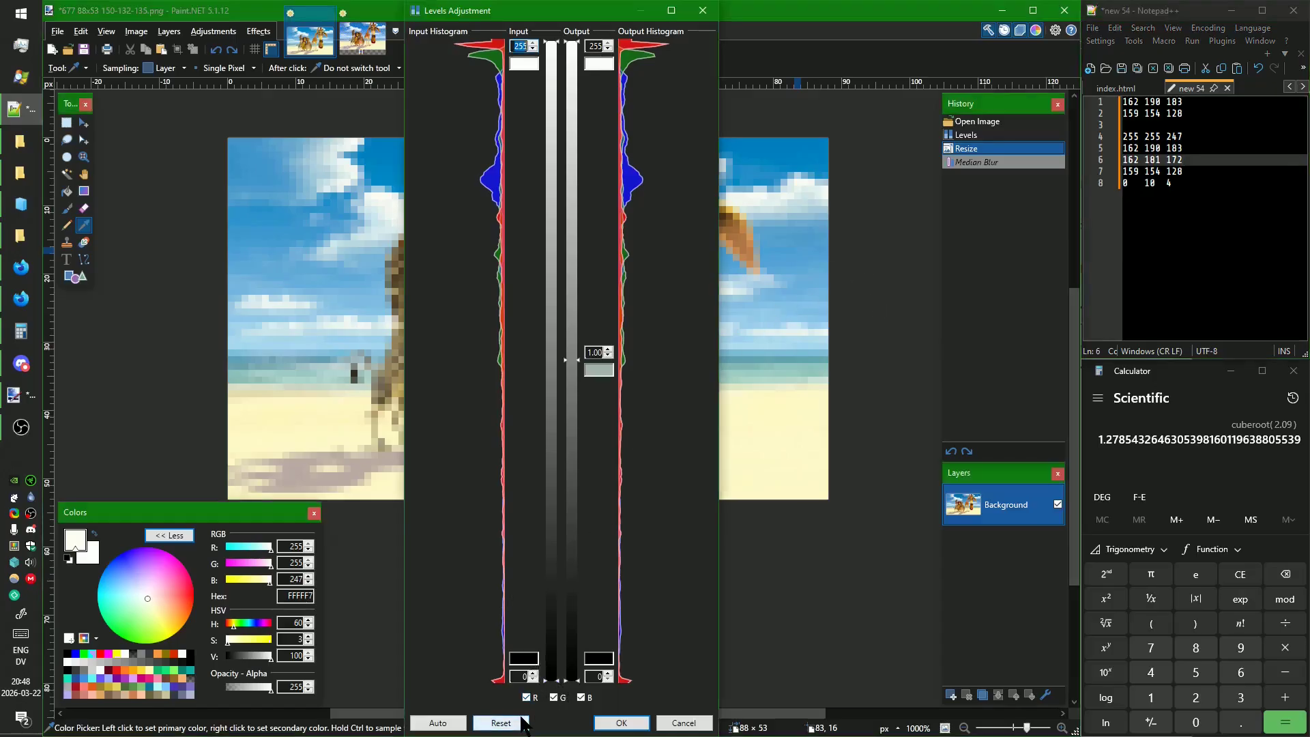
click(583, 698)
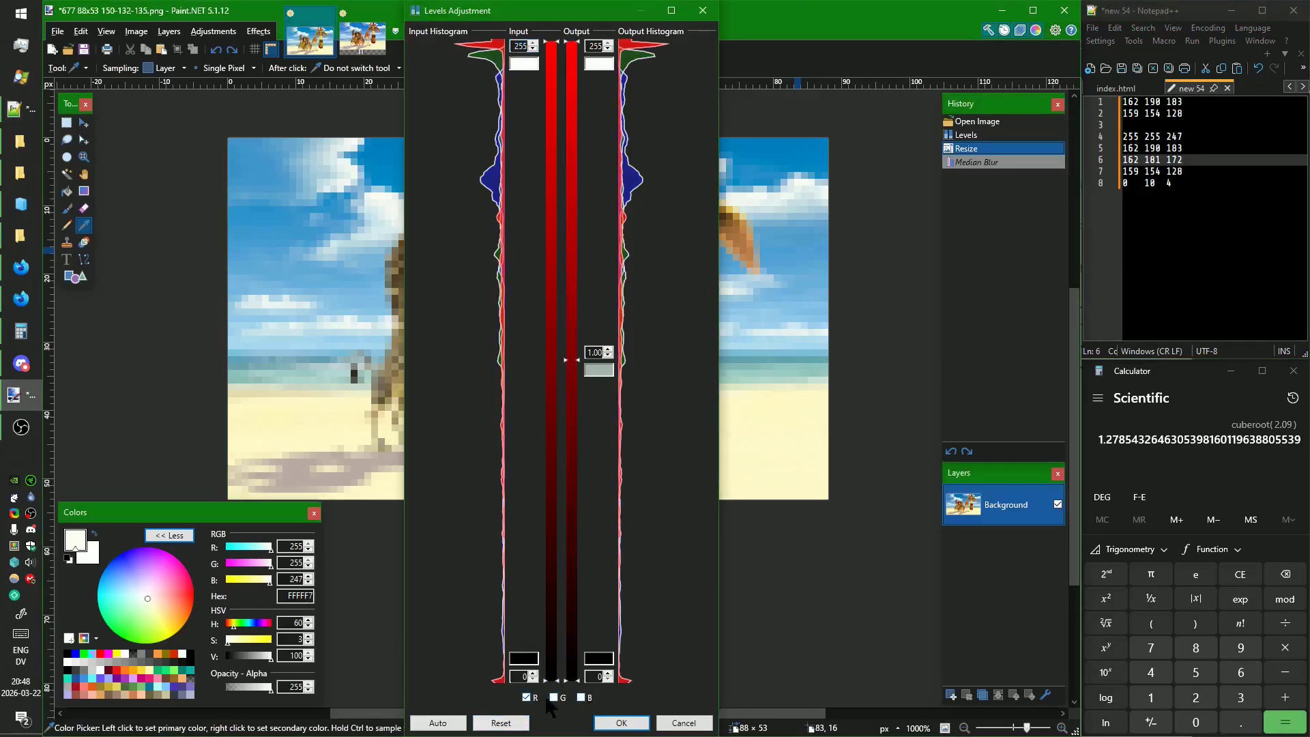
click(554, 697)
click(581, 698)
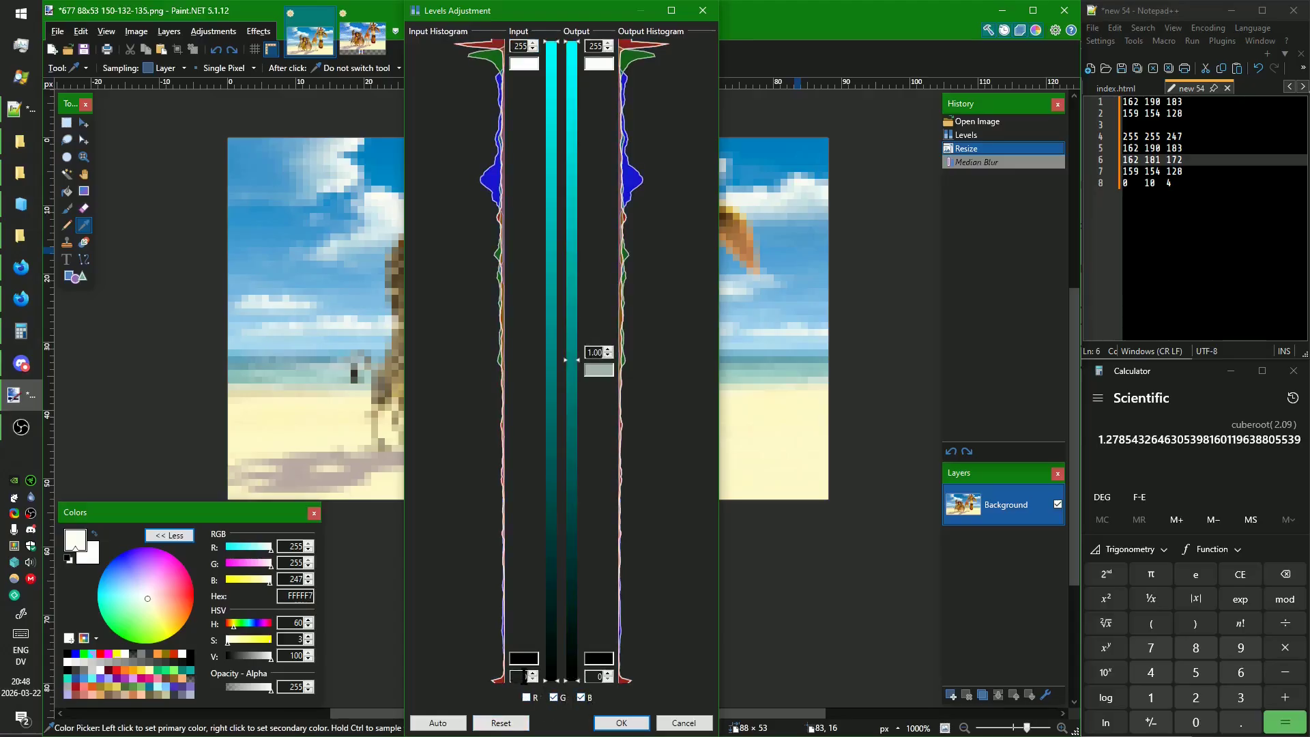
Limit the Levels adjustment to the green channel and set its input black point to 10.
click(581, 698)
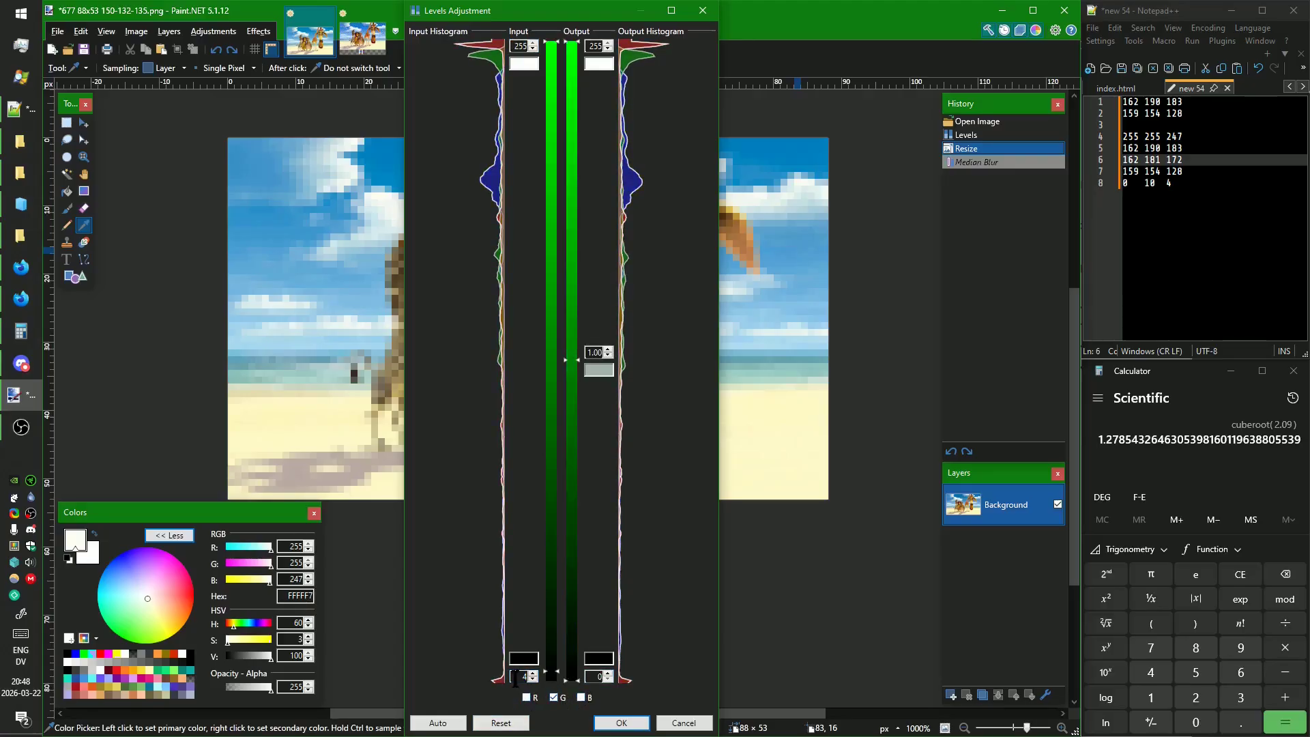
text(10)
key(Tab)
Switch the Levels adjustment to the blue channel only and set its input white point to 247.
click(554, 697)
click(581, 697)
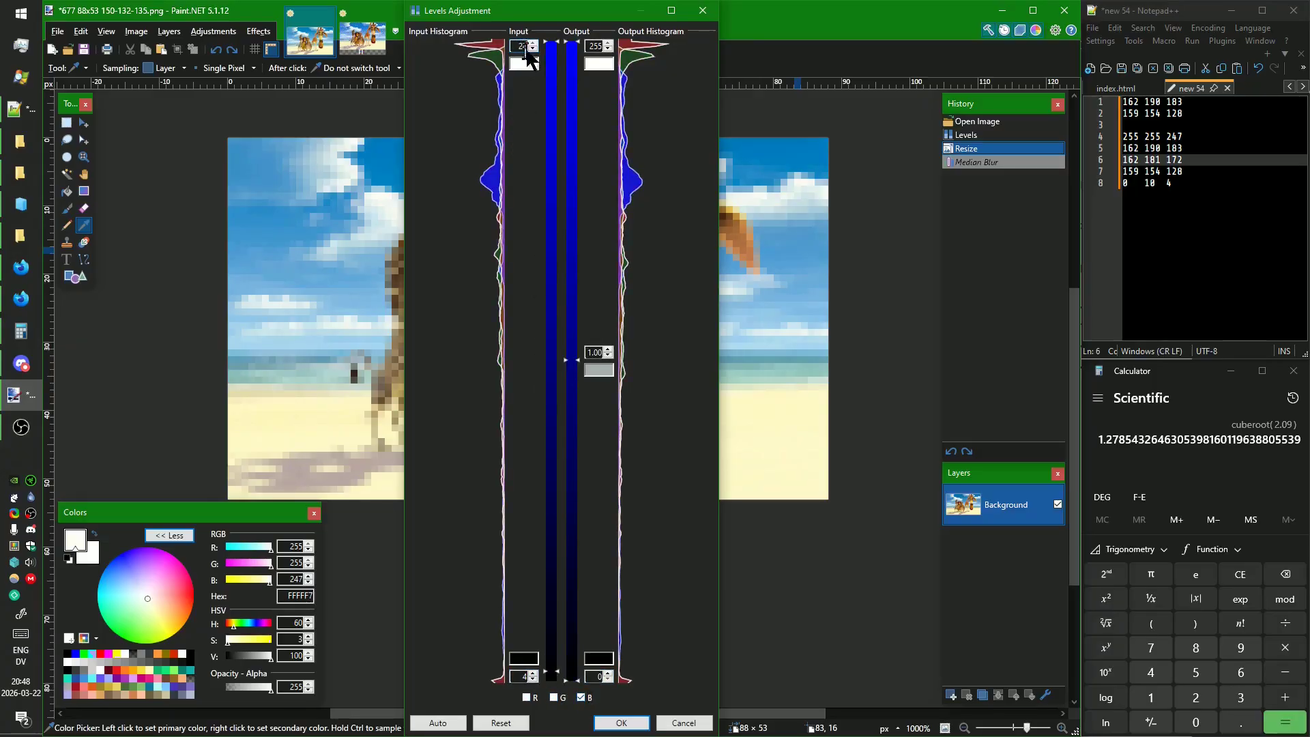
click(582, 697)
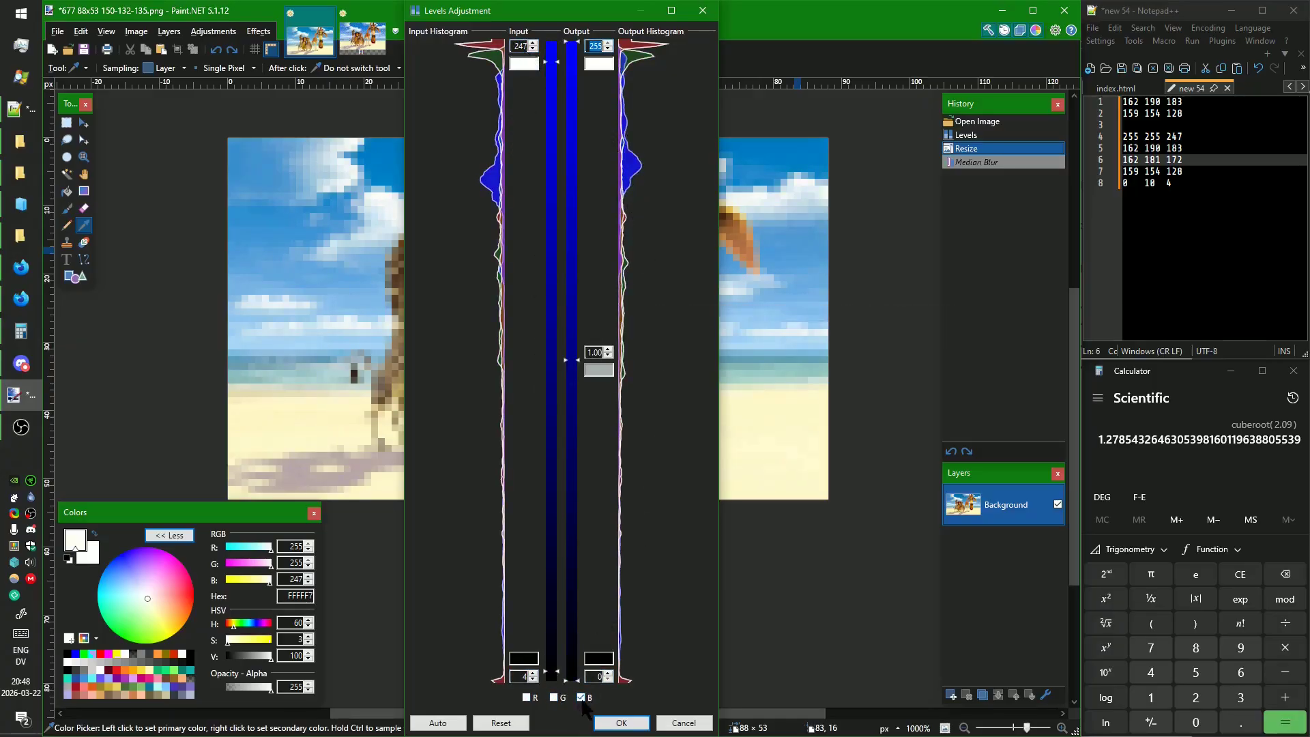
Switch the Levels adjustment to the red channel only and tune its gamma to 1.04 while sampling the midtone swatch colour.
click(528, 698)
key(ctrl+Print)
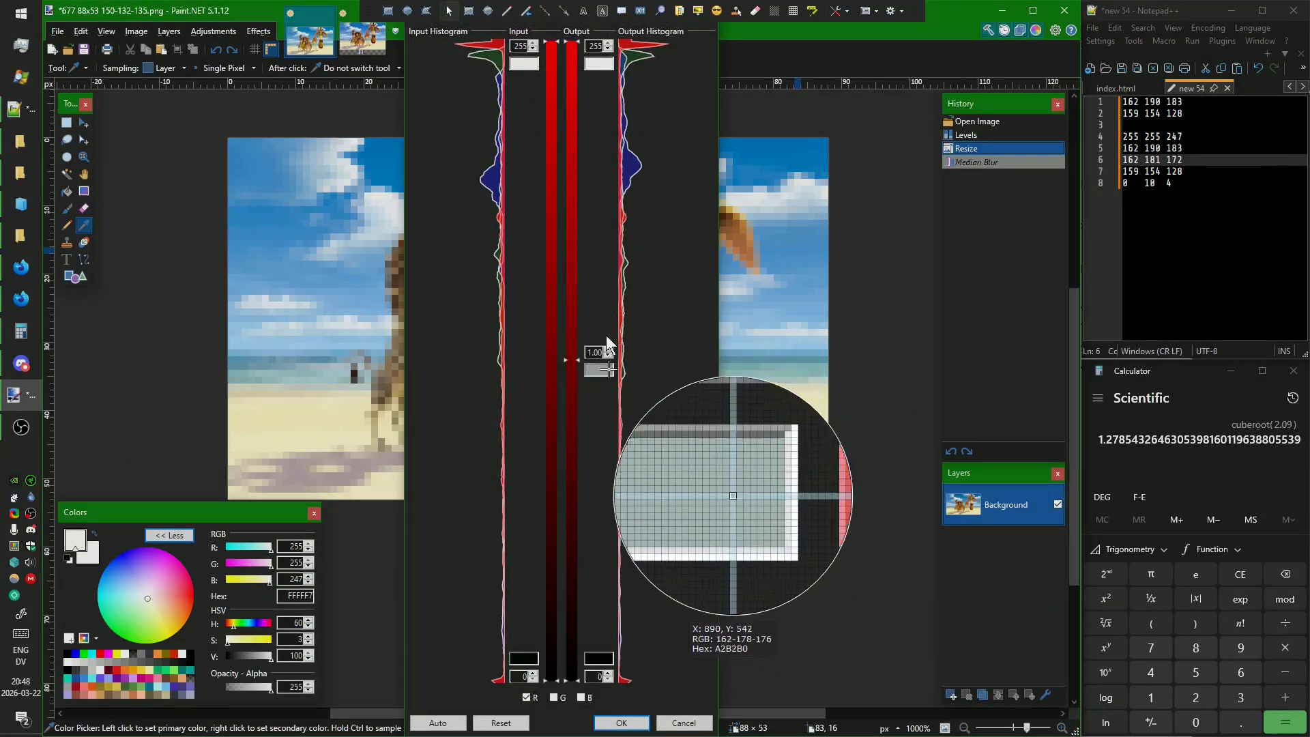
key(Escape)
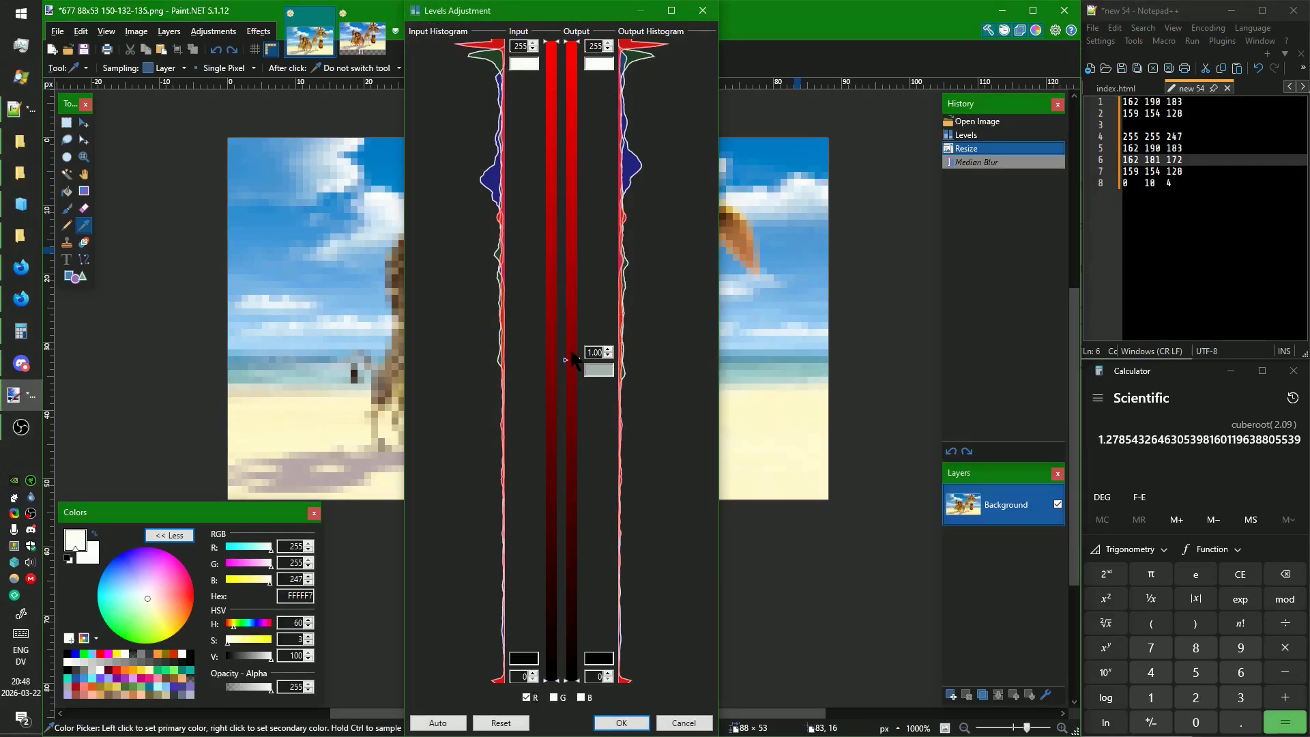
drag(574, 374, 572, 370)
key(ctrl+Print)
key(Escape)
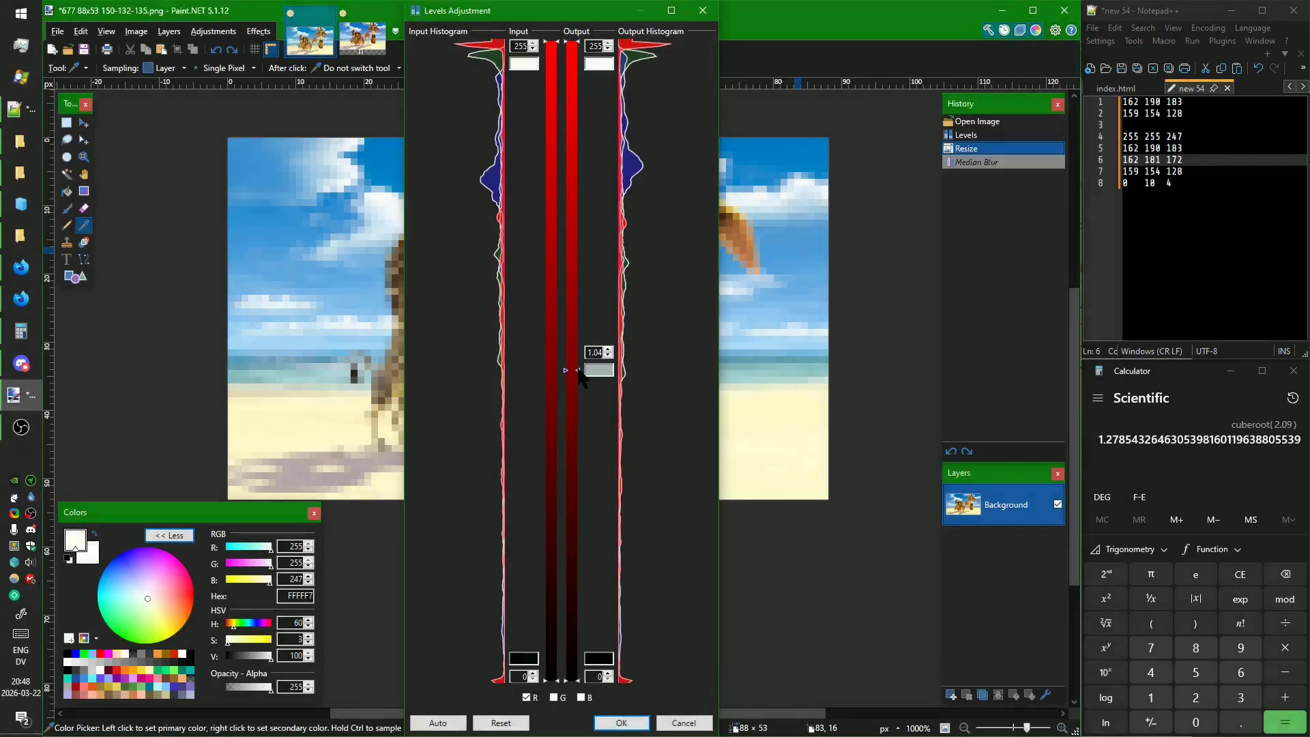
key(ctrl+Print)
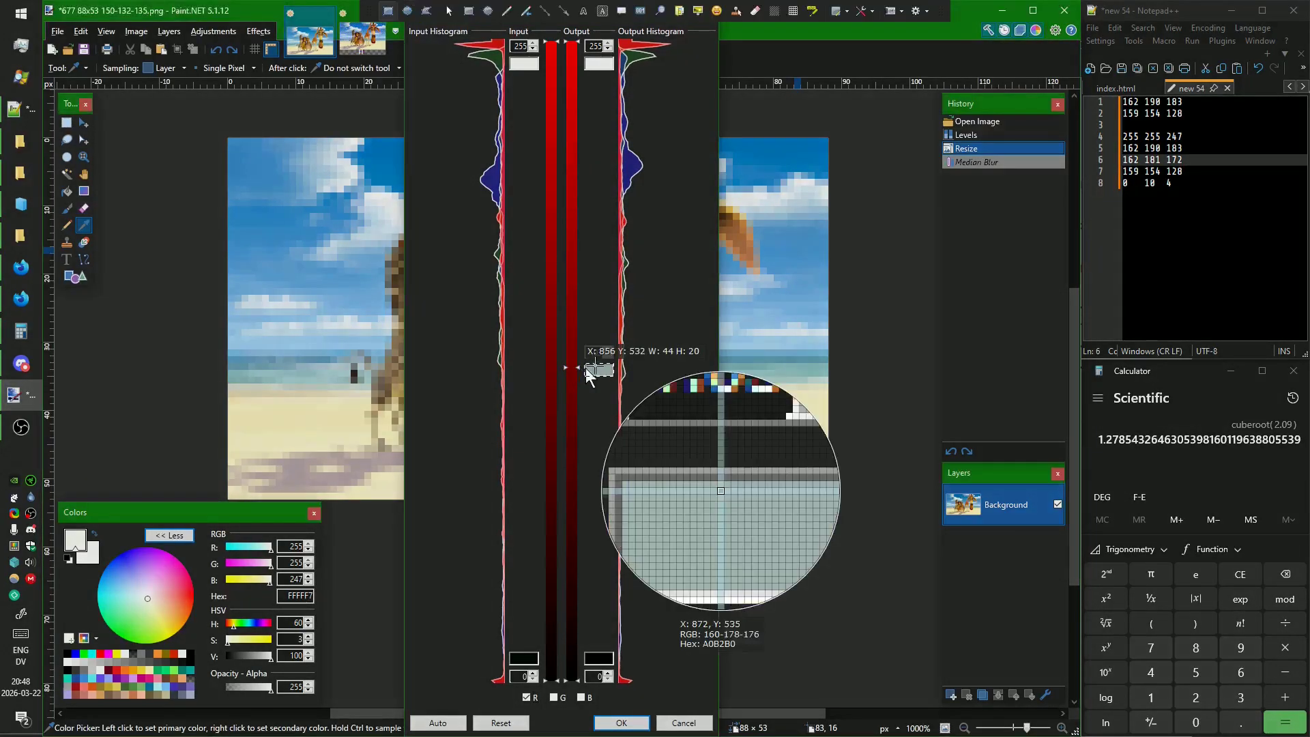
click(586, 369)
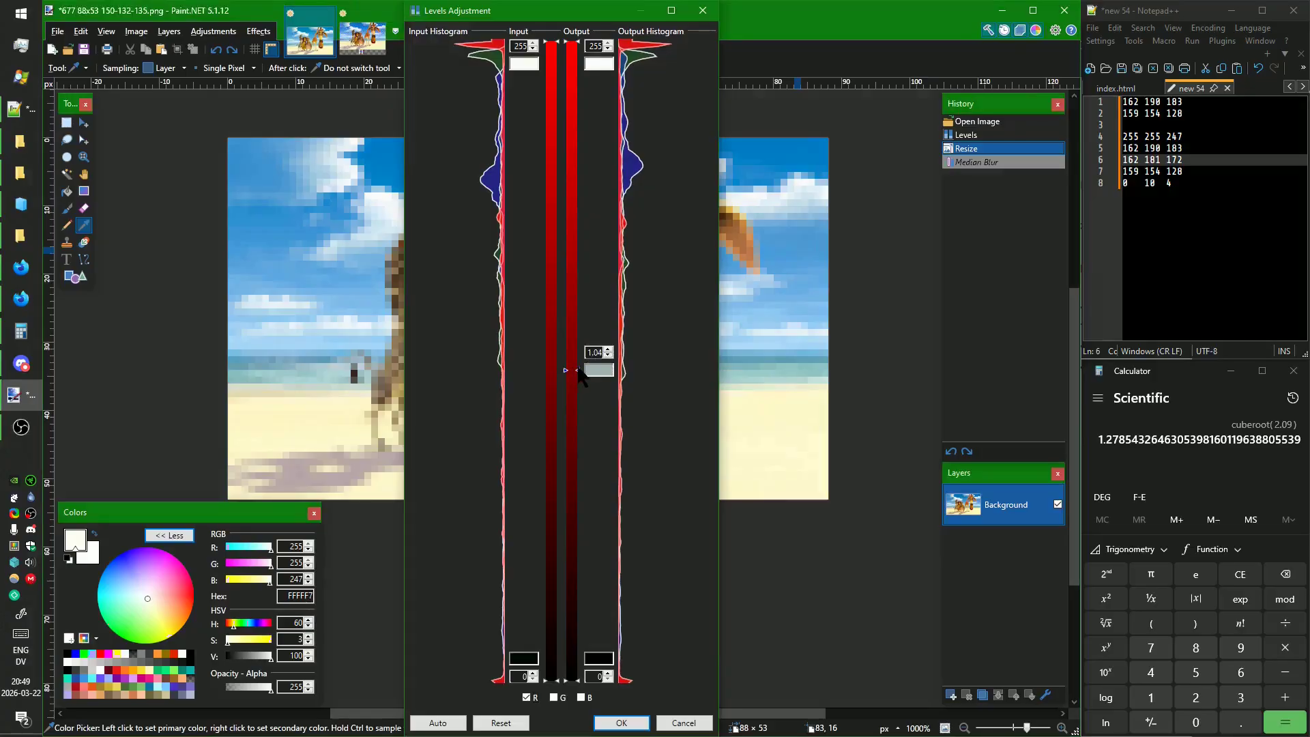
key(ctrl+Print)
click(586, 370)
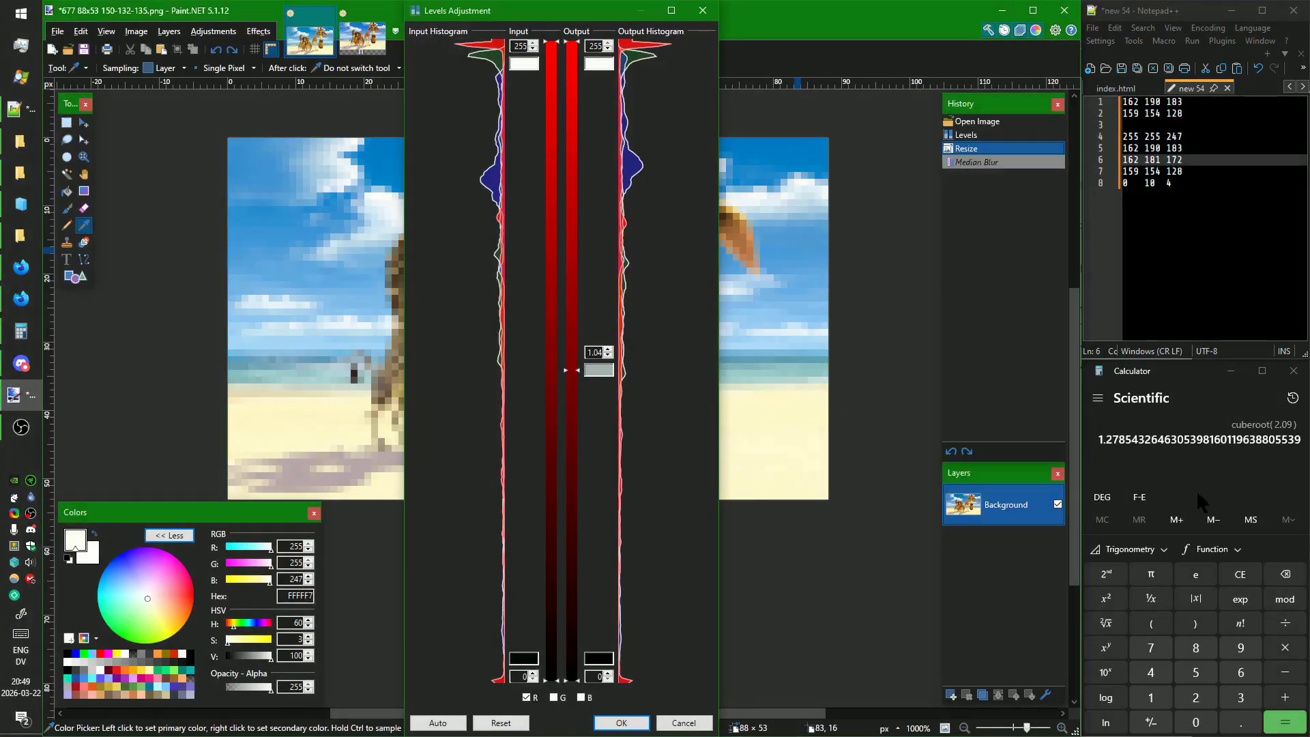
Calculate the fourth root of 1.04 by taking its square root twice, and set the red channel's gamma to 1.01.
click(1239, 575)
text(1.04)
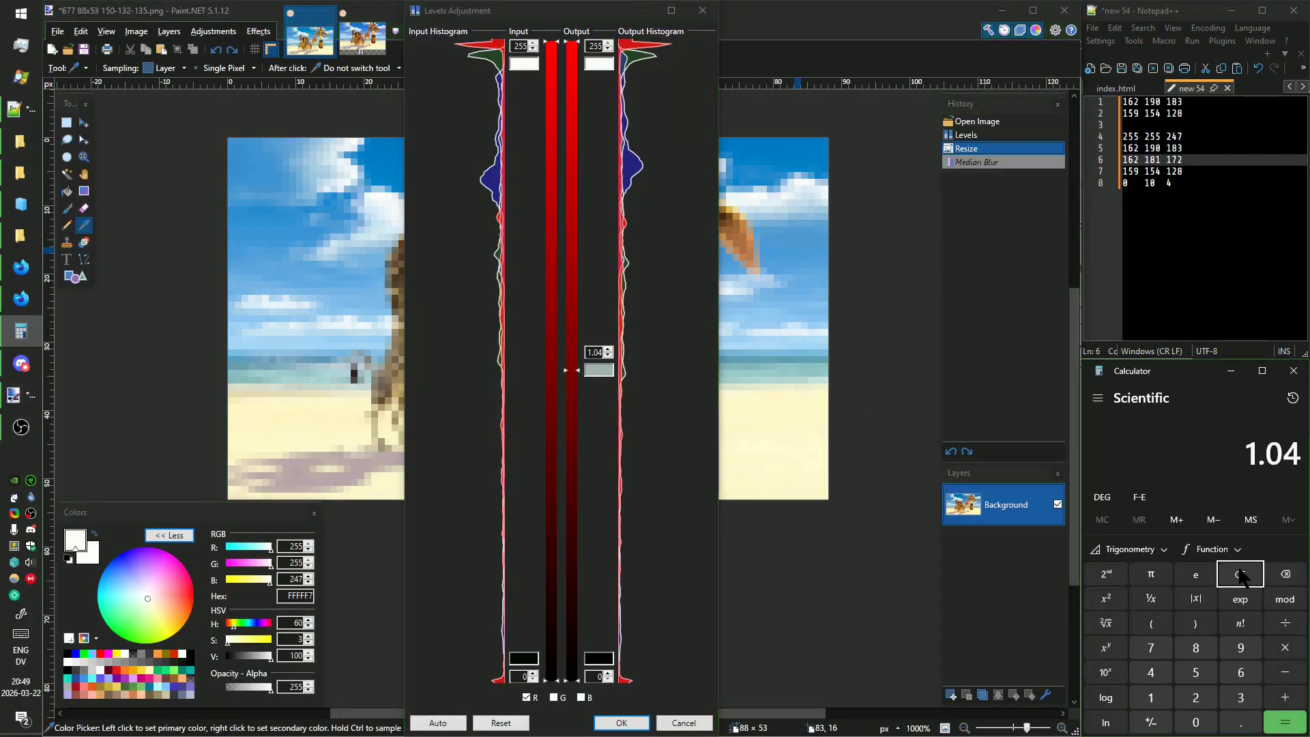
click(1106, 624)
click(1106, 623)
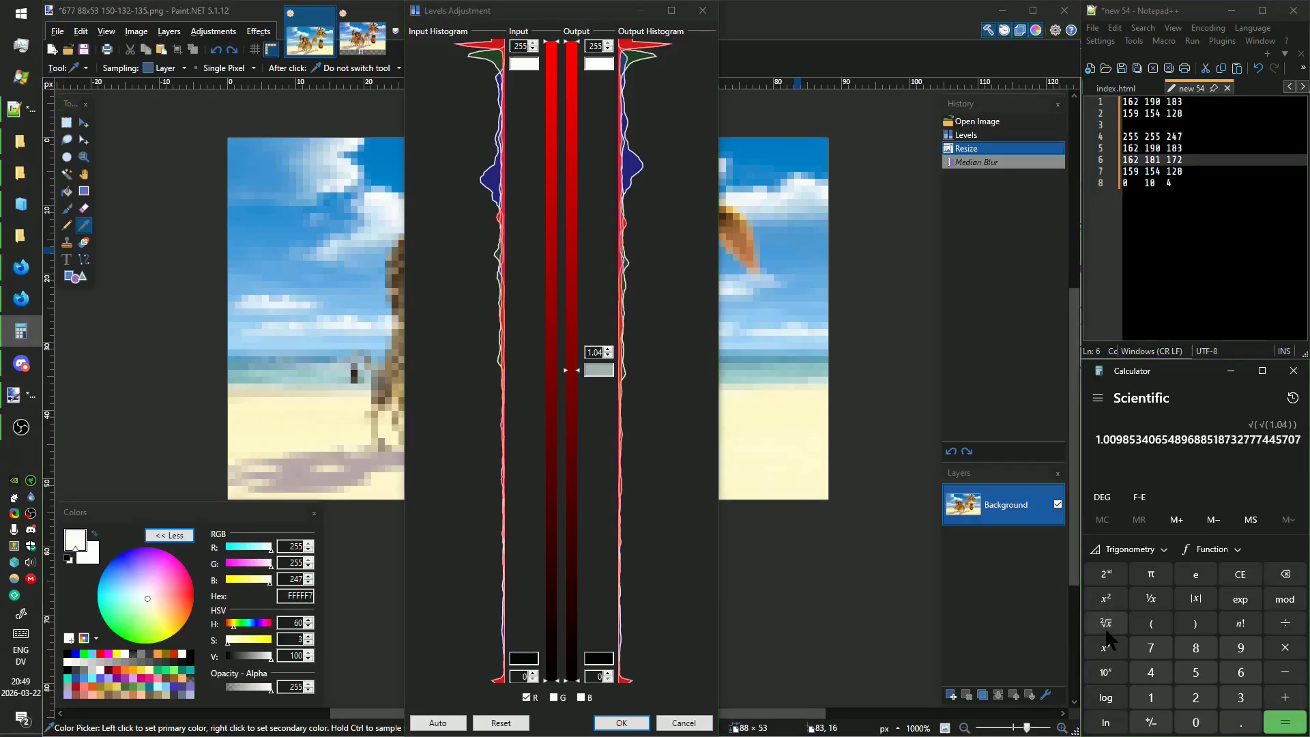
drag(579, 371, 573, 366)
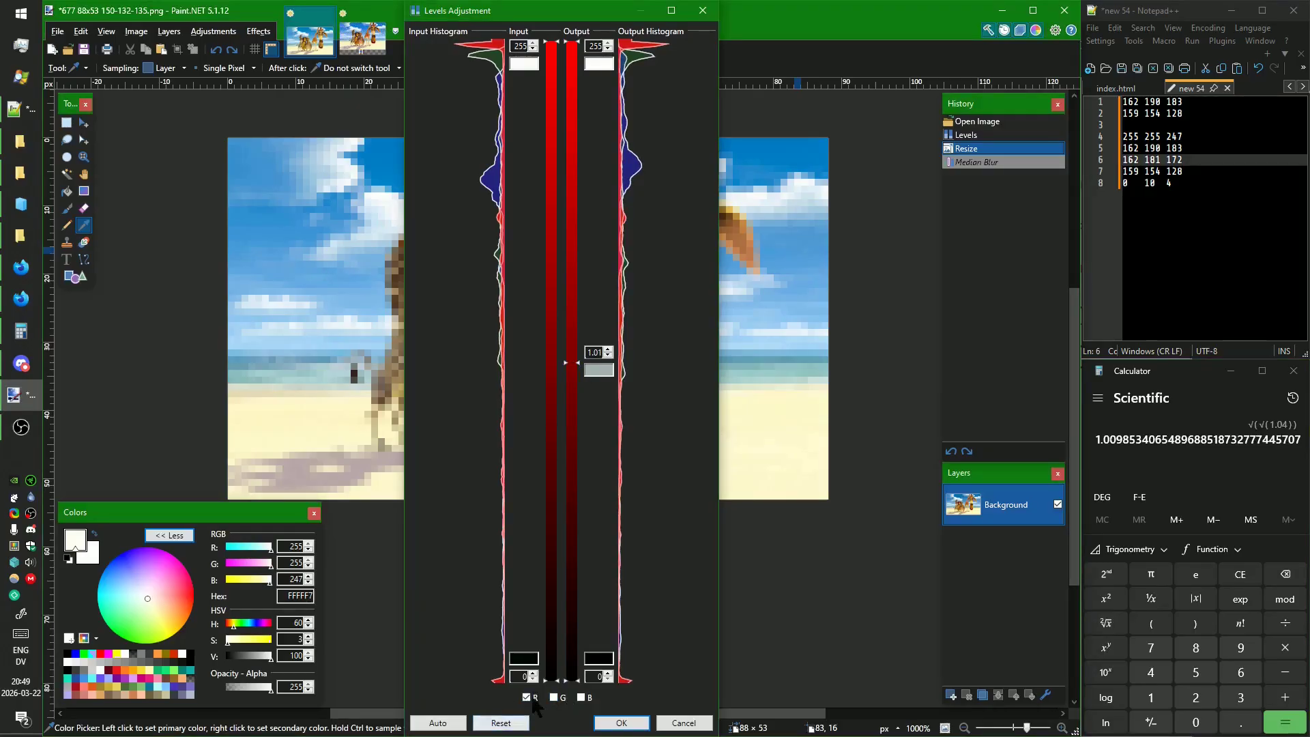
Switch the Levels adjustment to the green channel only and tune its gamma to 0.96 while sampling the midtone swatch.
click(536, 699)
click(554, 698)
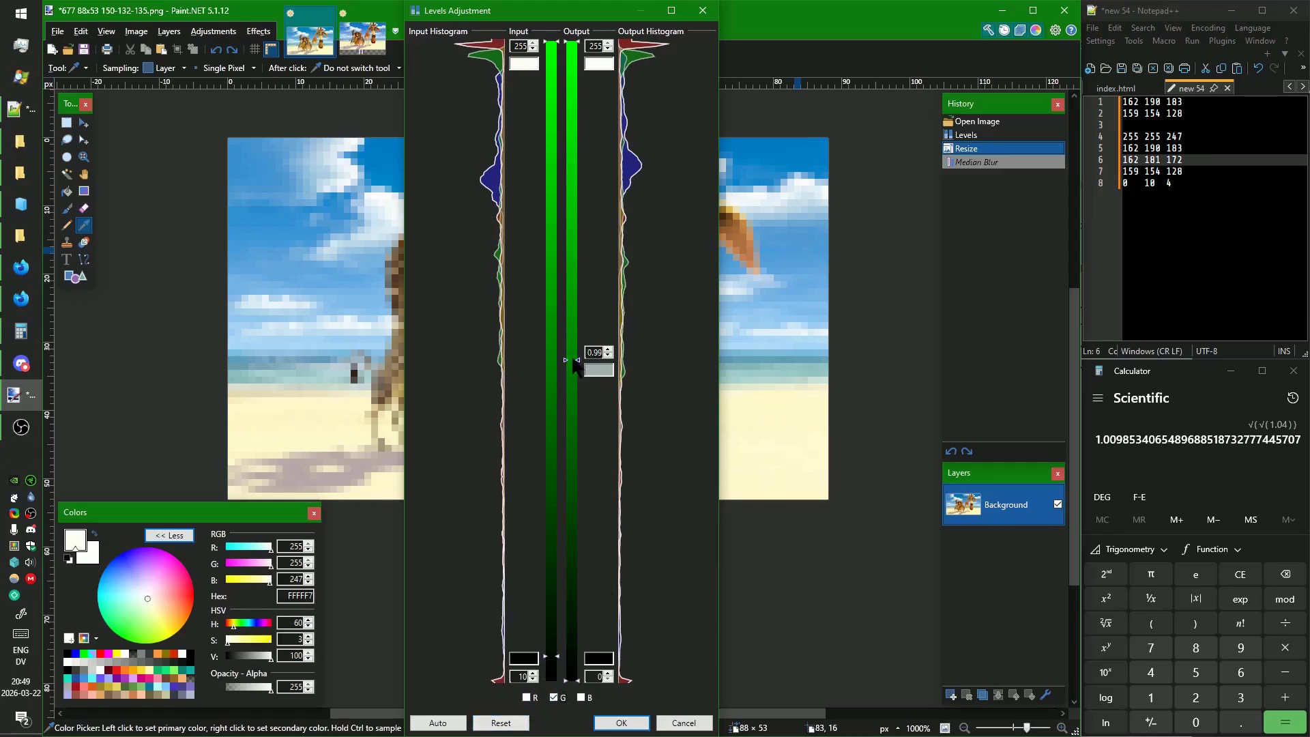
drag(574, 364, 571, 365)
key(ctrl+Print)
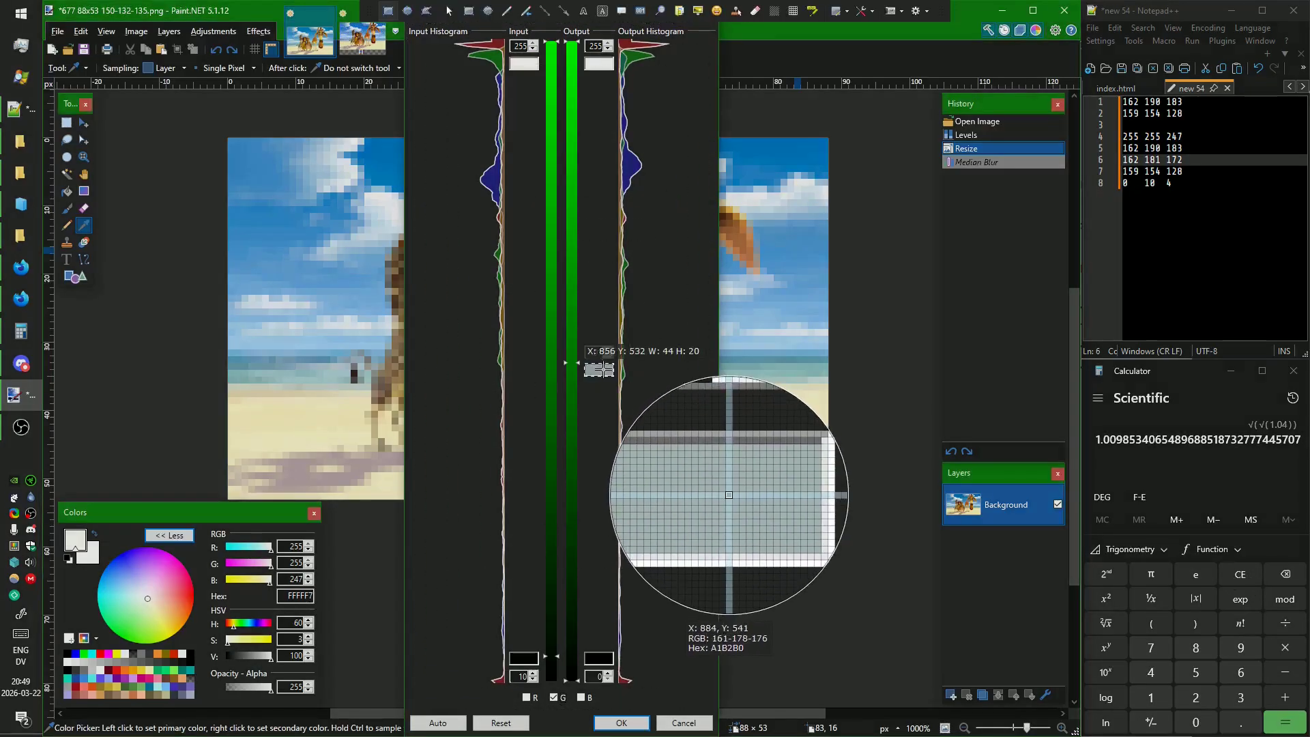
key(Escape)
drag(568, 359, 568, 356)
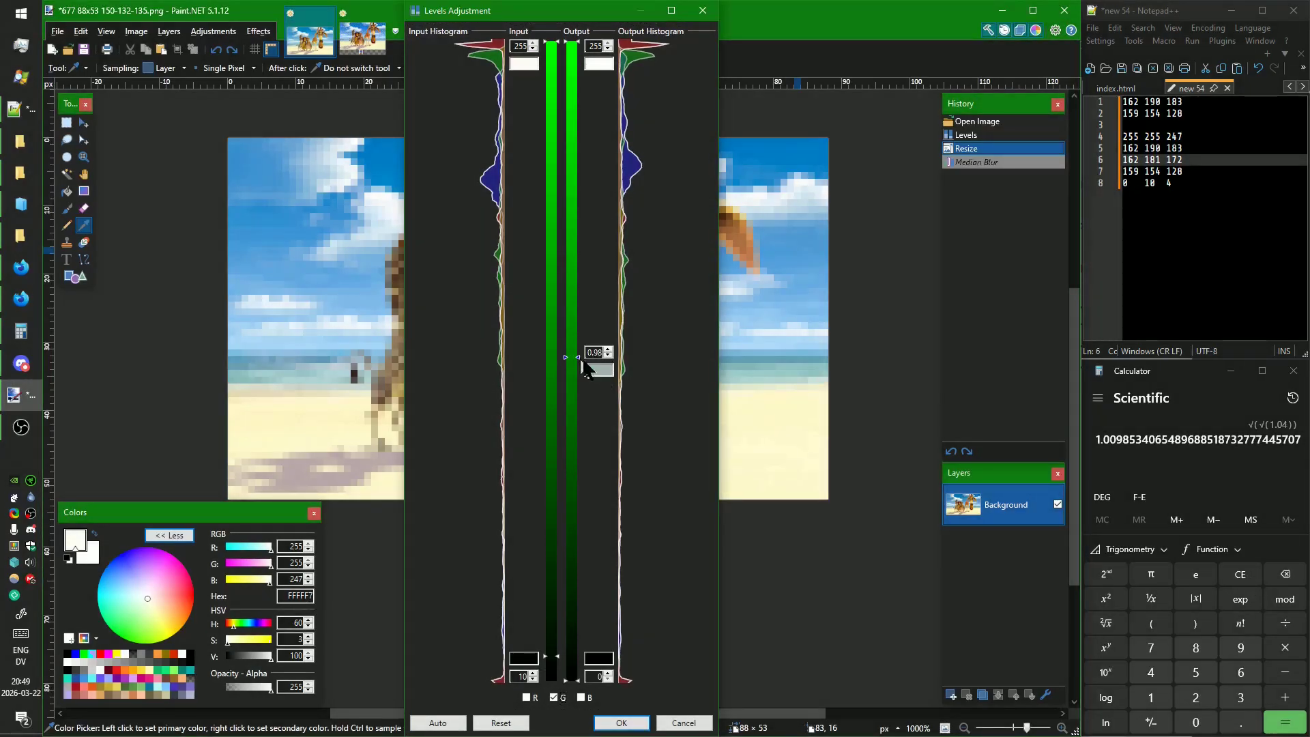
key(ctrl+Print)
key(Escape)
key(super+shift+c)
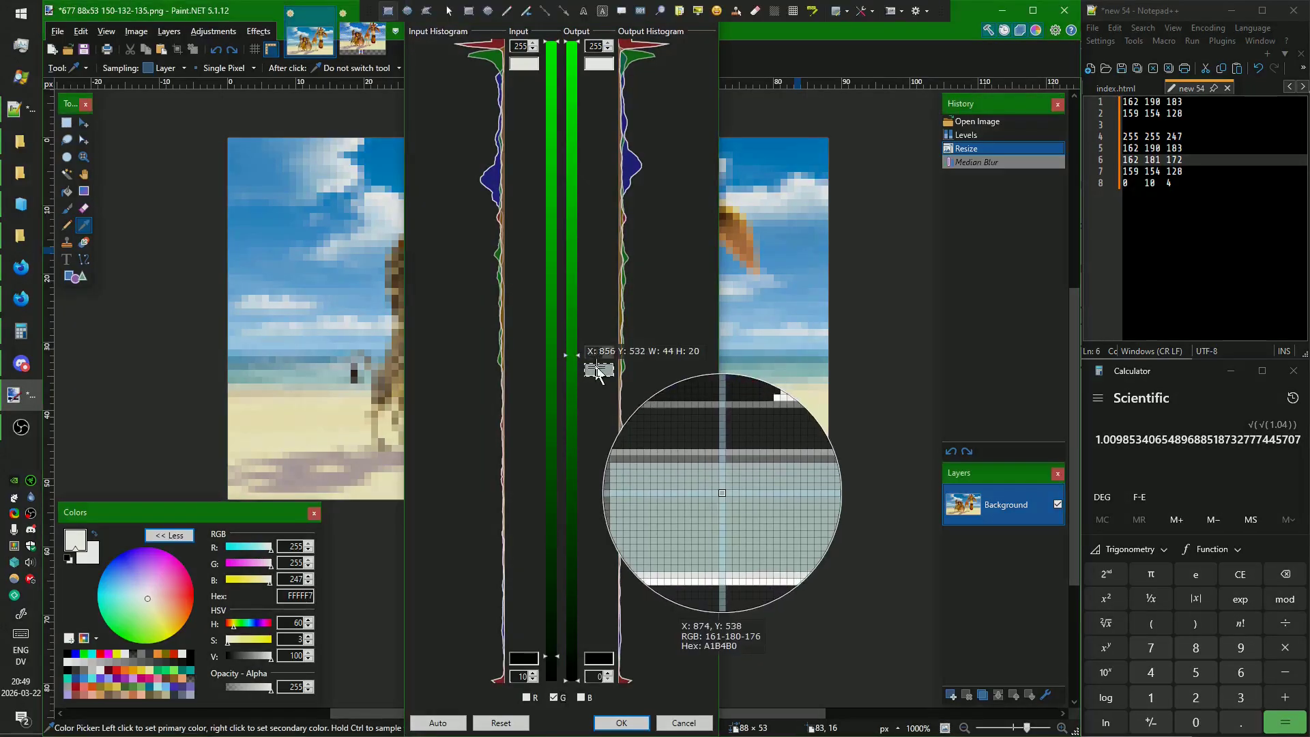
click(577, 358)
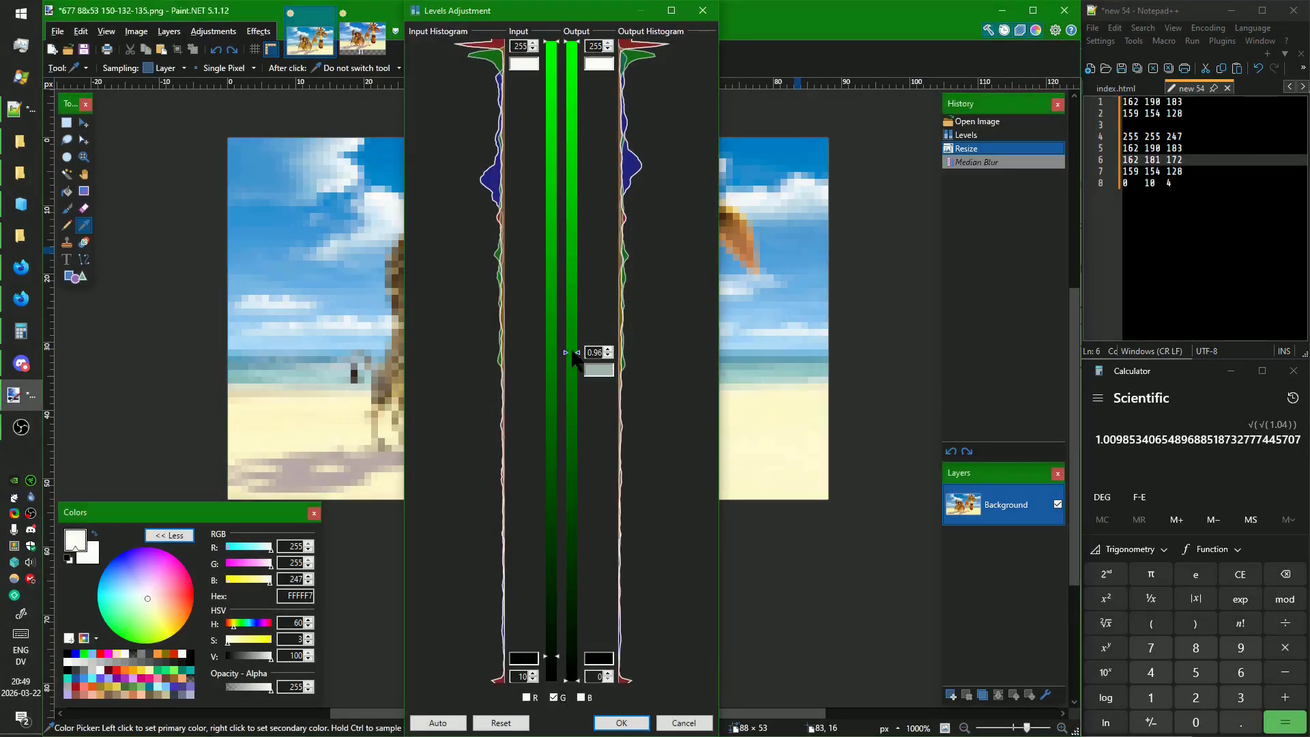
key(super+shift+c)
click(573, 352)
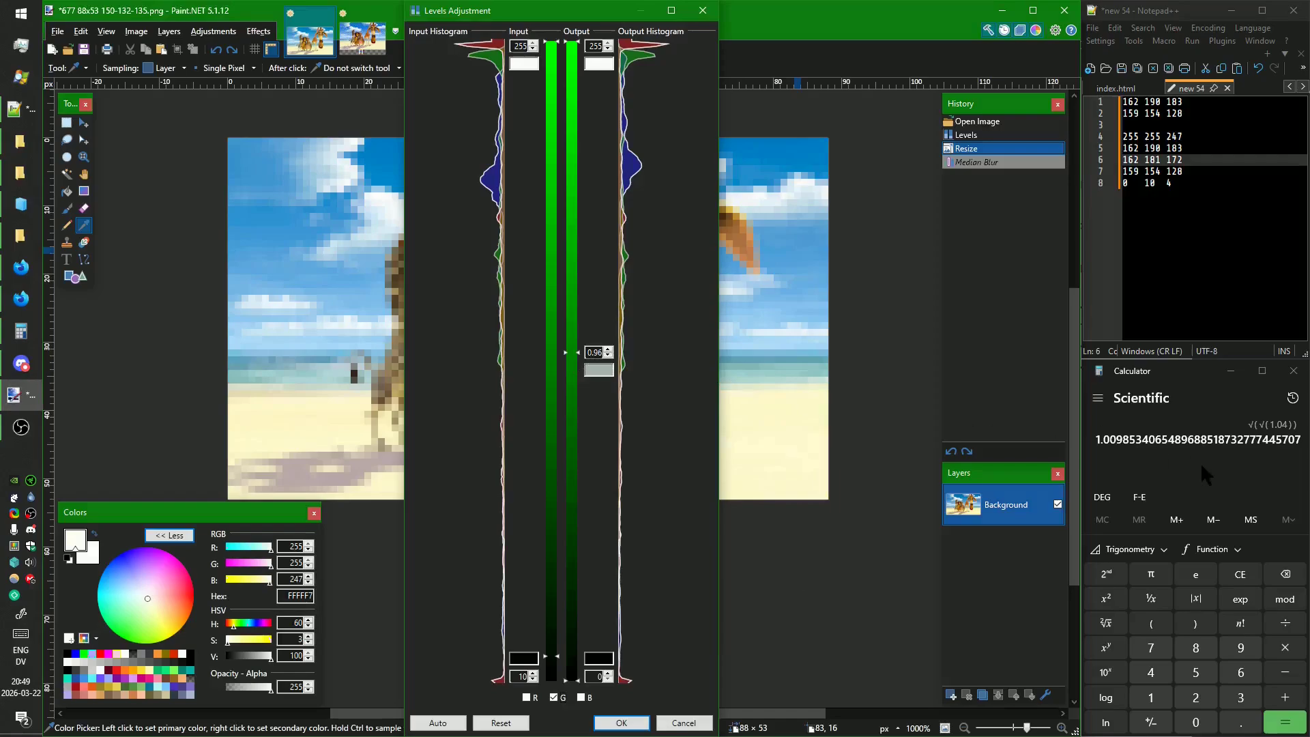
Tune the green channel's gamma to 0.82 against the midtone swatch and calculate the product of 0.96 and 0.82.
click(1227, 572)
text(0.96)
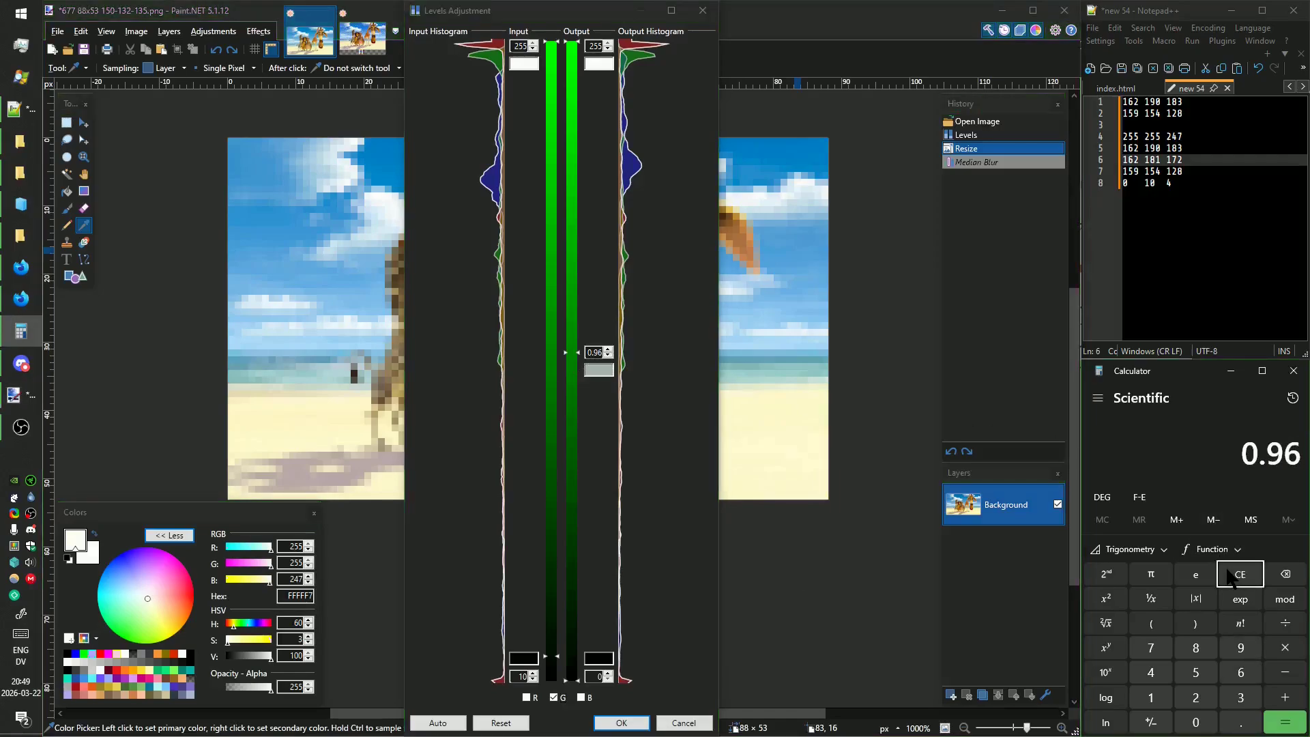
drag(574, 353, 576, 324)
click(598, 372)
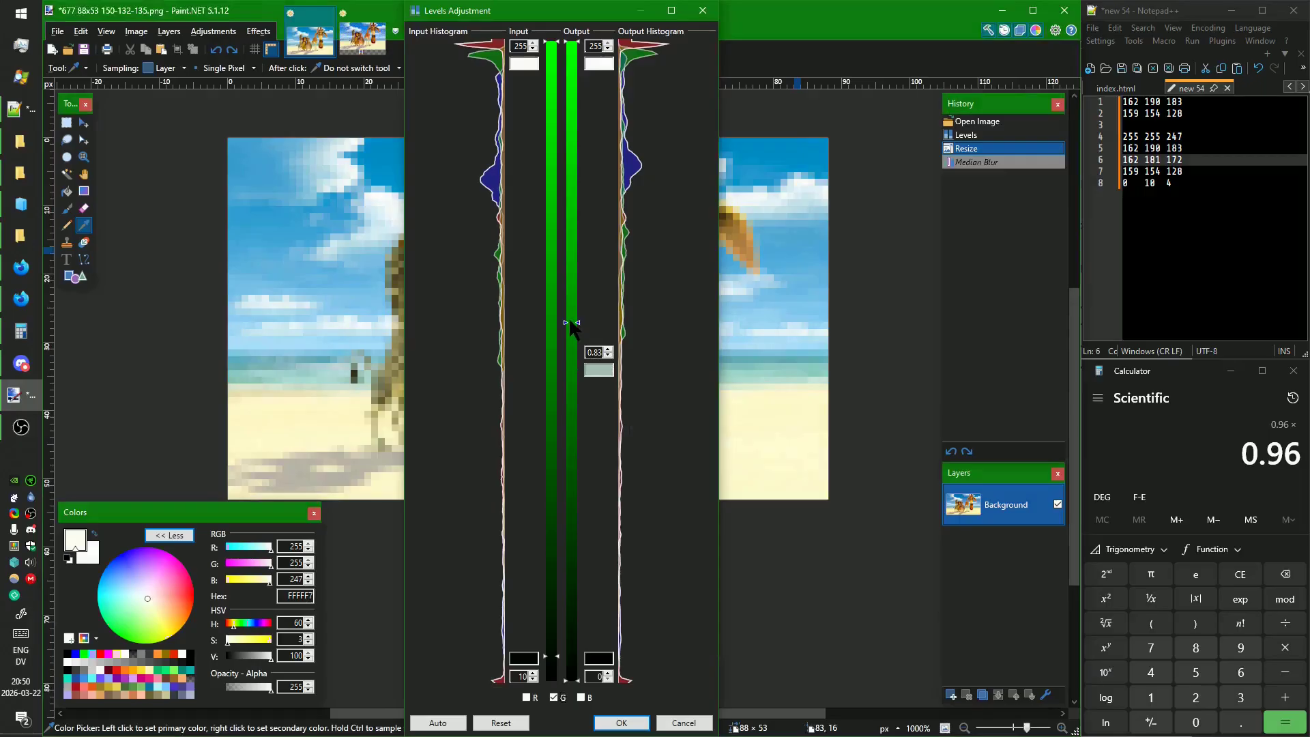
key(ctrl+Print)
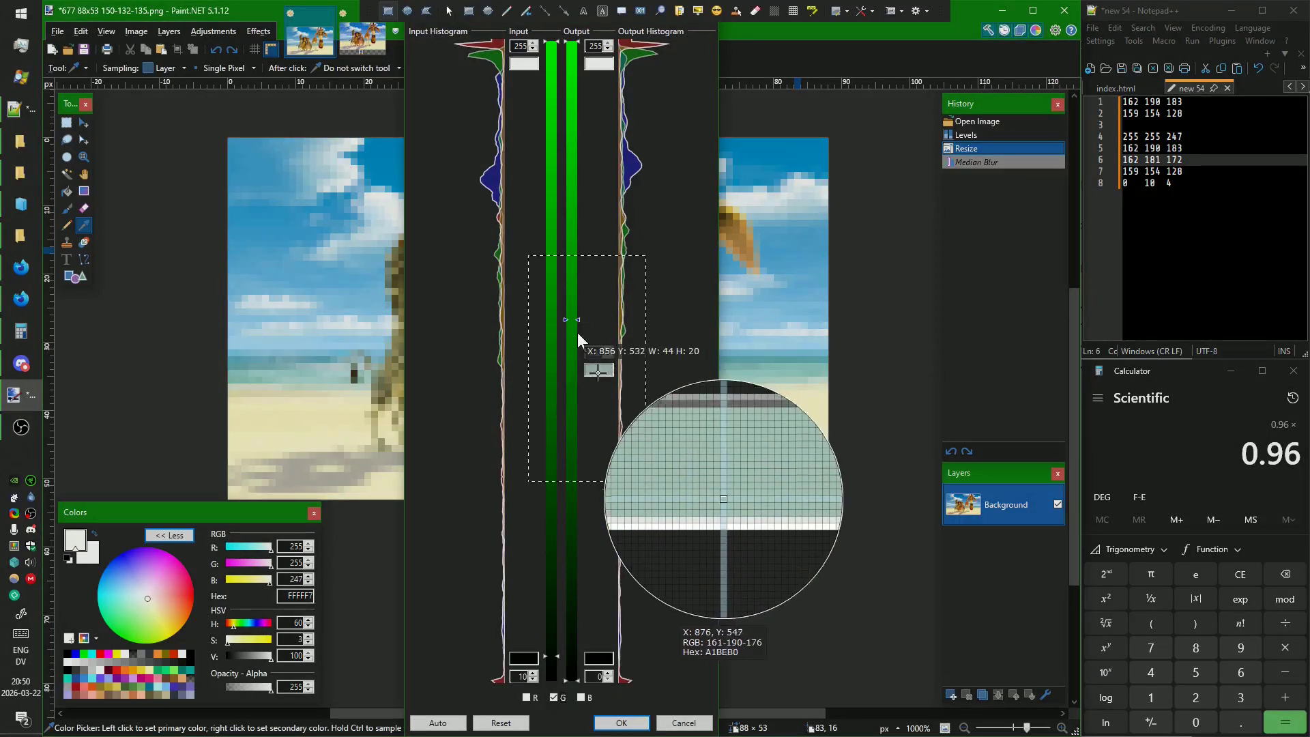
key(Escape)
click(1220, 450)
text(0.82)
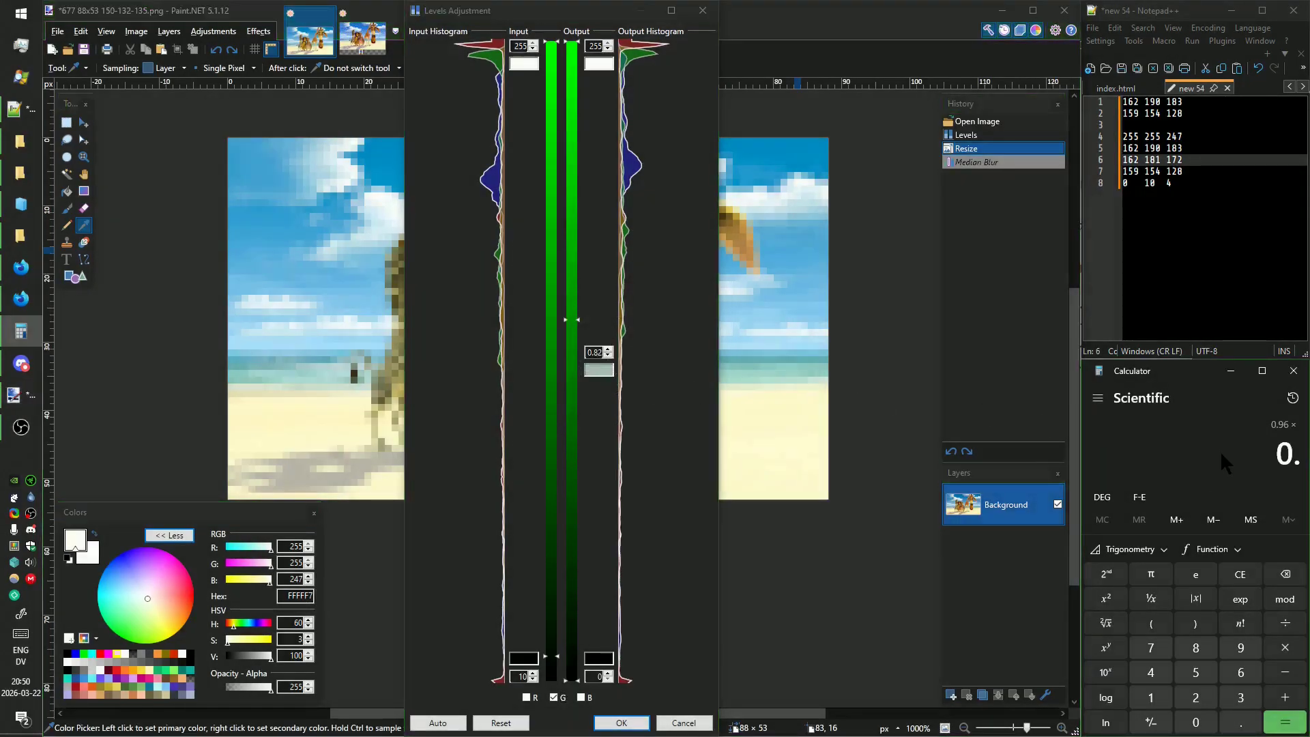
text(*)
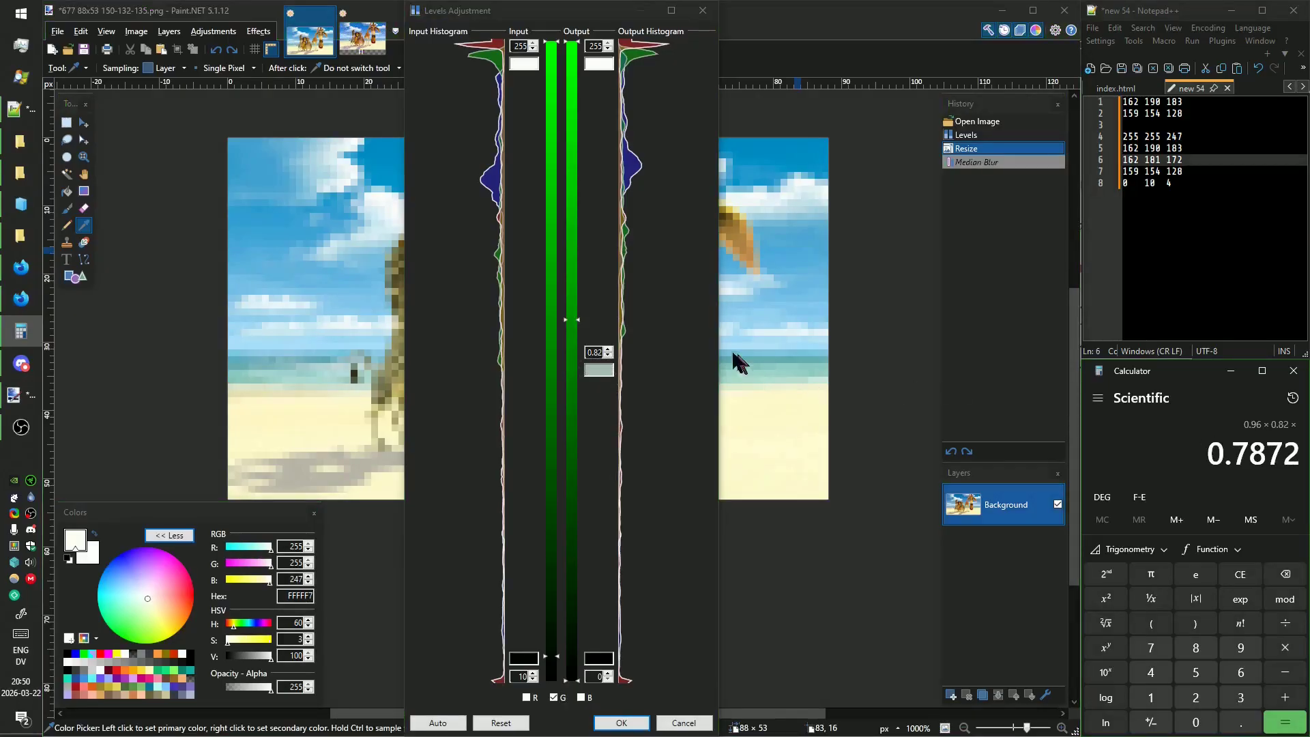
Raise the green channel's gamma to 1.41, sampling the midtone swatch colour between adjustments.
click(584, 367)
drag(584, 374, 581, 445)
key(Print)
key(Escape)
key(Print)
key(Escape)
key(Print)
key(Escape)
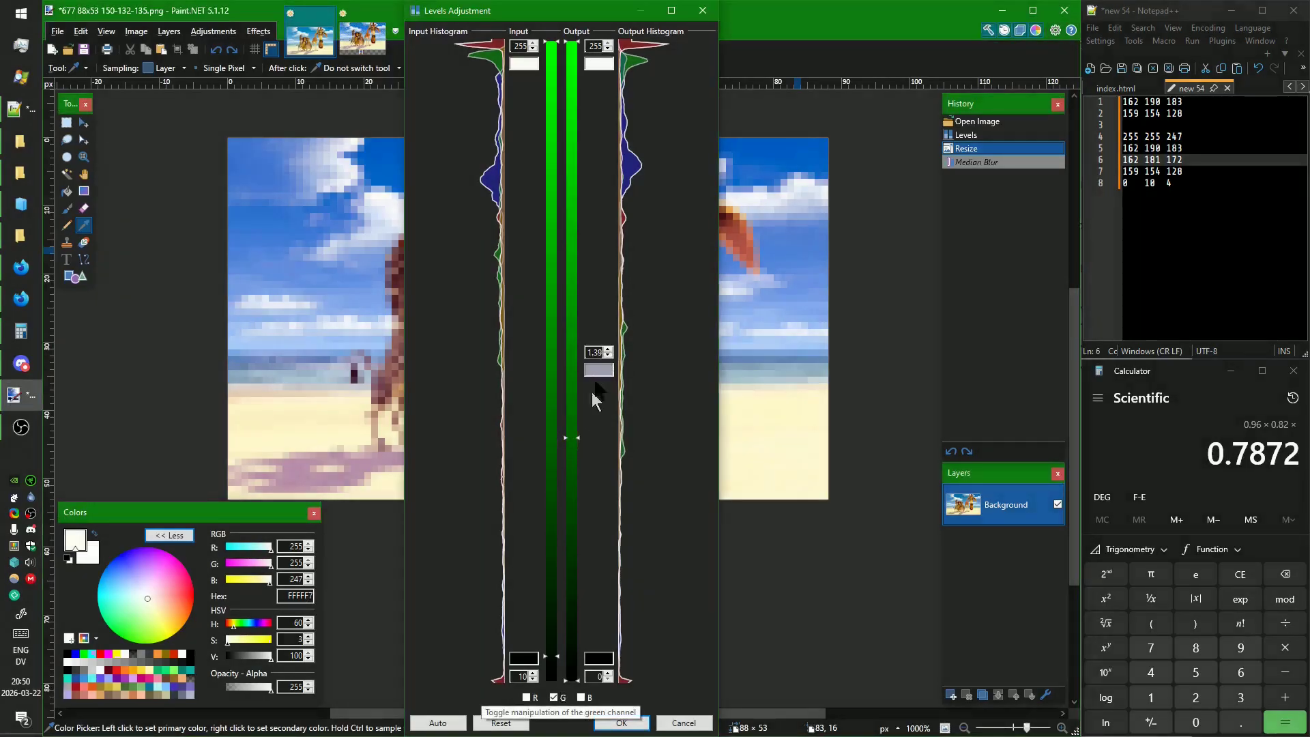
key(Print)
key(Escape)
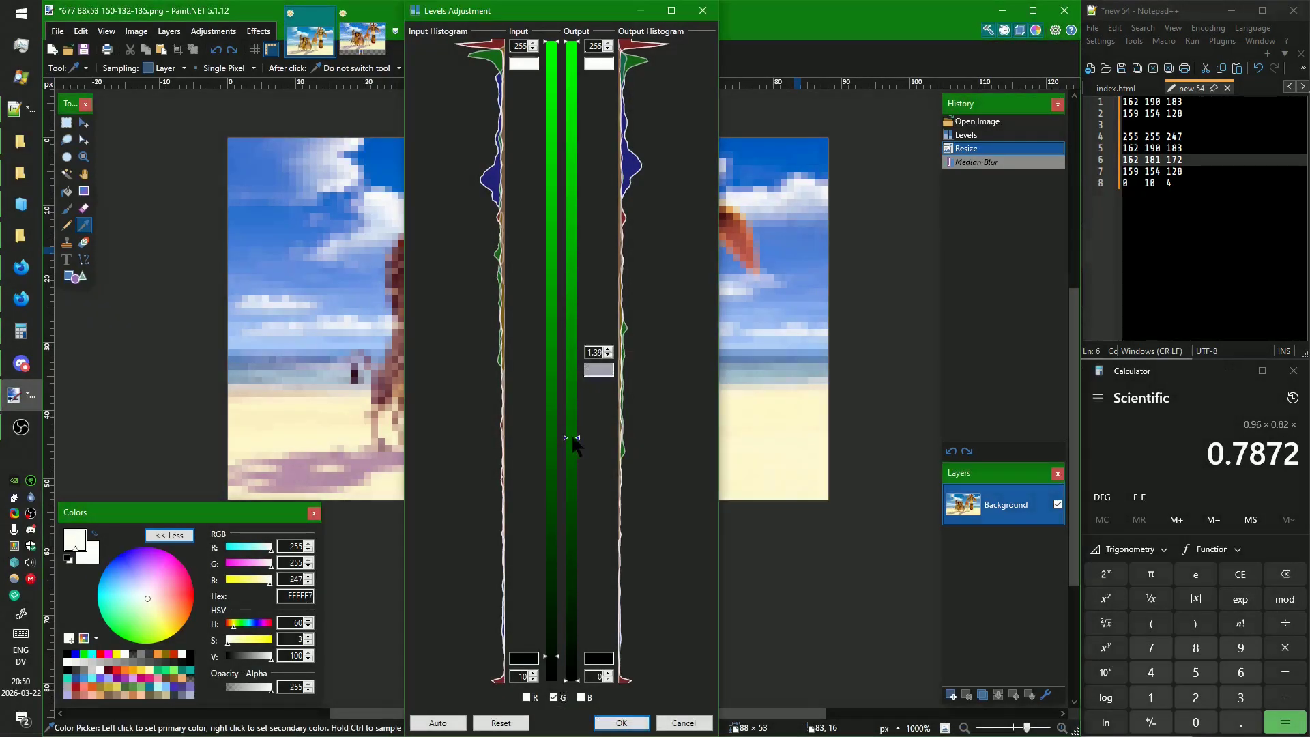
drag(569, 438, 572, 443)
key(Print)
key(Escape)
Multiply the running gamma product by 1.41, take its fourth root, and set the green channel's gamma to 1.03.
click(1168, 444)
text(1.41)
key(Return)
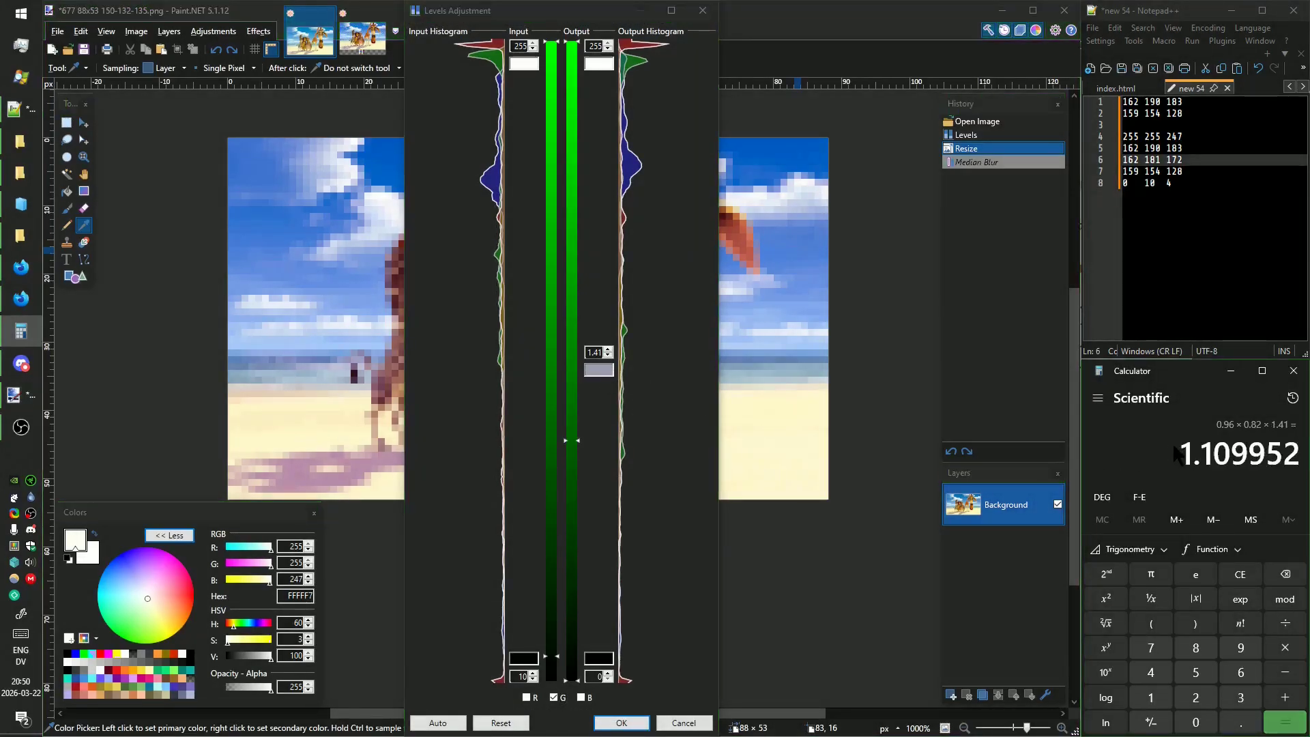
click(1116, 618)
click(1116, 618)
drag(577, 440, 583, 396)
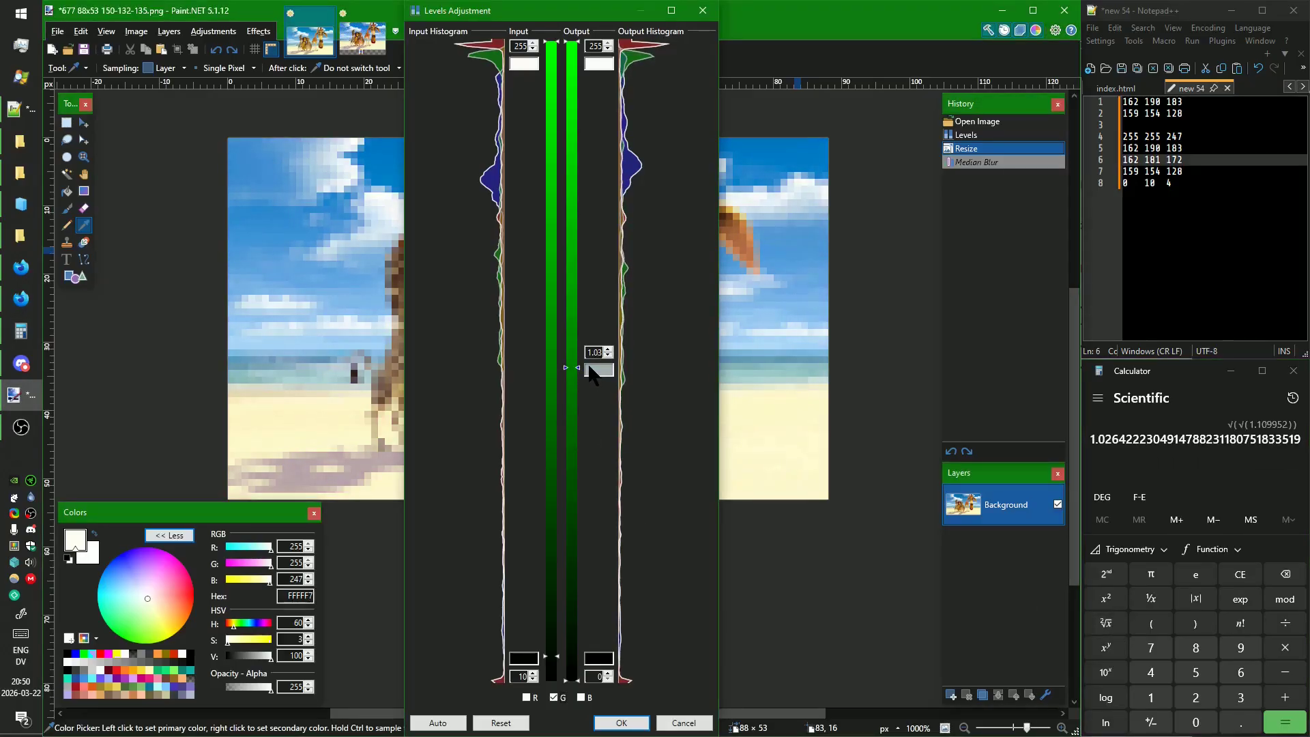
Switch the Levels adjustment to the blue channel only and tune its gamma to 0.90 while sampling the midtone swatch.
click(553, 698)
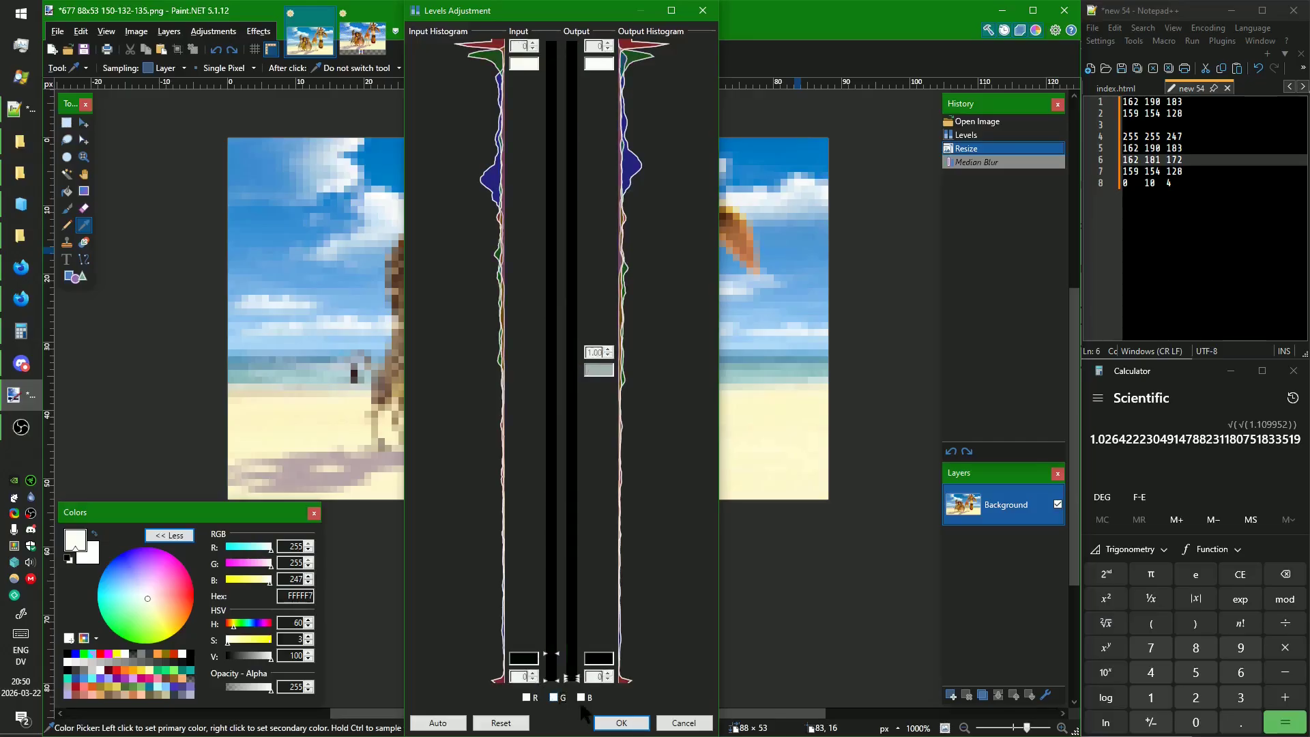
click(581, 698)
key(ctrl+Print)
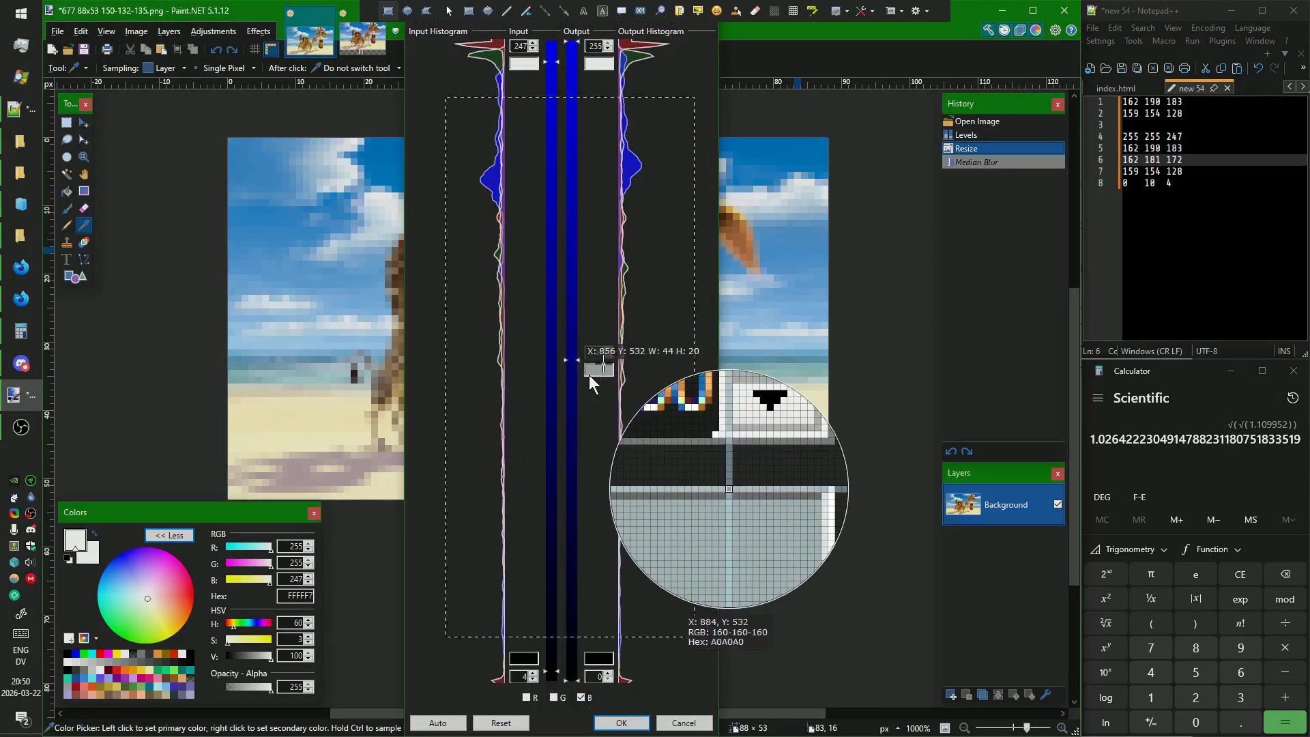
click(588, 374)
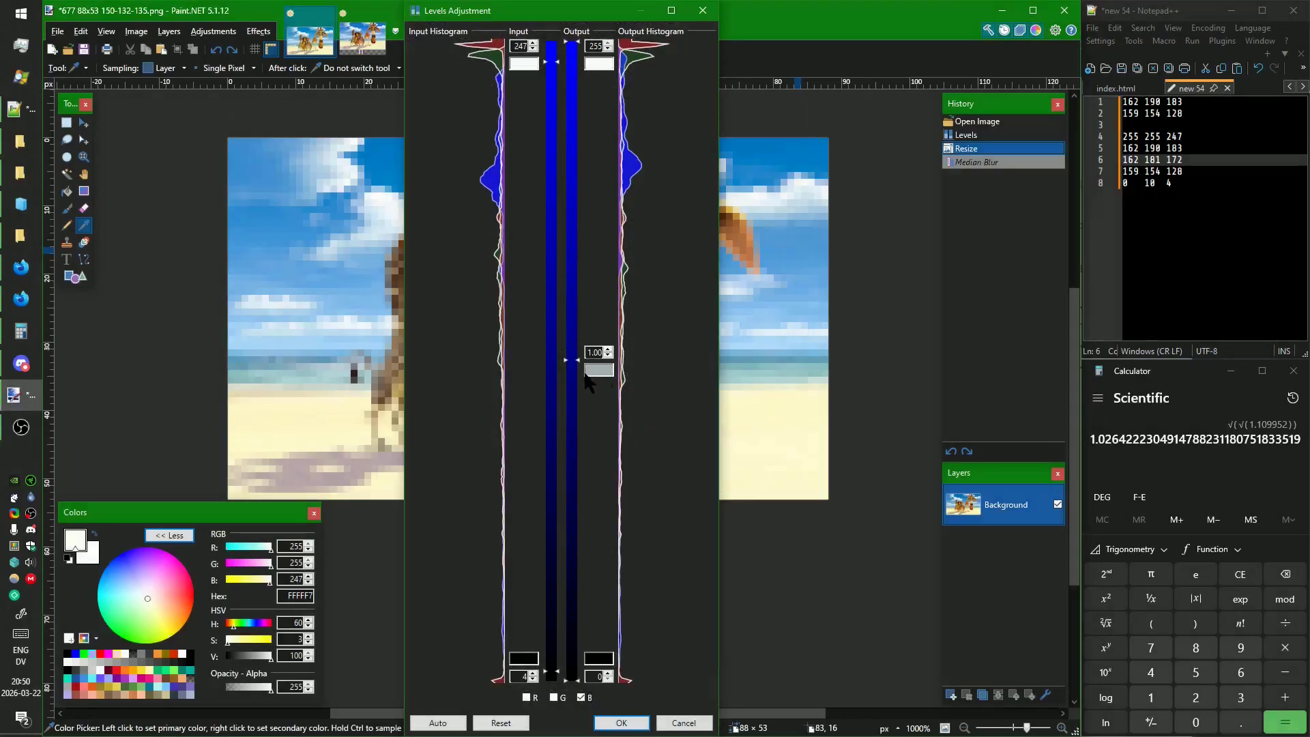
drag(580, 362, 574, 342)
key(ctrl+Print)
click(590, 373)
key(ctrl+Print)
click(590, 373)
key(ctrl+Print)
click(592, 371)
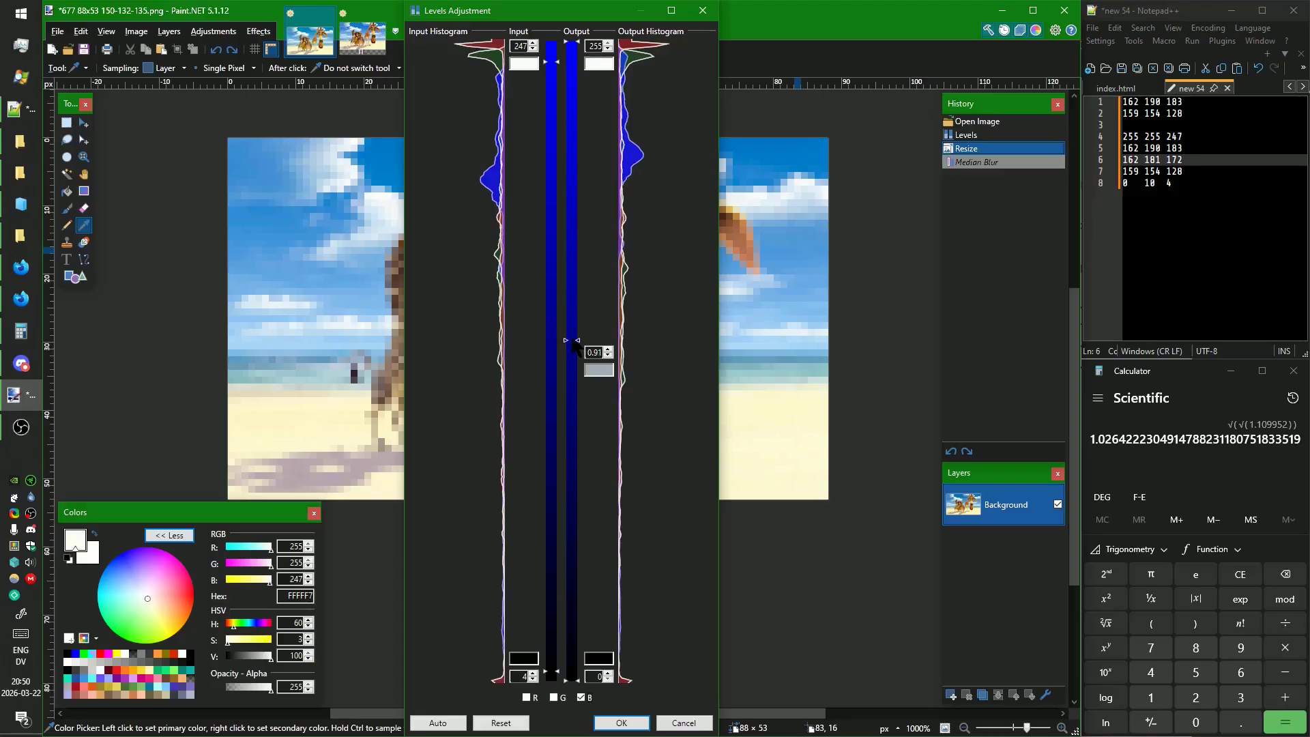
key(ctrl+Print)
click(595, 374)
Start a new gamma product in the calculator with 0.9 and review the calculation history.
click(1233, 577)
text(.9)
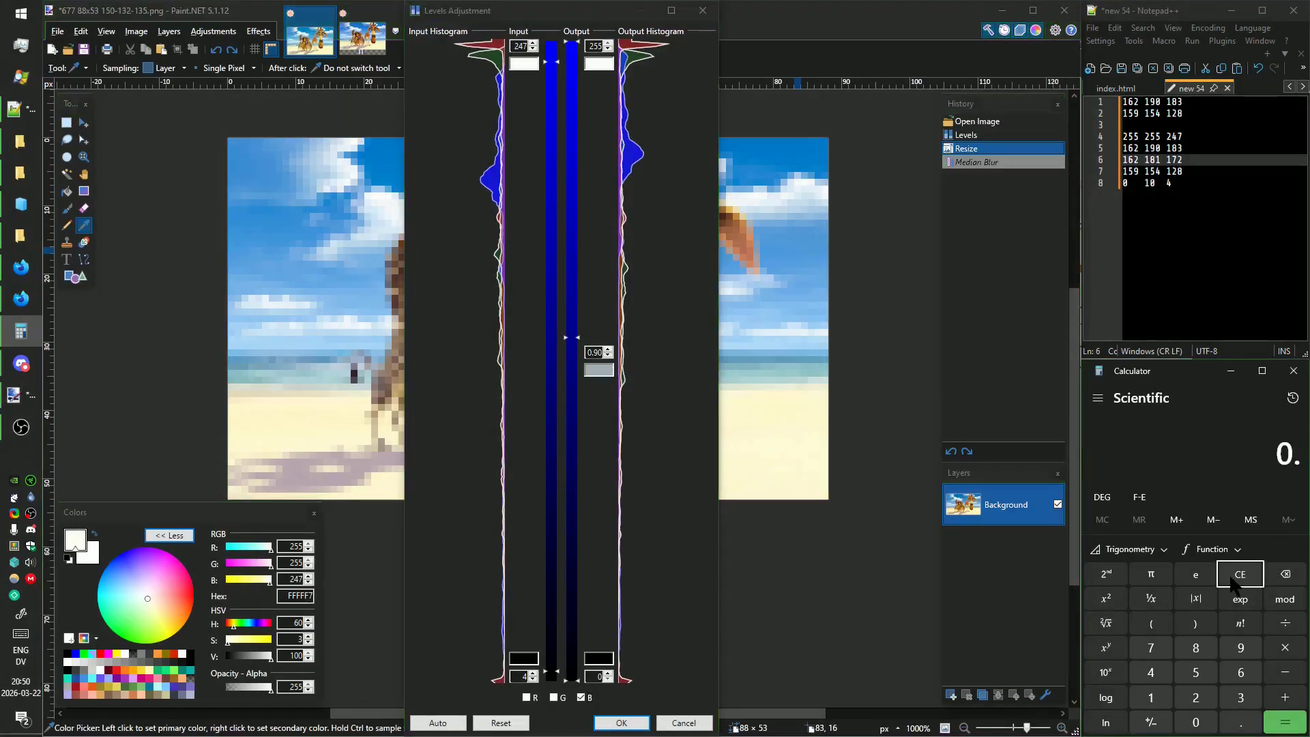
click(1293, 397)
scroll(1254, 661, down, 3)
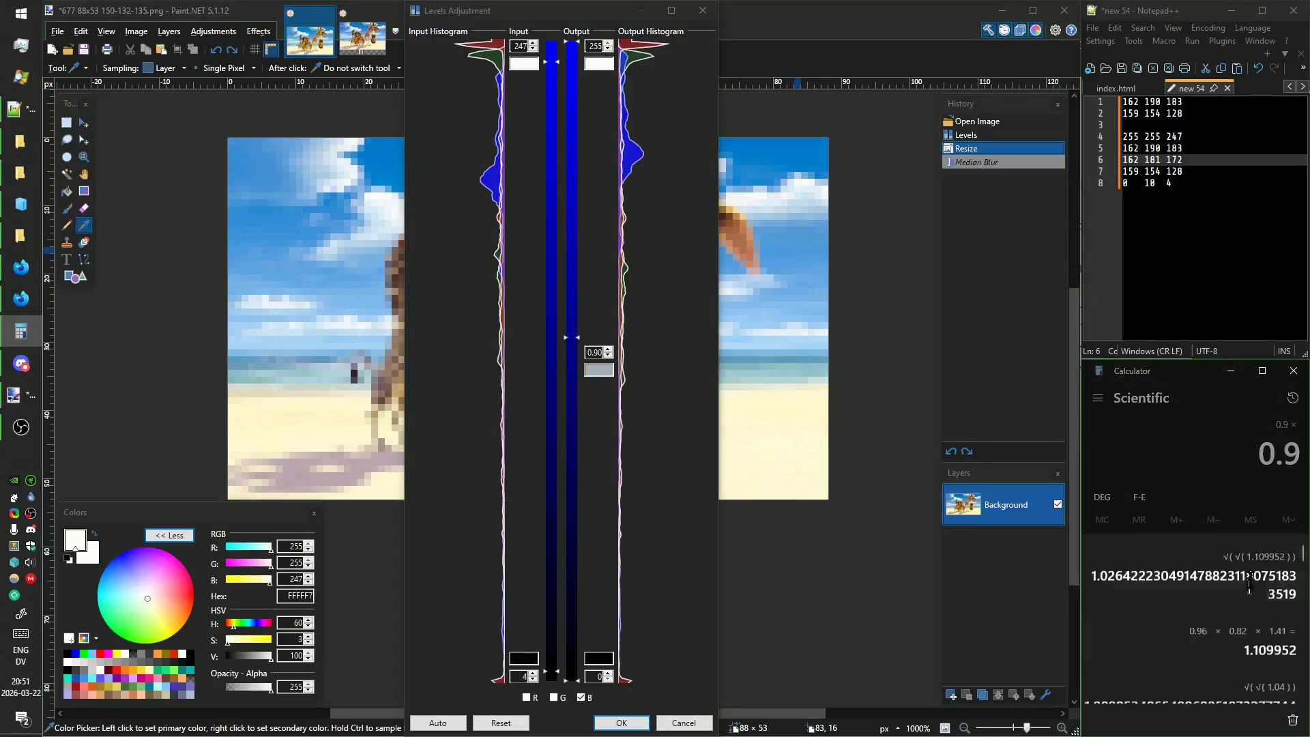
click(1292, 397)
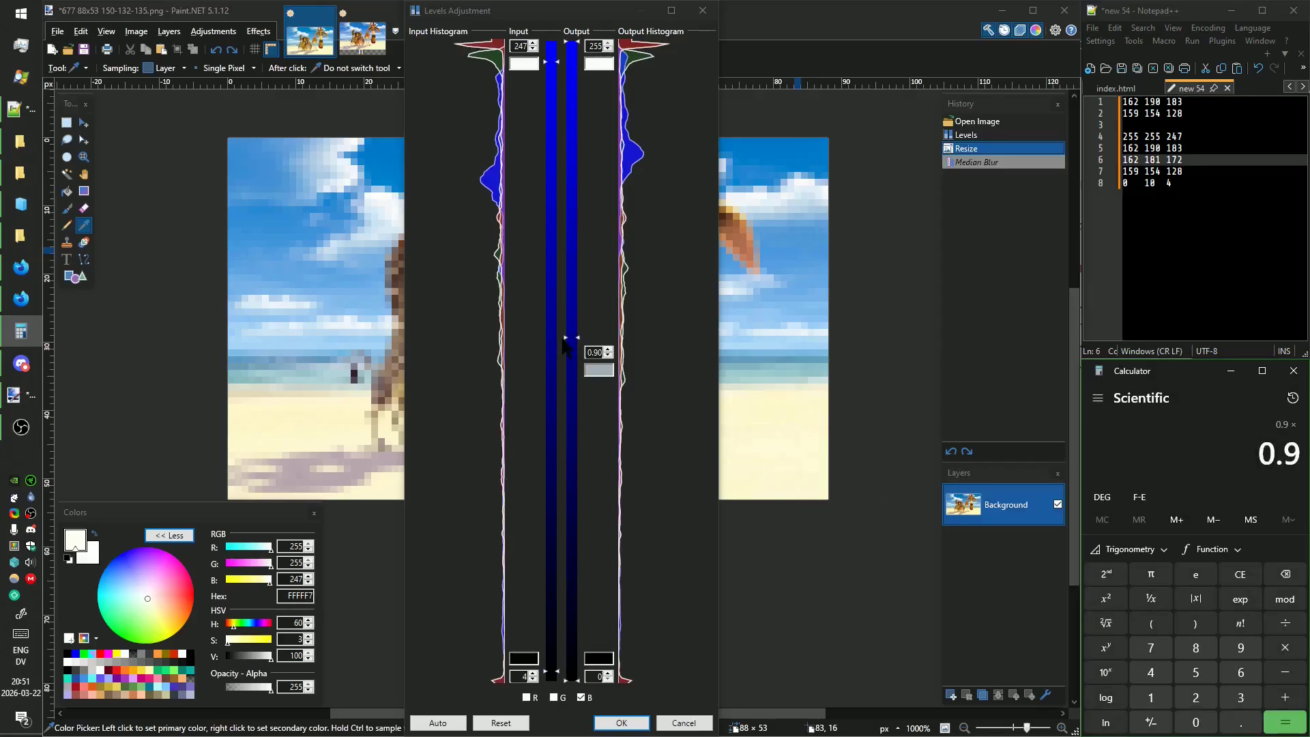
Tune the blue channel's gamma to 1.06, sampling the midtone swatch colour between adjustments.
drag(569, 340, 575, 368)
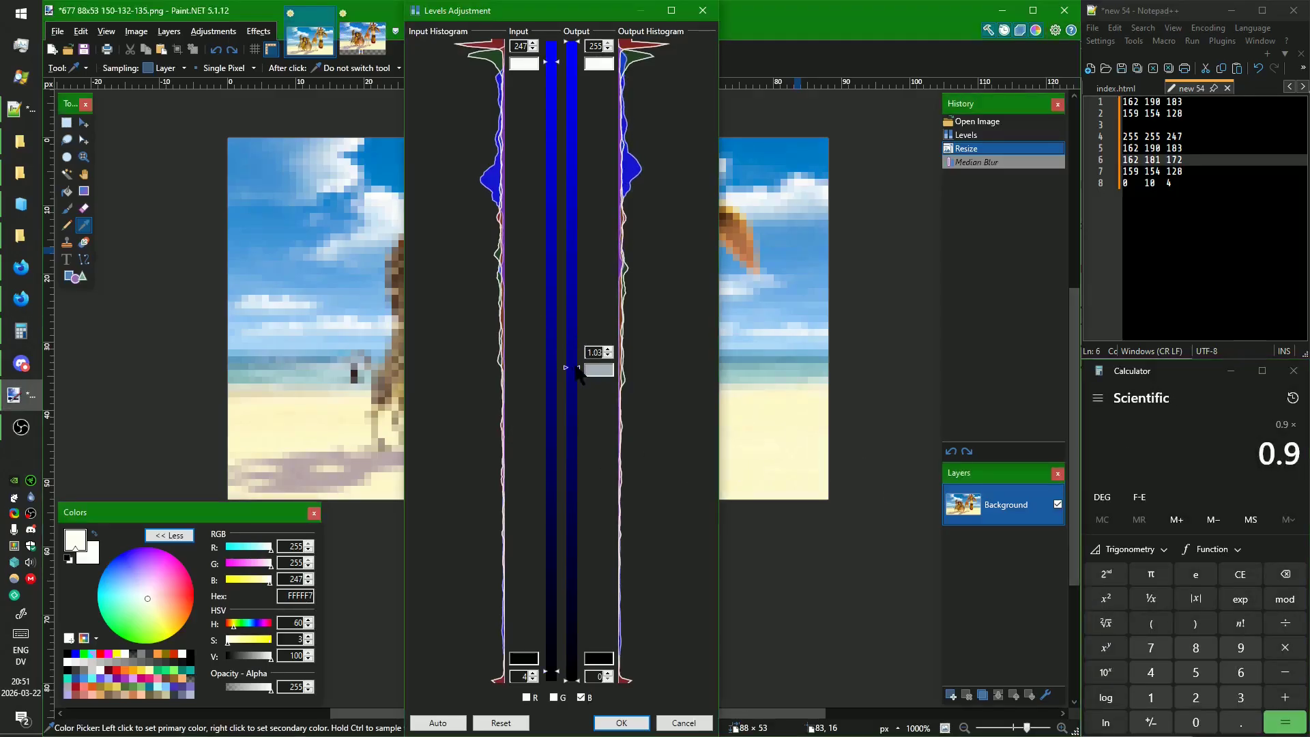
key(ctrl+Print)
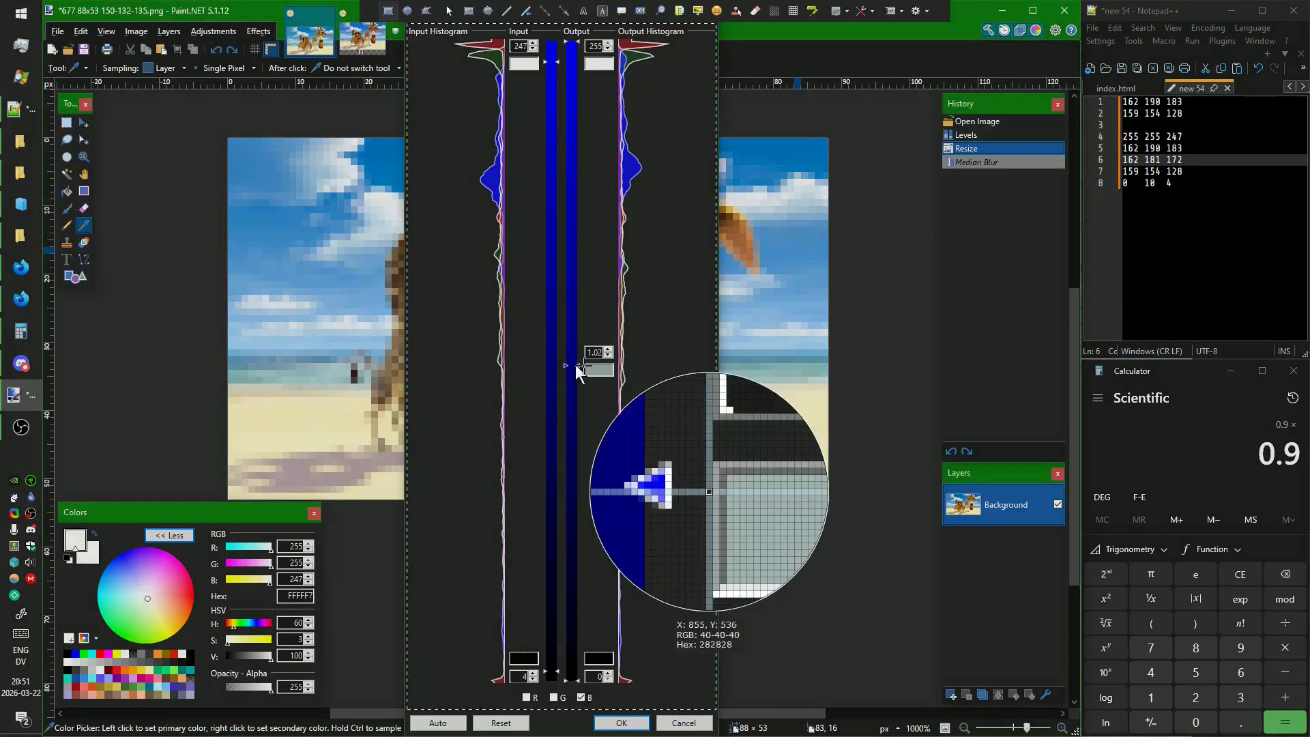
key(Escape)
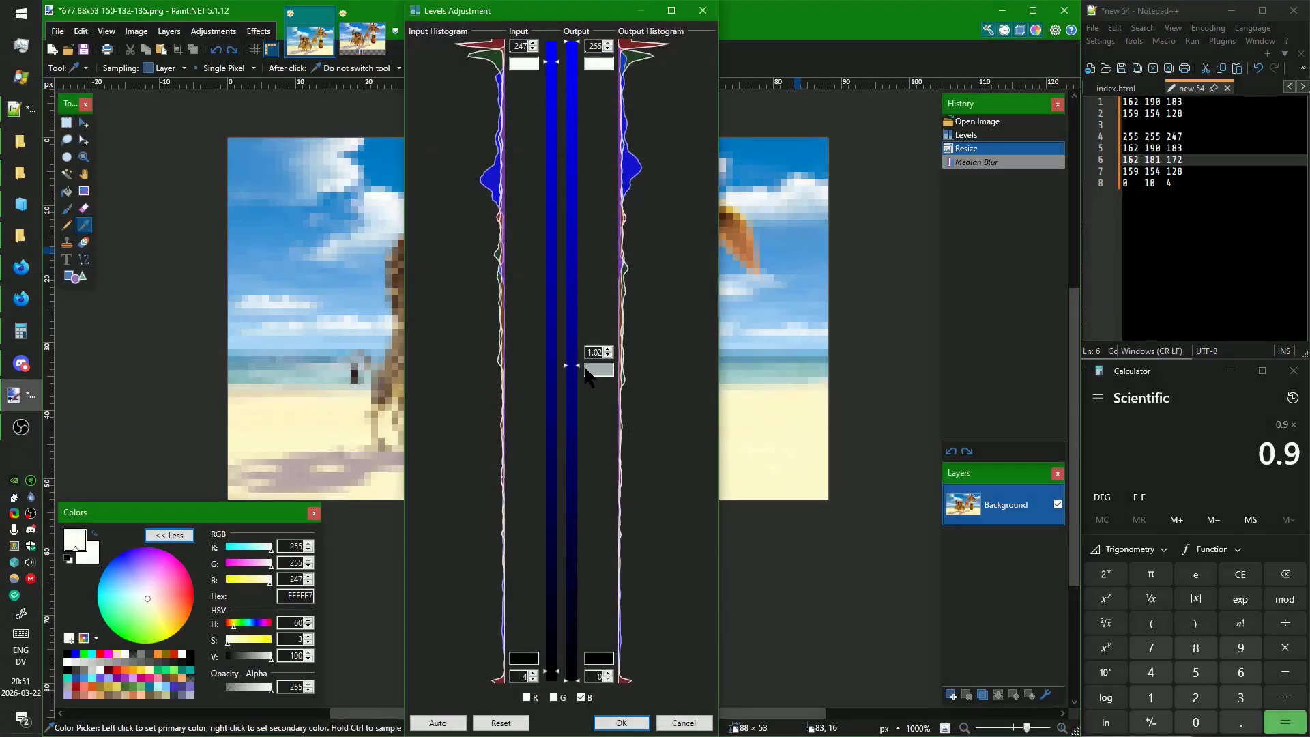
drag(577, 366, 574, 368)
key(super+shift+c)
click(592, 371)
key(super+shift+c)
click(591, 370)
key(super+shift+c)
click(580, 375)
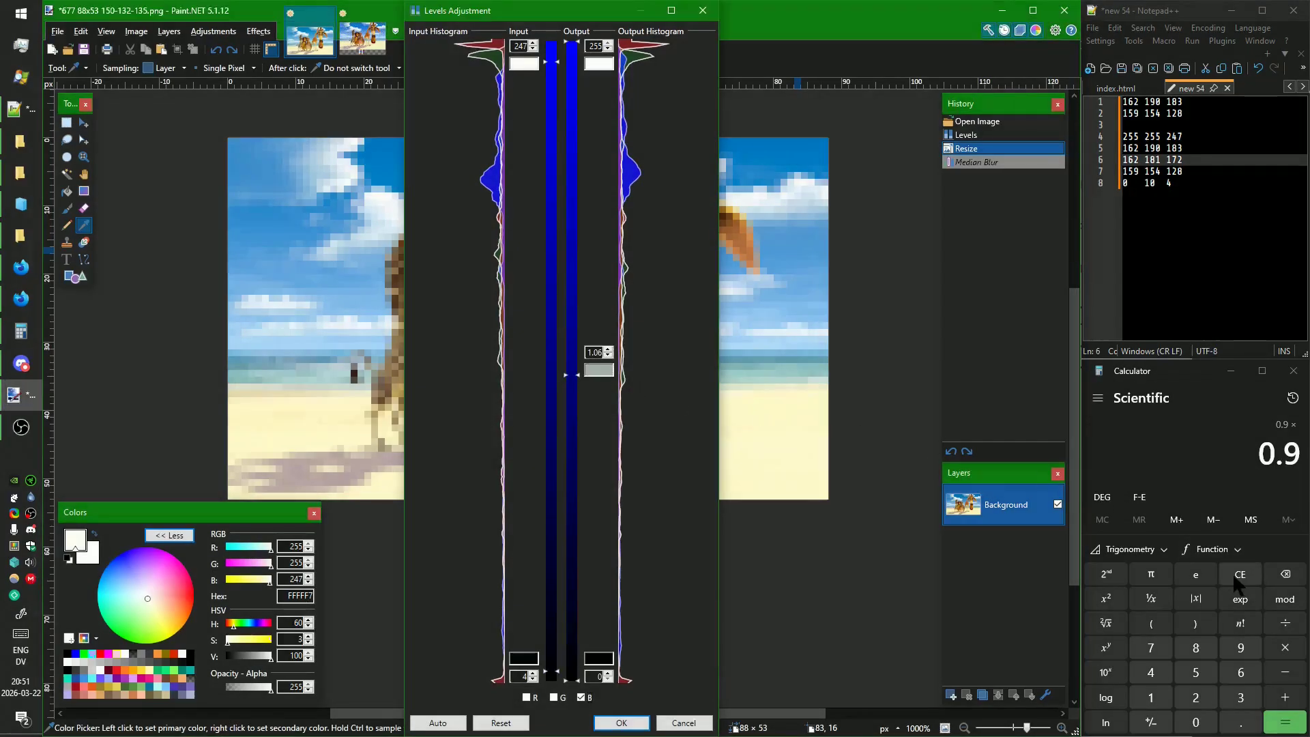
Clear the calculator and restart the blue channel's gamma product with 0.9 × 1.06.
click(1239, 576)
click(1238, 576)
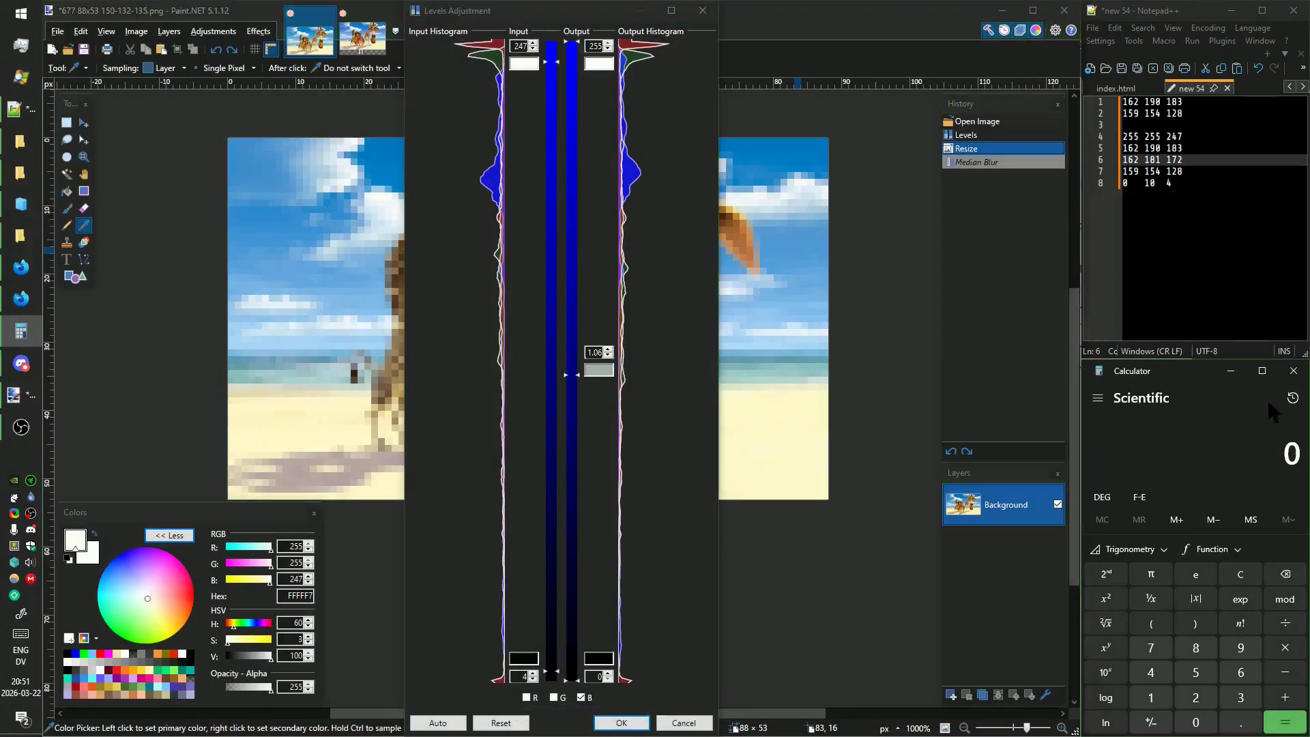
text(.9*)
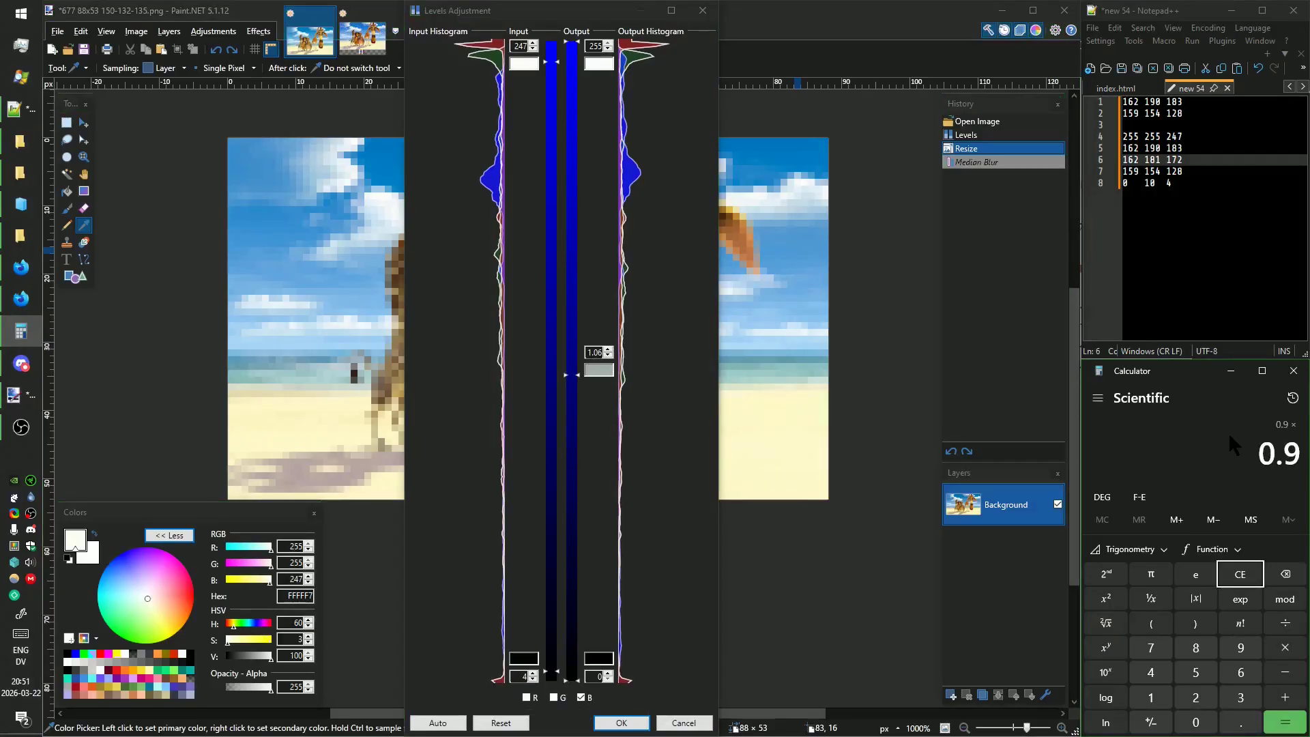
text(1.06*)
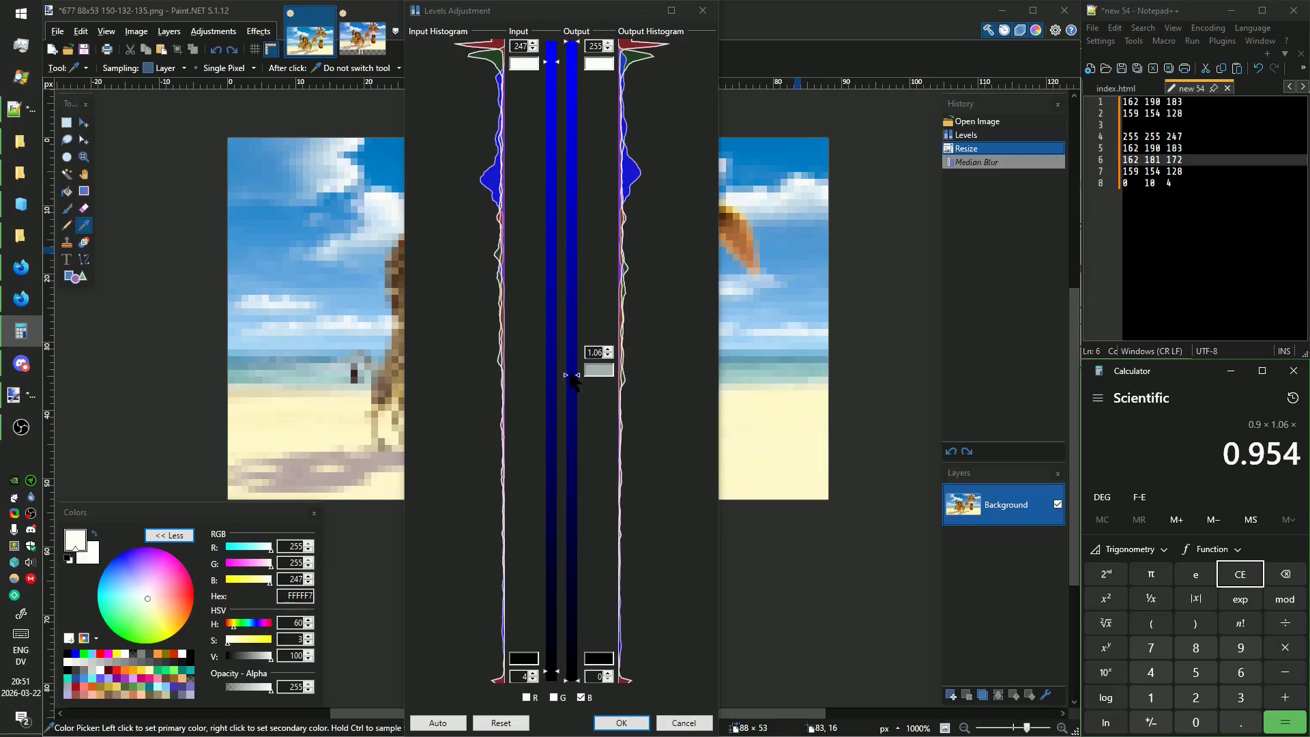
Tune the blue channel's gamma to 1.87, sampling the midtone swatch colour between adjustments.
drag(590, 382, 578, 505)
key(super+shift+c)
click(599, 373)
key(ctrl+Print)
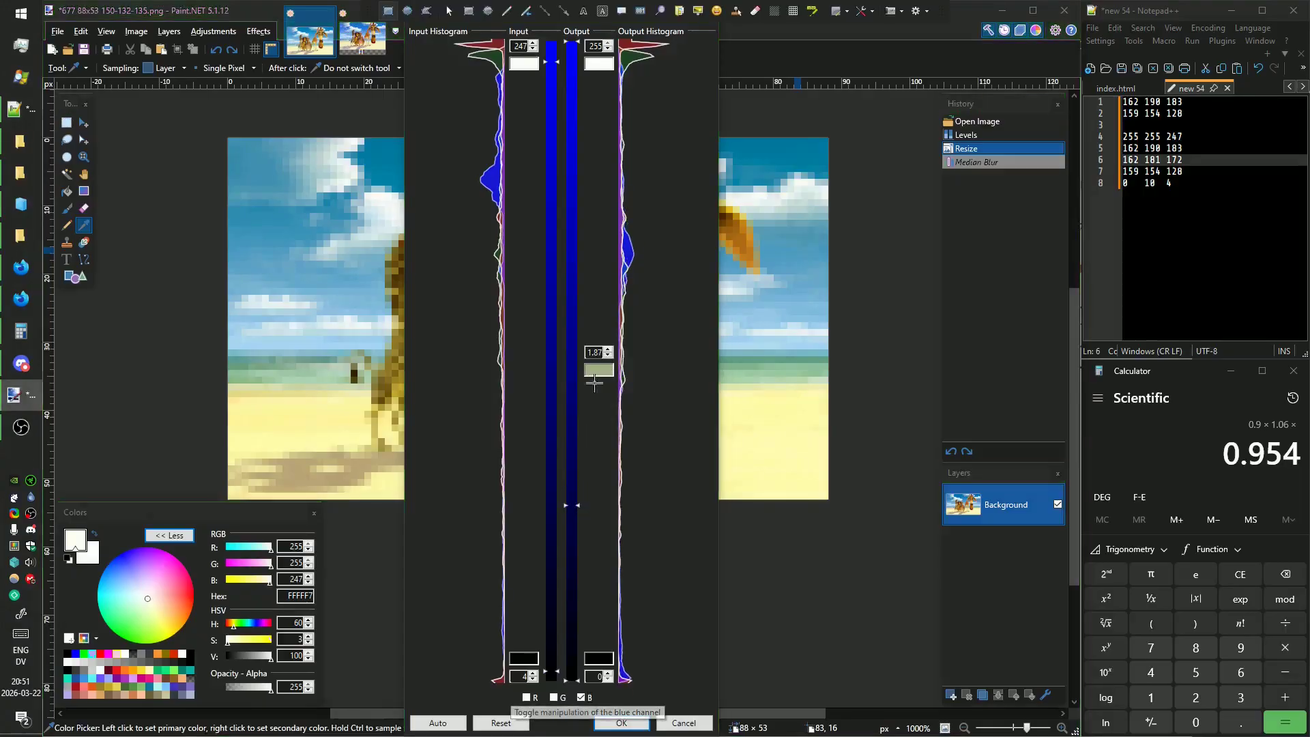
click(595, 371)
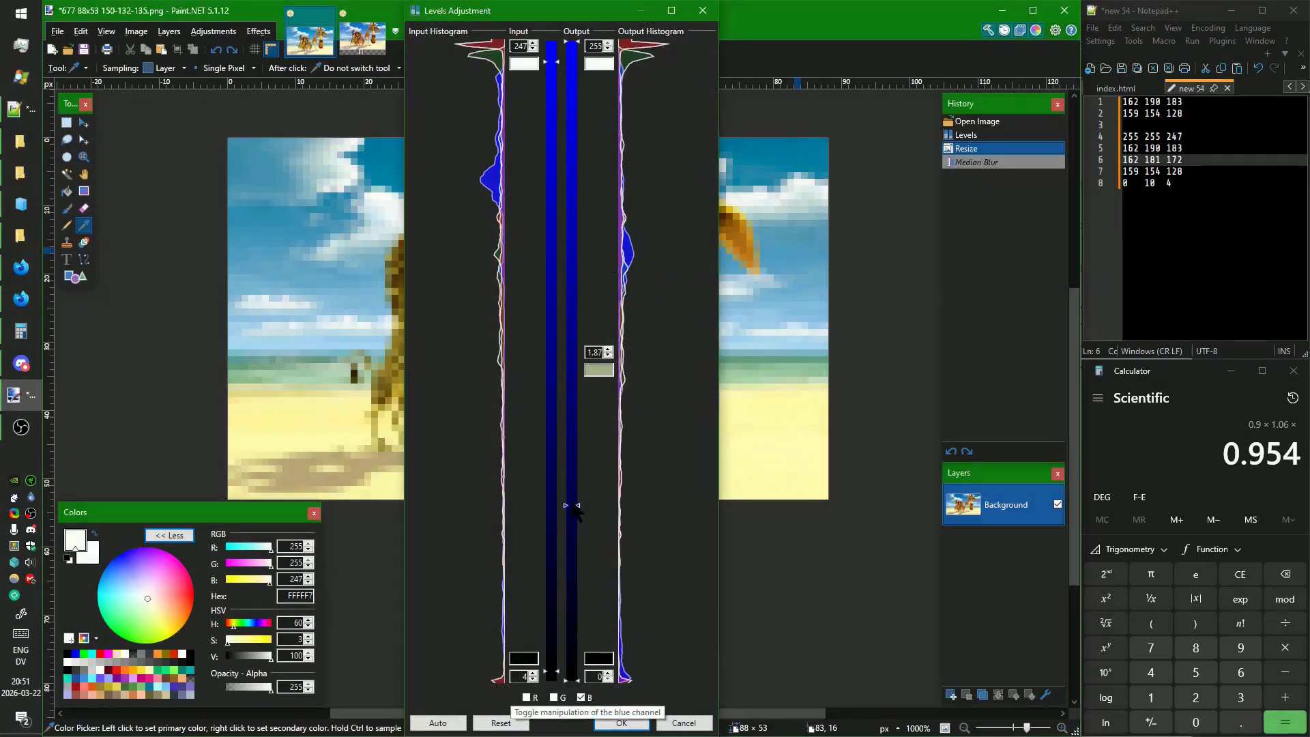
key(ctrl+Print)
click(594, 371)
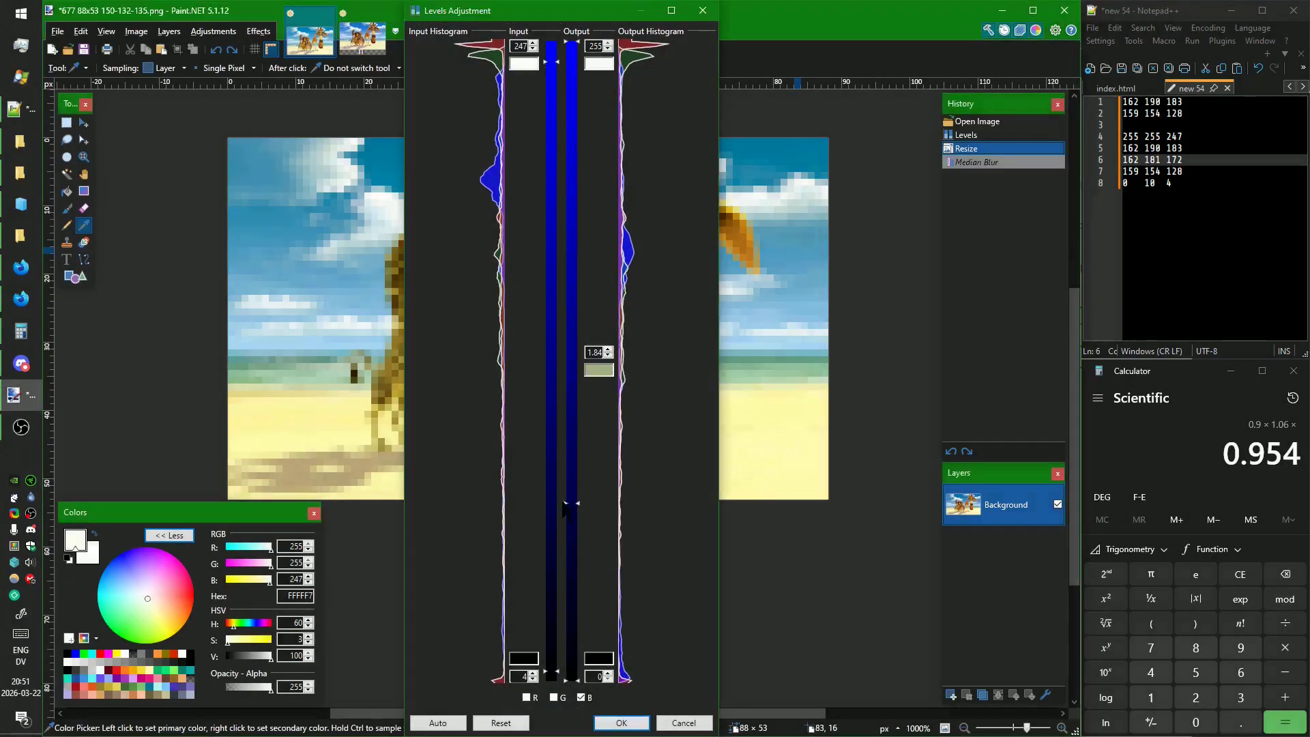
key(ctrl+Print)
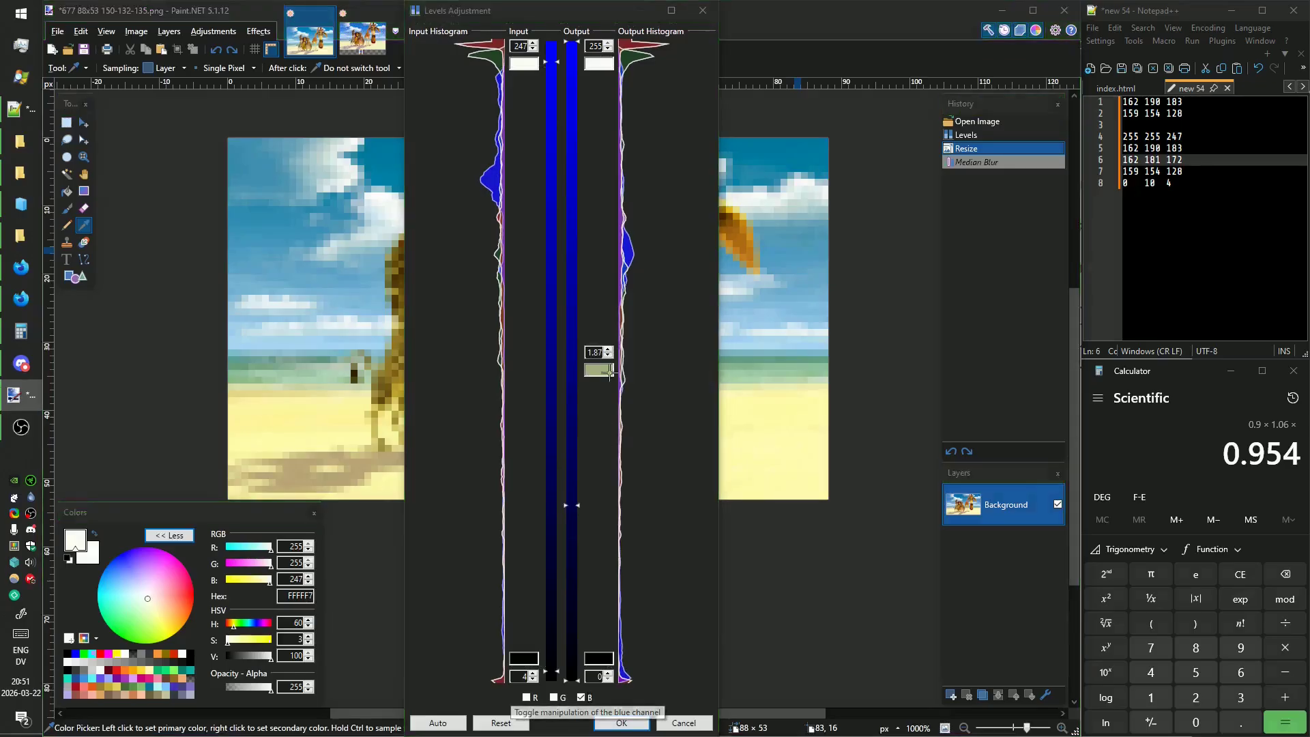
Multiply the running gamma product by 1.87, take its fourth root, and apply Levels with the blue gamma at 1.16.
click(578, 459)
click(1184, 459)
text(1.87)
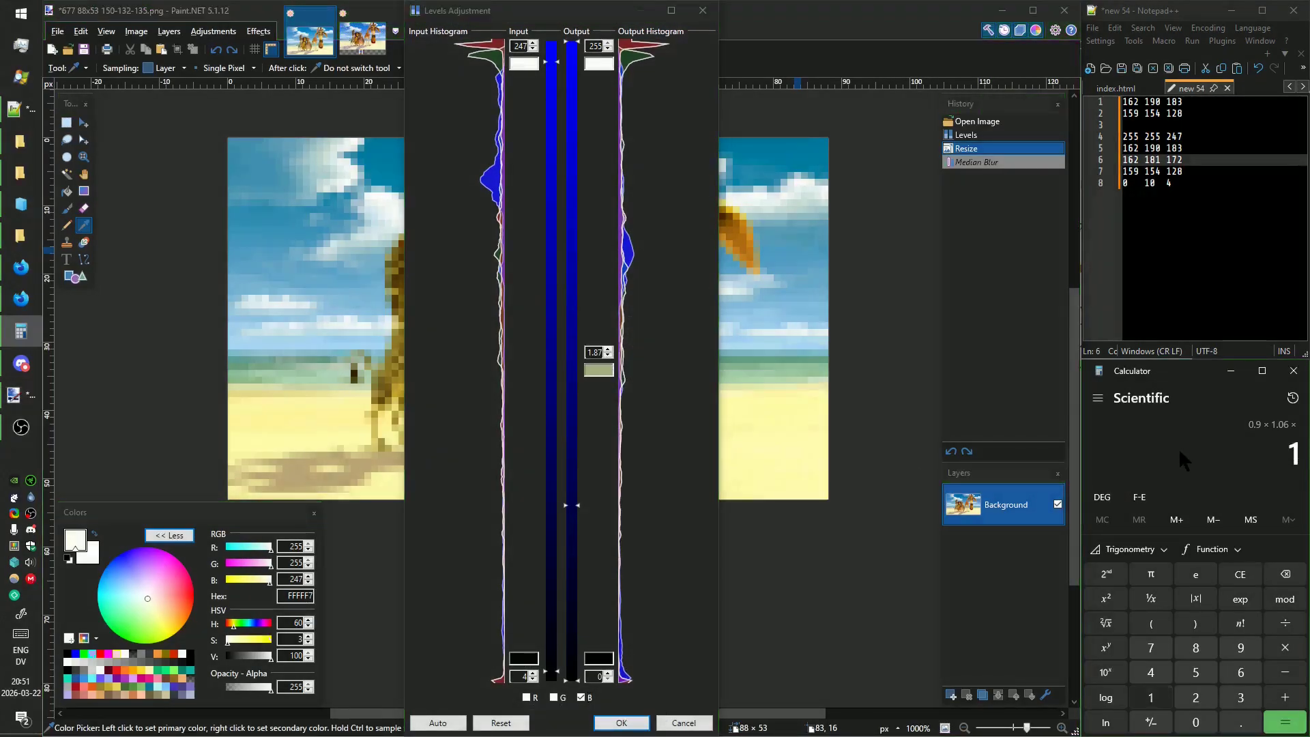
key(Return)
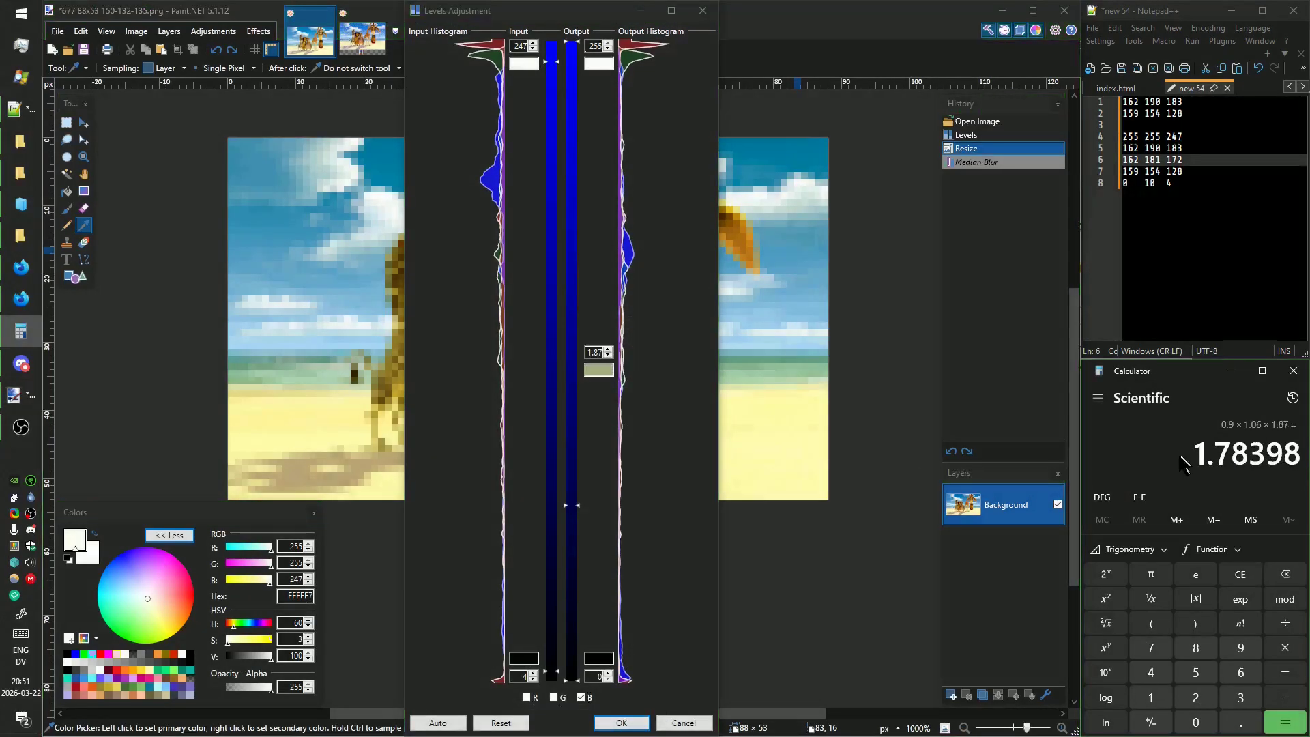
click(1105, 623)
click(1106, 623)
drag(575, 505, 588, 395)
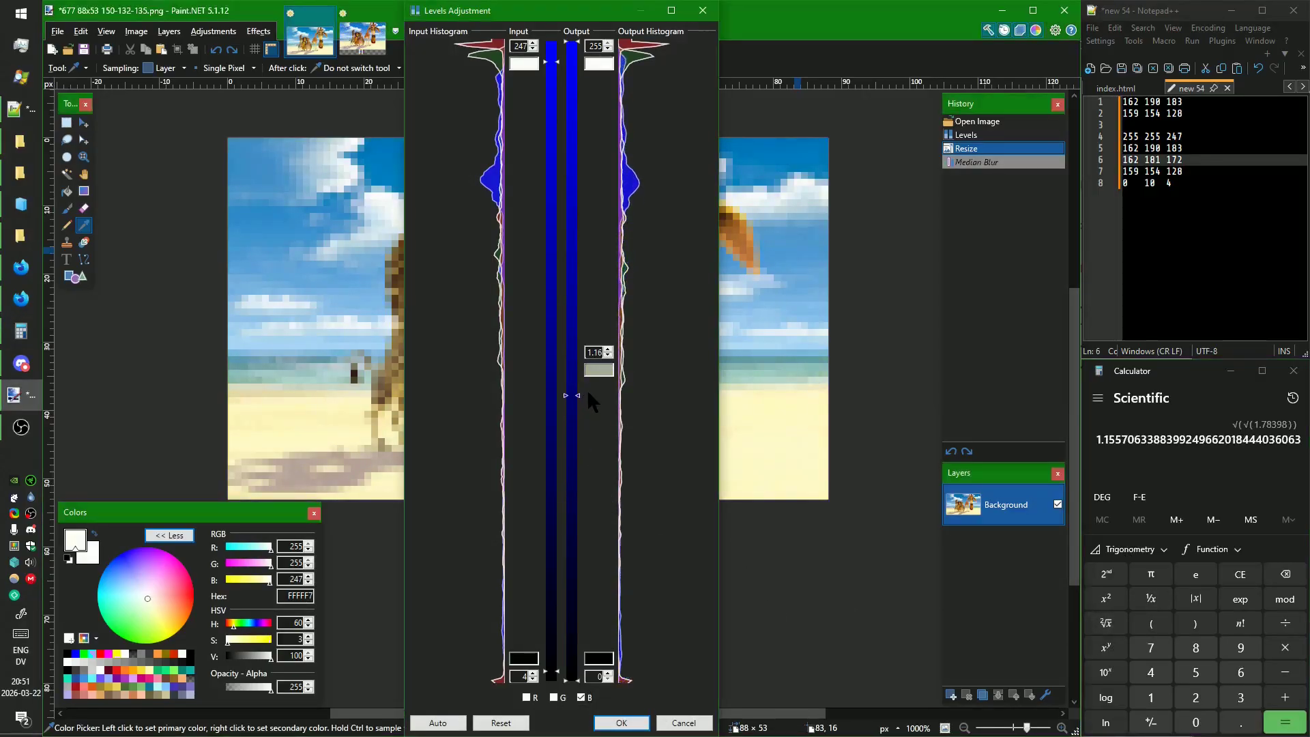
click(621, 723)
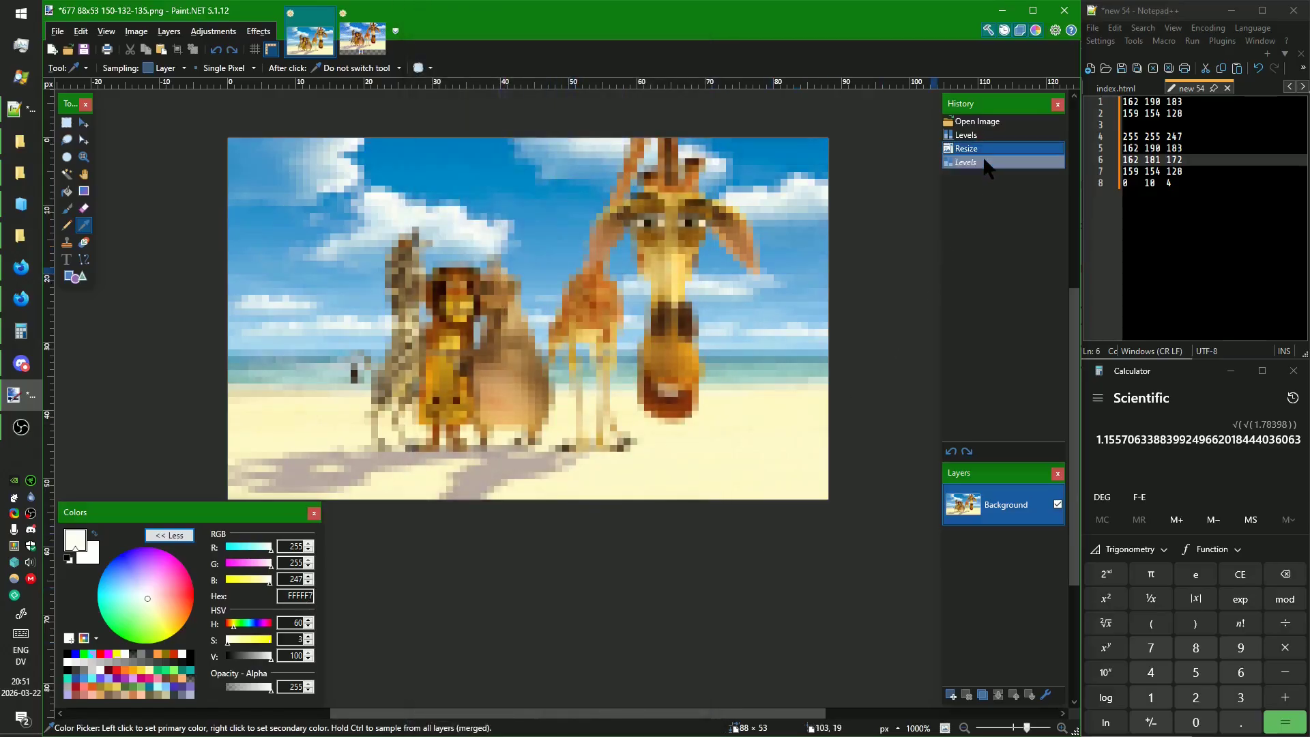
Save the recoloured image as a new PNG named 677 88x53 159-154-128.png.
click(57, 31)
click(100, 131)
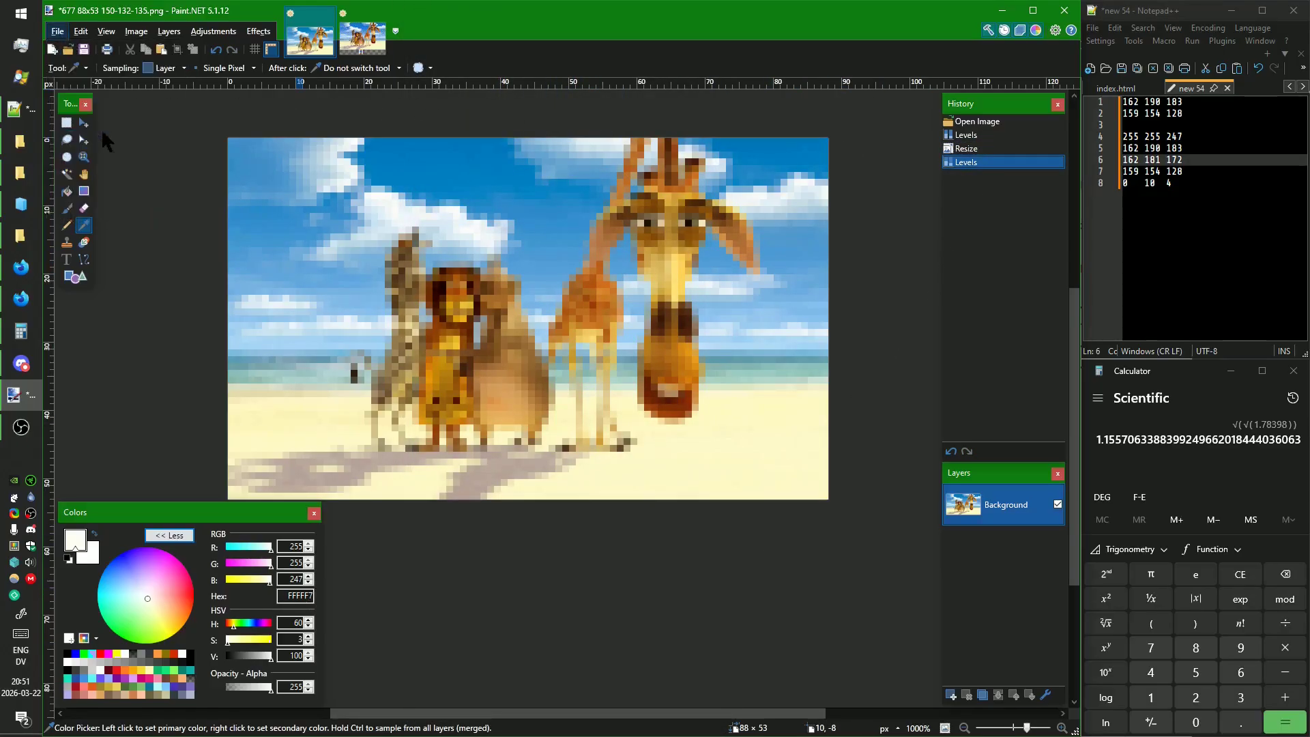
click(187, 570)
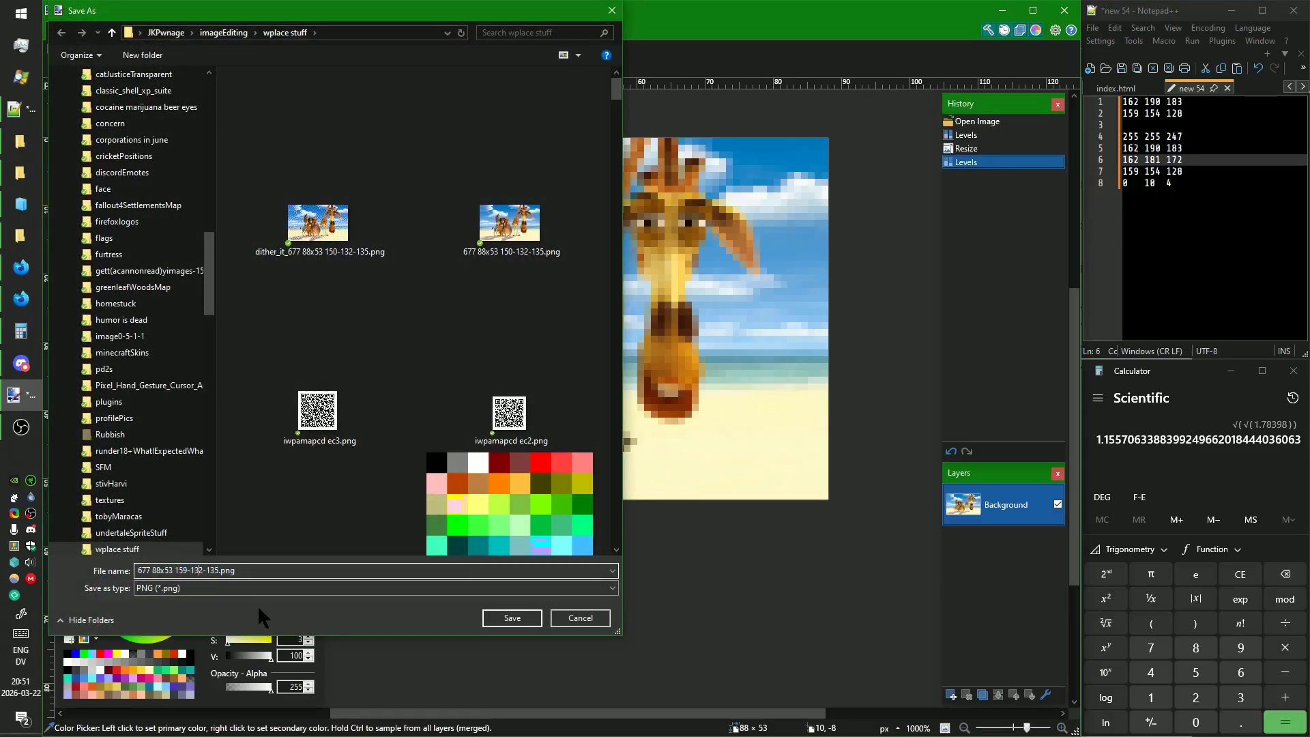
key(shift+Left)
text(5)
key(Return)
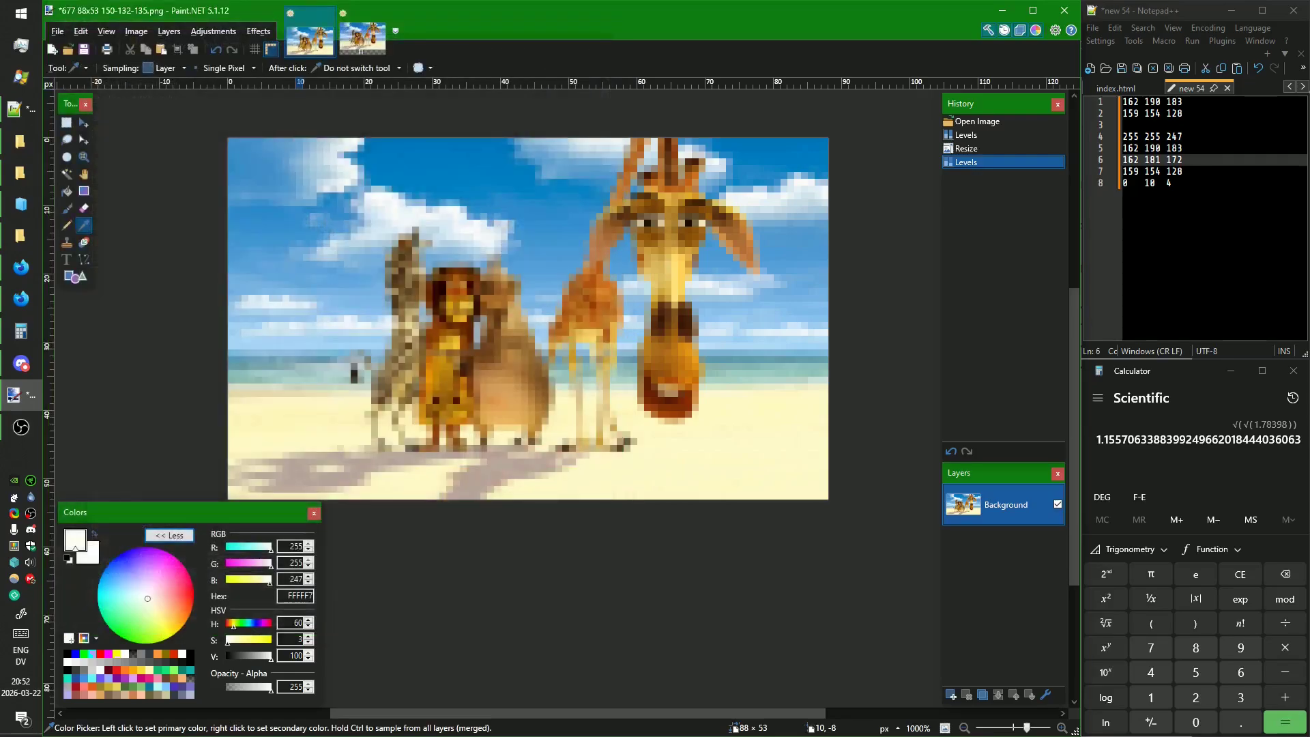
key(Return)
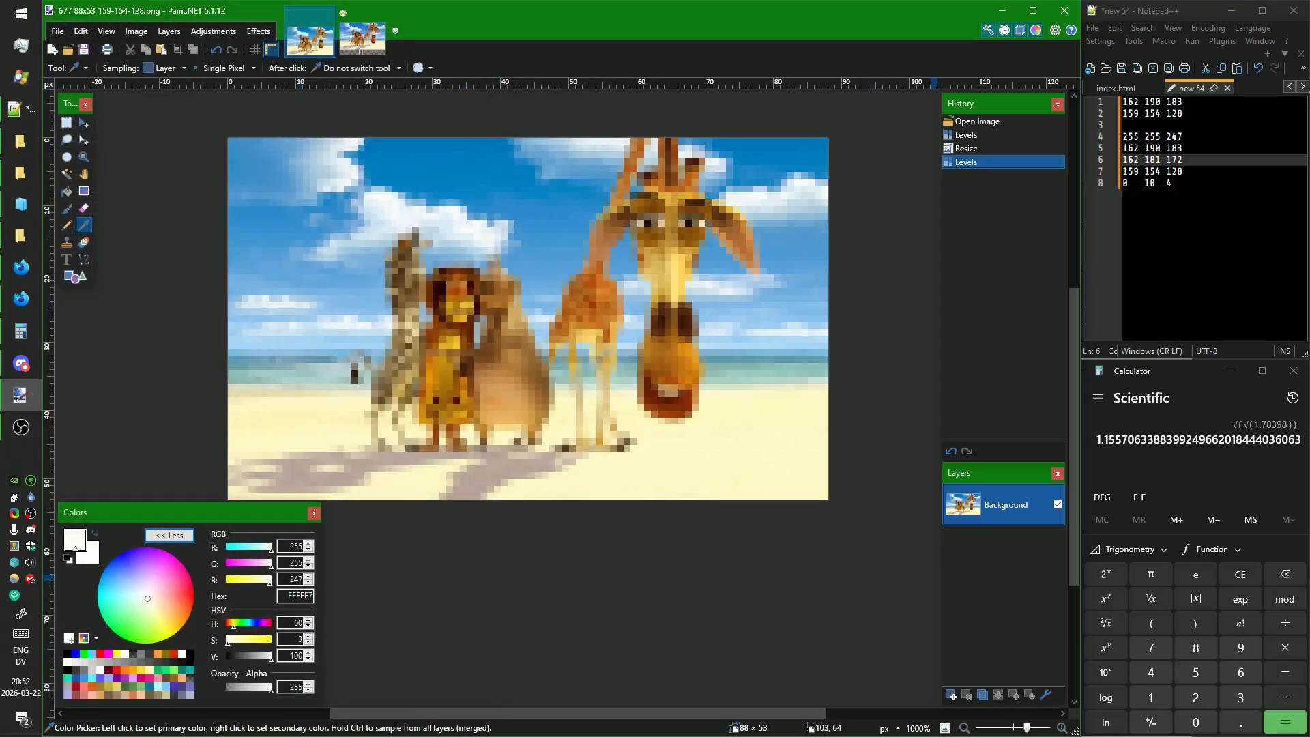
Switch to Dither it!, load 677 88x53 159-154-128.png, reimport the custom palette and dither the image.
key(alt+Tab)
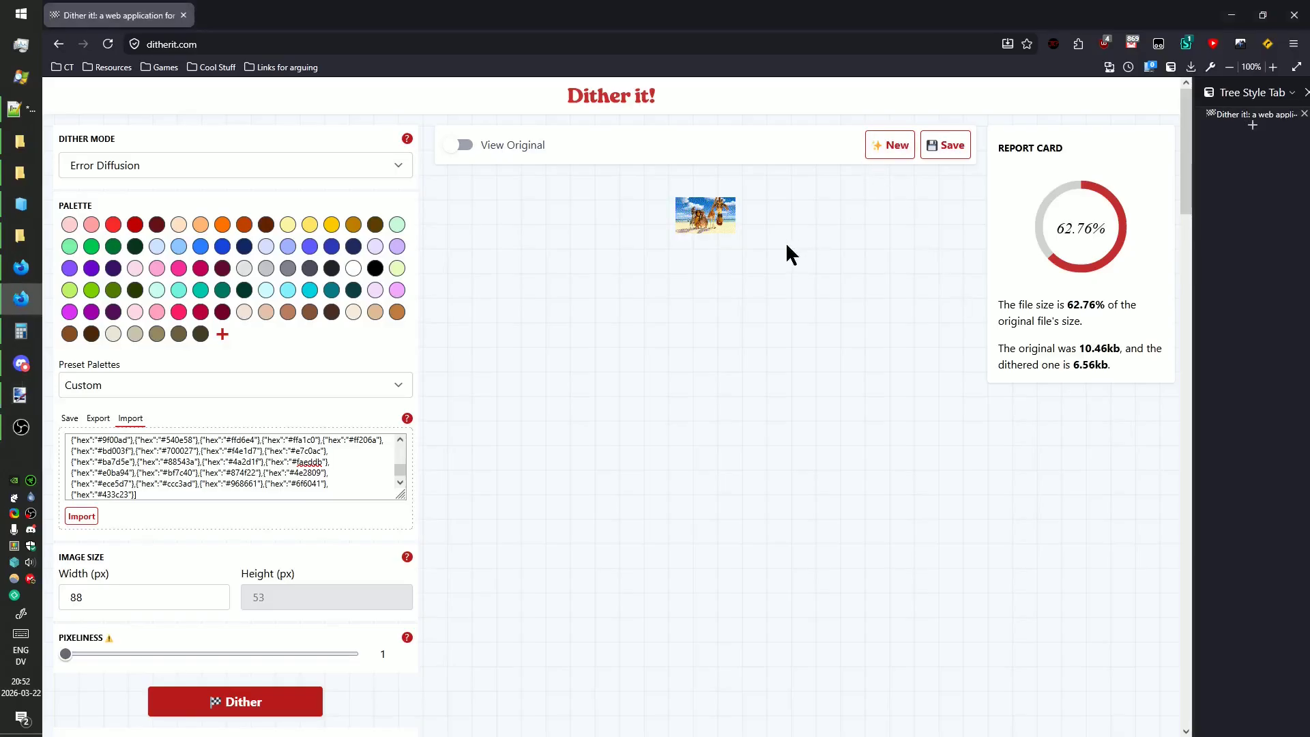
click(887, 145)
click(285, 236)
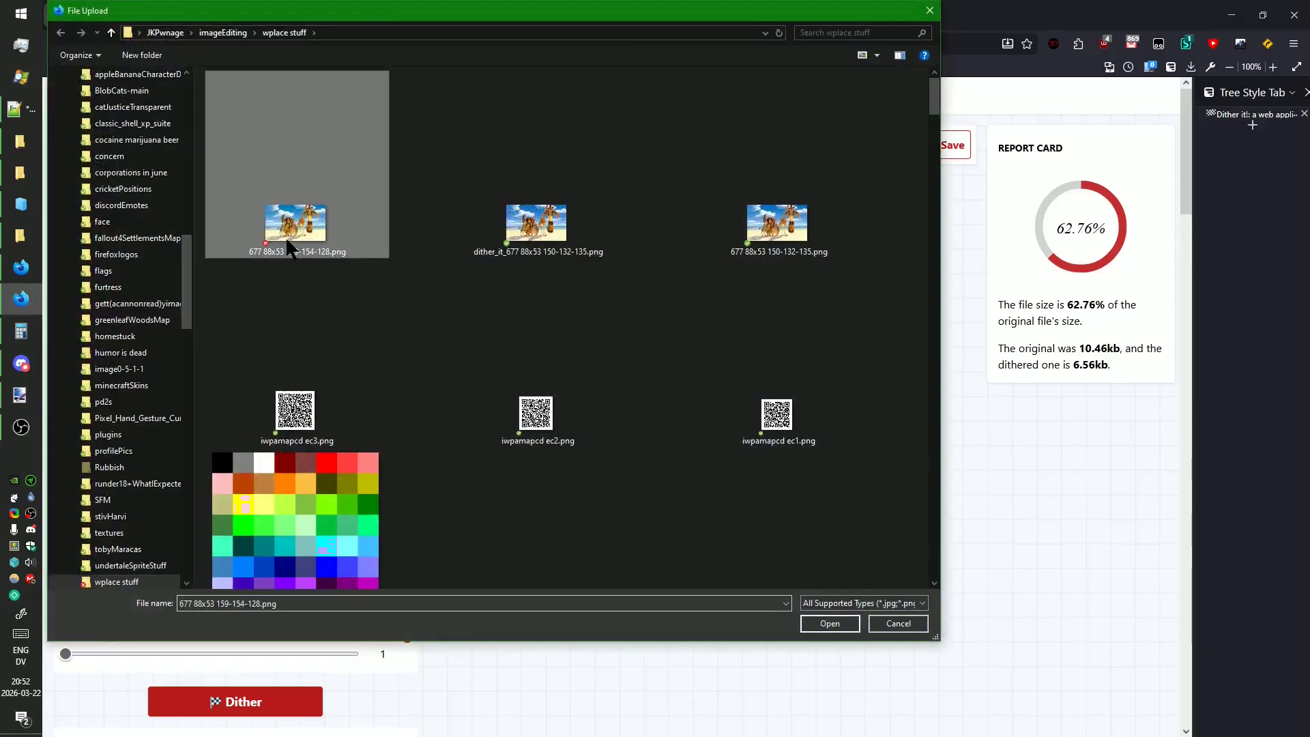
double_click(291, 235)
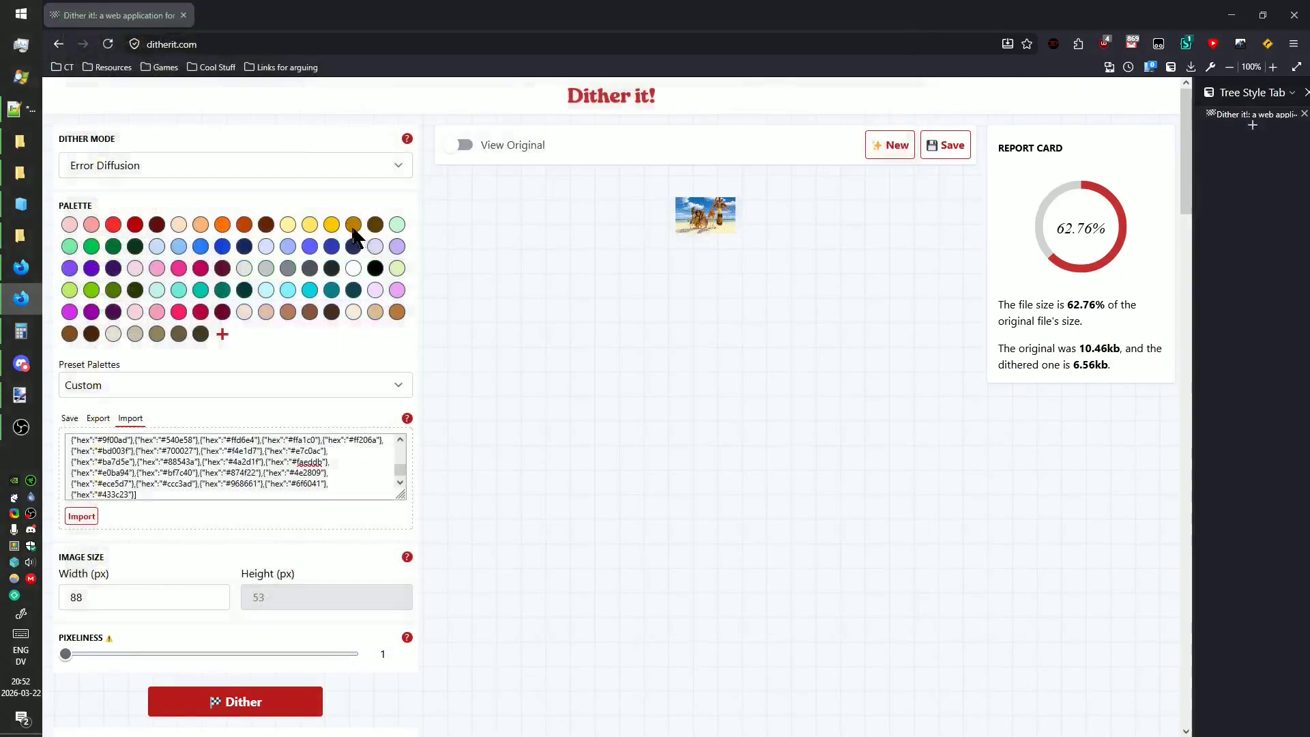
click(87, 517)
click(232, 703)
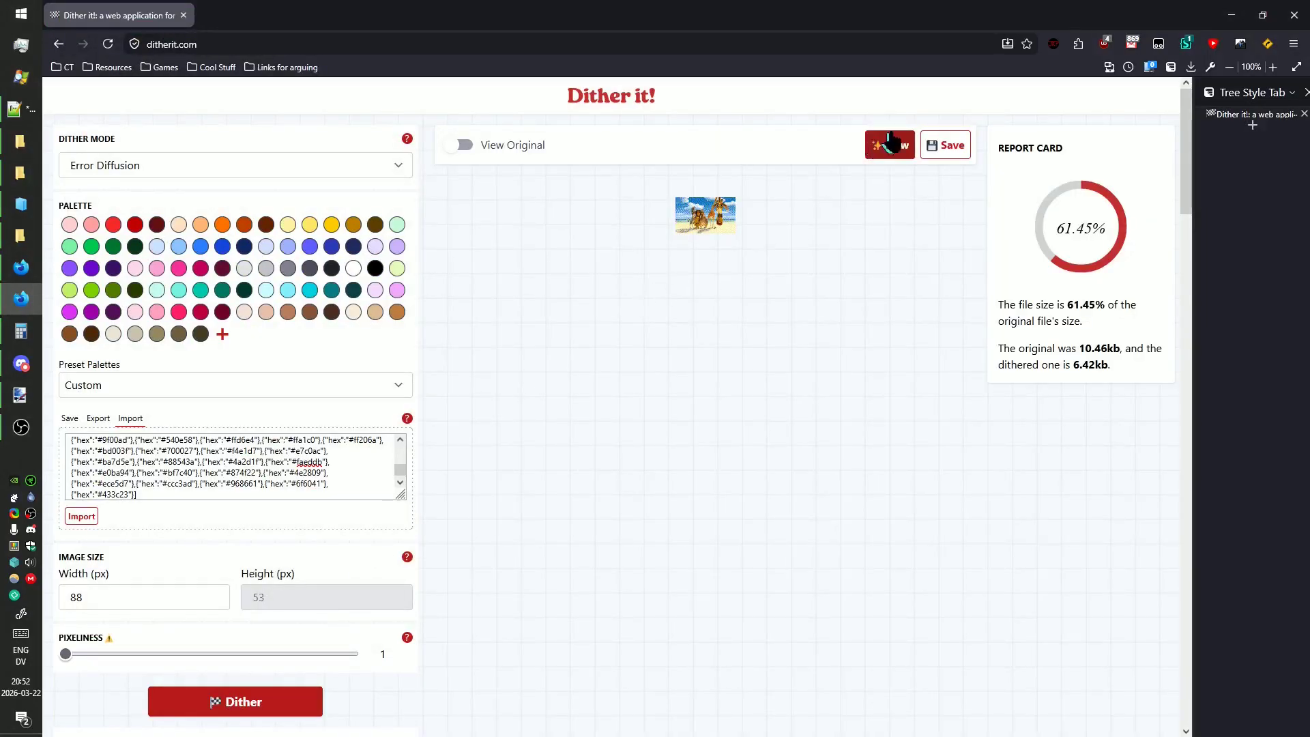
Save the dithered result as dither_it_677 88x53 159-154-128.png and open it in Paint.NET.
click(949, 144)
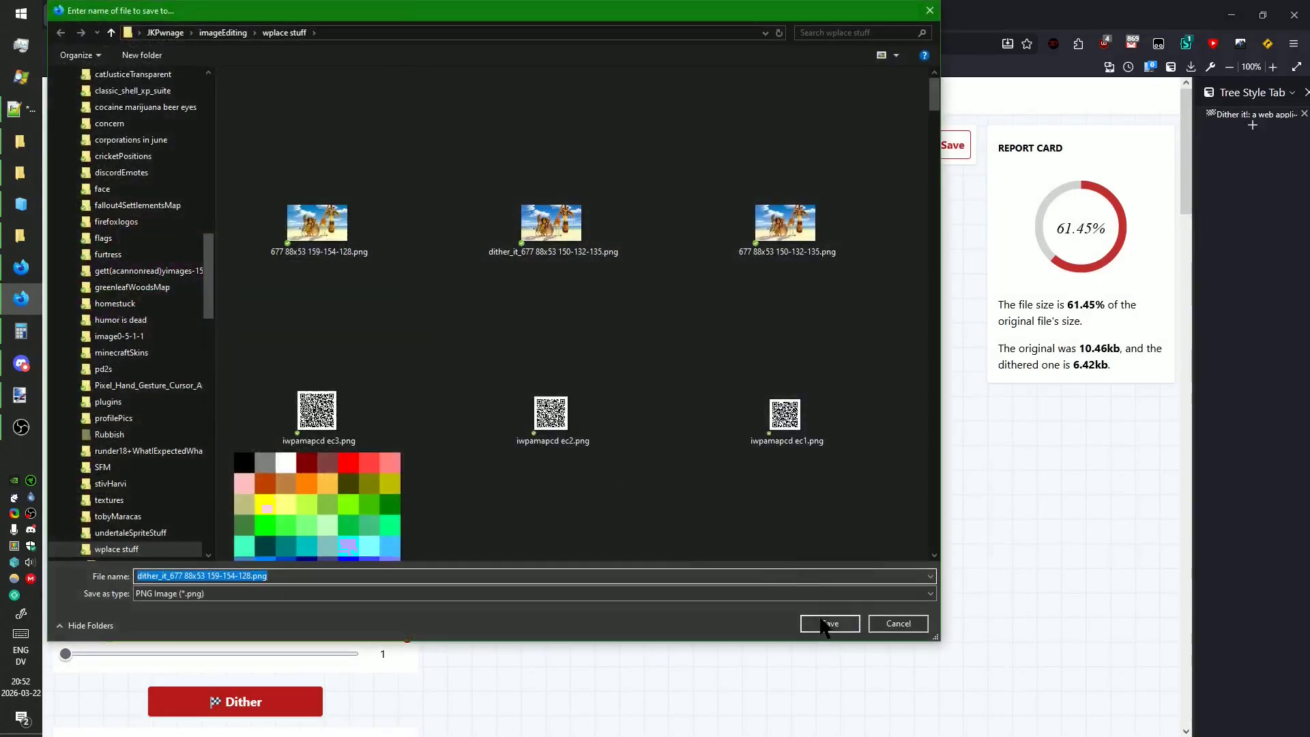
click(829, 624)
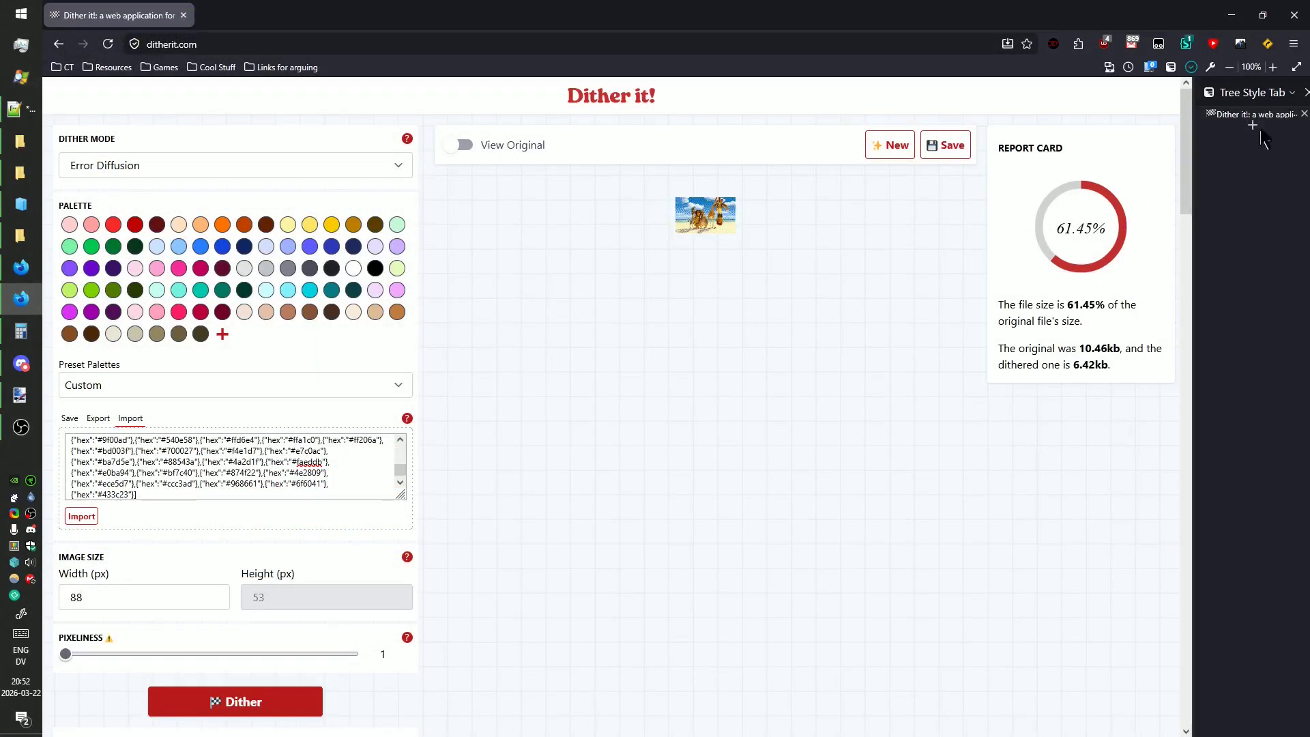
click(1306, 93)
key(alt+Tab)
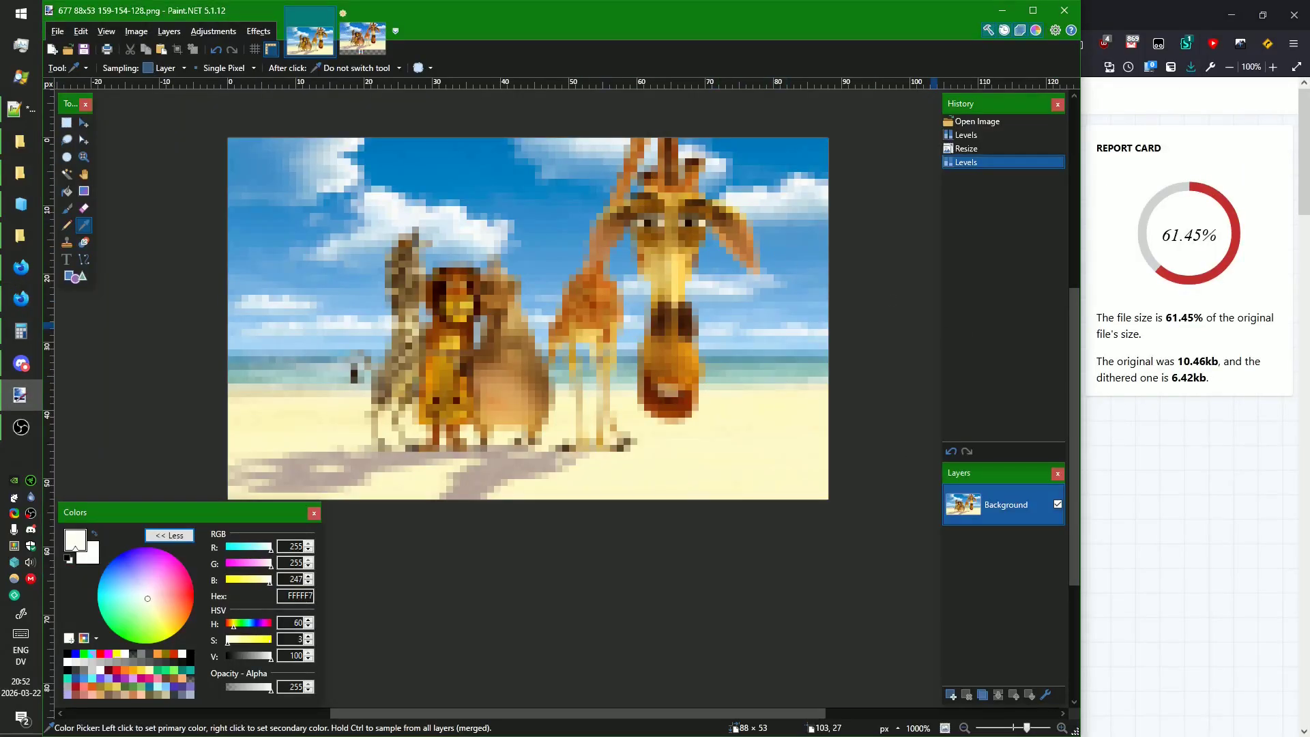
key(alt+Tab)
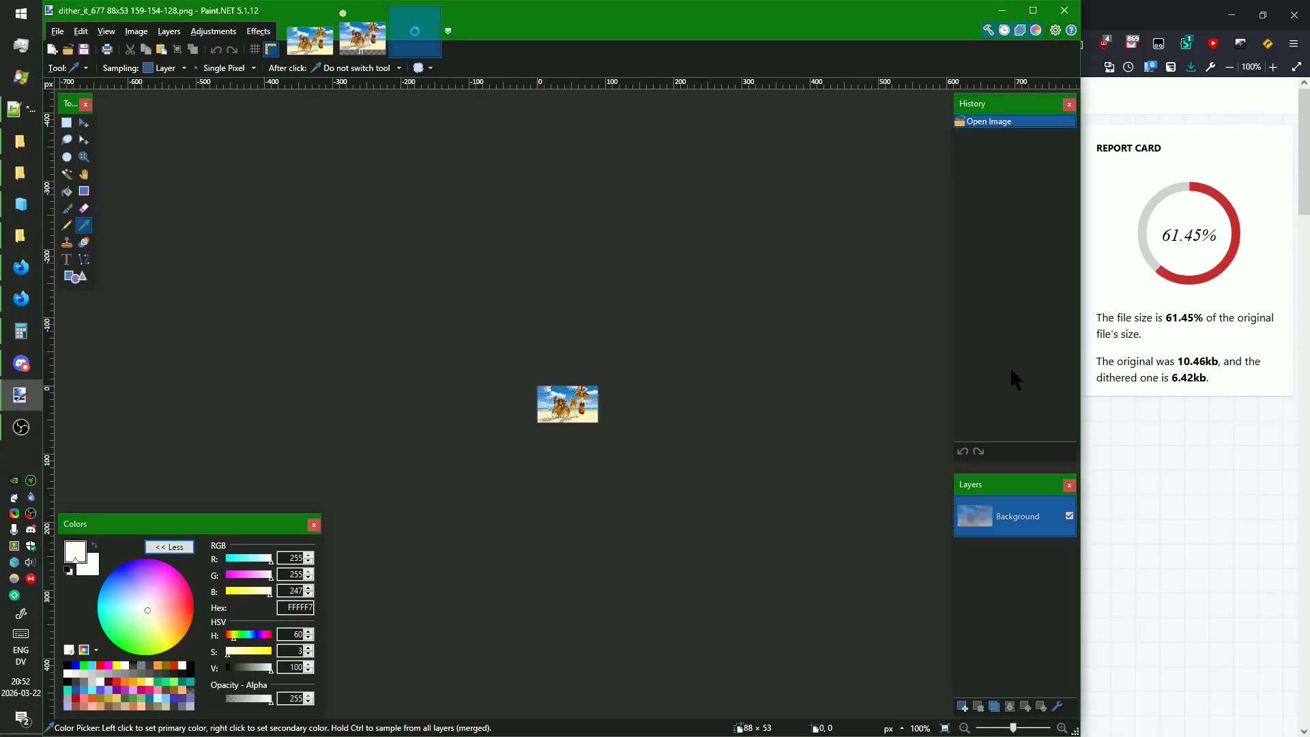
Extend the dithered image's canvas height to 63 pixels, anchored at the top with transparent fill.
key(ctrl+a)
key(ctrl+shift+b)
key(ctrl+d)
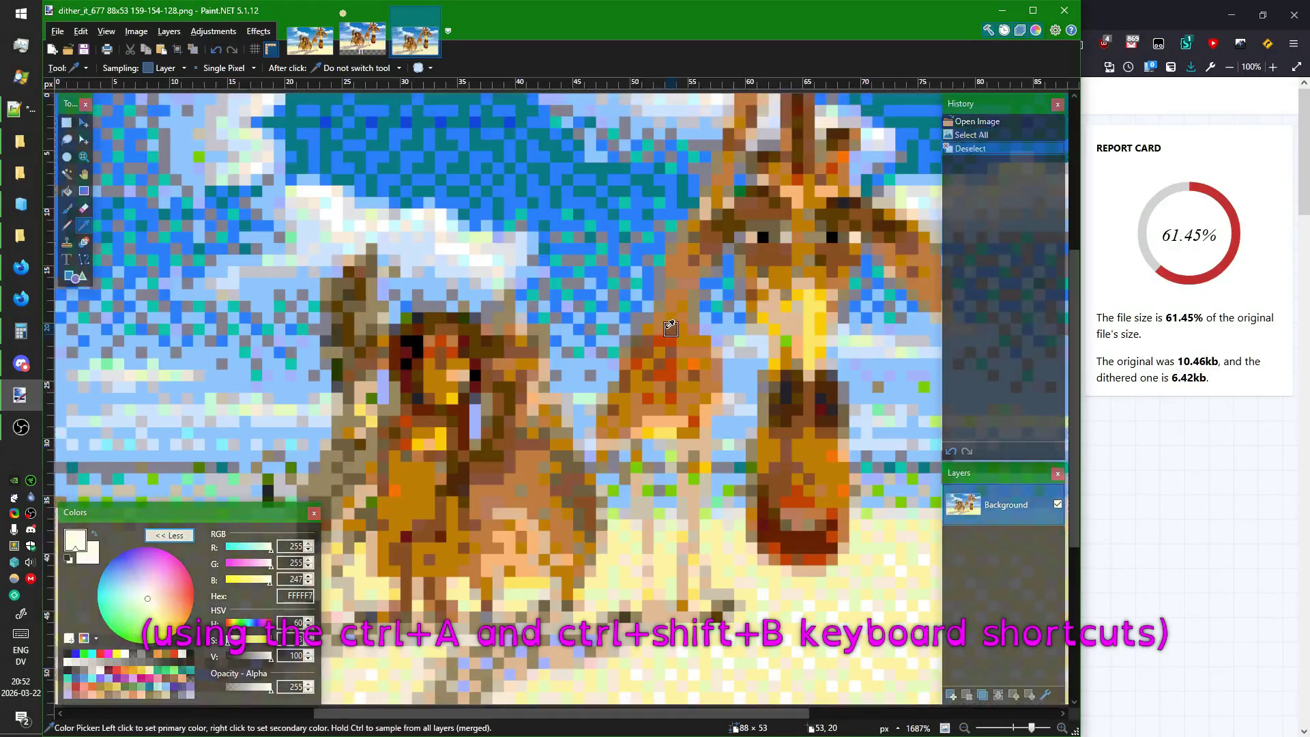
click(136, 31)
click(160, 87)
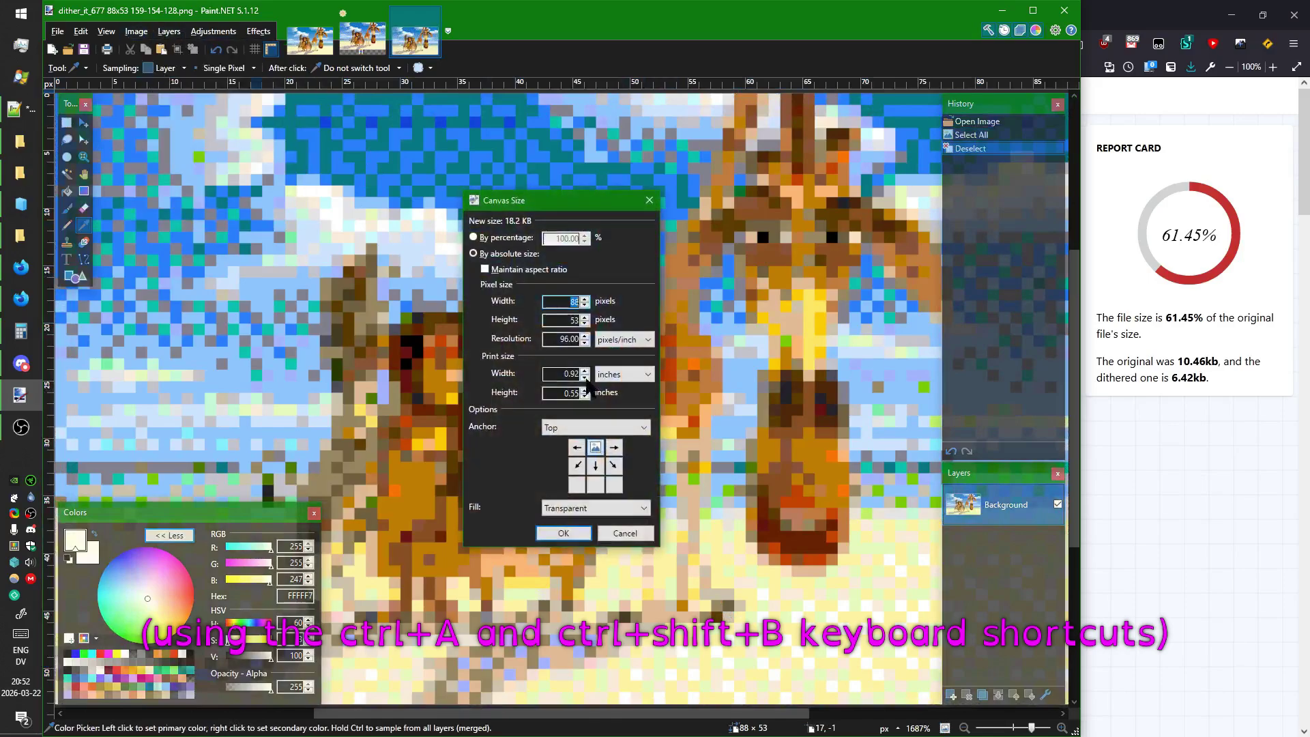
key(Tab)
text(63)
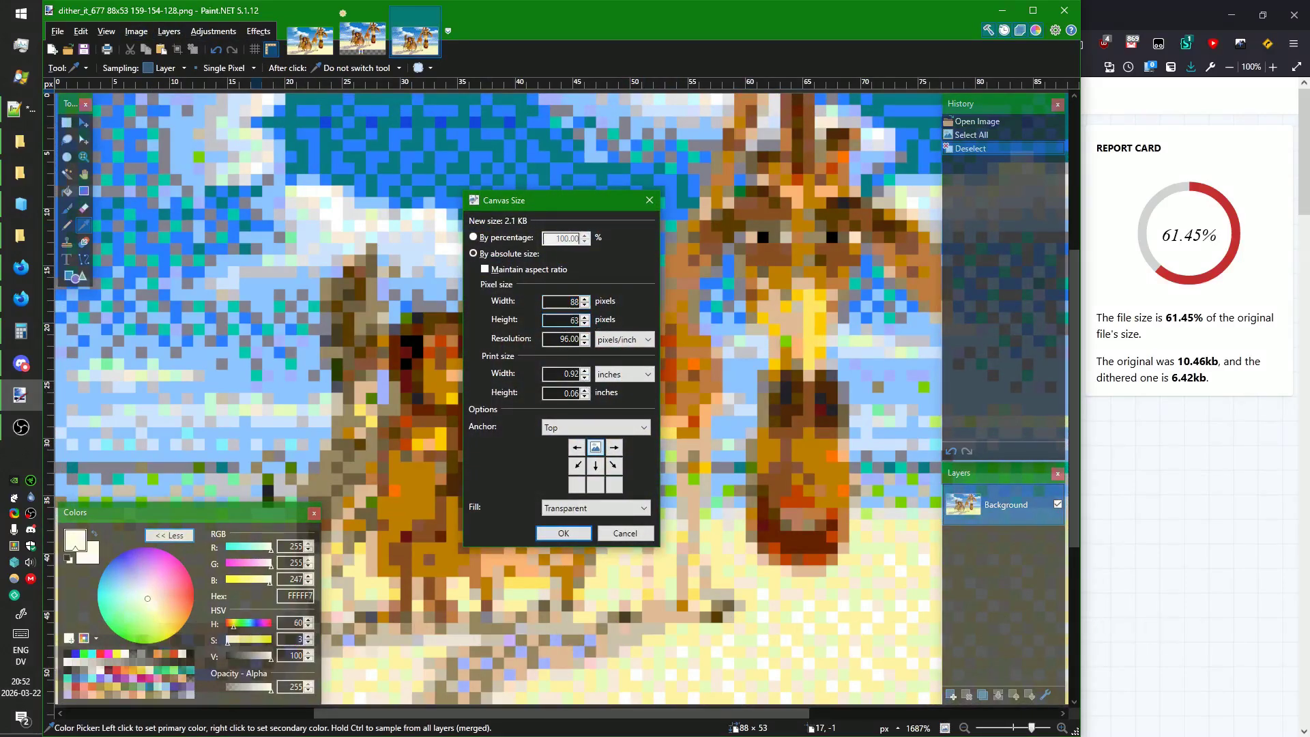
click(560, 533)
Paste the selected palette swatches from the 150-132-135 dithered image into the transparent strip of the 159-154-128 one.
scroll(658, 300, down, 4)
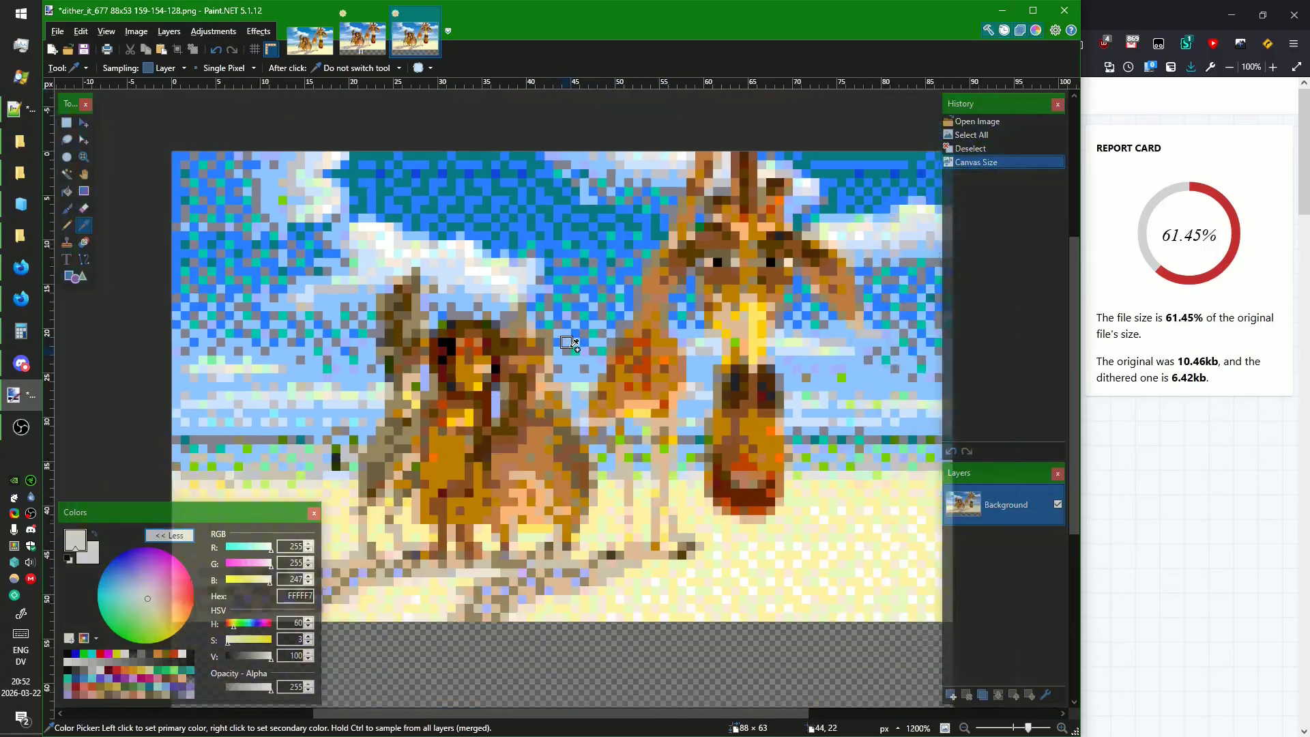
drag(656, 302, 677, 263)
click(362, 38)
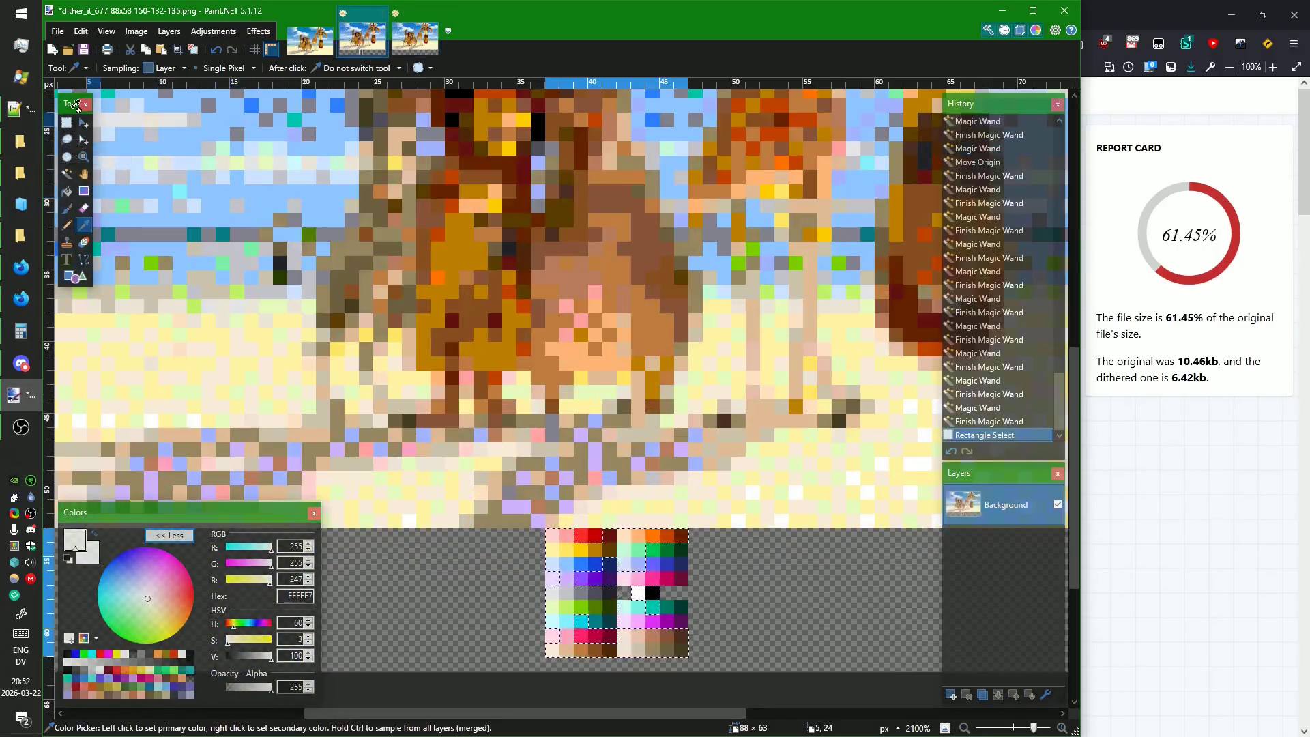
click(418, 40)
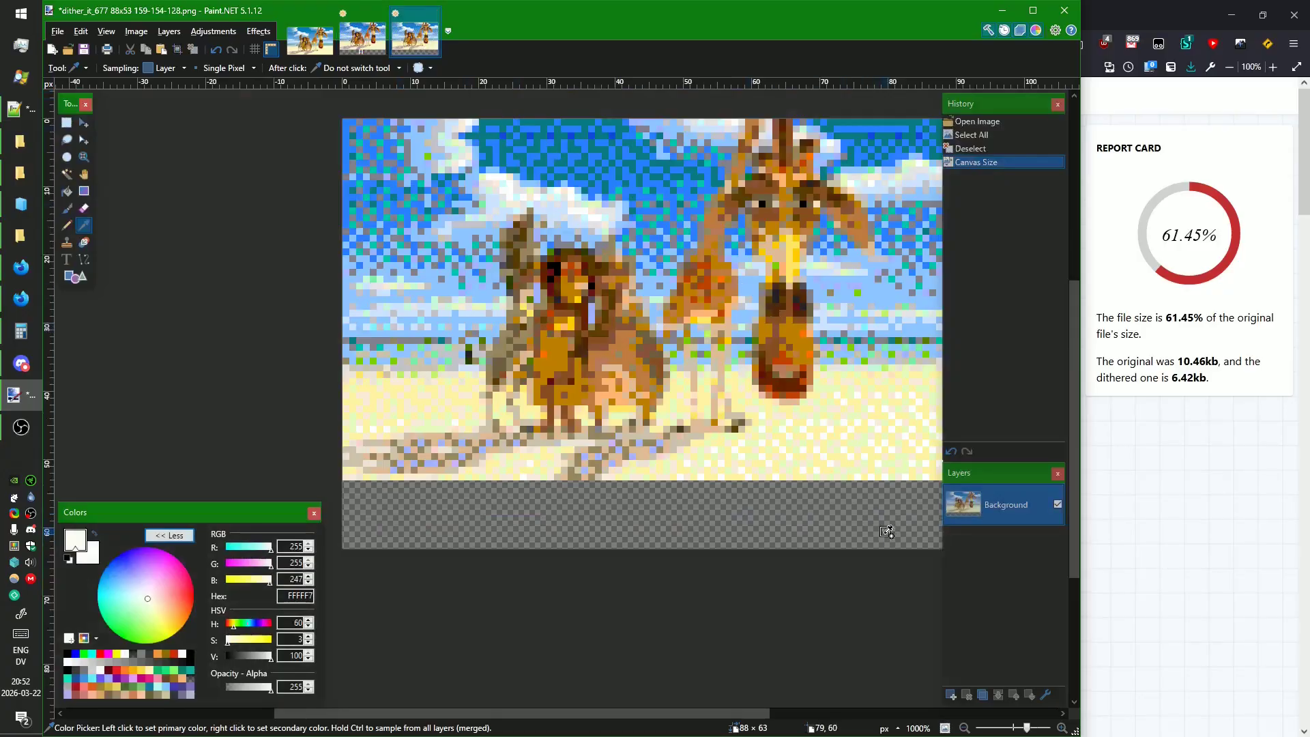
key(ctrl+v)
Return to the 150-132-135 dithered image and select its entire 10 × 9 palette block with Rectangle Select.
click(356, 39)
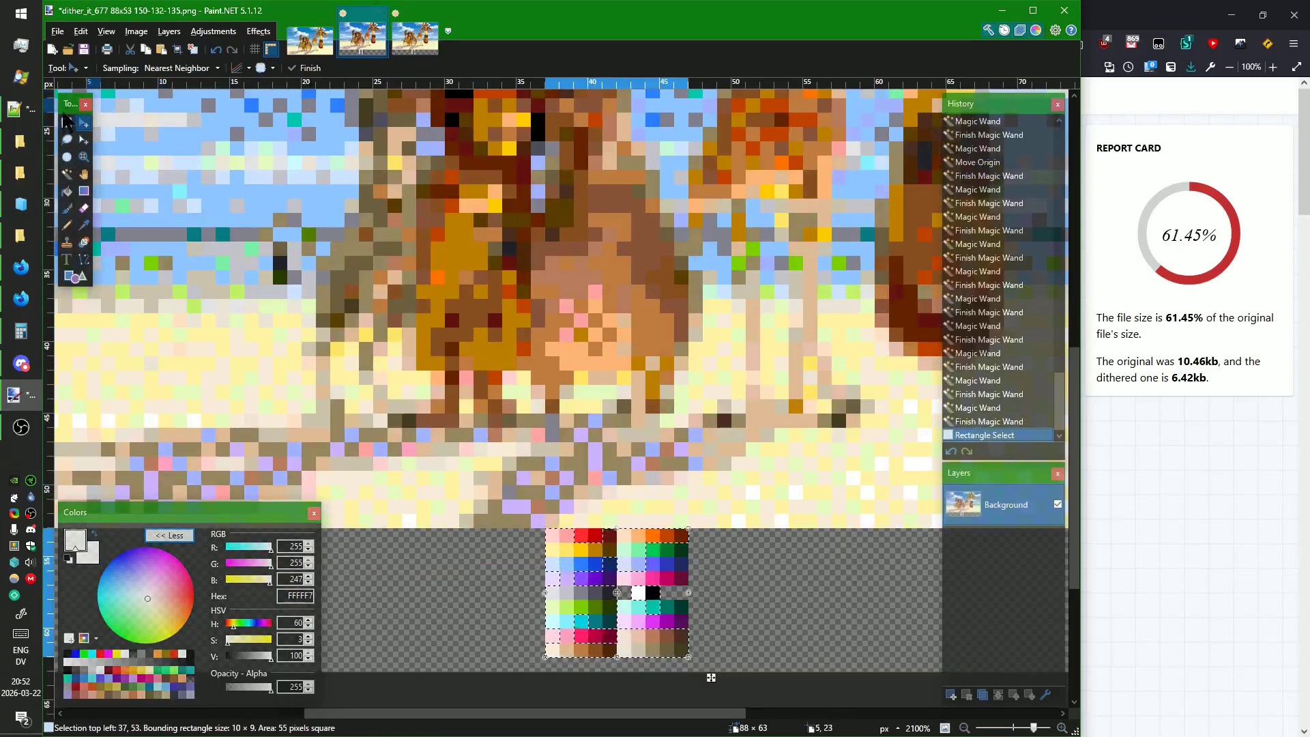
key(s)
drag(550, 536, 679, 653)
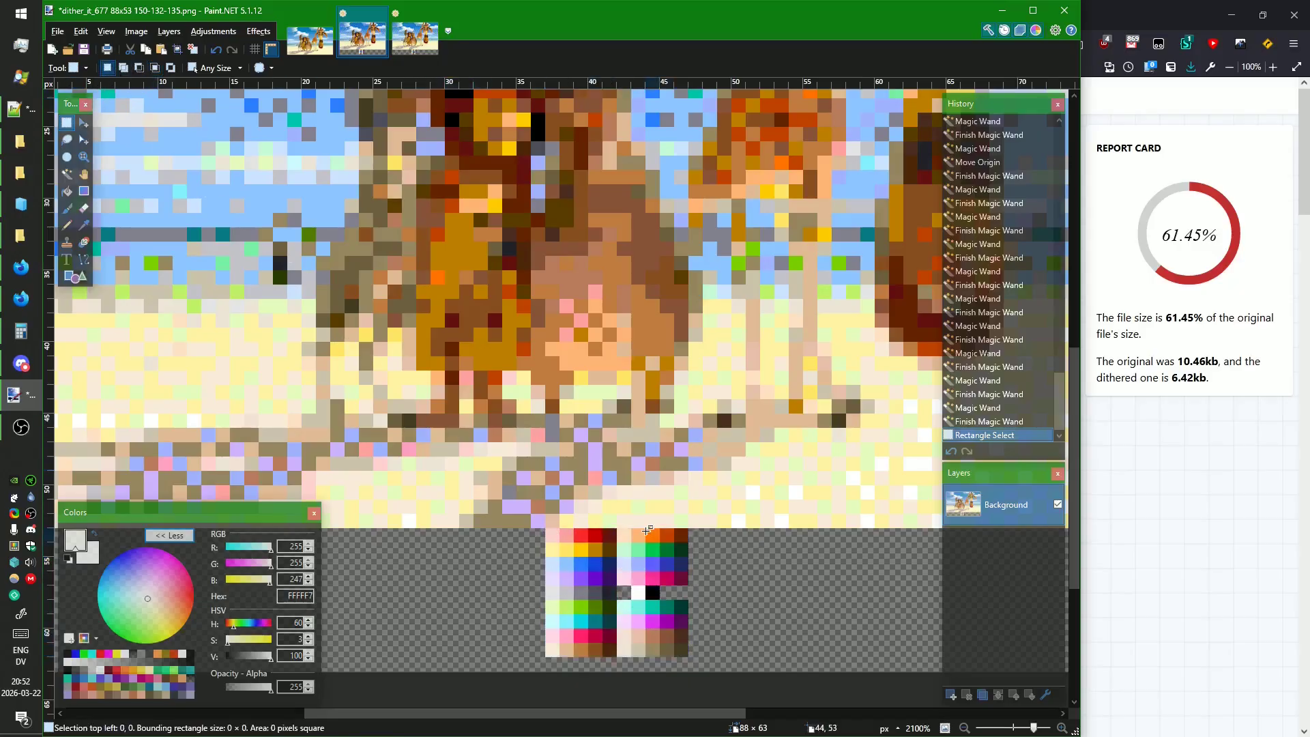
drag(552, 538, 686, 655)
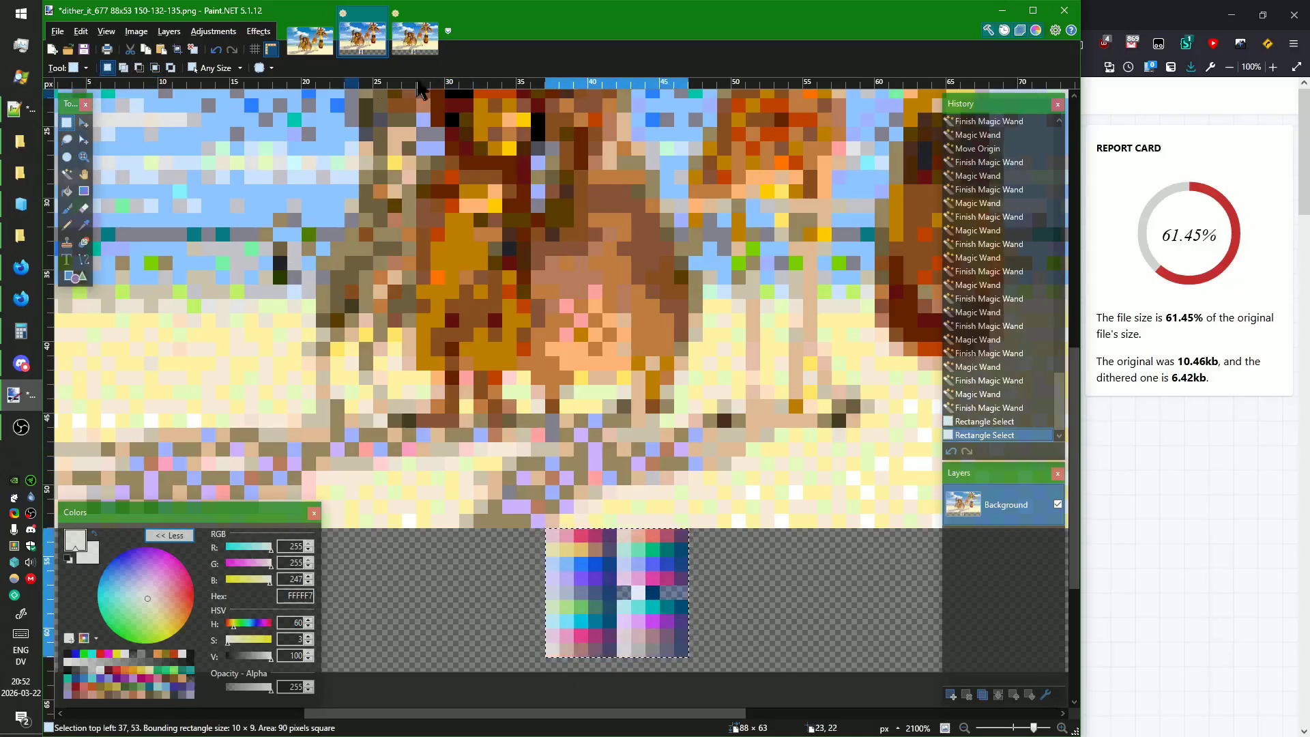
Add a layer below the Background in the 159-154-128 dithered image and paste the full palette block onto it.
click(414, 39)
click(952, 696)
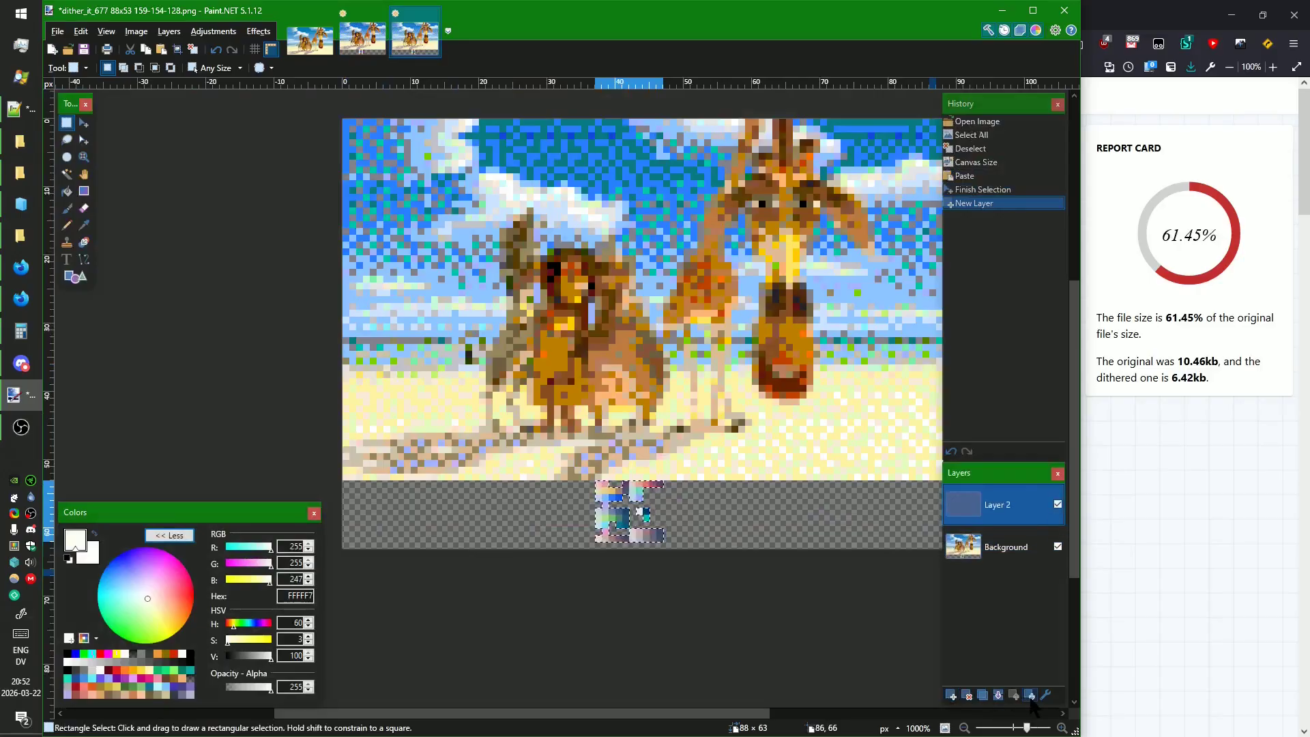
click(1014, 694)
key(ctrl+v)
Select all opaque pixels on the Background layer by picking the transparent area with the Magic Wand and inverting the selection.
click(991, 508)
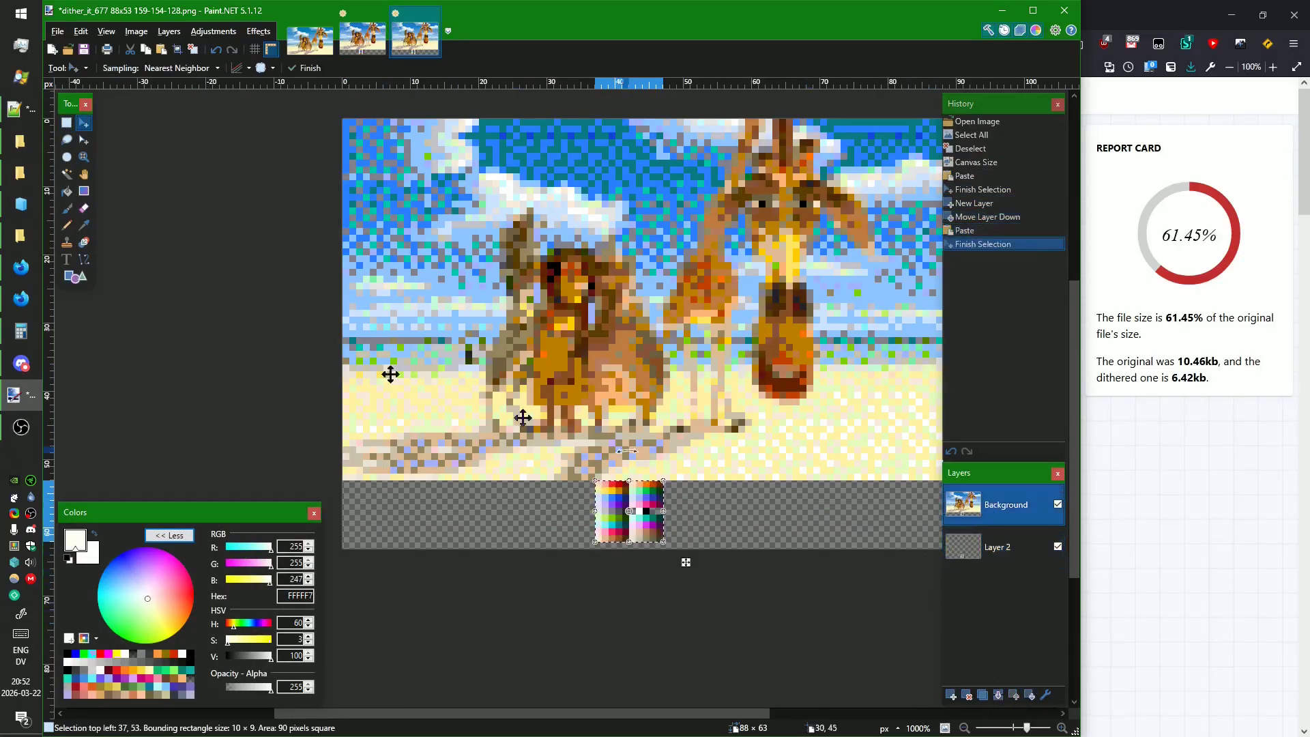
click(66, 173)
click(692, 503)
key(ctrl+i)
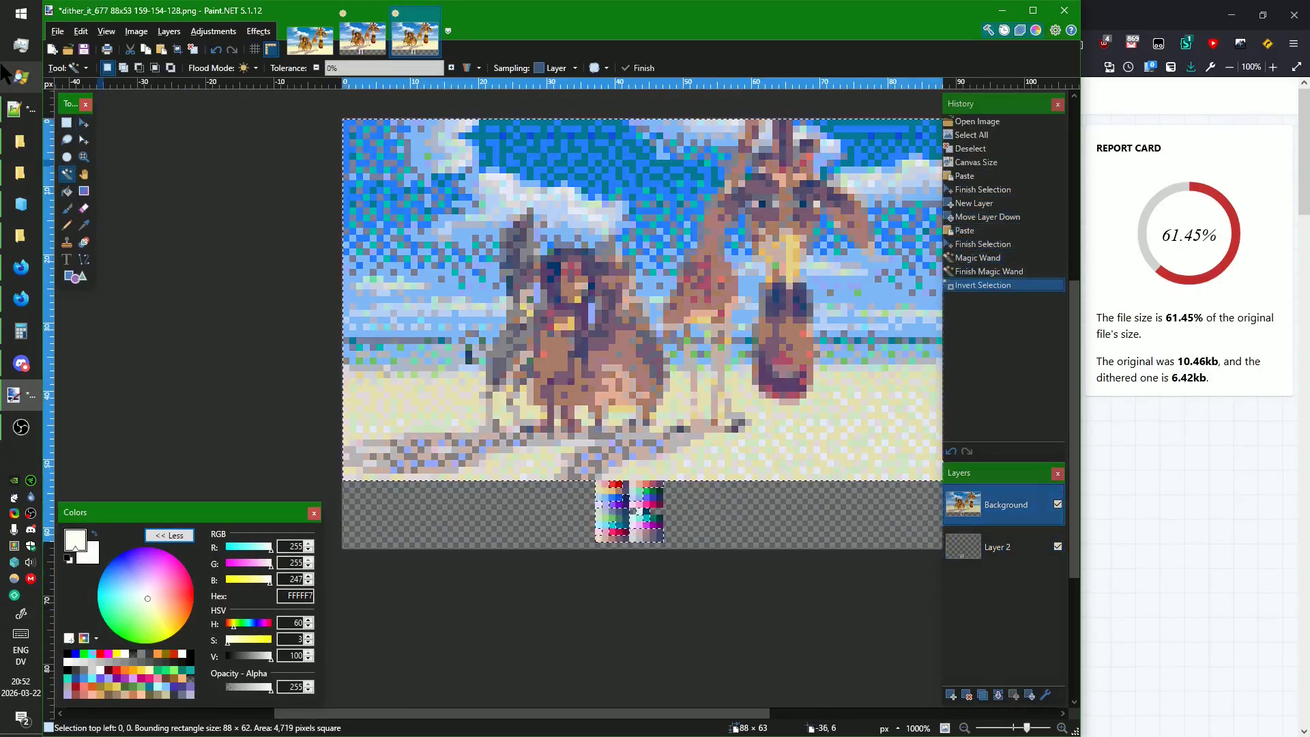
Subtract the picture area from the selection with Rectangle Select, keeping only the palette swatches below it selected.
click(67, 125)
drag(304, 109, 975, 479)
click(974, 546)
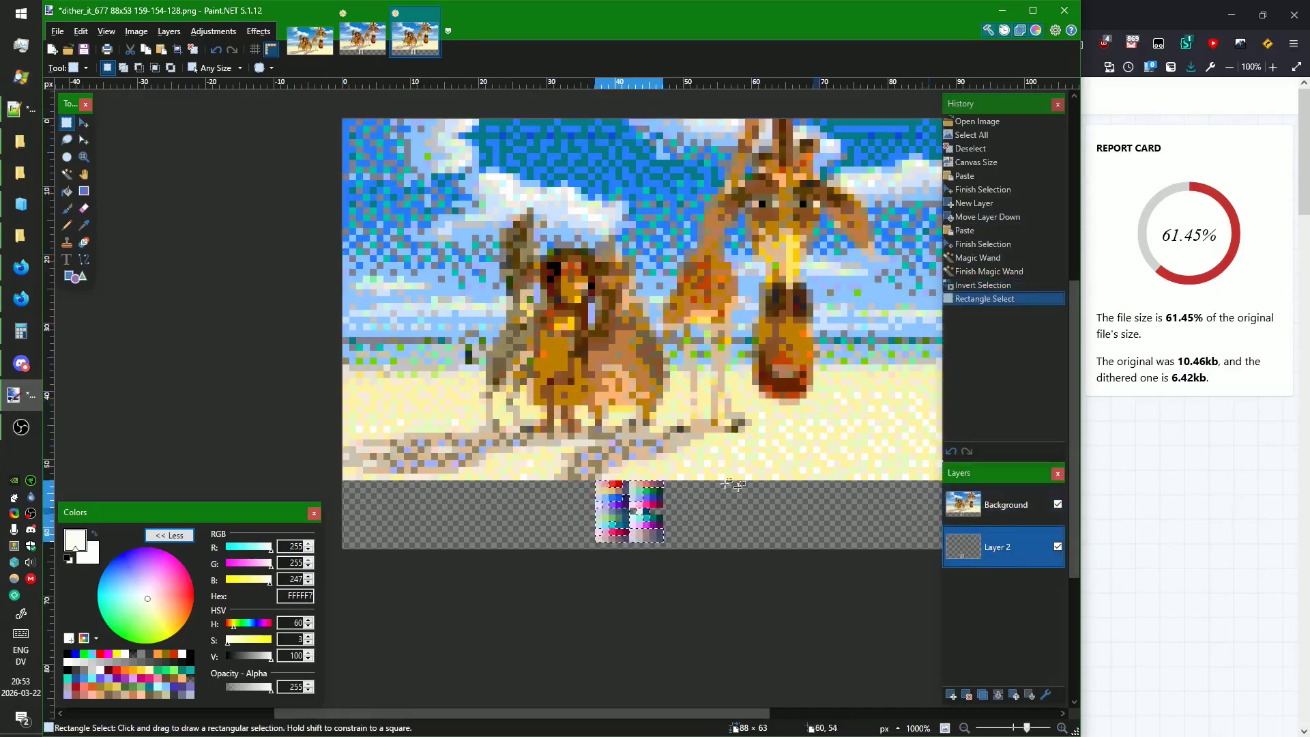
click(67, 175)
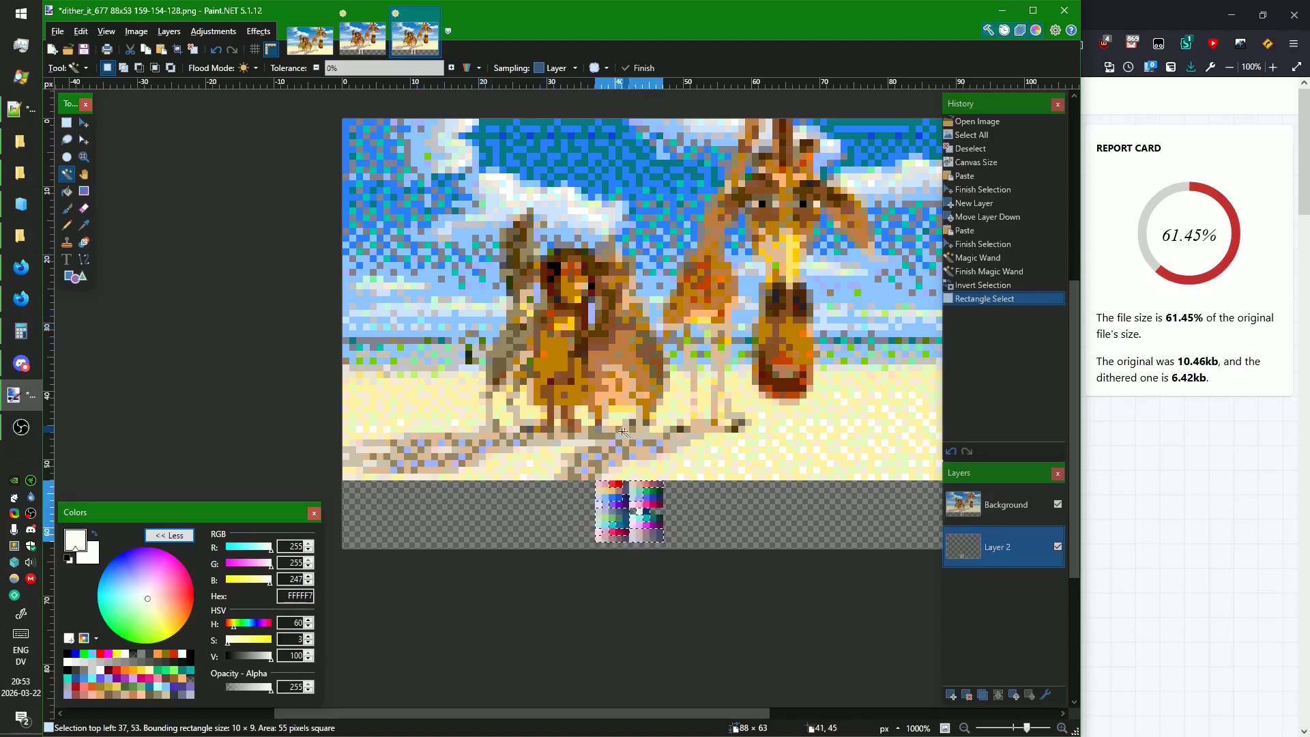
scroll(390, 270, up, 1)
scroll(390, 270, down, 1)
scroll(390, 271, up, 1)
drag(401, 274, 350, 255)
scroll(304, 177, up, 8)
click(272, 191)
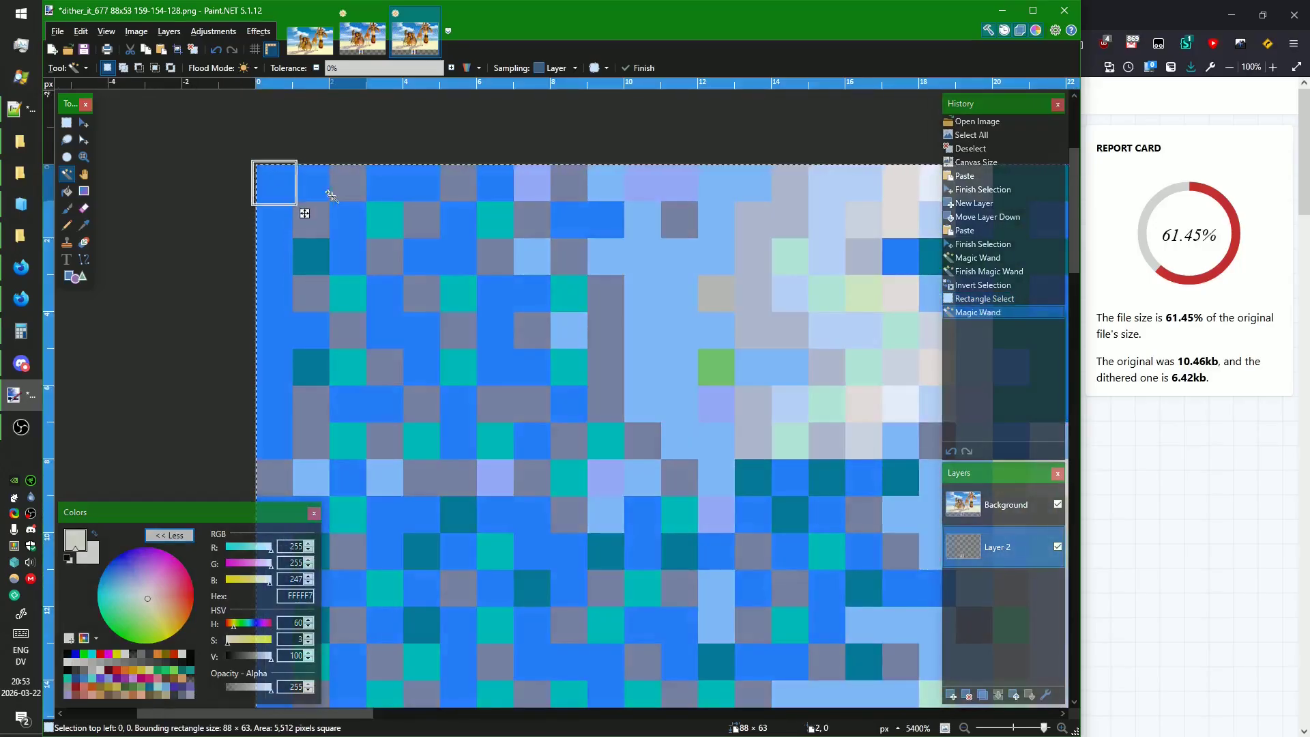
click(213, 32)
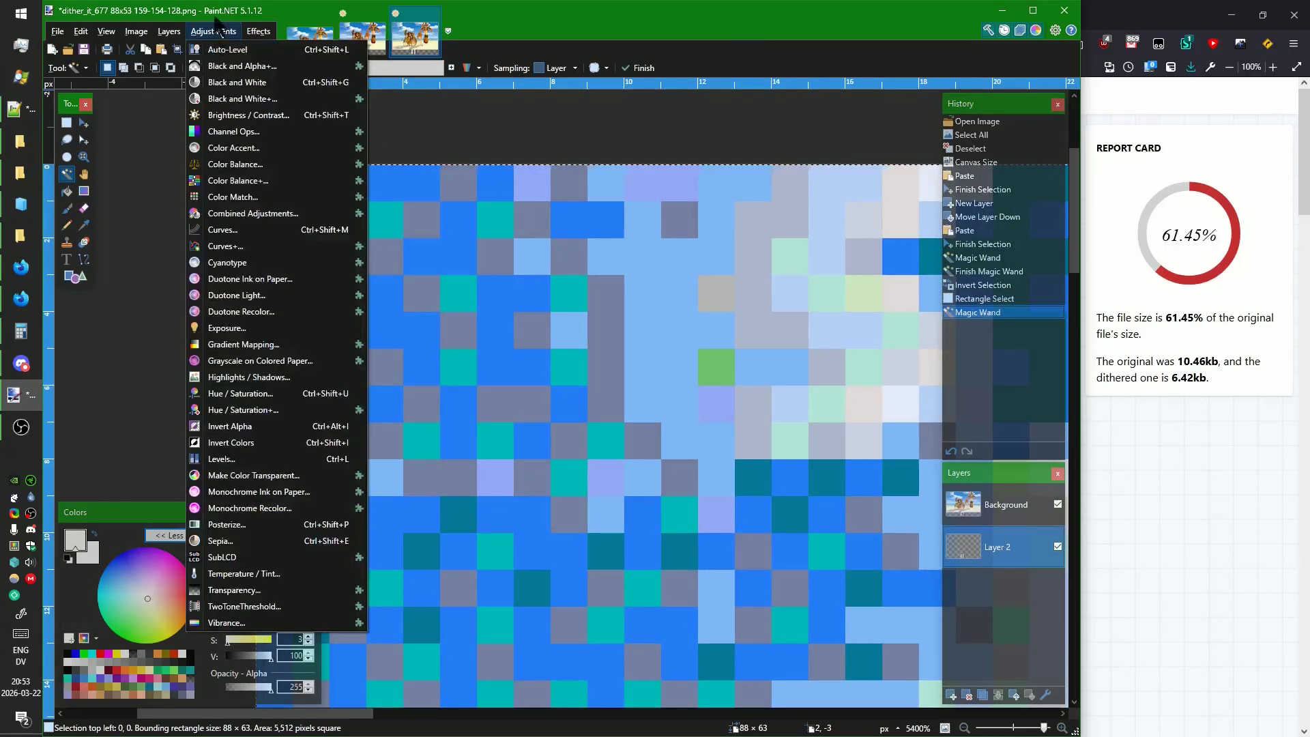
click(212, 32)
click(215, 49)
On the Background layer, add all pixels of the sky's main blue, grey and teal shades to the selection with the Magic Wand.
click(1002, 509)
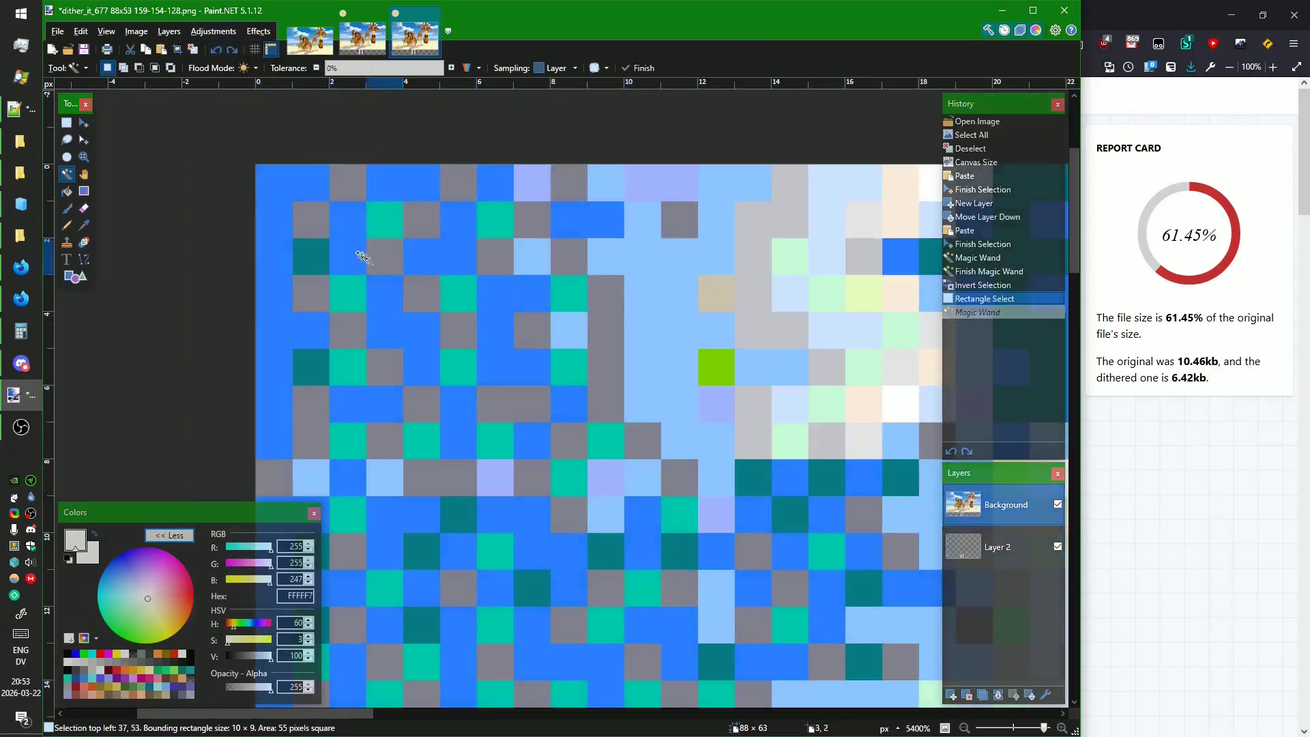
ctrl+scroll(254, 220, down, 4)
ctrl+scroll(268, 213, up, 5)
ctrl+click(301, 219)
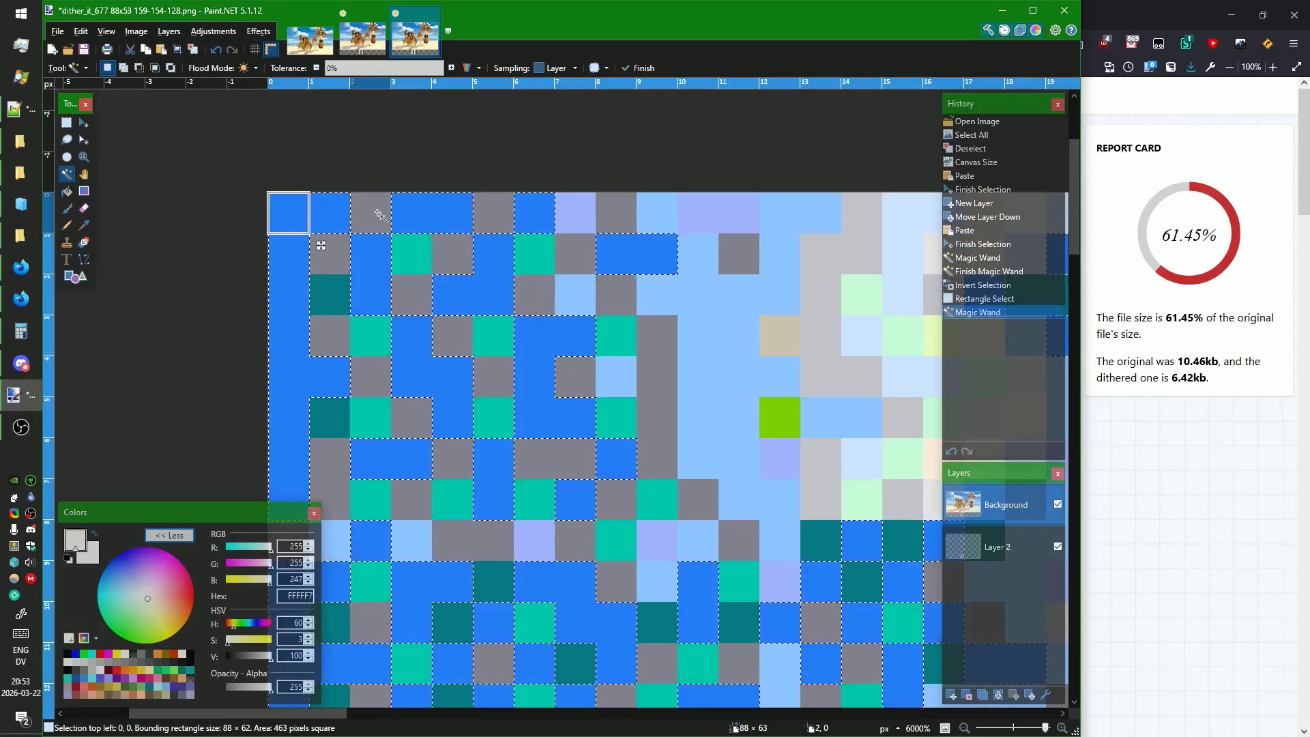
ctrl+click(375, 215)
ctrl+click(436, 231)
ctrl+drag(437, 234, 412, 254)
ctrl+click(317, 301)
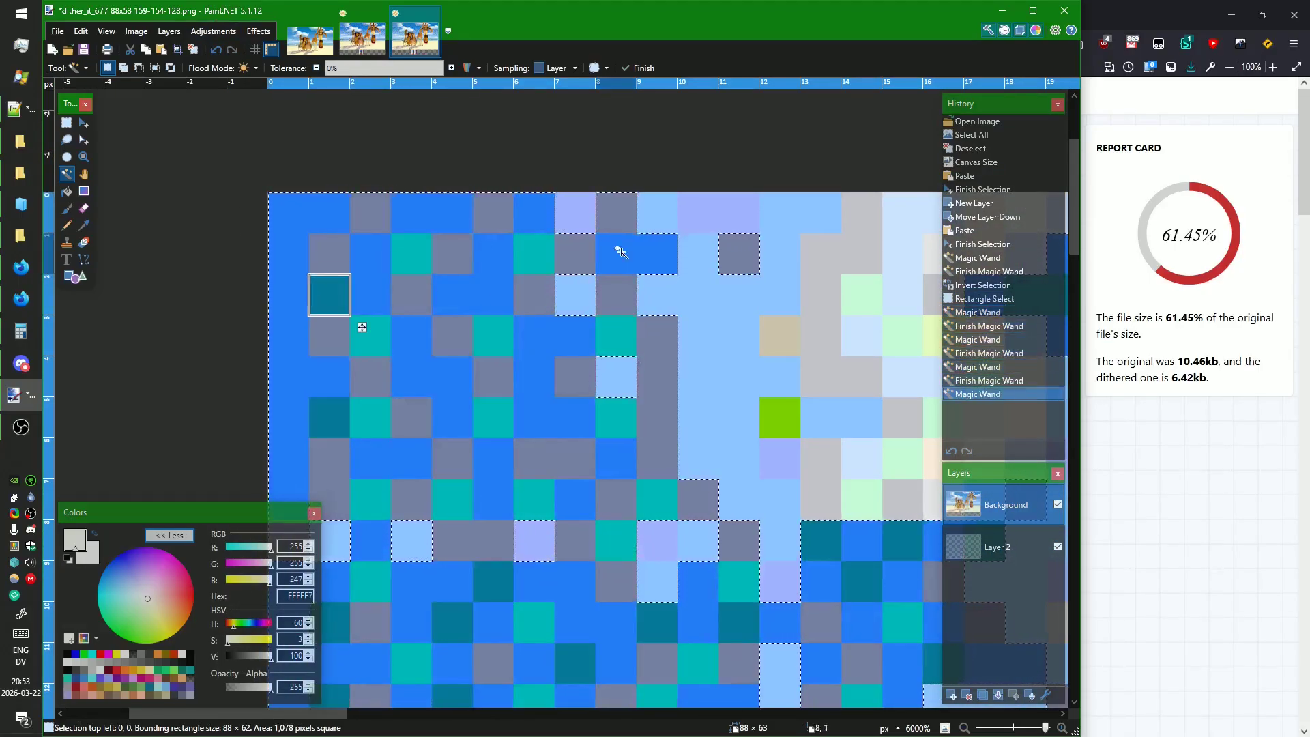
Add the sky's lavender and light blue and the clouds' light grey, pale blue, cream, white and pale green colours to the selection.
ctrl+click(562, 219)
ctrl+click(670, 228)
ctrl+click(872, 223)
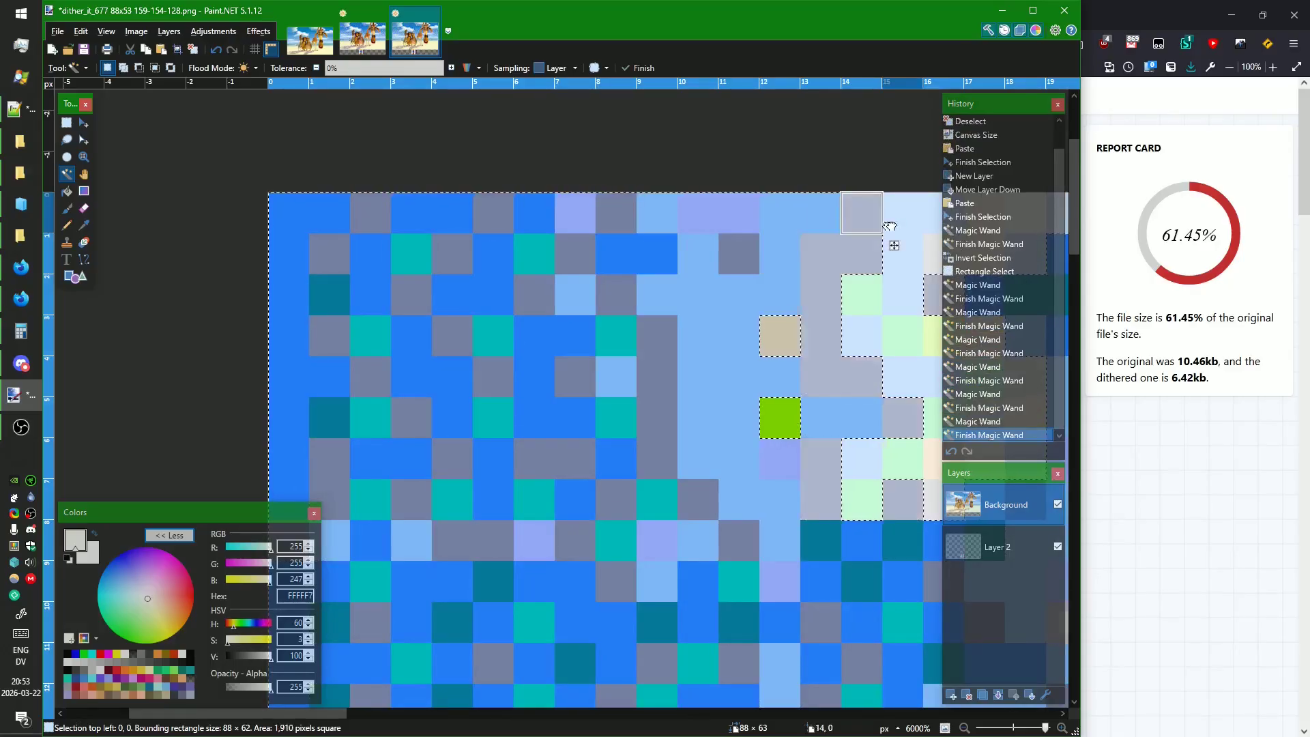
drag(869, 223, 623, 140)
ctrl+click(665, 139)
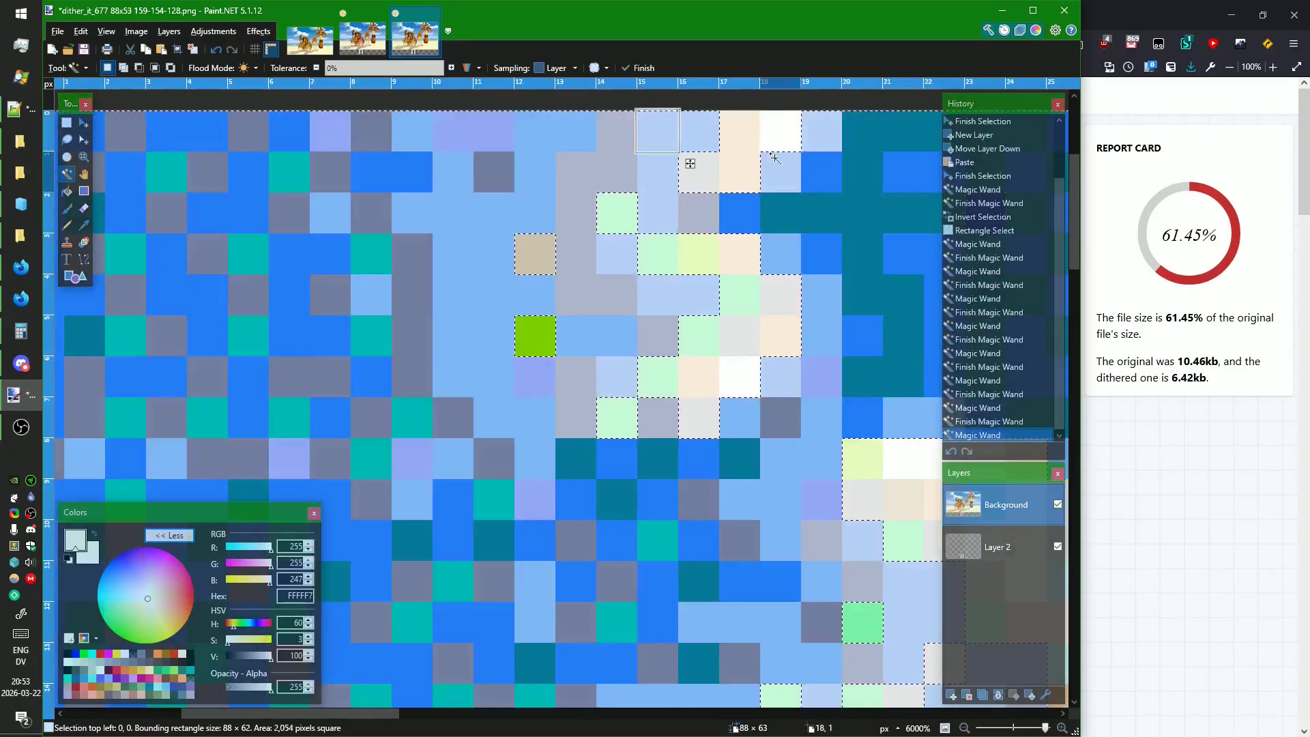
ctrl+click(735, 143)
ctrl+click(701, 160)
ctrl+click(790, 139)
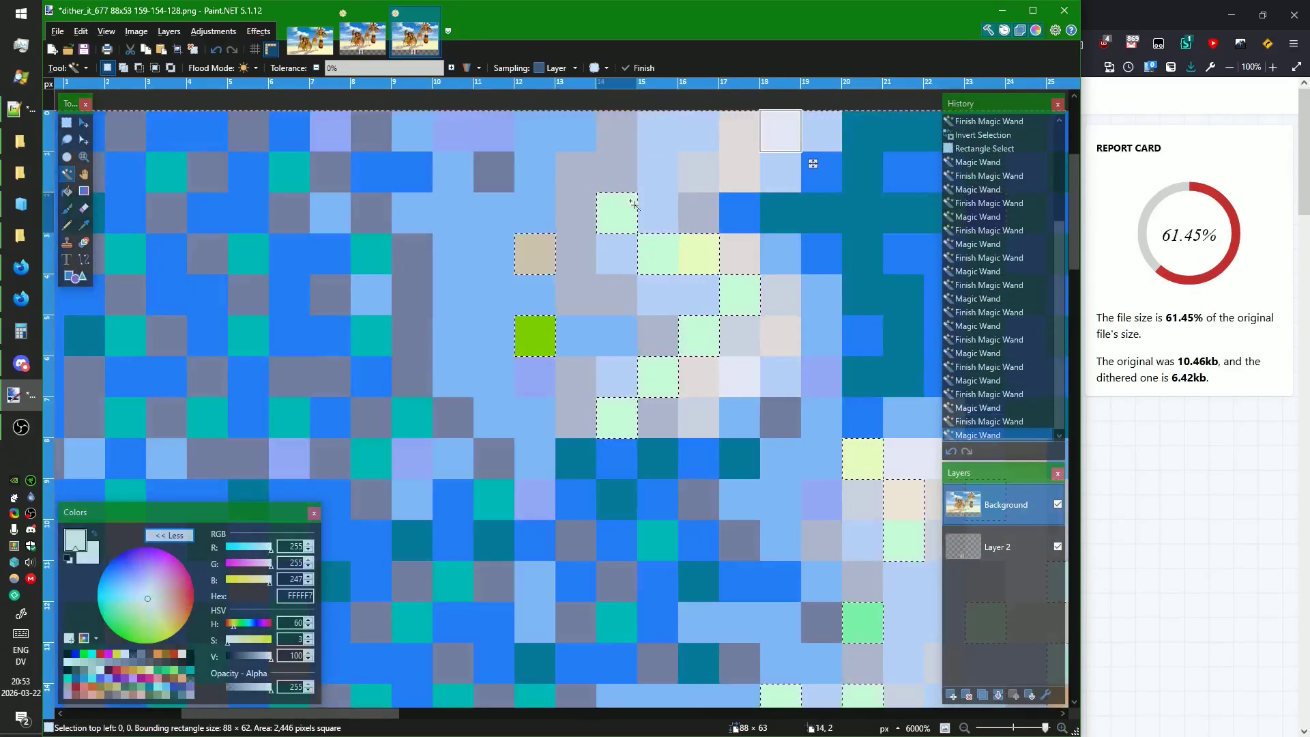
ctrl+click(624, 208)
Add the scattered deep blue pixels near the upper edge of the sky to the Magic Wand selection.
scroll(380, 177, down, 7)
scroll(348, 174, up, 5)
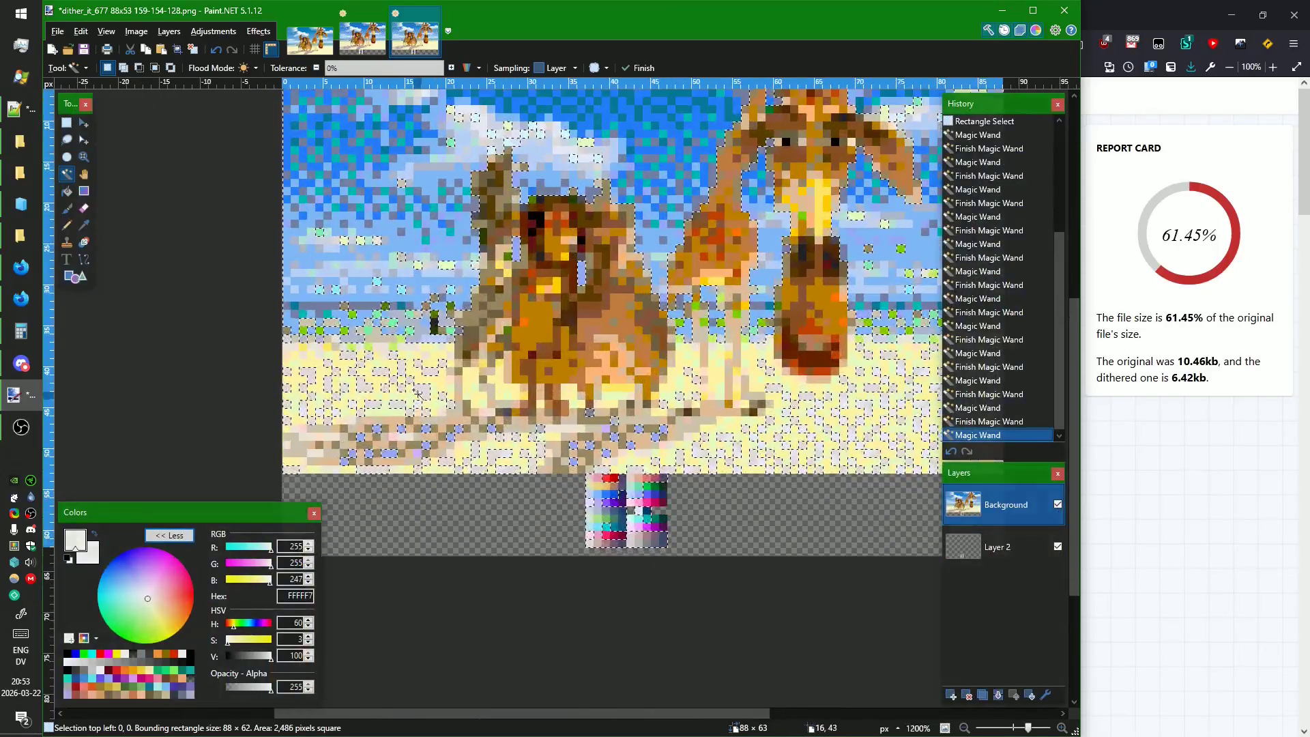
scroll(552, 419, down, 4)
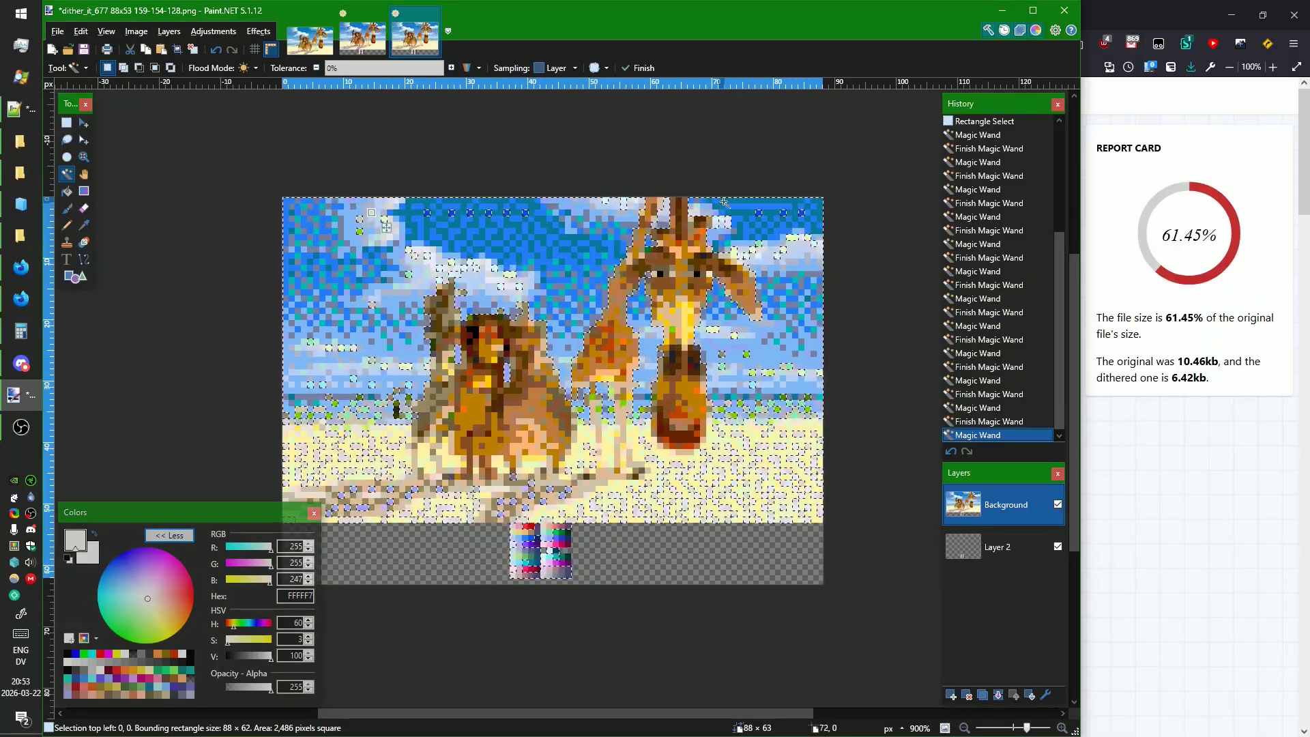
scroll(567, 185, up, 7)
click(570, 244)
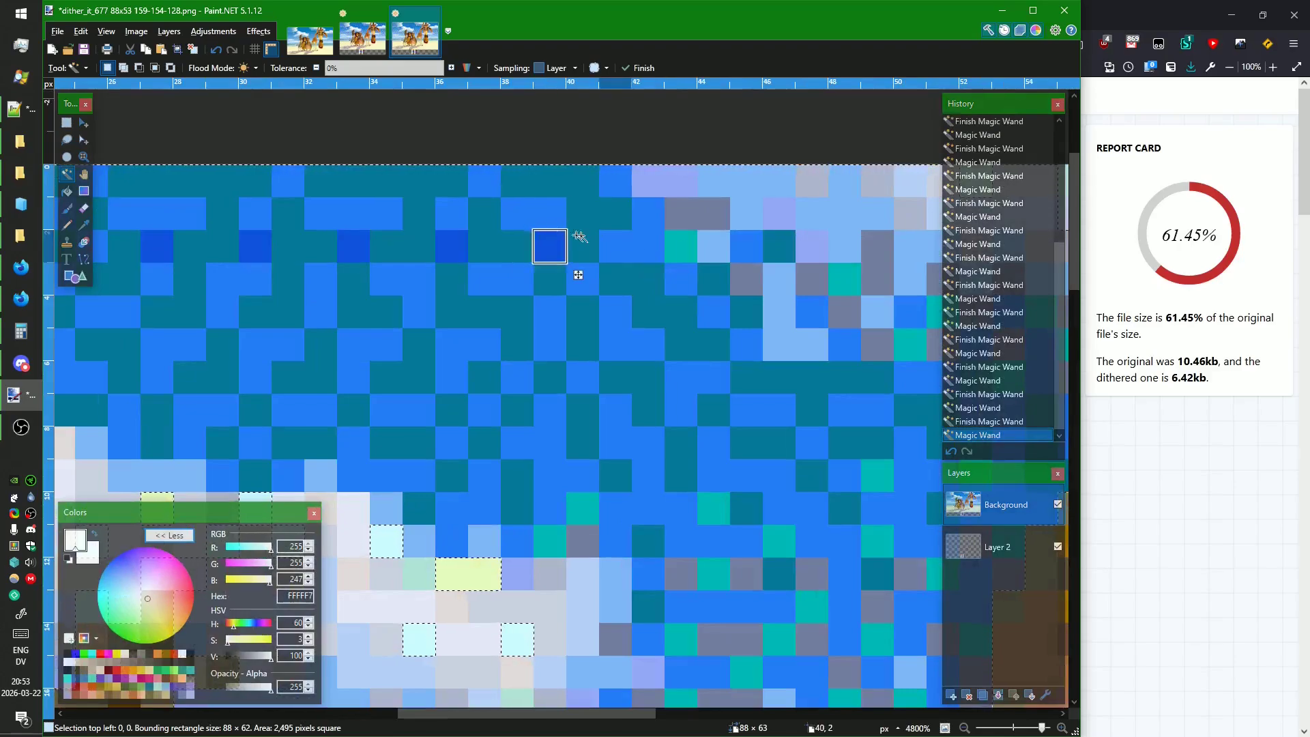
Add the beige, tan, brown and golden colours around the giraffe's left horn to the selection.
scroll(519, 232, right, 5)
ctrl+click(467, 208)
ctrl+click(538, 183)
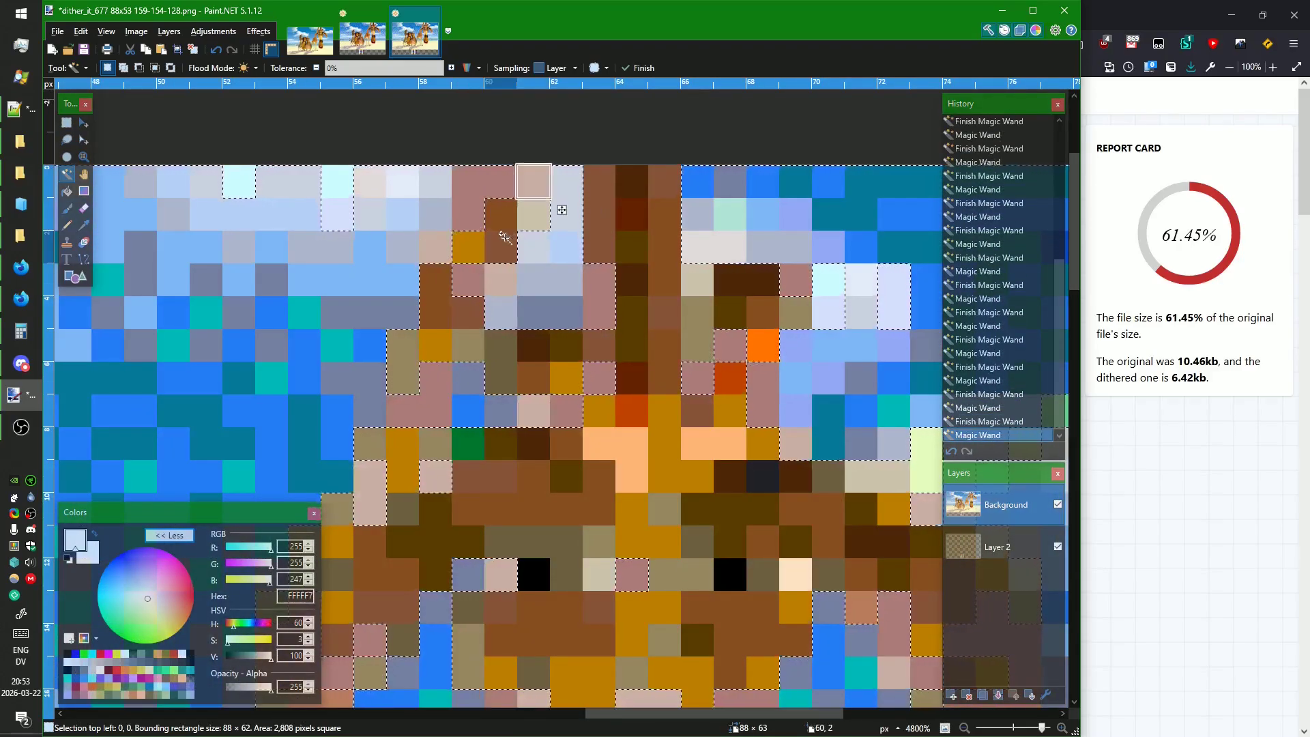
ctrl+click(534, 214)
ctrl+click(501, 214)
ctrl+click(471, 248)
ctrl+click(499, 246)
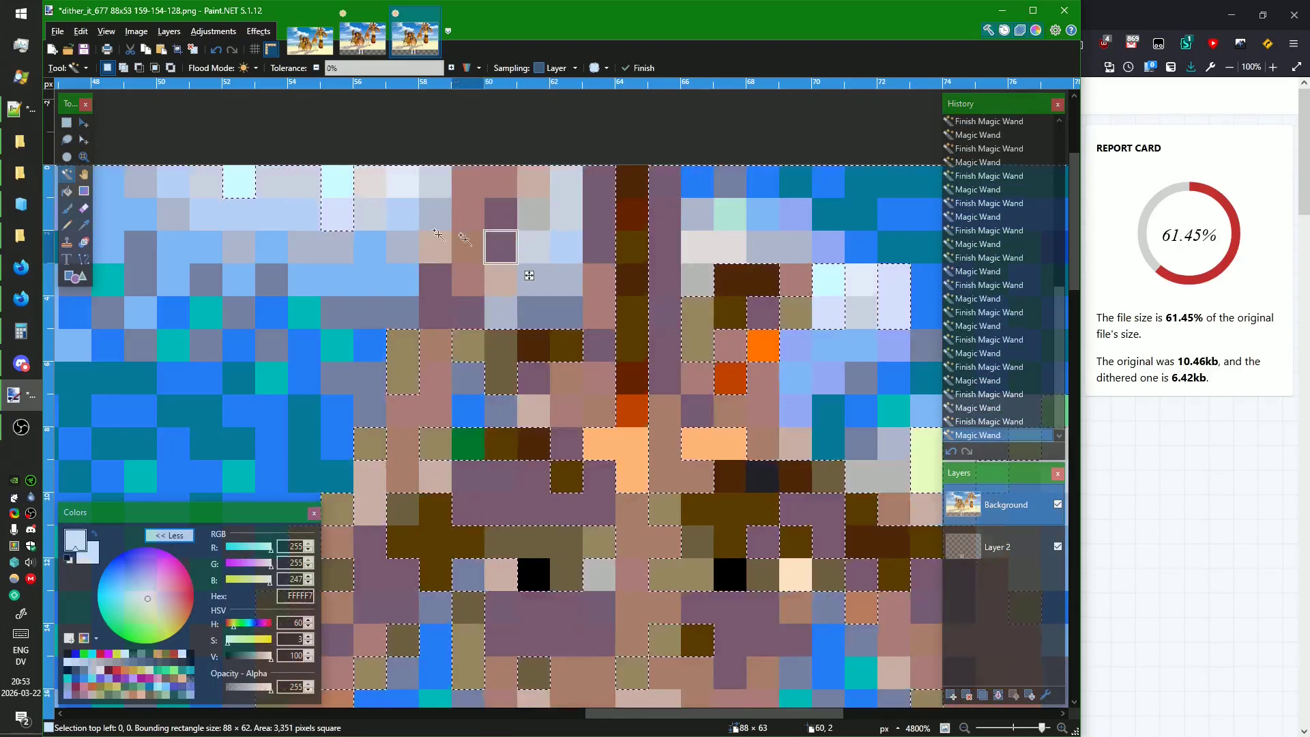
Add the pale lavender and pale cyan cloud pixels and the darkest browns between the giraffe's horns to the selection.
ctrl+click(339, 218)
ctrl+click(339, 185)
ctrl+click(633, 183)
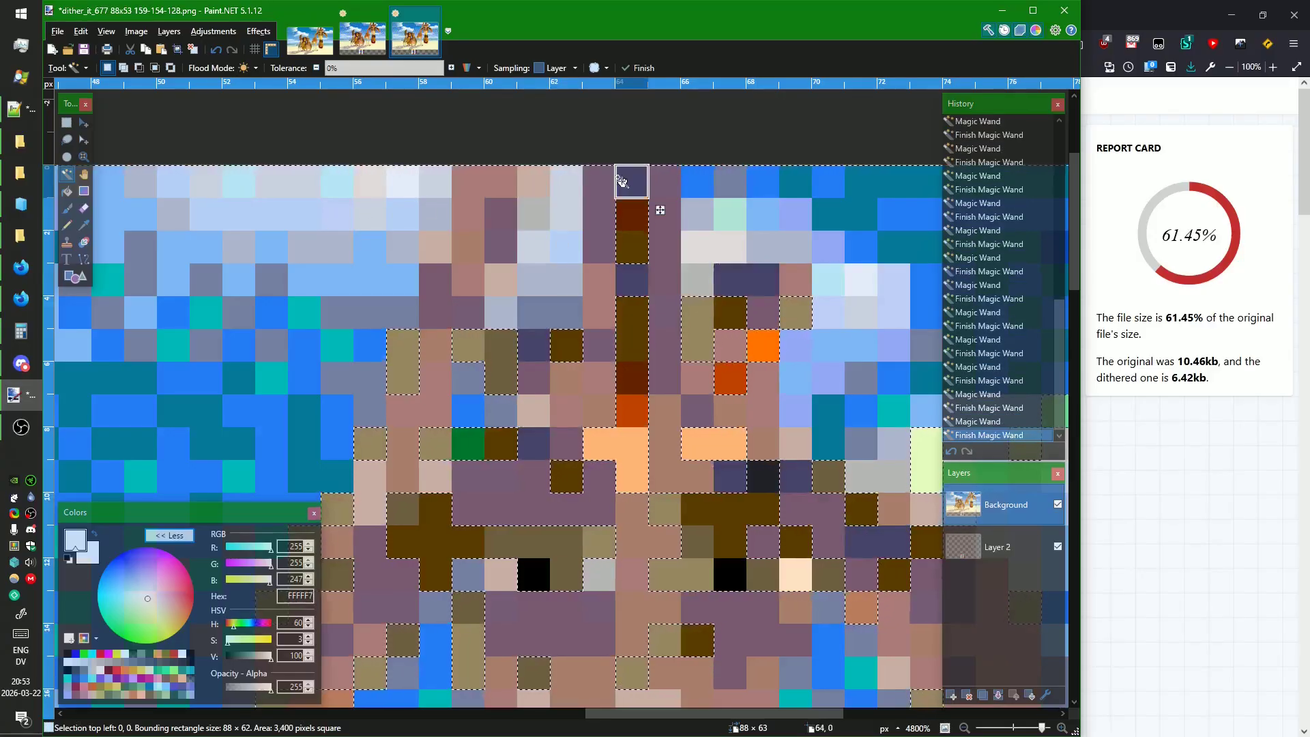
ctrl+click(637, 215)
click(632, 247)
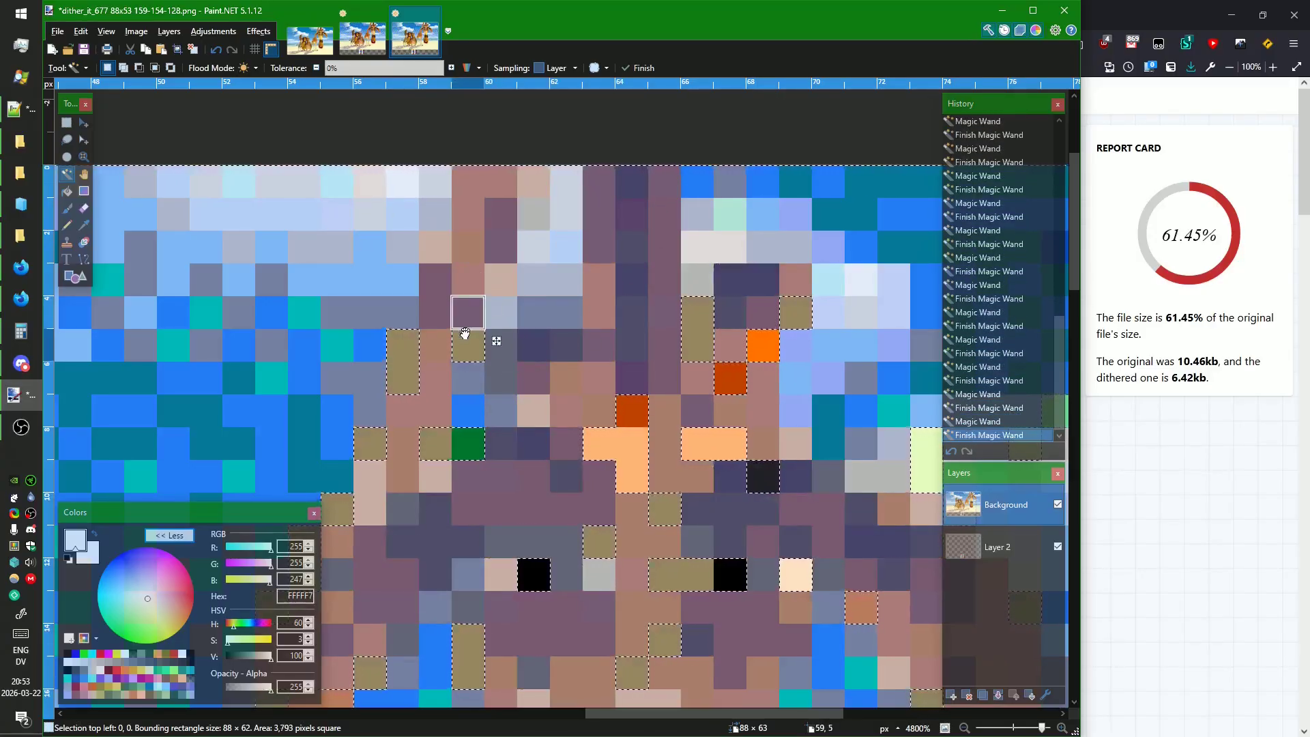
Add the green, orange-red, peach, orange, near-black, black and cream pixels on the giraffe's head to the selection.
click(468, 443)
click(632, 410)
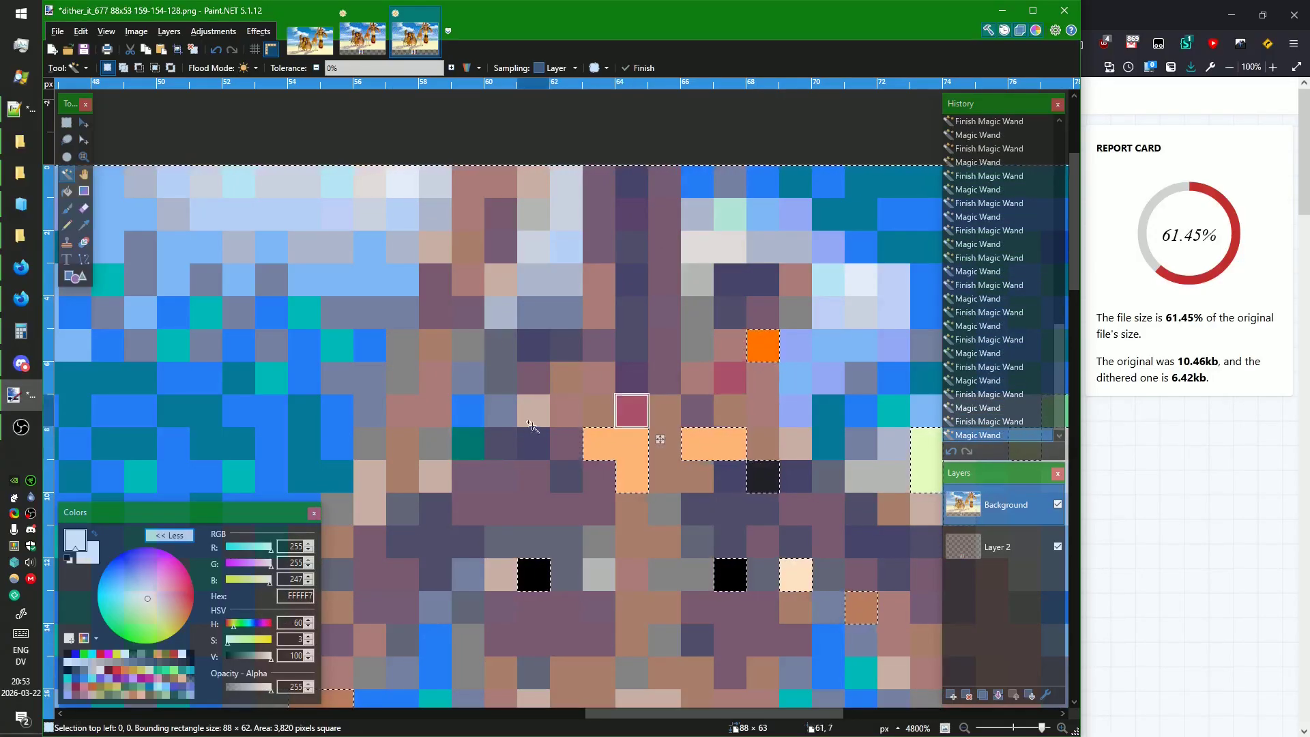
click(632, 444)
click(764, 347)
click(763, 477)
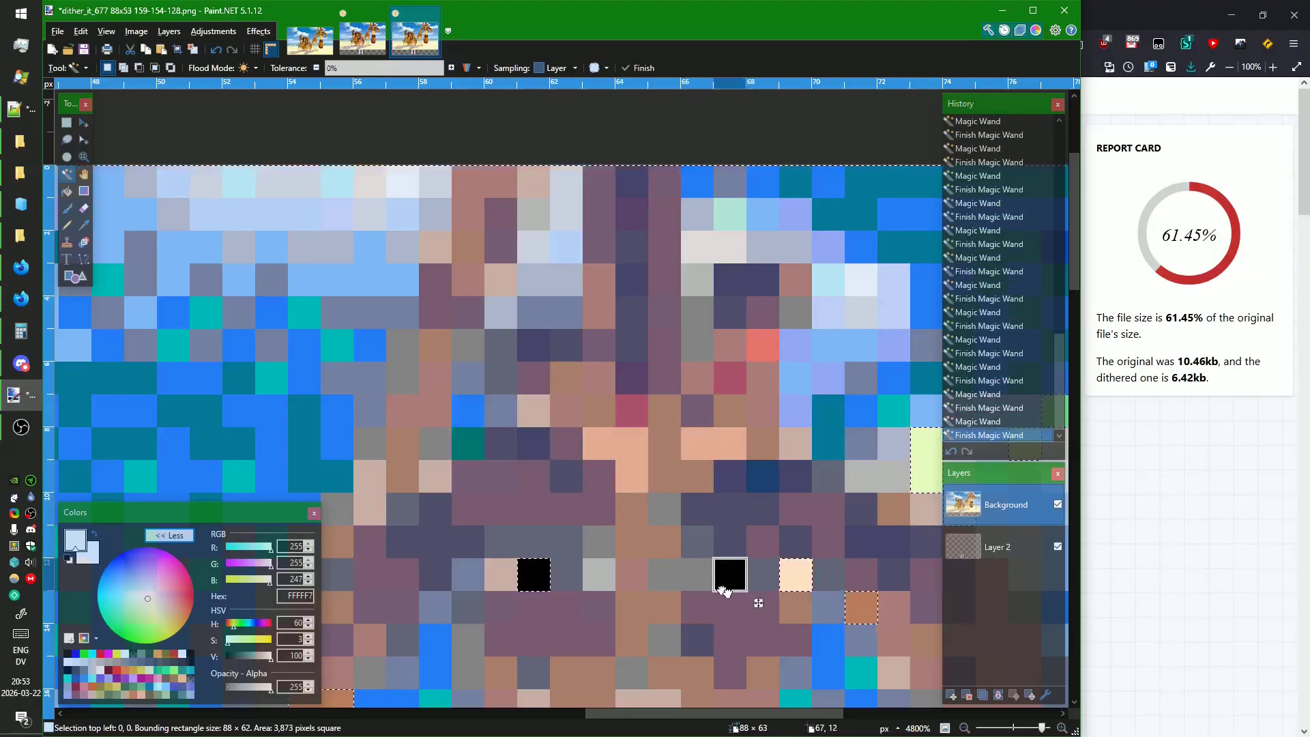
click(728, 580)
ctrl+click(805, 578)
Add the pale yellow-green and mint green pixels in the cloud beside the giraffe's head to the selection.
scroll(761, 576, right, 7)
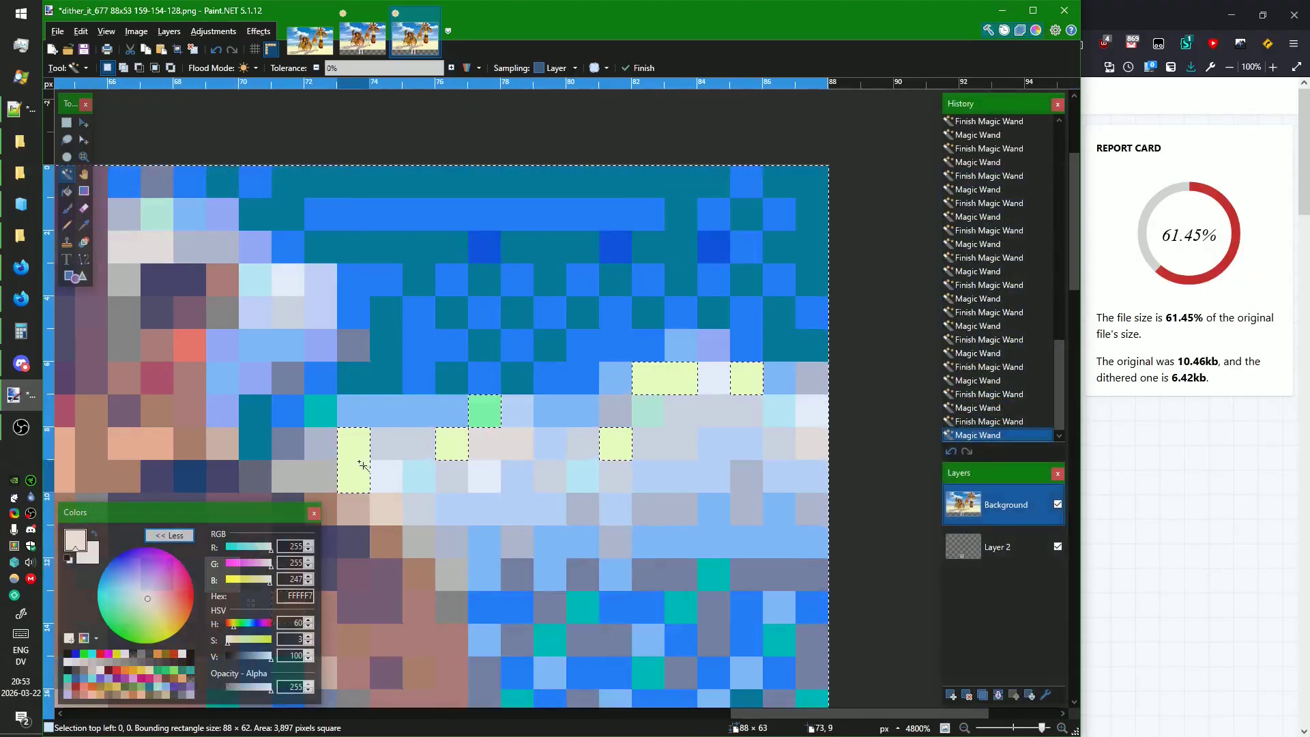
ctrl+click(361, 464)
click(484, 413)
Add the golden, bright yellow and bright green pixels around the giraffe's muzzle to the selection.
scroll(612, 389, right, 1)
scroll(613, 389, left, 3)
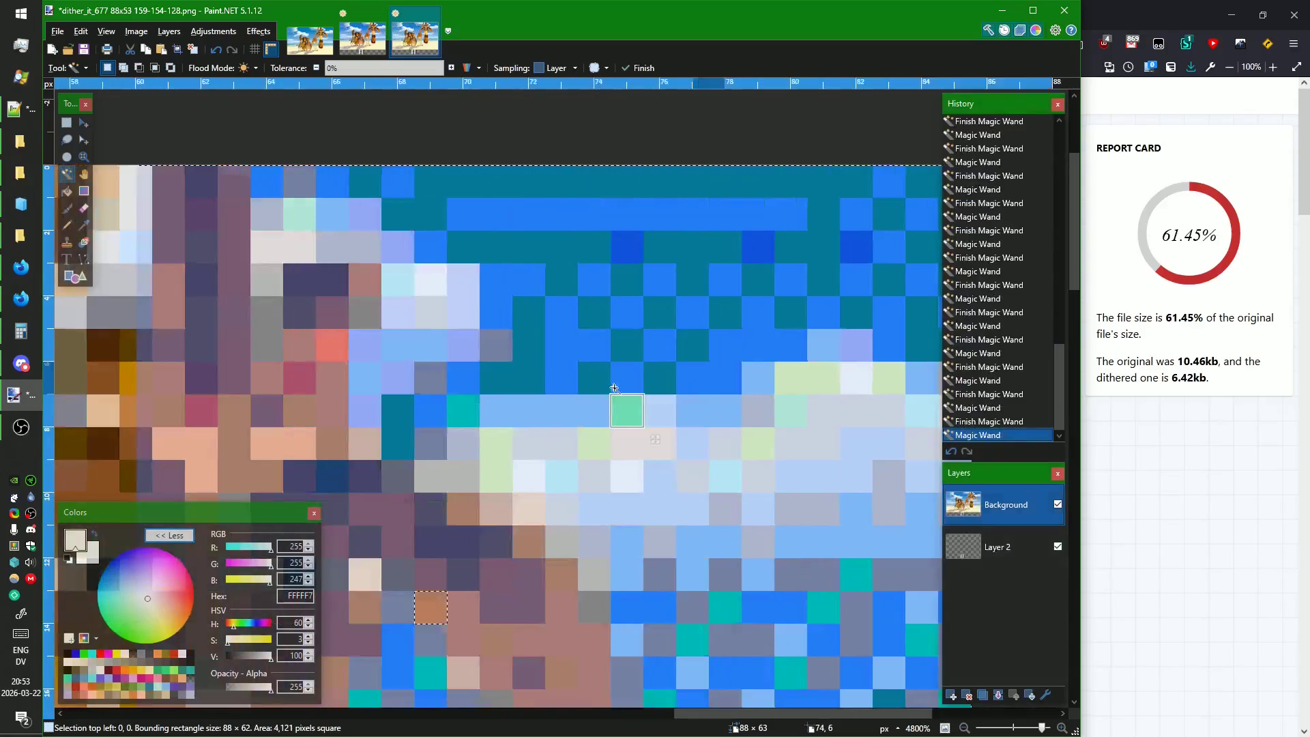
scroll(613, 389, down, 3)
scroll(706, 341, up, 1)
ctrl+click(674, 292)
ctrl+click(510, 413)
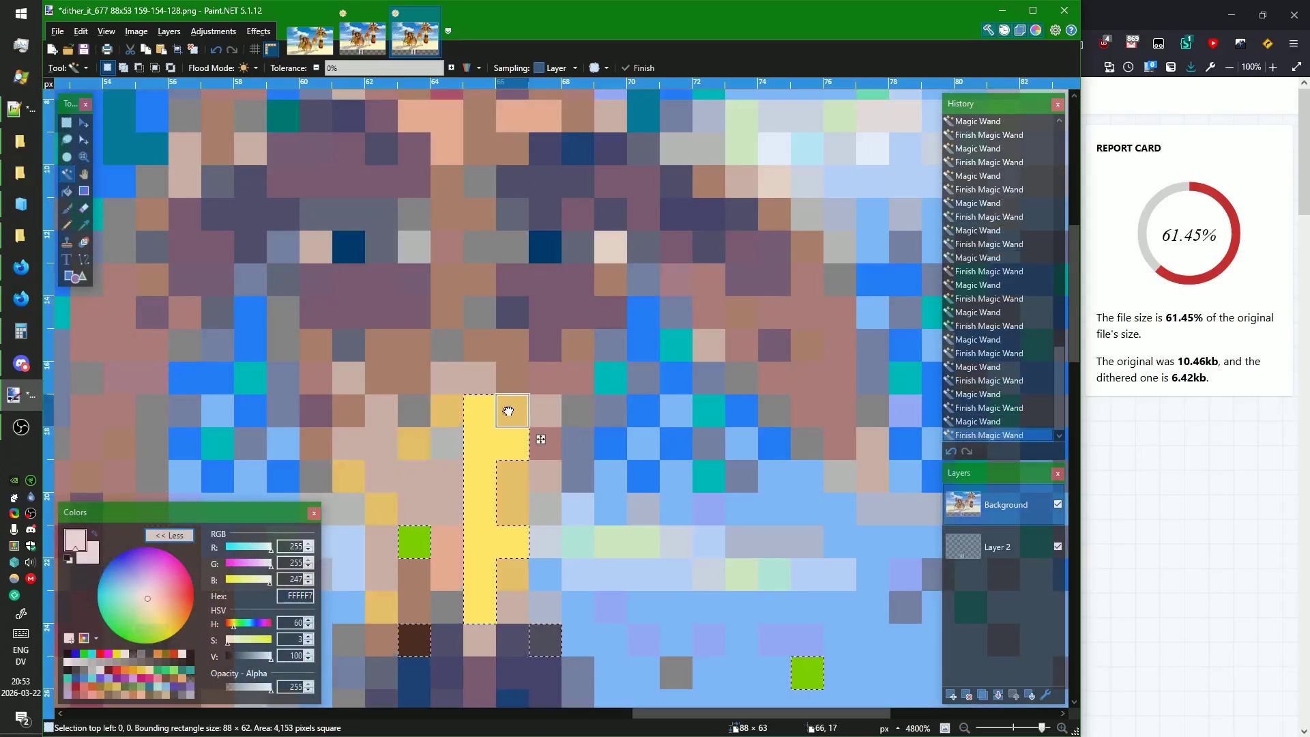
ctrl+click(483, 422)
ctrl+click(413, 546)
Add the dark tone at the top of the muzzle's tip and the pale yellow sand colours to the selection.
drag(397, 662, 559, 631)
scroll(638, 370, down, 3)
scroll(638, 371, down, 3)
scroll(615, 516, up, 5)
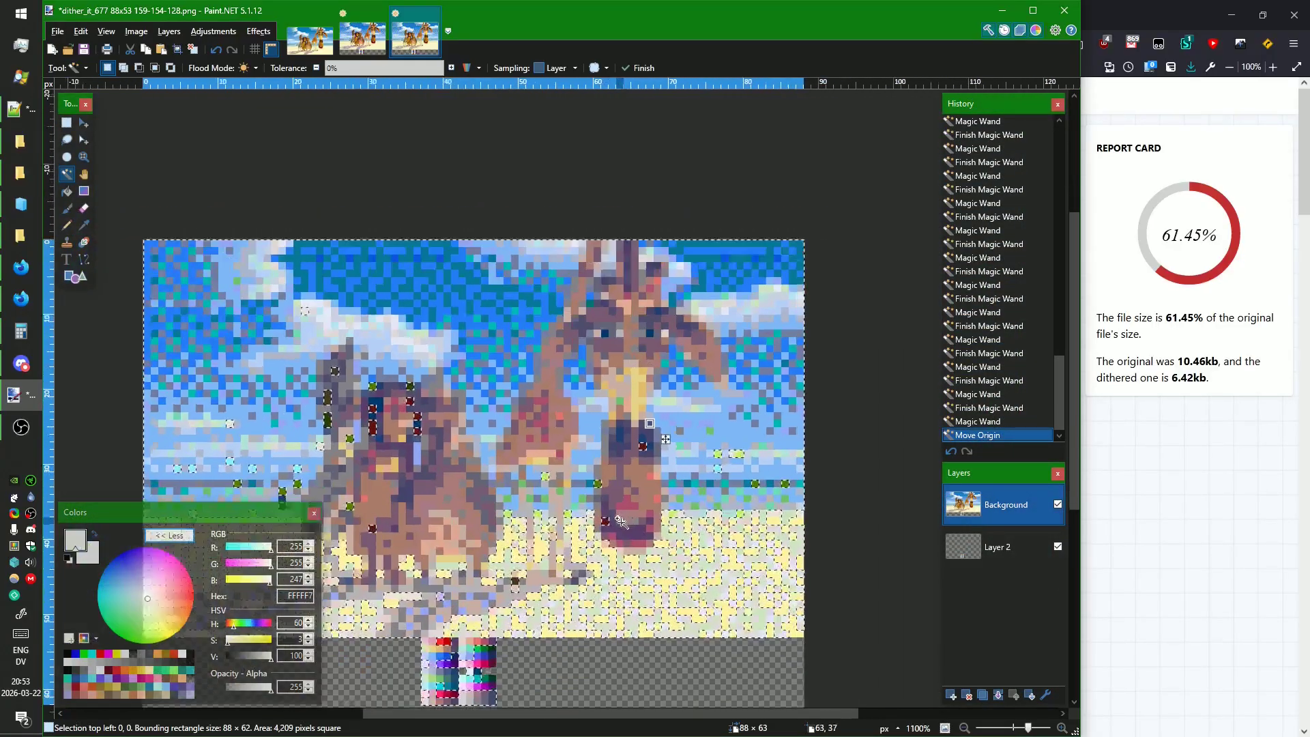
ctrl+click(584, 458)
ctrl+click(579, 518)
ctrl+click(505, 522)
drag(516, 536, 544, 542)
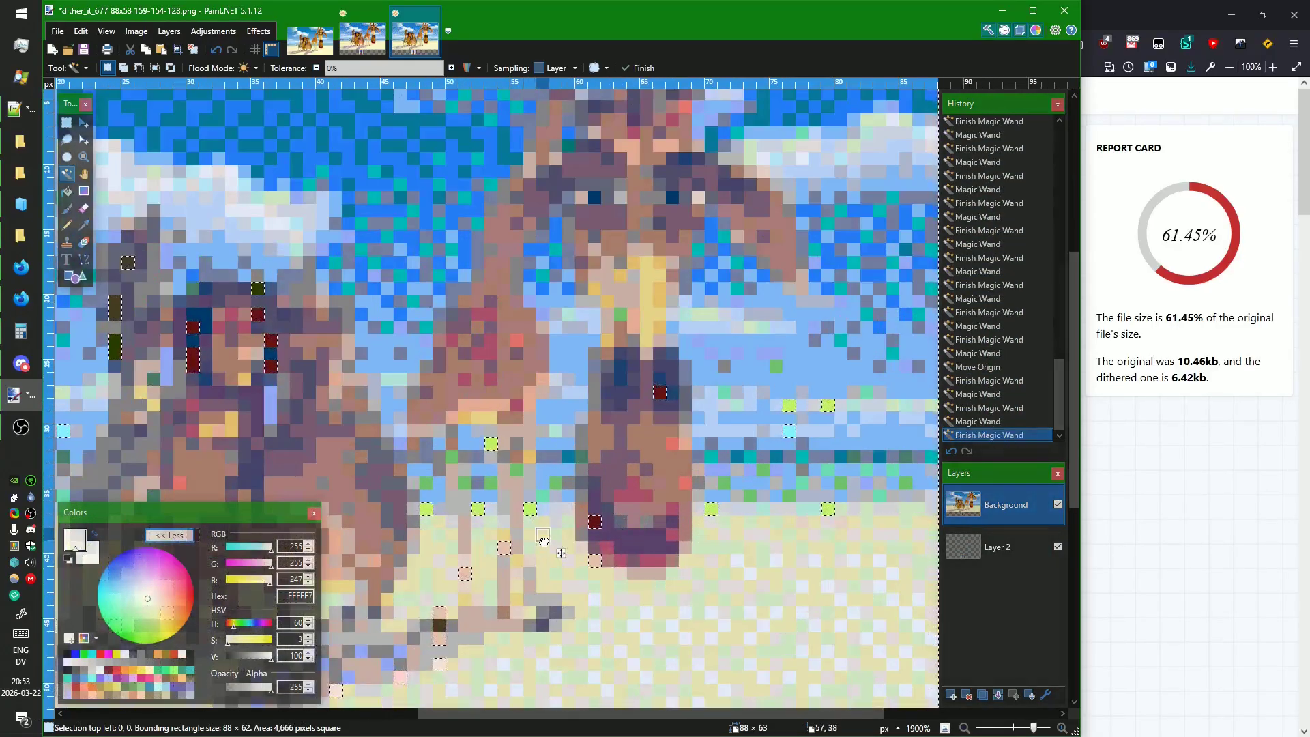
Add the lime green and pale cyan pixels near the horizon and the dark olive pixels on the animals to the selection.
ctrl+click(712, 508)
ctrl+click(781, 430)
scroll(784, 429, left, 4)
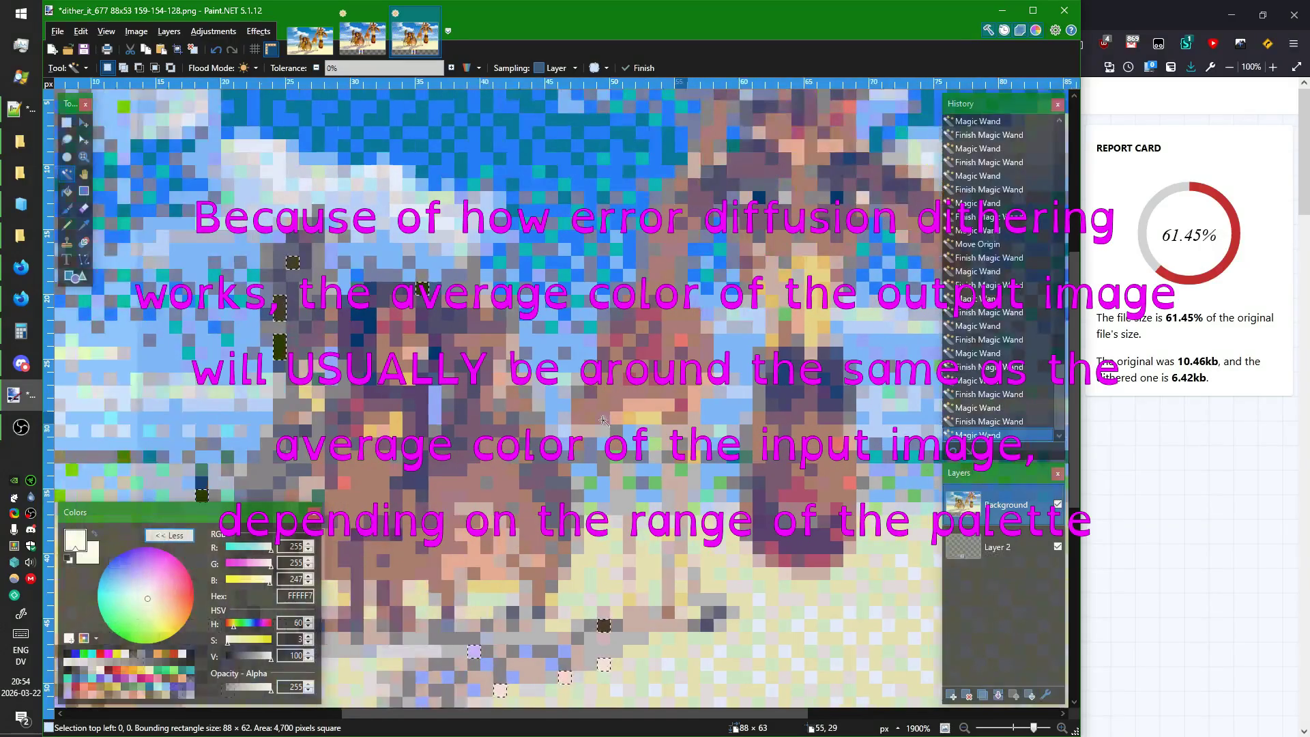
ctrl+click(668, 289)
ctrl+click(525, 303)
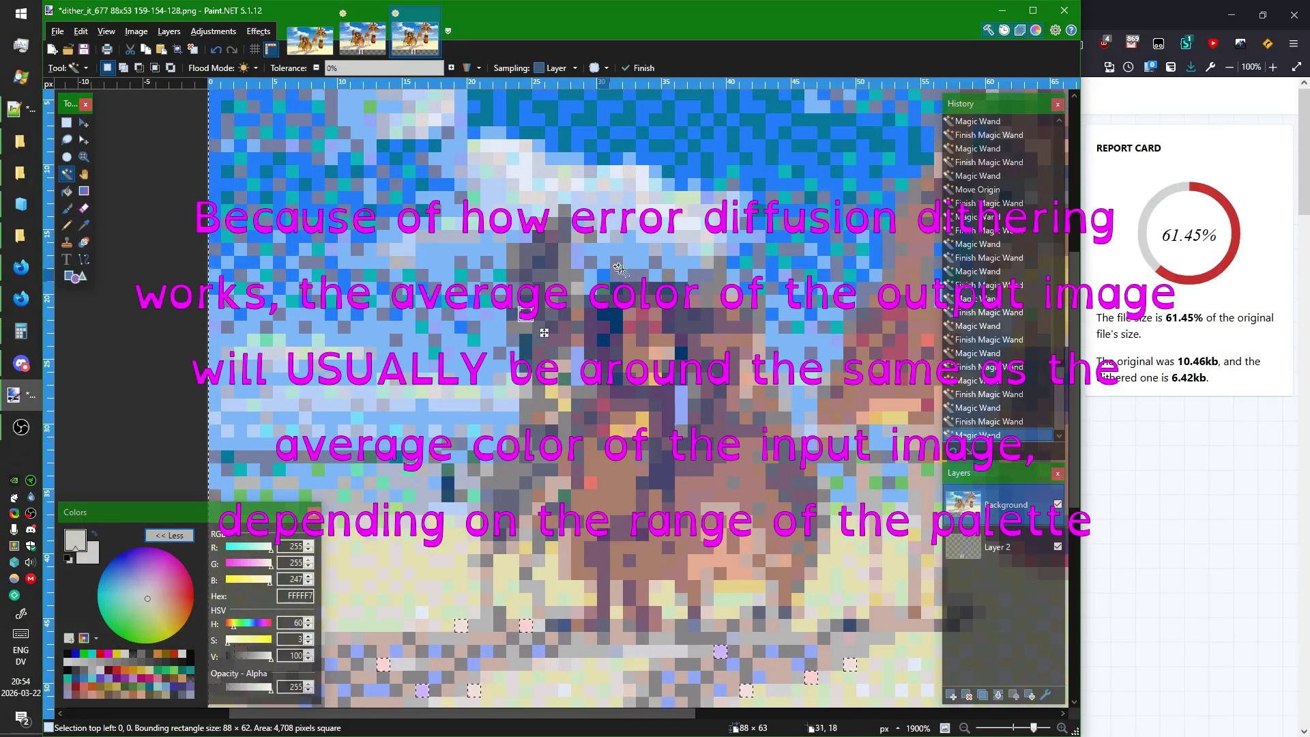
Add the remaining pinkish and lavender pixels in the sand shadows to the selection.
scroll(481, 263, down, 6)
scroll(484, 379, up, 5)
ctrl+click(511, 451)
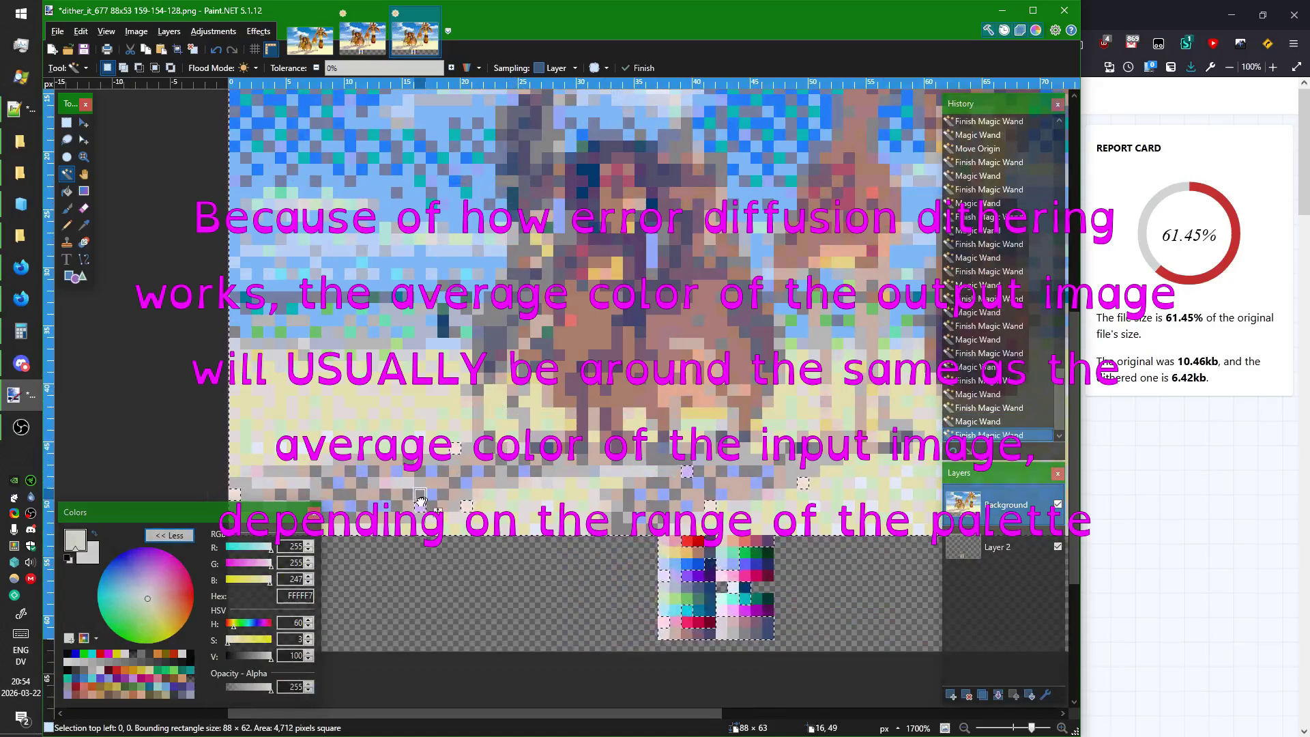
ctrl+click(468, 505)
scroll(508, 449, down, 4)
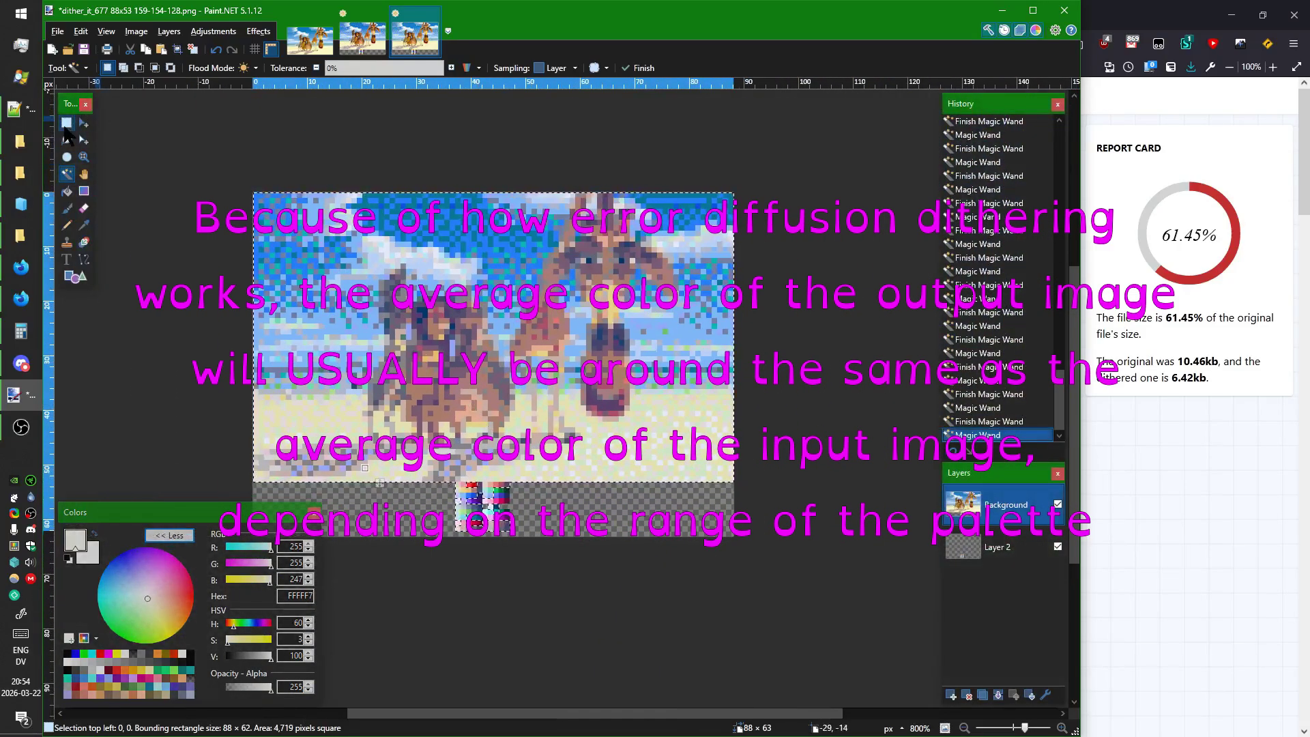
Remove the picture from the selection with Rectangle Select so only swatches in the 159-154-128 palette block stay selected.
click(66, 124)
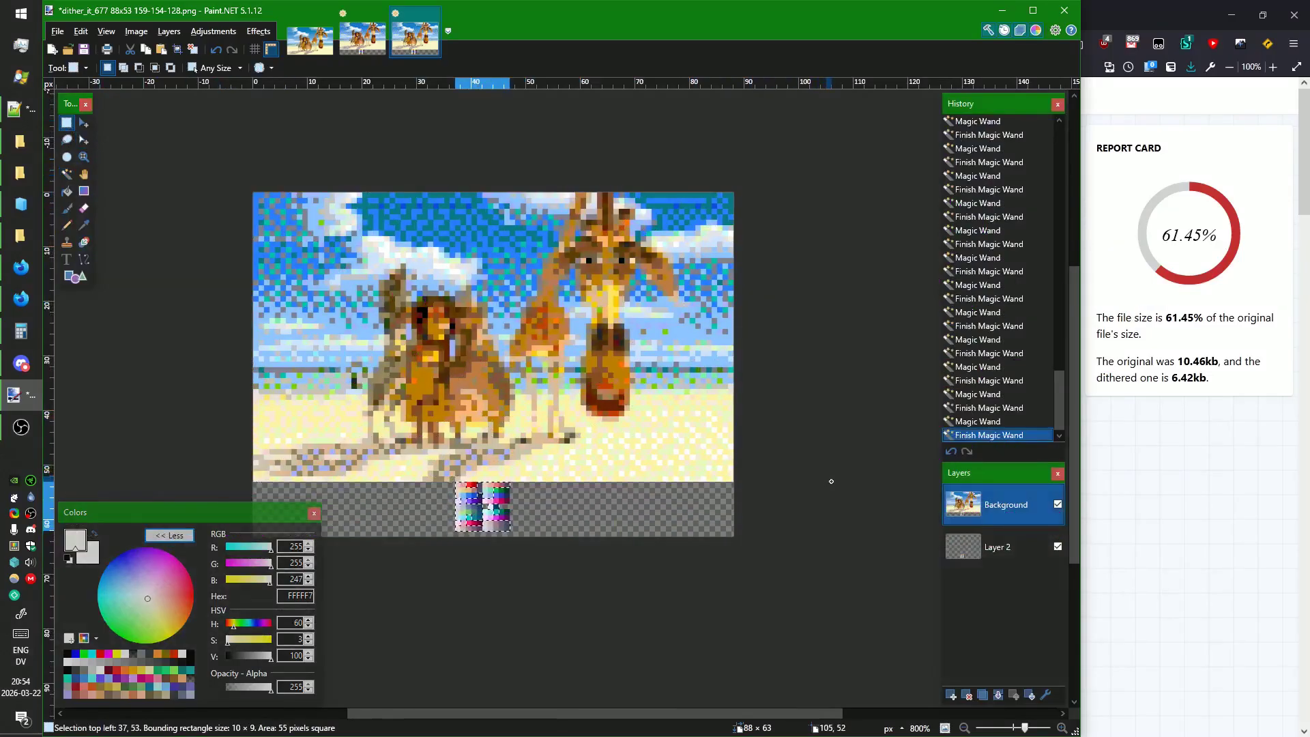
click(831, 481)
drag(472, 302, 573, 300)
In the 150-132-135 dithered image, subtract the picture area from the selection so only its palette swatches stay selected.
click(371, 31)
click(418, 52)
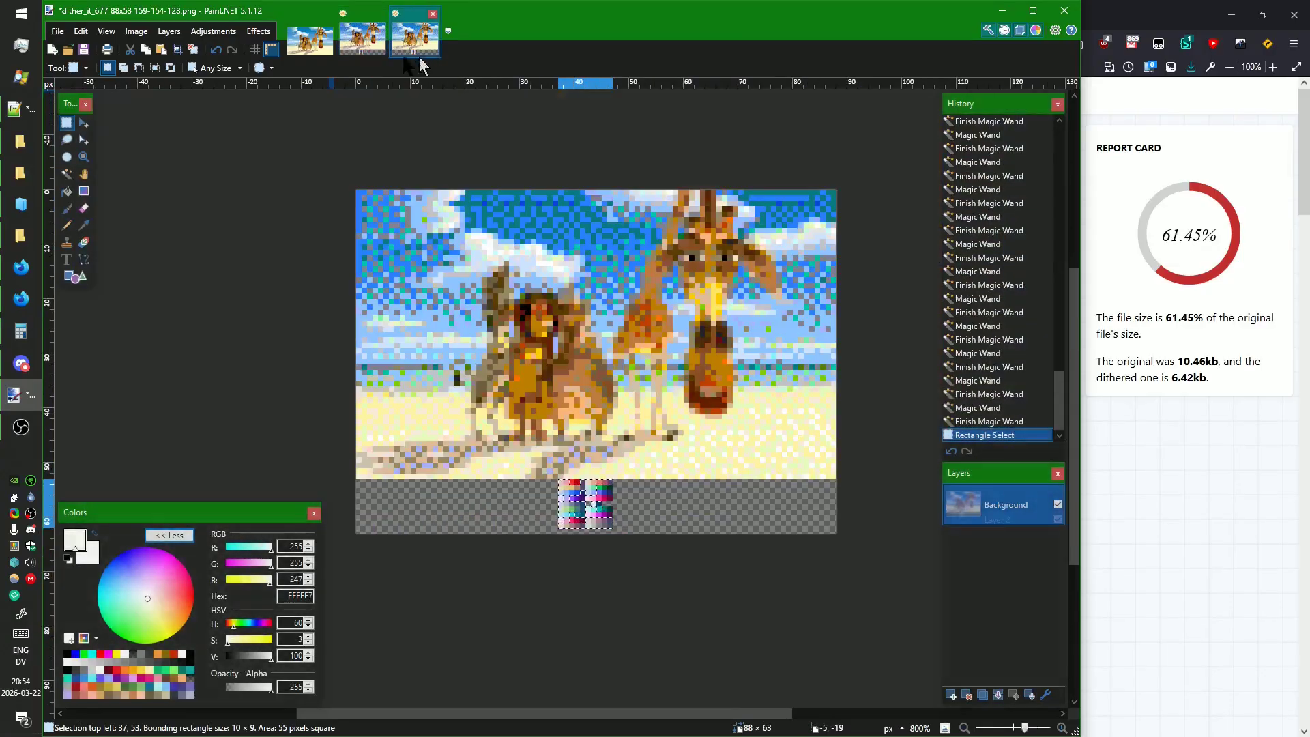
click(378, 52)
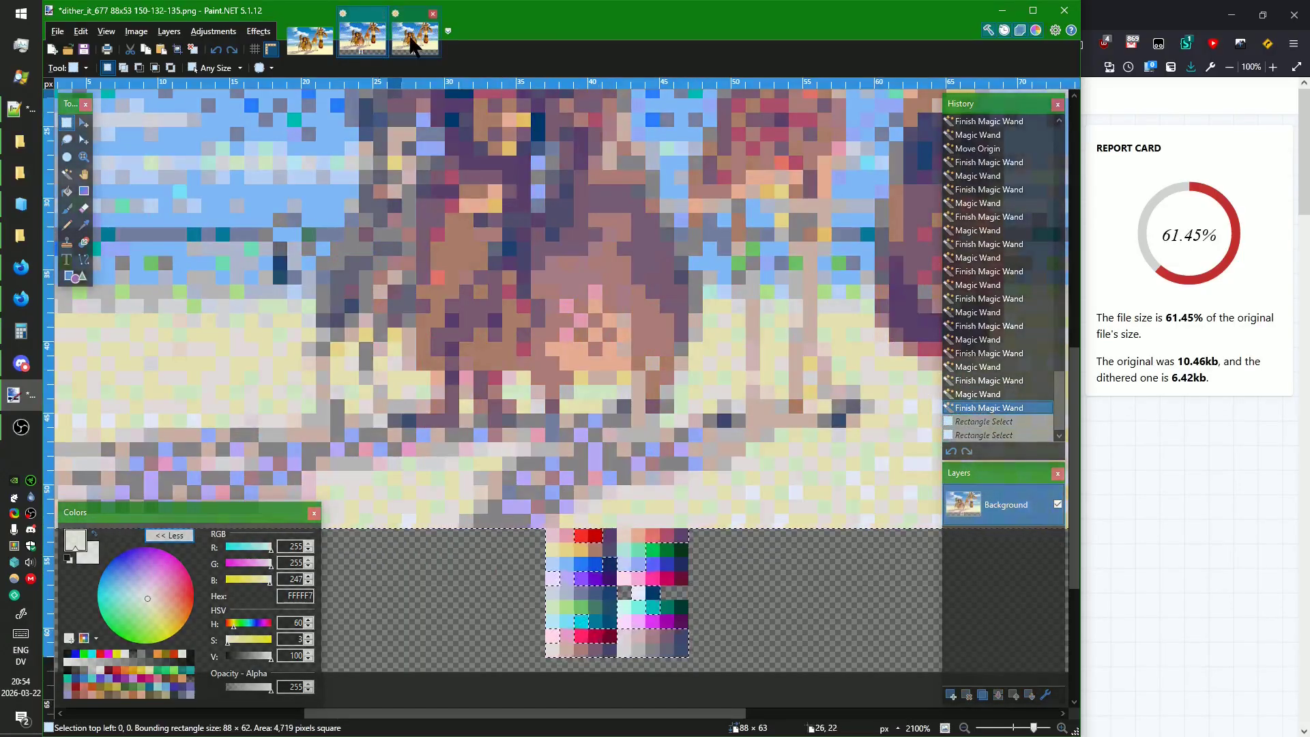
click(414, 46)
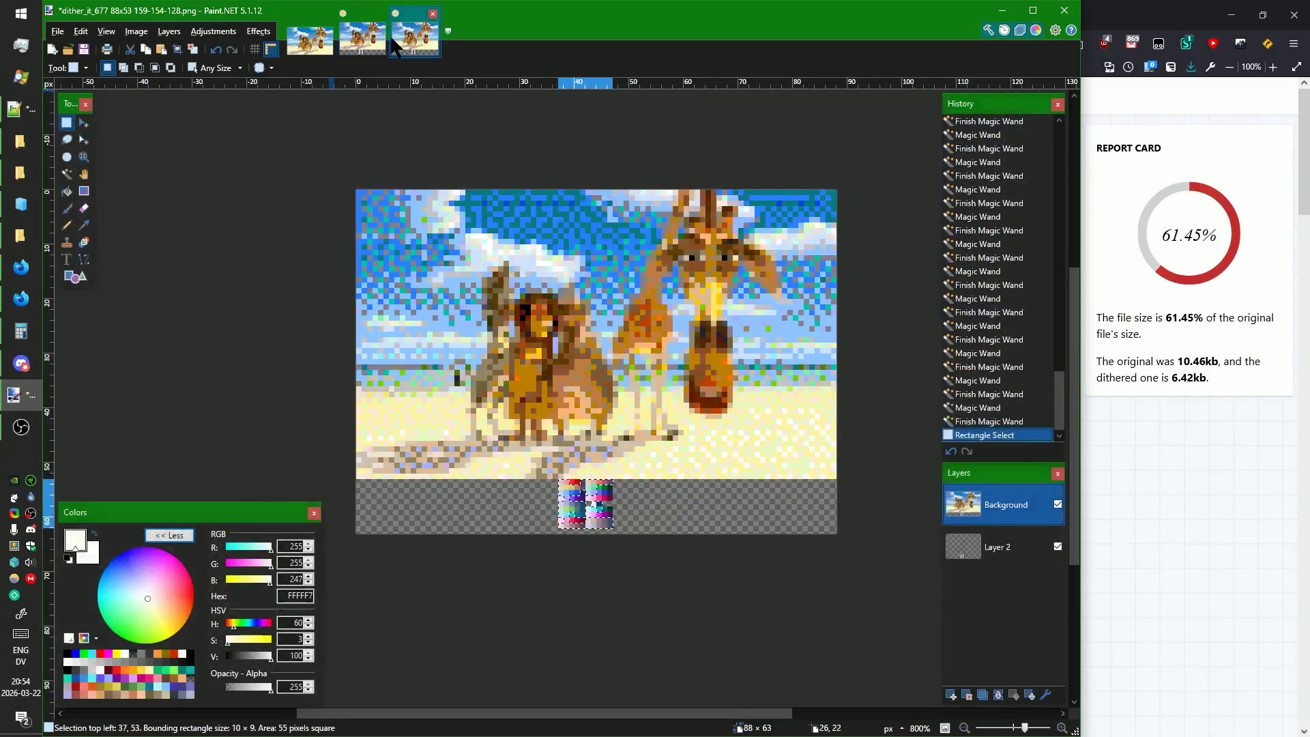
key(ctrl+shift+b)
click(363, 41)
key(ctrl+shift+b)
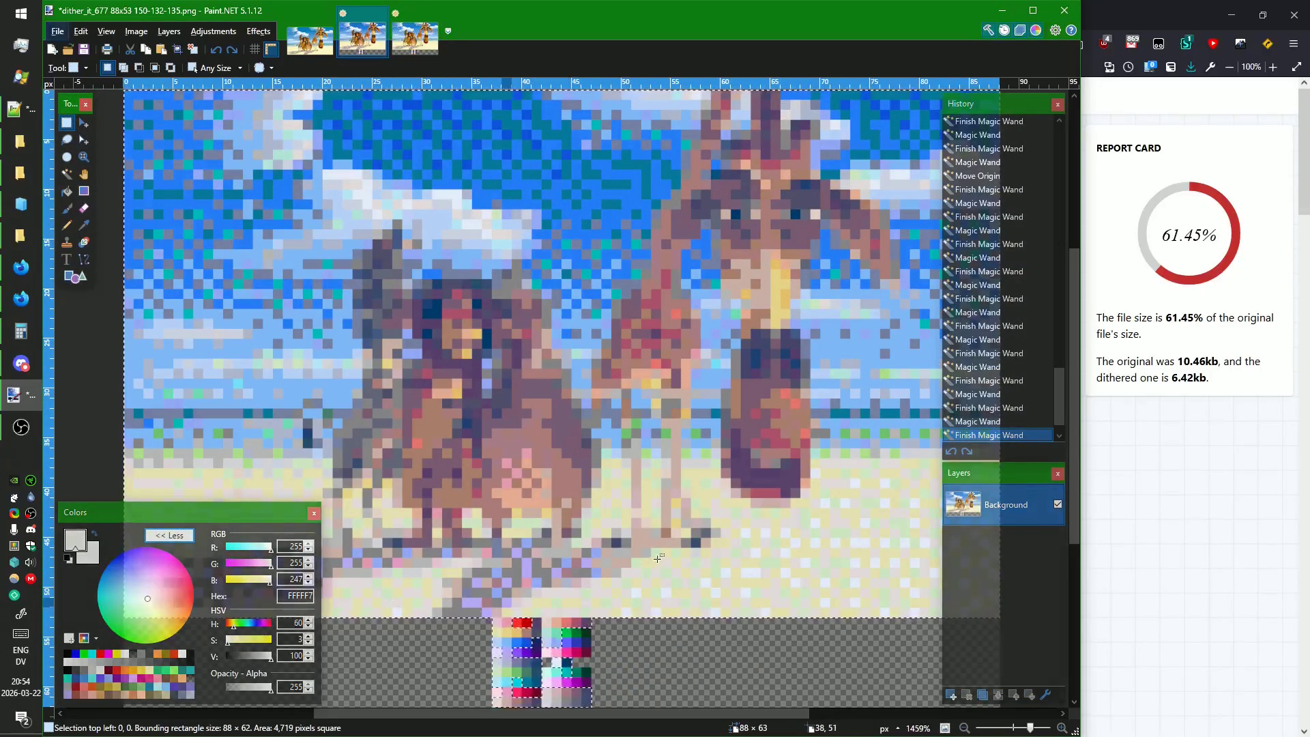
scroll(580, 585, left, 3)
drag(360, 613, 1044, 68)
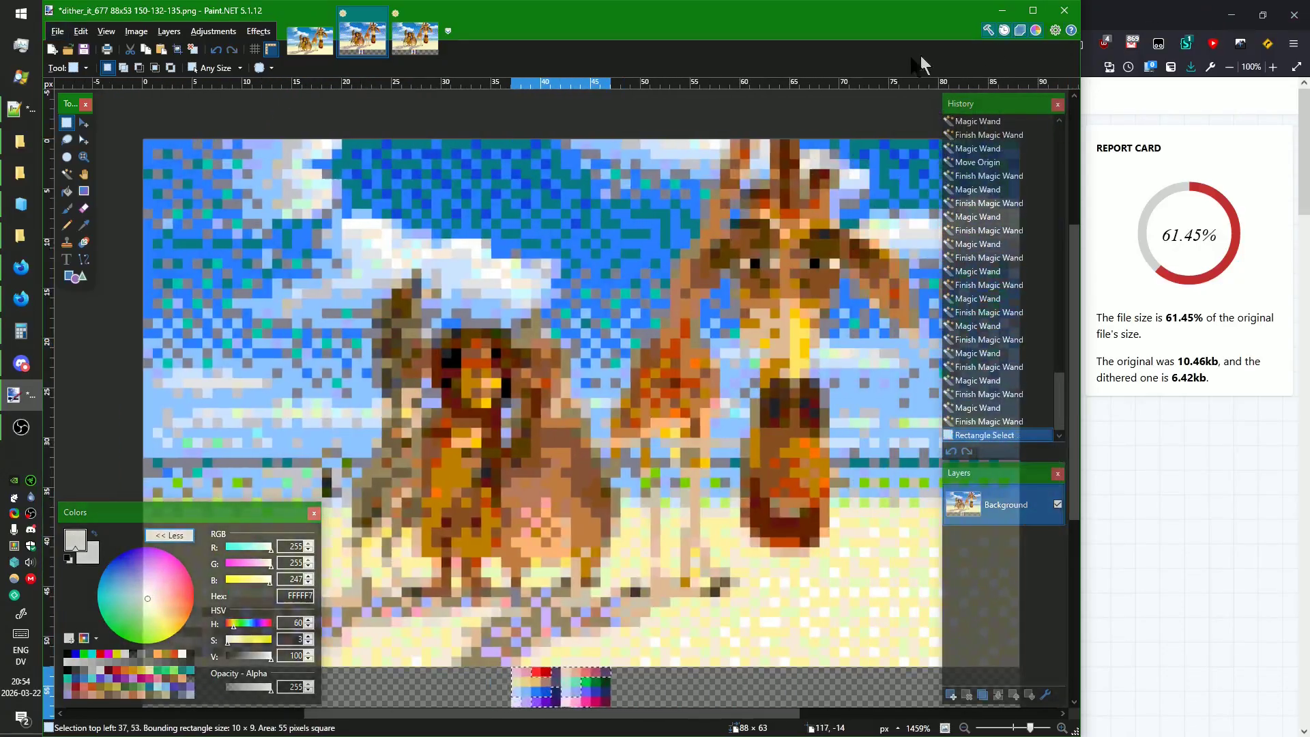
key(ctrl+shift+b)
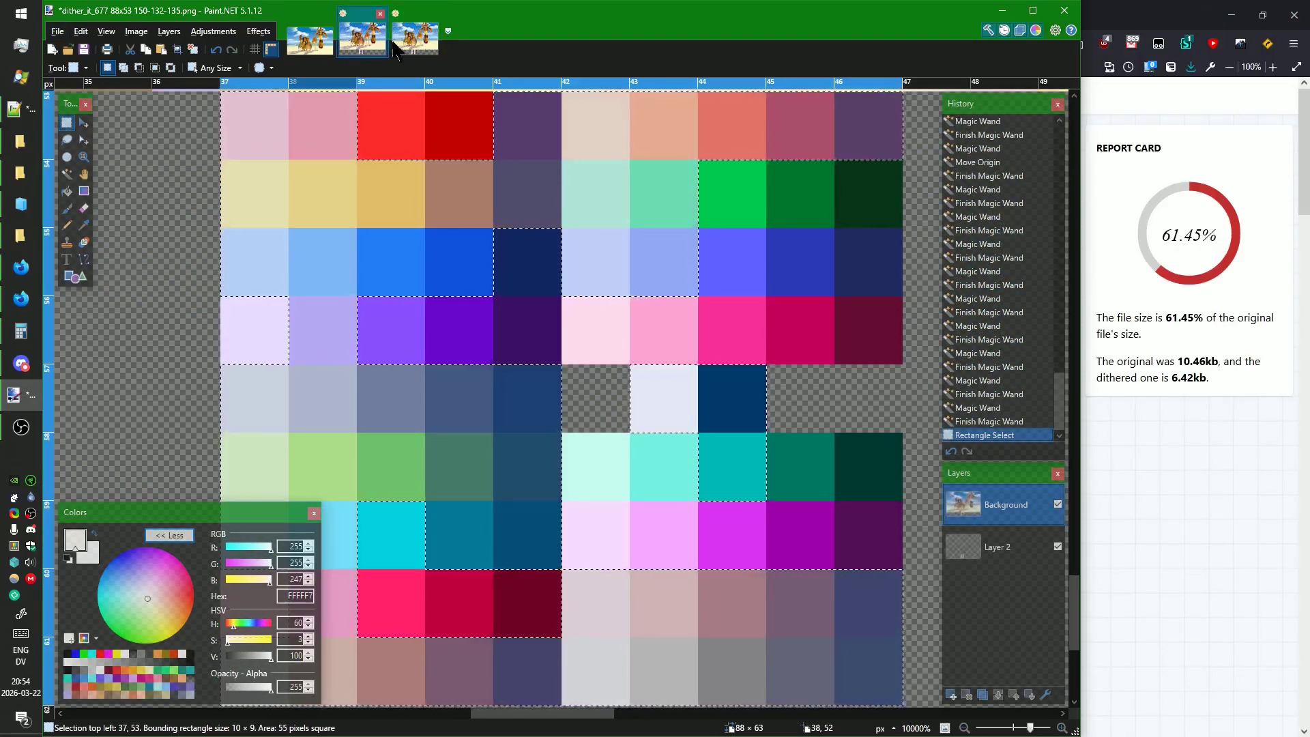
Compare the selected palette swatches of the two dithered images and sample the Levels midtone colour for the 150-132-135 image without applying the adjustment.
click(408, 43)
click(371, 38)
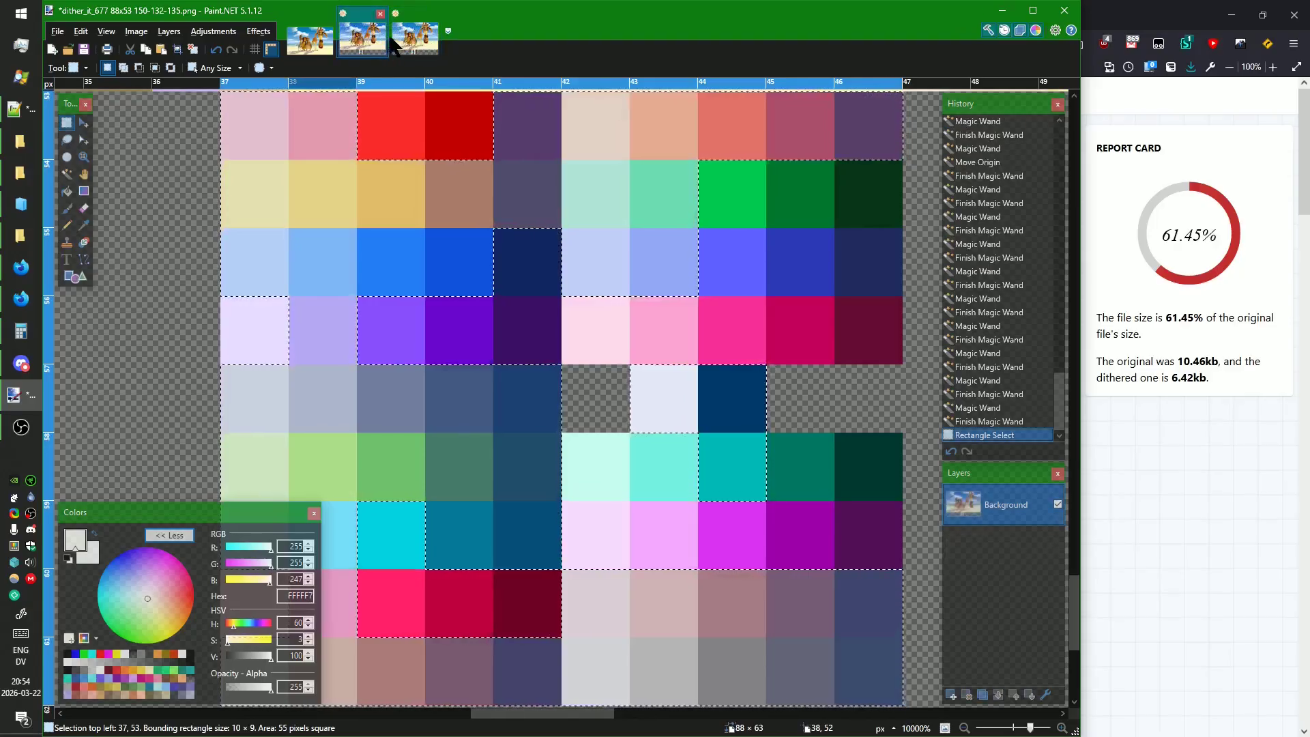
click(399, 38)
click(373, 37)
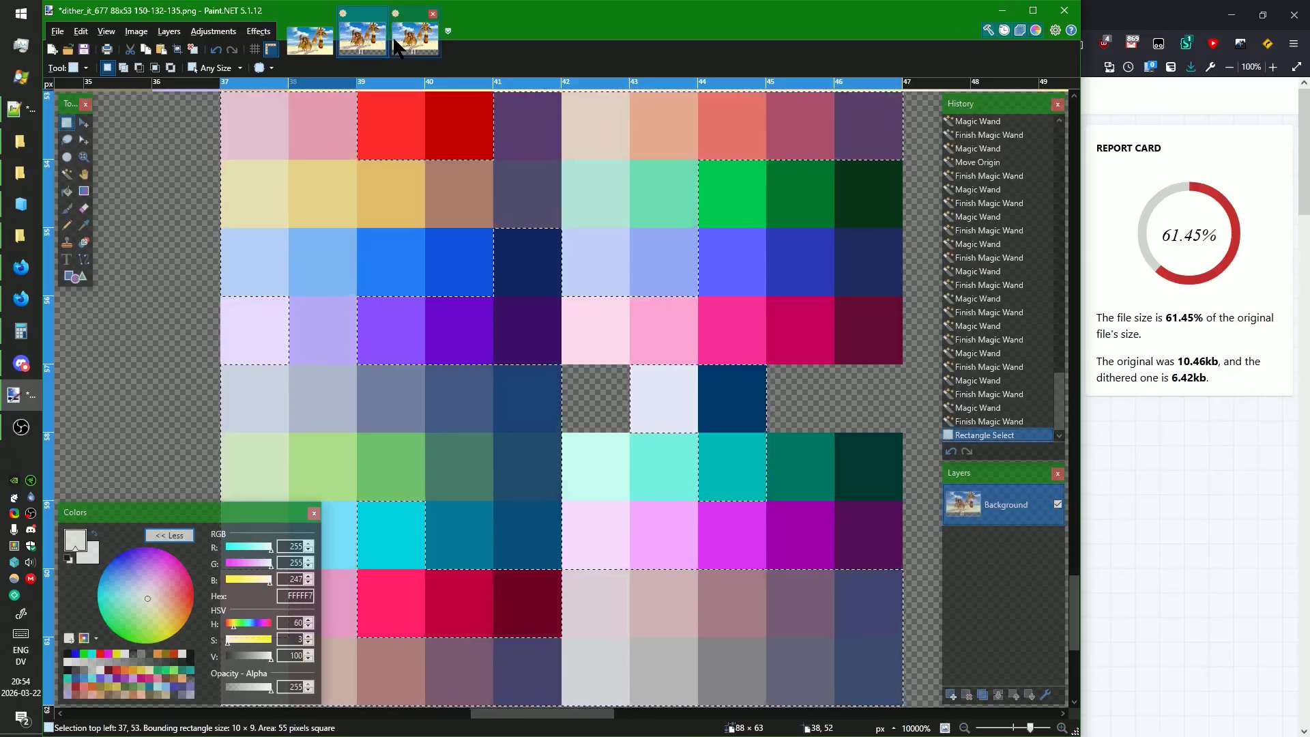
key(ctrl+l)
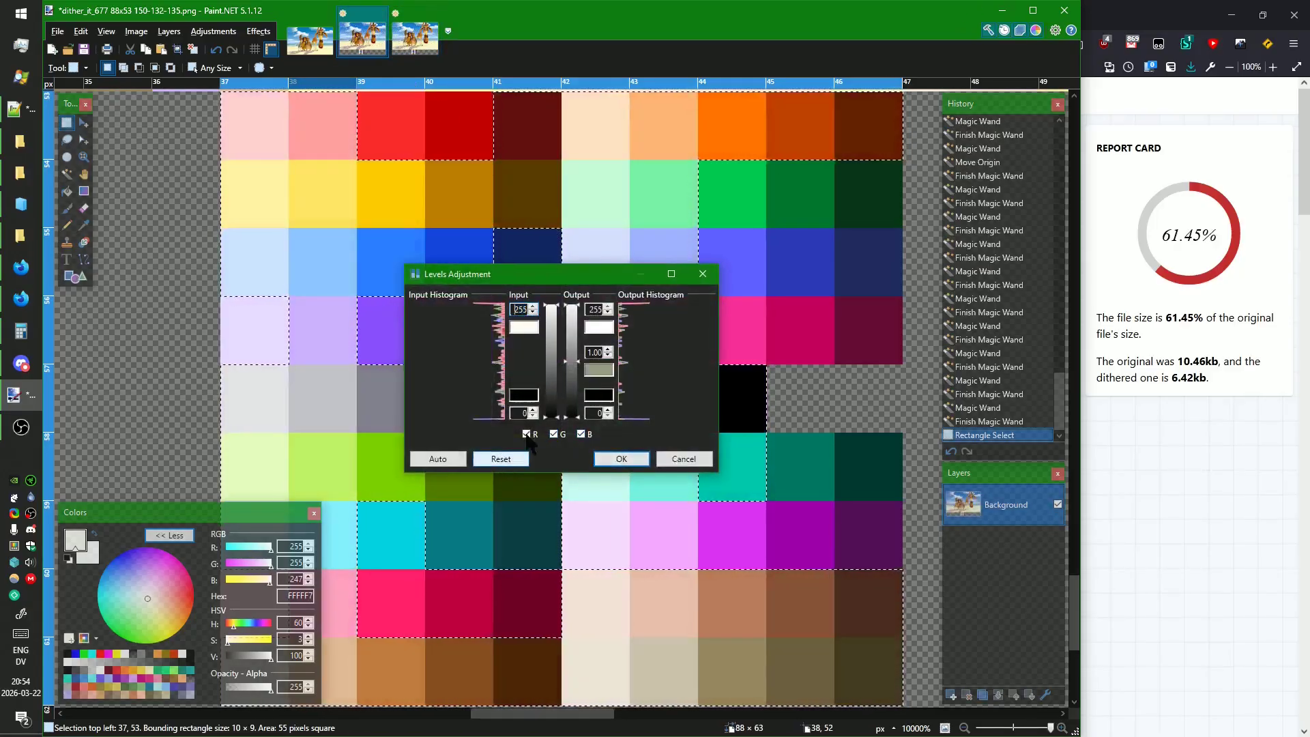
key(ctrl+Print)
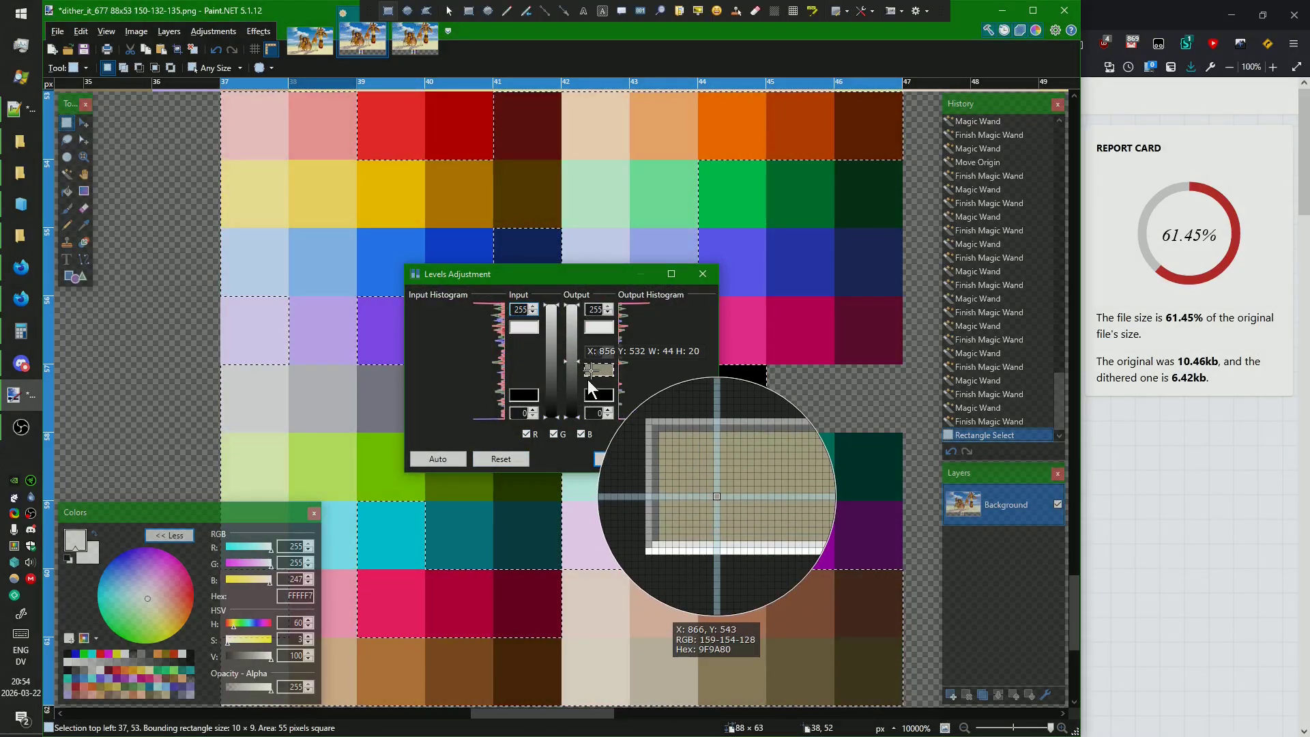
key(Escape)
click(682, 458)
Sample the Levels midtone colour of the selected swatches in the 159-154-128 image and dismiss the adjustment.
click(416, 34)
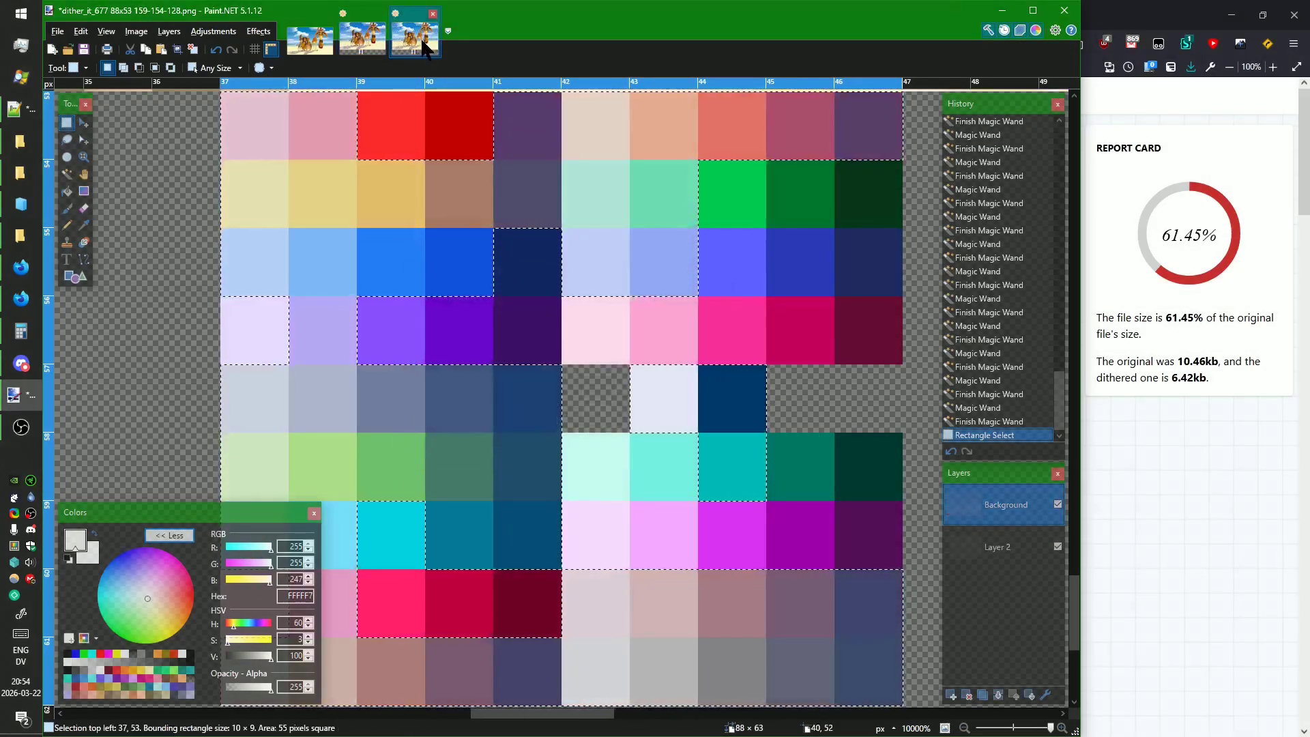
key(ctrl+l)
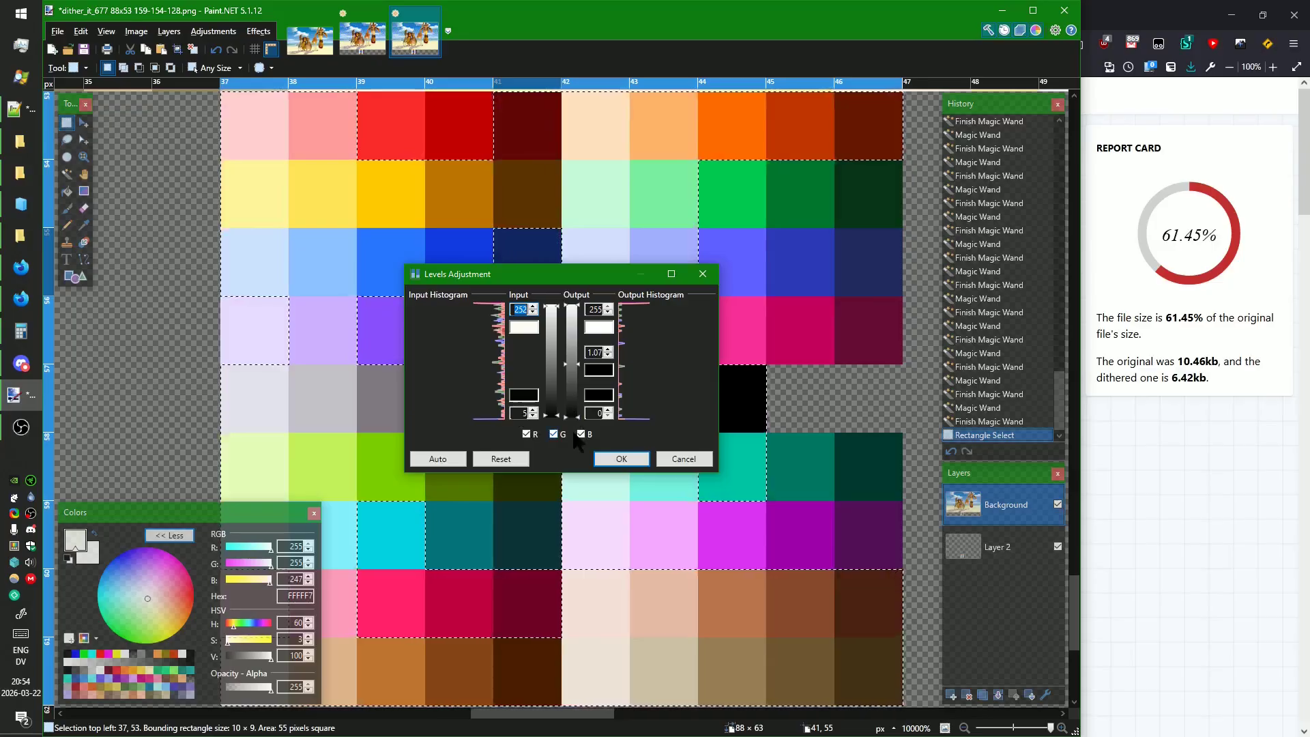
click(526, 454)
key(ctrl+Print)
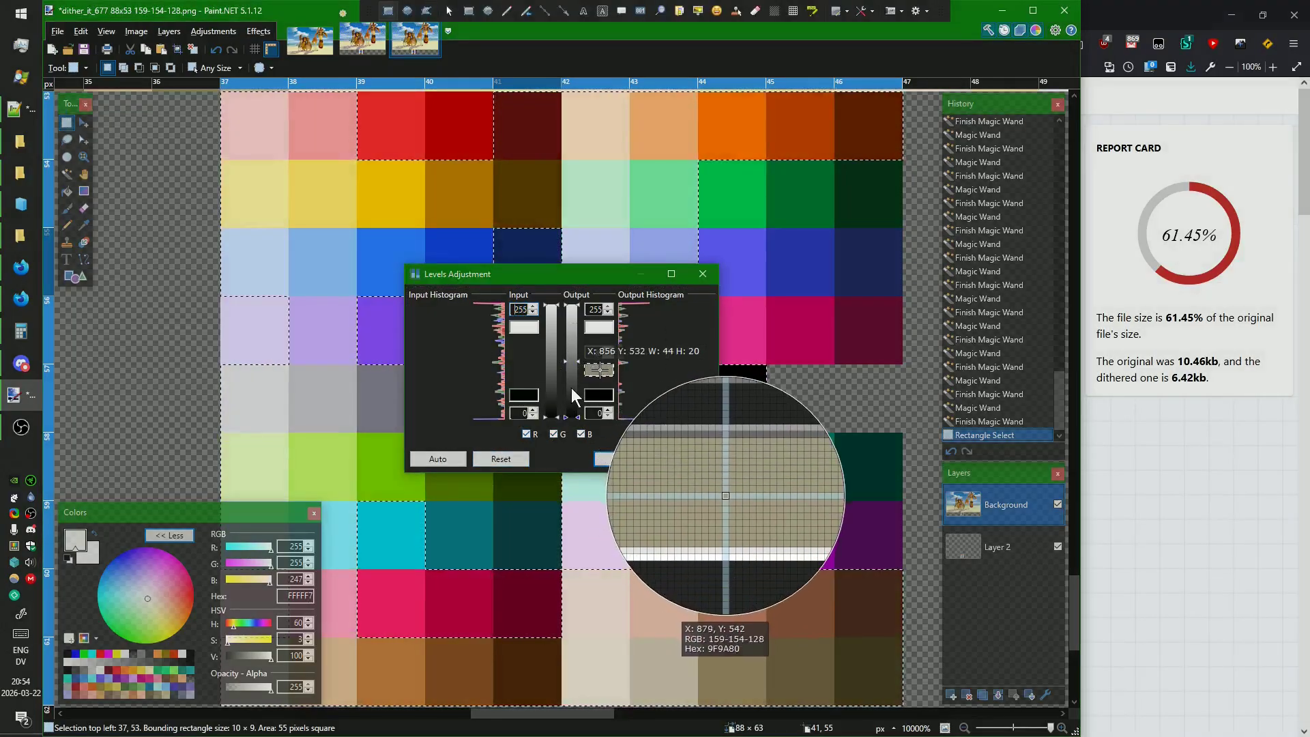
key(Escape)
key(Escape)
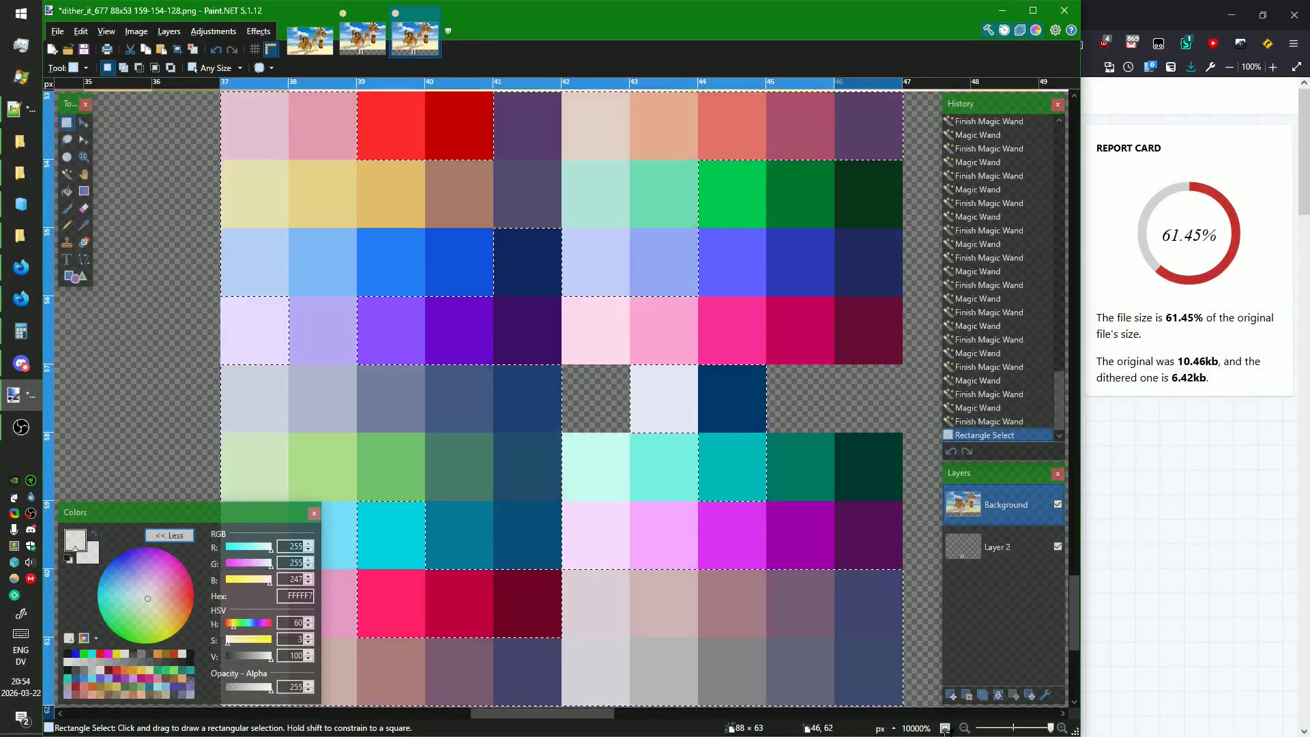
Crop the 159-154-128 image to its 88 × 53 picture area, leaving out the palette block.
click(945, 728)
scroll(514, 418, up, 5)
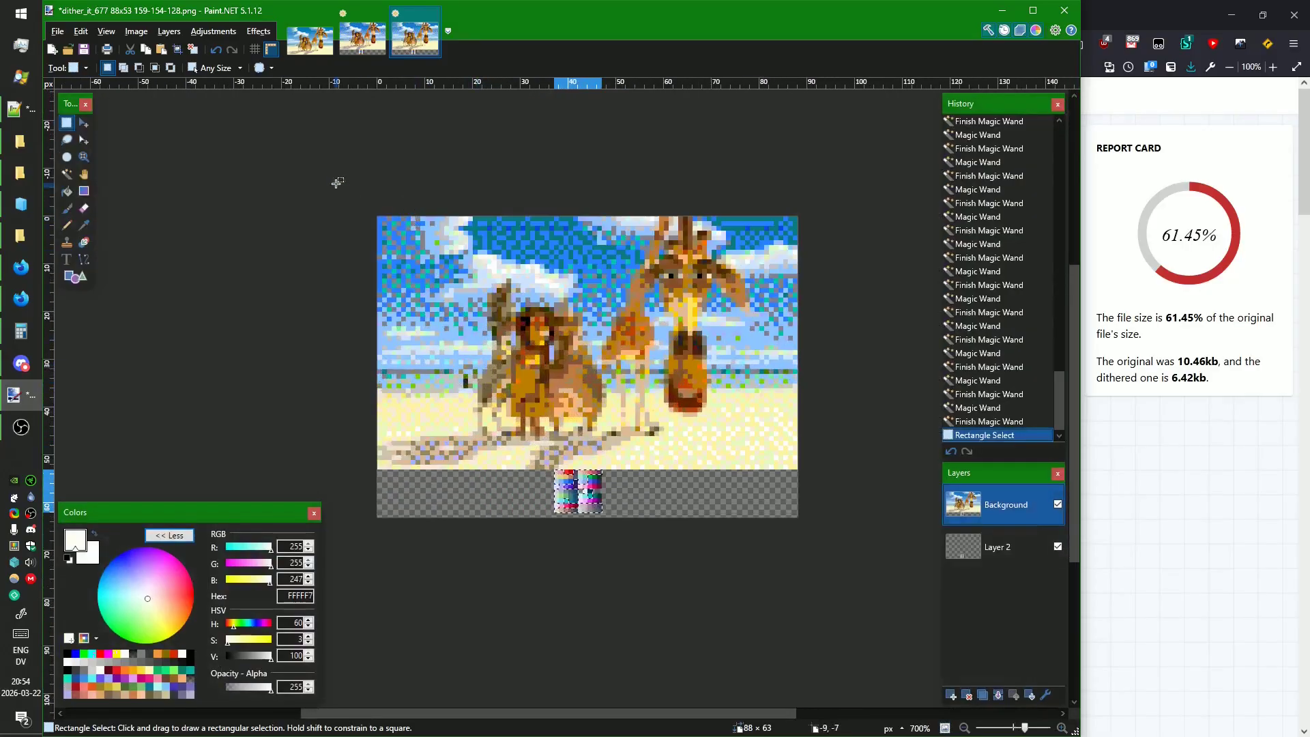
drag(1007, 448, 1054, 474)
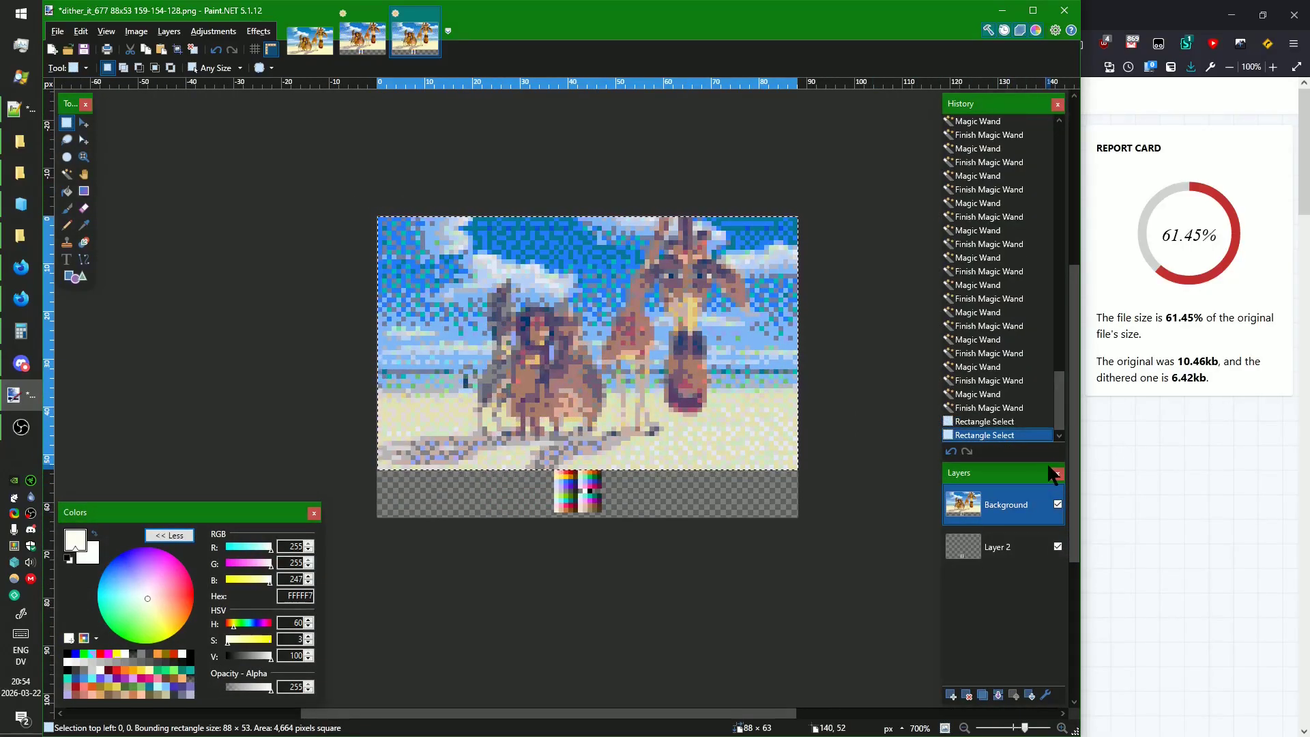
click(171, 68)
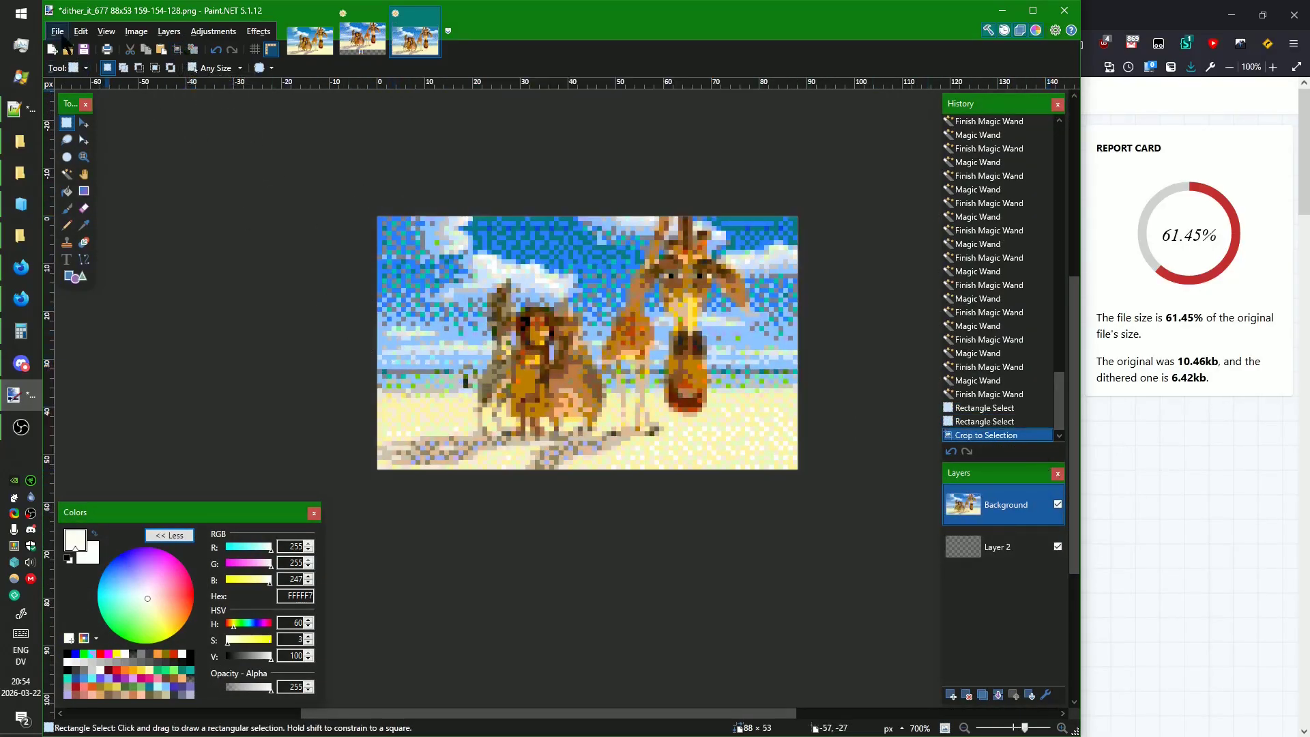
click(60, 34)
click(105, 131)
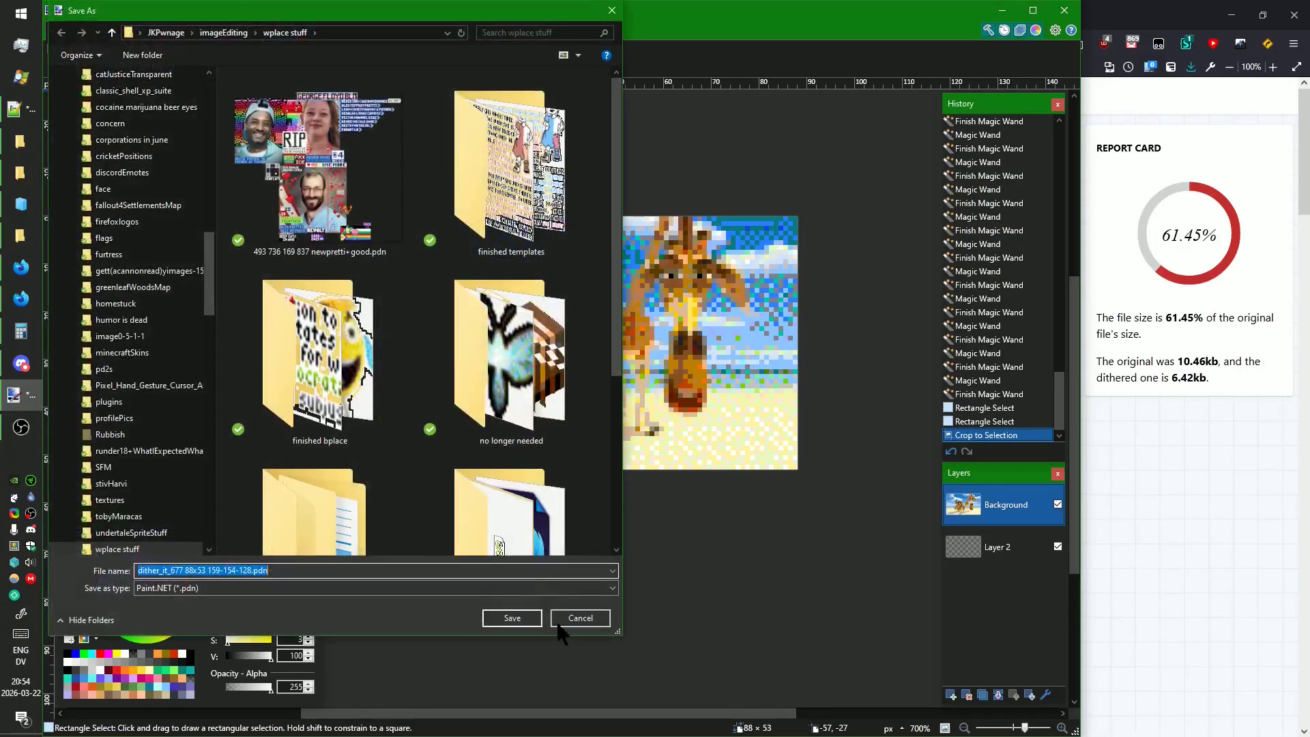
click(559, 620)
key(ctrl+a)
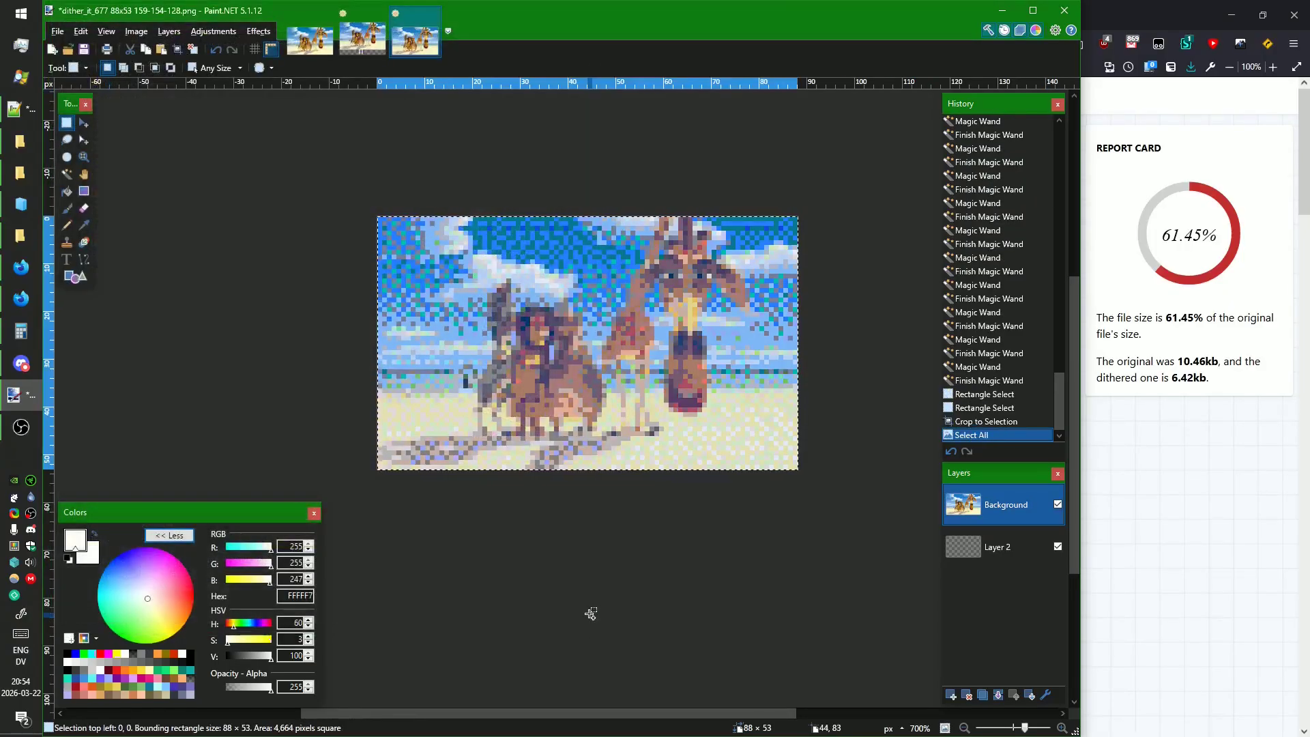
click(60, 34)
click(105, 131)
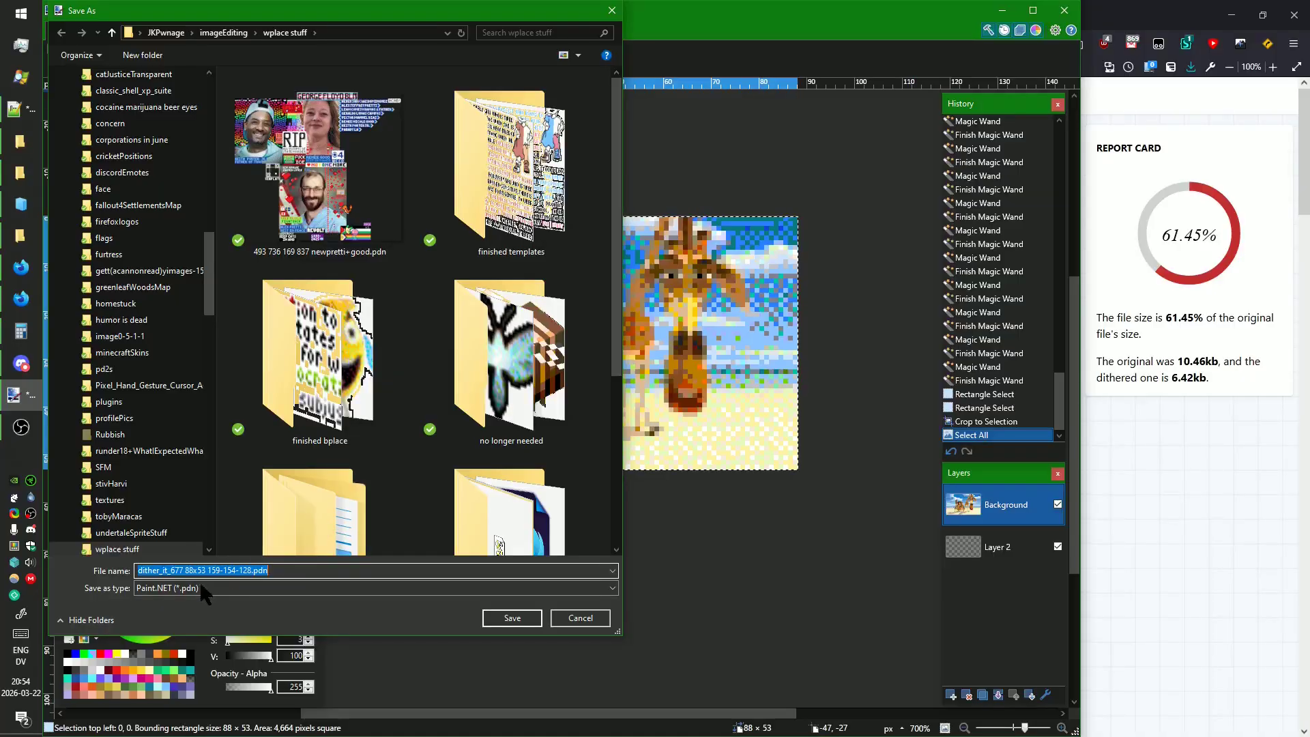
click(604, 624)
Delete Layer 2 from the cropped 159-154-128 image.
click(996, 548)
click(967, 694)
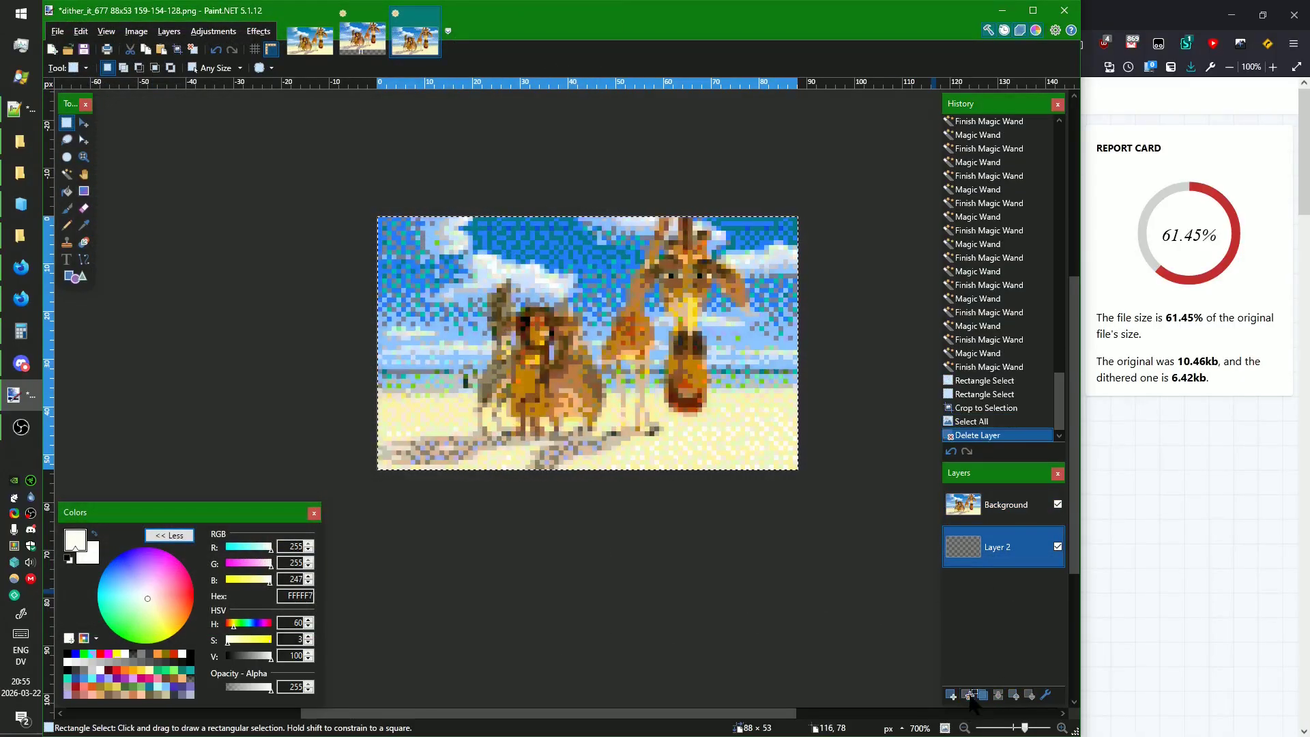
click(57, 32)
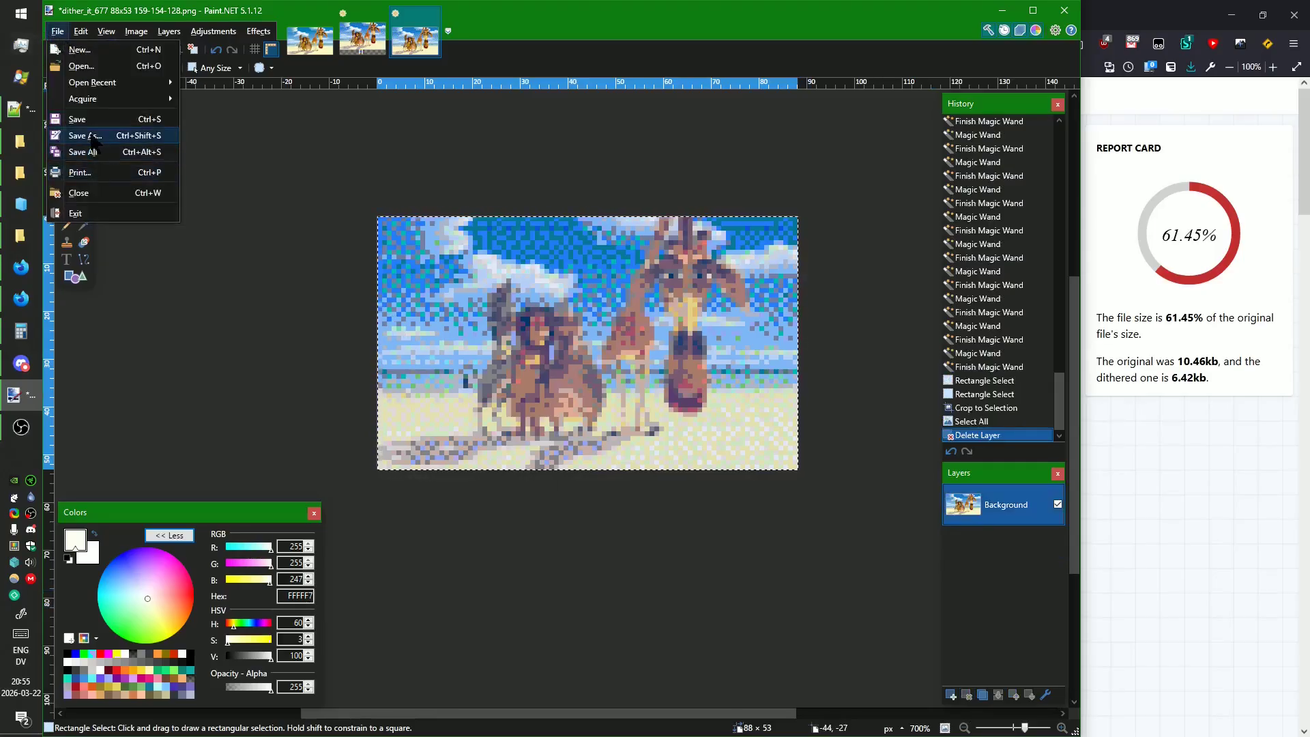
click(85, 139)
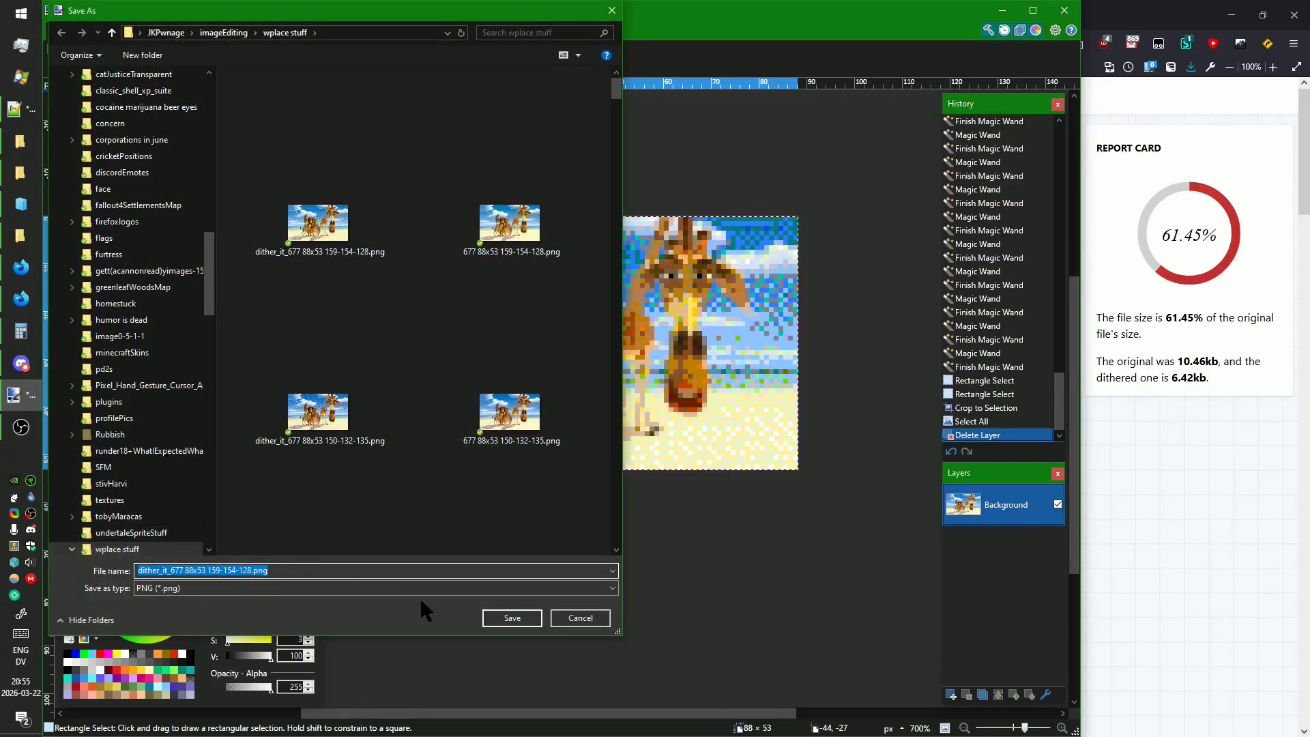
click(581, 618)
Examine the midtone of the entire cropped picture in the Levels adjustment with its settings at default.
click(83, 141)
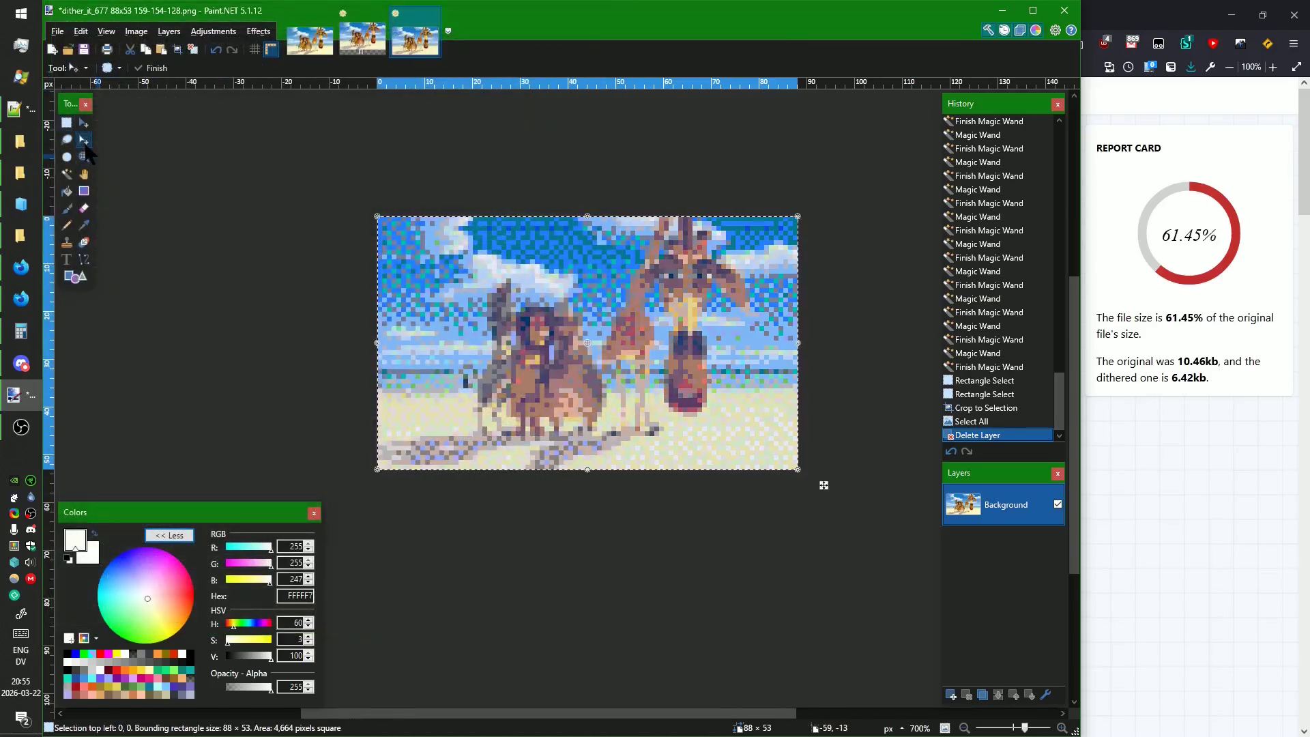
key(ctrl+l)
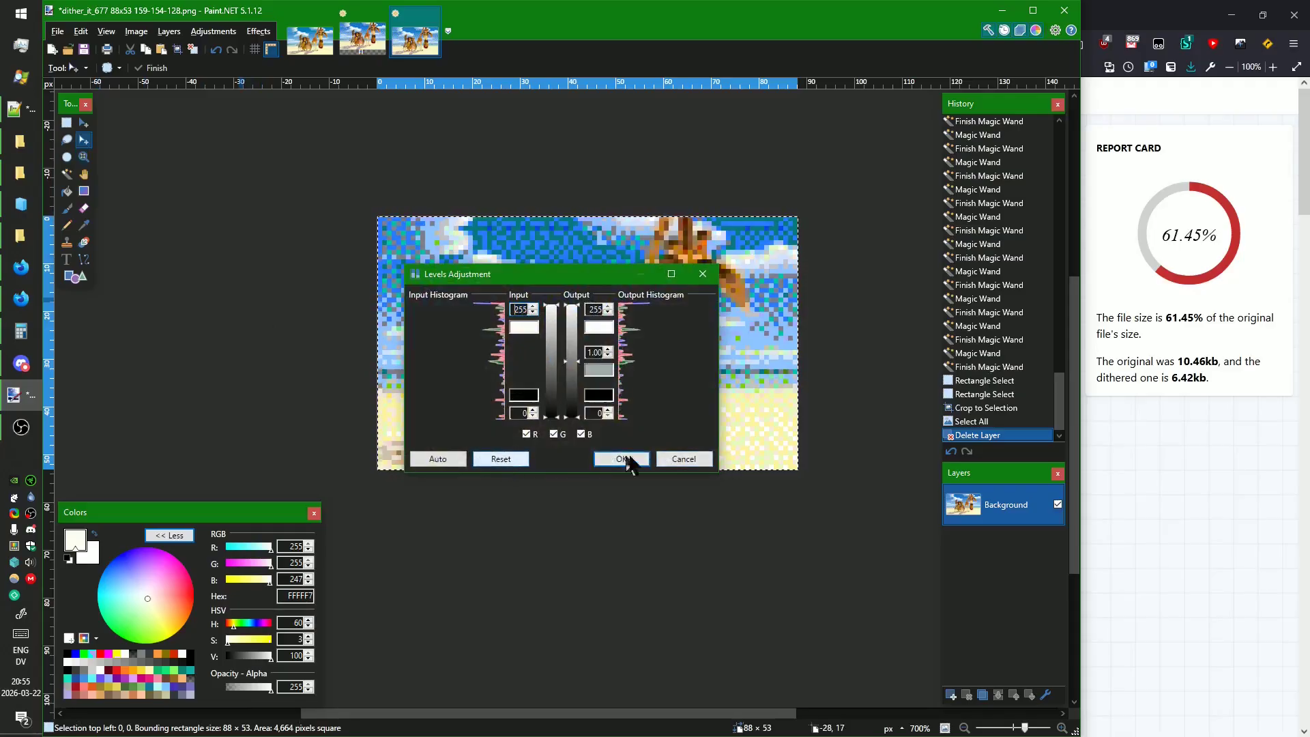
click(622, 458)
Save the picture as 004664 dither_it_677 88x53 159-154-128.png in the finished bplace folder with auto-detected bit depth.
key(alt+f)
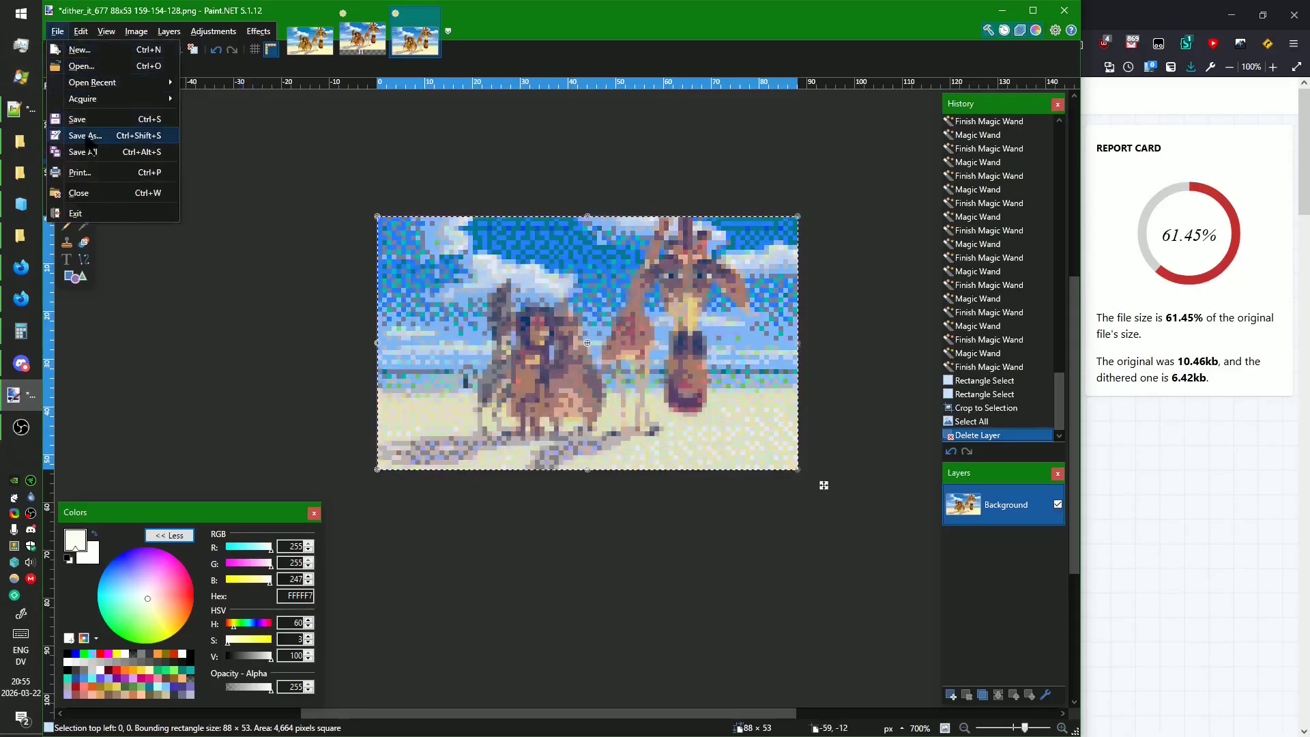
key(Return)
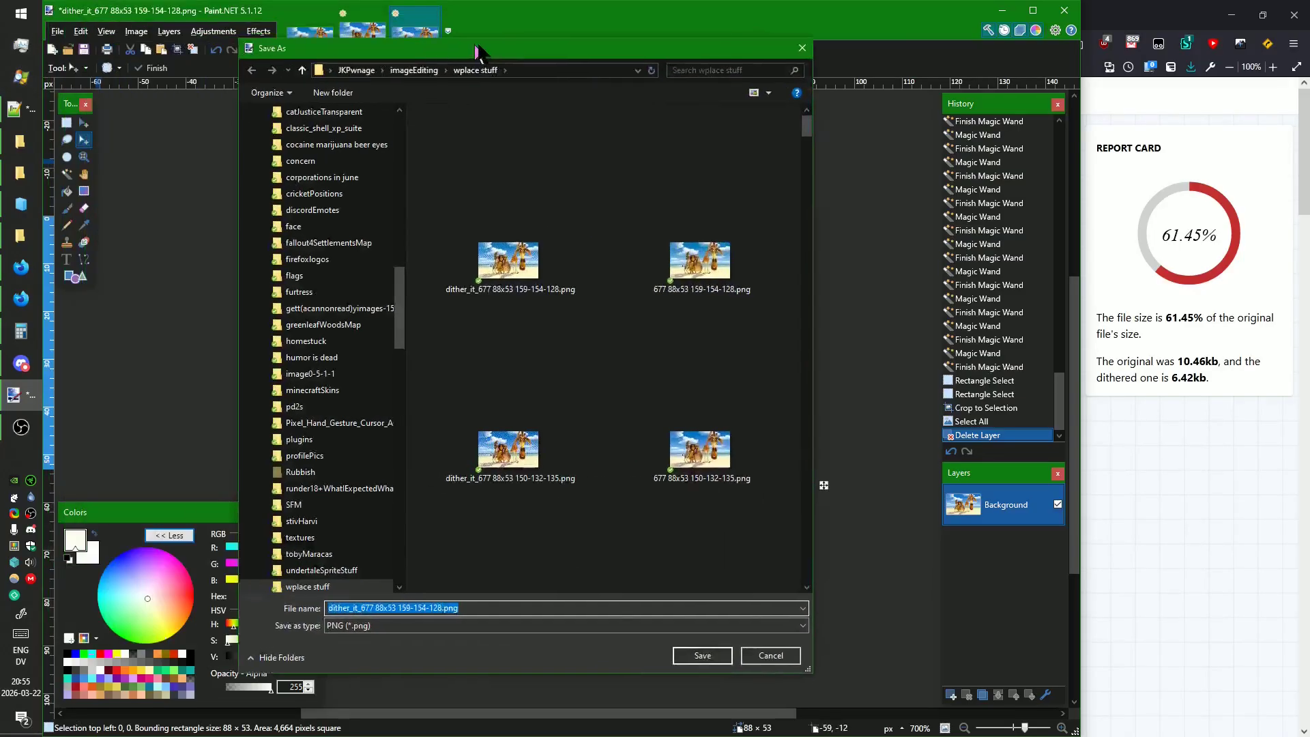
drag(477, 51, 590, 45)
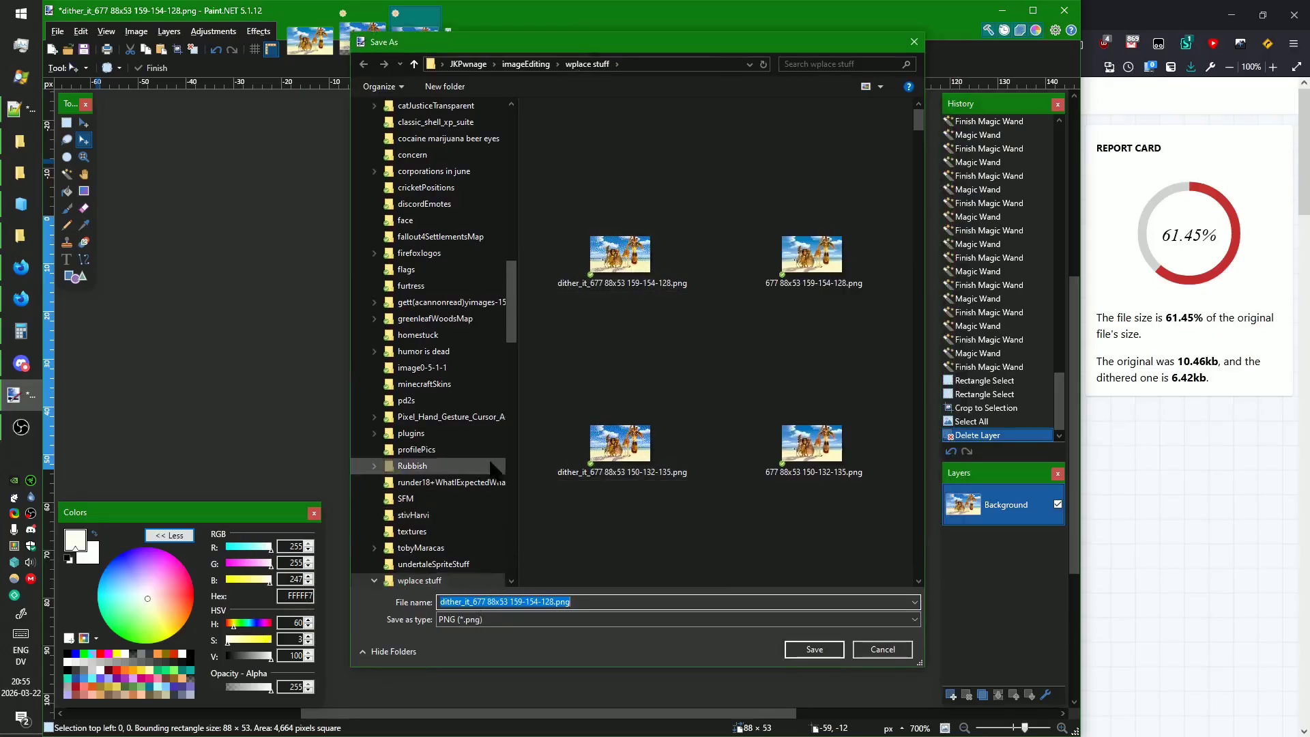
scroll(406, 536, down, 1)
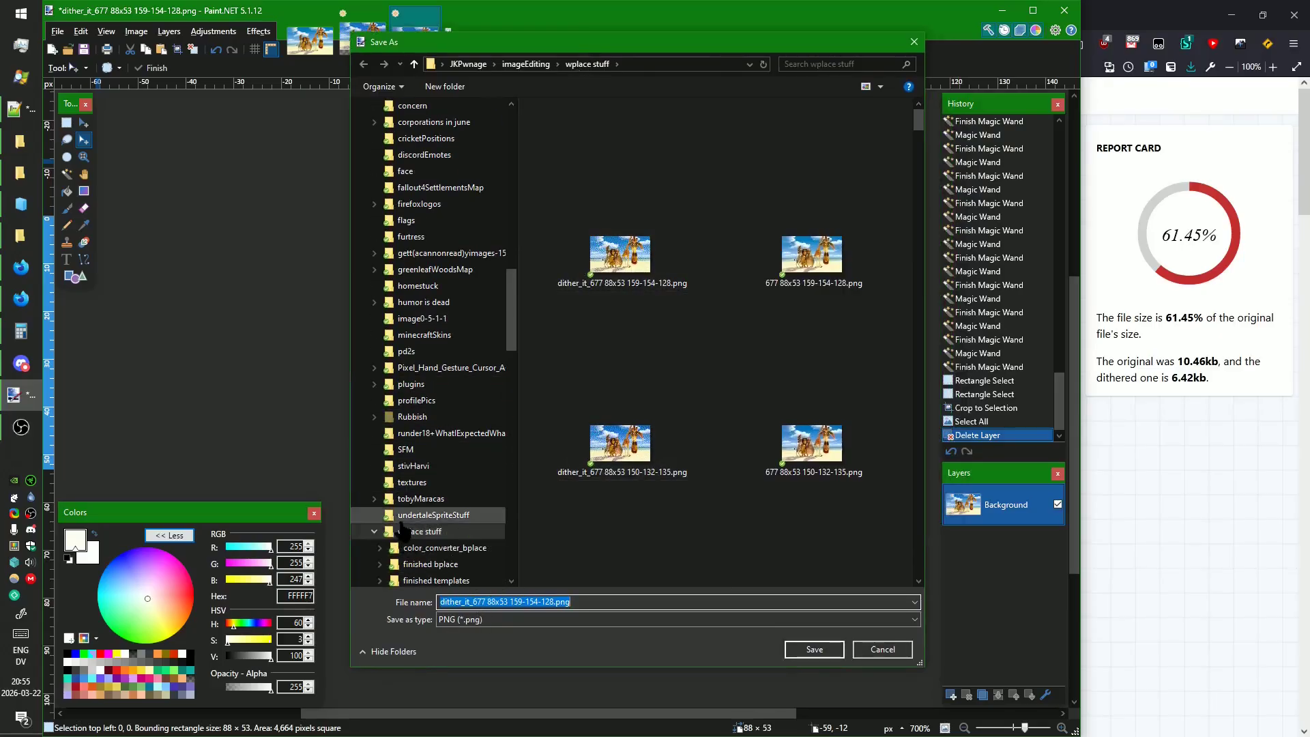
scroll(402, 531, down, 1)
click(450, 518)
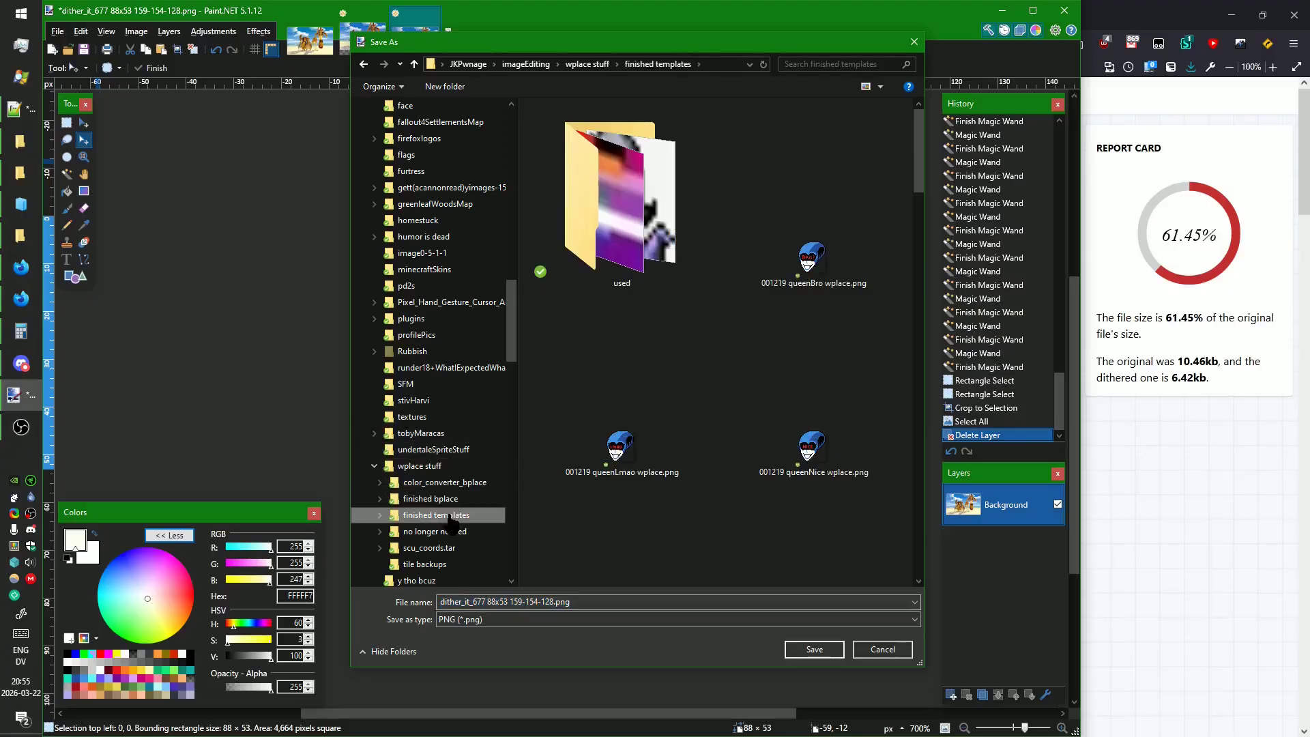
click(434, 499)
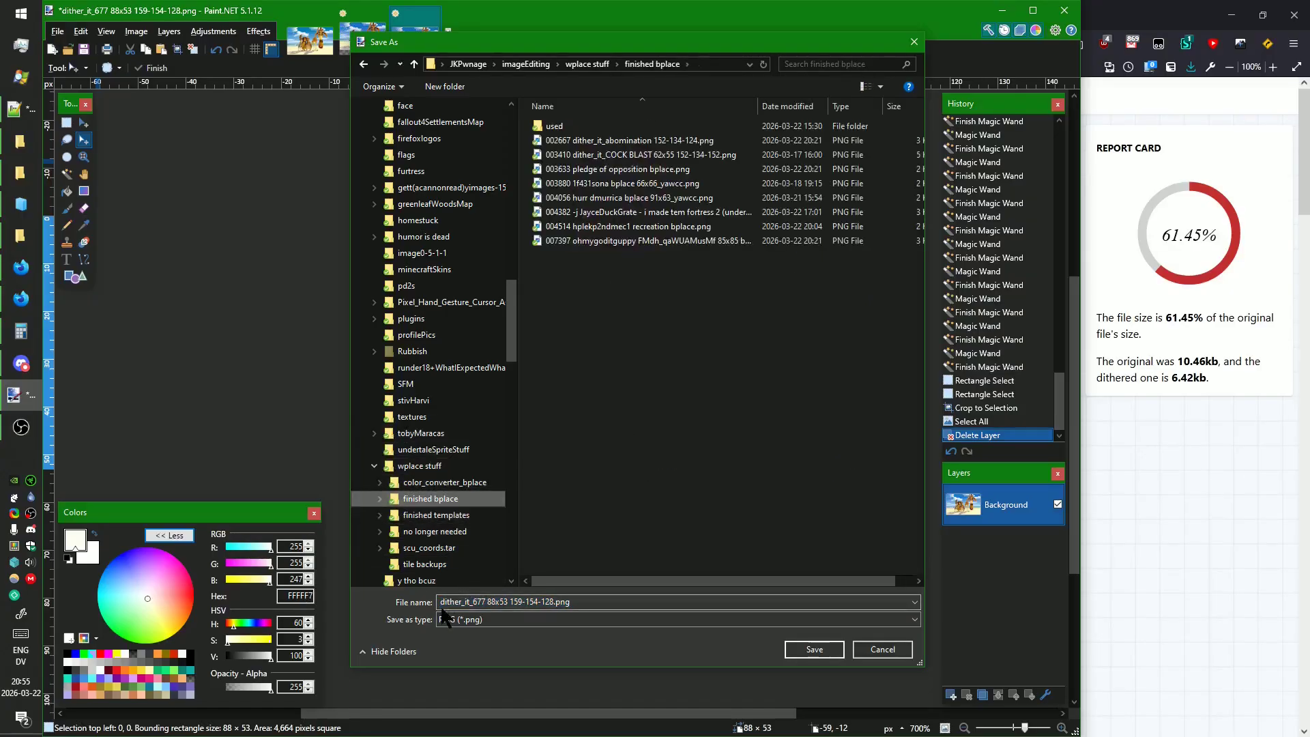
click(437, 601)
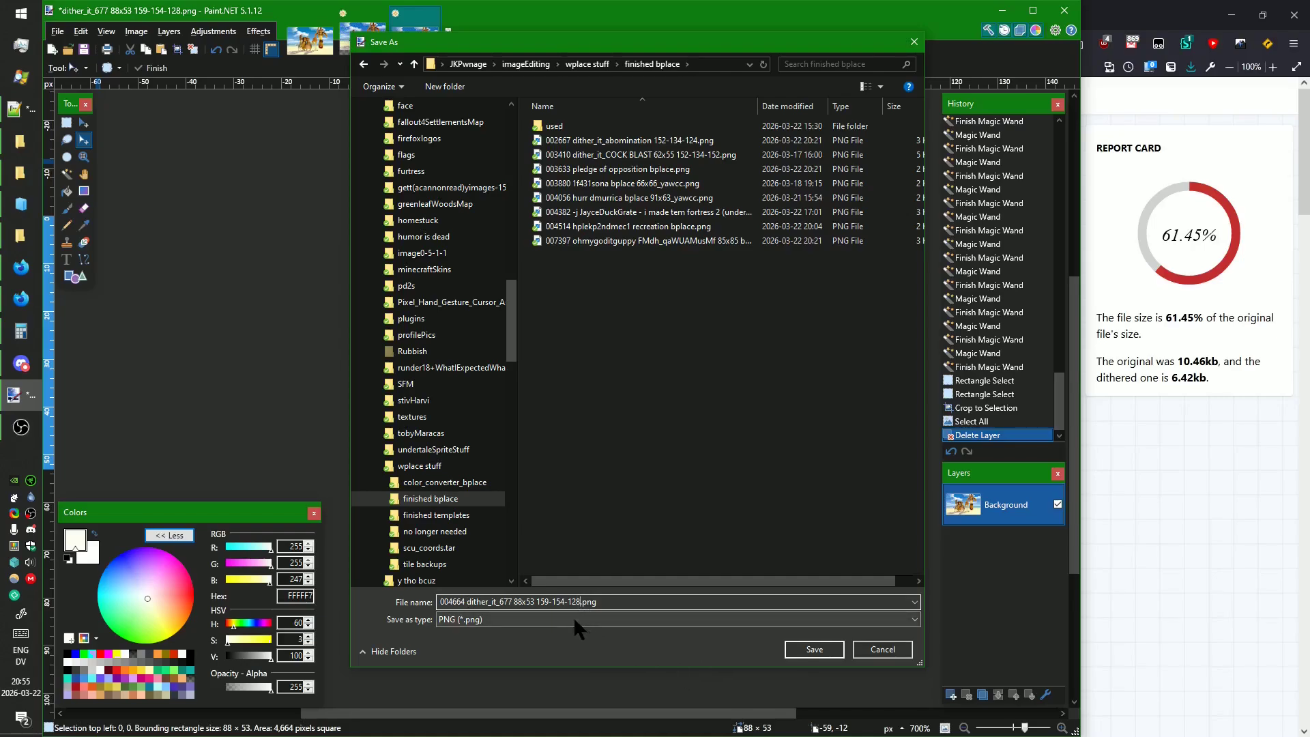
key(Return)
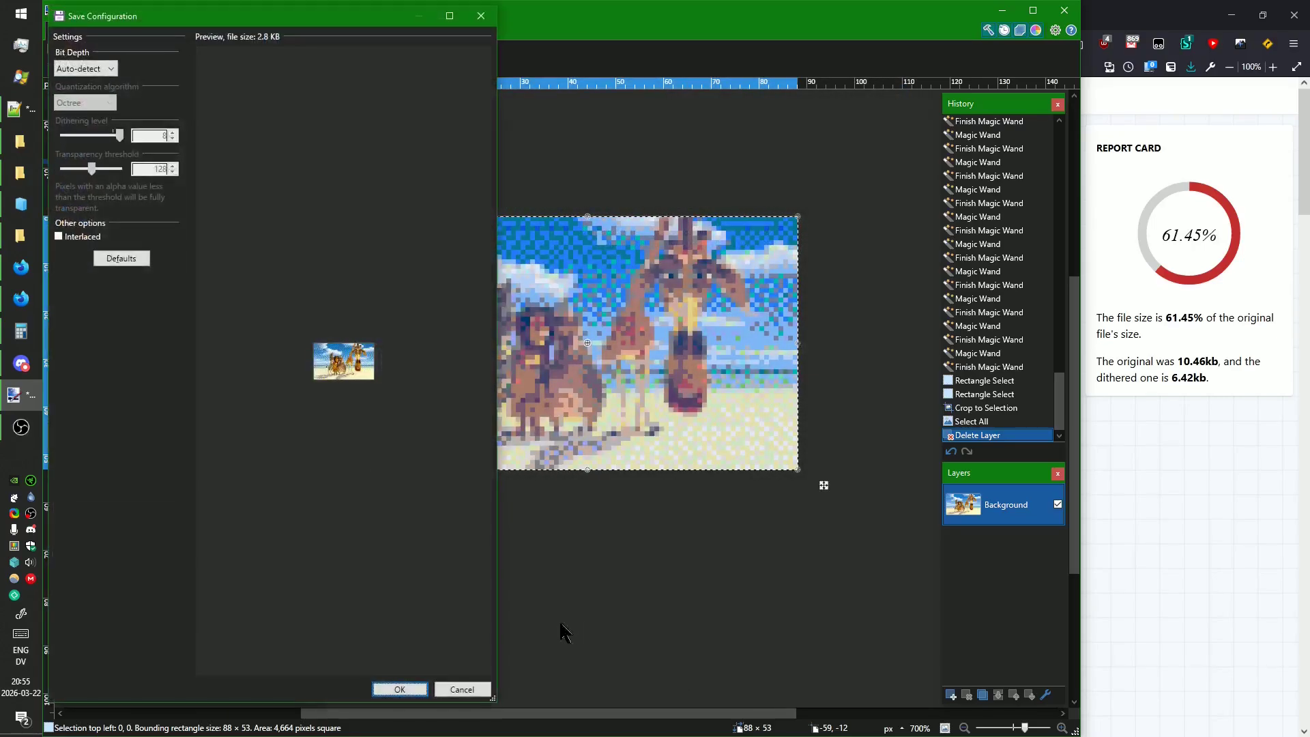
key(Return)
Revert the accidental selection move and deselect the saved picture.
click(684, 550)
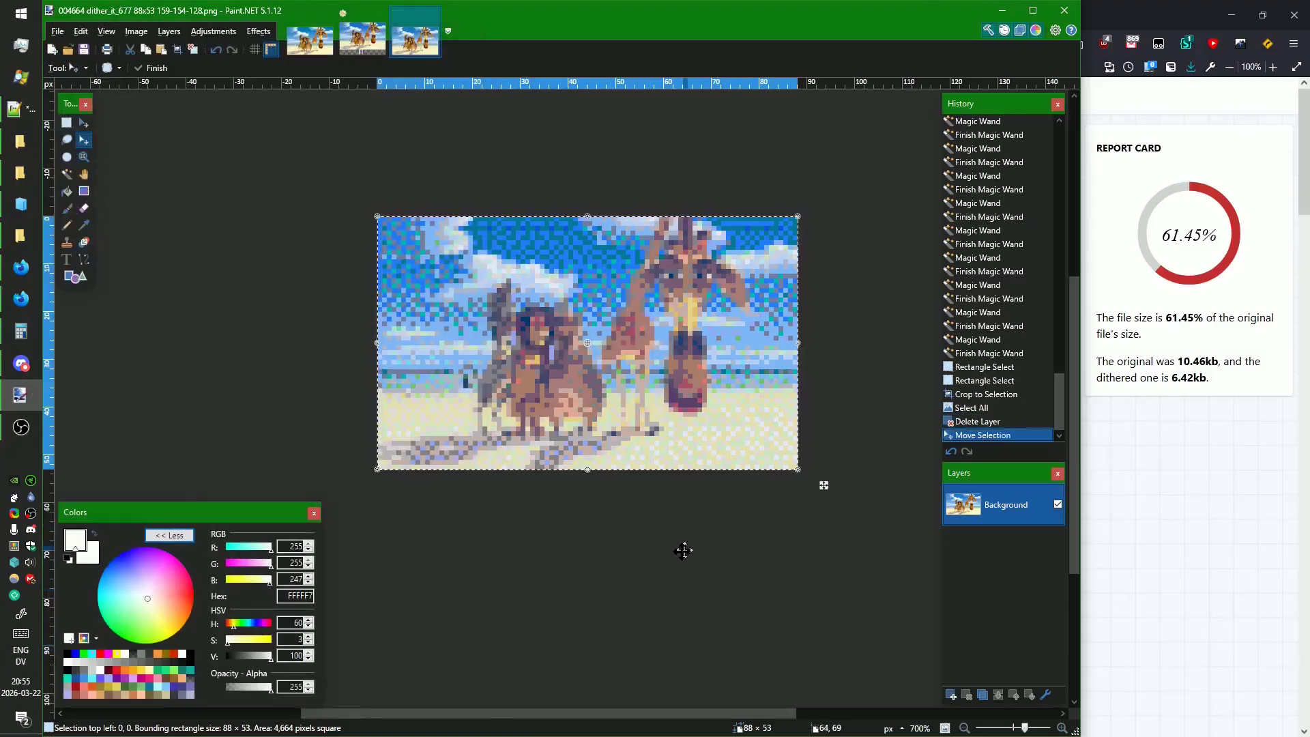
click(998, 422)
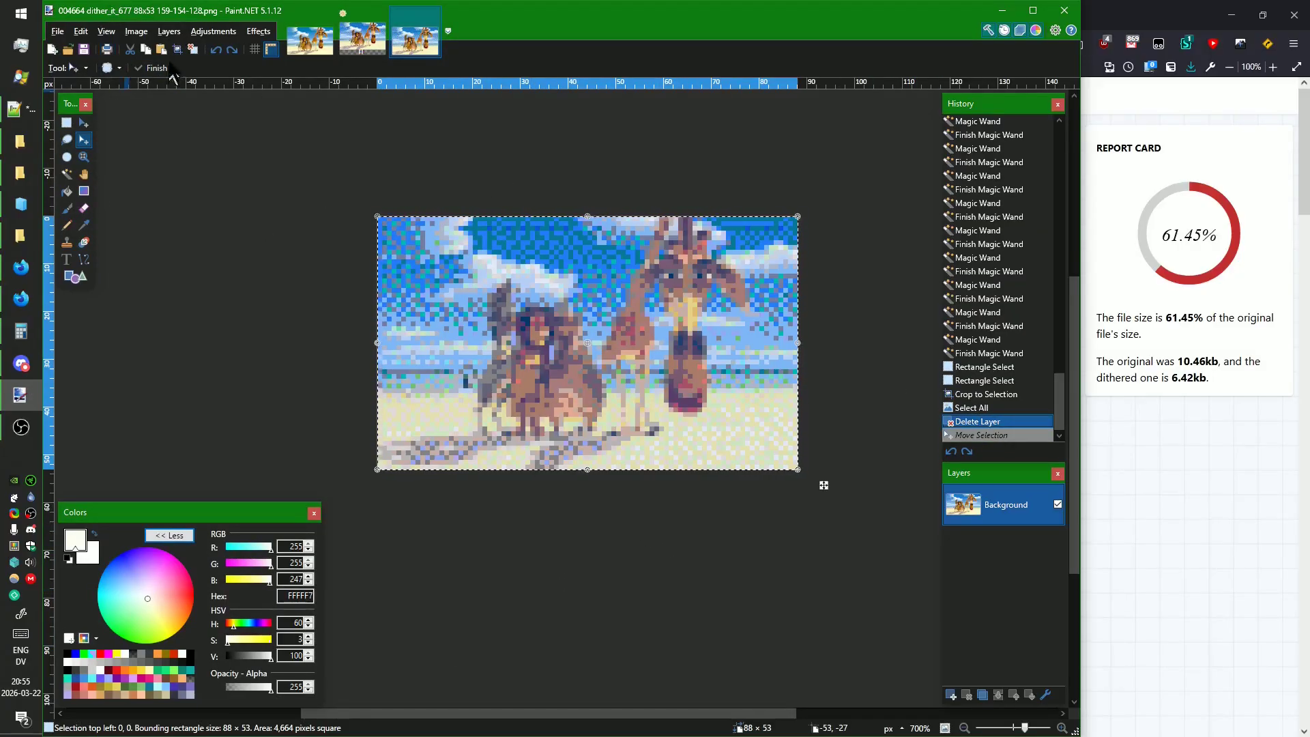
click(192, 49)
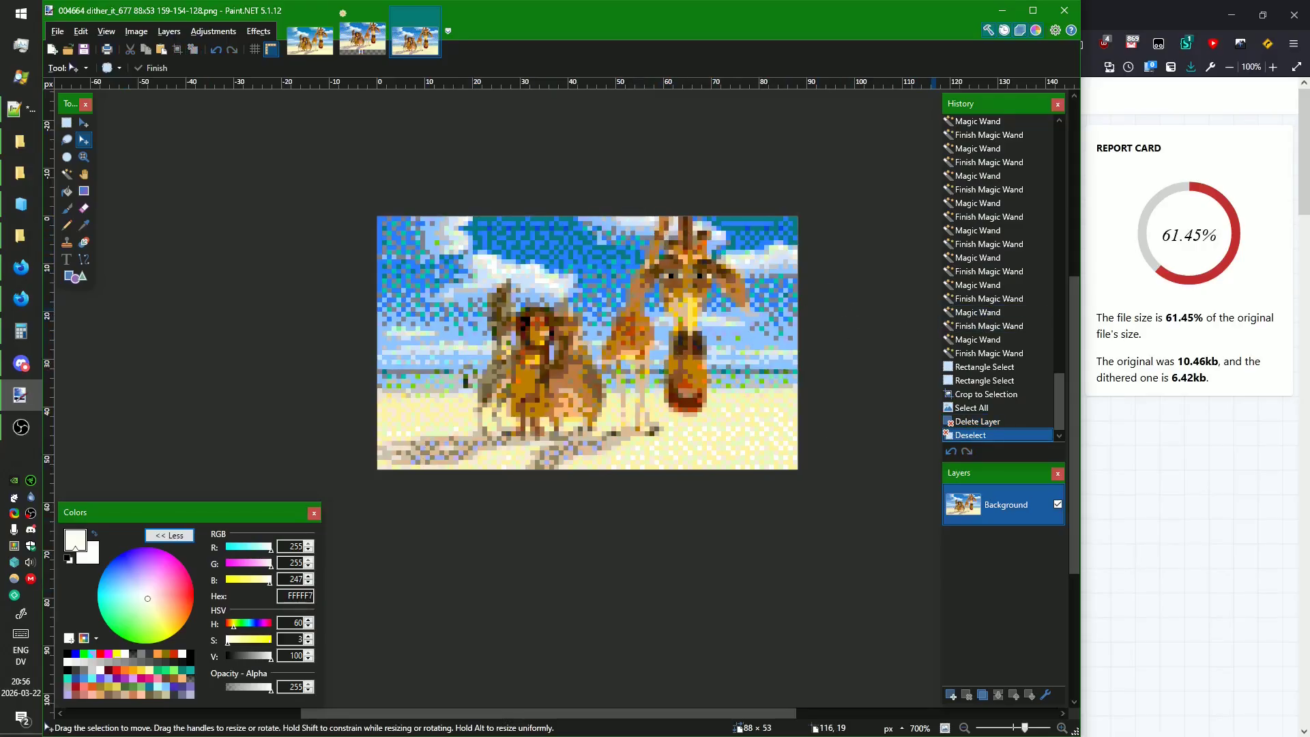
Open another 88 × 53 beach image alongside the others and return to the saved 004664 picture.
key(alt+Tab)
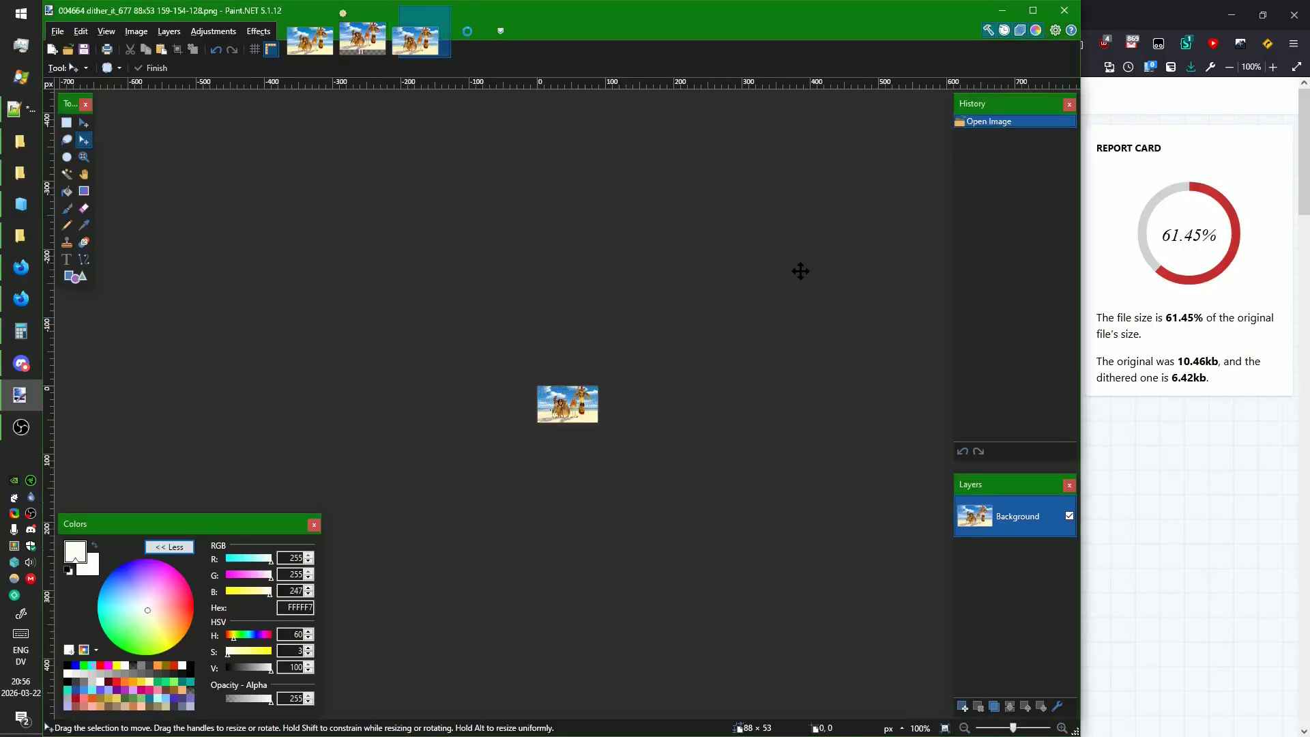
key(ctrl+a)
key(ctrl+shift+b)
click(421, 41)
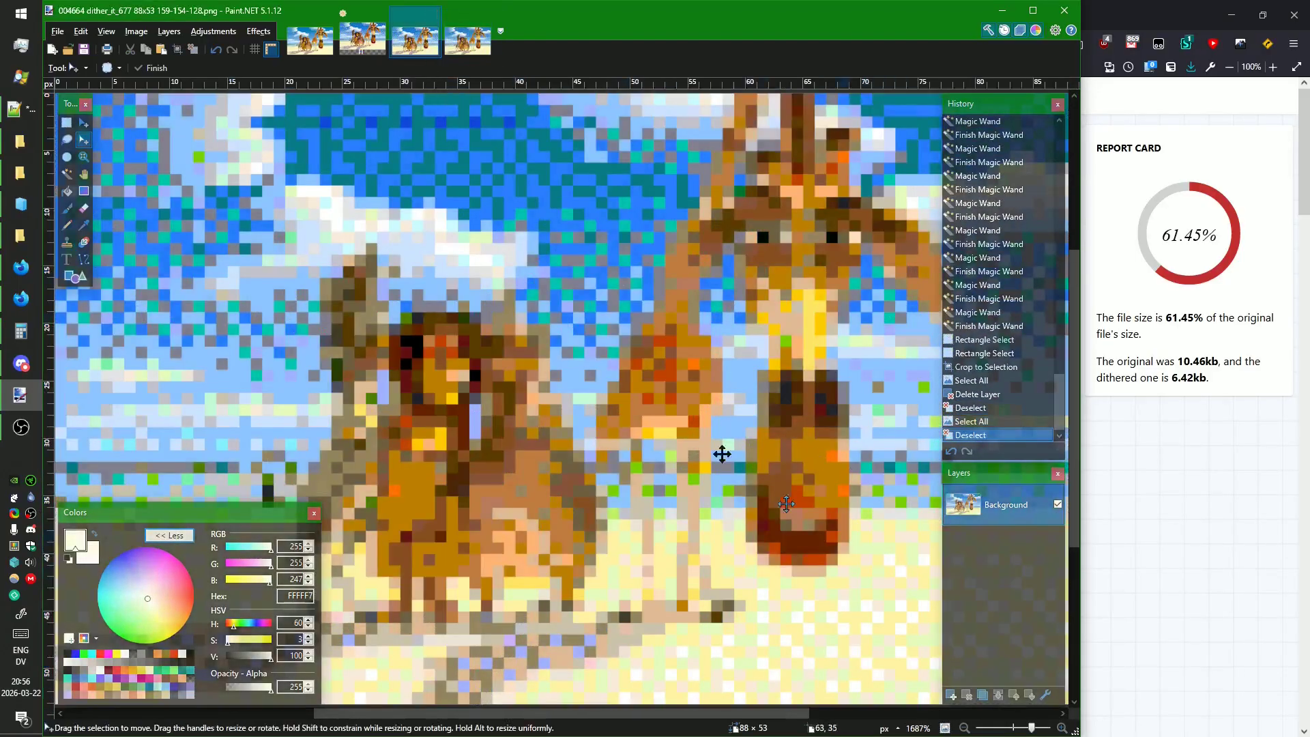
Maximize the editor window and examine the whole saved 159-154-128 picture.
double_click(757, 24)
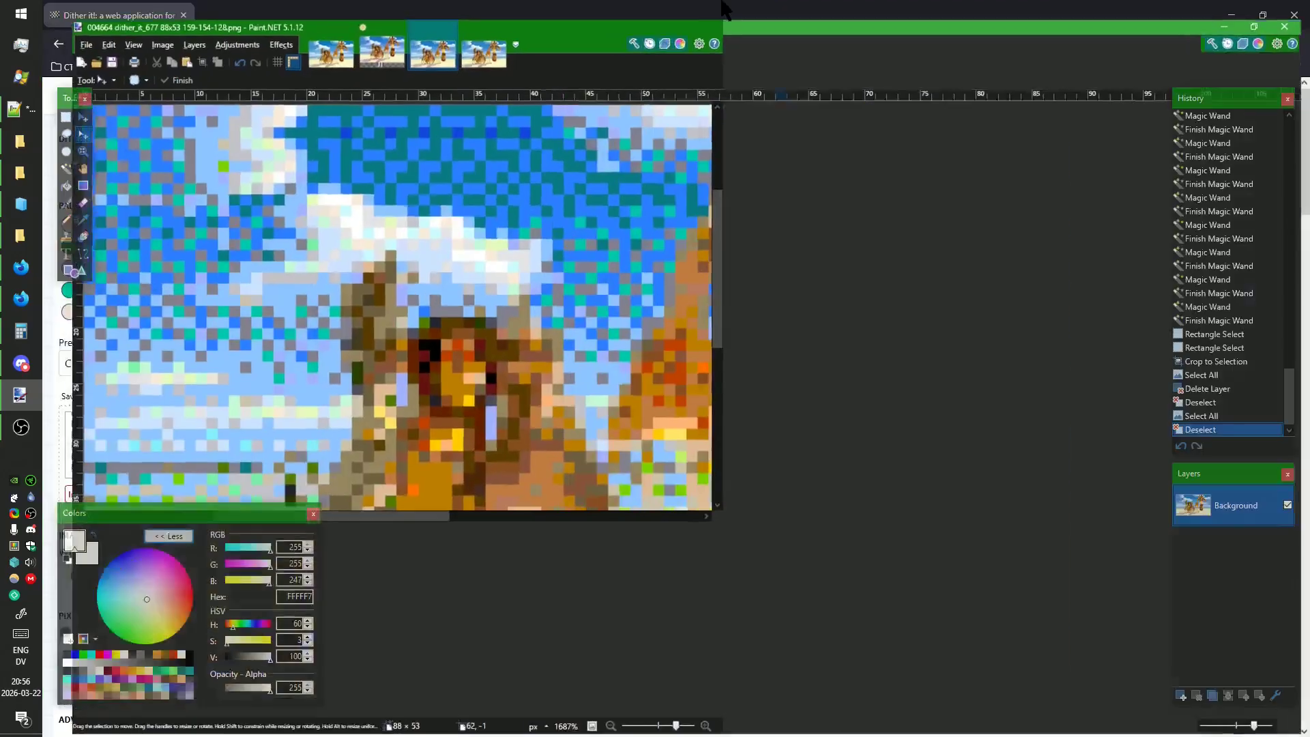
key(ctrl+a)
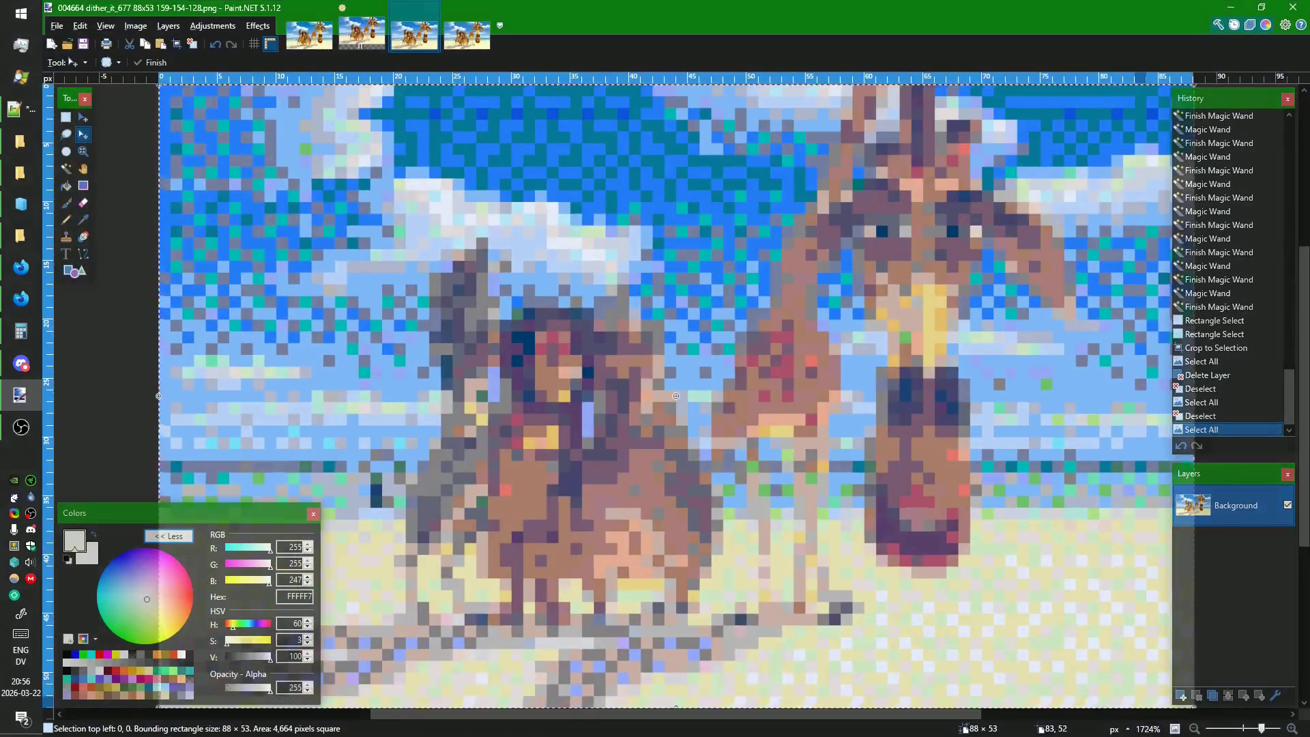
key(ctrl+d)
click(1194, 728)
click(1195, 728)
click(1194, 728)
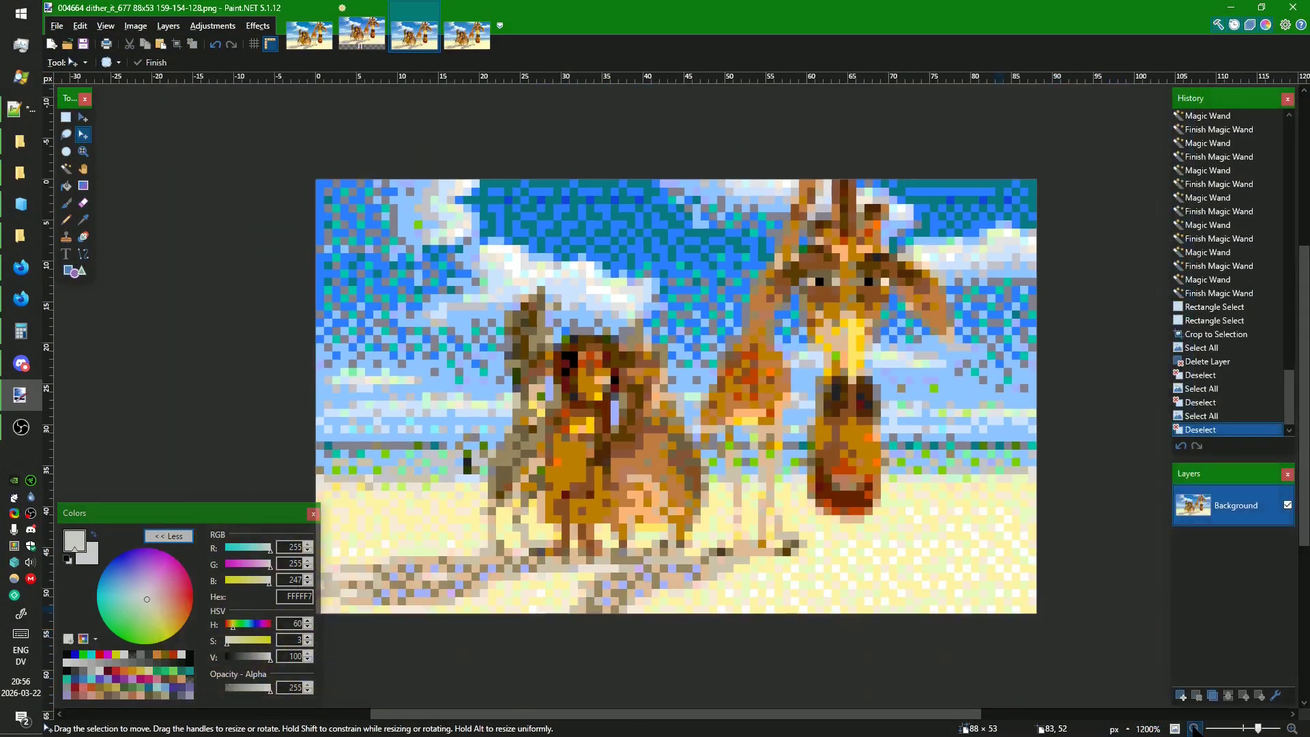
Show the saved 159-154-128 picture and the newly opened 88 × 53 beach image at 1400% zoom in matching positions, with nothing selected.
click(1194, 728)
click(1292, 728)
click(1291, 728)
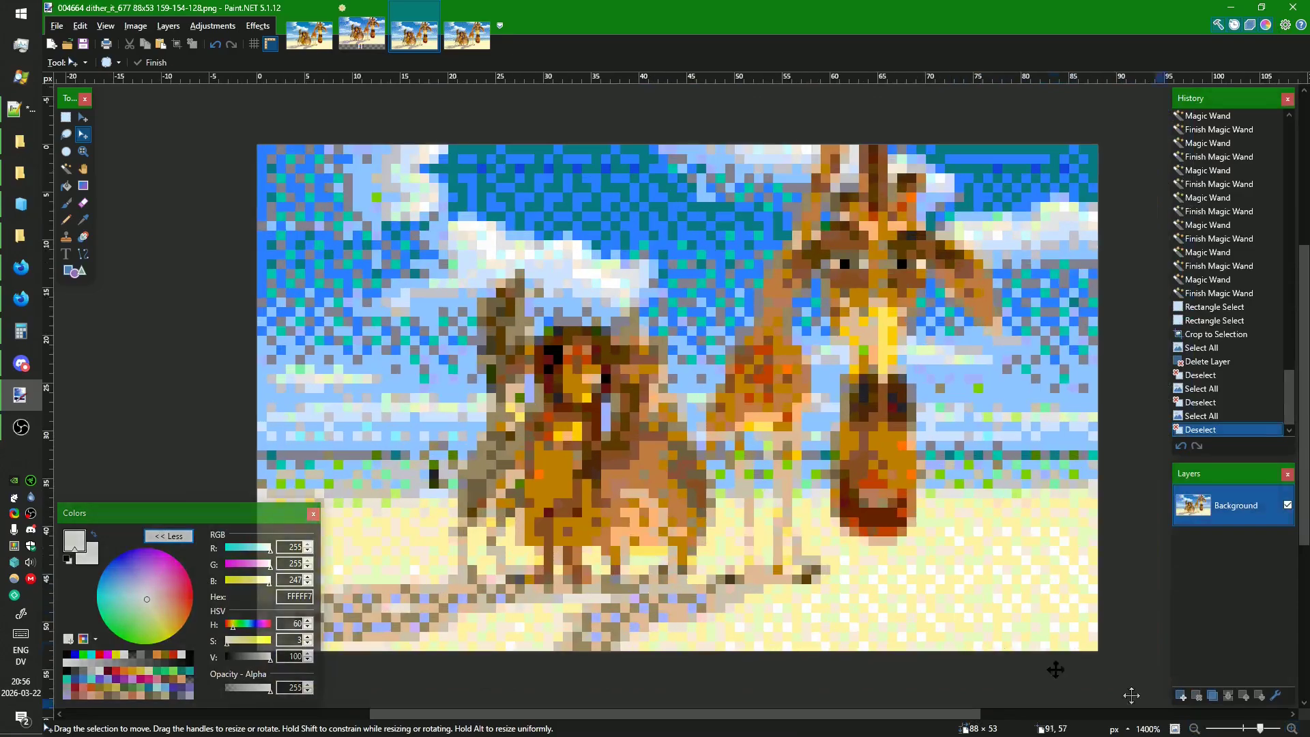
drag(876, 599, 950, 591)
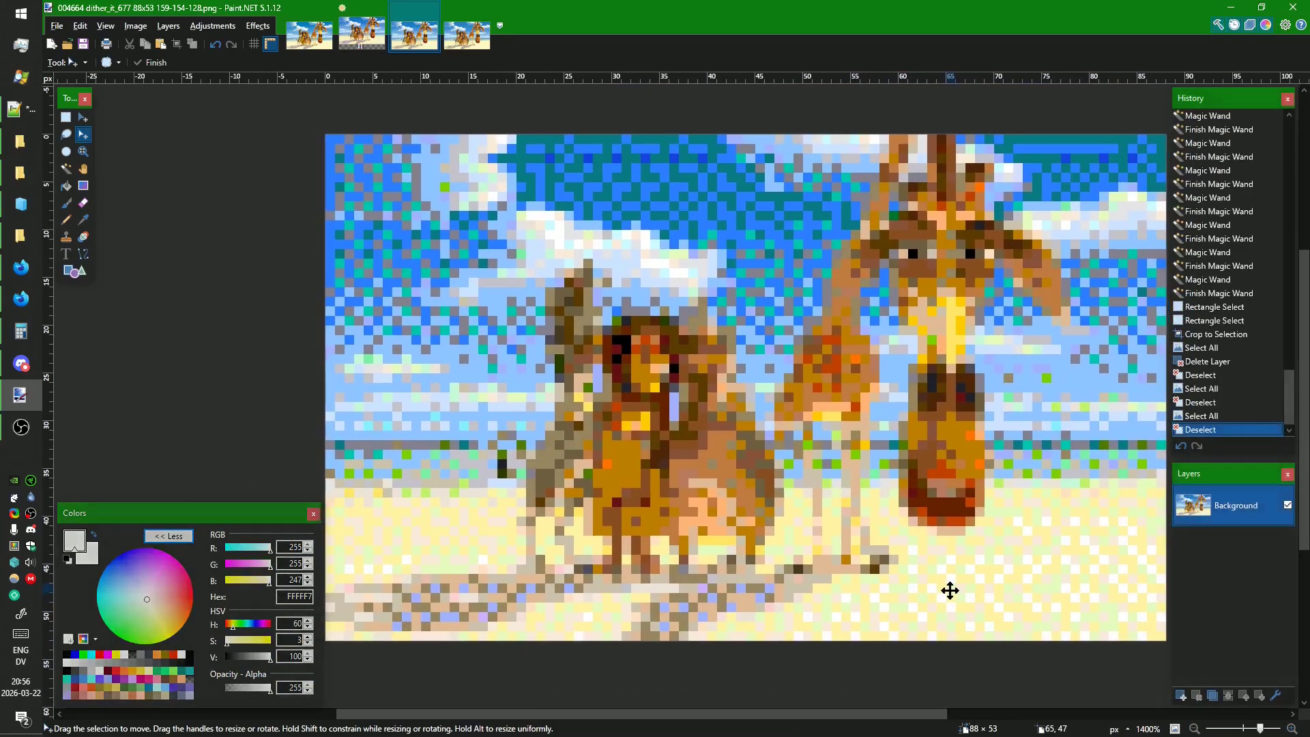
key(ctrl+Tab)
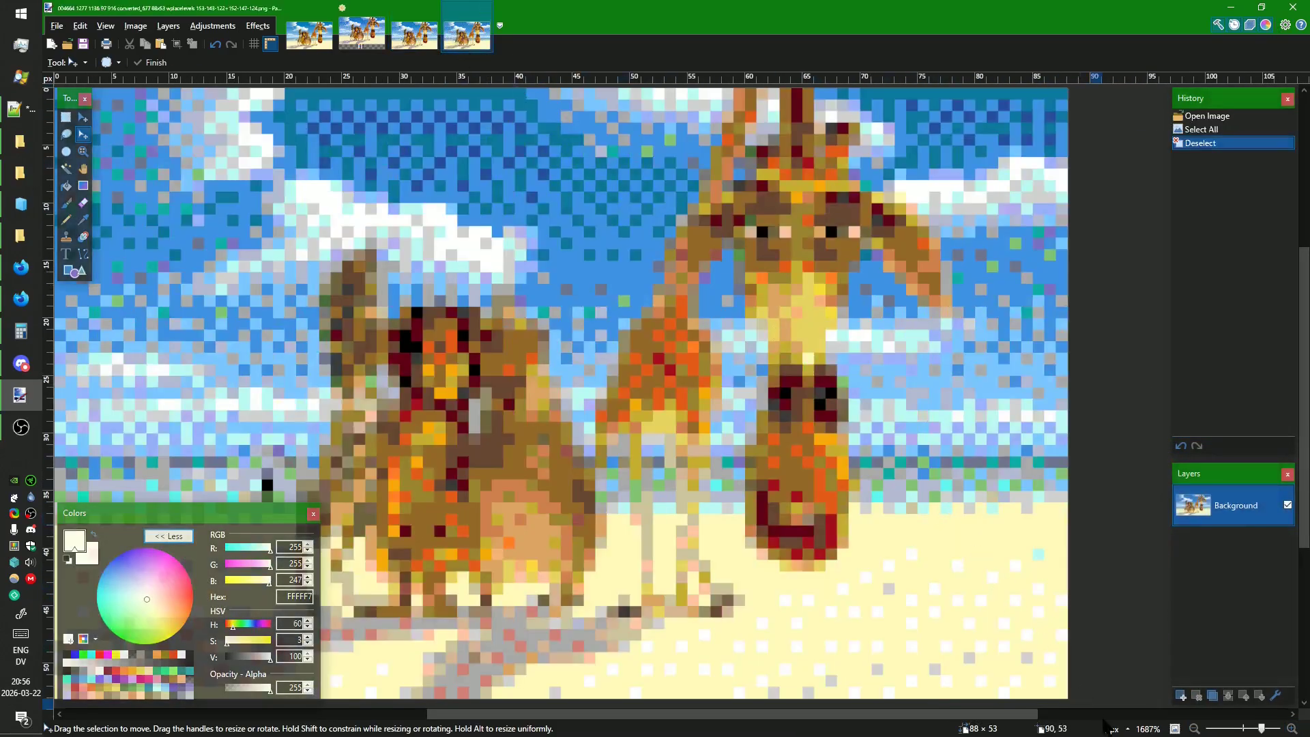
key(ctrl+a)
key(ctrl+minus)
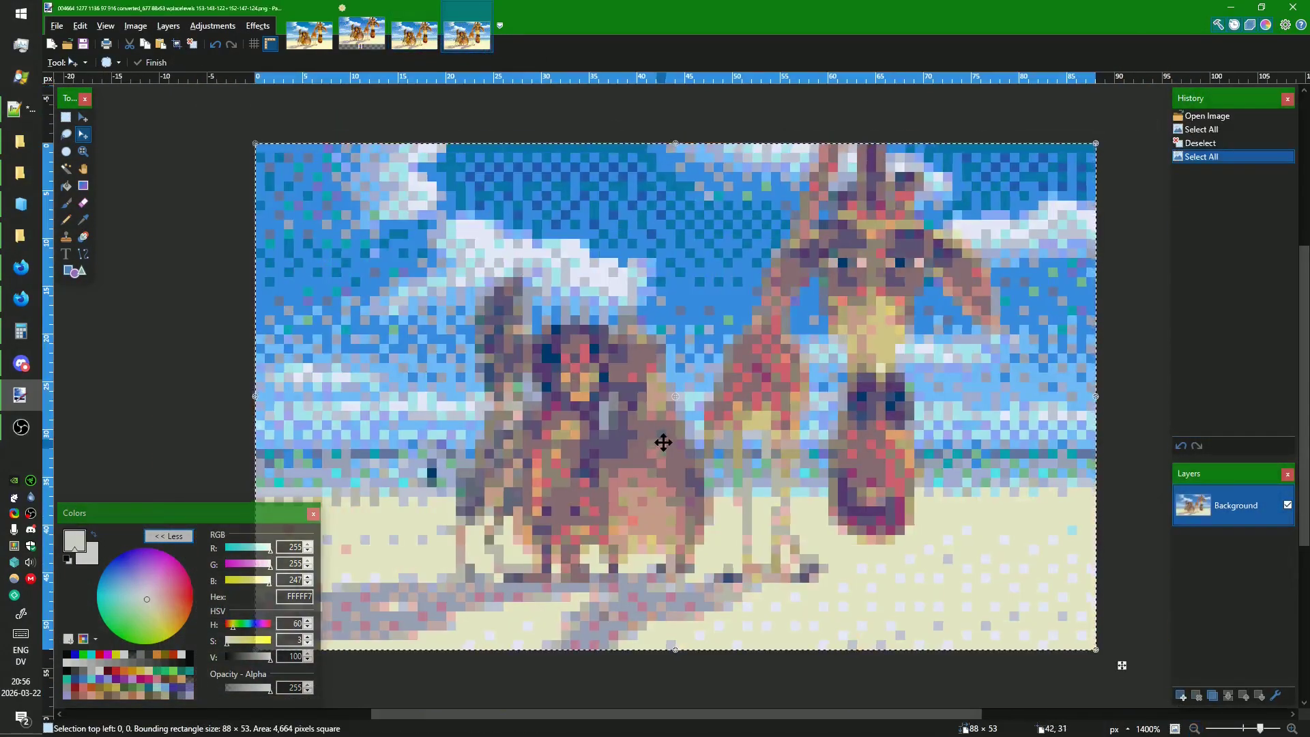
drag(664, 441, 734, 433)
key(ctrl+d)
Alternate repeatedly between the saved 159-154-128 picture and the other 88 × 53 beach image to compare their colours and dithering.
click(429, 37)
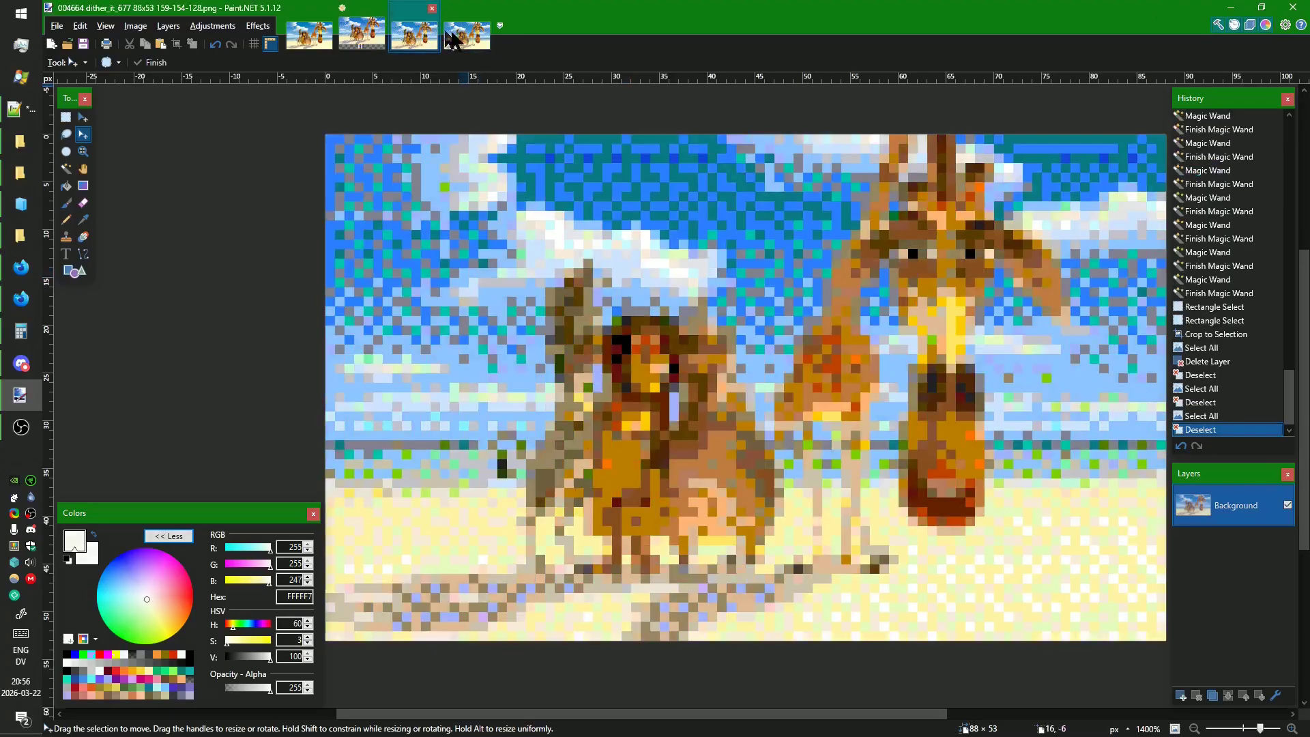
click(447, 37)
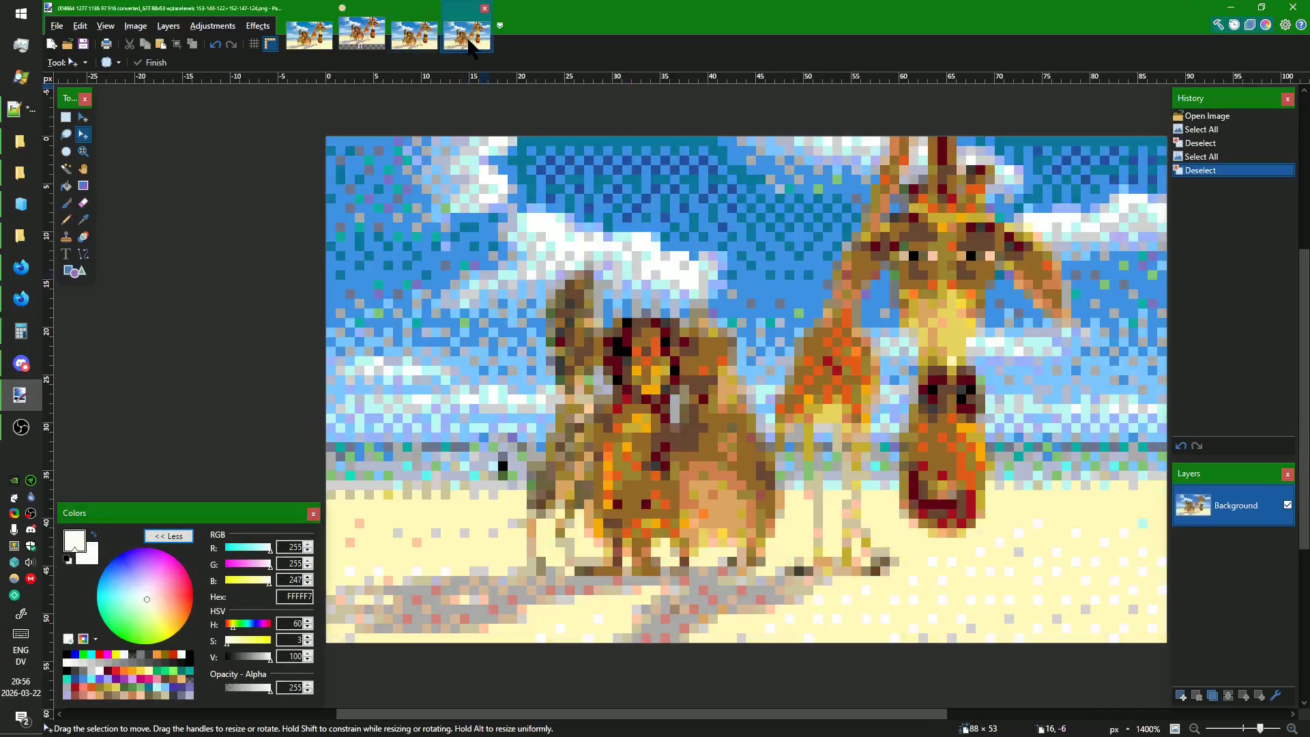
click(432, 43)
click(444, 49)
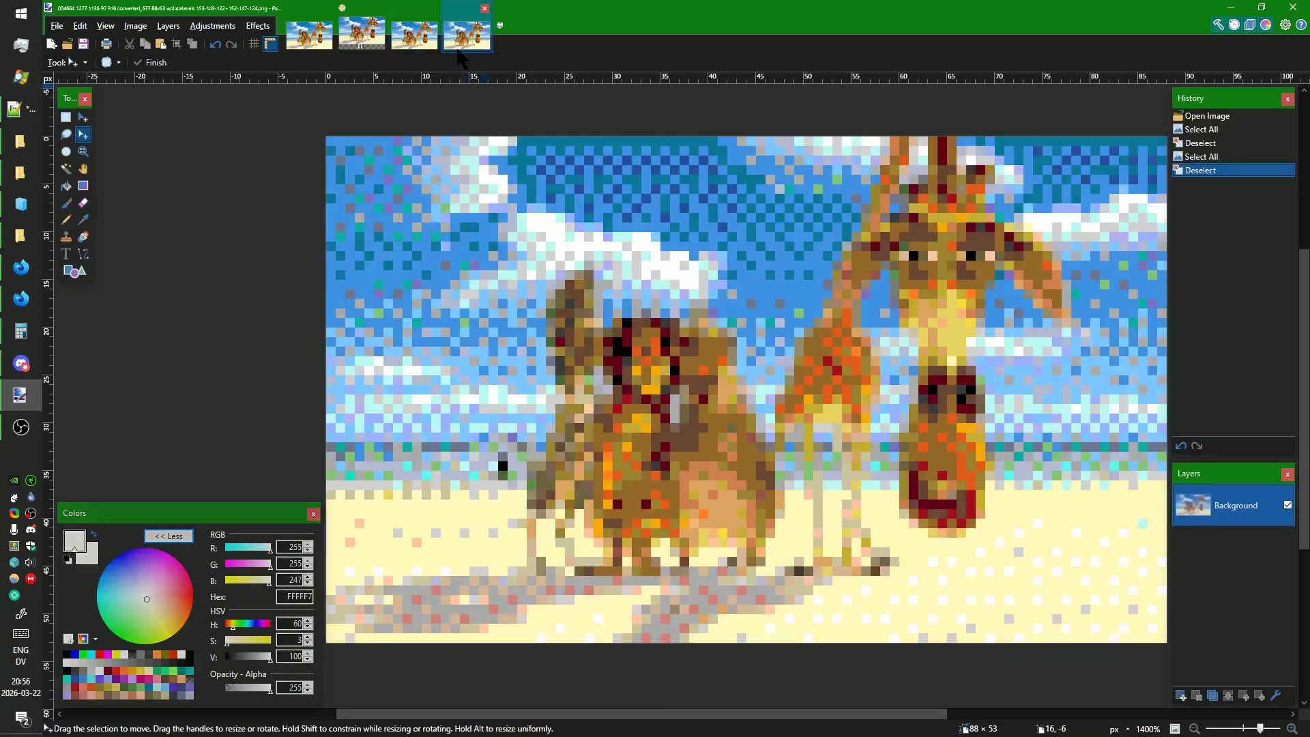
click(423, 47)
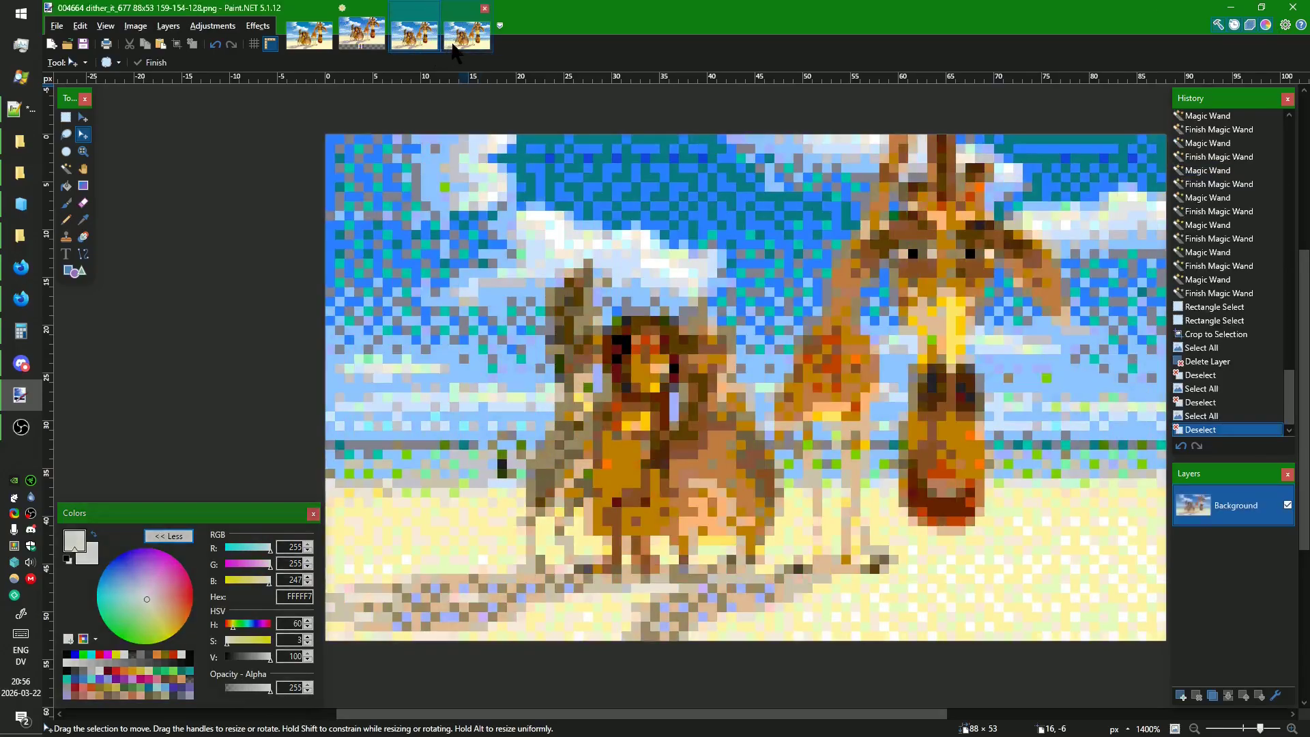
click(450, 51)
click(413, 46)
click(459, 39)
click(428, 42)
click(448, 42)
click(428, 43)
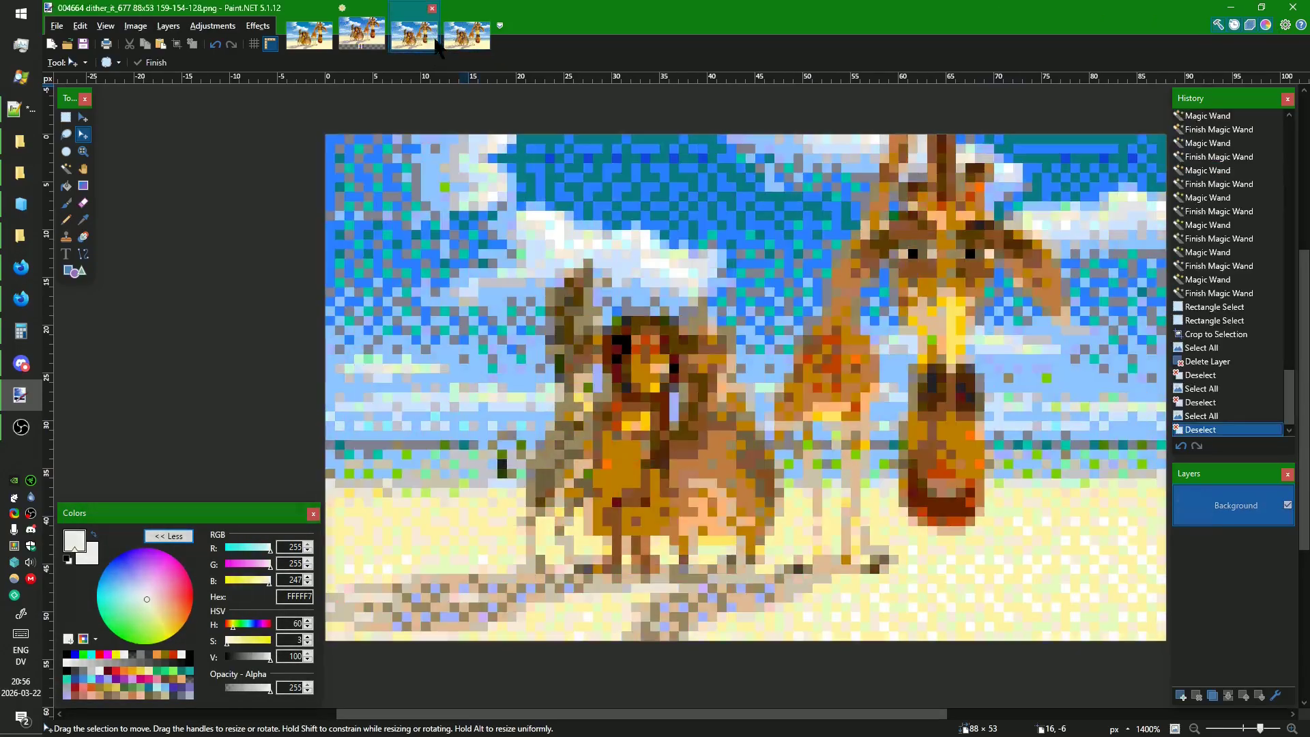
click(455, 42)
click(429, 42)
click(456, 43)
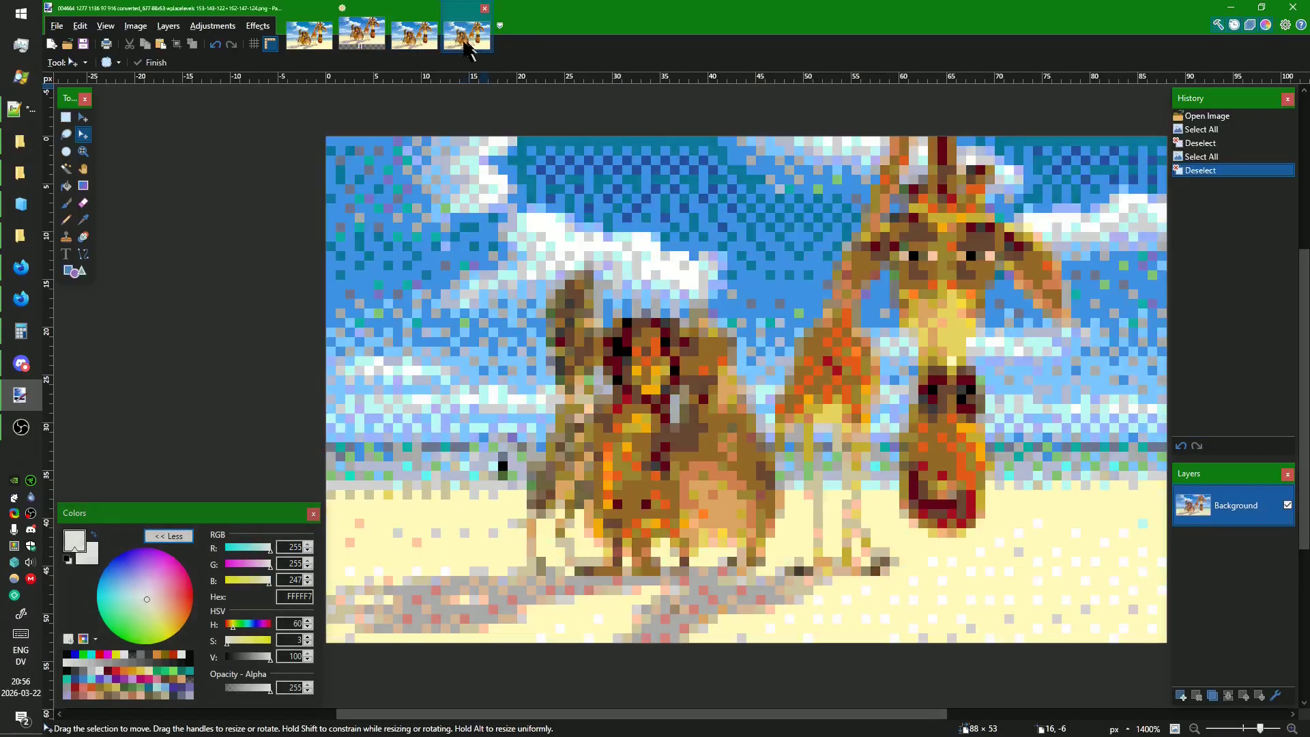
click(428, 44)
click(458, 43)
click(429, 44)
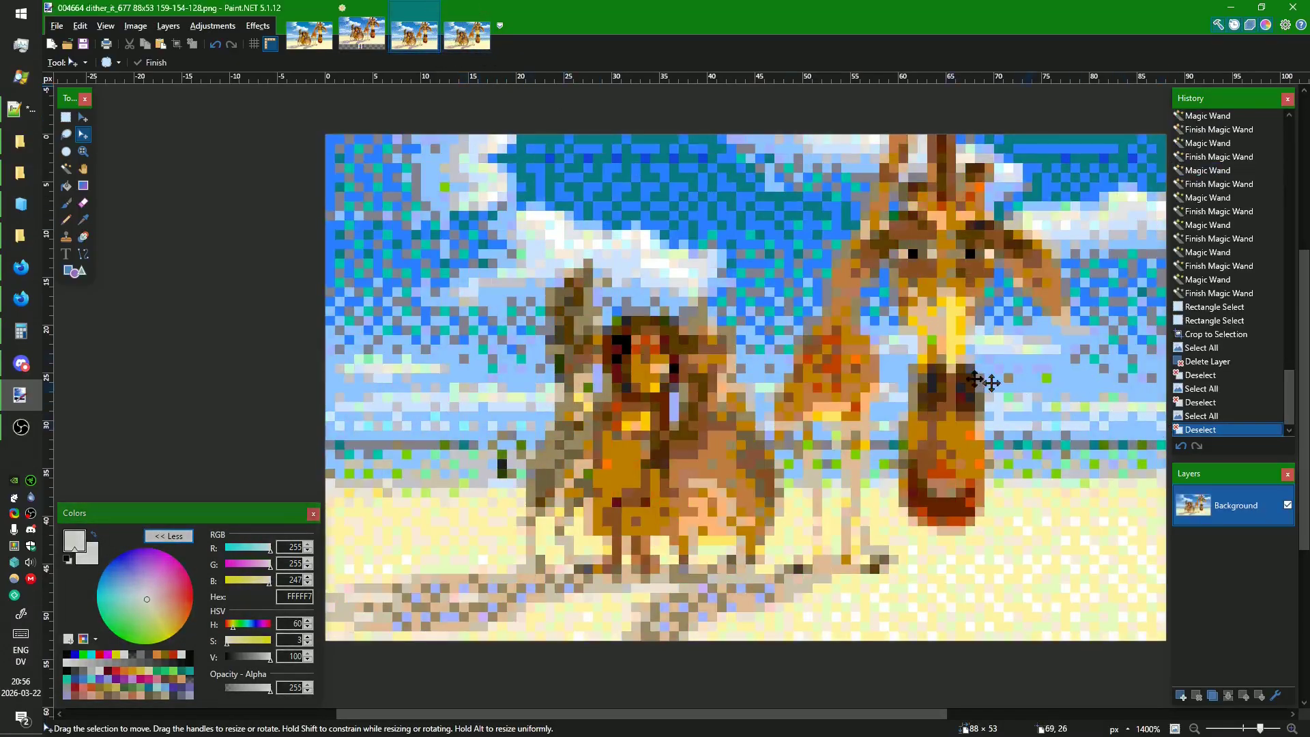